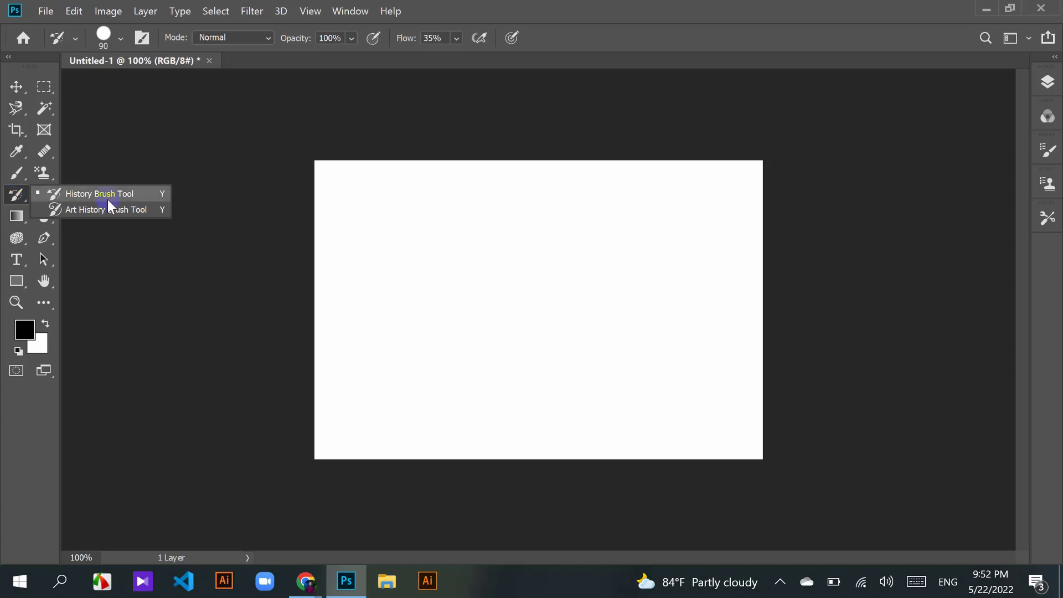
{"action": "mouse_move", "coordinate": [104, 197]}
{"action": "left_mouse_down"}
{"action": "mouse_move", "coordinate": [85, 198]}
{"action": "mouse_move", "coordinate": [128, 196]}
{"action": "left_mouse_up"}
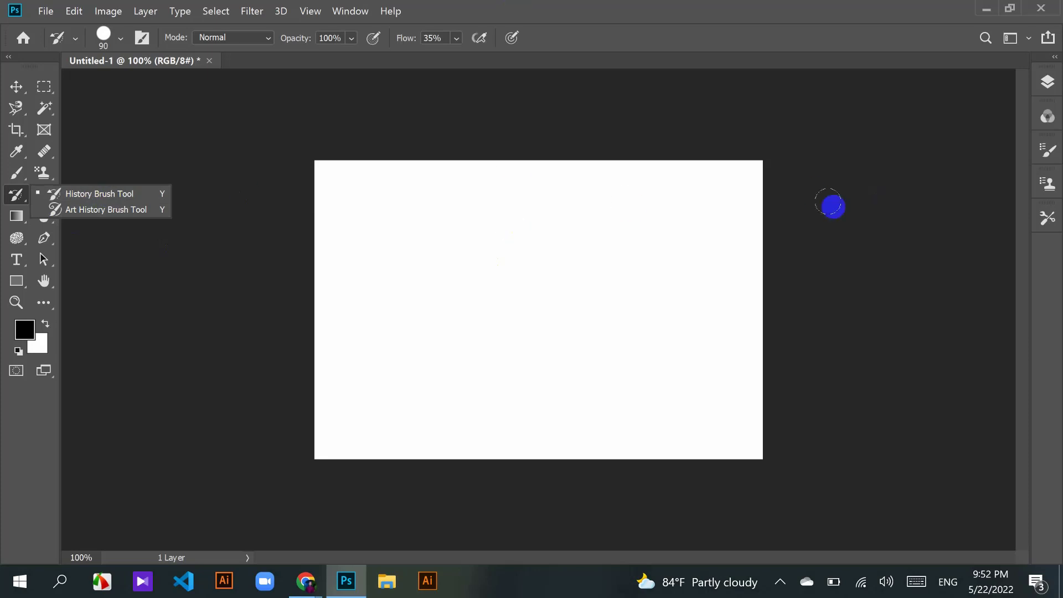
{"action": "left_click", "coordinate": [657, 231]}
{"action": "left_click", "coordinate": [17, 196]}
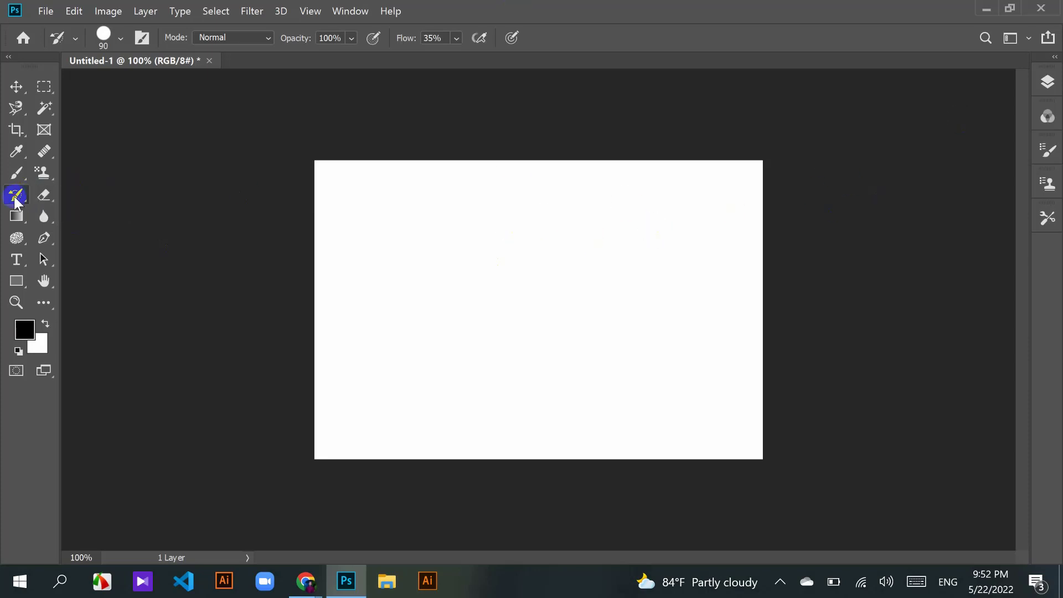
Step: Add a new empty layer above the background and activate the Brush tool
{"action": "left_click", "coordinate": [1048, 83]}
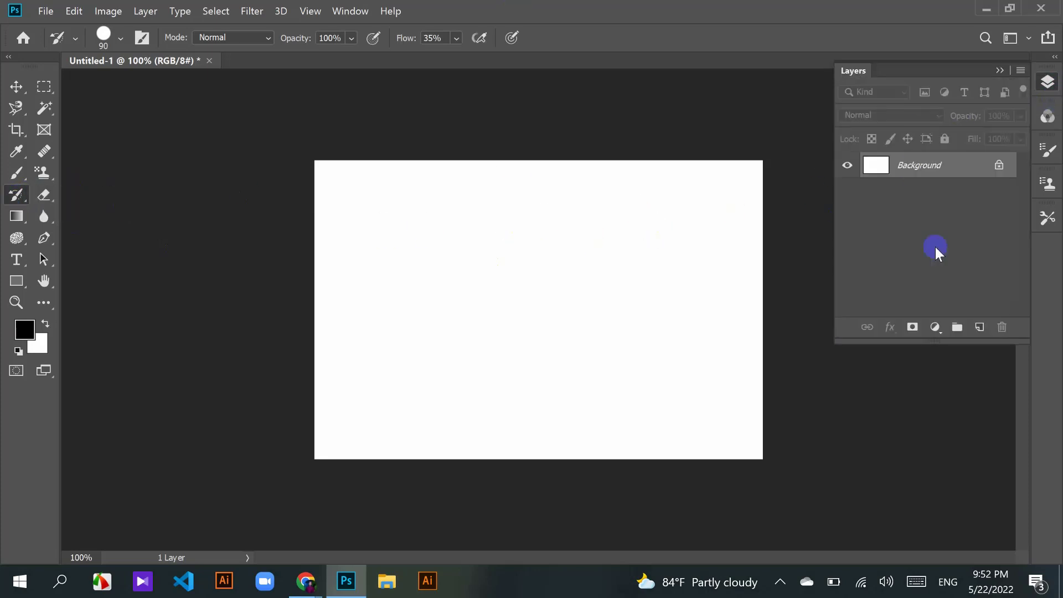
{"action": "left_click", "coordinate": [978, 327]}
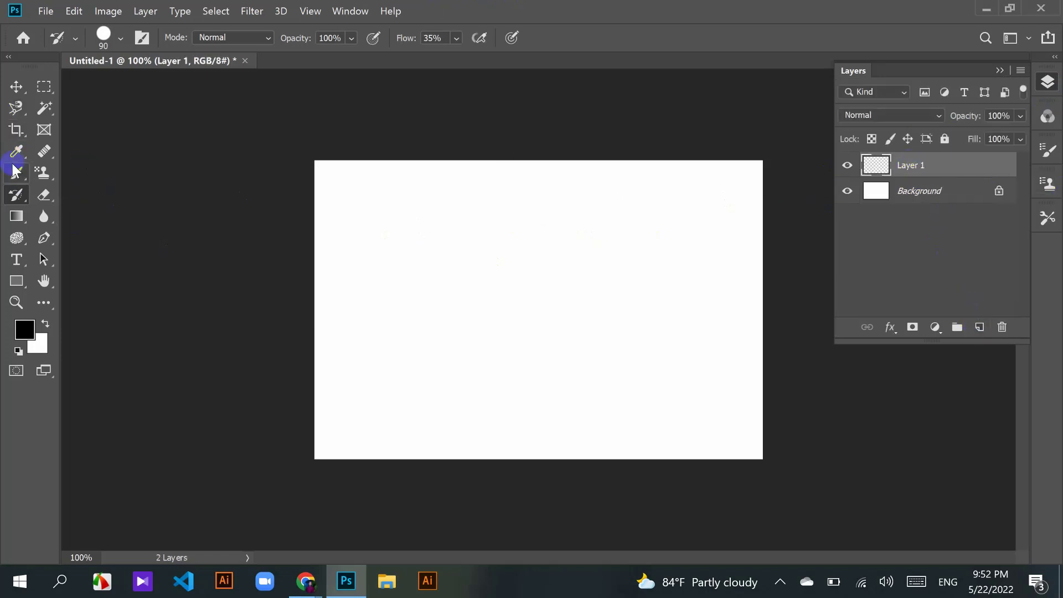
{"action": "left_click_drag", "start_coordinate": [16, 172], "coordinate": [60, 181]}
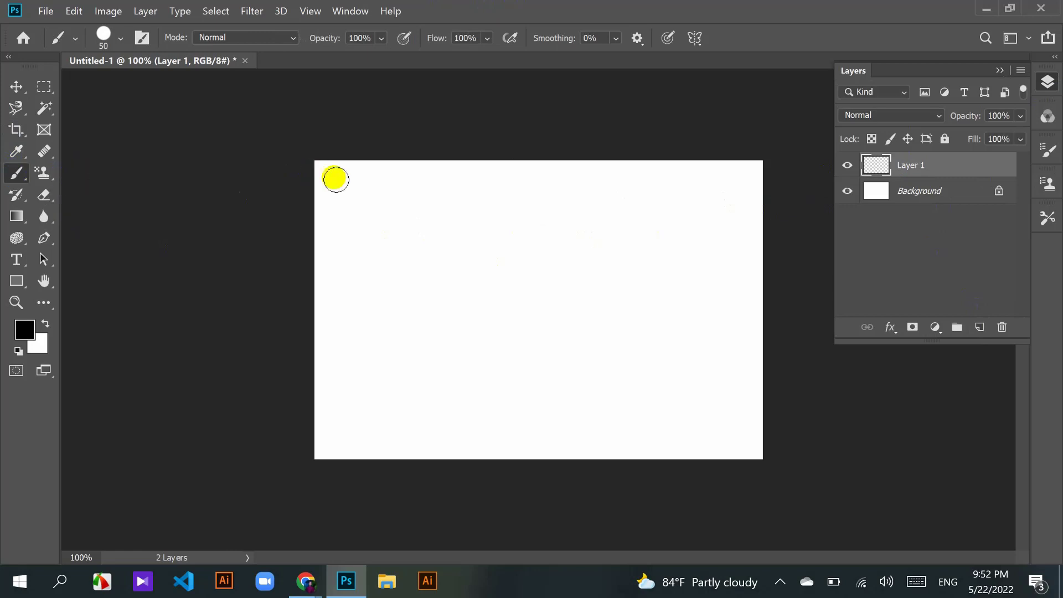
{"action": "left_click", "coordinate": [341, 189]}
{"action": "left_click", "coordinate": [441, 207]}
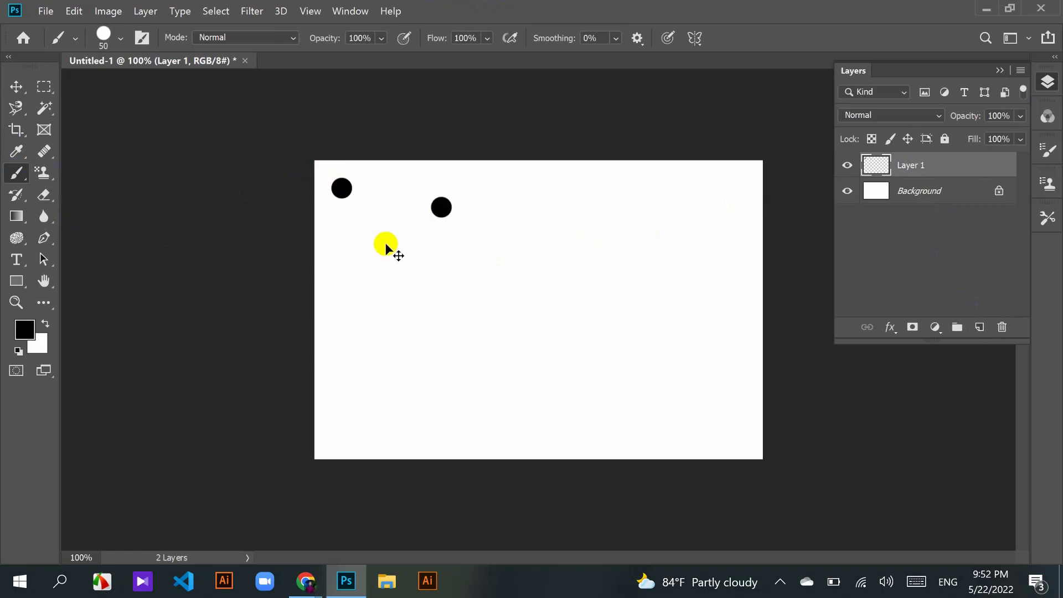
{"action": "key", "text": "ctrl+z"}
{"action": "key", "text": "ctrl+z"}
Step: Set the foreground color to red, f60909
{"action": "left_click", "coordinate": [24, 330]}
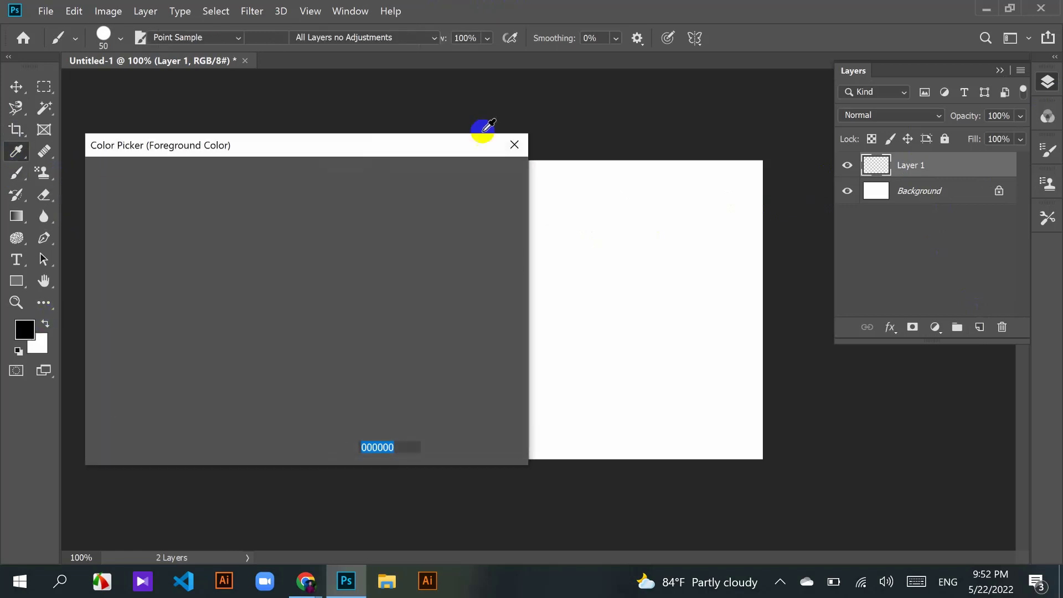
{"action": "left_click", "coordinate": [296, 191]}
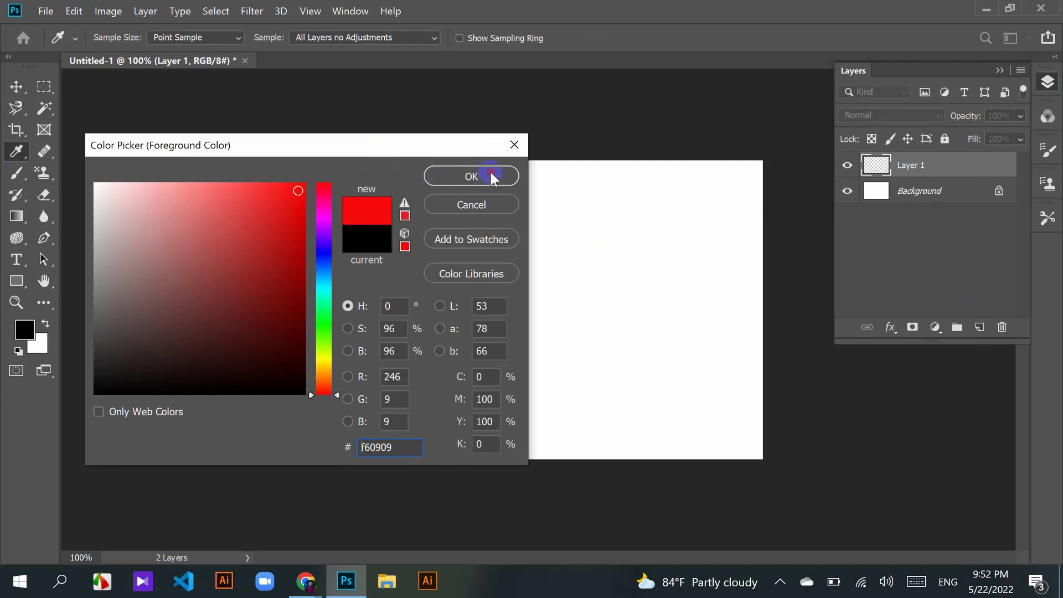
{"action": "left_click", "coordinate": [486, 174]}
Step: Paint scattered red dots and freehand strokes across the whole canvas on Layer 1 with the 50 px brush
{"action": "left_click", "coordinate": [333, 180]}
{"action": "left_click", "coordinate": [430, 183]}
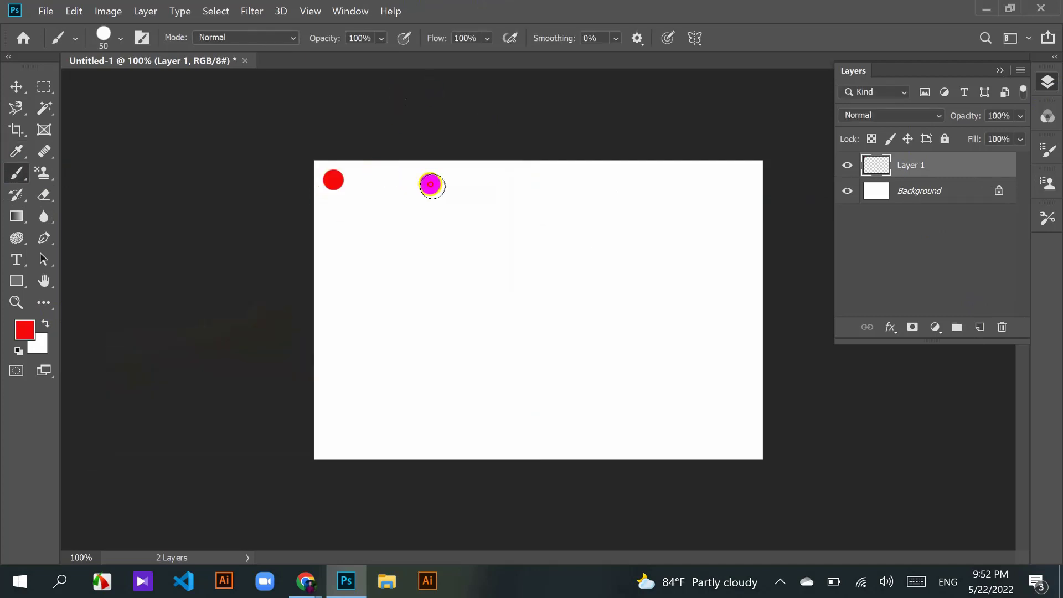
{"action": "left_click_drag", "start_coordinate": [360, 238], "coordinate": [378, 249]}
{"action": "mouse_move", "coordinate": [553, 227]}
{"action": "left_mouse_down"}
{"action": "mouse_move", "coordinate": [387, 335]}
{"action": "mouse_move", "coordinate": [550, 194]}
{"action": "left_mouse_up"}
{"action": "mouse_move", "coordinate": [684, 274]}
{"action": "left_mouse_down"}
{"action": "mouse_move", "coordinate": [683, 304]}
{"action": "mouse_move", "coordinate": [556, 335]}
{"action": "left_mouse_up"}
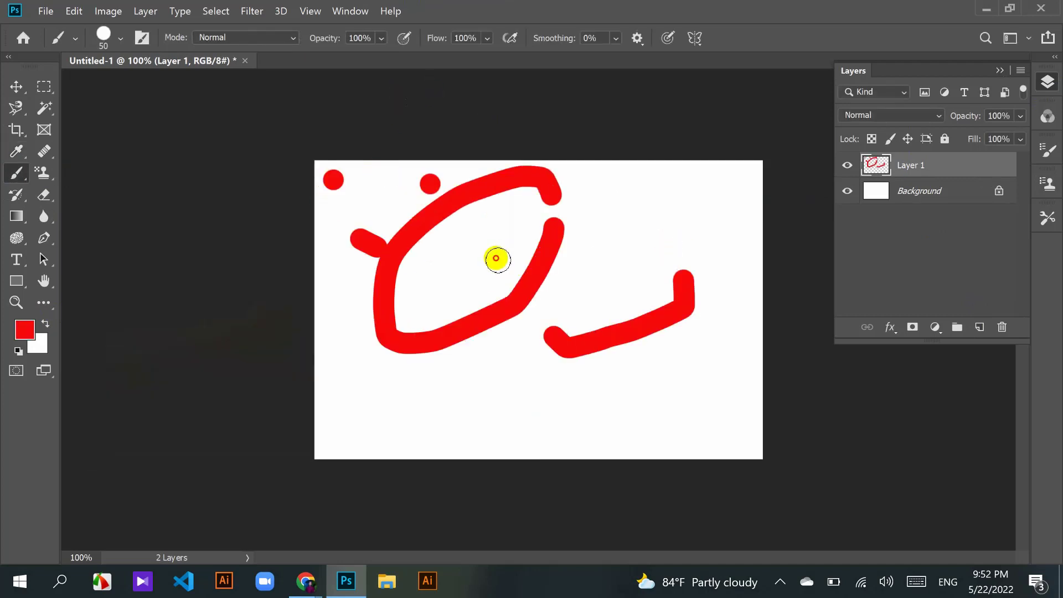
{"action": "left_click_drag", "start_coordinate": [496, 252], "coordinate": [485, 310]}
{"action": "mouse_move", "coordinate": [317, 330]}
{"action": "left_mouse_down"}
{"action": "mouse_move", "coordinate": [361, 376]}
{"action": "mouse_move", "coordinate": [451, 411]}
{"action": "left_mouse_up"}
{"action": "left_click_drag", "start_coordinate": [526, 396], "coordinate": [576, 355]}
{"action": "left_click", "coordinate": [671, 194]}
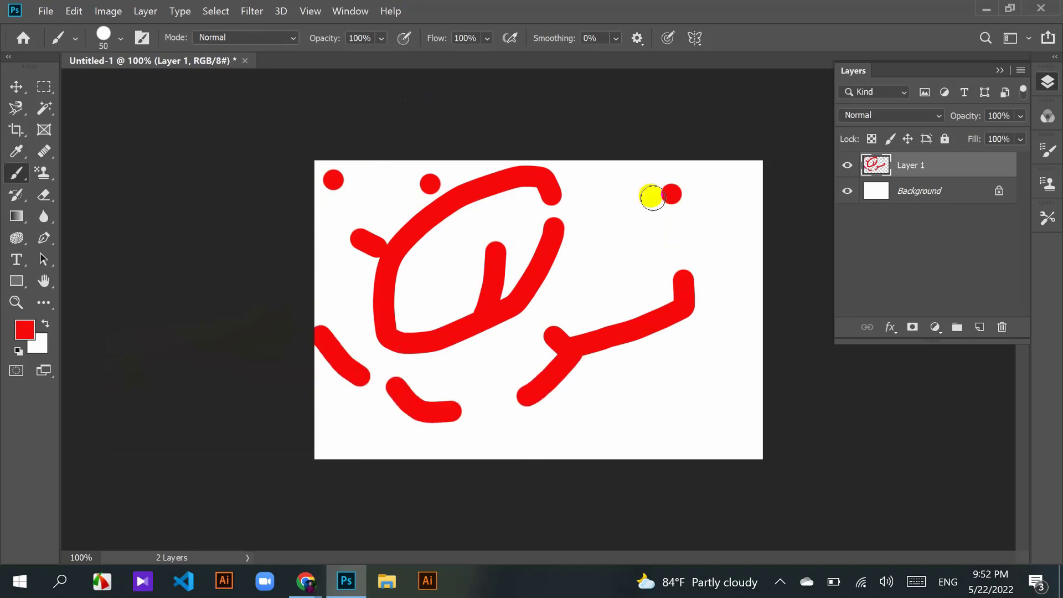
{"action": "left_click_drag", "start_coordinate": [622, 202], "coordinate": [609, 238]}
{"action": "left_click_drag", "start_coordinate": [596, 258], "coordinate": [597, 332]}
{"action": "mouse_move", "coordinate": [691, 382]}
{"action": "left_mouse_down"}
{"action": "mouse_move", "coordinate": [686, 410]}
{"action": "mouse_move", "coordinate": [674, 413]}
{"action": "left_mouse_up"}
{"action": "left_click_drag", "start_coordinate": [493, 353], "coordinate": [496, 373]}
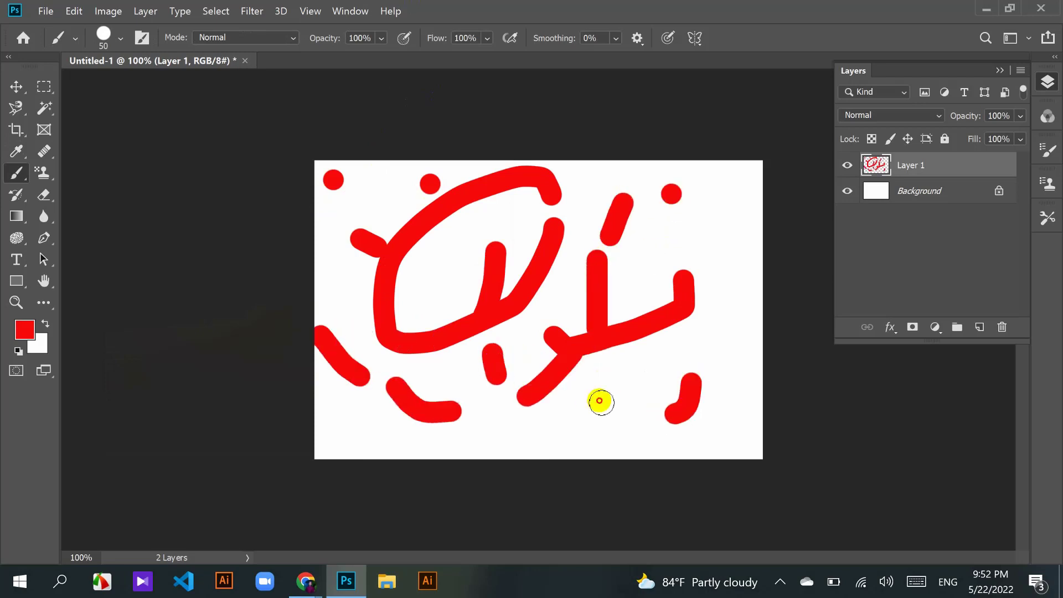
{"action": "left_click", "coordinate": [600, 398]}
{"action": "left_click", "coordinate": [700, 231]}
{"action": "left_click", "coordinate": [655, 246]}
{"action": "left_click", "coordinate": [563, 262]}
{"action": "left_click", "coordinate": [451, 247]}
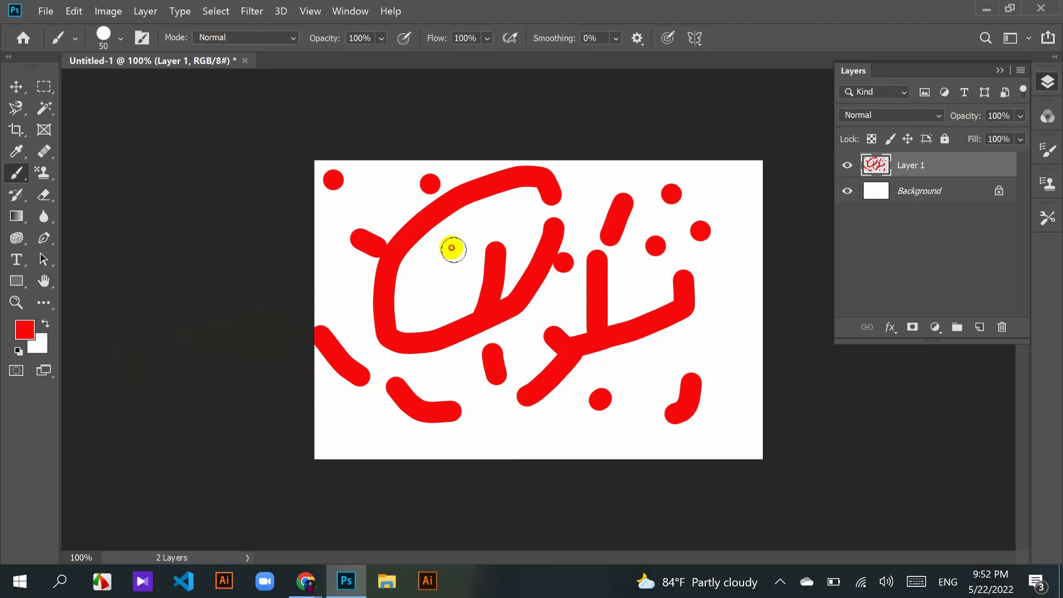
{"action": "left_click", "coordinate": [424, 287]}
{"action": "left_click", "coordinate": [336, 435]}
{"action": "left_click_drag", "start_coordinate": [333, 258], "coordinate": [339, 274]}
{"action": "left_click_drag", "start_coordinate": [361, 313], "coordinate": [390, 362]}
{"action": "left_click_drag", "start_coordinate": [412, 371], "coordinate": [525, 410]}
{"action": "left_click_drag", "start_coordinate": [570, 422], "coordinate": [622, 405]}
{"action": "left_click_drag", "start_coordinate": [685, 303], "coordinate": [720, 321]}
{"action": "left_click_drag", "start_coordinate": [738, 267], "coordinate": [741, 299]}
{"action": "left_click_drag", "start_coordinate": [722, 394], "coordinate": [731, 433]}
{"action": "left_click", "coordinate": [666, 365]}
{"action": "left_click_drag", "start_coordinate": [527, 415], "coordinate": [501, 438]}
{"action": "left_click_drag", "start_coordinate": [386, 405], "coordinate": [382, 430]}
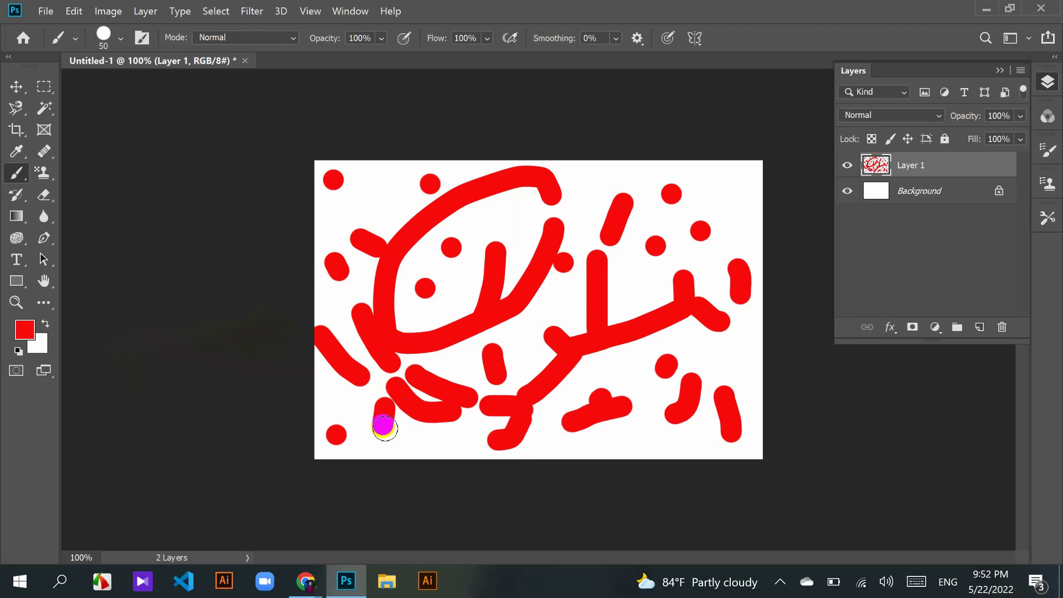
{"action": "left_click_drag", "start_coordinate": [533, 310], "coordinate": [535, 331]}
{"action": "left_click", "coordinate": [520, 202]}
{"action": "left_click", "coordinate": [408, 184]}
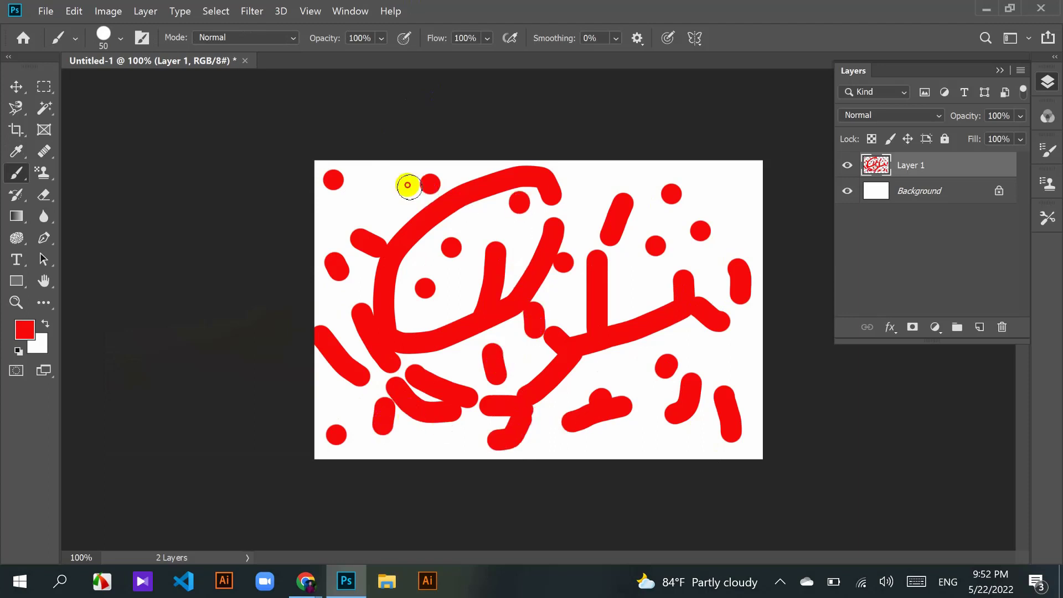
{"action": "left_click_drag", "start_coordinate": [376, 193], "coordinate": [361, 207]}
{"action": "left_click_drag", "start_coordinate": [597, 170], "coordinate": [600, 195]}
{"action": "left_click_drag", "start_coordinate": [729, 172], "coordinate": [737, 201]}
{"action": "left_click_drag", "start_coordinate": [653, 271], "coordinate": [641, 286]}
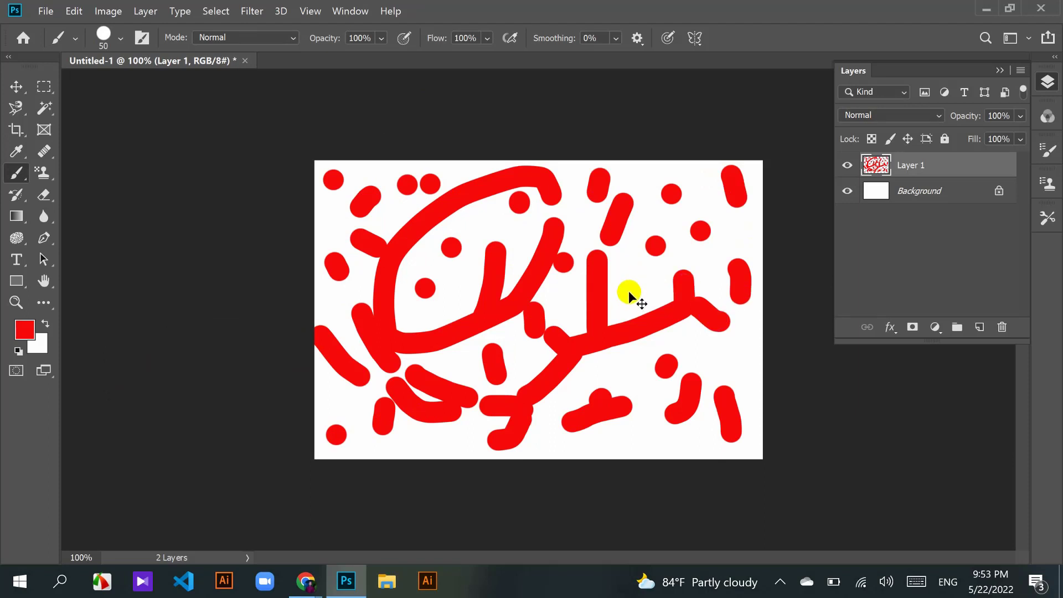
{"action": "key", "text": "ctrl+z"}
{"action": "left_click", "coordinate": [628, 286]}
{"action": "left_click", "coordinate": [621, 203]}
{"action": "left_click", "coordinate": [567, 227]}
{"action": "left_click", "coordinate": [458, 280]}
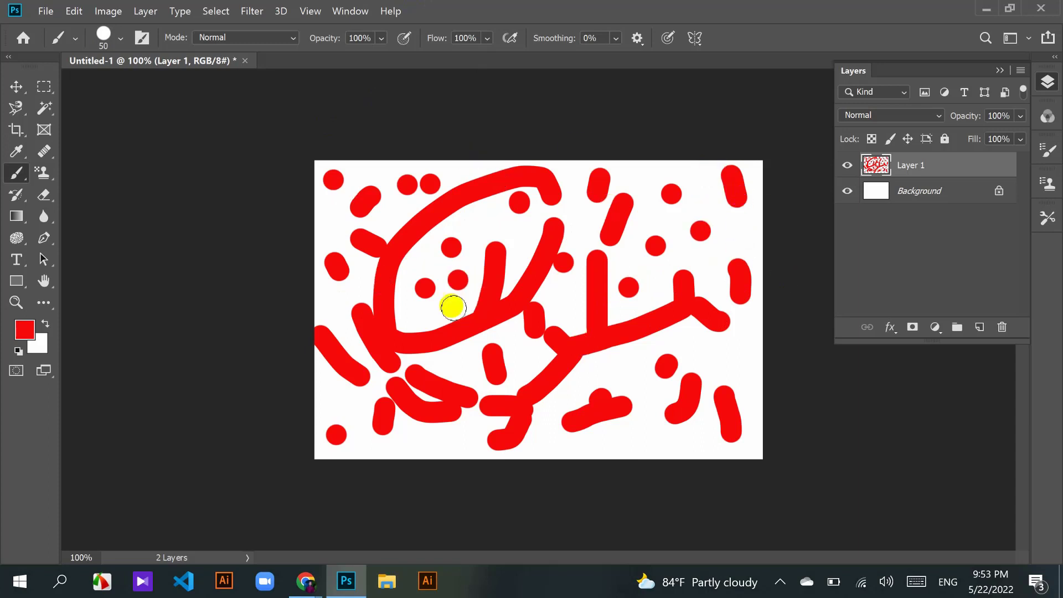
{"action": "left_click", "coordinate": [578, 165]}
{"action": "left_click", "coordinate": [581, 209]}
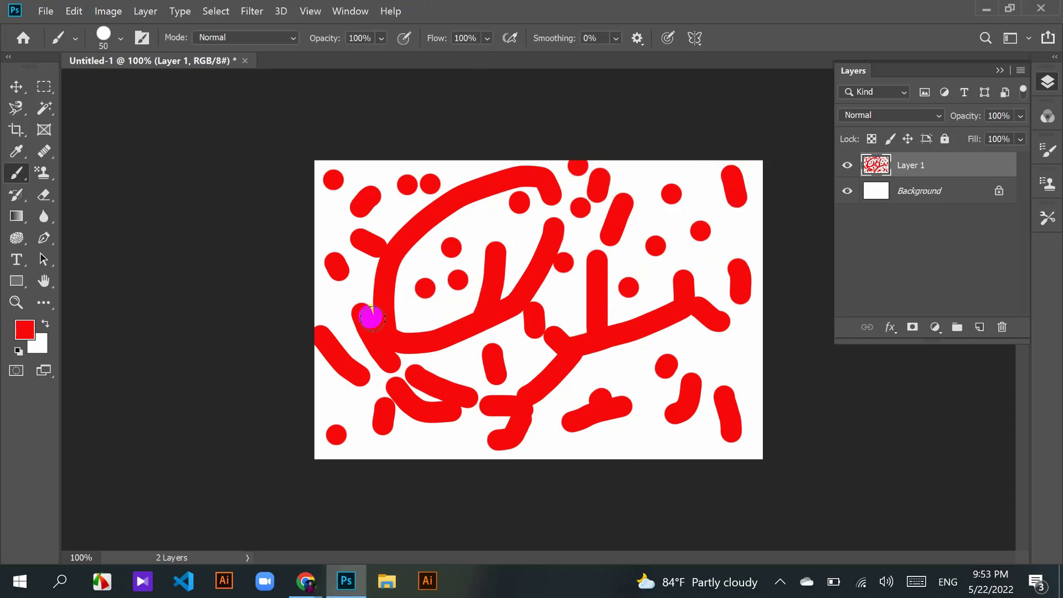
{"action": "left_click", "coordinate": [323, 293]}
{"action": "left_click_drag", "start_coordinate": [314, 401], "coordinate": [330, 410]}
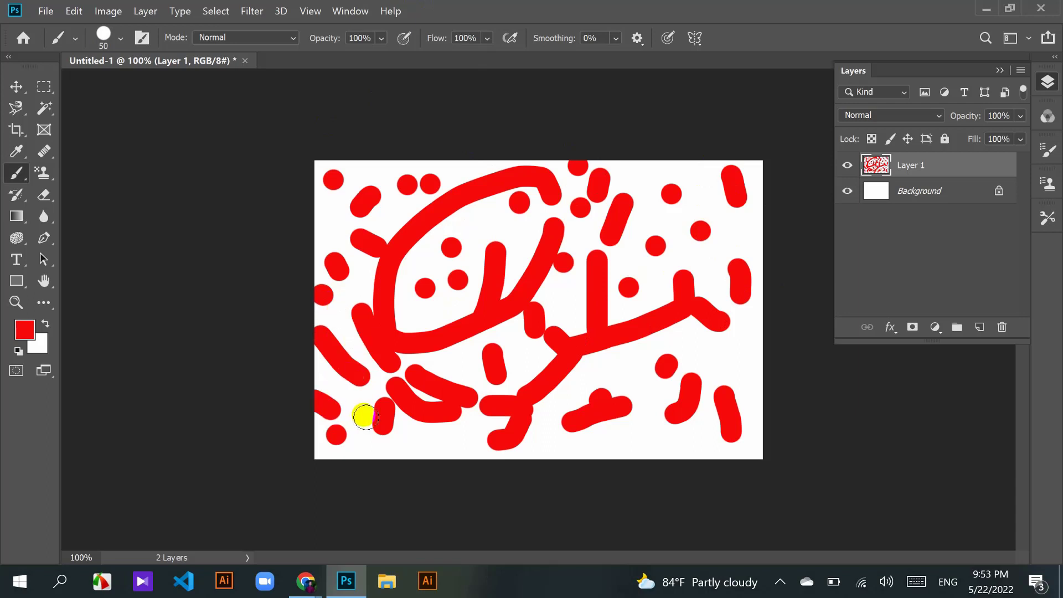
{"action": "left_click_drag", "start_coordinate": [439, 441], "coordinate": [438, 467]}
{"action": "left_click", "coordinate": [478, 443]}
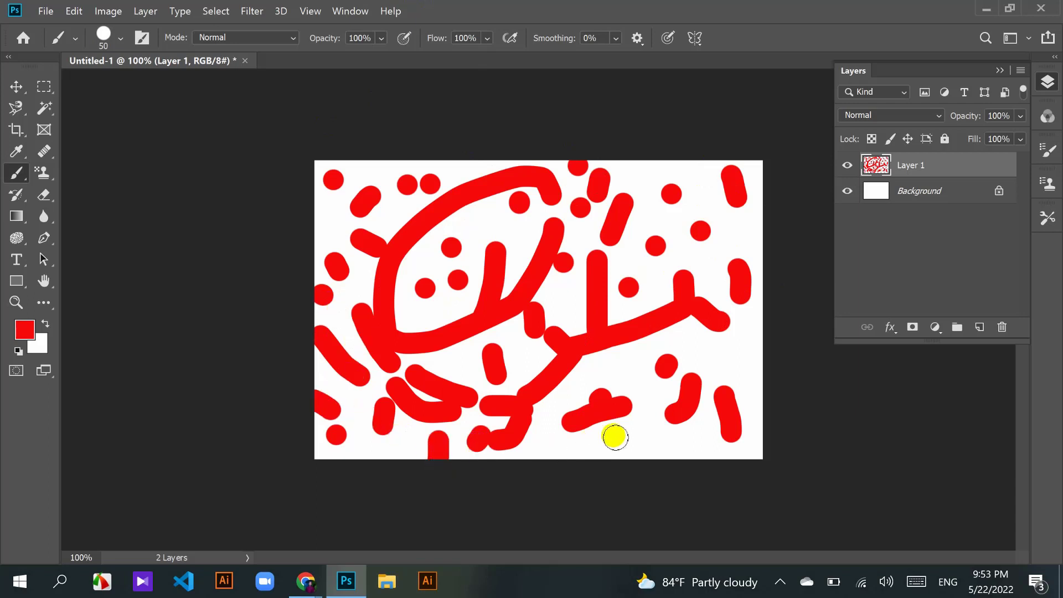
{"action": "left_click_drag", "start_coordinate": [625, 432], "coordinate": [627, 447]}
{"action": "left_click", "coordinate": [655, 444]}
{"action": "left_click_drag", "start_coordinate": [696, 440], "coordinate": [703, 451]}
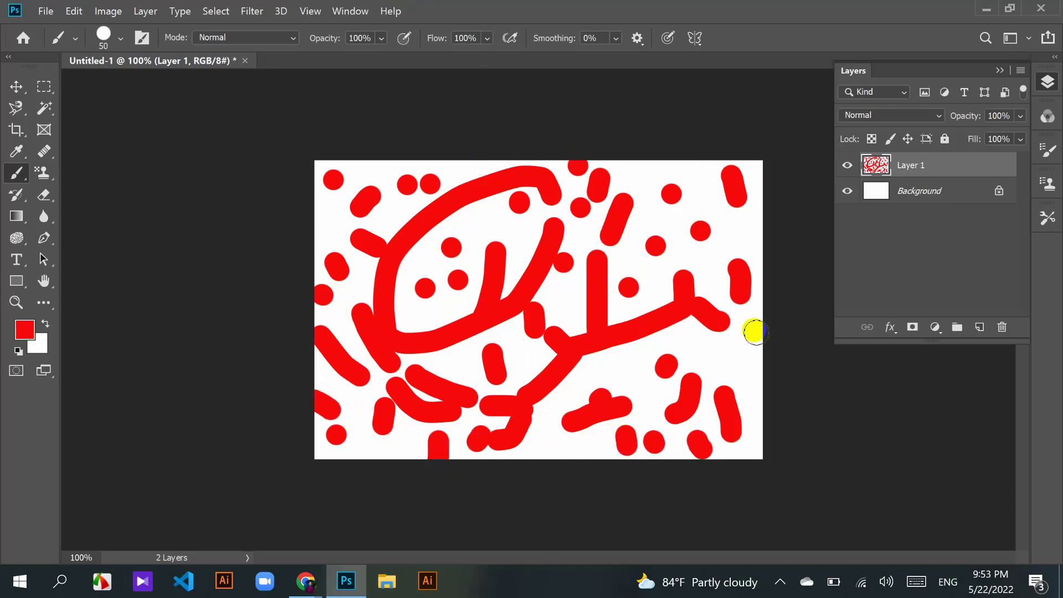
{"action": "left_click_drag", "start_coordinate": [753, 334], "coordinate": [743, 347]}
{"action": "left_click", "coordinate": [625, 360]}
{"action": "left_click", "coordinate": [578, 386]}
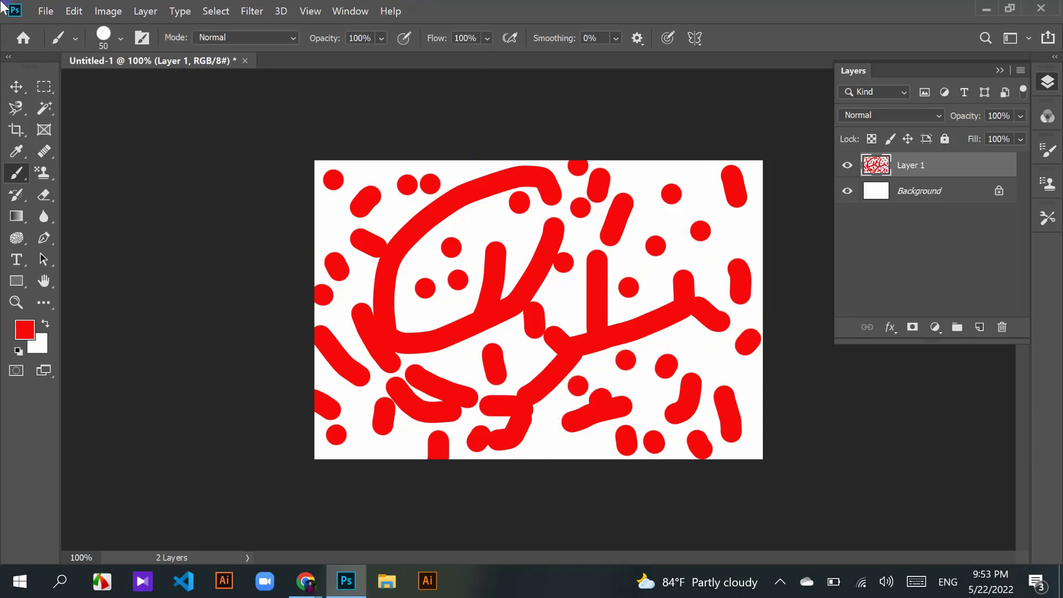
{"action": "left_click", "coordinate": [366, 445]}
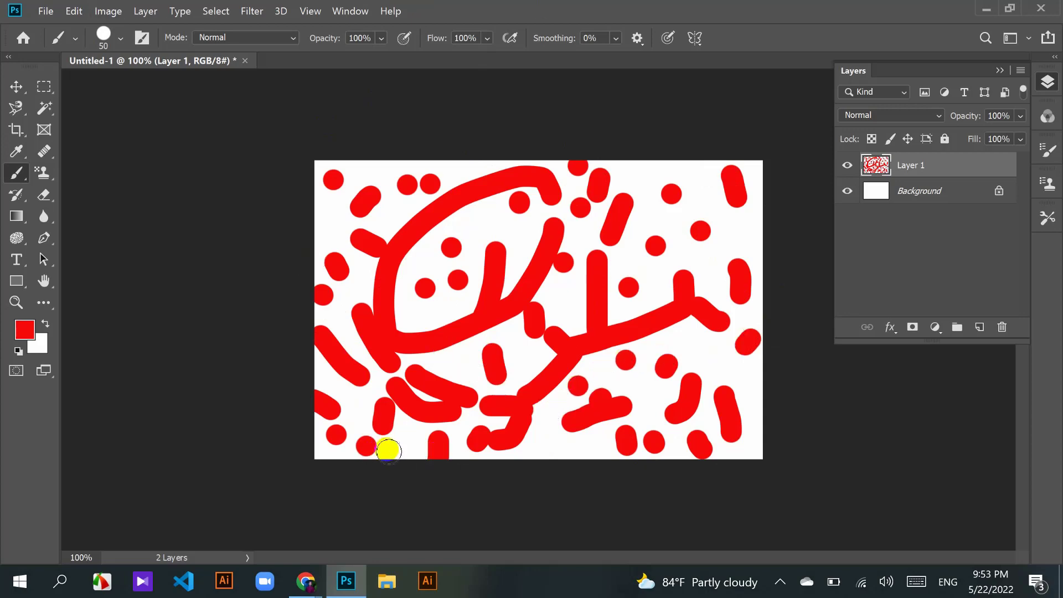
{"action": "left_click", "coordinate": [400, 449]}
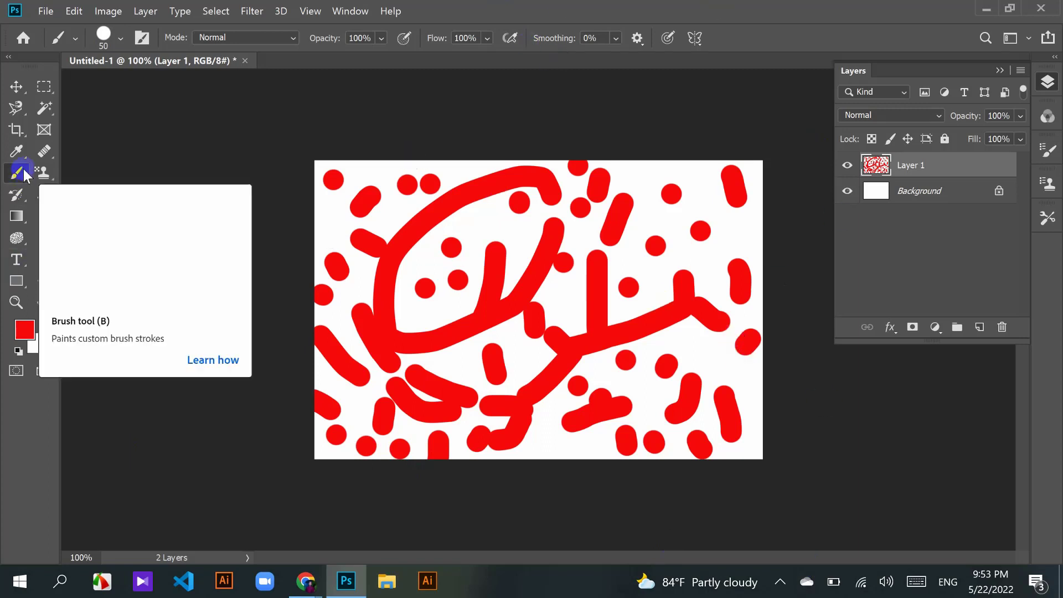
Step: Try the 90 px History Brush over the red strokes in the upper-left area of the canvas and undo it
{"action": "left_click", "coordinate": [22, 191]}
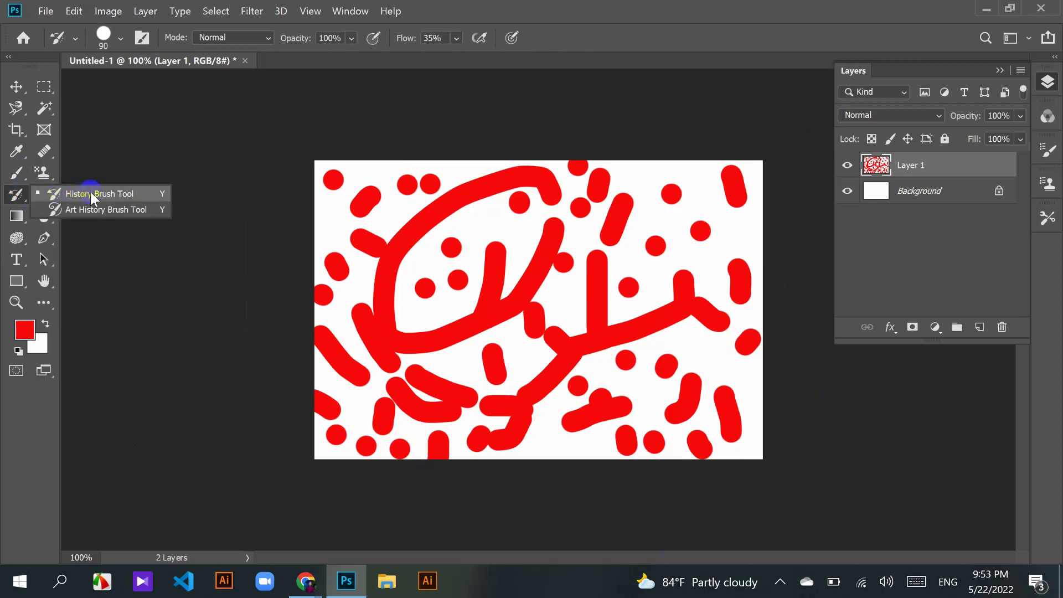
{"action": "left_click", "coordinate": [91, 191]}
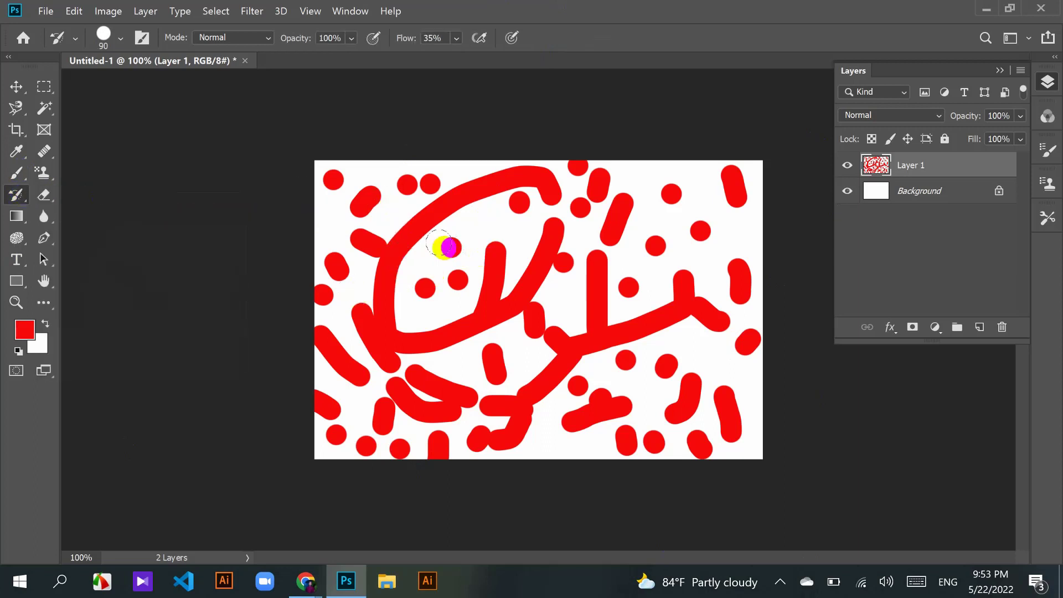
{"action": "mouse_move", "coordinate": [443, 247]}
{"action": "left_mouse_down"}
{"action": "mouse_move", "coordinate": [419, 240]}
{"action": "mouse_move", "coordinate": [404, 197]}
{"action": "mouse_move", "coordinate": [372, 297]}
{"action": "mouse_move", "coordinate": [347, 138]}
{"action": "left_mouse_up"}
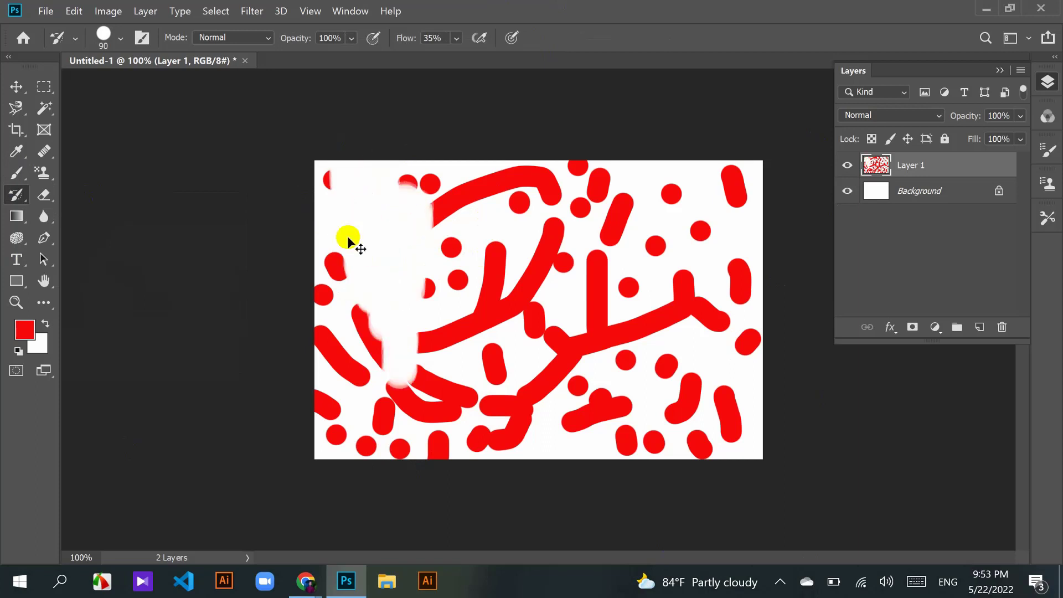
{"action": "key", "text": "ctrl+z"}
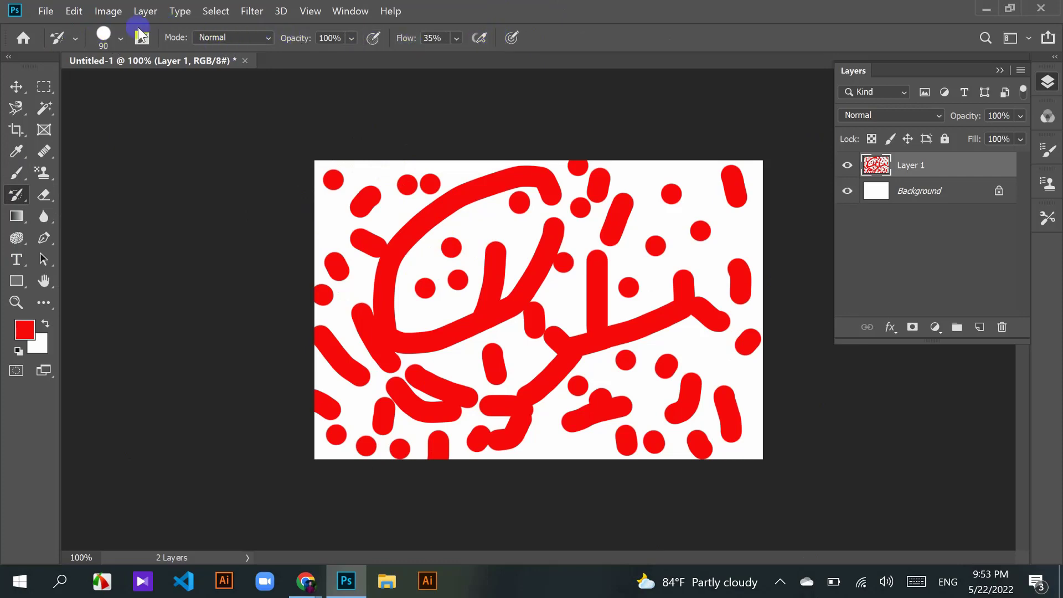
Step: Examine the History Brush's size and hardness settings and its General Brushes presets
{"action": "left_click", "coordinate": [117, 38]}
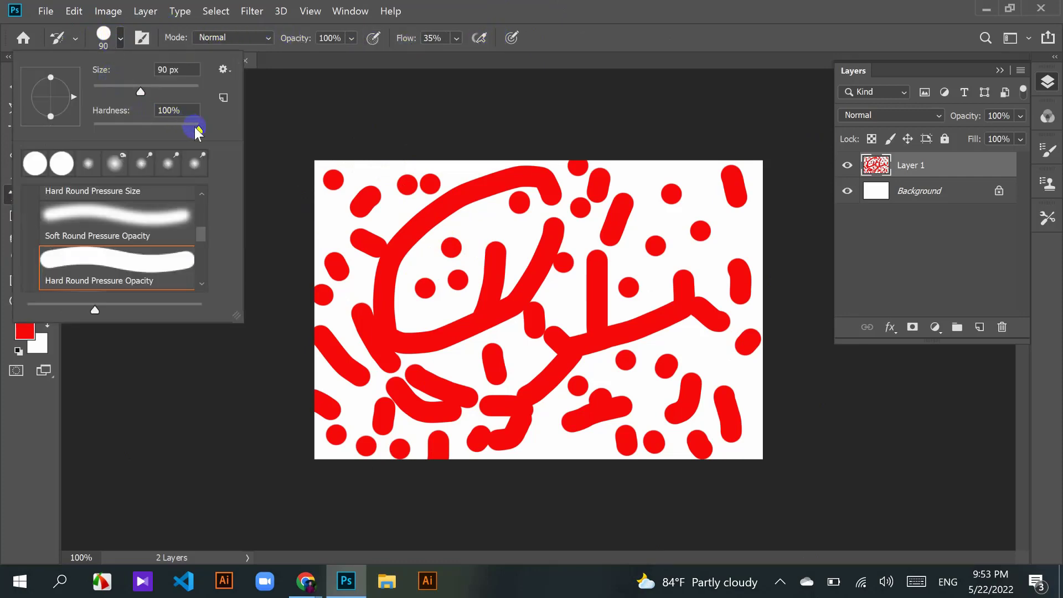
{"action": "mouse_move", "coordinate": [193, 130]}
{"action": "left_mouse_down"}
{"action": "mouse_move", "coordinate": [114, 133]}
{"action": "mouse_move", "coordinate": [214, 119]}
{"action": "left_mouse_up"}
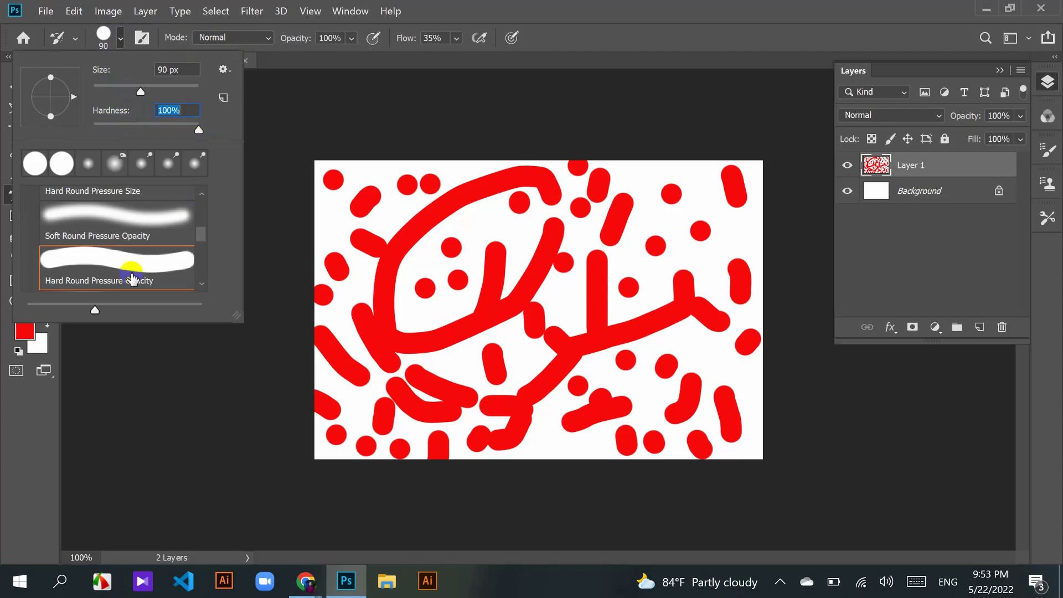
{"action": "scroll", "coordinate": [128, 260], "scroll_direction": "up", "scroll_amount": 1}
{"action": "scroll", "coordinate": [120, 238], "scroll_direction": "up", "scroll_amount": 3}
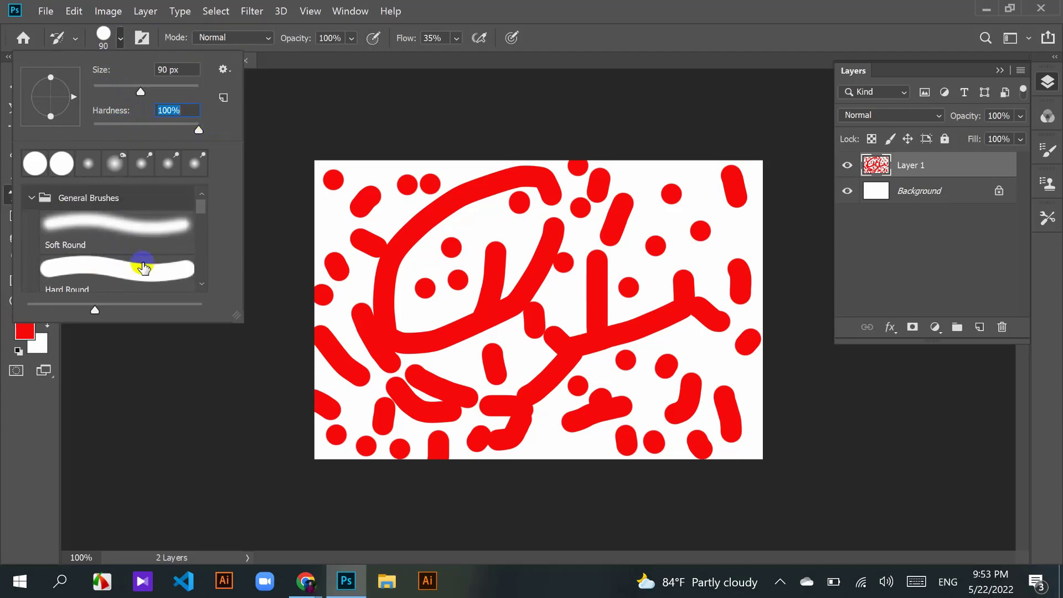
{"action": "left_click", "coordinate": [101, 280]}
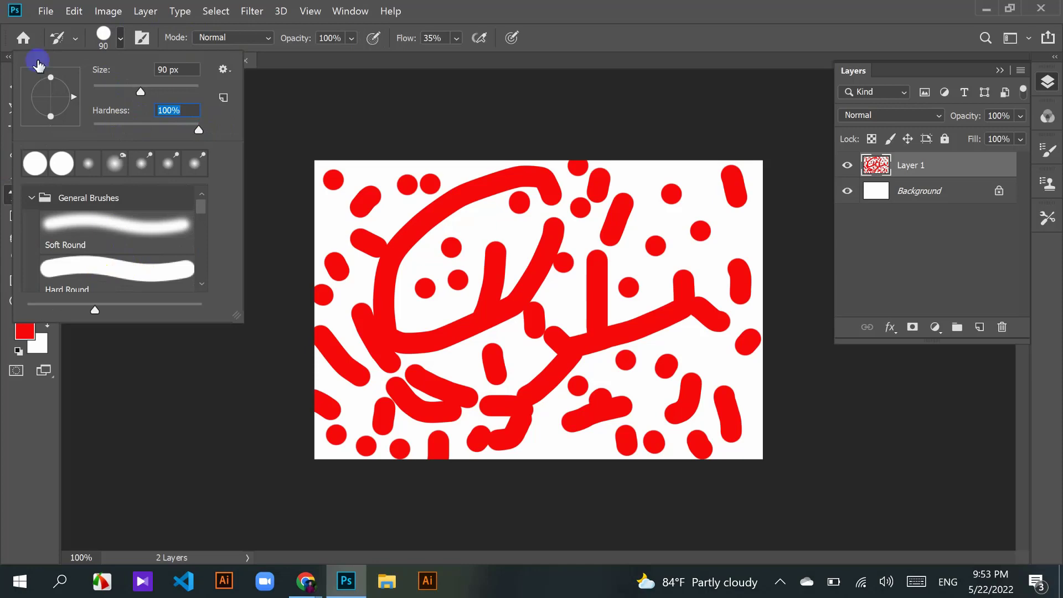
{"action": "left_click", "coordinate": [108, 274]}
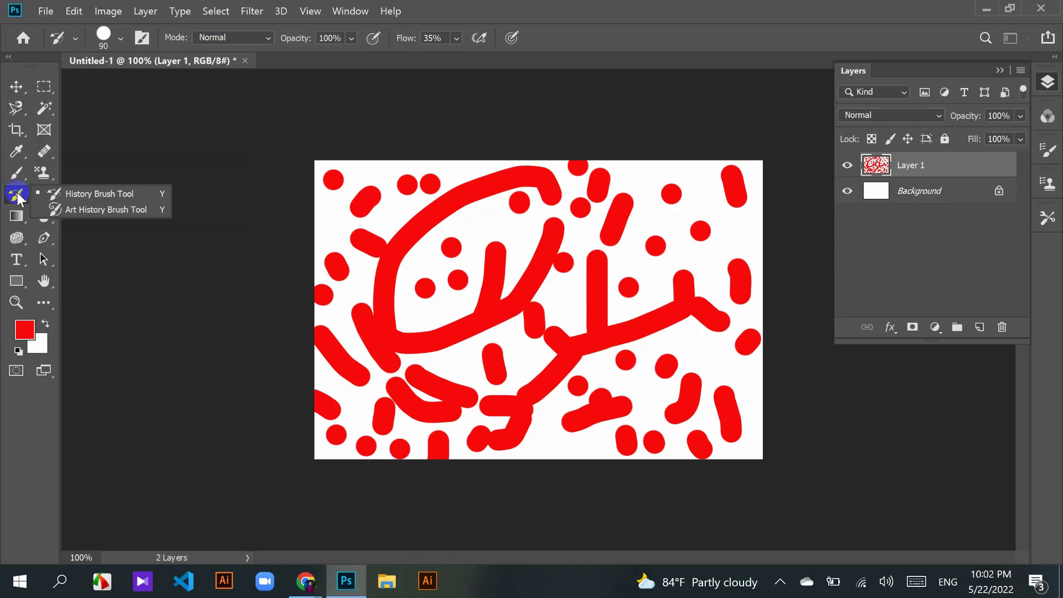
Step: Try the History Brush again over the red dots and curve near the canvas's upper-left corner and undo the stroke
{"action": "left_click", "coordinate": [18, 199]}
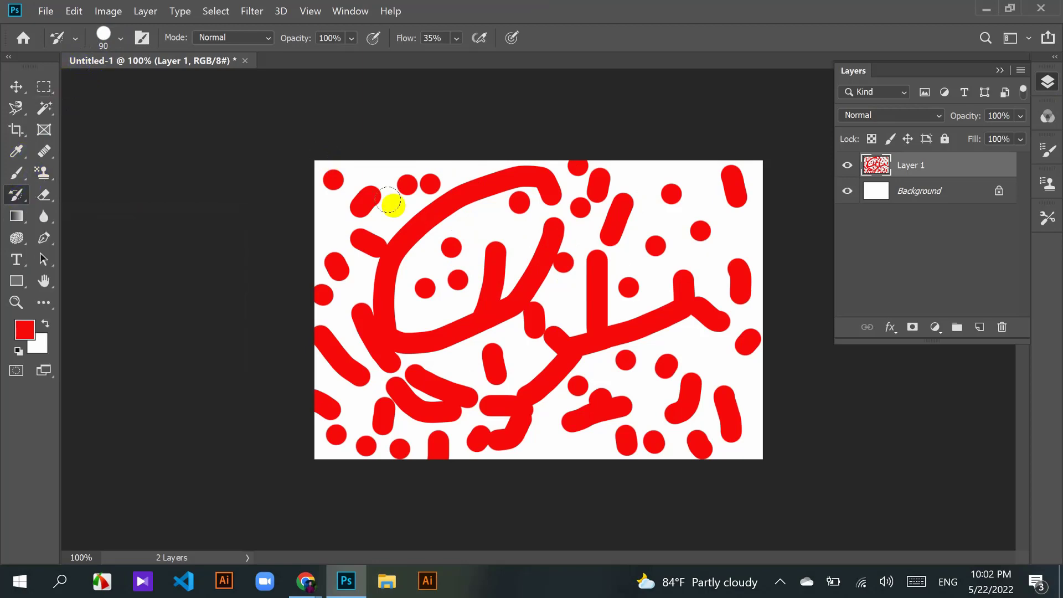
{"action": "left_click", "coordinate": [413, 215]}
{"action": "mouse_move", "coordinate": [411, 212]}
{"action": "left_mouse_down"}
{"action": "mouse_move", "coordinate": [425, 266]}
{"action": "mouse_move", "coordinate": [454, 252]}
{"action": "mouse_move", "coordinate": [498, 178]}
{"action": "mouse_move", "coordinate": [363, 214]}
{"action": "mouse_move", "coordinate": [339, 171]}
{"action": "mouse_move", "coordinate": [301, 180]}
{"action": "mouse_move", "coordinate": [755, 180]}
{"action": "mouse_move", "coordinate": [564, 169]}
{"action": "mouse_move", "coordinate": [676, 227]}
{"action": "mouse_move", "coordinate": [577, 199]}
{"action": "mouse_move", "coordinate": [647, 232]}
{"action": "mouse_move", "coordinate": [486, 309]}
{"action": "mouse_move", "coordinate": [648, 284]}
{"action": "mouse_move", "coordinate": [264, 292]}
{"action": "mouse_move", "coordinate": [340, 287]}
{"action": "left_mouse_up"}
{"action": "key", "text": "ctrl+z"}
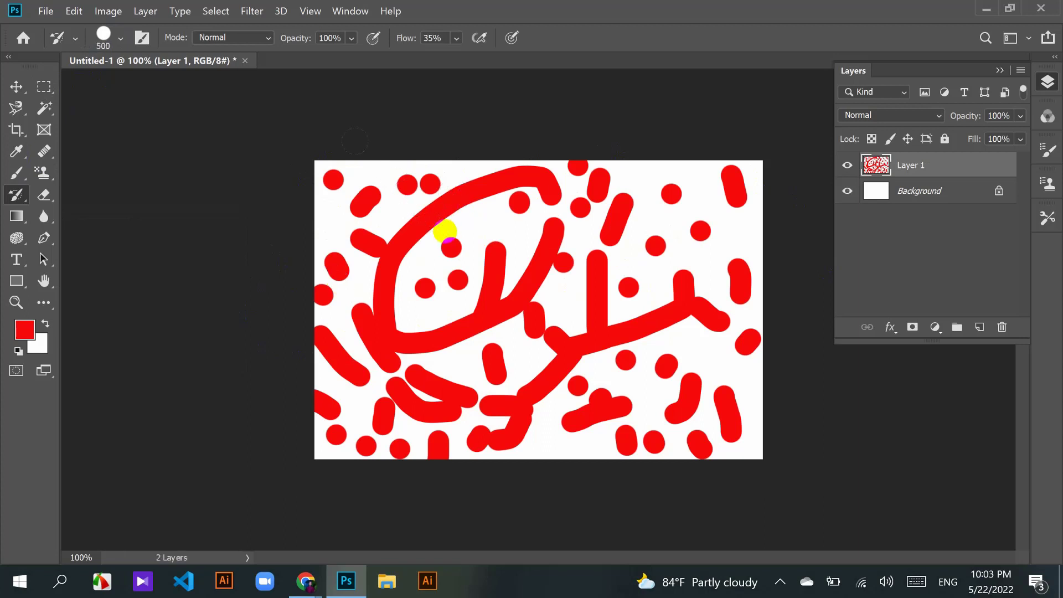
Step: Try the 500 px History Brush over the red strokes across the canvas and undo each attempt
{"action": "mouse_move", "coordinate": [349, 201]}
{"action": "left_mouse_down"}
{"action": "mouse_move", "coordinate": [353, 339]}
{"action": "mouse_move", "coordinate": [375, 411]}
{"action": "mouse_move", "coordinate": [625, 391]}
{"action": "mouse_move", "coordinate": [729, 331]}
{"action": "mouse_move", "coordinate": [688, 188]}
{"action": "mouse_move", "coordinate": [447, 198]}
{"action": "mouse_move", "coordinate": [430, 328]}
{"action": "mouse_move", "coordinate": [597, 293]}
{"action": "mouse_move", "coordinate": [537, 323]}
{"action": "mouse_move", "coordinate": [583, 259]}
{"action": "left_mouse_up"}
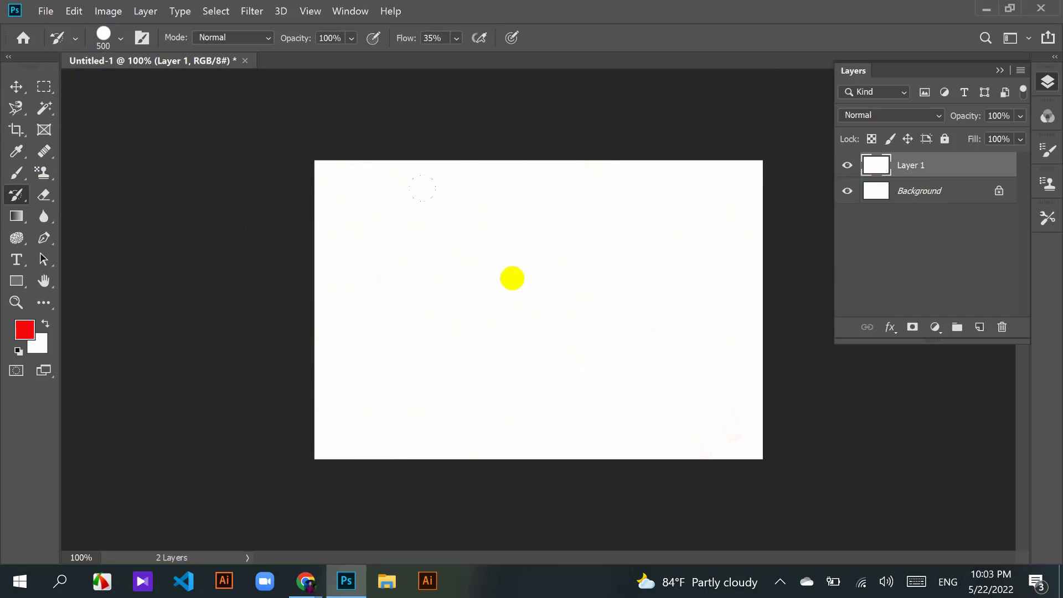
{"action": "key", "text": "ctrl+z"}
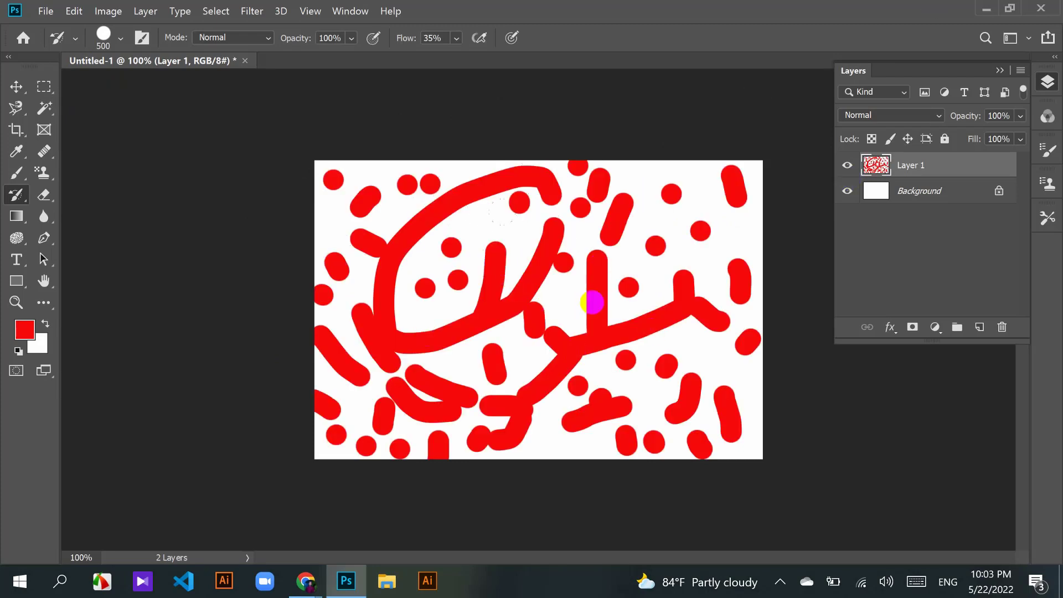
{"action": "right_click", "coordinate": [24, 192]}
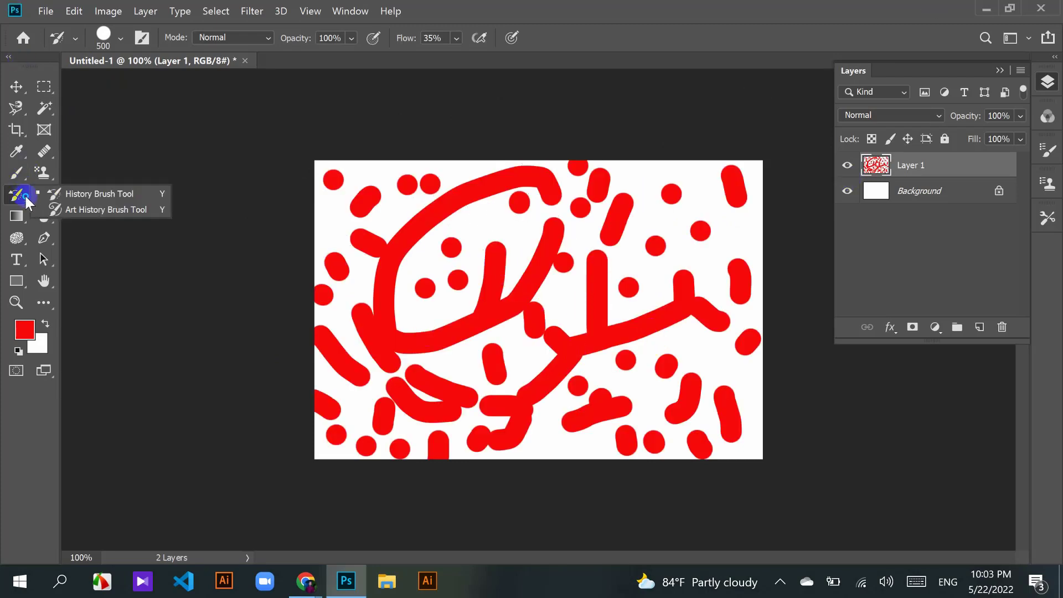
{"action": "left_click", "coordinate": [74, 193]}
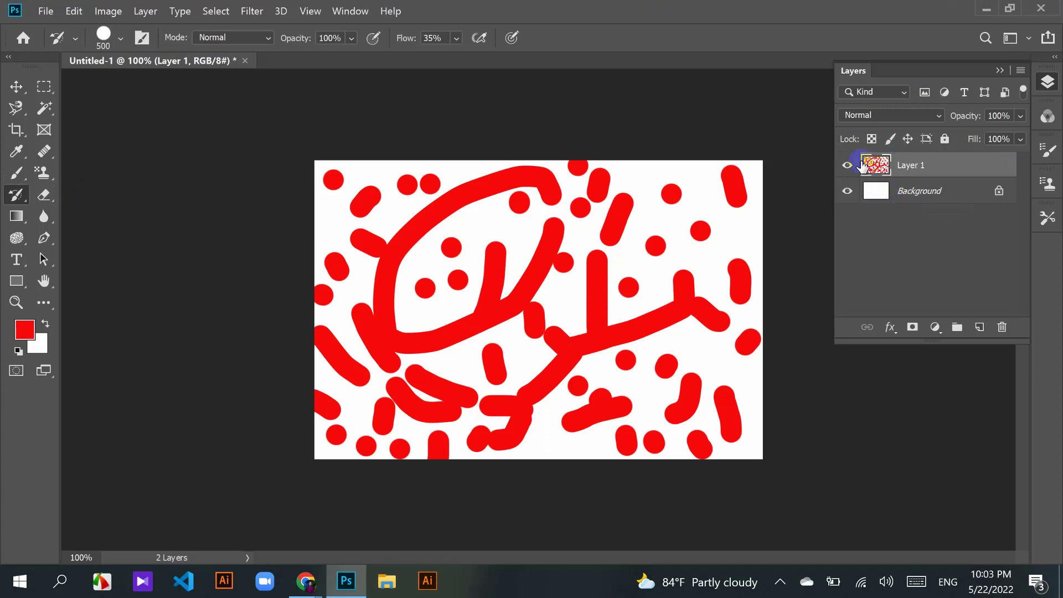
{"action": "mouse_move", "coordinate": [563, 238]}
{"action": "left_mouse_down"}
{"action": "mouse_move", "coordinate": [522, 242]}
{"action": "mouse_move", "coordinate": [423, 223]}
{"action": "mouse_move", "coordinate": [365, 375]}
{"action": "mouse_move", "coordinate": [523, 434]}
{"action": "mouse_move", "coordinate": [669, 381]}
{"action": "mouse_move", "coordinate": [702, 207]}
{"action": "mouse_move", "coordinate": [725, 189]}
{"action": "left_mouse_up"}
{"action": "key", "text": "ctrl+z"}
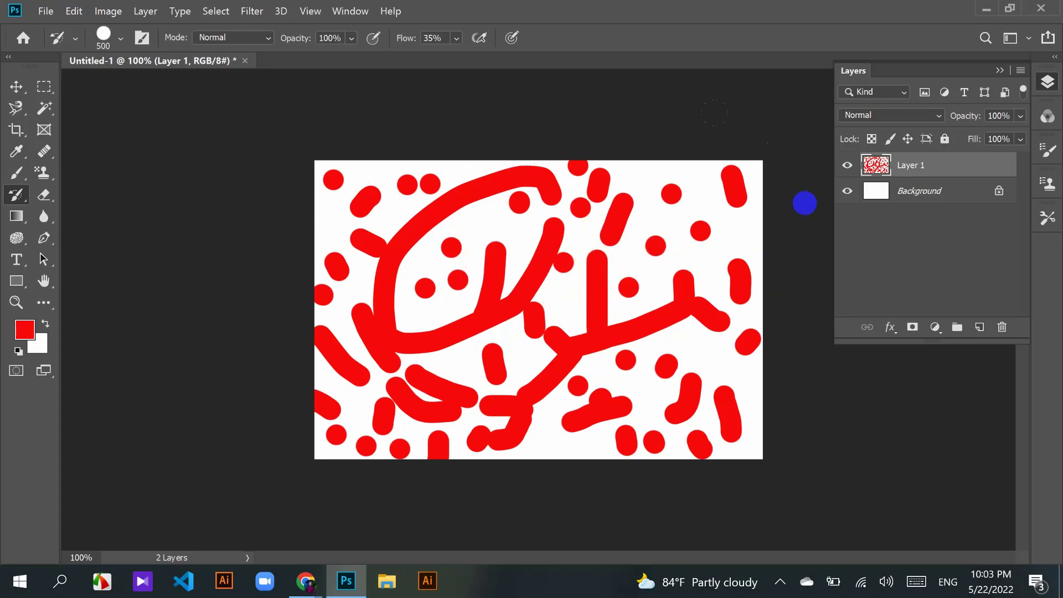
Step: Hide the Background layer, brush over all the red strokes on Layer 1, and show the Background in place of Layer 1
{"action": "left_click", "coordinate": [847, 192]}
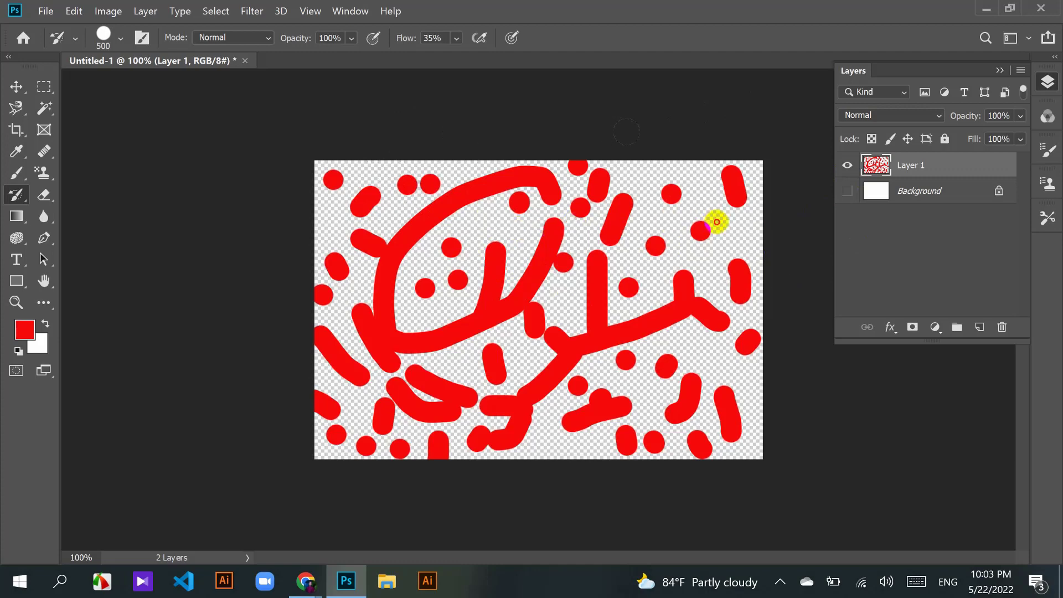
{"action": "mouse_move", "coordinate": [712, 221]}
{"action": "left_mouse_down"}
{"action": "mouse_move", "coordinate": [373, 230]}
{"action": "mouse_move", "coordinate": [354, 267]}
{"action": "mouse_move", "coordinate": [356, 362]}
{"action": "mouse_move", "coordinate": [379, 409]}
{"action": "mouse_move", "coordinate": [437, 423]}
{"action": "mouse_move", "coordinate": [698, 407]}
{"action": "mouse_move", "coordinate": [737, 306]}
{"action": "left_mouse_up"}
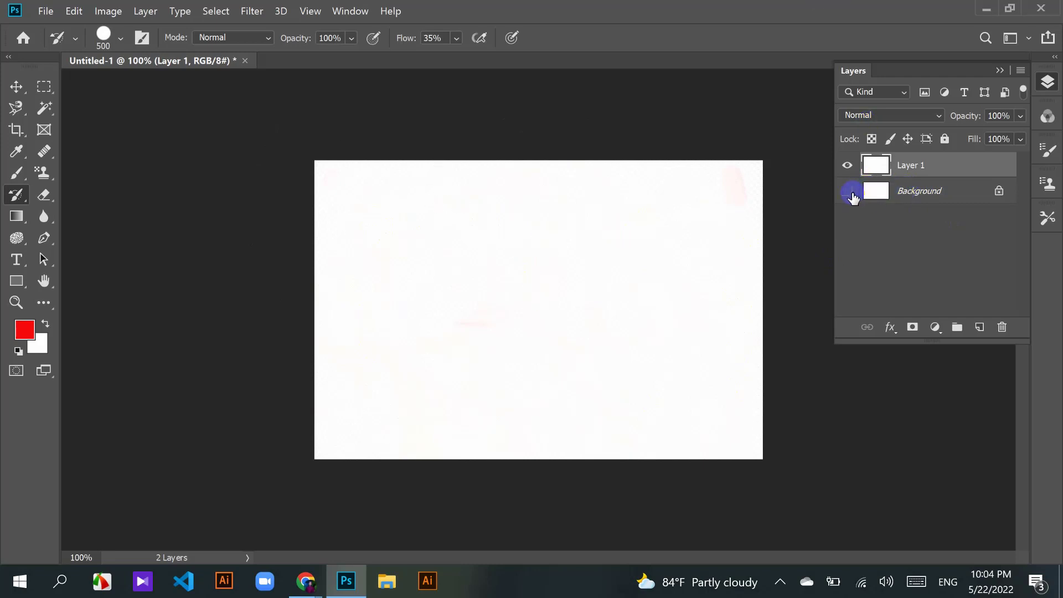
{"action": "left_click", "coordinate": [848, 166]}
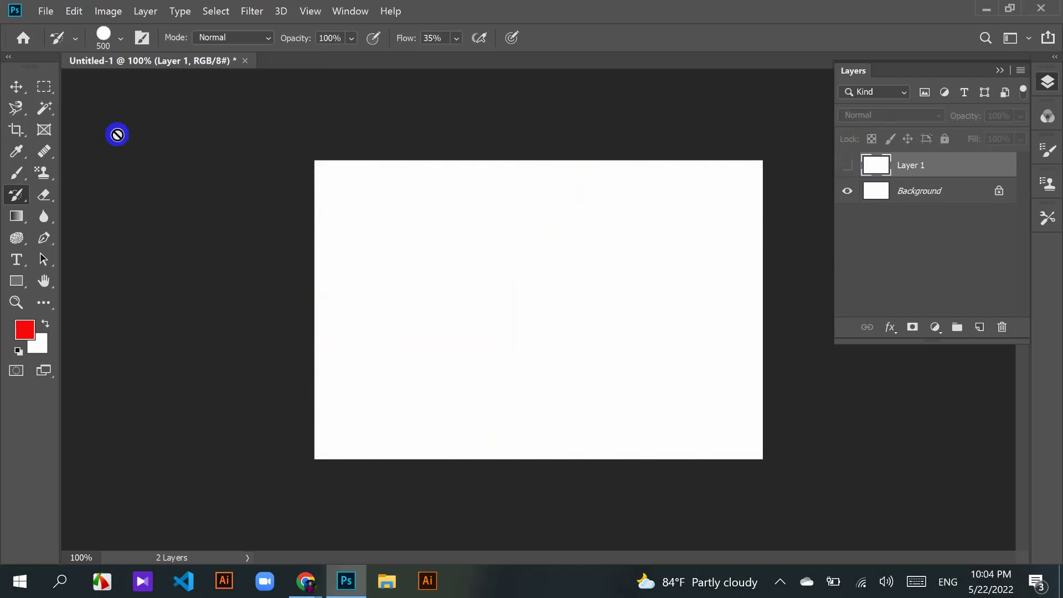
Step: Examine the History Brush's tool variants, brush size and hardness settings, and list of painting modes, and show Layer 1 again
{"action": "right_click", "coordinate": [22, 204]}
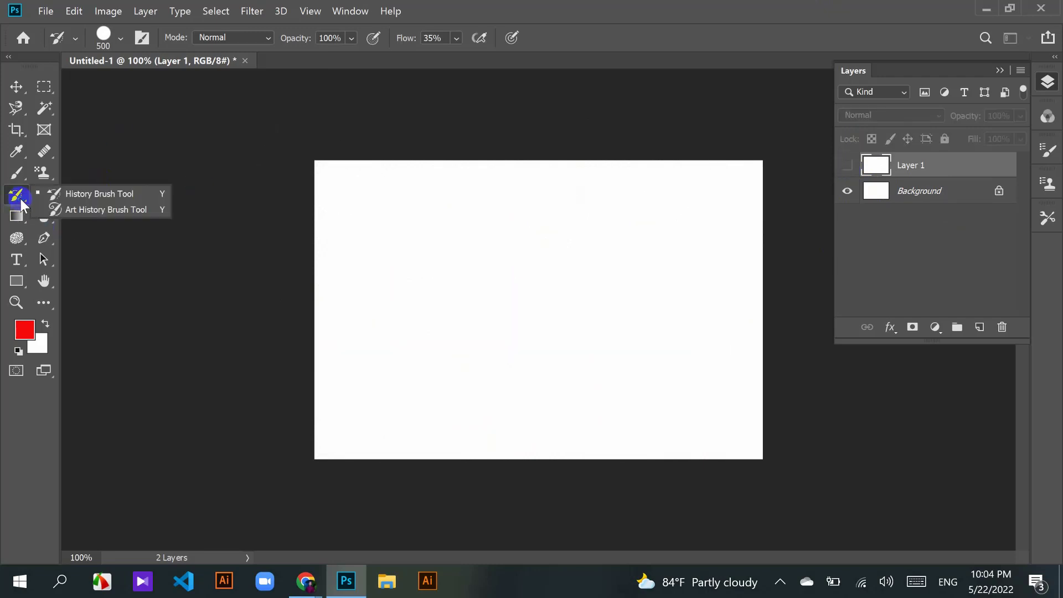
{"action": "left_click", "coordinate": [97, 194]}
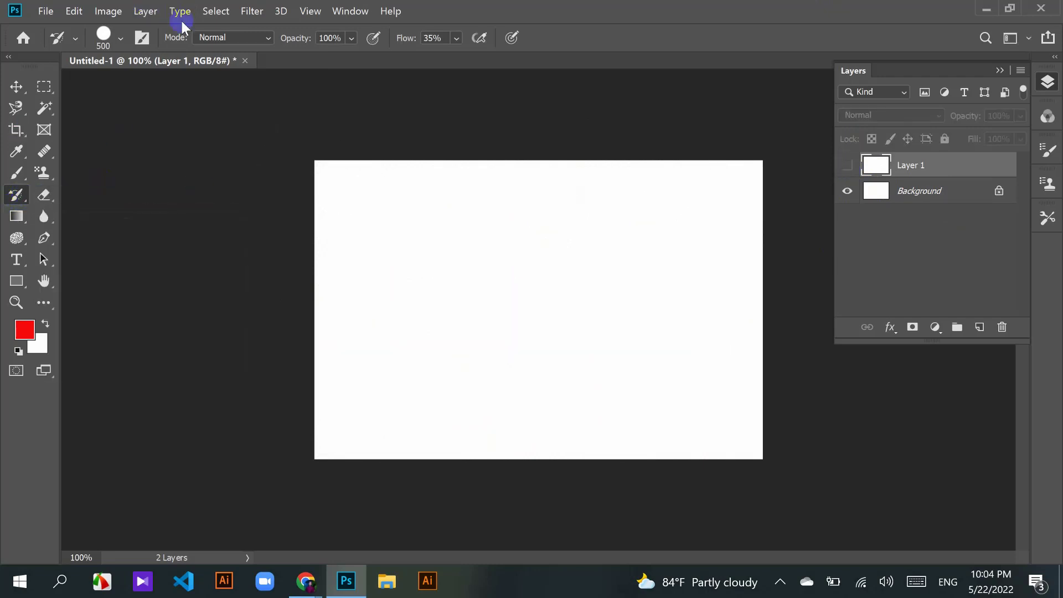
{"action": "left_click", "coordinate": [120, 39]}
{"action": "left_click", "coordinate": [121, 39]}
{"action": "left_click", "coordinate": [120, 38]}
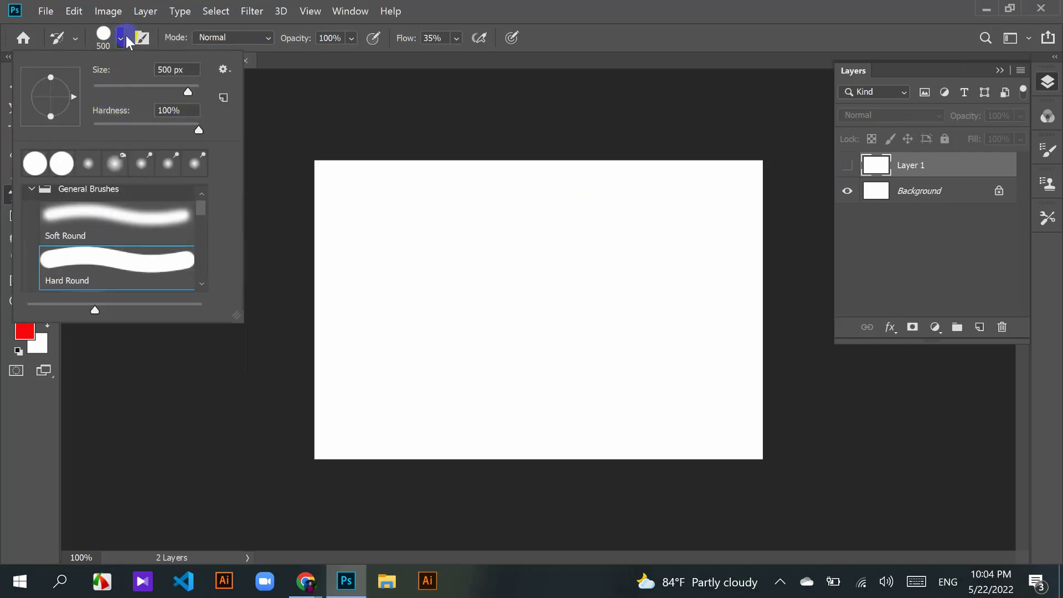
{"action": "left_click", "coordinate": [121, 39]}
{"action": "left_click", "coordinate": [270, 36]}
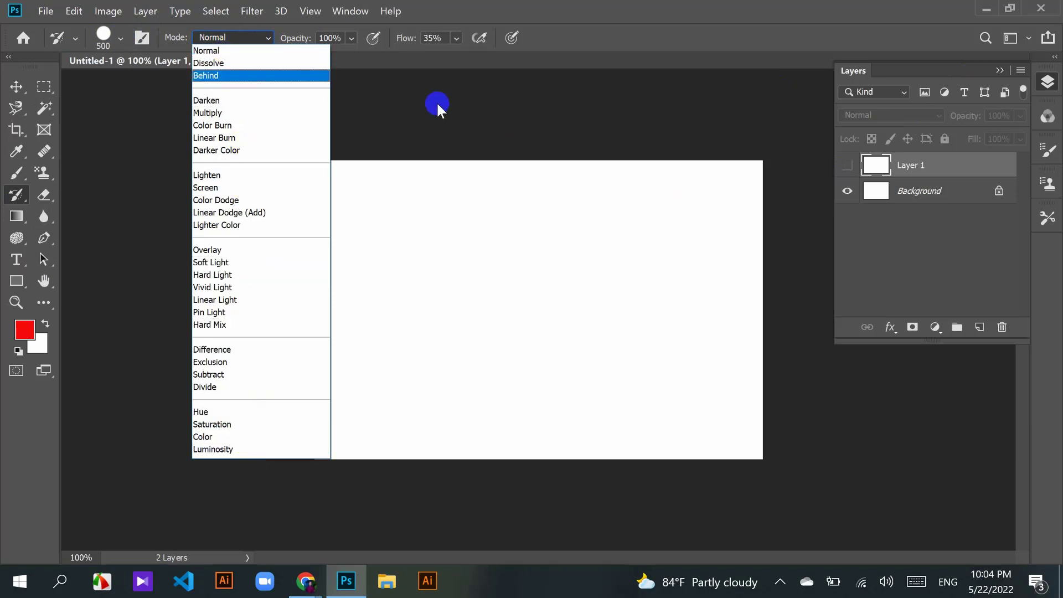
{"action": "left_click", "coordinate": [878, 165]}
{"action": "left_click", "coordinate": [847, 165]}
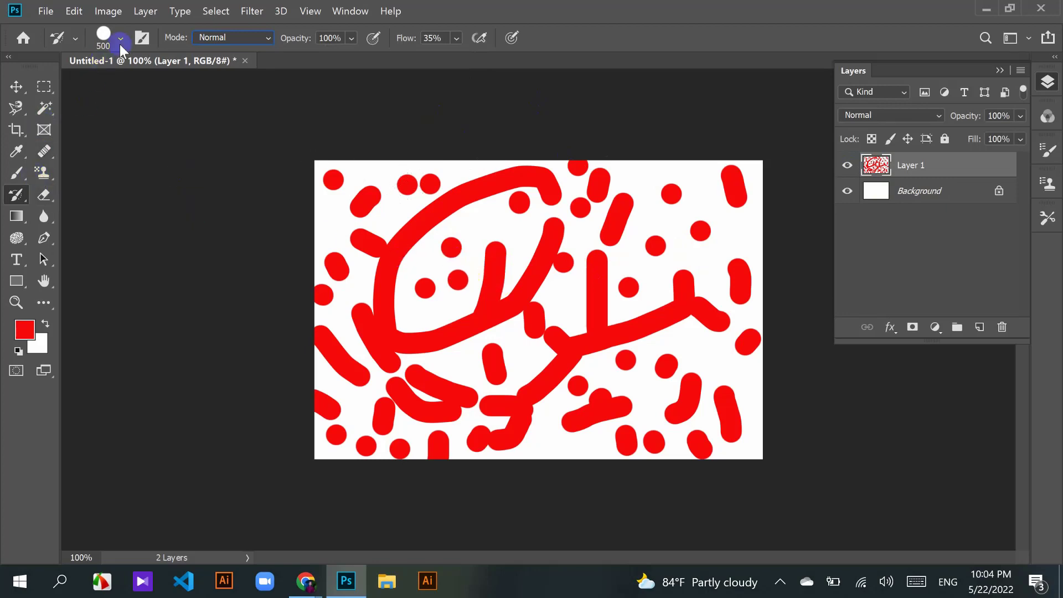
Step: Switch the History Brush mode to Dissolve and back to Normal, and try it over the upper-left red strokes
{"action": "left_click", "coordinate": [264, 39]}
{"action": "left_click", "coordinate": [225, 58]}
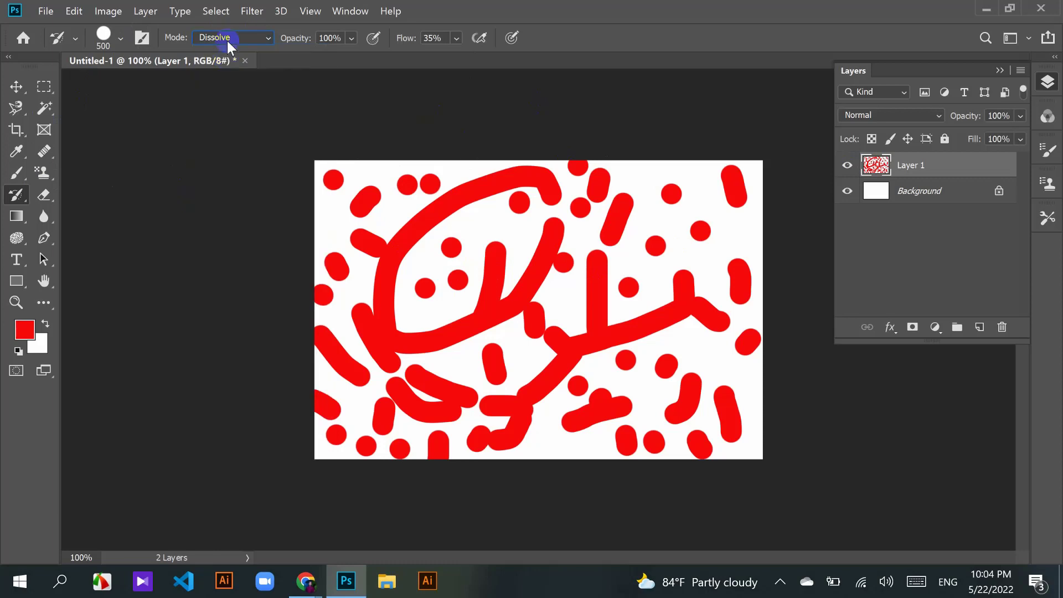
{"action": "left_click", "coordinate": [227, 41]}
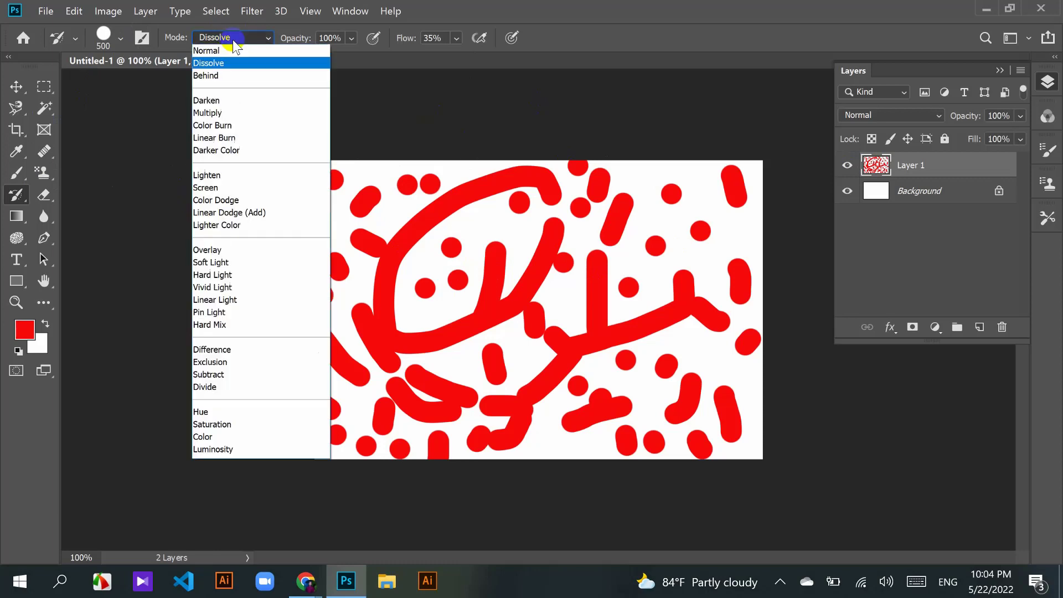
{"action": "left_click", "coordinate": [231, 51]}
{"action": "mouse_move", "coordinate": [355, 171]}
{"action": "left_mouse_down"}
{"action": "mouse_move", "coordinate": [324, 185]}
{"action": "mouse_move", "coordinate": [332, 216]}
{"action": "mouse_move", "coordinate": [421, 219]}
{"action": "mouse_move", "coordinate": [443, 245]}
{"action": "left_mouse_up"}
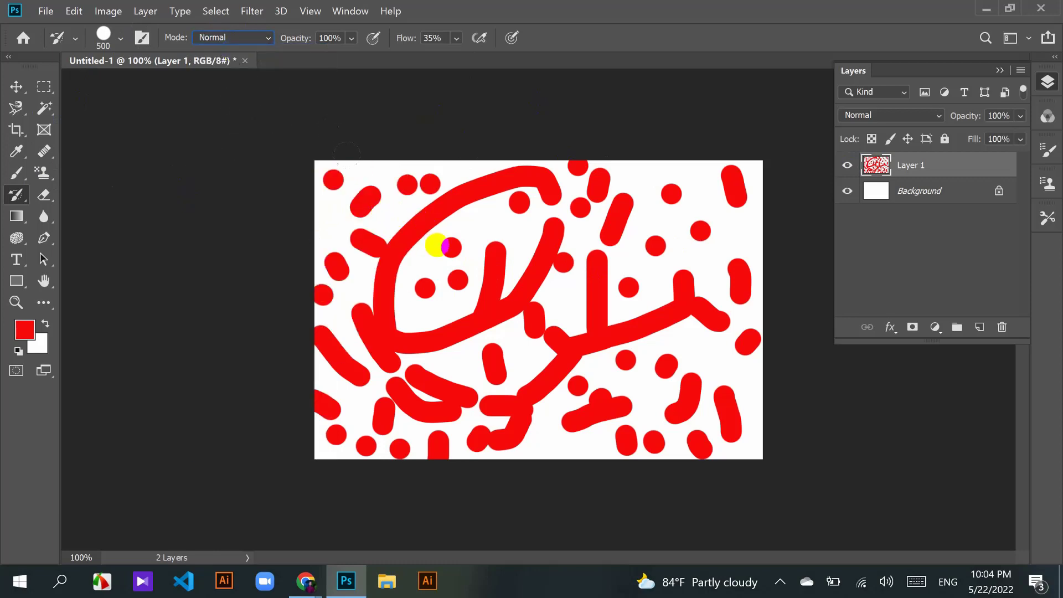
{"action": "left_click", "coordinate": [450, 247]}
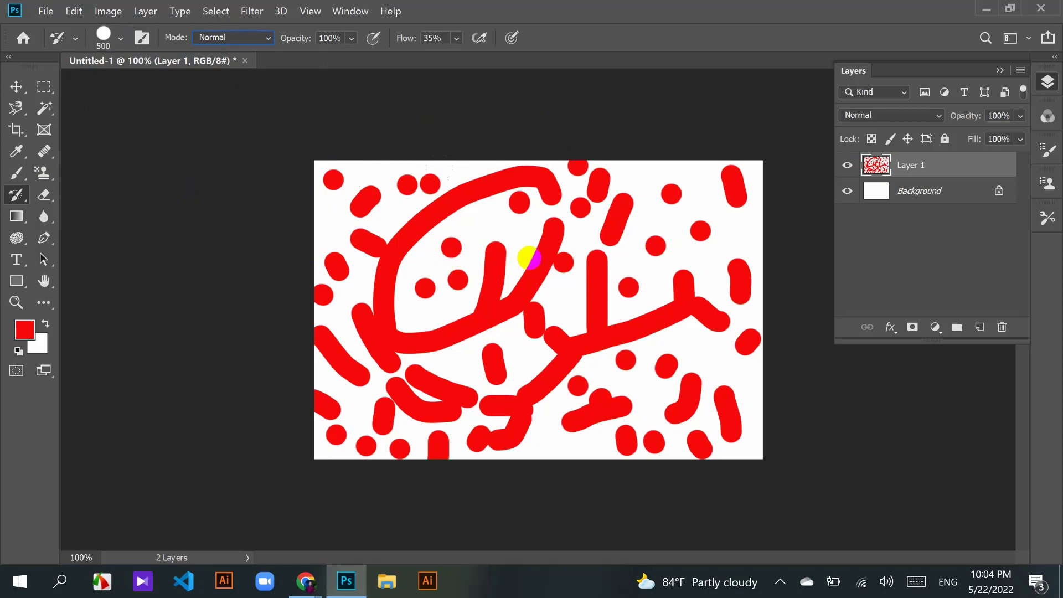
Step: Check the History Brush's tool presets and set its brush size to 89 px
{"action": "left_click", "coordinate": [76, 37]}
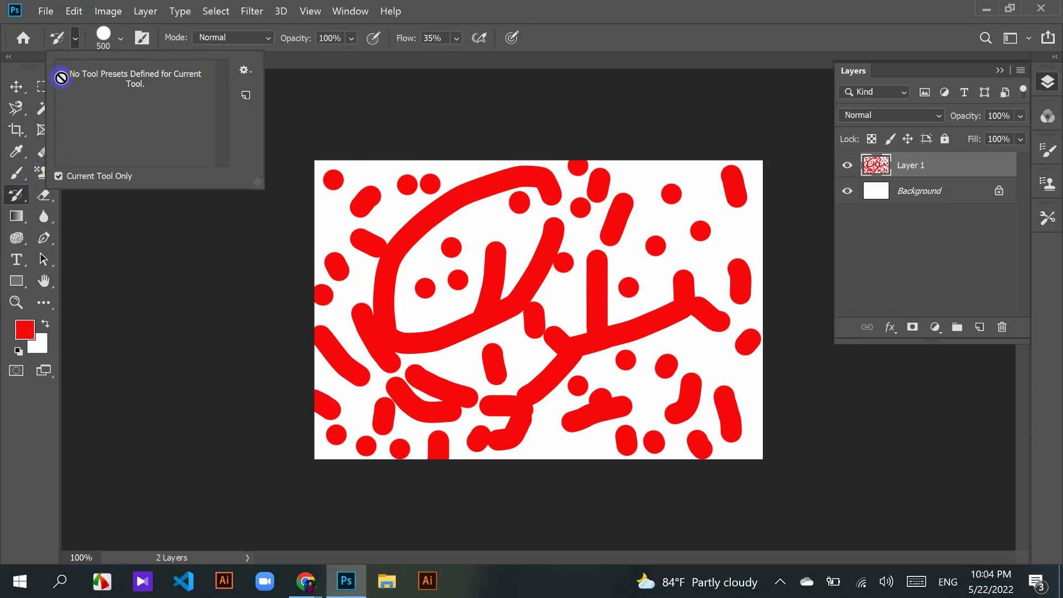
{"action": "left_click", "coordinate": [104, 34]}
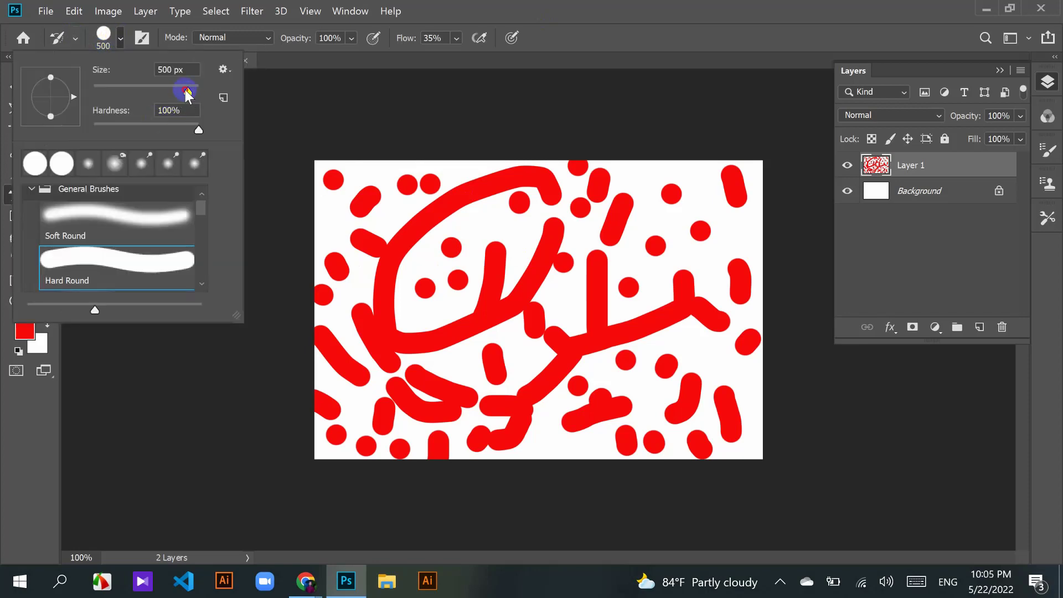
{"action": "left_click_drag", "start_coordinate": [187, 94], "coordinate": [139, 91]}
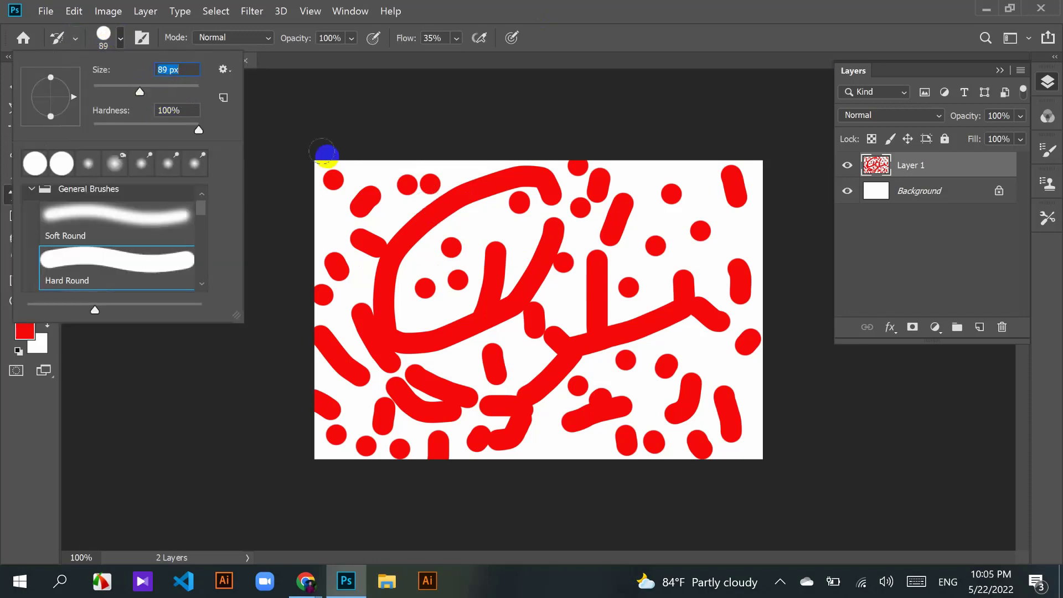
{"action": "left_click", "coordinate": [142, 39]}
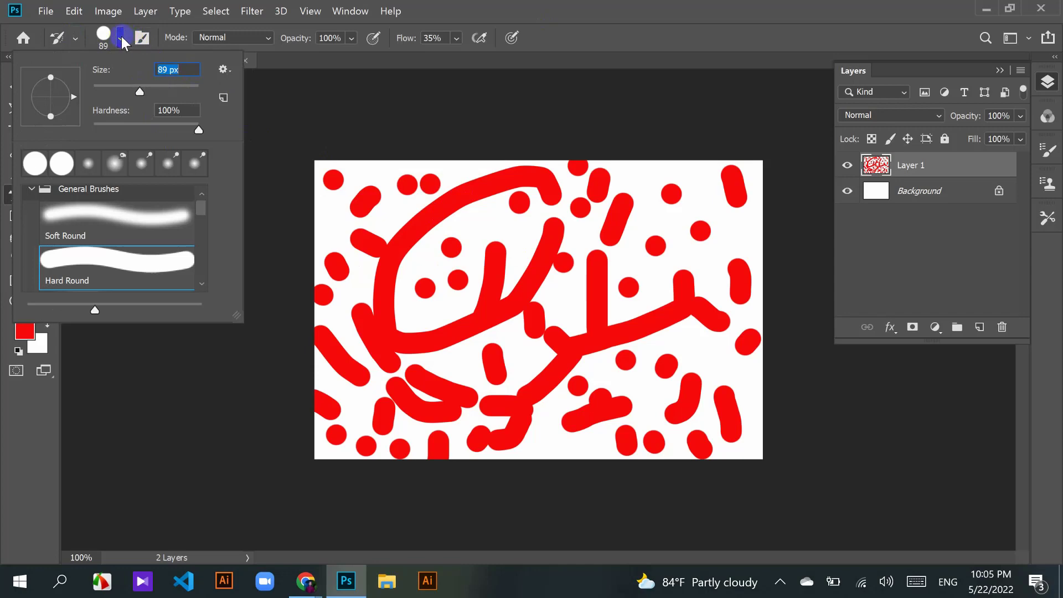
{"action": "left_click", "coordinate": [121, 37]}
Step: Set the History Brush mode to Darken and try it over the red loop in the canvas's upper-left part
{"action": "left_click", "coordinate": [257, 37]}
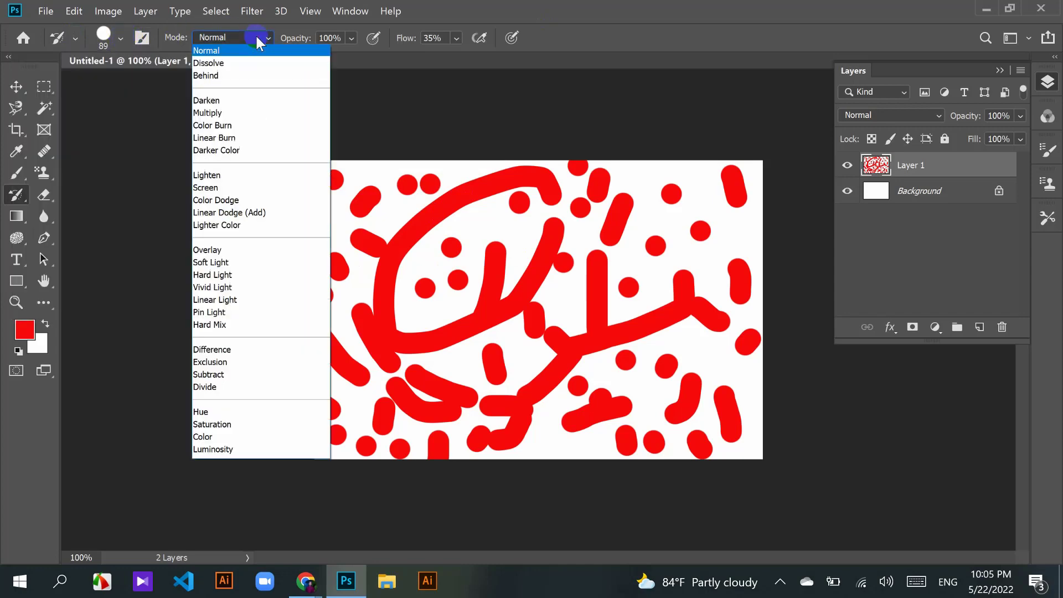
{"action": "left_click", "coordinate": [236, 100]}
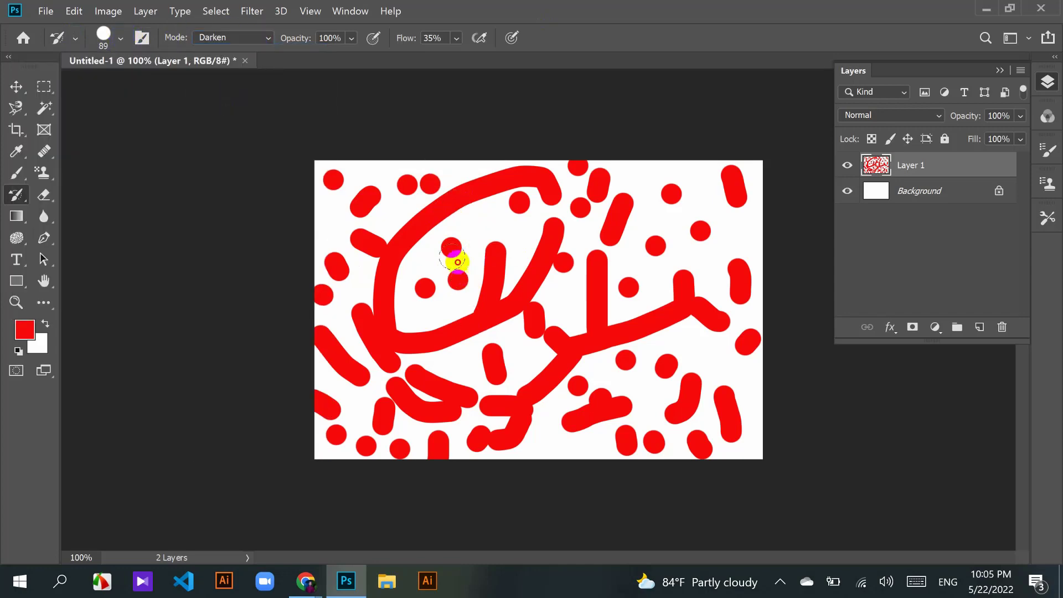
{"action": "left_click", "coordinate": [534, 267]}
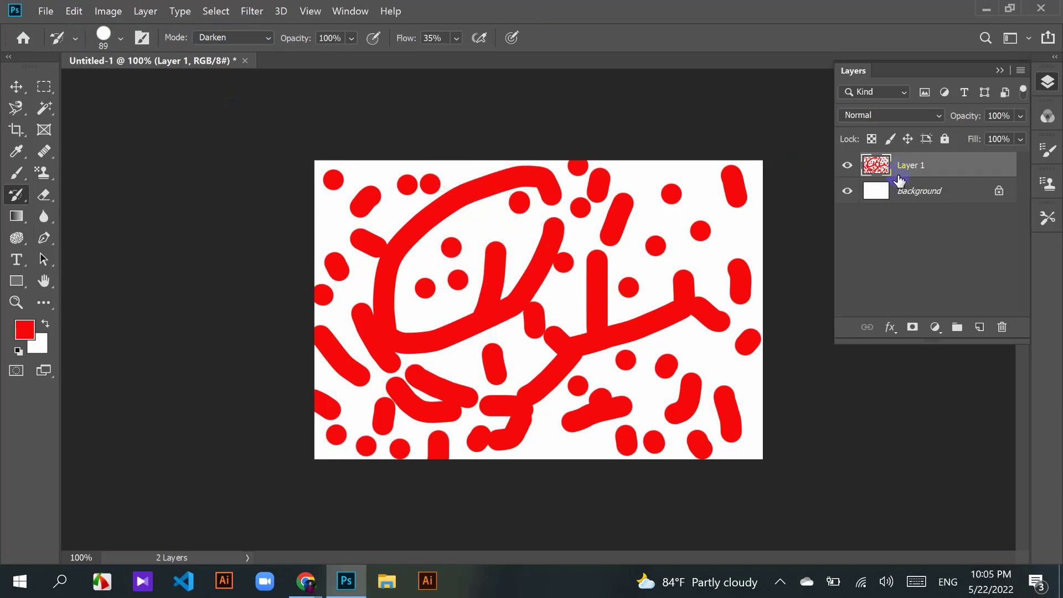
{"action": "mouse_move", "coordinate": [499, 227]}
{"action": "left_mouse_down"}
{"action": "mouse_move", "coordinate": [444, 204]}
{"action": "mouse_move", "coordinate": [522, 178]}
{"action": "mouse_move", "coordinate": [493, 225]}
{"action": "mouse_move", "coordinate": [483, 205]}
{"action": "mouse_move", "coordinate": [471, 209]}
{"action": "mouse_move", "coordinate": [482, 209]}
{"action": "mouse_move", "coordinate": [468, 265]}
{"action": "mouse_move", "coordinate": [422, 287]}
{"action": "mouse_move", "coordinate": [421, 185]}
{"action": "mouse_move", "coordinate": [430, 182]}
{"action": "mouse_move", "coordinate": [423, 197]}
{"action": "mouse_move", "coordinate": [434, 218]}
{"action": "mouse_move", "coordinate": [443, 208]}
{"action": "left_mouse_up"}
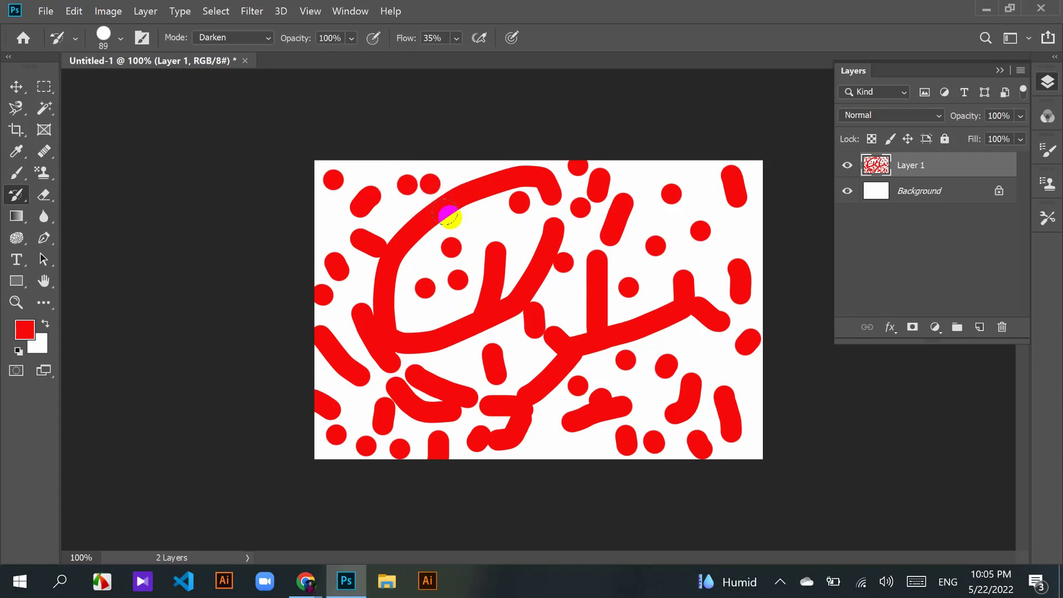
Step: Set the History Brush mode to Lighten, try it over the red loop and nearby dots, and undo the stroke
{"action": "left_click", "coordinate": [236, 38]}
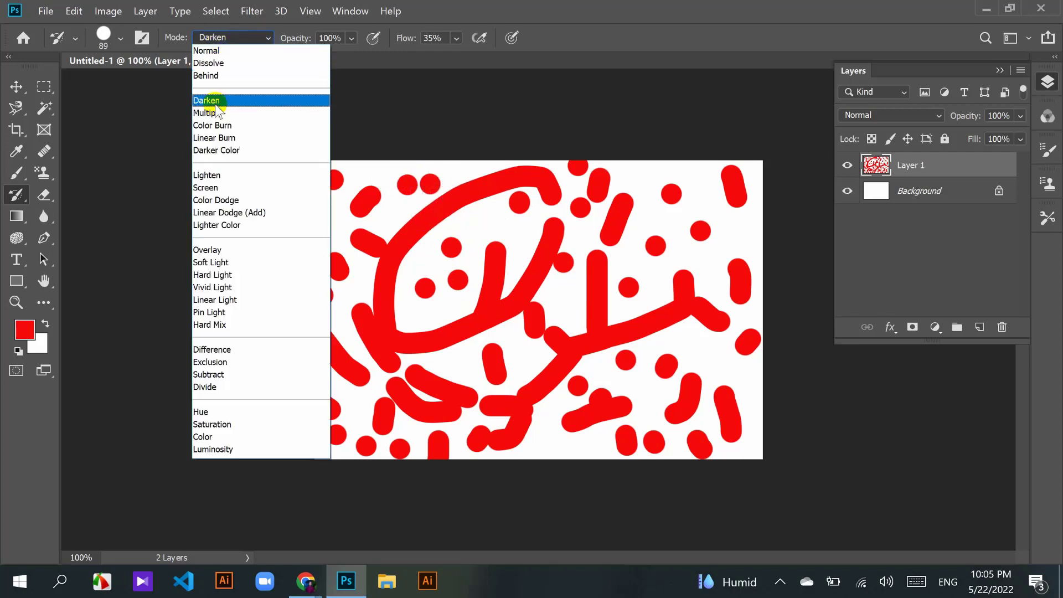
{"action": "left_click", "coordinate": [207, 175]}
{"action": "mouse_move", "coordinate": [374, 197]}
{"action": "left_mouse_down"}
{"action": "mouse_move", "coordinate": [408, 312]}
{"action": "mouse_move", "coordinate": [415, 208]}
{"action": "mouse_move", "coordinate": [430, 177]}
{"action": "mouse_move", "coordinate": [454, 270]}
{"action": "mouse_move", "coordinate": [470, 232]}
{"action": "left_mouse_up"}
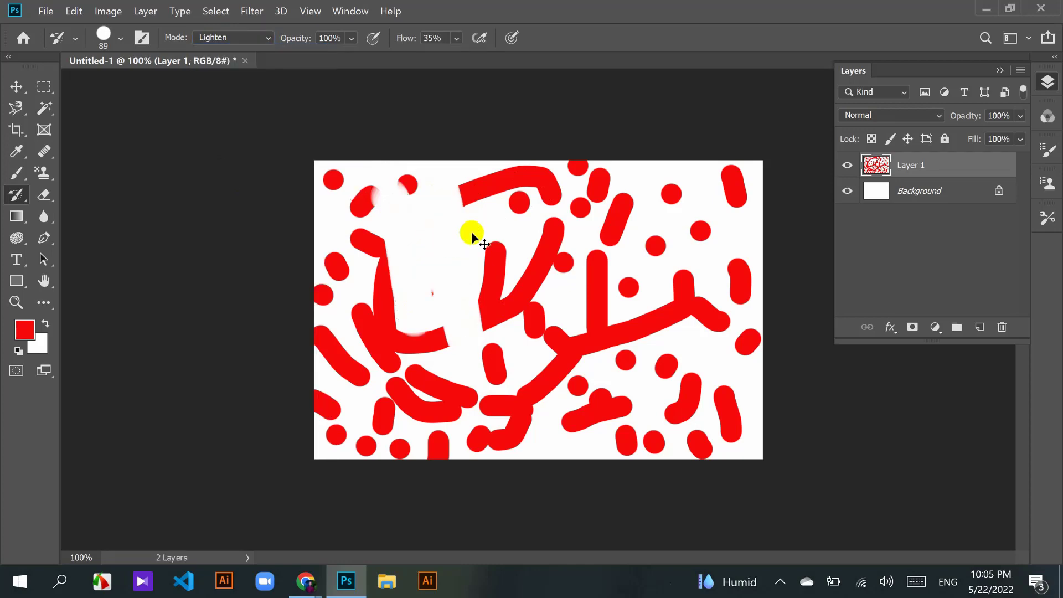
{"action": "key", "text": "ctrl+z"}
Step: Try the Lighten History Brush at 100% opacity down through the red strokes left of the canvas centre and undo it
{"action": "left_click", "coordinate": [259, 37]}
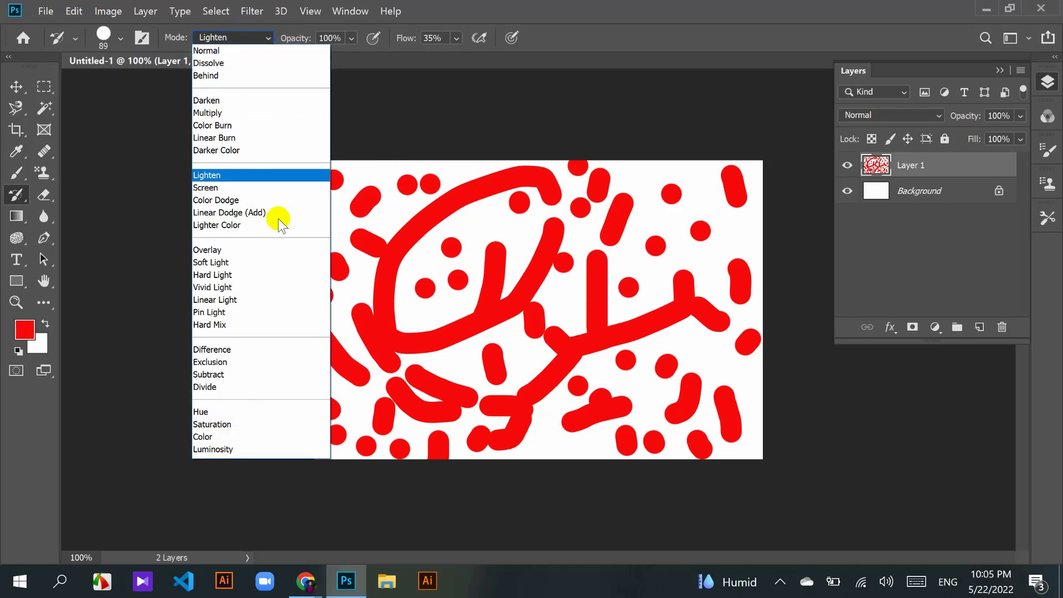
{"action": "left_click", "coordinate": [268, 36]}
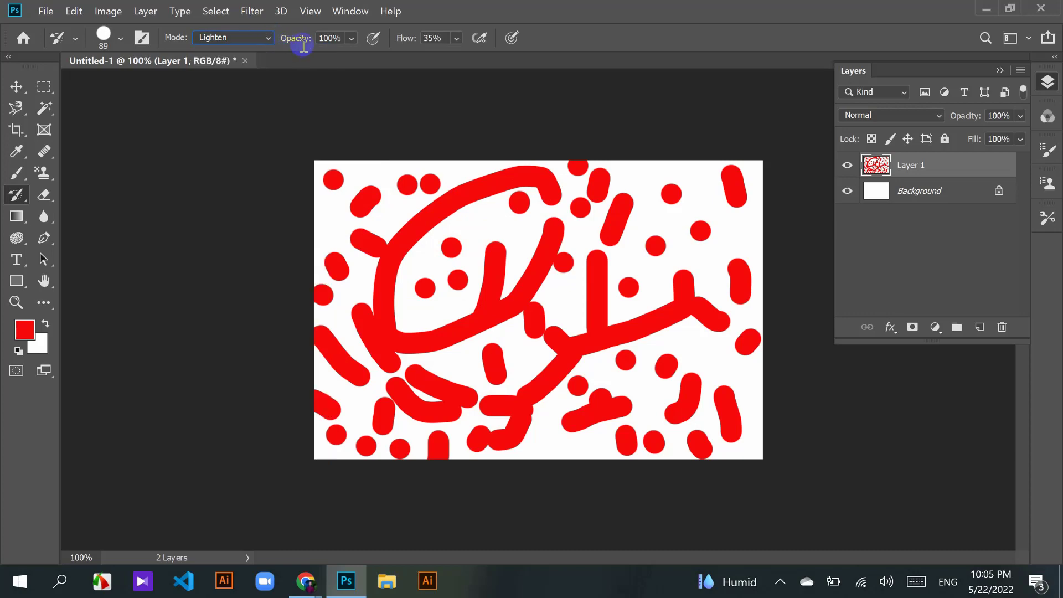
{"action": "left_click", "coordinate": [351, 38]}
{"action": "left_click", "coordinate": [350, 38]}
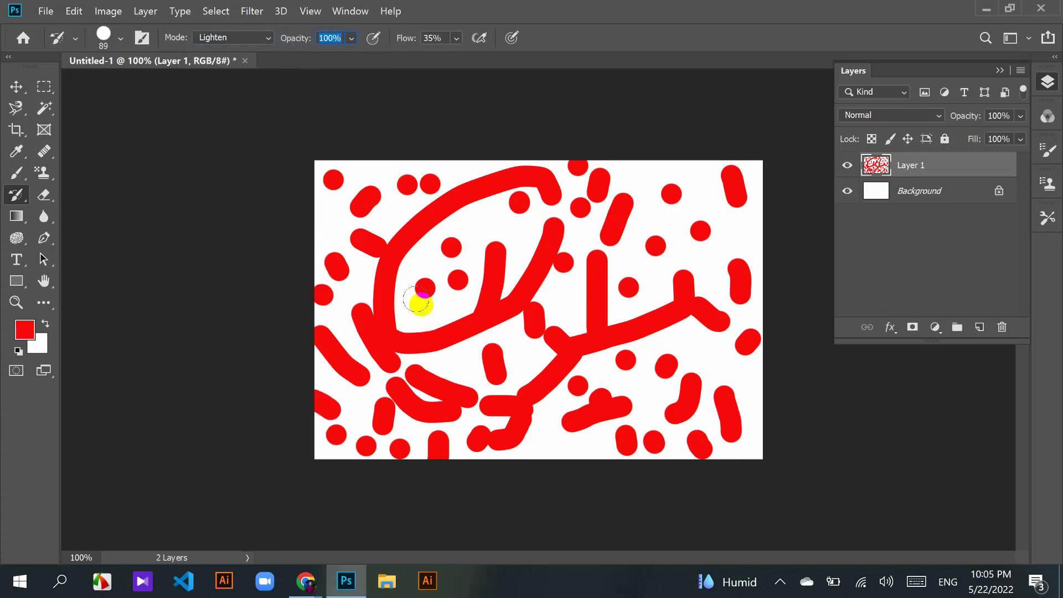
{"action": "mouse_move", "coordinate": [422, 161]}
{"action": "left_mouse_down"}
{"action": "mouse_move", "coordinate": [403, 370]}
{"action": "mouse_move", "coordinate": [404, 178]}
{"action": "mouse_move", "coordinate": [387, 392]}
{"action": "mouse_move", "coordinate": [379, 156]}
{"action": "mouse_move", "coordinate": [370, 311]}
{"action": "mouse_move", "coordinate": [401, 227]}
{"action": "left_mouse_up"}
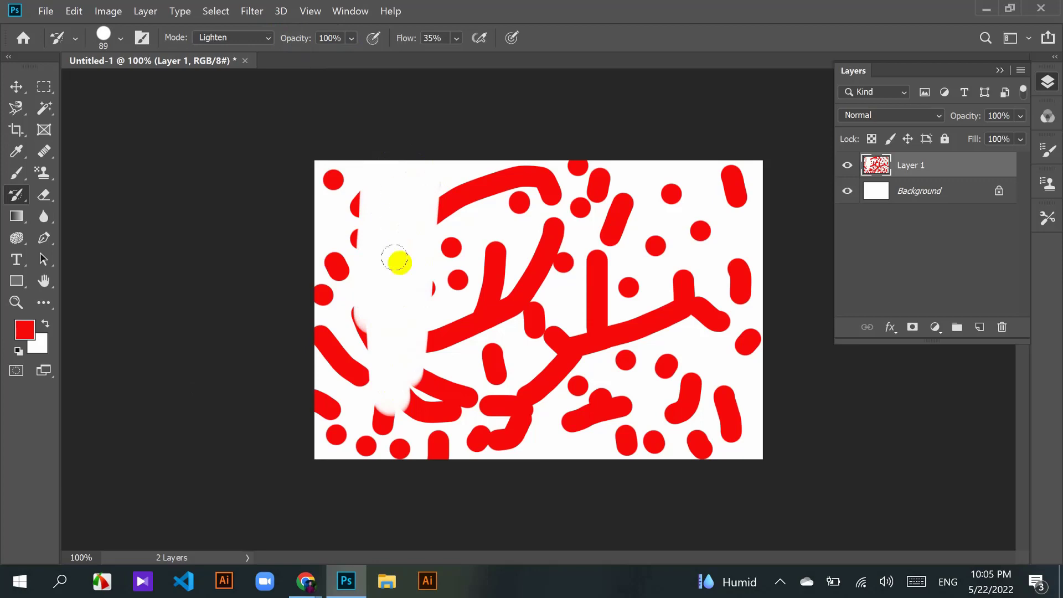
{"action": "key", "text": "ctrl+z"}
Step: Set the History Brush opacity to 41%, try it over the upper-left red strokes, and undo the brushing
{"action": "left_click", "coordinate": [352, 39]}
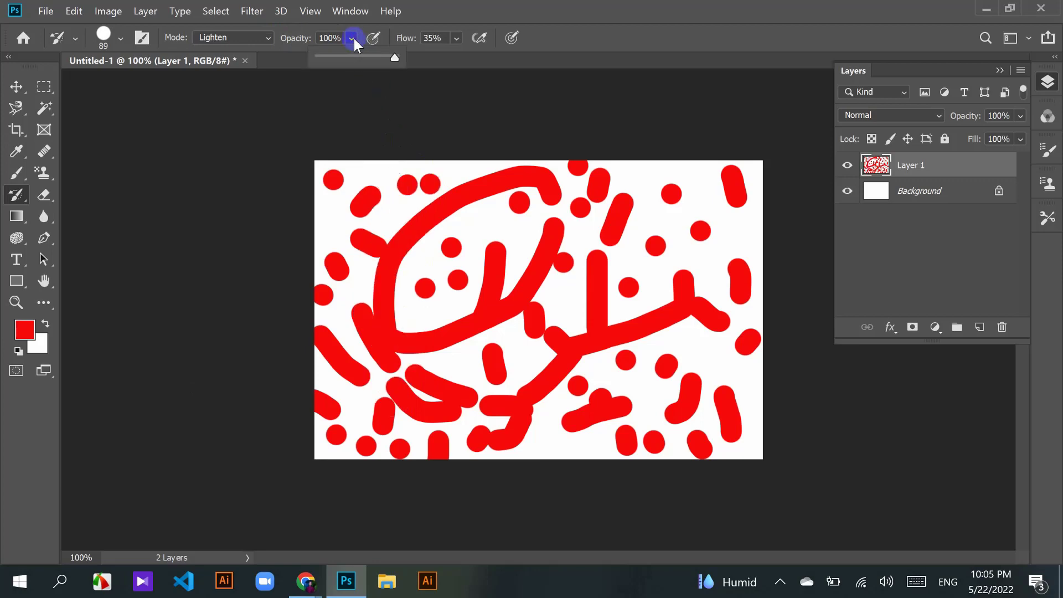
{"action": "left_click_drag", "start_coordinate": [393, 59], "coordinate": [350, 55]}
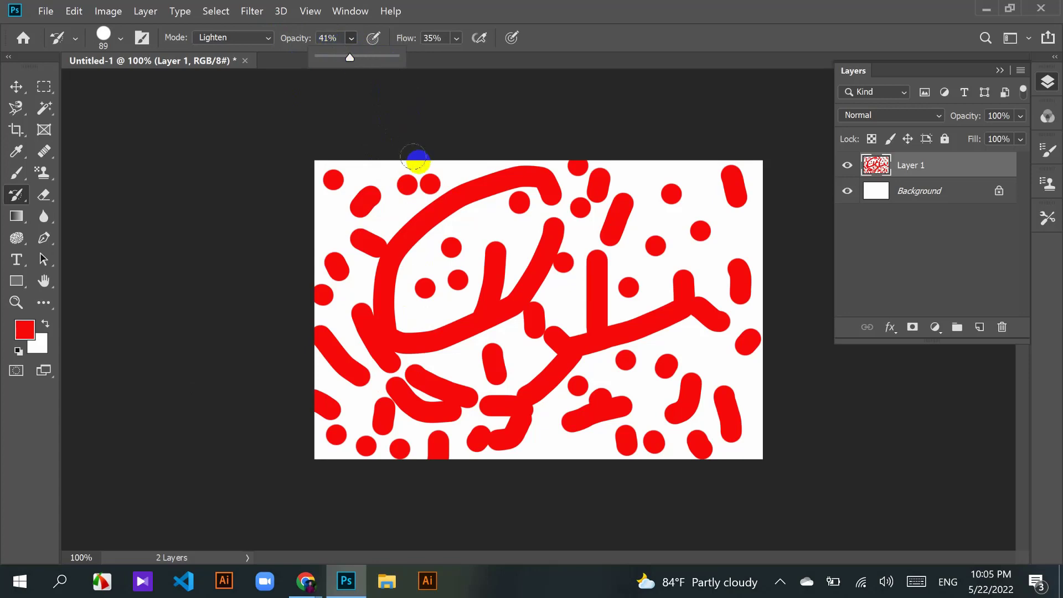
{"action": "mouse_move", "coordinate": [412, 157]}
{"action": "left_mouse_down"}
{"action": "mouse_move", "coordinate": [387, 329]}
{"action": "mouse_move", "coordinate": [404, 157]}
{"action": "mouse_move", "coordinate": [408, 264]}
{"action": "mouse_move", "coordinate": [446, 198]}
{"action": "mouse_move", "coordinate": [442, 144]}
{"action": "mouse_move", "coordinate": [443, 175]}
{"action": "mouse_move", "coordinate": [414, 248]}
{"action": "mouse_move", "coordinate": [378, 274]}
{"action": "mouse_move", "coordinate": [372, 175]}
{"action": "mouse_move", "coordinate": [345, 153]}
{"action": "mouse_move", "coordinate": [334, 171]}
{"action": "mouse_move", "coordinate": [352, 207]}
{"action": "mouse_move", "coordinate": [441, 205]}
{"action": "mouse_move", "coordinate": [434, 179]}
{"action": "mouse_move", "coordinate": [462, 188]}
{"action": "mouse_move", "coordinate": [442, 191]}
{"action": "mouse_move", "coordinate": [437, 236]}
{"action": "mouse_move", "coordinate": [449, 229]}
{"action": "mouse_move", "coordinate": [431, 239]}
{"action": "mouse_move", "coordinate": [431, 194]}
{"action": "left_mouse_up"}
{"action": "left_click", "coordinate": [394, 188]}
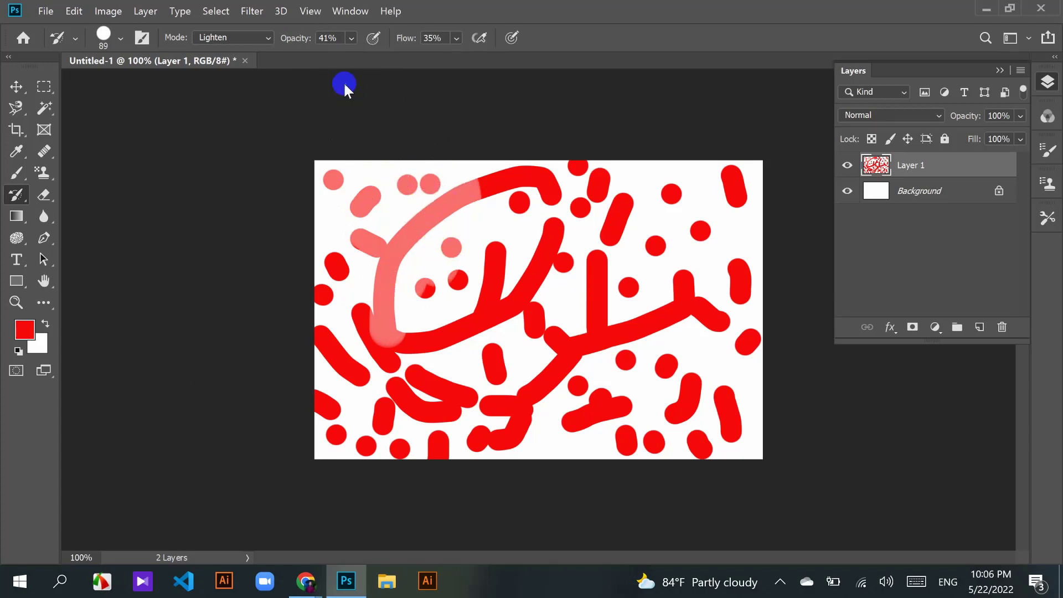
{"action": "mouse_move", "coordinate": [433, 197]}
{"action": "left_mouse_down"}
{"action": "mouse_move", "coordinate": [426, 181]}
{"action": "mouse_move", "coordinate": [470, 192]}
{"action": "left_mouse_up"}
{"action": "key", "text": "ctrl+z"}
Step: Set the History Brush opacity to 78%, try it over the upper-left red strokes, and undo the brushing
{"action": "left_click", "coordinate": [352, 38]}
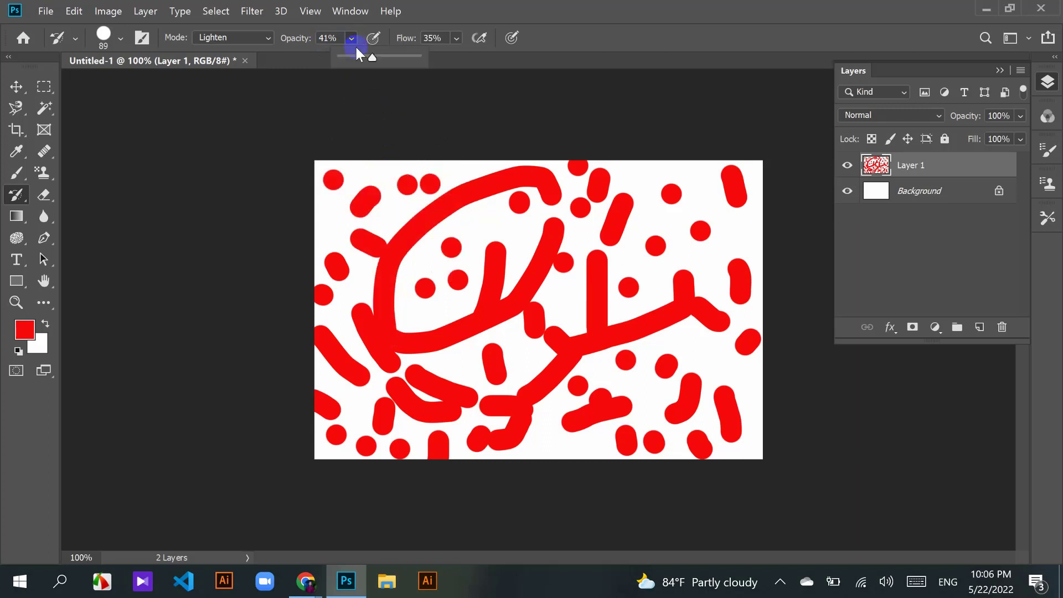
{"action": "left_click_drag", "start_coordinate": [399, 60], "coordinate": [400, 60]}
{"action": "mouse_move", "coordinate": [410, 188]}
{"action": "left_mouse_down"}
{"action": "mouse_move", "coordinate": [391, 270]}
{"action": "mouse_move", "coordinate": [427, 269]}
{"action": "mouse_move", "coordinate": [444, 193]}
{"action": "mouse_move", "coordinate": [346, 200]}
{"action": "mouse_move", "coordinate": [348, 223]}
{"action": "left_mouse_up"}
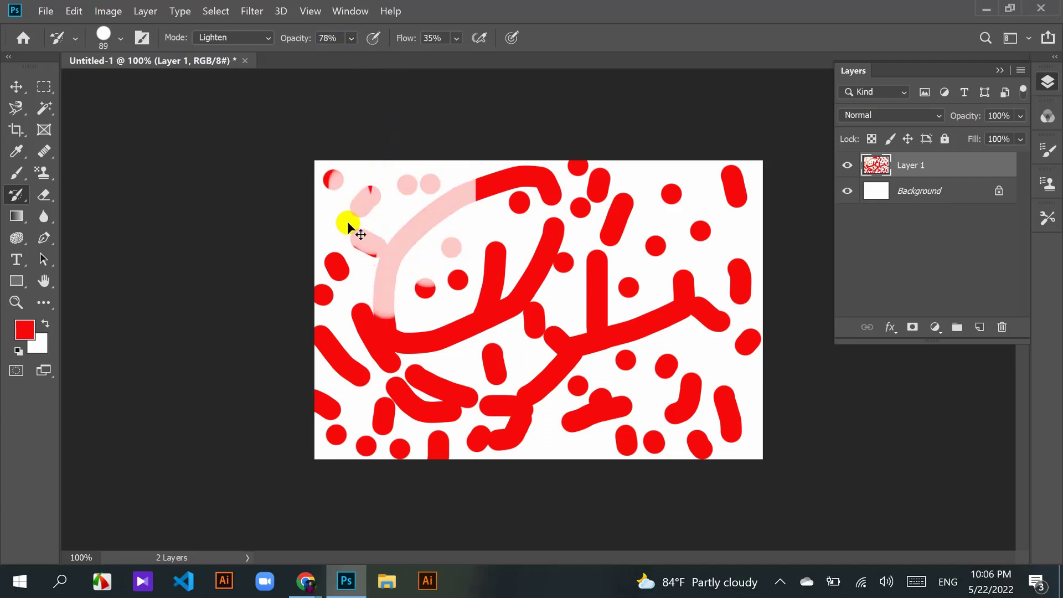
{"action": "mouse_move", "coordinate": [412, 191]}
{"action": "left_mouse_down"}
{"action": "mouse_move", "coordinate": [446, 185]}
{"action": "mouse_move", "coordinate": [403, 207]}
{"action": "mouse_move", "coordinate": [437, 178]}
{"action": "left_mouse_up"}
{"action": "left_click", "coordinate": [327, 38]}
{"action": "mouse_move", "coordinate": [418, 194]}
{"action": "left_mouse_down"}
{"action": "mouse_move", "coordinate": [436, 212]}
{"action": "mouse_move", "coordinate": [466, 192]}
{"action": "mouse_move", "coordinate": [430, 170]}
{"action": "mouse_move", "coordinate": [408, 222]}
{"action": "mouse_move", "coordinate": [437, 221]}
{"action": "left_mouse_up"}
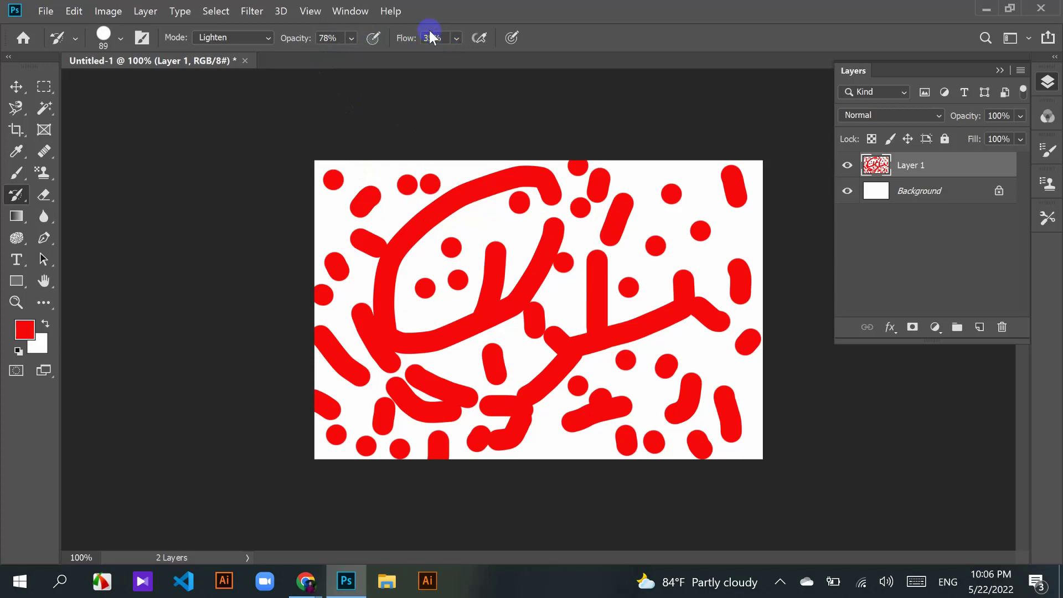
Step: Set the History Brush opacity to 100%, try it down through the red loop's upper-left part, and undo the stroke
{"action": "left_click_drag", "start_coordinate": [341, 40], "coordinate": [444, 57]}
{"action": "mouse_move", "coordinate": [454, 166]}
{"action": "left_mouse_down"}
{"action": "mouse_move", "coordinate": [420, 274]}
{"action": "mouse_move", "coordinate": [443, 205]}
{"action": "left_mouse_up"}
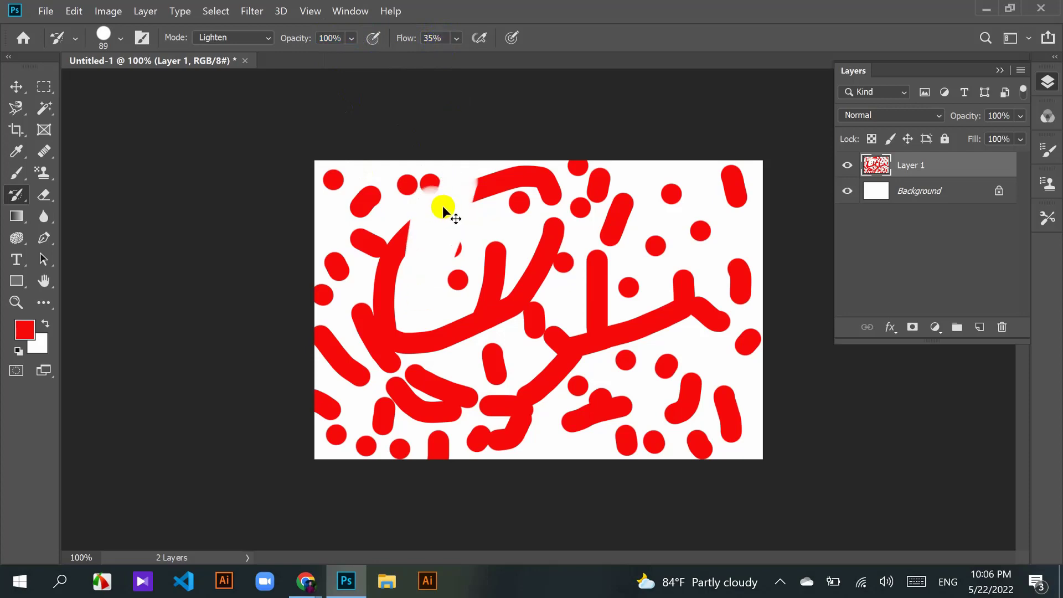
{"action": "key", "text": "ctrl+z"}
Step: Set the History Brush flow to 5% and brush over the red loop's upper-left part, enlarging the brush to 300
{"action": "left_click", "coordinate": [483, 38]}
{"action": "left_click", "coordinate": [455, 38]}
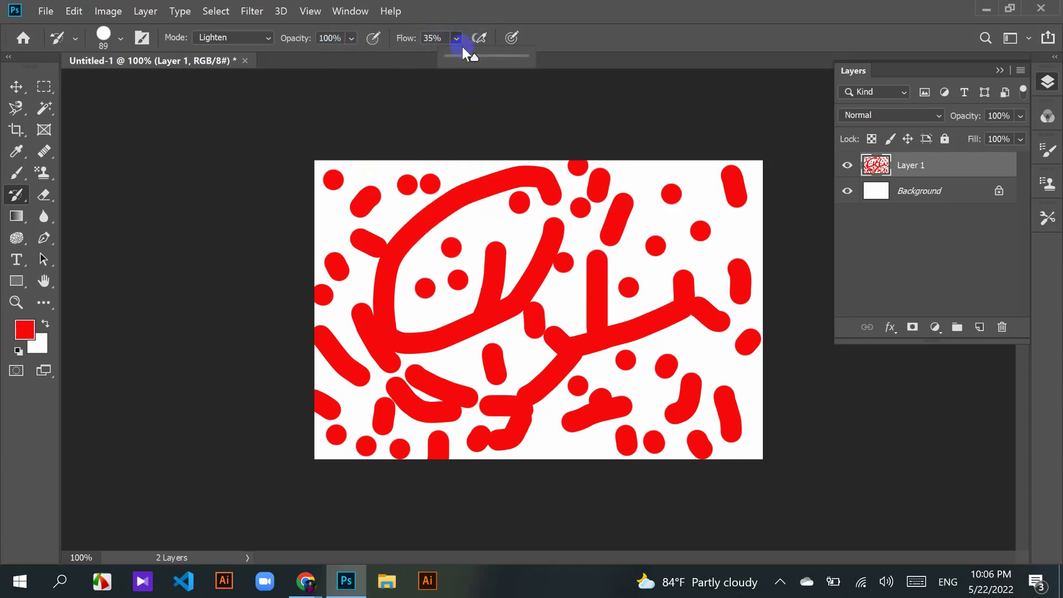
{"action": "left_click_drag", "start_coordinate": [473, 55], "coordinate": [459, 54]}
{"action": "mouse_move", "coordinate": [407, 182]}
{"action": "left_mouse_down"}
{"action": "mouse_move", "coordinate": [420, 181]}
{"action": "mouse_move", "coordinate": [417, 282]}
{"action": "mouse_move", "coordinate": [383, 312]}
{"action": "left_mouse_up"}
{"action": "key", "text": "ctrl+z"}
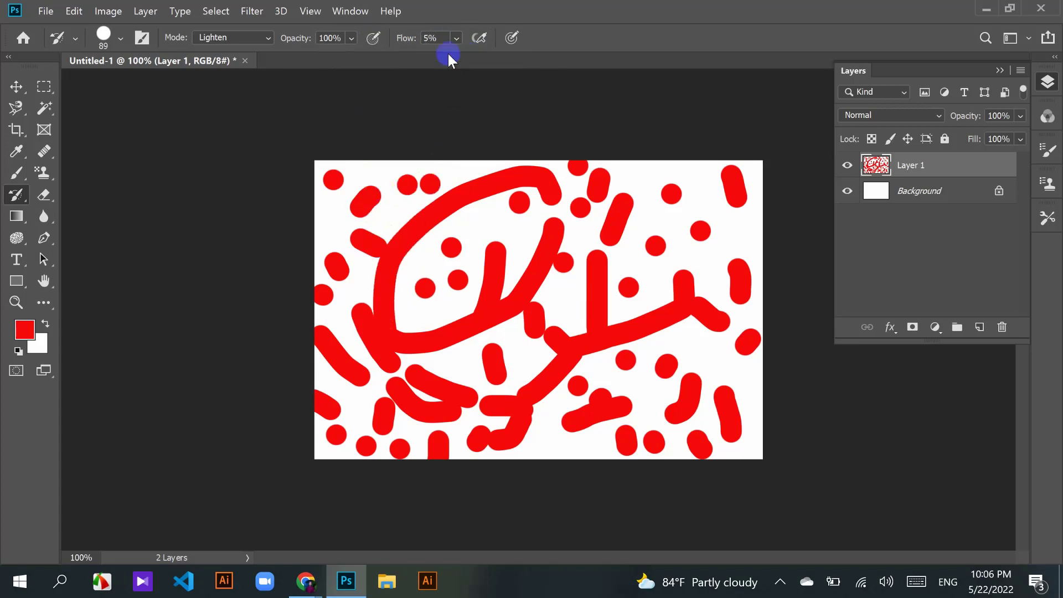
{"action": "left_click_drag", "start_coordinate": [452, 176], "coordinate": [452, 189]}
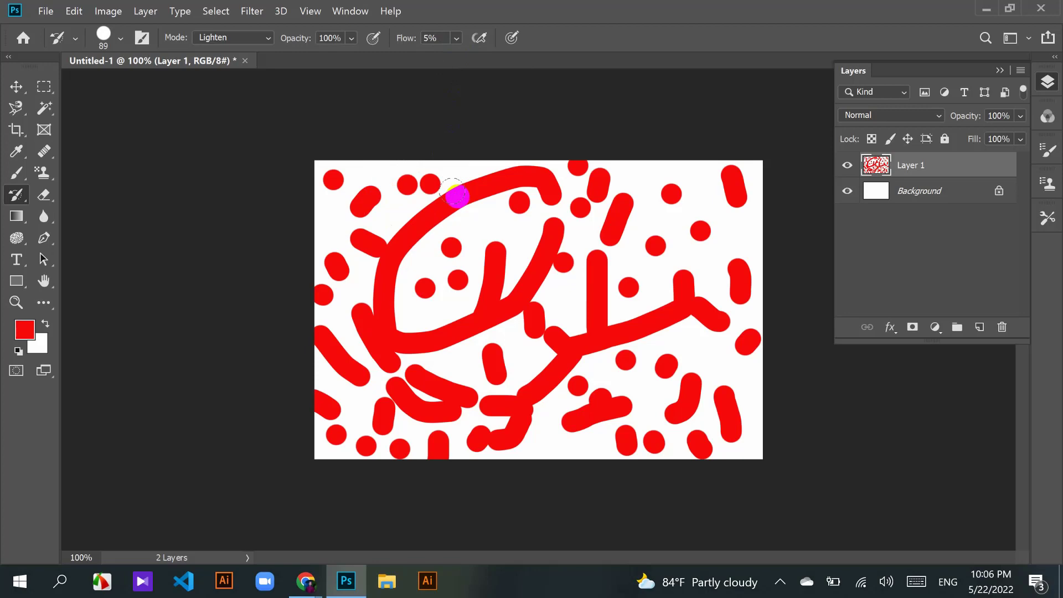
{"action": "mouse_move", "coordinate": [458, 196]}
{"action": "left_mouse_down"}
{"action": "mouse_move", "coordinate": [418, 237]}
{"action": "mouse_move", "coordinate": [415, 217]}
{"action": "left_mouse_up"}
{"action": "key", "text": "bracketright"}
Step: Set the History Brush flow to 35% and apply a single dab over the red loop's upper-left curve
{"action": "left_click", "coordinate": [434, 38]}
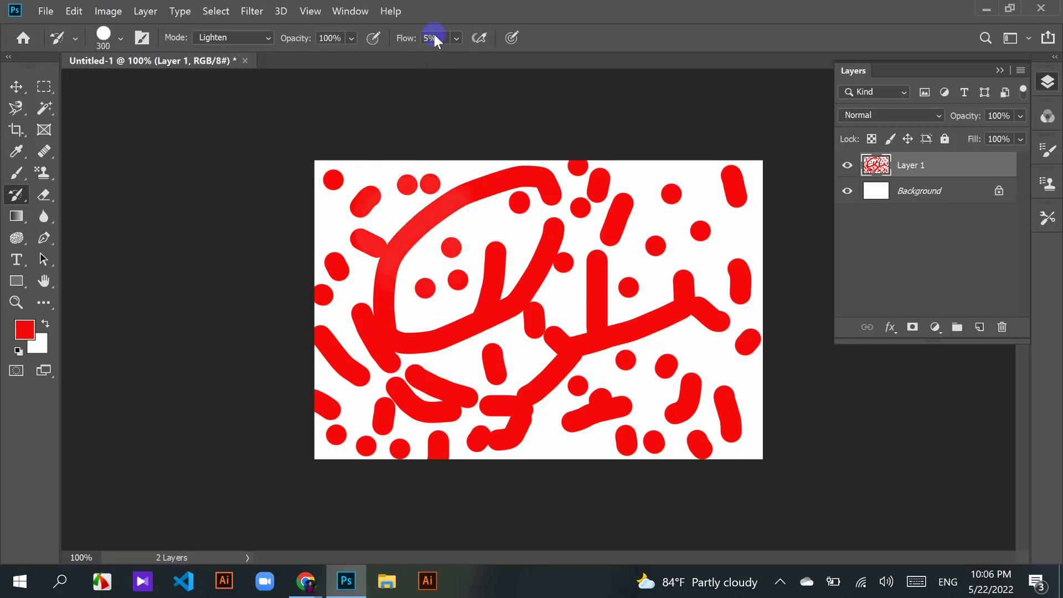
{"action": "left_click_drag", "start_coordinate": [453, 41], "coordinate": [476, 58]}
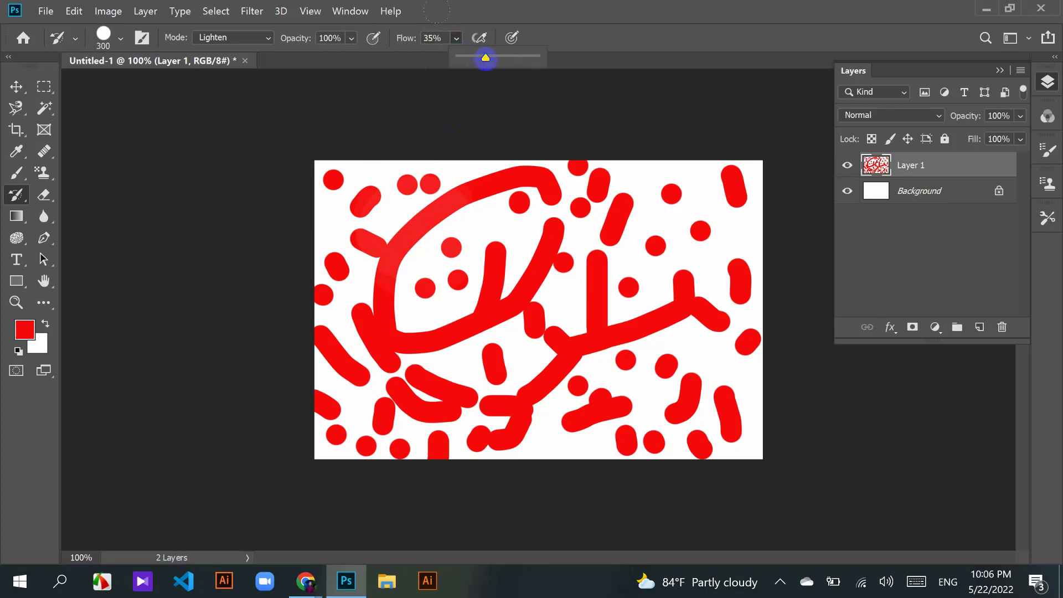
{"action": "left_click", "coordinate": [403, 238]}
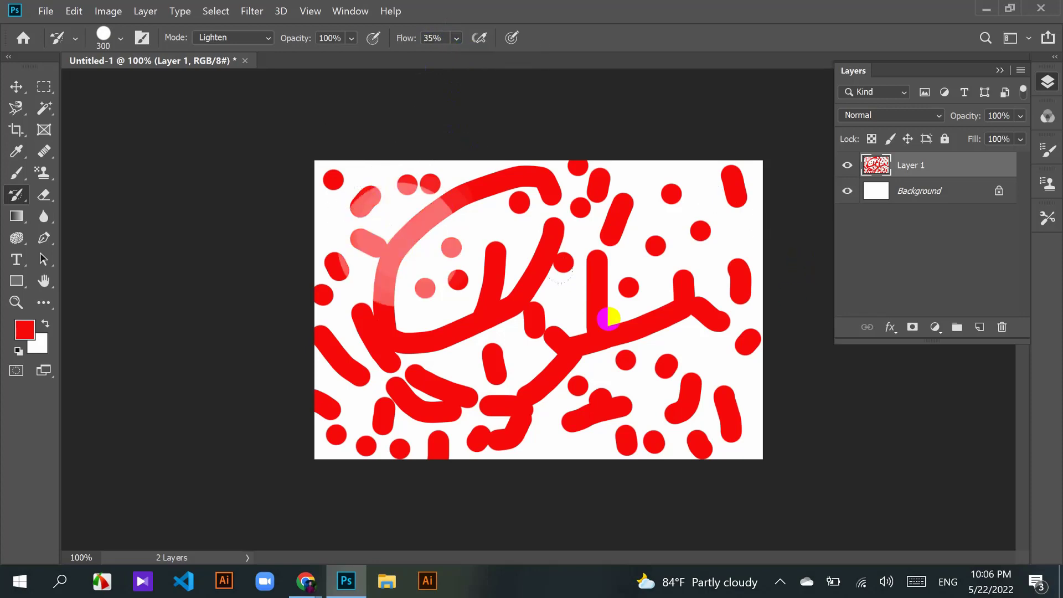
{"action": "left_click", "coordinate": [374, 38]}
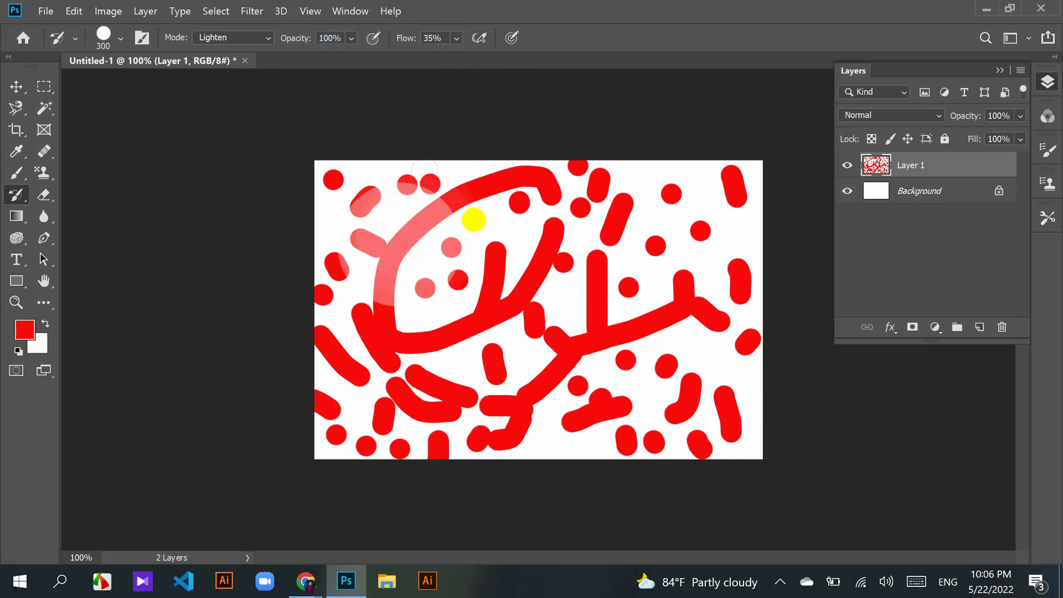
Step: Clear the red strokes around the loop's upper-right end using airbrush-style build-up, and set the flow to 100%
{"action": "left_click", "coordinate": [480, 38]}
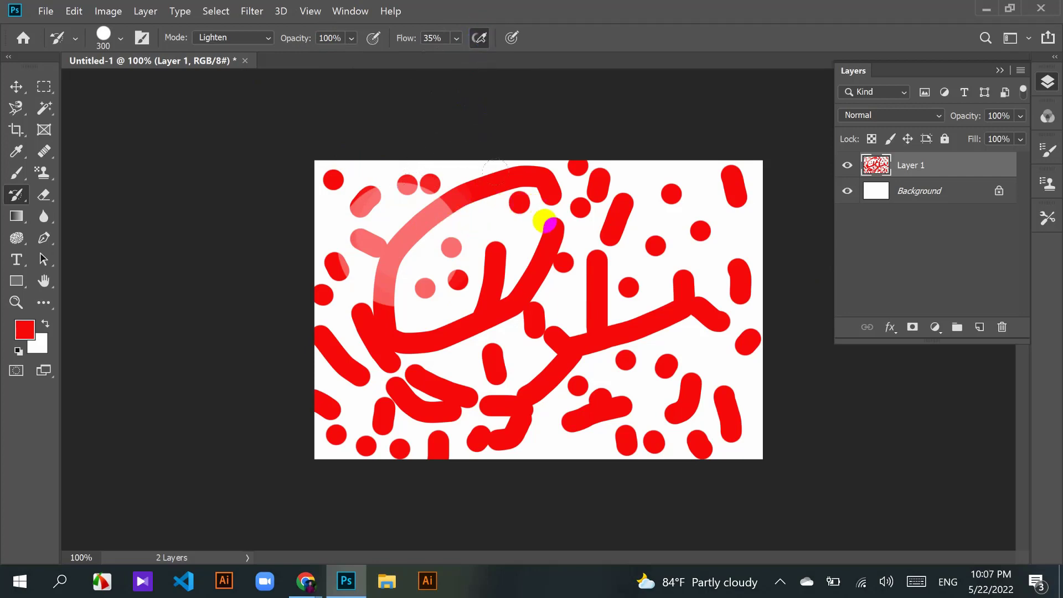
{"action": "left_click", "coordinate": [551, 216]}
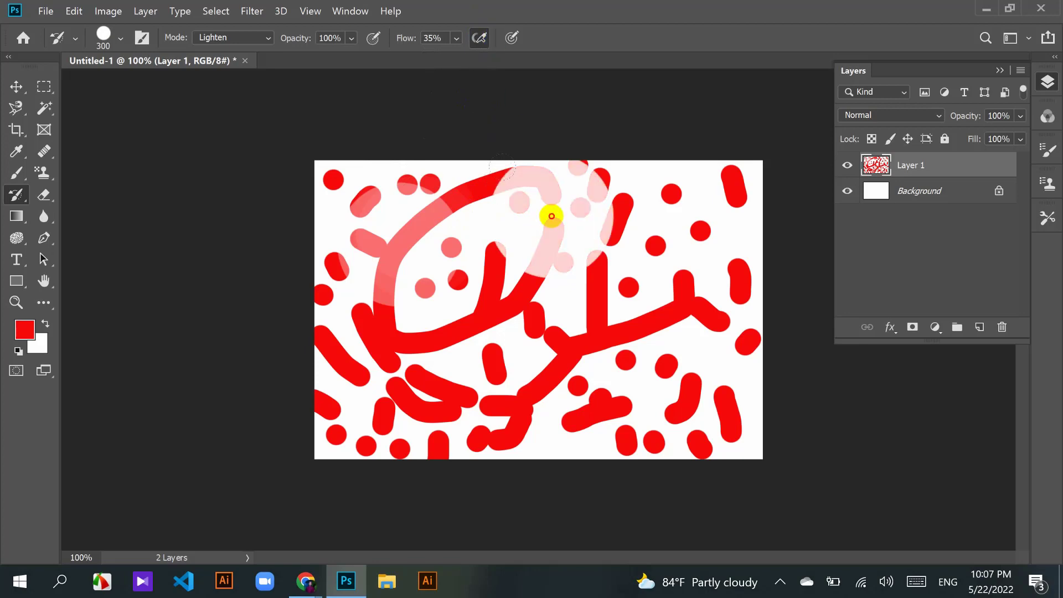
{"action": "mouse_move", "coordinate": [551, 215]}
{"action": "left_mouse_down"}
{"action": "mouse_move", "coordinate": [532, 228]}
{"action": "mouse_move", "coordinate": [570, 211]}
{"action": "mouse_move", "coordinate": [550, 223]}
{"action": "mouse_move", "coordinate": [526, 215]}
{"action": "left_mouse_up"}
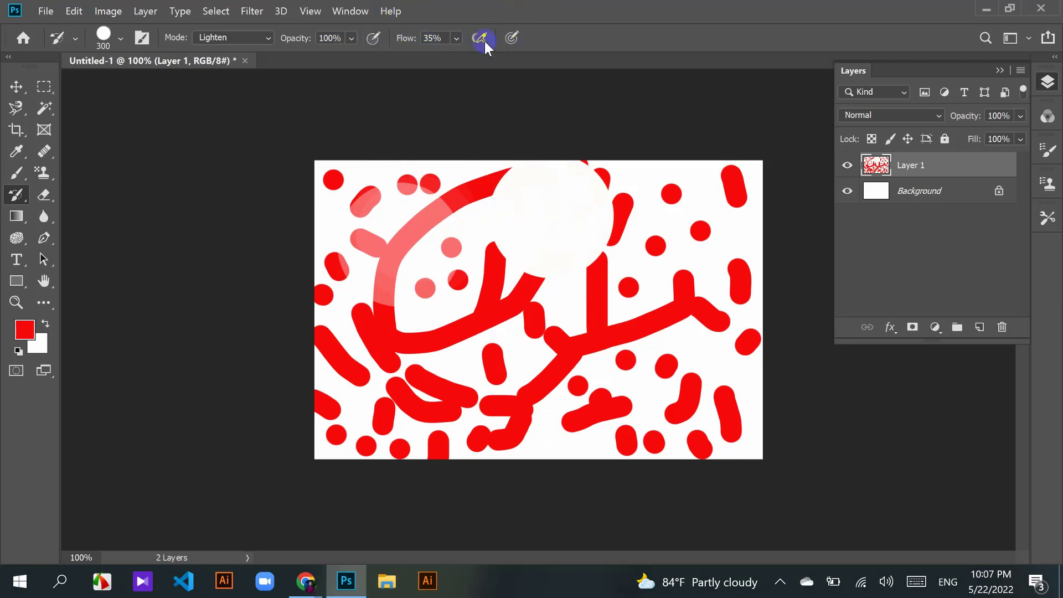
{"action": "left_click_drag", "start_coordinate": [454, 38], "coordinate": [524, 57]}
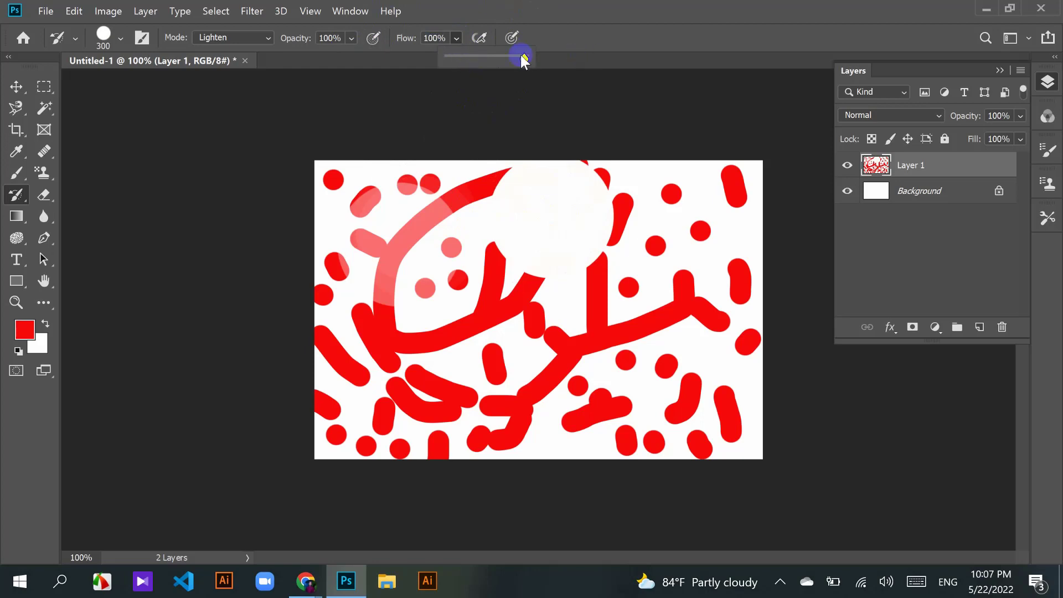
{"action": "left_click", "coordinate": [457, 38]}
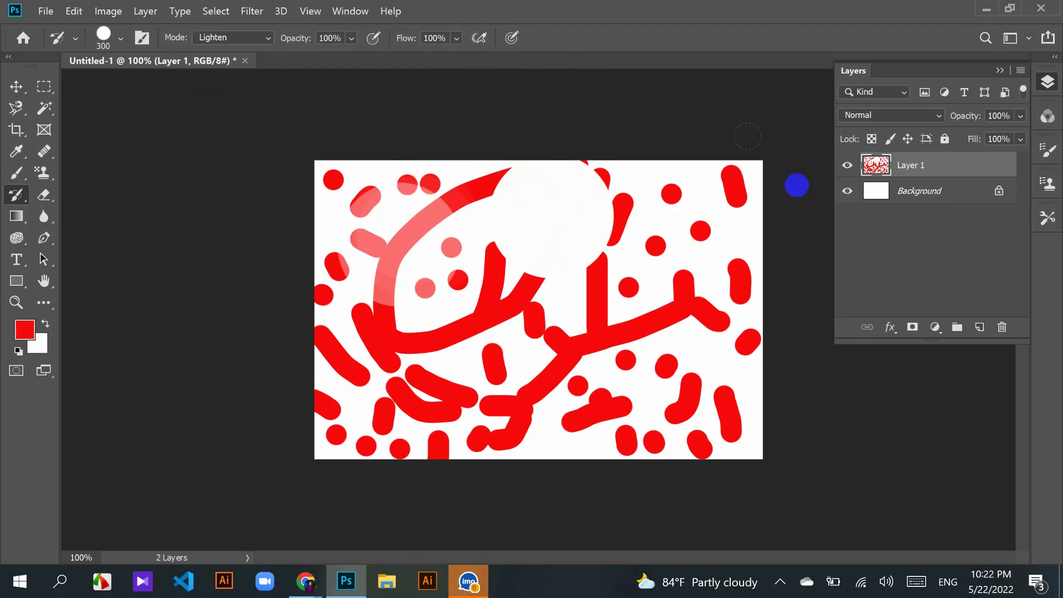
Step: Switch from the History Brush to the Art History Brush
{"action": "right_click", "coordinate": [21, 195]}
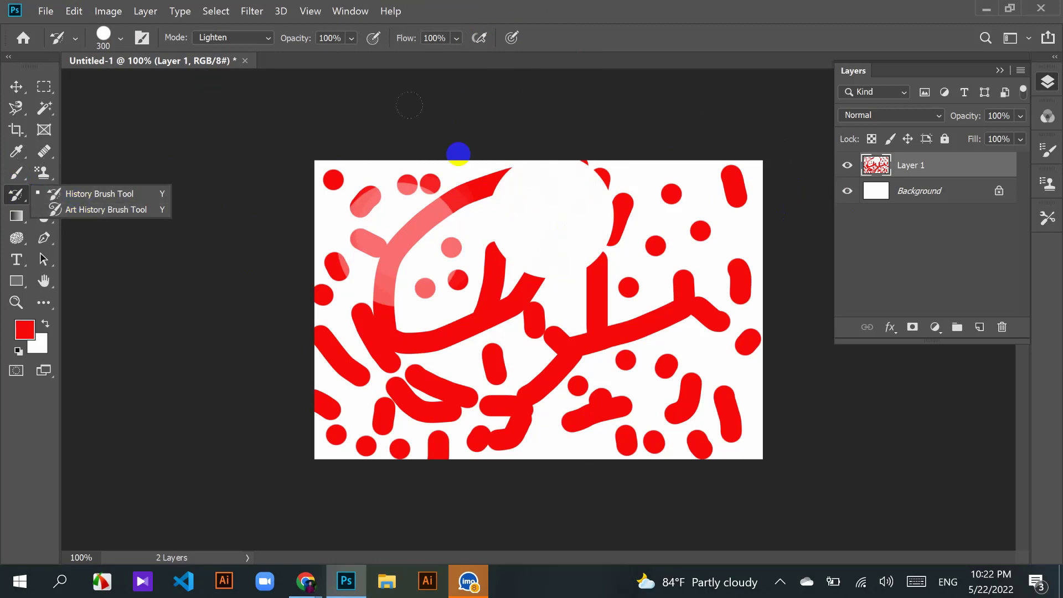
{"action": "left_click", "coordinate": [74, 208]}
{"action": "right_click", "coordinate": [16, 195]}
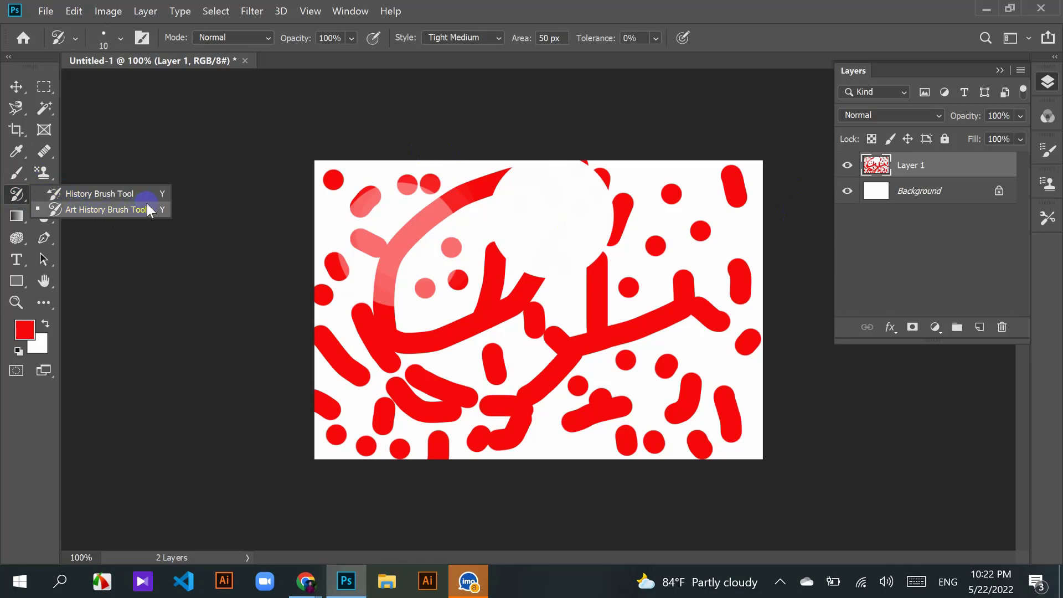
{"action": "left_click", "coordinate": [118, 195]}
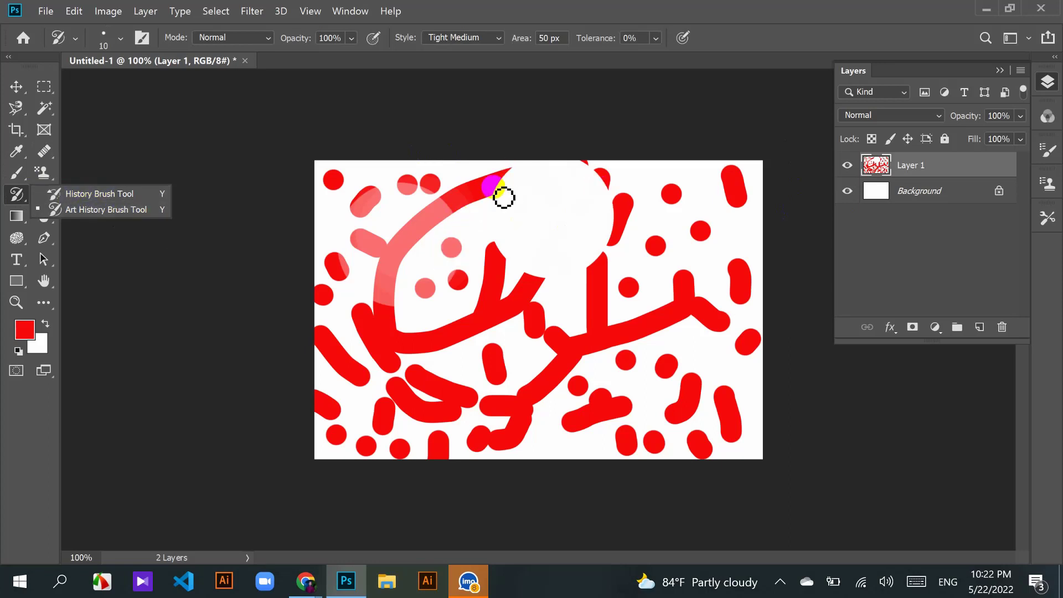
{"action": "mouse_move", "coordinate": [504, 197]}
{"action": "left_mouse_down"}
{"action": "mouse_move", "coordinate": [514, 233]}
{"action": "mouse_move", "coordinate": [479, 244]}
{"action": "left_mouse_up"}
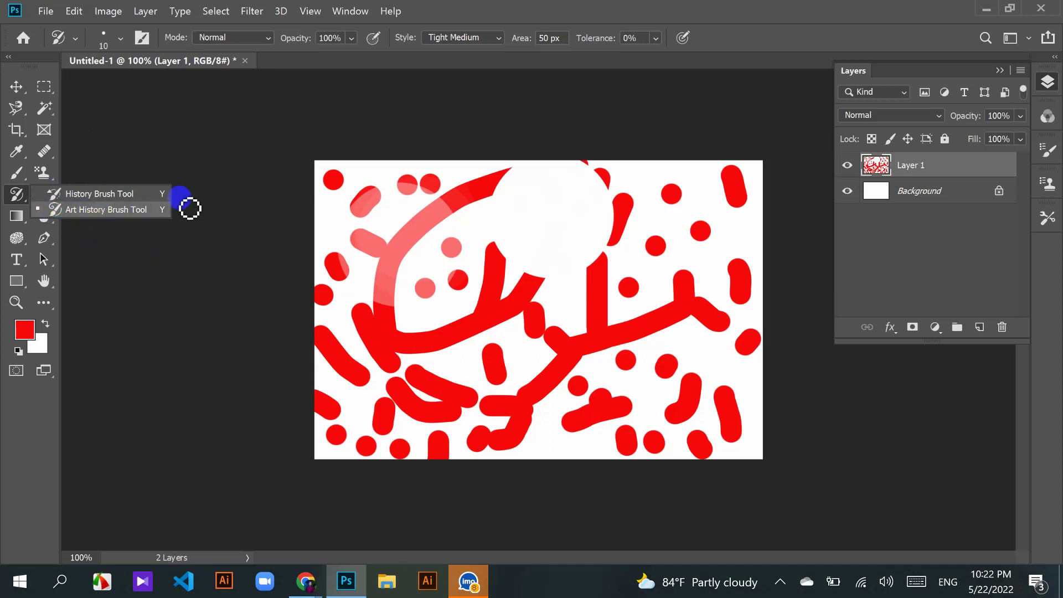
{"action": "left_click", "coordinate": [98, 210]}
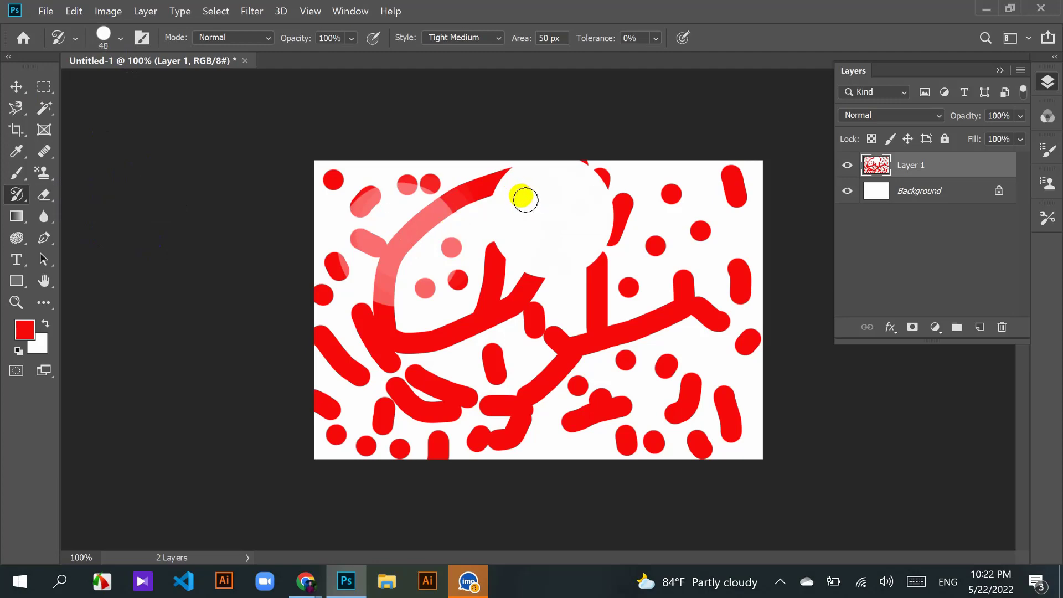
Step: Try the Art History Brush across the red strokes around the canvas centre and undo the brushing
{"action": "mouse_move", "coordinate": [524, 187]}
{"action": "left_mouse_down"}
{"action": "mouse_move", "coordinate": [554, 253]}
{"action": "mouse_move", "coordinate": [566, 227]}
{"action": "mouse_move", "coordinate": [529, 203]}
{"action": "mouse_move", "coordinate": [519, 247]}
{"action": "mouse_move", "coordinate": [492, 249]}
{"action": "left_mouse_up"}
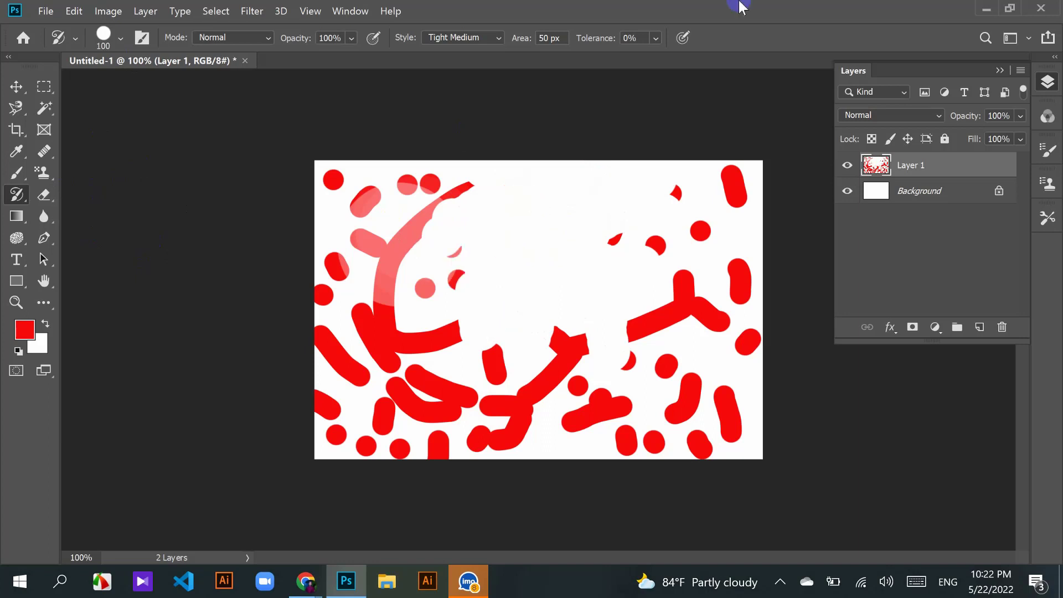
{"action": "key", "text": "ctrl+z"}
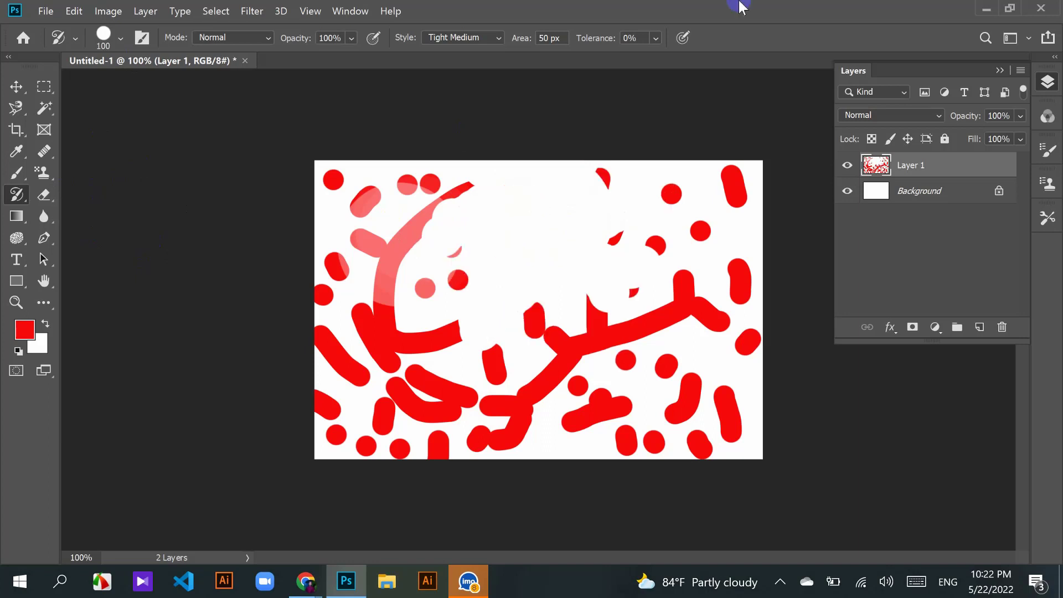
{"action": "key", "text": "ctrl+z"}
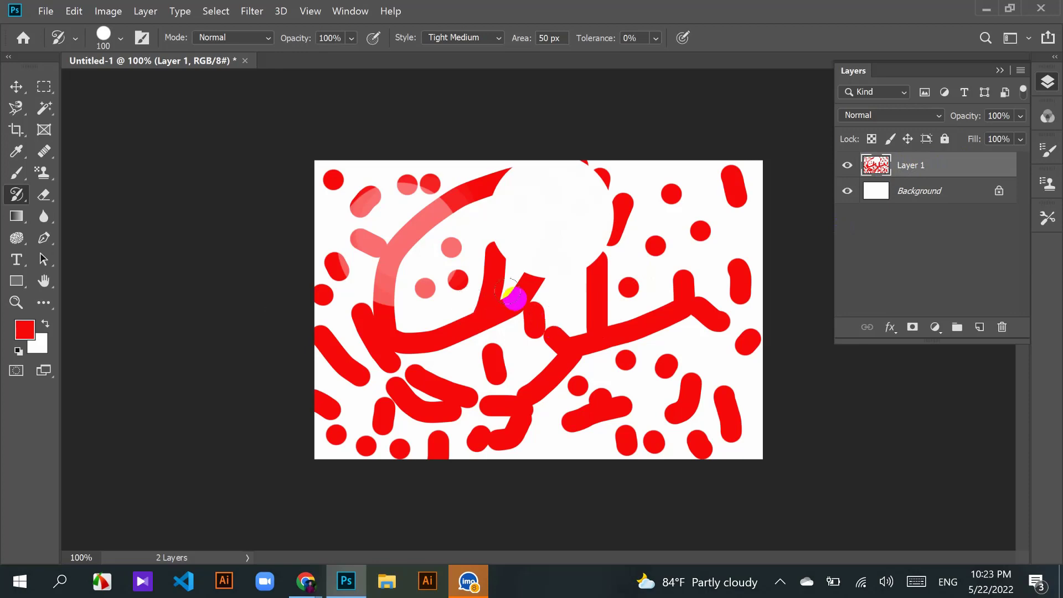
Step: Fill Layer 1 with the red foreground color and paint crossing strokes through its left half with the Art History Brush
{"action": "key", "text": "alt+BackSpace"}
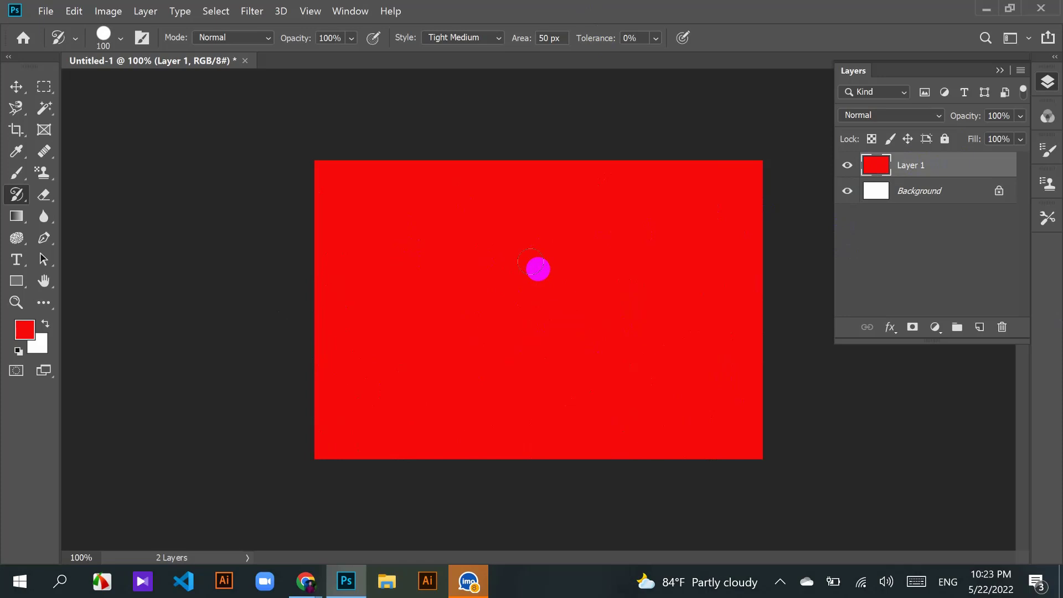
{"action": "left_click", "coordinate": [45, 197]}
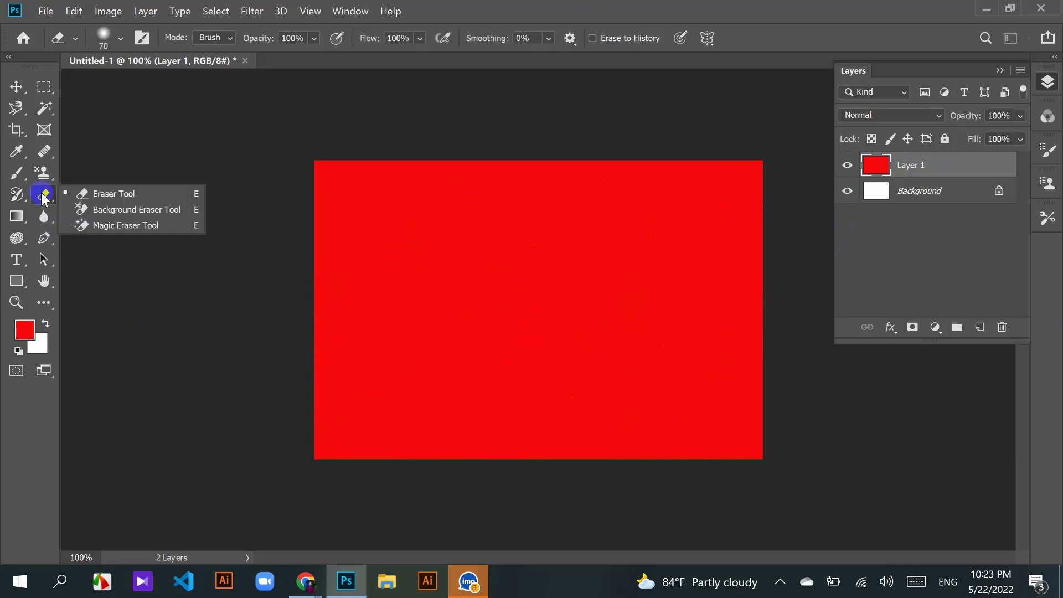
{"action": "left_click", "coordinate": [16, 194]}
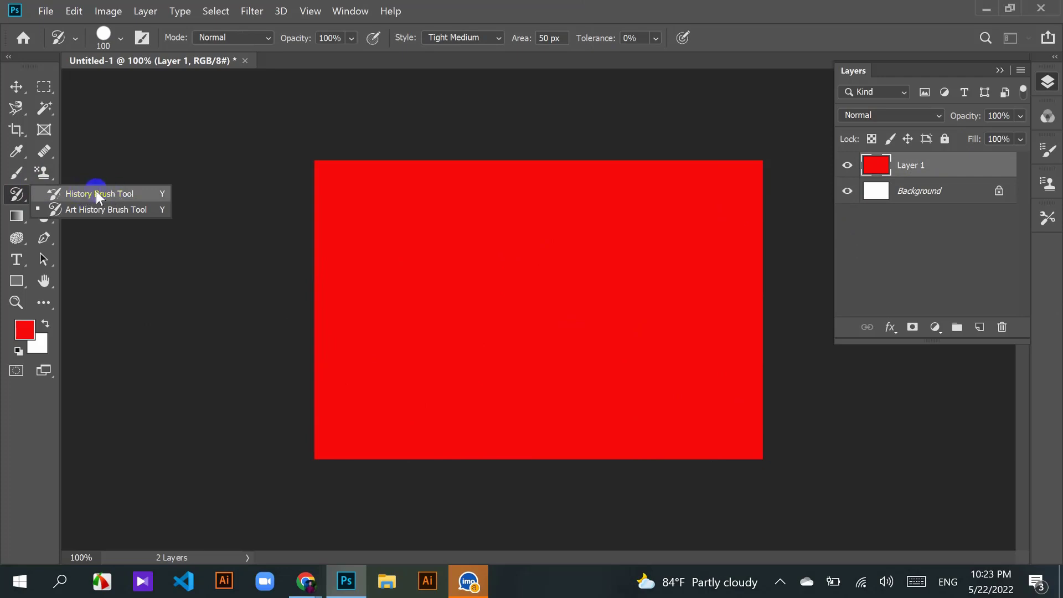
{"action": "left_click_drag", "start_coordinate": [139, 191], "coordinate": [83, 203]}
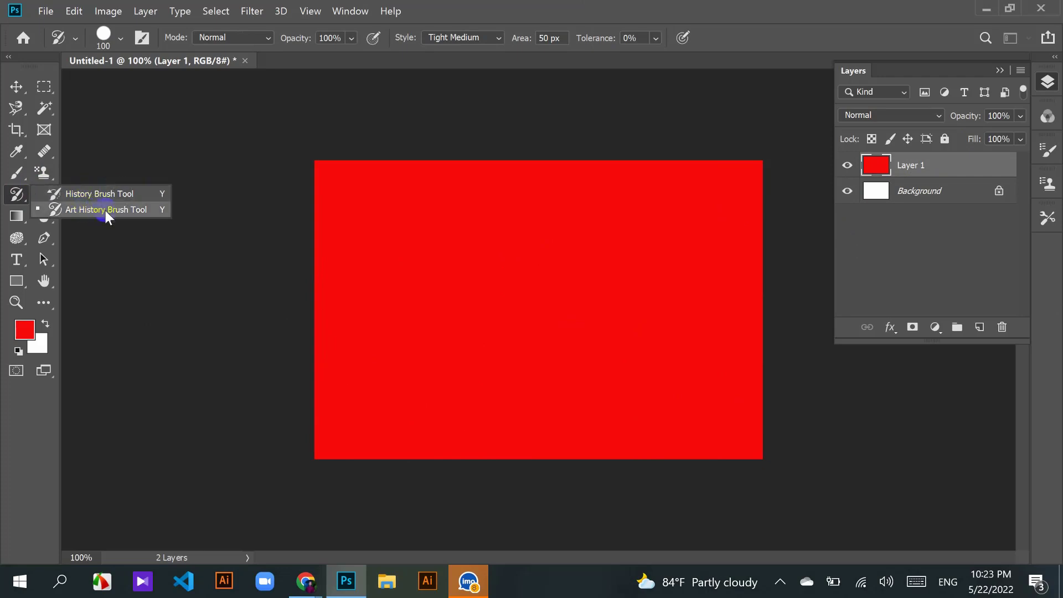
{"action": "left_click", "coordinate": [105, 210]}
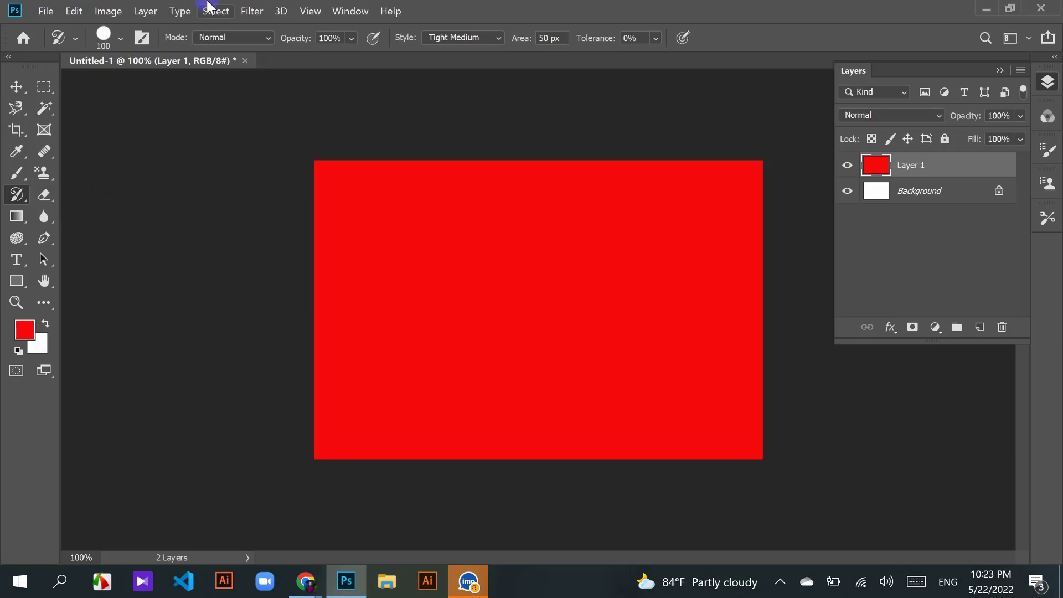
{"action": "left_click_drag", "start_coordinate": [488, 263], "coordinate": [560, 284]}
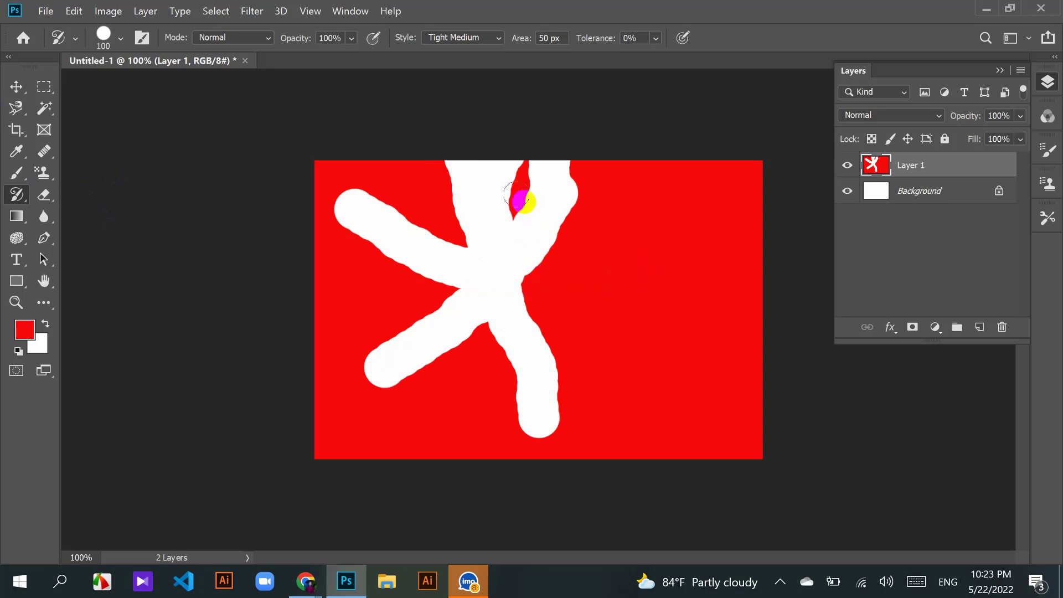
{"action": "mouse_move", "coordinate": [514, 201]}
{"action": "left_mouse_down"}
{"action": "mouse_move", "coordinate": [480, 272]}
{"action": "mouse_move", "coordinate": [520, 286]}
{"action": "mouse_move", "coordinate": [509, 276]}
{"action": "mouse_move", "coordinate": [558, 286]}
{"action": "left_mouse_up"}
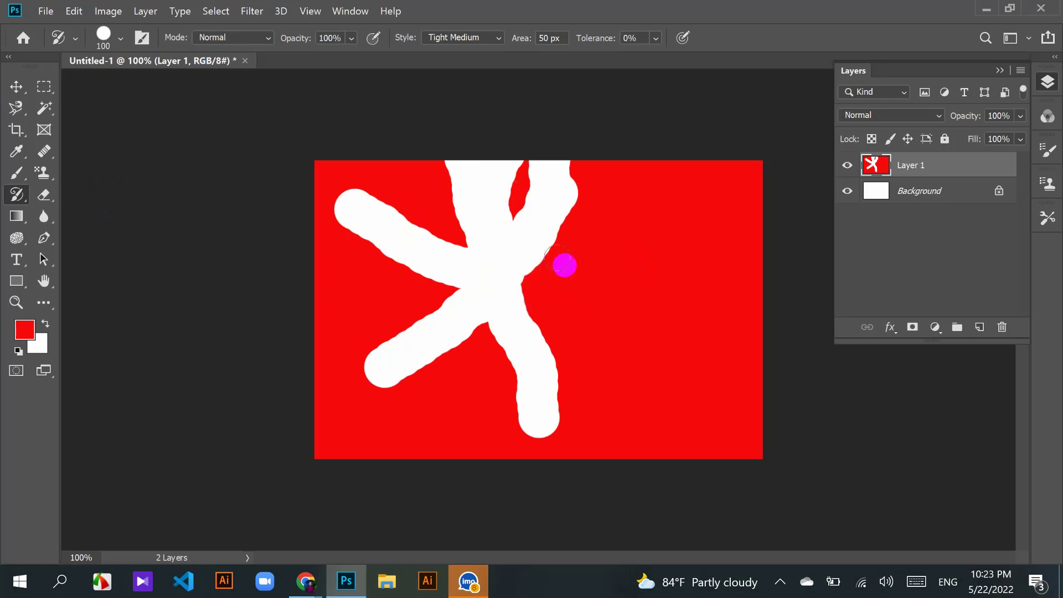
Step: Switch to the History Brush, try restoring a large rounded area in the red fill's right half, and undo it
{"action": "right_click", "coordinate": [21, 198]}
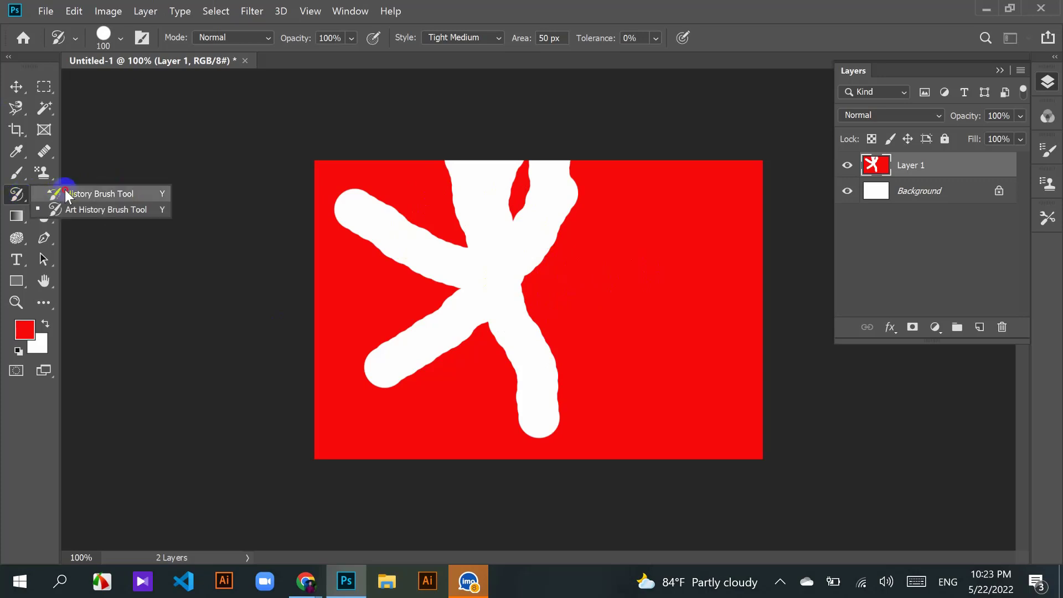
{"action": "left_click", "coordinate": [64, 191]}
{"action": "mouse_move", "coordinate": [660, 248]}
{"action": "left_mouse_down"}
{"action": "mouse_move", "coordinate": [673, 304]}
{"action": "mouse_move", "coordinate": [664, 330]}
{"action": "mouse_move", "coordinate": [640, 329]}
{"action": "mouse_move", "coordinate": [653, 253]}
{"action": "mouse_move", "coordinate": [658, 329]}
{"action": "mouse_move", "coordinate": [672, 290]}
{"action": "left_mouse_up"}
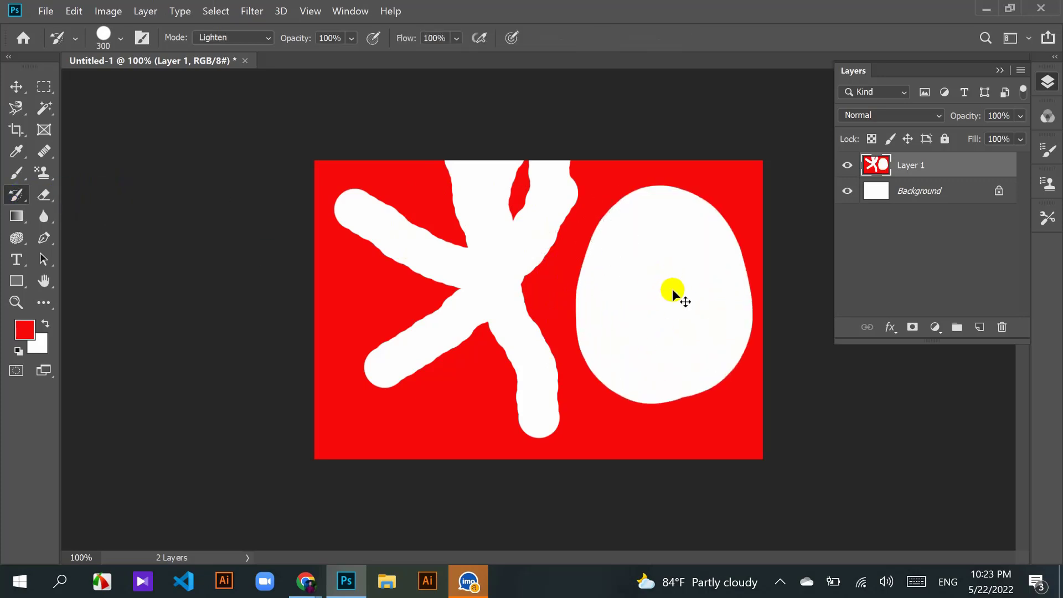
{"action": "key", "text": "ctrl+z"}
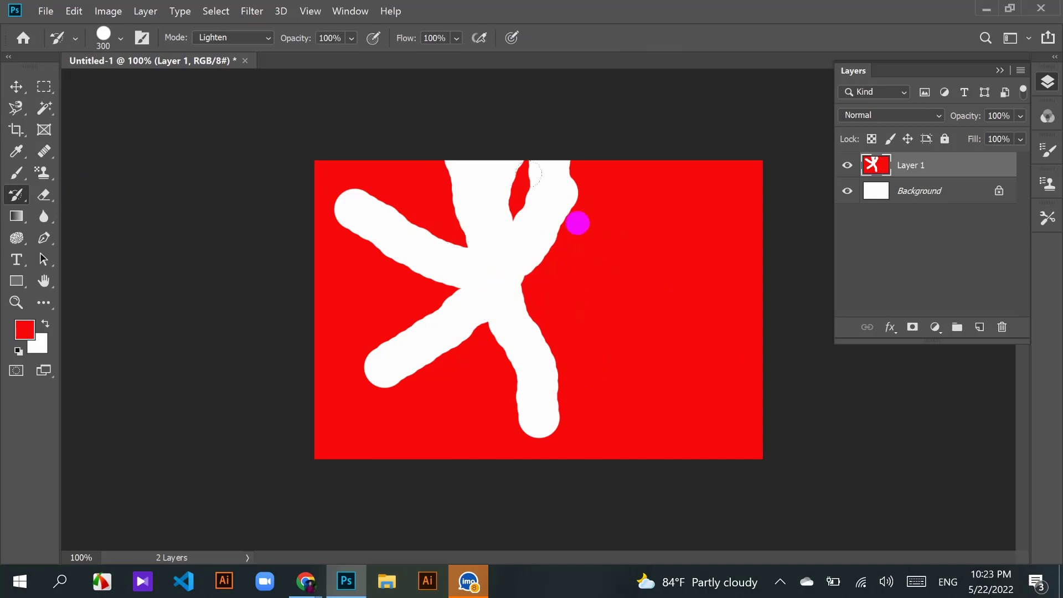
{"action": "left_click", "coordinate": [529, 225]}
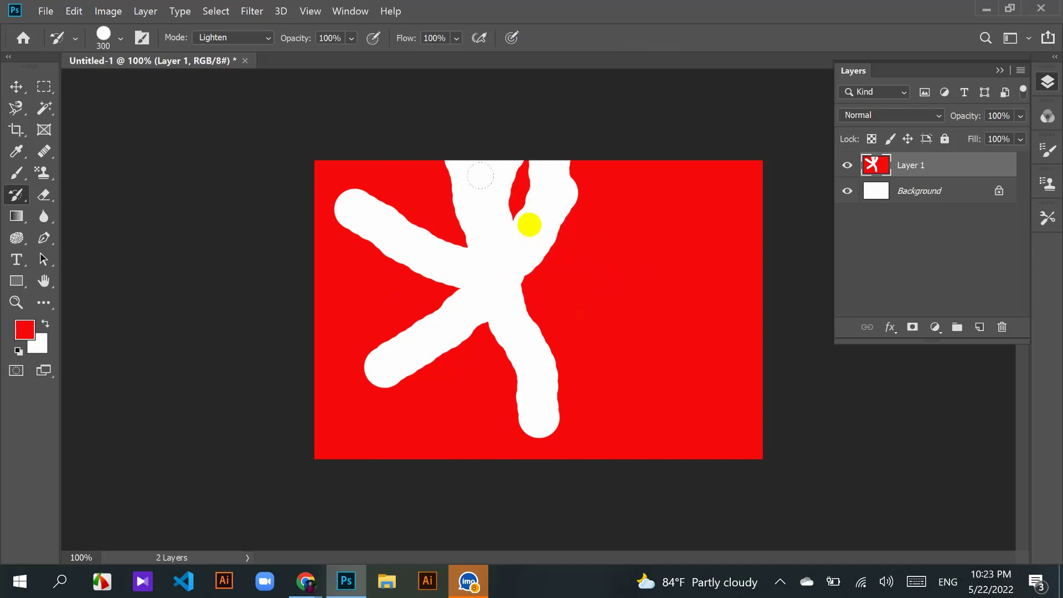
Step: Switch to the Art History Brush and undo the white strokes so Layer 1 is solid red again
{"action": "mouse_move", "coordinate": [529, 225]}
{"action": "left_mouse_down"}
{"action": "mouse_move", "coordinate": [368, 227]}
{"action": "mouse_move", "coordinate": [570, 363]}
{"action": "left_mouse_up"}
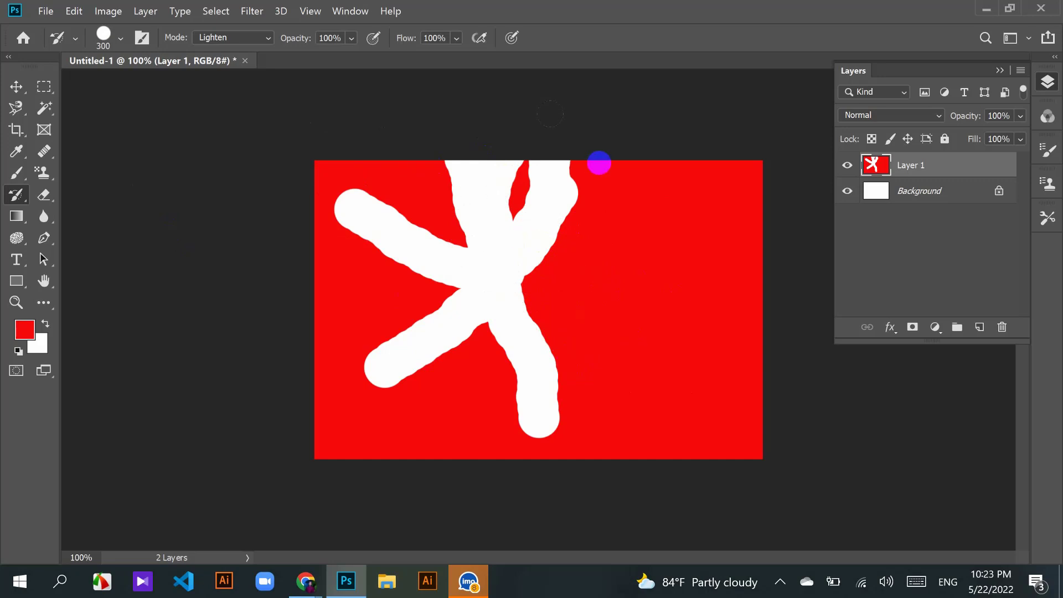
{"action": "mouse_move", "coordinate": [507, 230]}
{"action": "left_mouse_down"}
{"action": "mouse_move", "coordinate": [474, 255]}
{"action": "mouse_move", "coordinate": [467, 277]}
{"action": "left_mouse_up"}
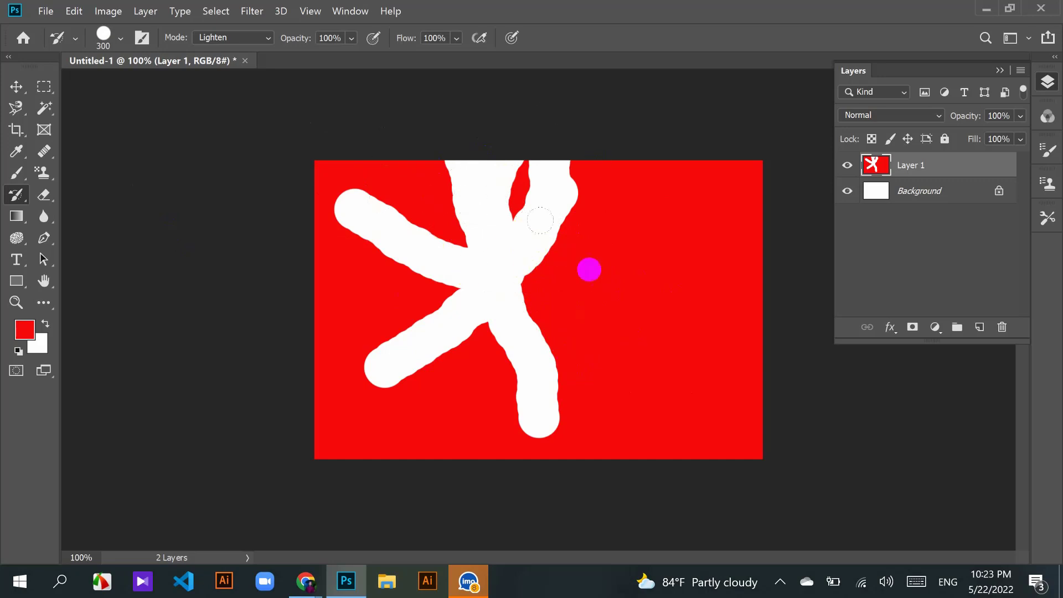
{"action": "right_click", "coordinate": [17, 195]}
{"action": "left_click", "coordinate": [79, 210]}
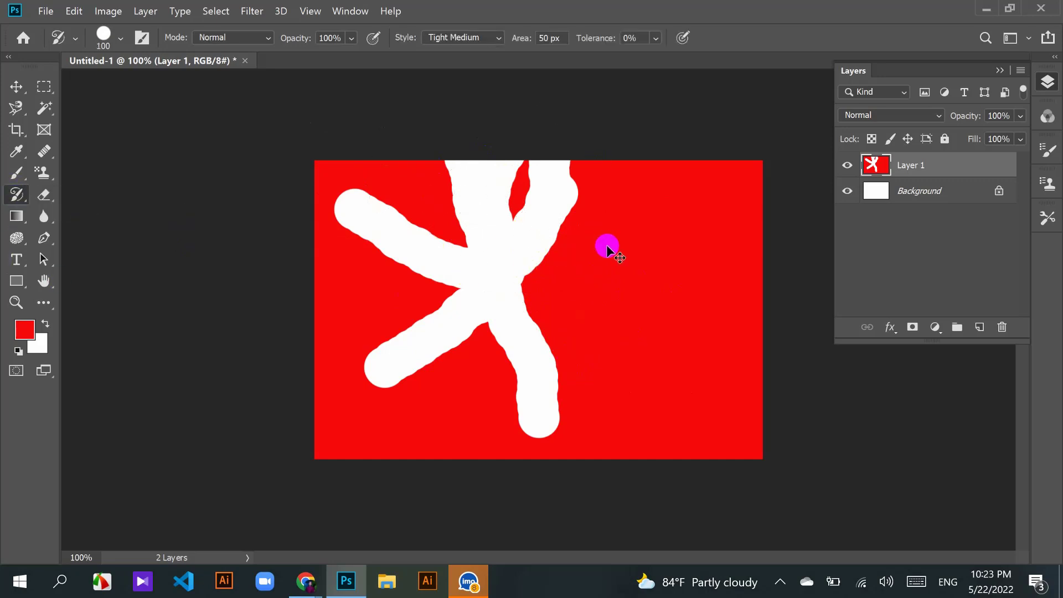
{"action": "key", "text": "ctrl+z"}
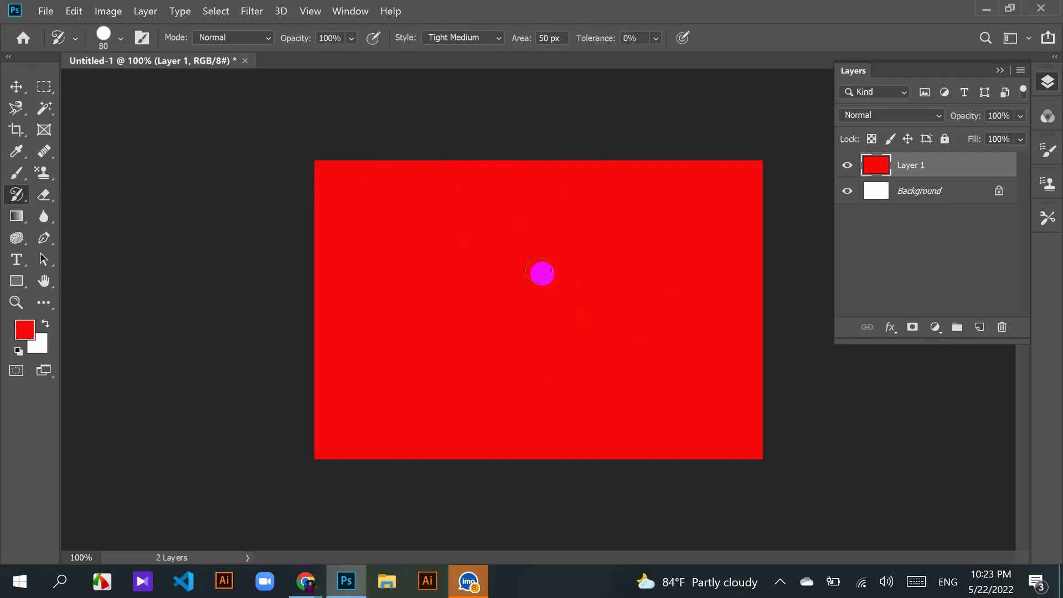
Step: Try the Art History Brush at size 40 in five spots across the red fill and undo the marks
{"action": "key", "text": "bracketleft"}
{"action": "key", "text": "bracketleft"}
{"action": "left_click", "coordinate": [522, 292]}
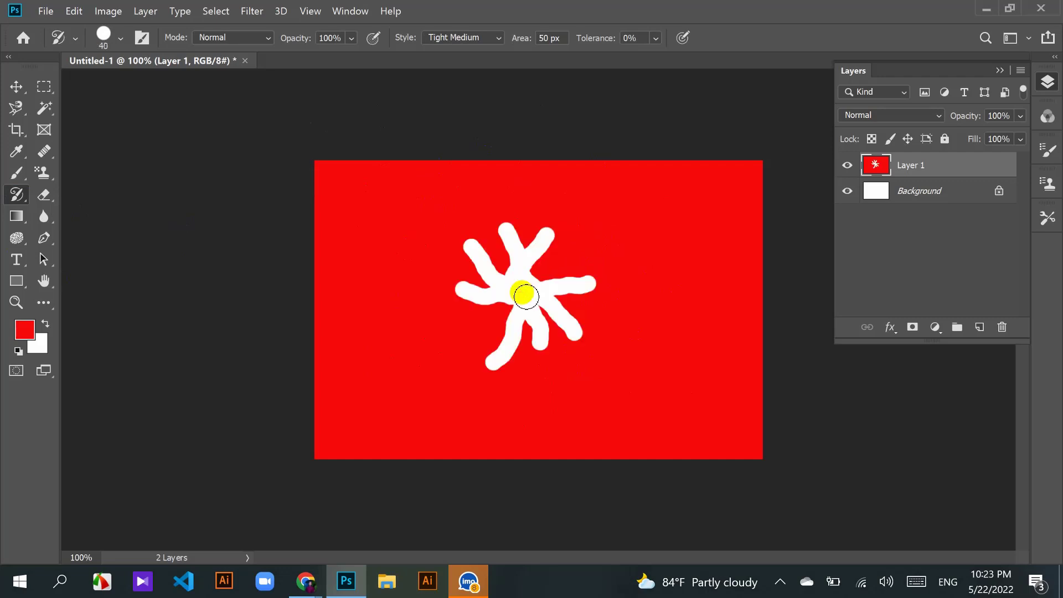
{"action": "left_click", "coordinate": [698, 230]}
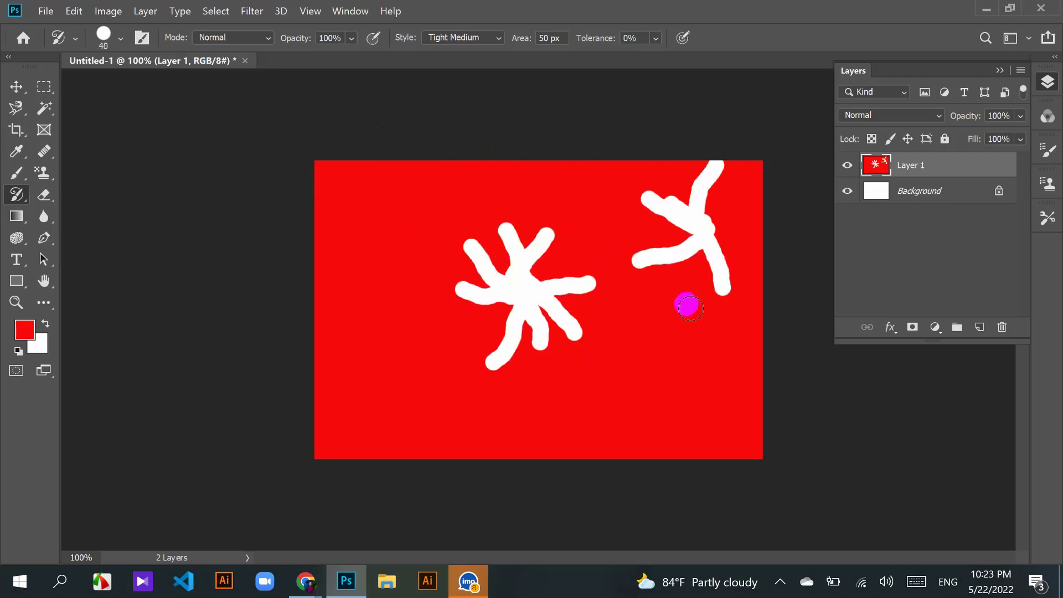
{"action": "left_click", "coordinate": [634, 361]}
{"action": "left_click", "coordinate": [357, 355]}
{"action": "left_click", "coordinate": [385, 207]}
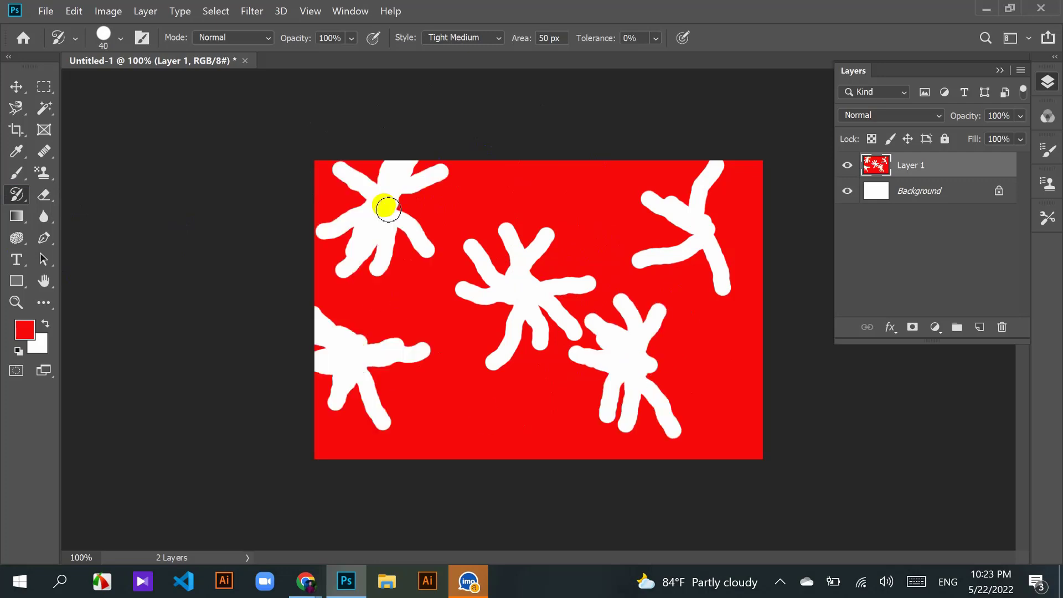
{"action": "key", "text": "ctrl+z"}
{"action": "key", "text": "ctrl+z"}
{"action": "key", "text": "ctrl+z"}
{"action": "key", "text": "ctrl+z"}
{"action": "key", "text": "ctrl+z"}
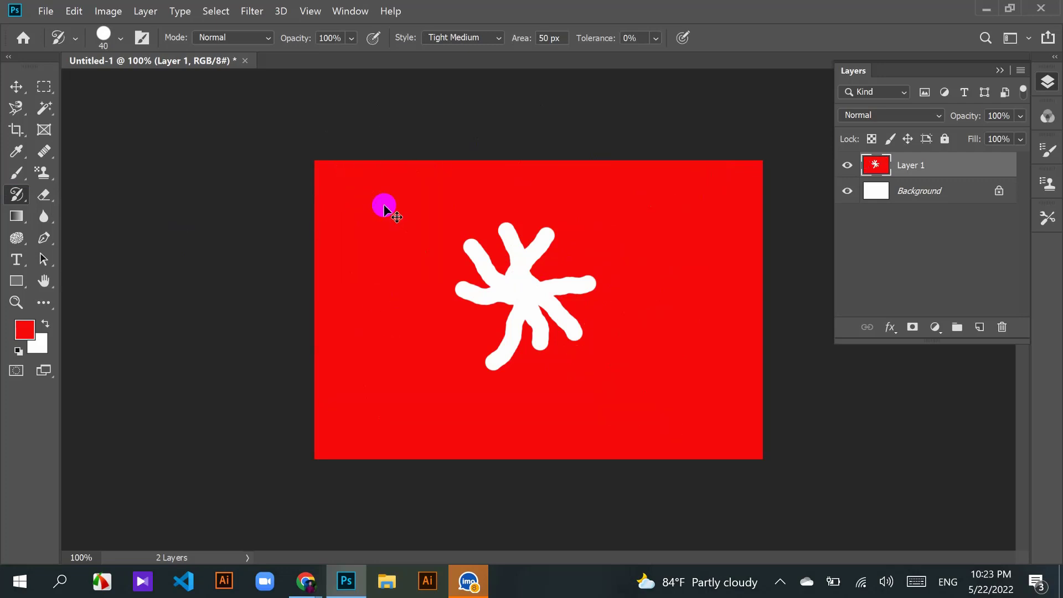
Step: Try continuous Art History Brush strokes down the red fill's left side and undo them
{"action": "mouse_move", "coordinate": [372, 214]}
{"action": "left_mouse_down"}
{"action": "mouse_move", "coordinate": [672, 244]}
{"action": "mouse_move", "coordinate": [539, 354]}
{"action": "mouse_move", "coordinate": [367, 403]}
{"action": "mouse_move", "coordinate": [349, 380]}
{"action": "left_mouse_up"}
{"action": "key", "text": "ctrl+z"}
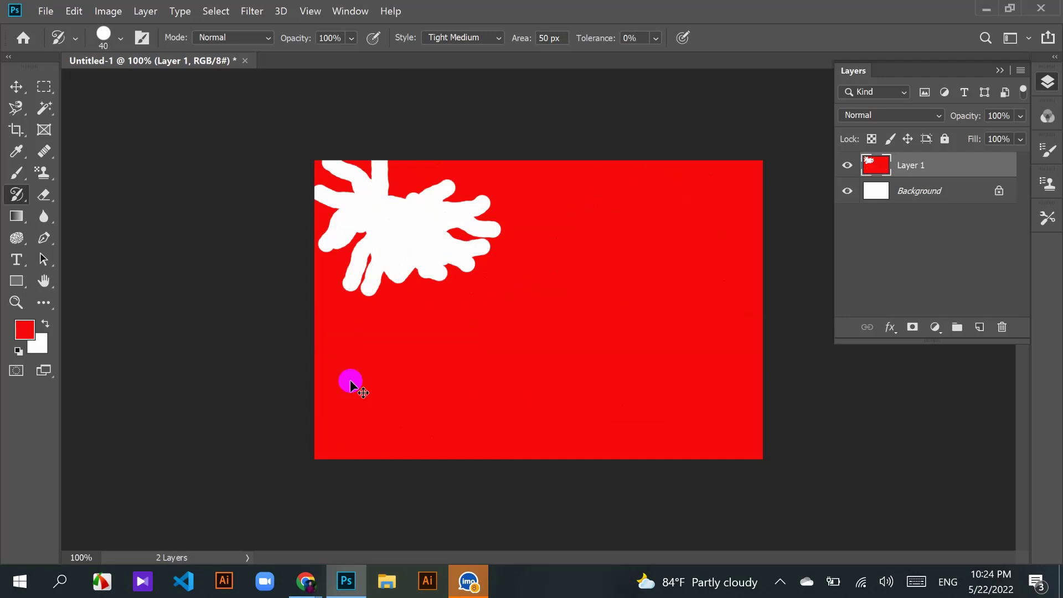
{"action": "key", "text": "ctrl+z"}
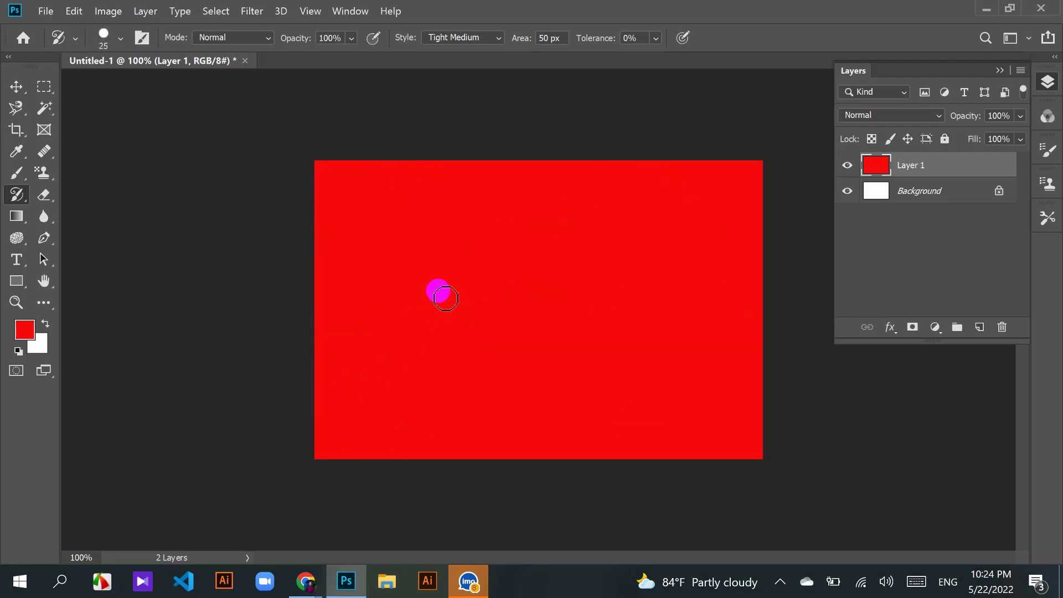
Step: Reduce the brush size to 10, try long winding strokes across the red fill, and undo them
{"action": "key", "text": "bracketleft"}
{"action": "key", "text": "bracketleft"}
{"action": "mouse_move", "coordinate": [346, 206]}
{"action": "left_mouse_down"}
{"action": "mouse_move", "coordinate": [537, 223]}
{"action": "mouse_move", "coordinate": [578, 271]}
{"action": "mouse_move", "coordinate": [436, 336]}
{"action": "mouse_move", "coordinate": [439, 377]}
{"action": "mouse_move", "coordinate": [549, 388]}
{"action": "mouse_move", "coordinate": [672, 235]}
{"action": "mouse_move", "coordinate": [718, 285]}
{"action": "mouse_move", "coordinate": [673, 421]}
{"action": "left_mouse_up"}
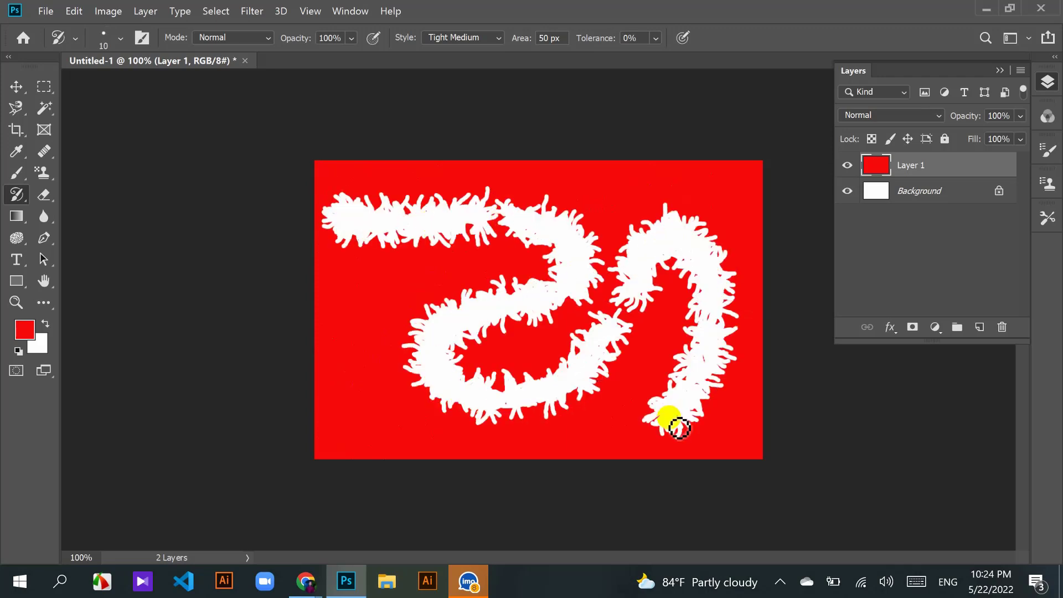
{"action": "left_click", "coordinate": [491, 220]}
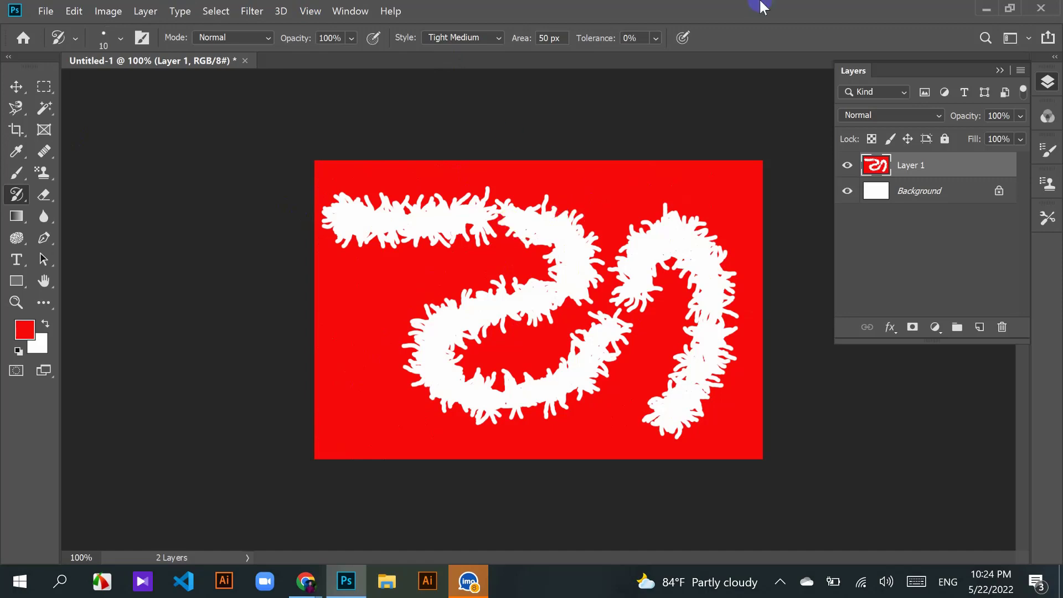
{"action": "key", "text": "ctrl+z"}
{"action": "key", "text": "ctrl+z"}
{"action": "key", "text": "ctrl+z"}
{"action": "key", "text": "ctrl+z"}
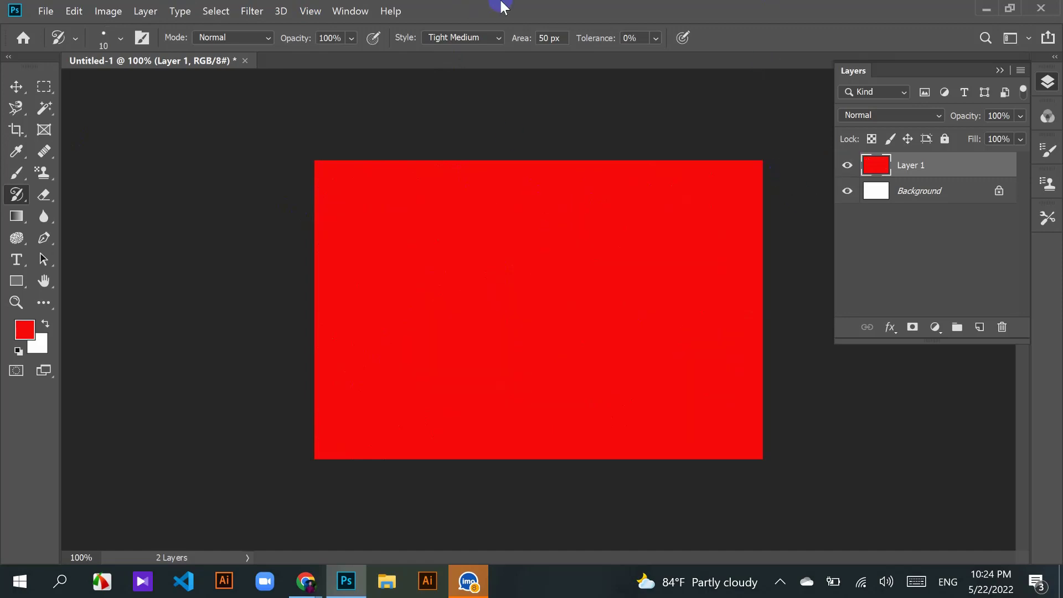
Step: Set the background color to blue, 1807f8
{"action": "left_click", "coordinate": [41, 346]}
{"action": "left_click", "coordinate": [324, 261]}
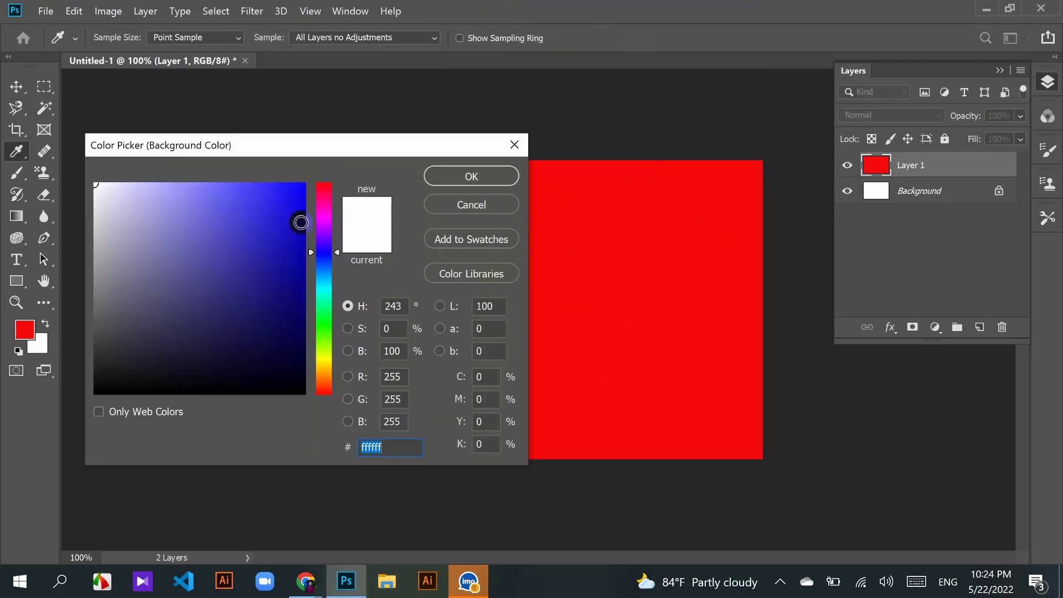
{"action": "left_click_drag", "start_coordinate": [304, 221], "coordinate": [297, 185]}
{"action": "left_click", "coordinate": [324, 192]}
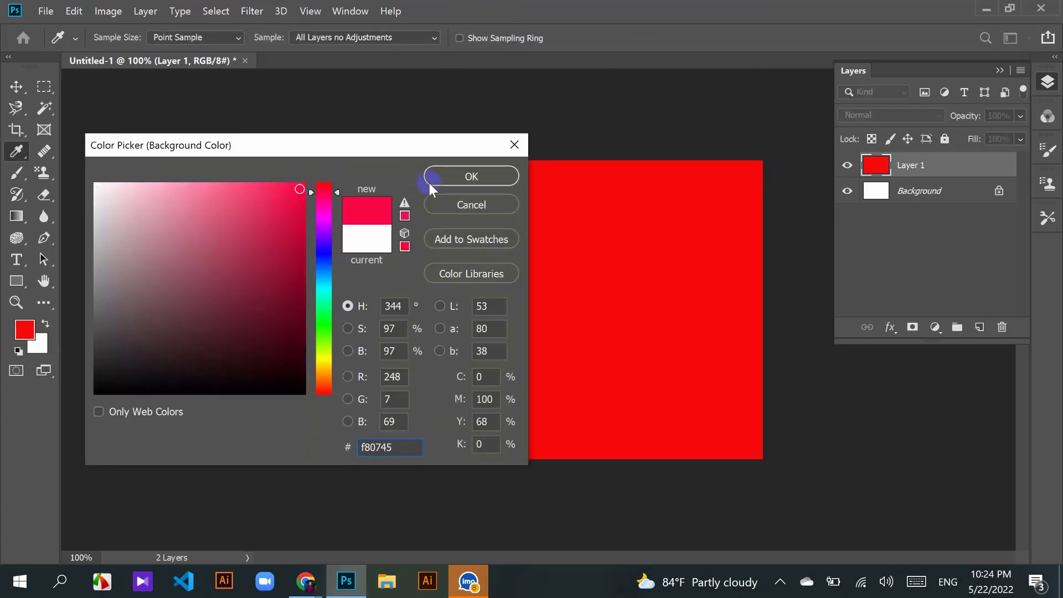
{"action": "left_click", "coordinate": [324, 258]}
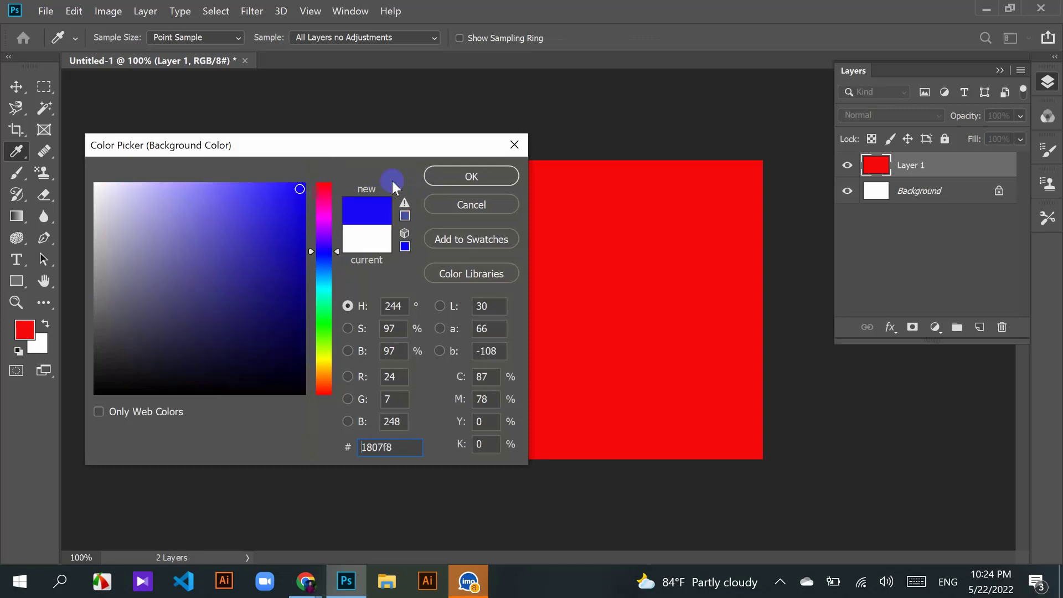
{"action": "left_click", "coordinate": [471, 176]}
Step: Try a short Art History Brush stroke near the canvas centre with the blue background color set, and undo it
{"action": "key", "text": "y"}
{"action": "left_click_drag", "start_coordinate": [482, 240], "coordinate": [505, 301]}
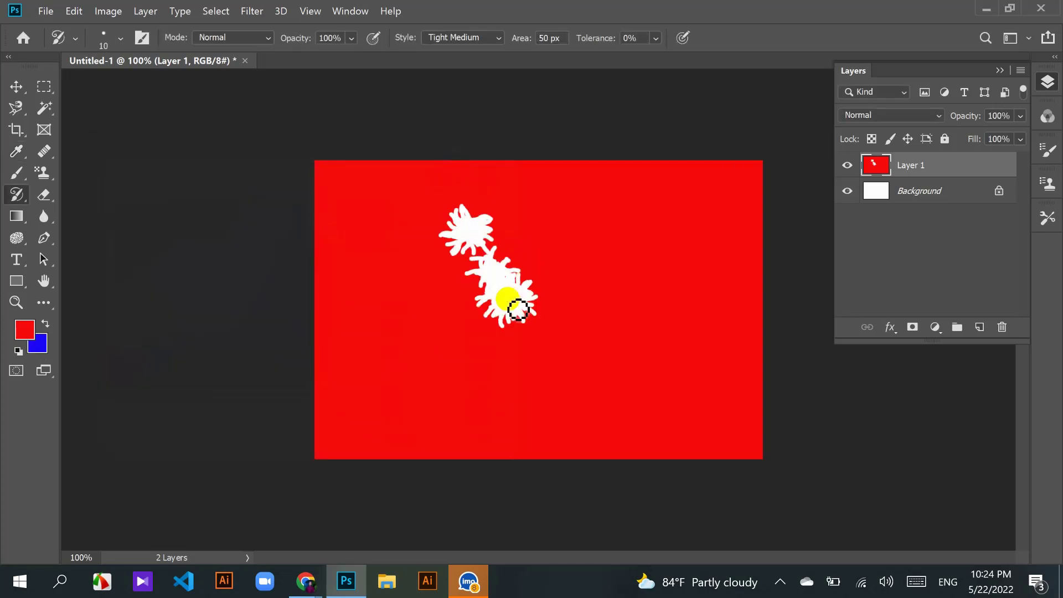
{"action": "key", "text": "ctrl+z"}
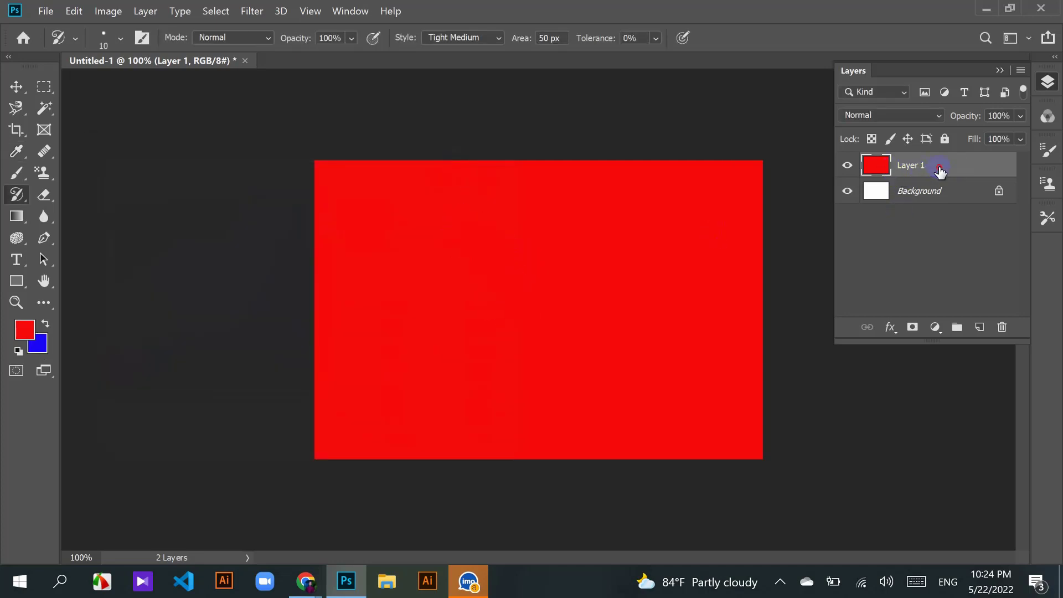
Step: Delete the red Layer 1, create a new empty layer, and try a brush stroke on it
{"action": "left_click_drag", "start_coordinate": [939, 172], "coordinate": [1001, 326]}
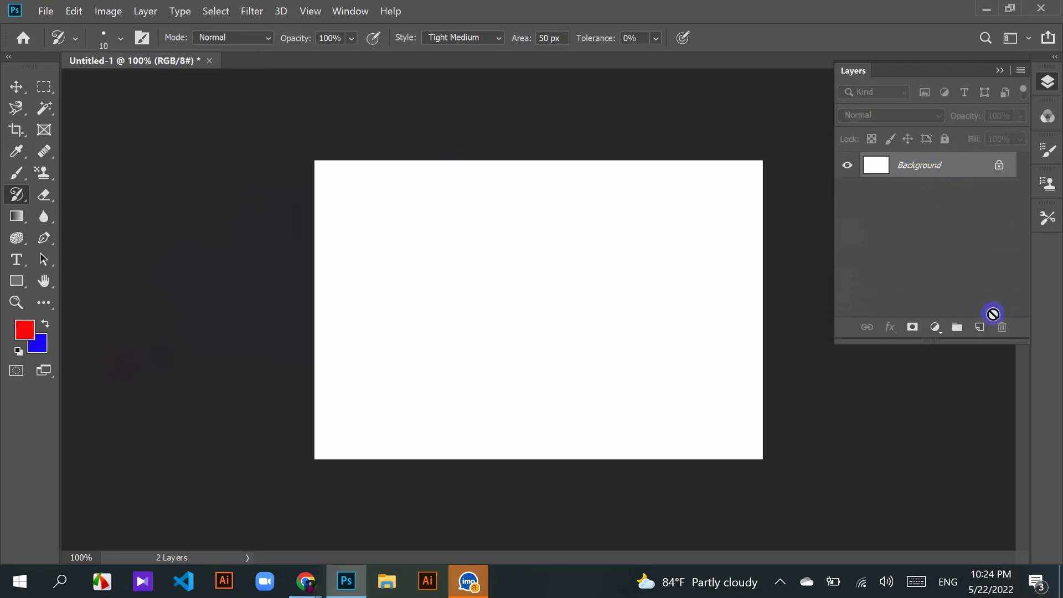
{"action": "left_click", "coordinate": [979, 327]}
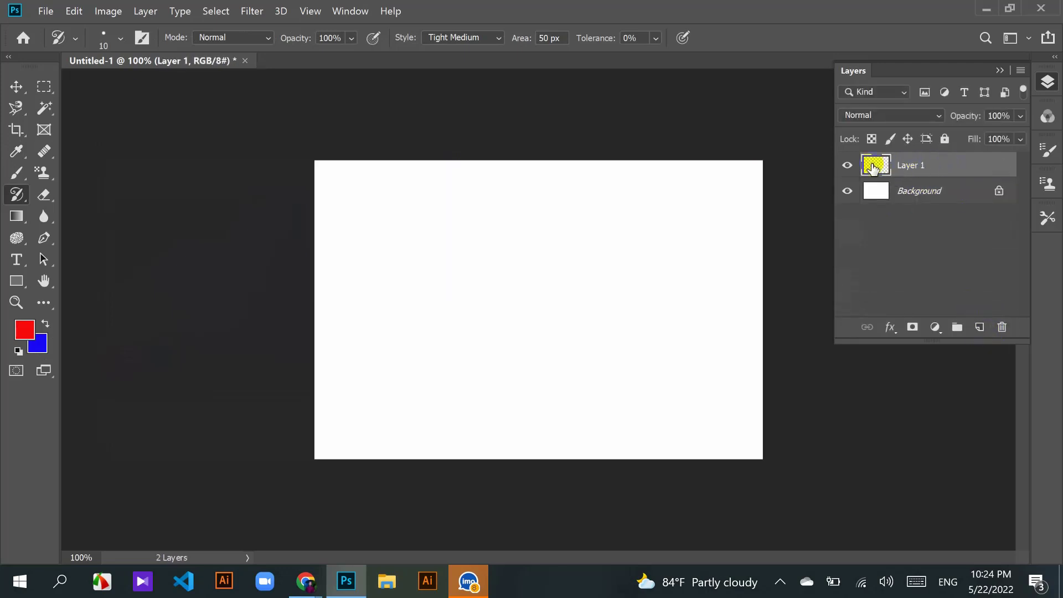
{"action": "left_click_drag", "start_coordinate": [612, 232], "coordinate": [520, 222]}
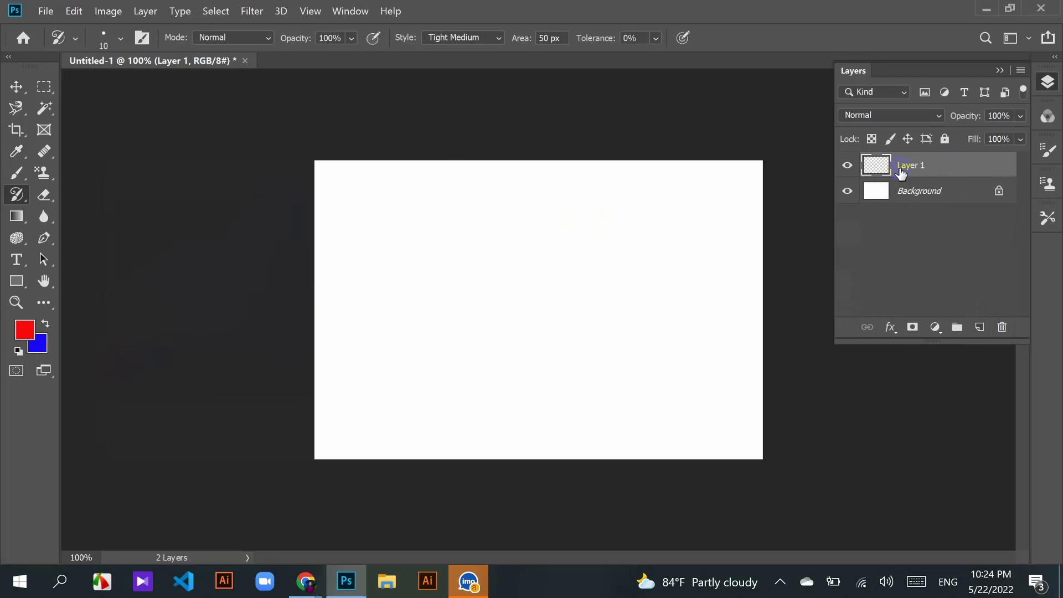
Step: Hide the Background layer, then try Art History Brush strokes on the transparent Layer 1 and undo them
{"action": "left_click", "coordinate": [848, 192]}
{"action": "mouse_move", "coordinate": [431, 232]}
{"action": "left_mouse_down"}
{"action": "mouse_move", "coordinate": [417, 223]}
{"action": "mouse_move", "coordinate": [457, 252]}
{"action": "left_mouse_up"}
{"action": "left_click_drag", "start_coordinate": [601, 265], "coordinate": [614, 325]}
{"action": "key", "text": "ctrl+z"}
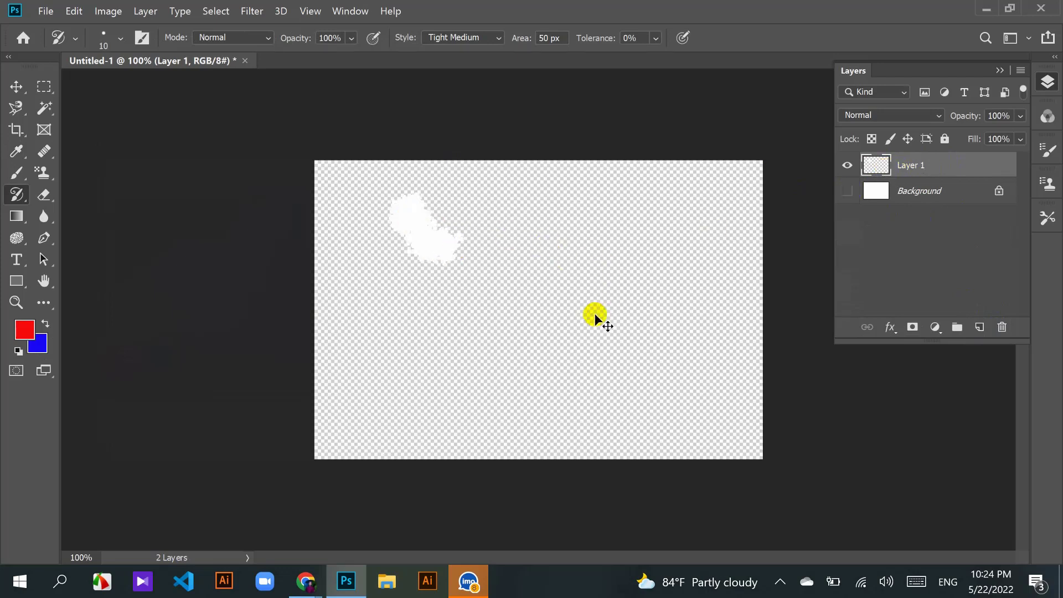
{"action": "key", "text": "ctrl+z"}
{"action": "key", "text": "ctrl+z"}
{"action": "mouse_move", "coordinate": [435, 208]}
{"action": "left_mouse_down"}
{"action": "mouse_move", "coordinate": [556, 234]}
{"action": "mouse_move", "coordinate": [570, 271]}
{"action": "mouse_move", "coordinate": [520, 319]}
{"action": "mouse_move", "coordinate": [425, 329]}
{"action": "mouse_move", "coordinate": [381, 379]}
{"action": "mouse_move", "coordinate": [448, 406]}
{"action": "mouse_move", "coordinate": [631, 387]}
{"action": "mouse_move", "coordinate": [671, 422]}
{"action": "left_mouse_up"}
{"action": "key", "text": "ctrl+z"}
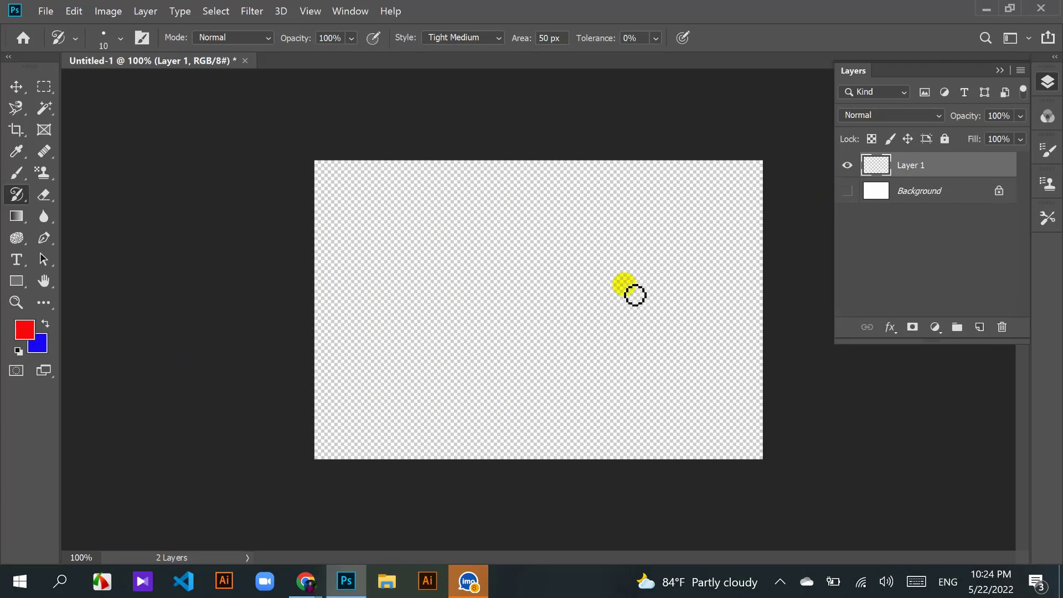
Step: Paint a curved Art History Brush stroke from the upper left through the centre to the lower left of the transparent layer
{"action": "left_click", "coordinate": [23, 193]}
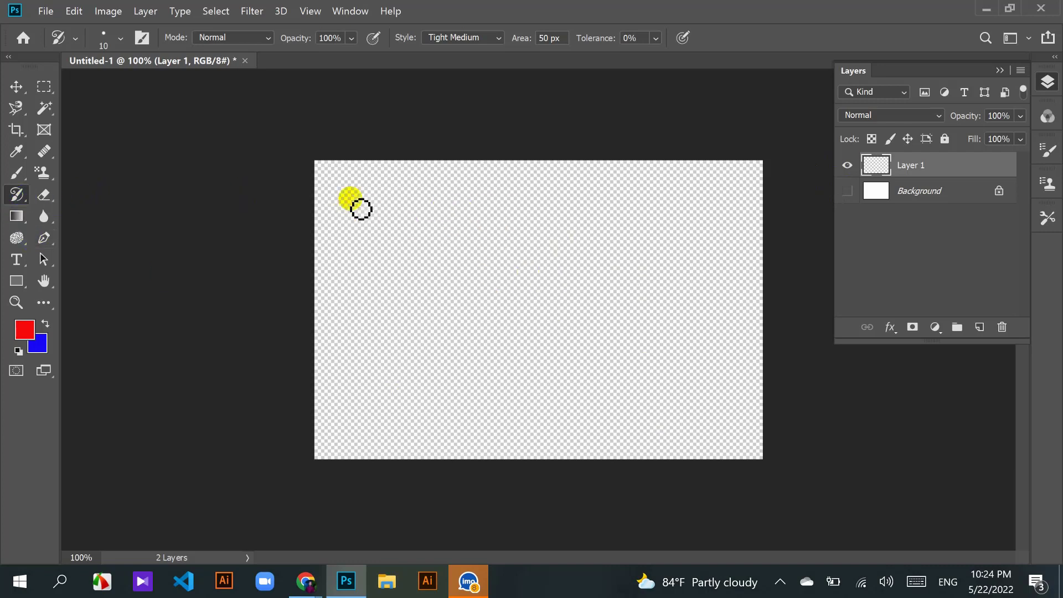
{"action": "left_click", "coordinate": [874, 143]}
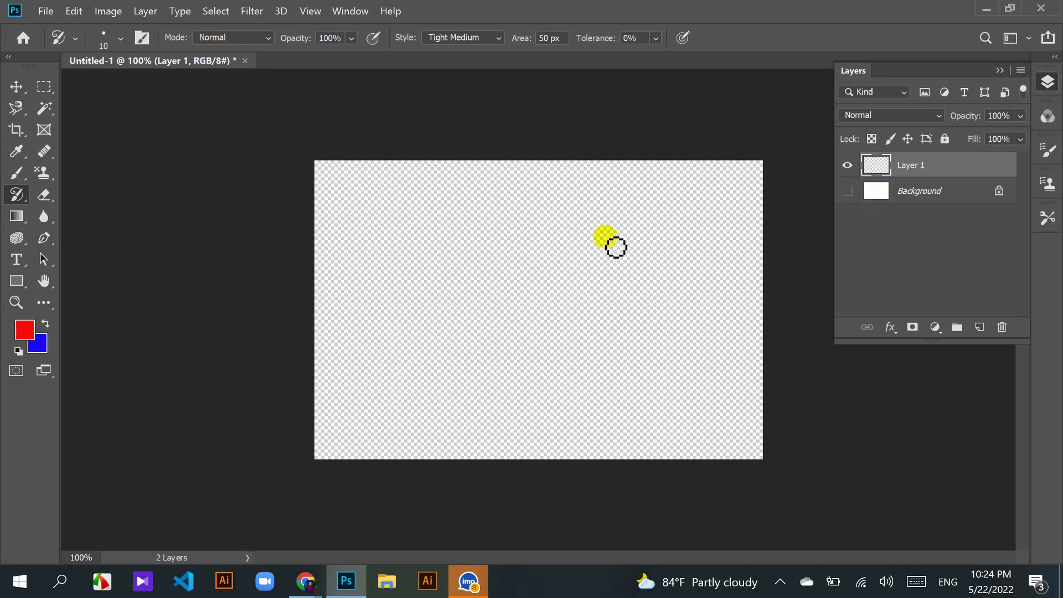
{"action": "mouse_move", "coordinate": [392, 202]}
{"action": "left_mouse_down"}
{"action": "mouse_move", "coordinate": [373, 197]}
{"action": "mouse_move", "coordinate": [583, 318]}
{"action": "mouse_move", "coordinate": [422, 373]}
{"action": "mouse_move", "coordinate": [392, 441]}
{"action": "mouse_move", "coordinate": [379, 437]}
{"action": "left_mouse_up"}
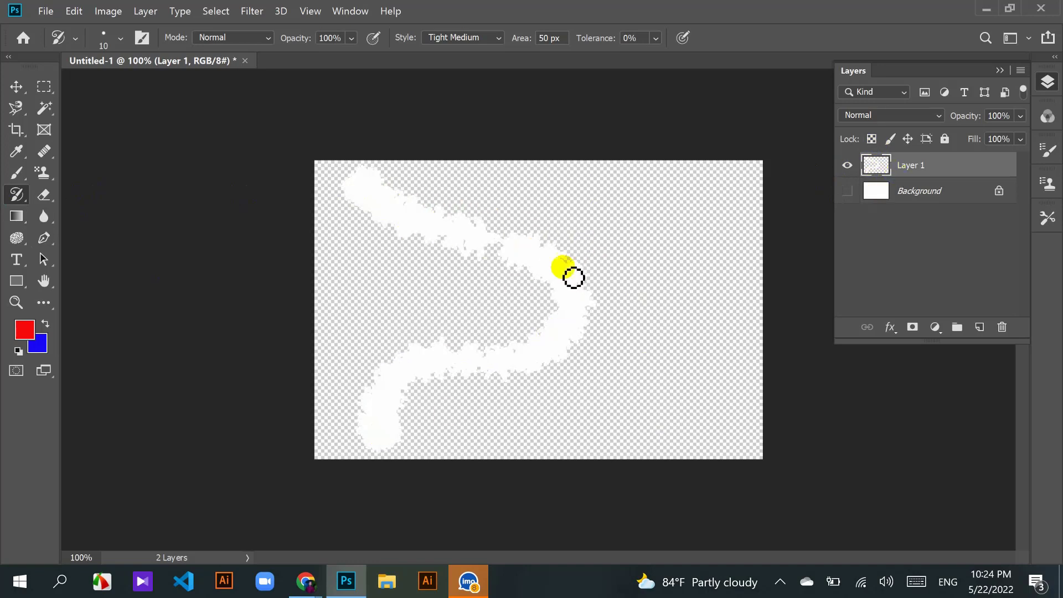
{"action": "mouse_move", "coordinate": [574, 278]}
{"action": "left_mouse_down"}
{"action": "mouse_move", "coordinate": [507, 254]}
{"action": "mouse_move", "coordinate": [541, 260]}
{"action": "mouse_move", "coordinate": [534, 268]}
{"action": "left_mouse_up"}
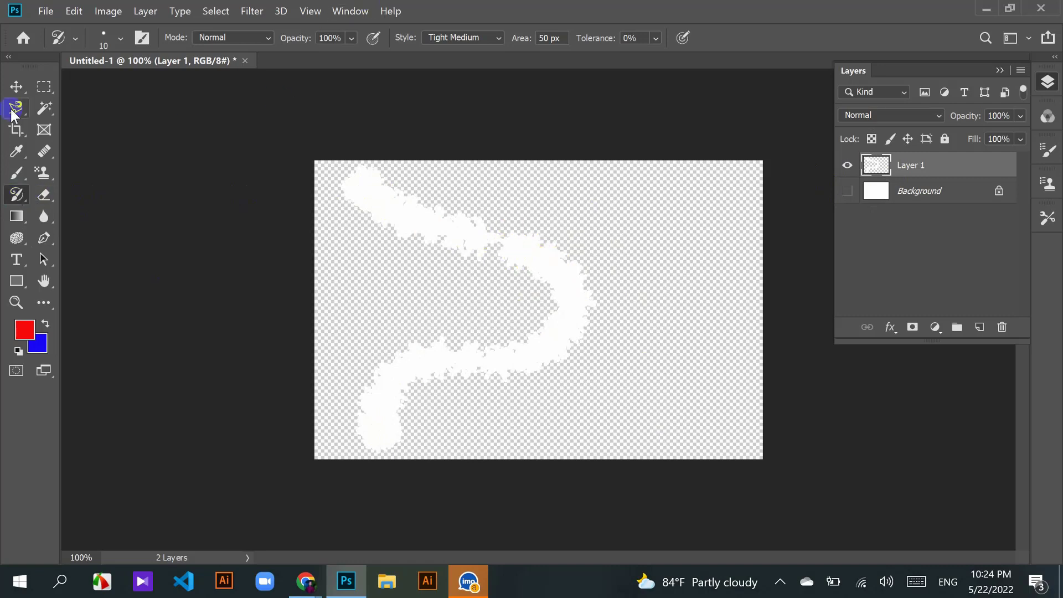
Step: Select the pixels of the curved stroke on Layer 1, fill them with the red foreground color, and deselect
{"action": "left_click", "coordinate": [17, 87]}
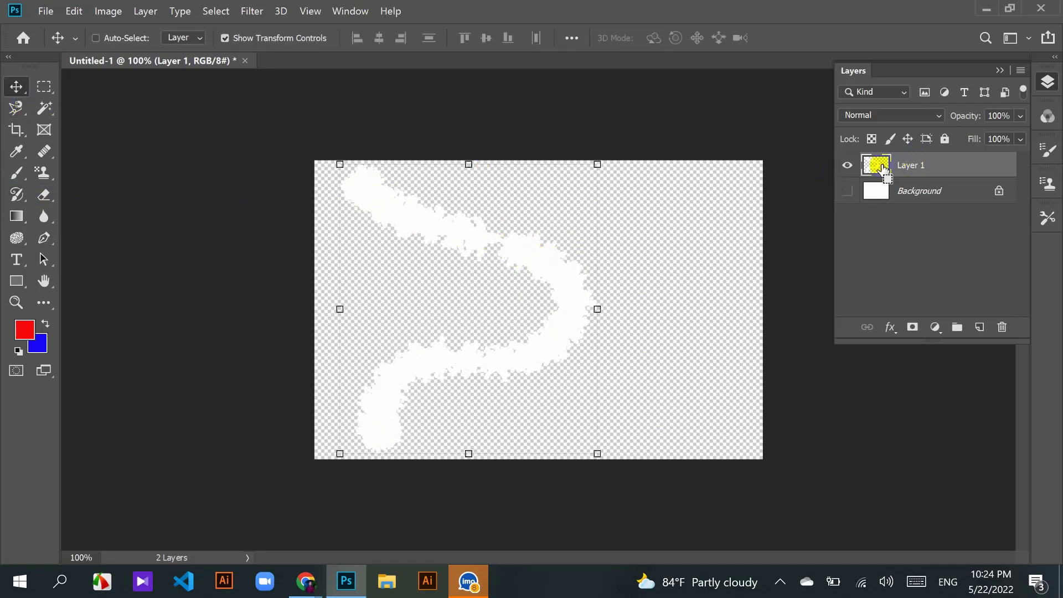
{"action": "left_click", "coordinate": [883, 169], "text": "ctrl"}
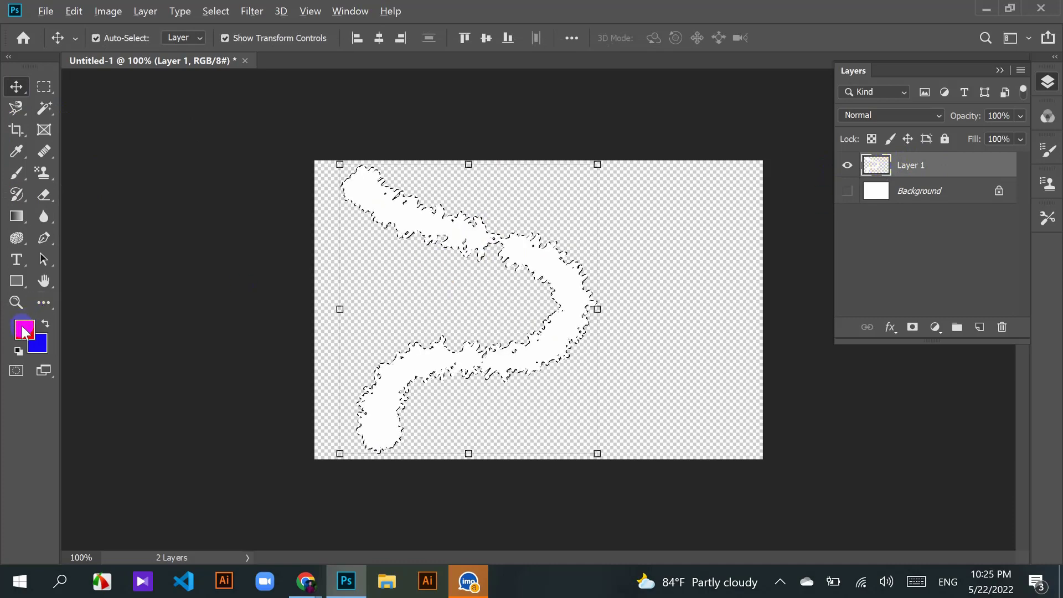
{"action": "key", "text": "ctrl+d"}
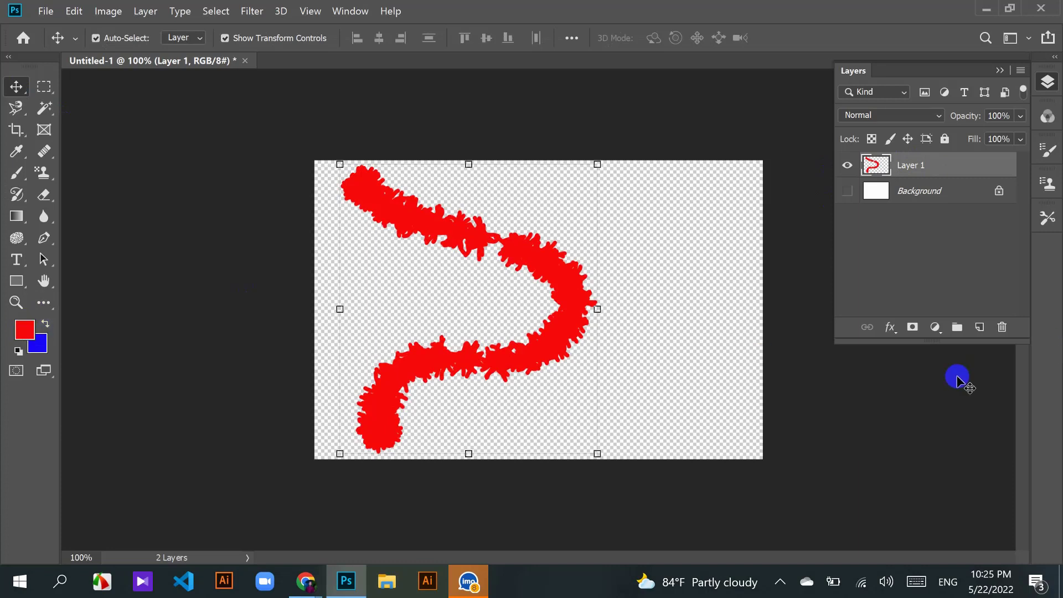
Step: Undo the stroke, layer and visibility changes back to the solid red Layer 1 above the visible Background
{"action": "left_click", "coordinate": [472, 343], "text": "ctrl"}
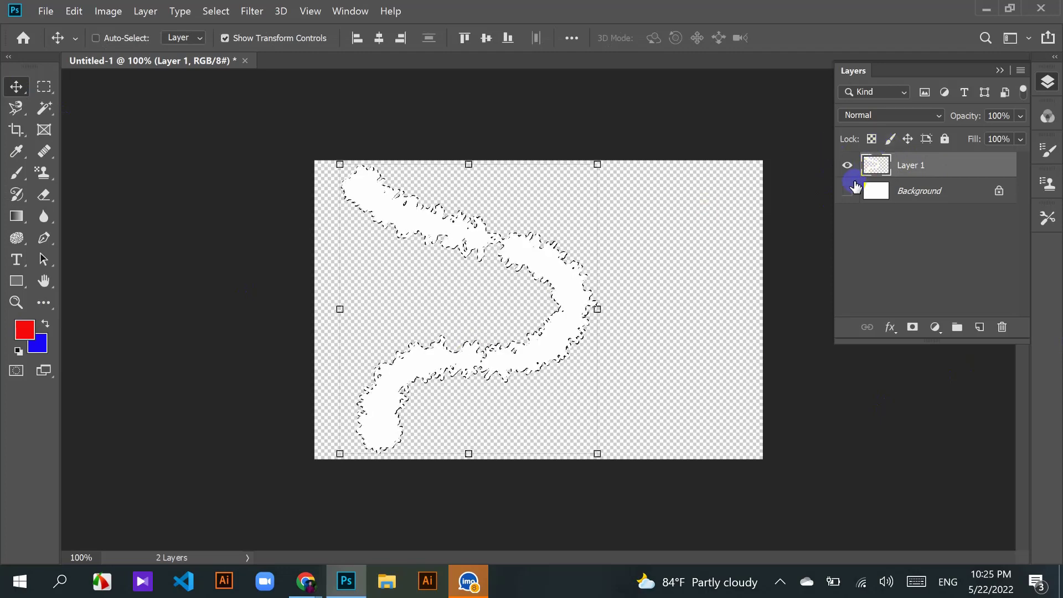
{"action": "key", "text": "ctrl+e"}
{"action": "key", "text": "ctrl+z"}
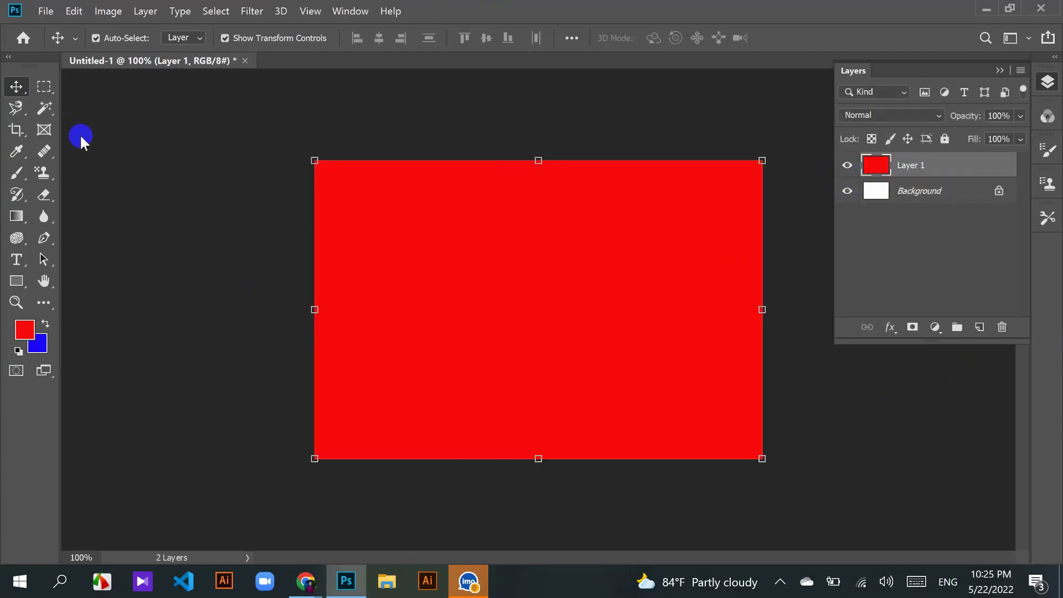
Step: Activate the Art History Brush
{"action": "left_click_drag", "start_coordinate": [15, 198], "coordinate": [22, 200]}
{"action": "left_click", "coordinate": [66, 208]}
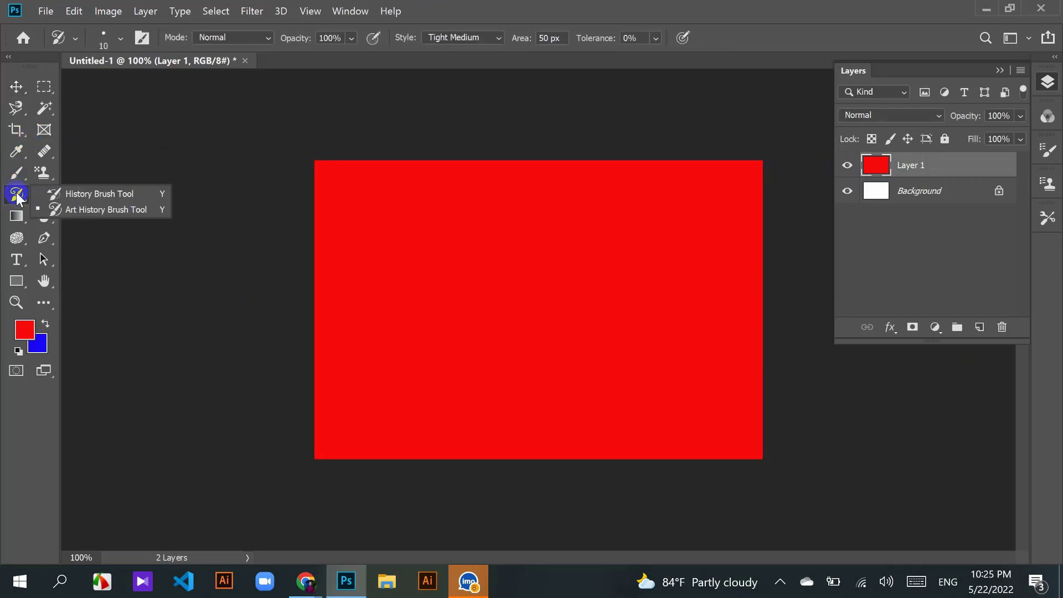
{"action": "left_click", "coordinate": [83, 204]}
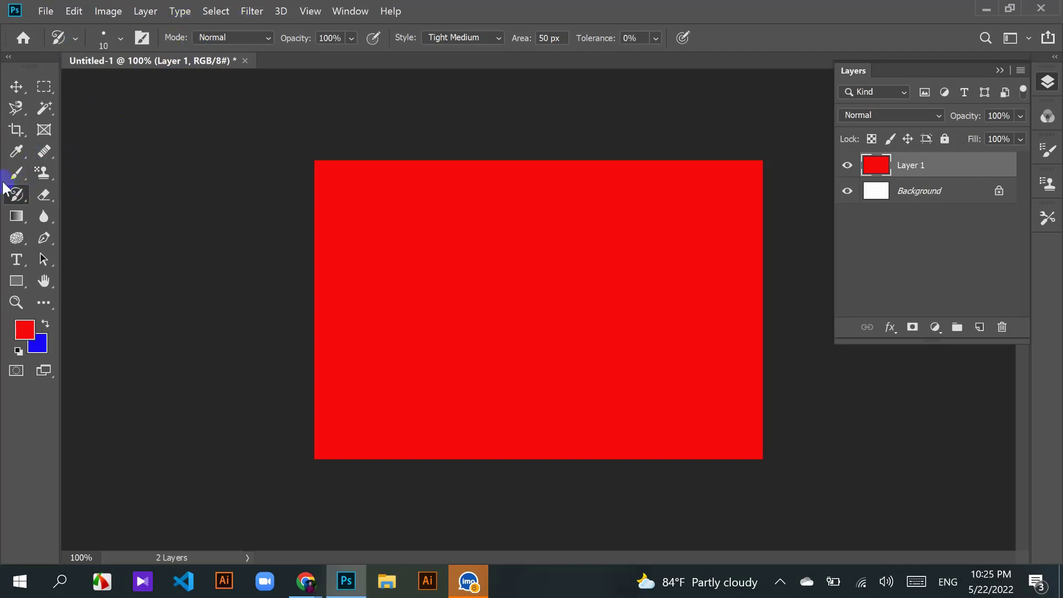
Step: Paint a diagonal Art History Brush test stroke in Normal mode from the upper left to the centre of the red layer, and undo it
{"action": "left_click", "coordinate": [112, 36]}
{"action": "left_click", "coordinate": [168, 35]}
{"action": "left_click", "coordinate": [267, 34]}
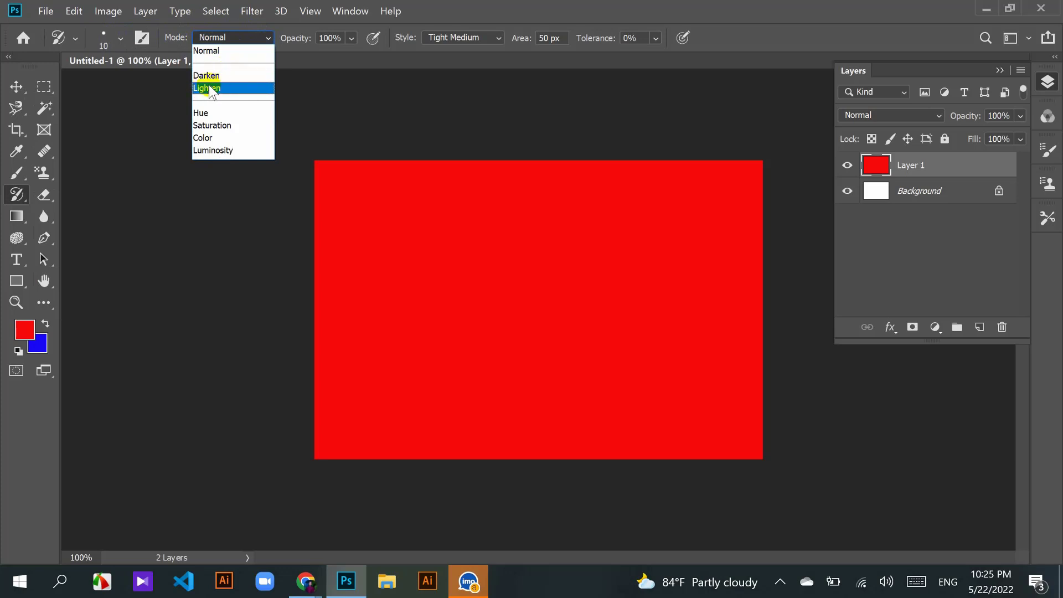
{"action": "left_click", "coordinate": [426, 214]}
{"action": "left_click_drag", "start_coordinate": [434, 221], "coordinate": [570, 316]}
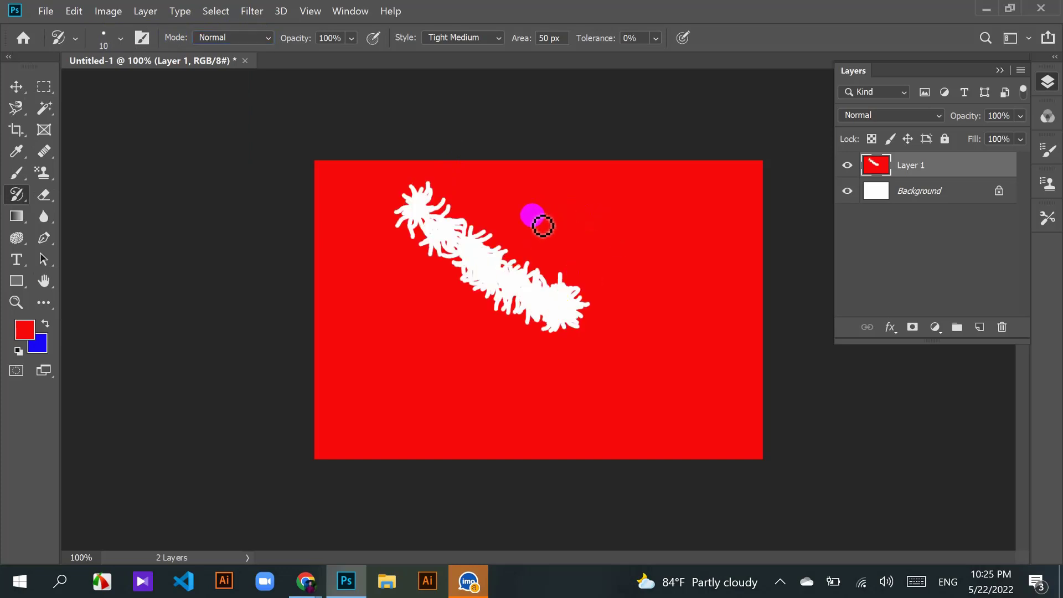
{"action": "key", "text": "ctrl+z"}
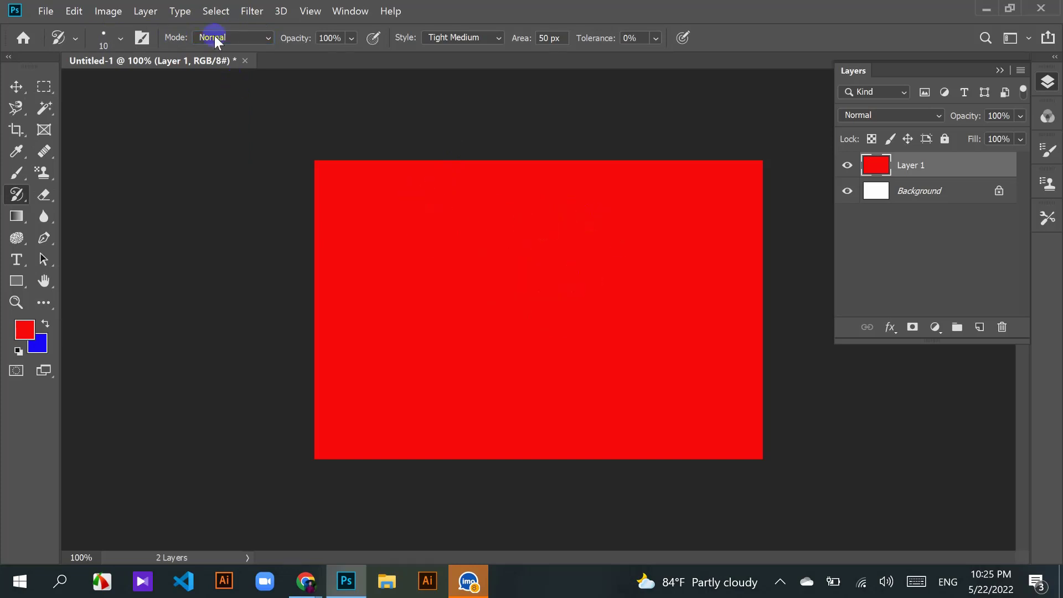
Step: Set the brush mode to Lighten, paint a diagonal test stroke on the red layer, and undo it
{"action": "left_click", "coordinate": [266, 38]}
{"action": "left_click", "coordinate": [231, 90]}
{"action": "left_click_drag", "start_coordinate": [418, 224], "coordinate": [531, 326]}
{"action": "key", "text": "ctrl+z"}
Step: Set the brush mode to Darken and paint a short diagonal test stroke in the upper left of the image
{"action": "left_click", "coordinate": [249, 38]}
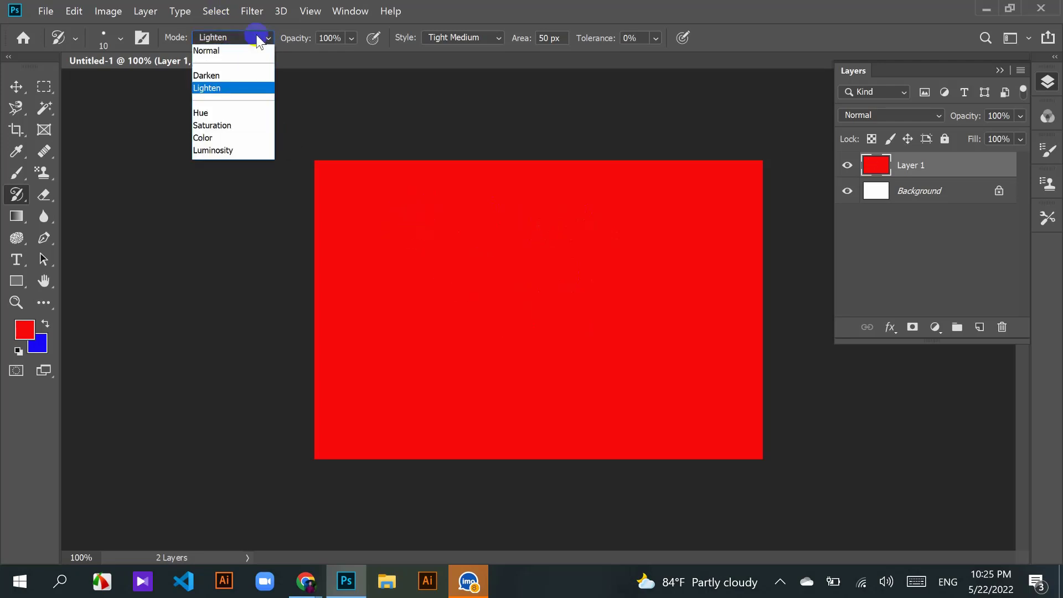
{"action": "left_click", "coordinate": [219, 70]}
{"action": "mouse_move", "coordinate": [361, 188]}
{"action": "left_mouse_down"}
{"action": "mouse_move", "coordinate": [384, 188]}
{"action": "mouse_move", "coordinate": [450, 252]}
{"action": "mouse_move", "coordinate": [455, 280]}
{"action": "left_mouse_up"}
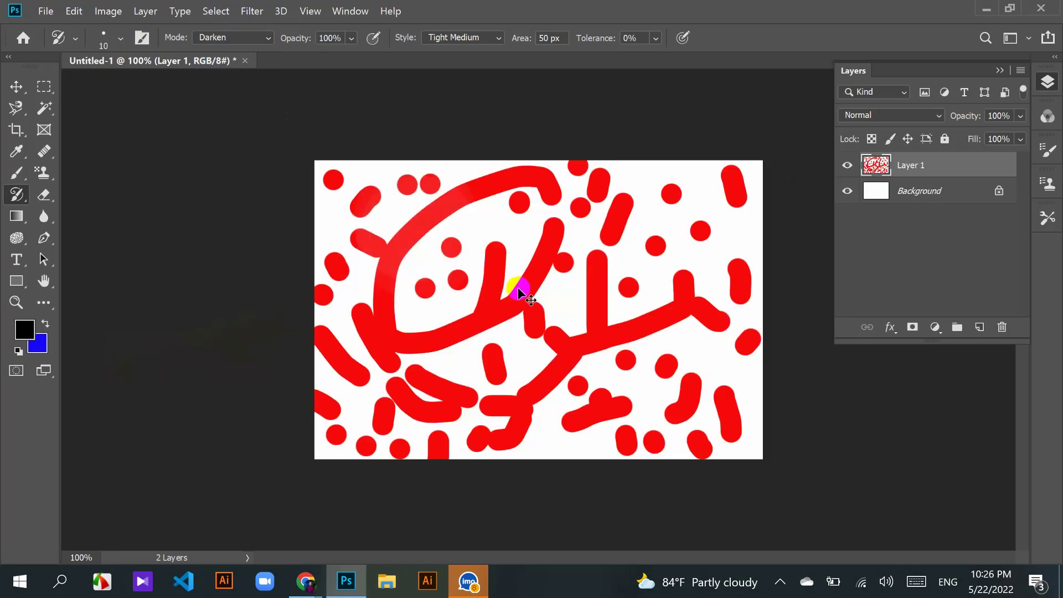
Step: Set the brush mode to Hue and paint over the red lines and dots in the middle of Layer 1
{"action": "left_click", "coordinate": [238, 37]}
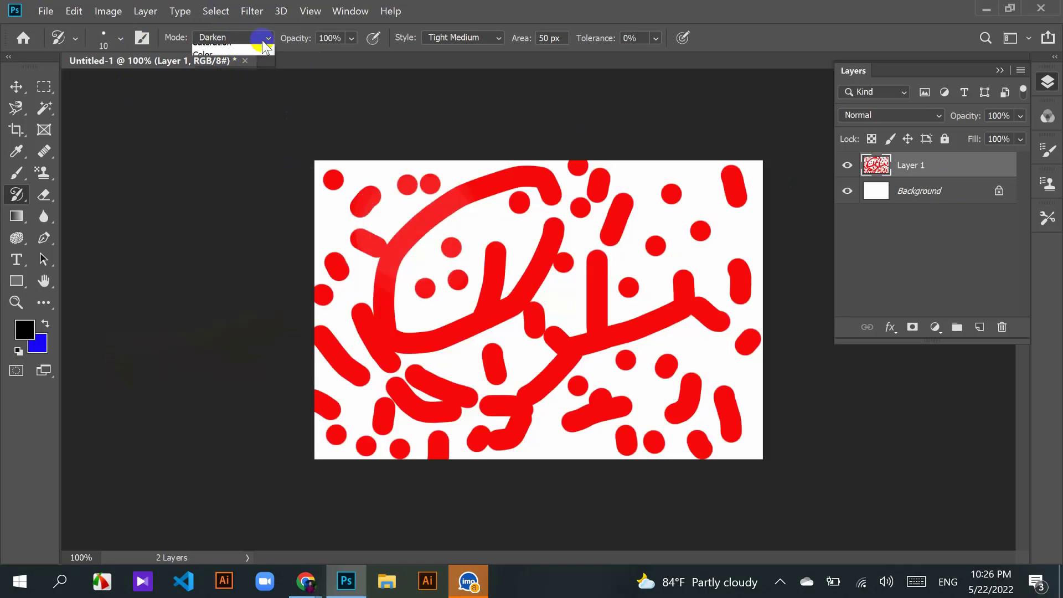
{"action": "left_click", "coordinate": [201, 112]}
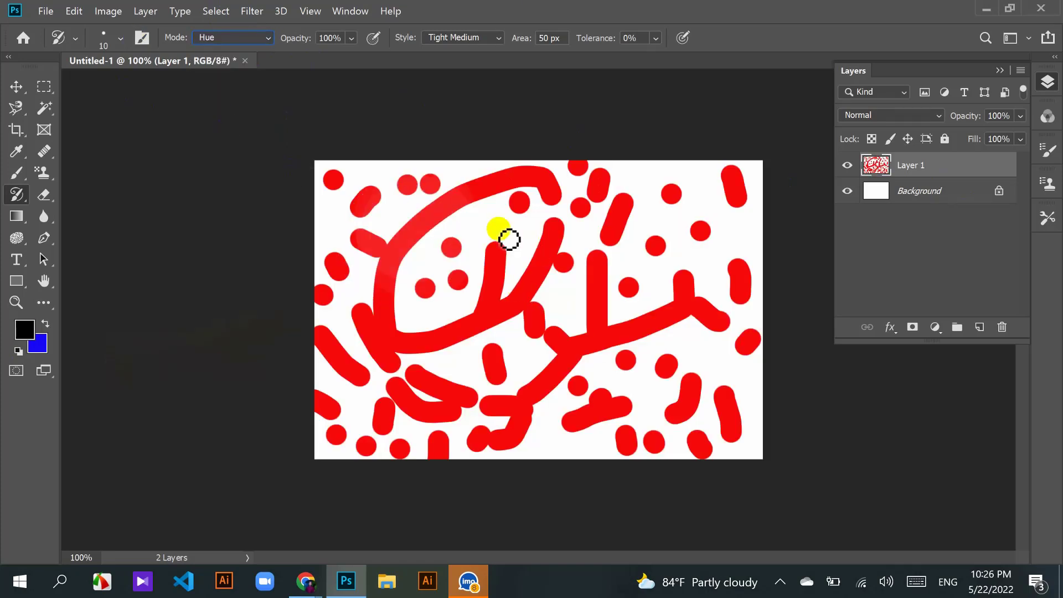
{"action": "mouse_move", "coordinate": [412, 206]}
{"action": "left_mouse_down"}
{"action": "mouse_move", "coordinate": [633, 404]}
{"action": "mouse_move", "coordinate": [647, 292]}
{"action": "mouse_move", "coordinate": [614, 250]}
{"action": "mouse_move", "coordinate": [499, 301]}
{"action": "mouse_move", "coordinate": [381, 389]}
{"action": "mouse_move", "coordinate": [476, 343]}
{"action": "mouse_move", "coordinate": [473, 354]}
{"action": "mouse_move", "coordinate": [524, 334]}
{"action": "mouse_move", "coordinate": [595, 270]}
{"action": "left_mouse_up"}
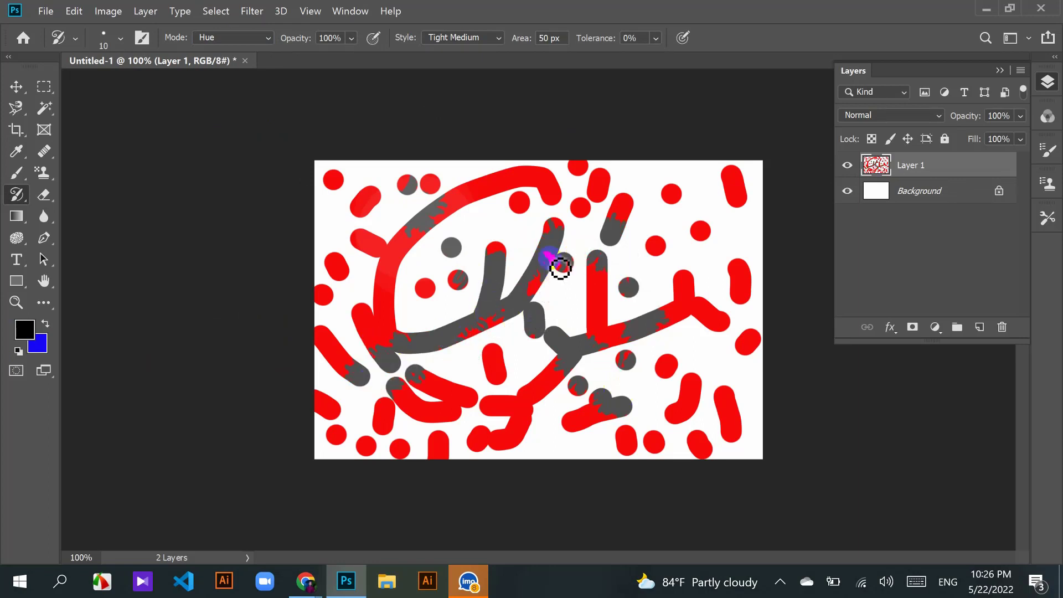
Step: Hide the Background layer, paint over the upper centre of Layer 1 again in Hue mode, and undo the Hue strokes
{"action": "left_click", "coordinate": [849, 192]}
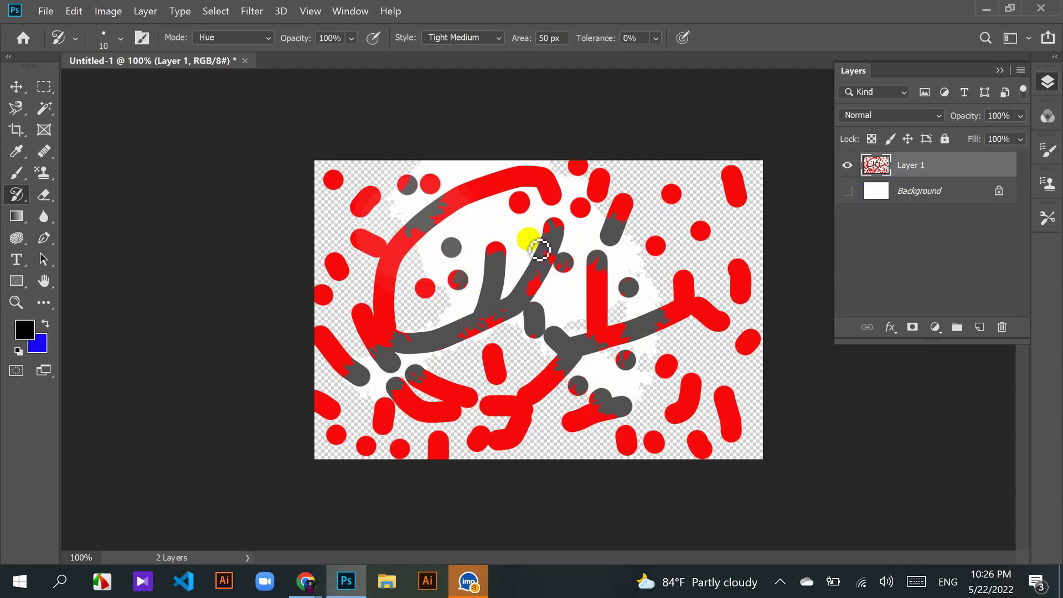
{"action": "mouse_move", "coordinate": [545, 180]}
{"action": "left_mouse_down"}
{"action": "mouse_move", "coordinate": [517, 166]}
{"action": "mouse_move", "coordinate": [440, 224]}
{"action": "mouse_move", "coordinate": [443, 214]}
{"action": "mouse_move", "coordinate": [446, 225]}
{"action": "left_mouse_up"}
{"action": "left_click", "coordinate": [570, 263]}
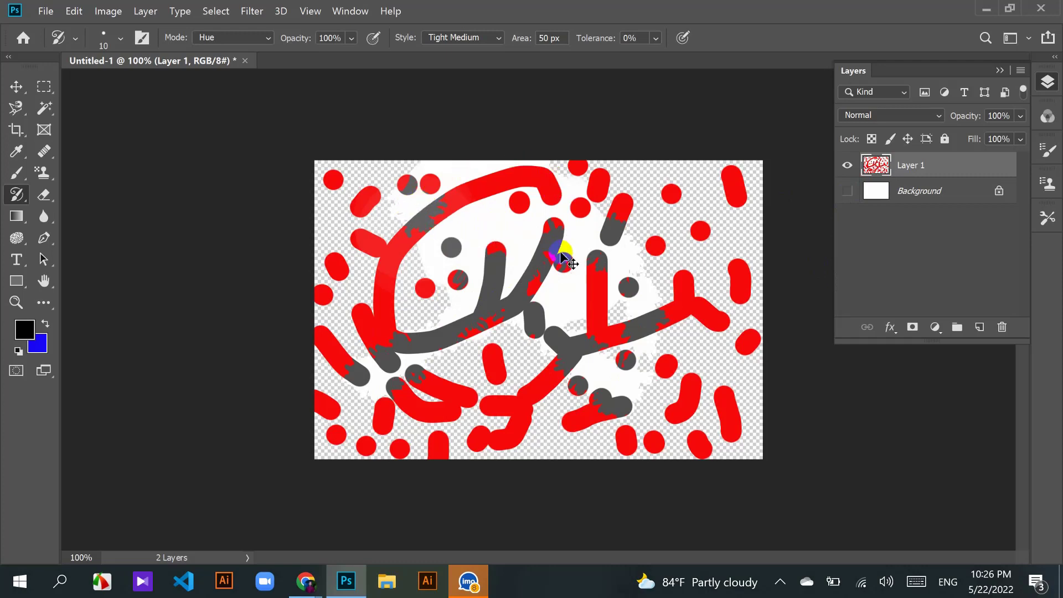
{"action": "key", "text": "ctrl+z"}
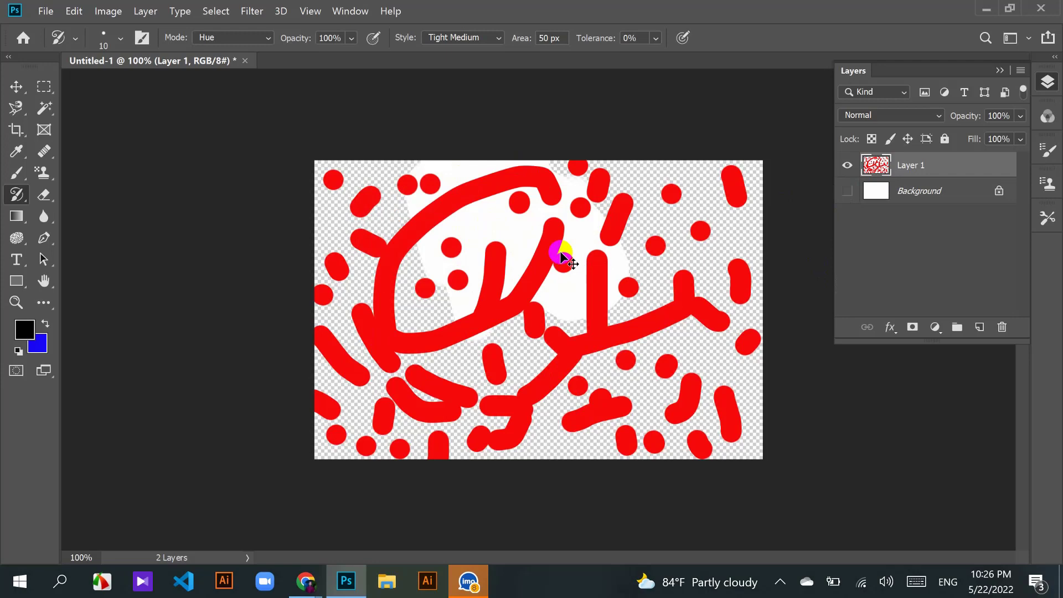
Step: Show the Background layer again and set the brush mode to Normal
{"action": "left_click", "coordinate": [847, 191]}
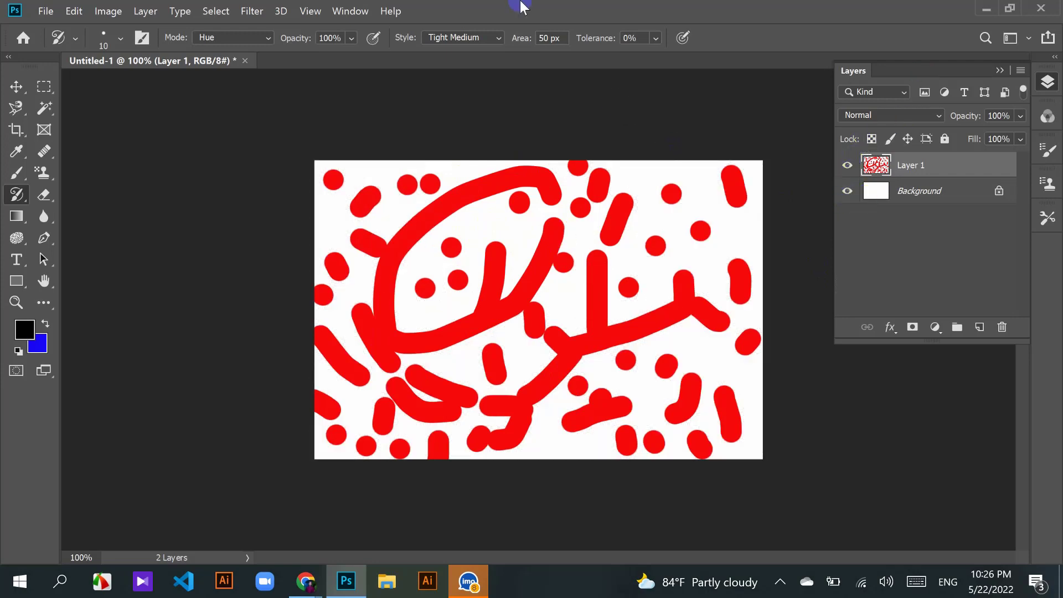
{"action": "left_click", "coordinate": [269, 37]}
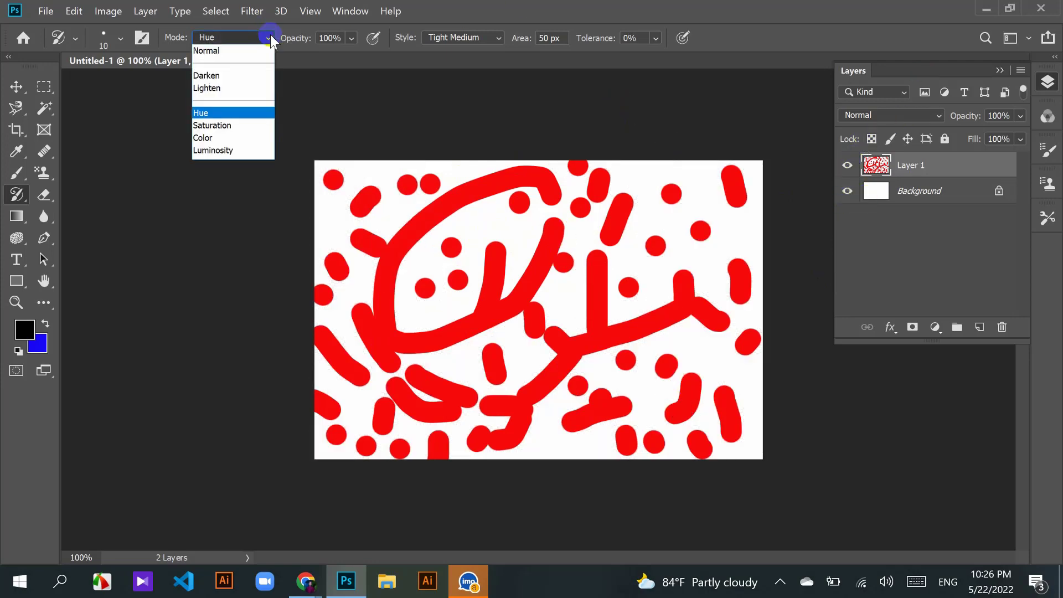
{"action": "left_click", "coordinate": [254, 49]}
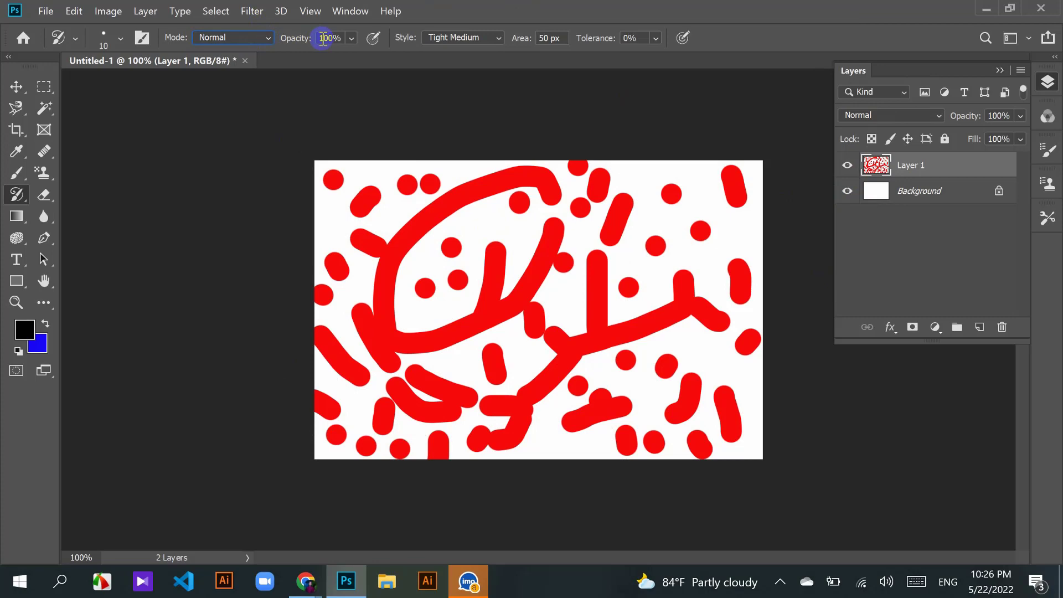
Step: Try test strokes over the upper-left red curve at 40% and 21% brush opacity, undoing each one
{"action": "left_click", "coordinate": [351, 38]}
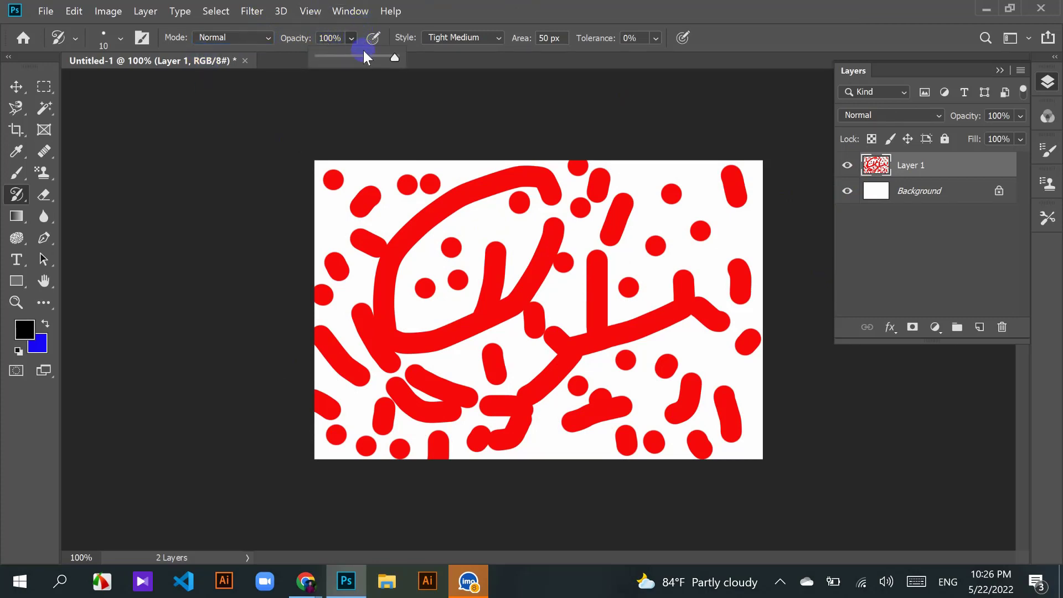
{"action": "left_click_drag", "start_coordinate": [364, 56], "coordinate": [349, 55]}
{"action": "mouse_move", "coordinate": [432, 205]}
{"action": "left_mouse_down"}
{"action": "mouse_move", "coordinate": [467, 217]}
{"action": "mouse_move", "coordinate": [468, 208]}
{"action": "mouse_move", "coordinate": [505, 301]}
{"action": "mouse_move", "coordinate": [566, 344]}
{"action": "mouse_move", "coordinate": [585, 396]}
{"action": "mouse_move", "coordinate": [544, 431]}
{"action": "mouse_move", "coordinate": [471, 414]}
{"action": "mouse_move", "coordinate": [413, 300]}
{"action": "mouse_move", "coordinate": [395, 218]}
{"action": "mouse_move", "coordinate": [386, 283]}
{"action": "mouse_move", "coordinate": [404, 296]}
{"action": "left_mouse_up"}
{"action": "key", "text": "ctrl+z"}
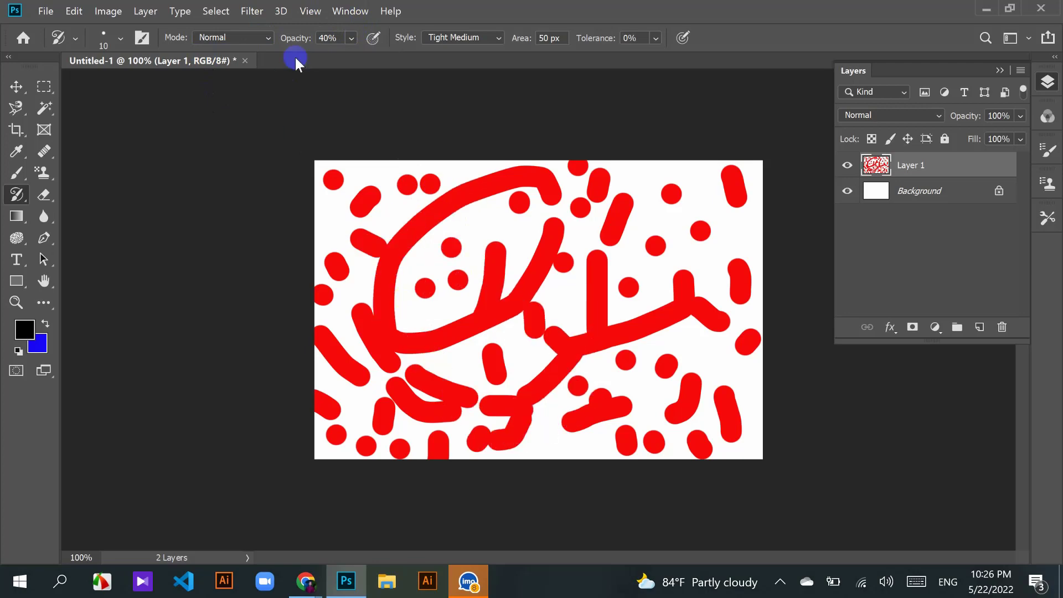
{"action": "left_click", "coordinate": [351, 37]}
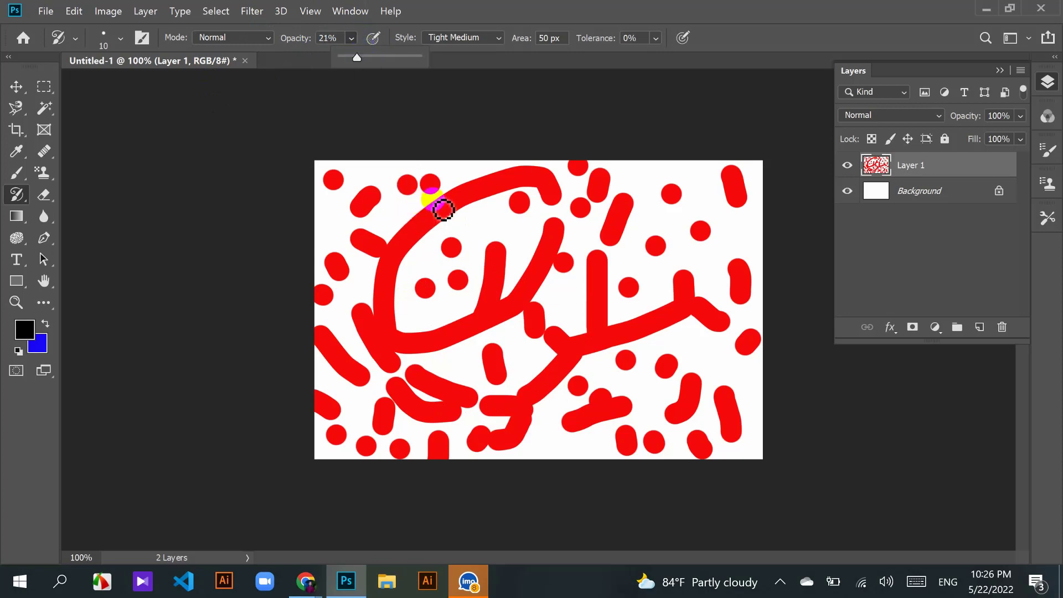
{"action": "mouse_move", "coordinate": [439, 209]}
{"action": "left_mouse_down"}
{"action": "mouse_move", "coordinate": [393, 270]}
{"action": "mouse_move", "coordinate": [377, 349]}
{"action": "mouse_move", "coordinate": [405, 395]}
{"action": "mouse_move", "coordinate": [429, 409]}
{"action": "mouse_move", "coordinate": [395, 319]}
{"action": "mouse_move", "coordinate": [393, 233]}
{"action": "mouse_move", "coordinate": [413, 356]}
{"action": "mouse_move", "coordinate": [423, 292]}
{"action": "mouse_move", "coordinate": [407, 241]}
{"action": "mouse_move", "coordinate": [443, 239]}
{"action": "left_mouse_up"}
{"action": "key", "text": "ctrl+z"}
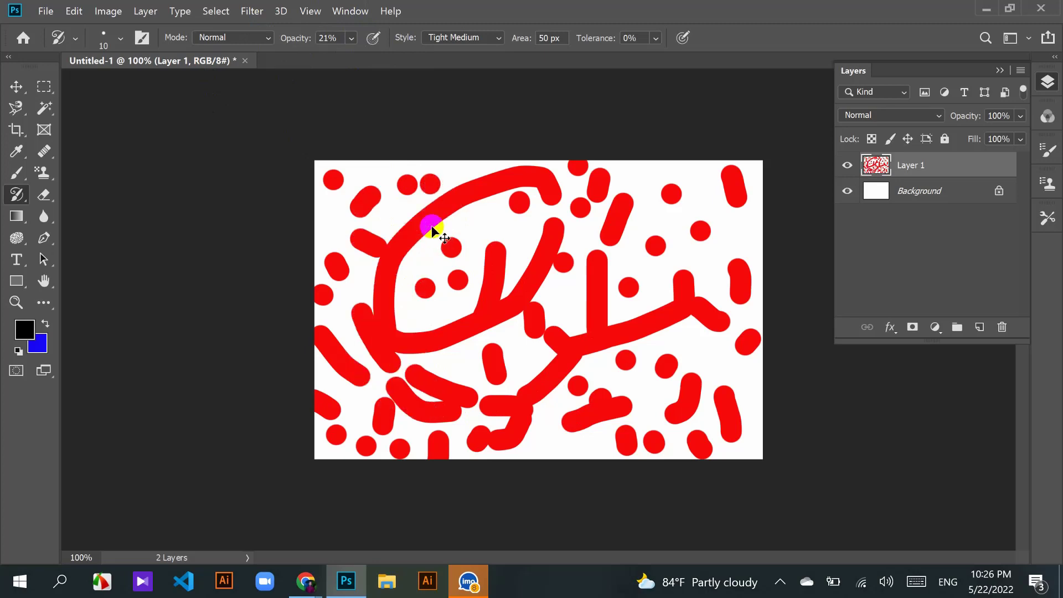
Step: Set the brush opacity to 100%, paint a long curved test stroke over the red drawing, and undo it
{"action": "left_click", "coordinate": [350, 38]}
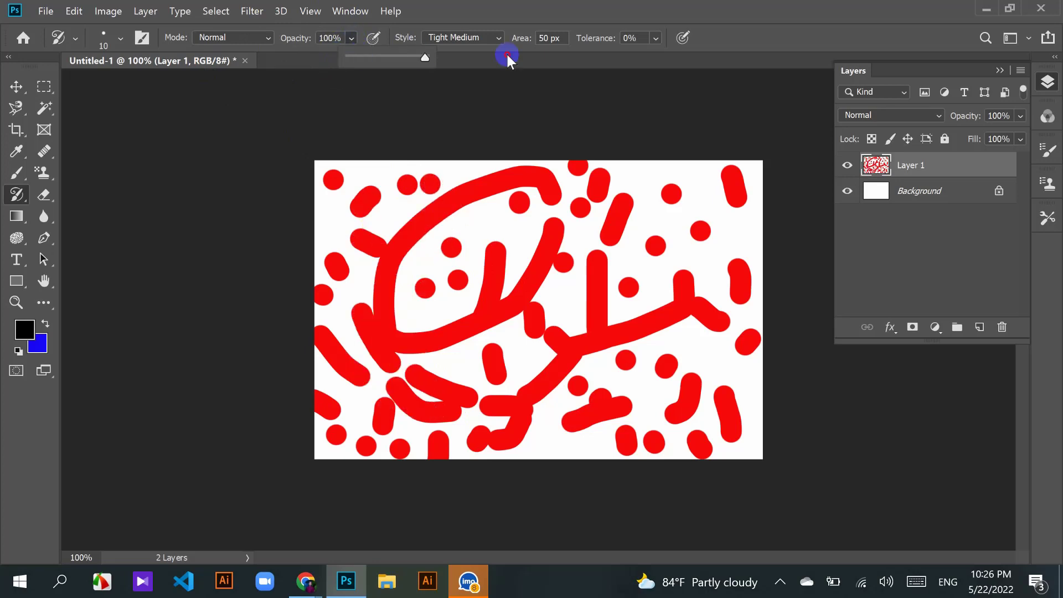
{"action": "mouse_move", "coordinate": [451, 177]}
{"action": "left_mouse_down"}
{"action": "mouse_move", "coordinate": [394, 263]}
{"action": "mouse_move", "coordinate": [394, 414]}
{"action": "mouse_move", "coordinate": [416, 455]}
{"action": "mouse_move", "coordinate": [519, 432]}
{"action": "mouse_move", "coordinate": [660, 321]}
{"action": "left_mouse_up"}
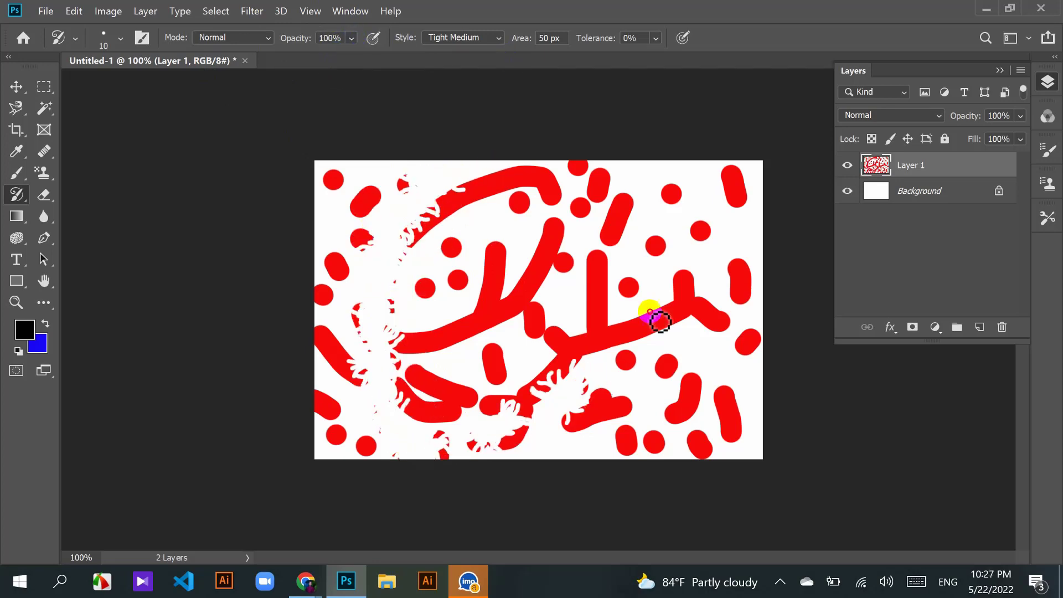
{"action": "key", "text": "ctrl+z"}
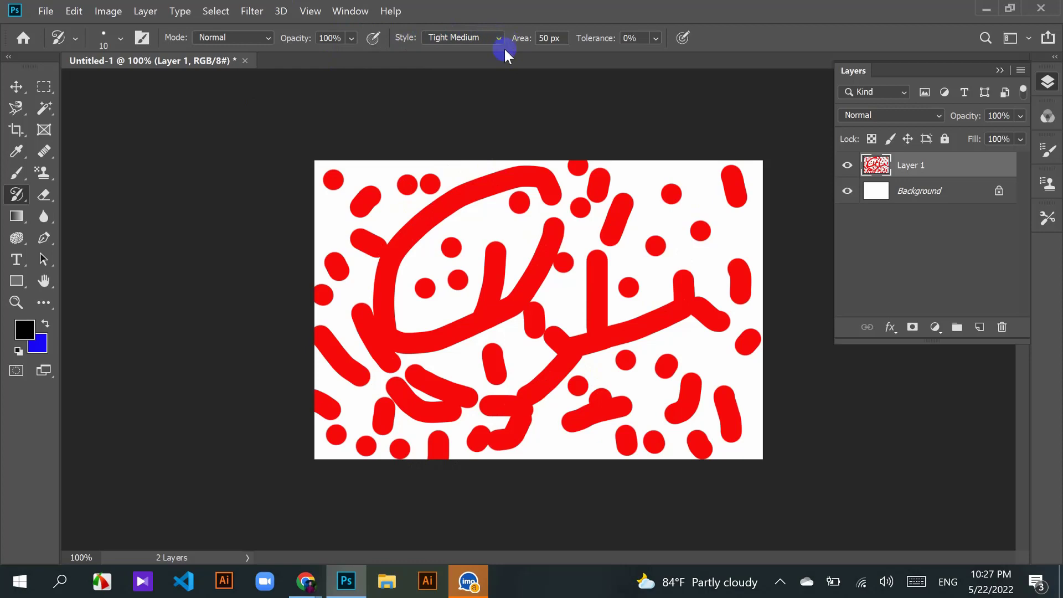
Step: Set the foreground color to red fc0101 and fill Layer 1 with it
{"action": "left_click", "coordinate": [24, 330]}
{"action": "mouse_move", "coordinate": [289, 193]}
{"action": "left_mouse_down"}
{"action": "mouse_move", "coordinate": [284, 185]}
{"action": "mouse_move", "coordinate": [303, 185]}
{"action": "left_mouse_up"}
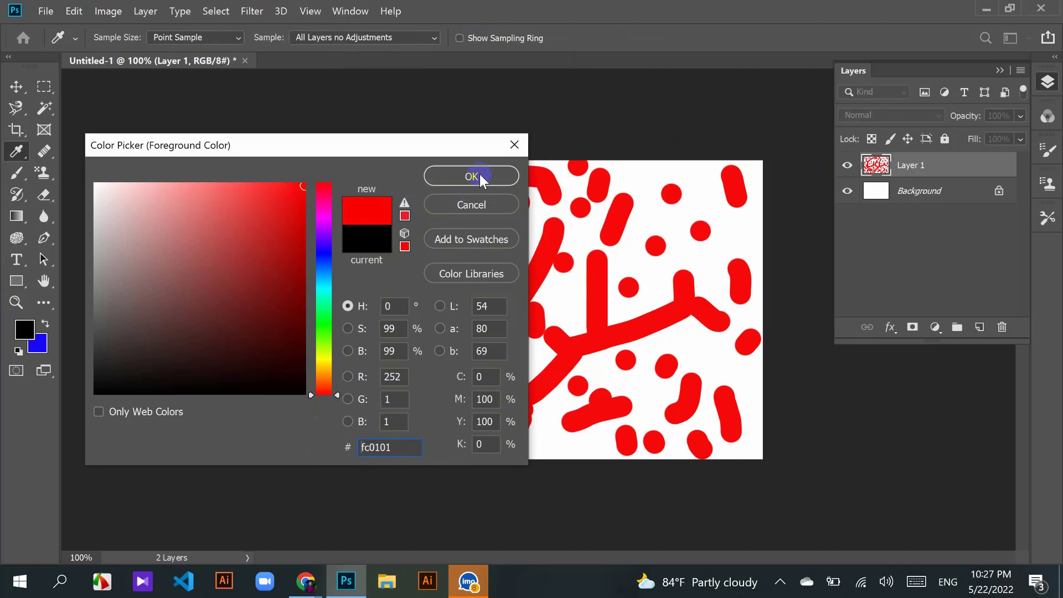
{"action": "left_click", "coordinate": [479, 173]}
{"action": "key", "text": "alt+BackSpace"}
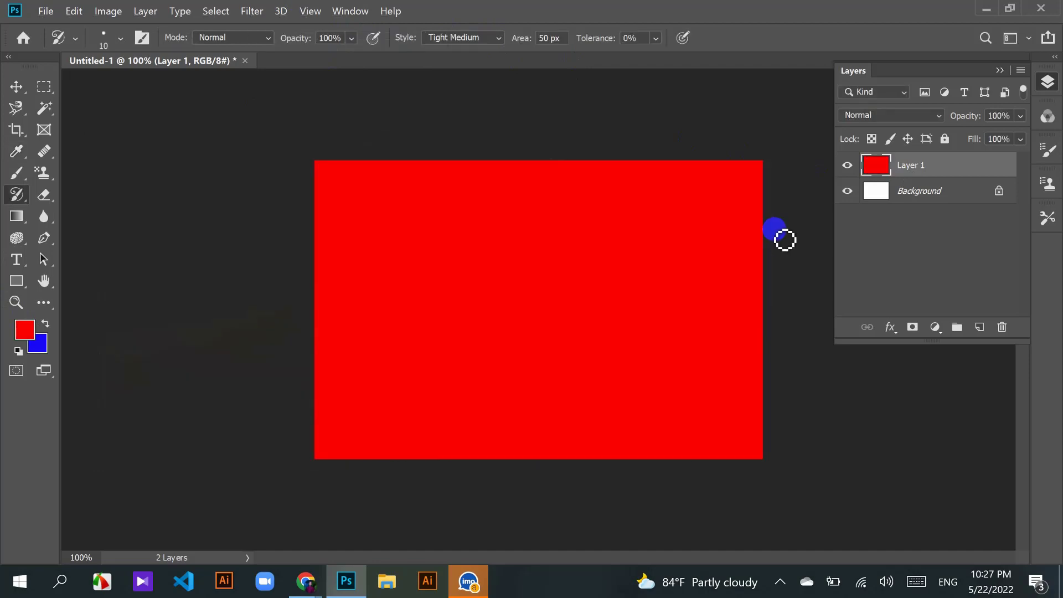
Step: Paint a Tight Medium sample in the upper left-centre of the red layer and a Tight Short sample beside it
{"action": "left_click", "coordinate": [475, 258]}
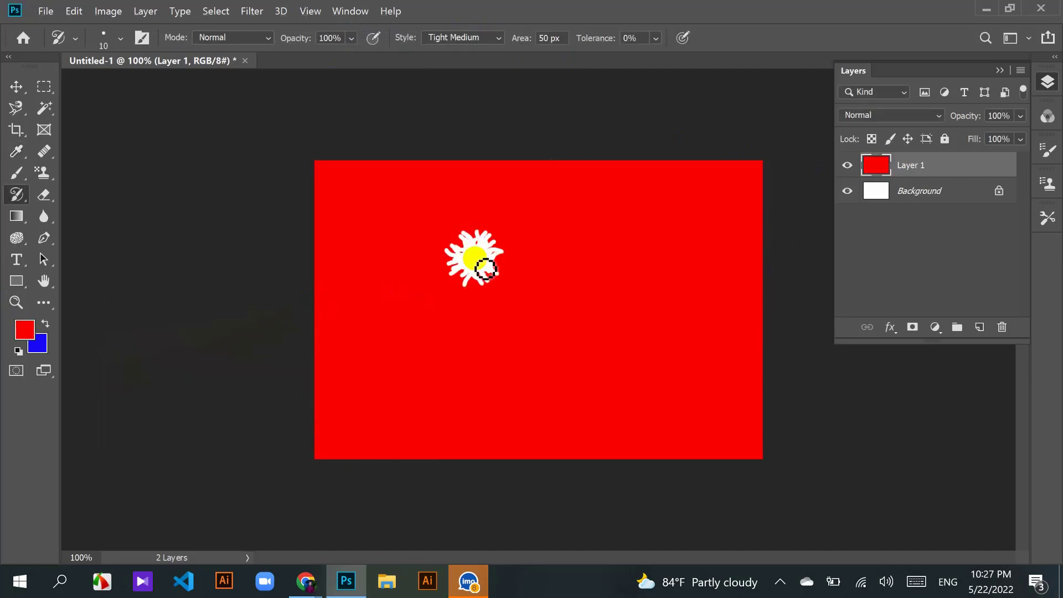
{"action": "left_click", "coordinate": [480, 37]}
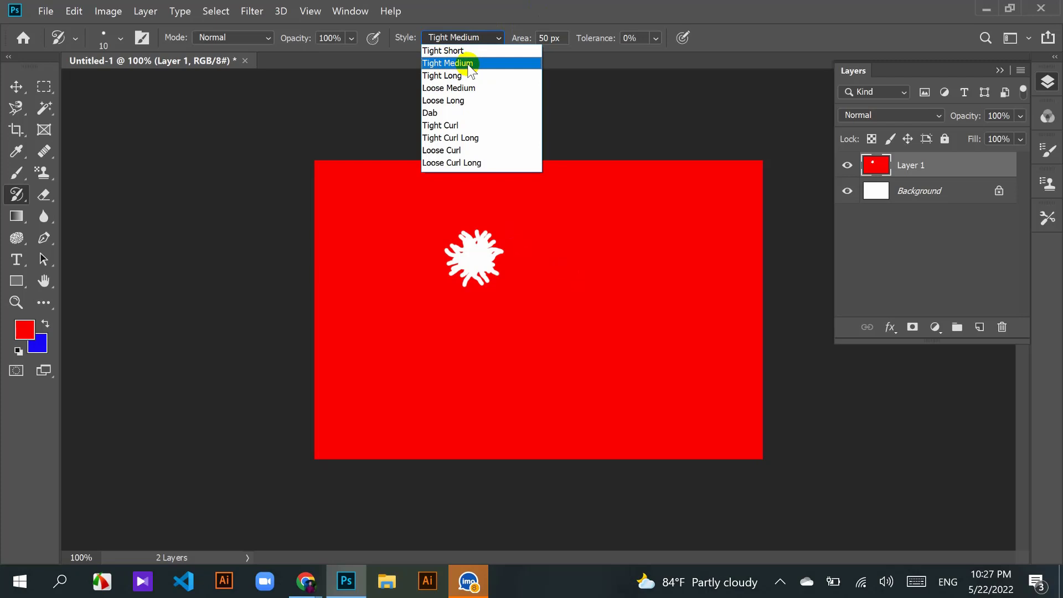
{"action": "left_click", "coordinate": [446, 53]}
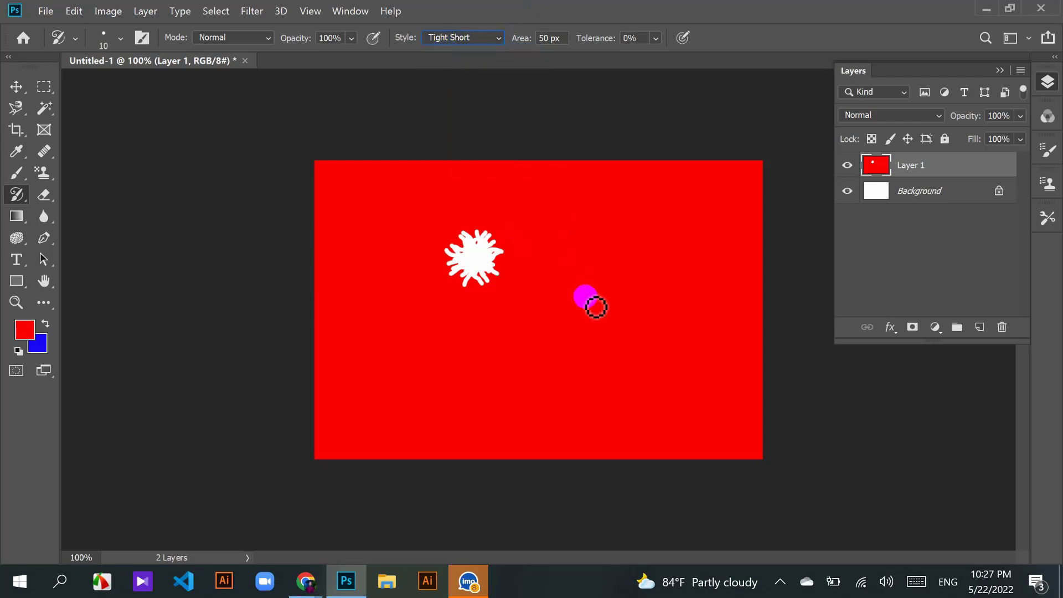
{"action": "left_click", "coordinate": [576, 254]}
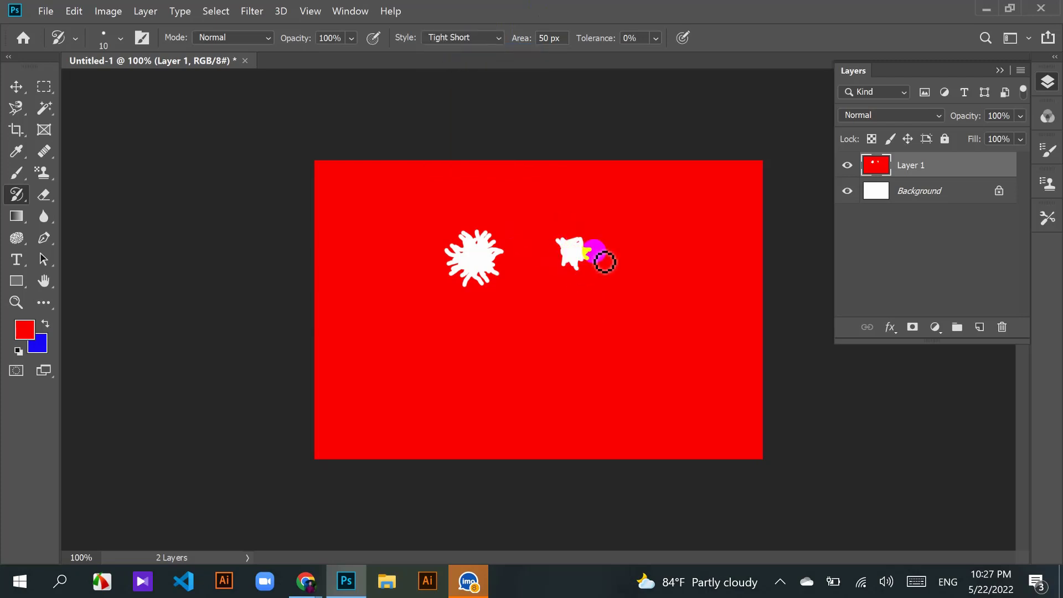
Step: Paint a Tight Long sample at the lower centre of the red layer and a Loose Medium sample on the upper right
{"action": "left_click", "coordinate": [497, 38]}
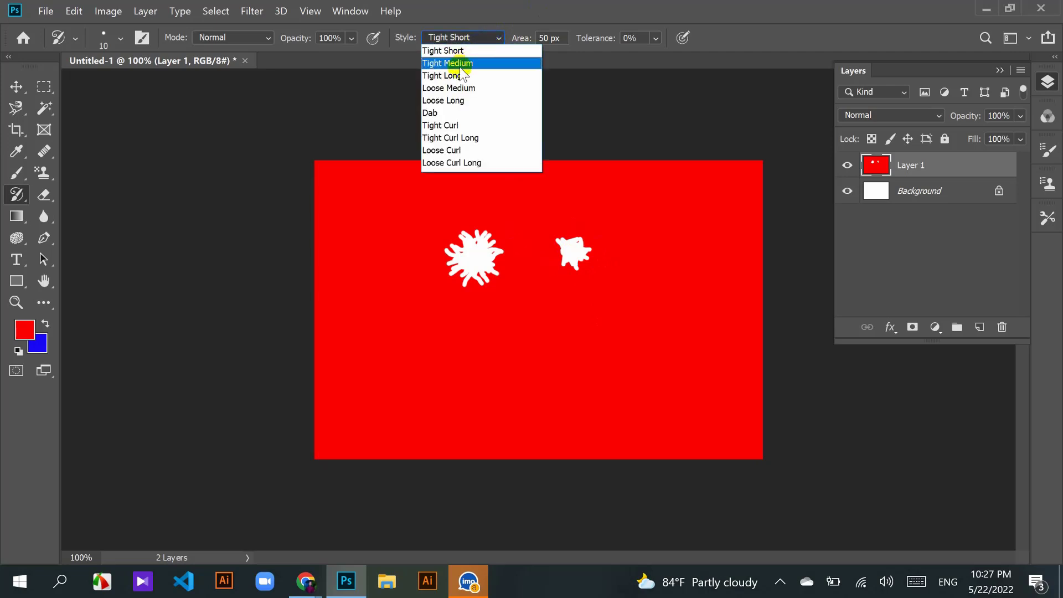
{"action": "left_click", "coordinate": [454, 72]}
{"action": "left_click_drag", "start_coordinate": [543, 331], "coordinate": [534, 351]}
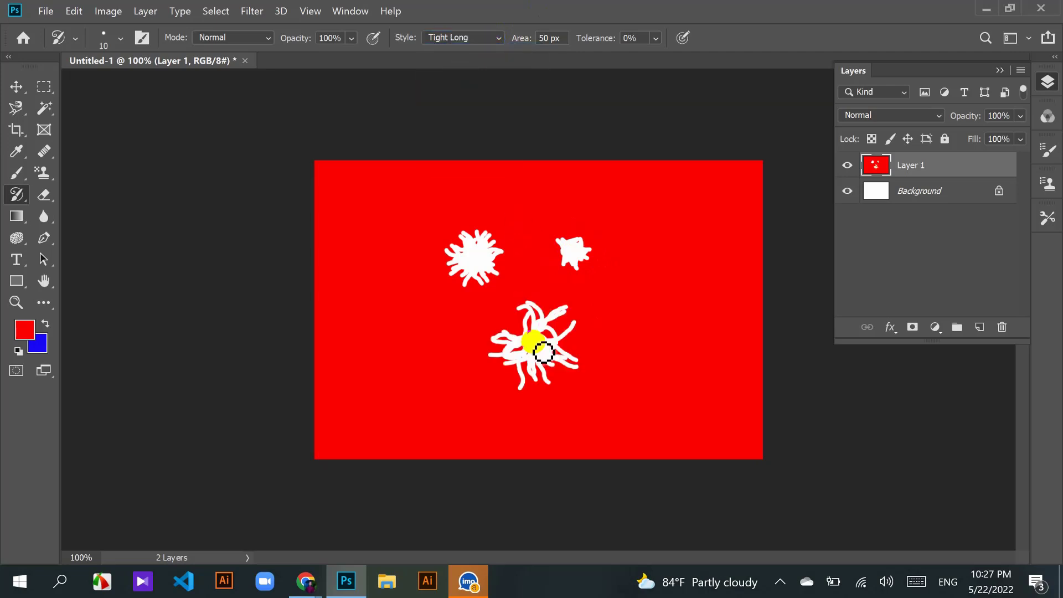
{"action": "left_click", "coordinate": [484, 38]}
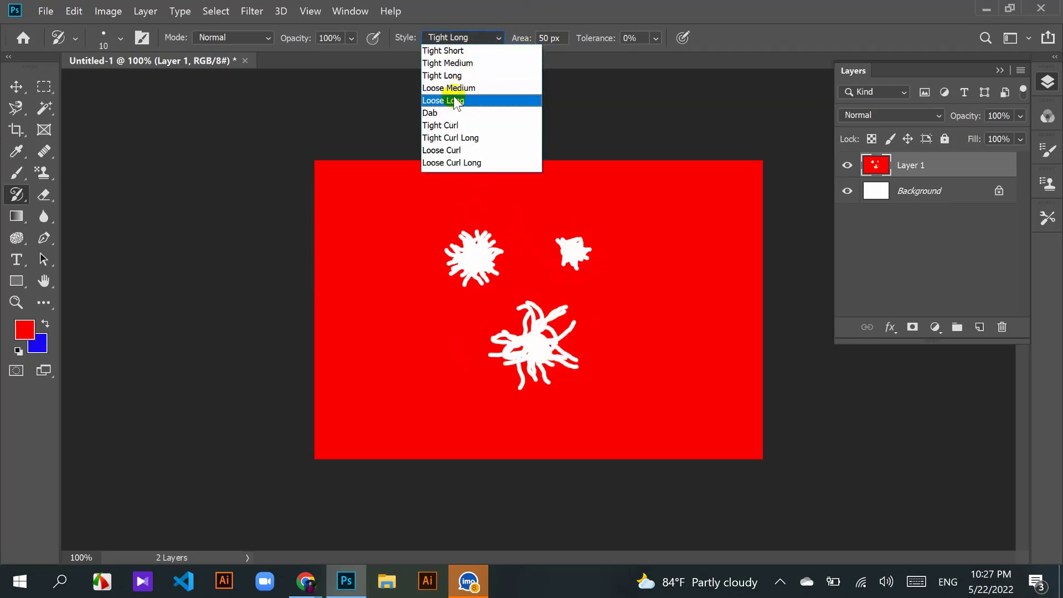
{"action": "left_click", "coordinate": [469, 89]}
{"action": "mouse_move", "coordinate": [630, 269]}
{"action": "left_mouse_down"}
{"action": "mouse_move", "coordinate": [657, 261]}
{"action": "mouse_move", "coordinate": [689, 283]}
{"action": "left_mouse_up"}
Step: Paint a Loose Long sample in the upper-left corner of the red layer and a Dab style sample below it
{"action": "left_click", "coordinate": [457, 30]}
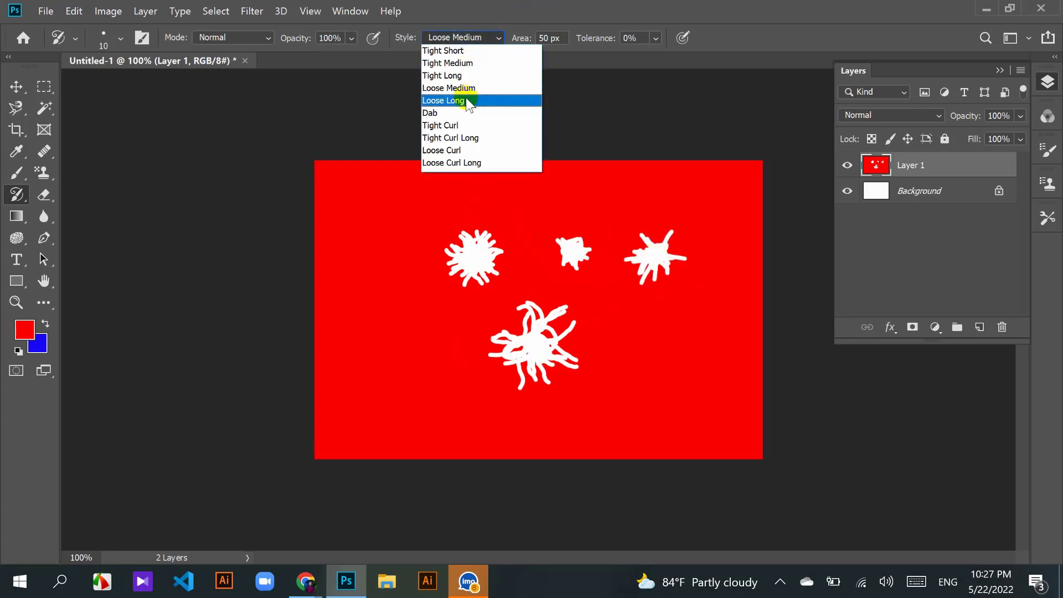
{"action": "left_click", "coordinate": [465, 100]}
{"action": "left_click_drag", "start_coordinate": [371, 212], "coordinate": [383, 224]}
{"action": "left_click", "coordinate": [491, 37]}
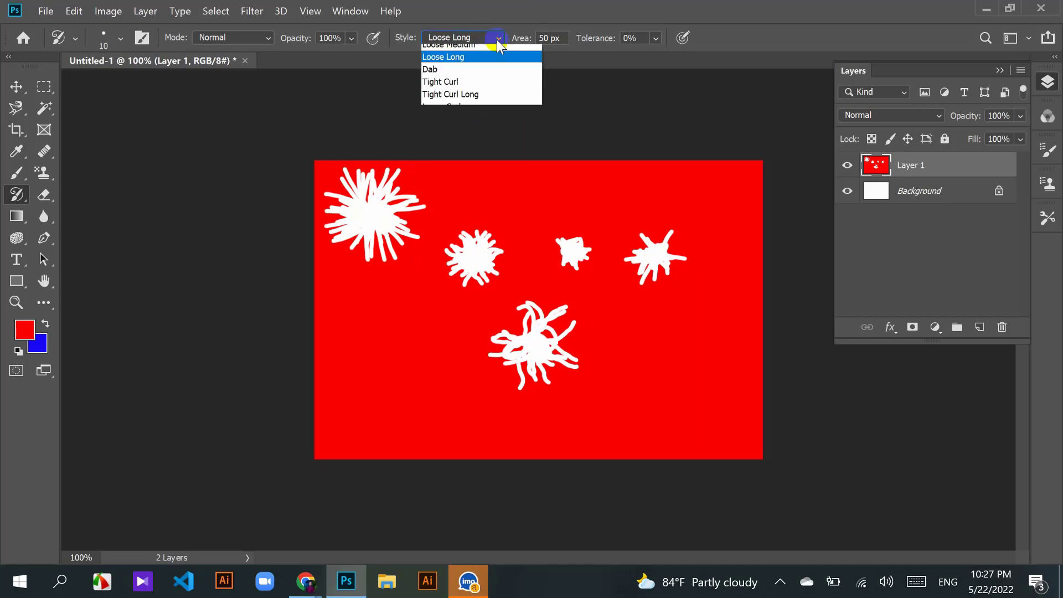
{"action": "left_click", "coordinate": [453, 113]}
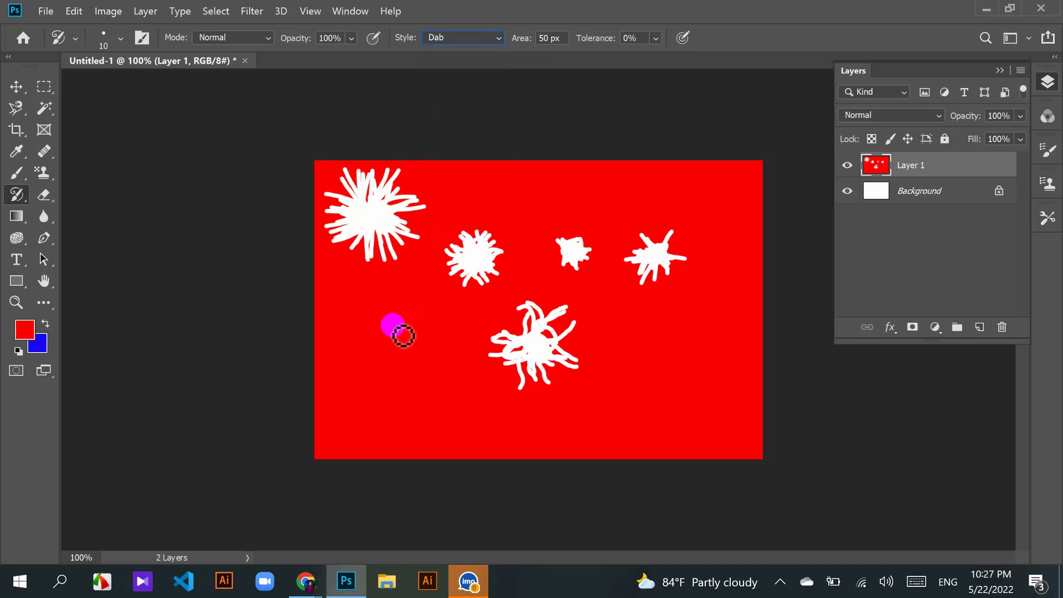
{"action": "left_click", "coordinate": [350, 294]}
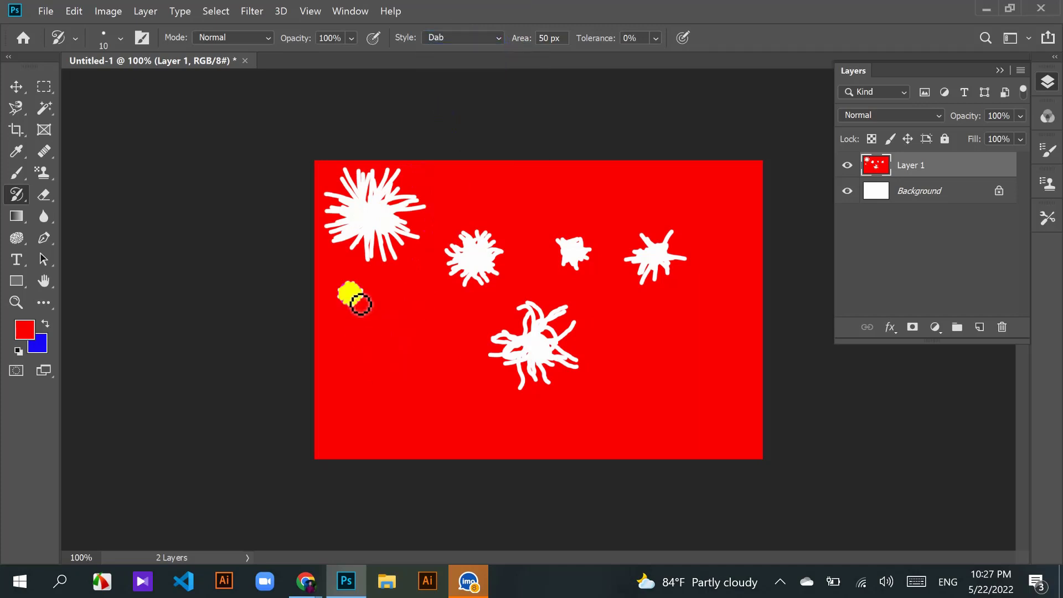
Step: Set the brush style to Tight Curl and paint a sample in the lower left of the red layer
{"action": "left_click", "coordinate": [499, 37]}
{"action": "left_click", "coordinate": [457, 125]}
{"action": "left_click", "coordinate": [403, 366]}
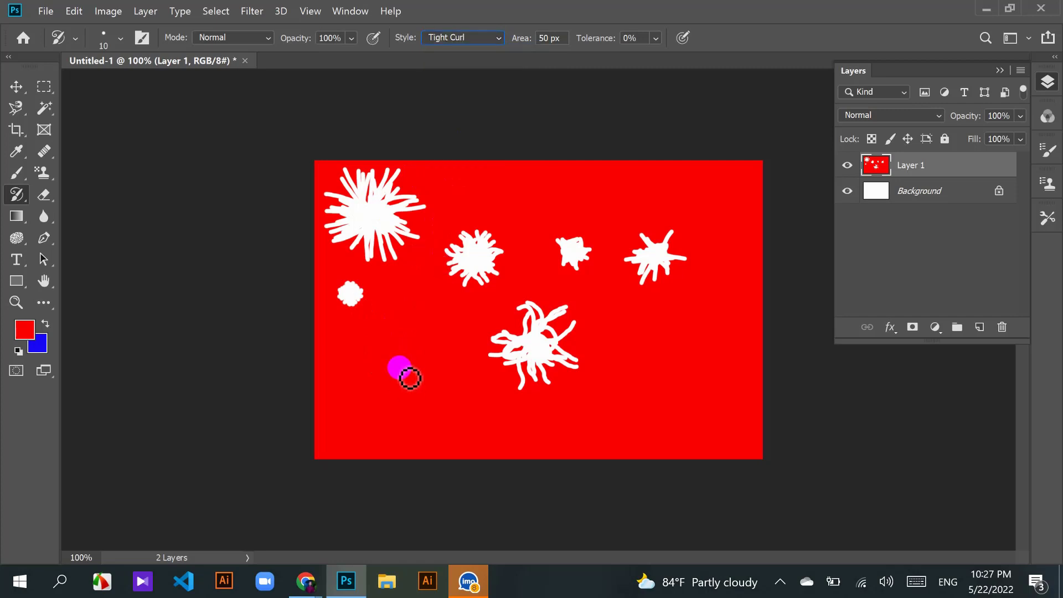
Step: Paint a Tight Curl Long sample at the lower left-centre of the red layer and a Loose Curl Long sample on the lower right
{"action": "left_click", "coordinate": [499, 38]}
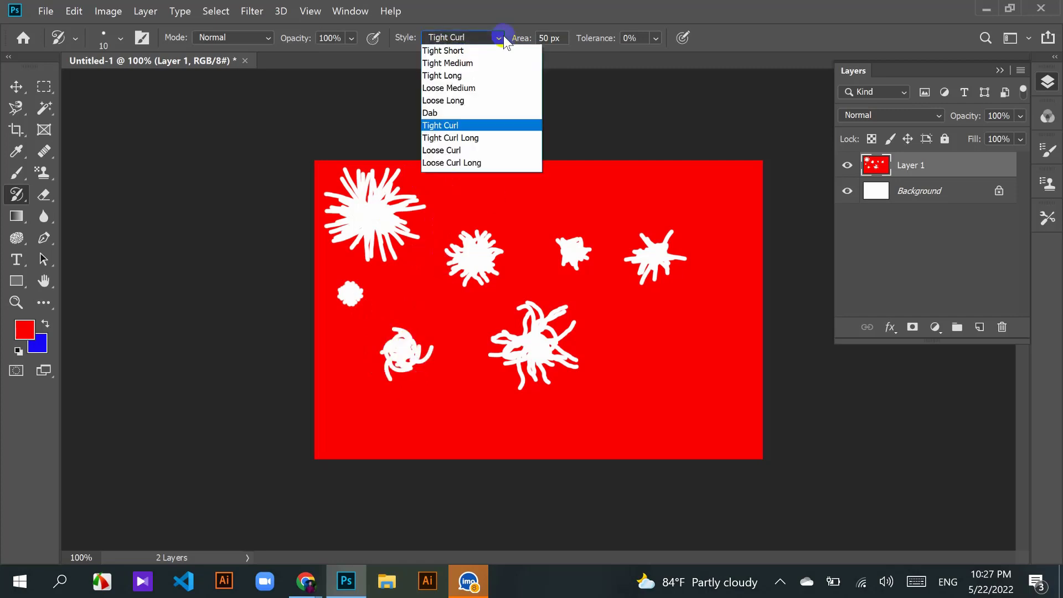
{"action": "left_click", "coordinate": [455, 139]}
{"action": "left_click", "coordinate": [455, 398]}
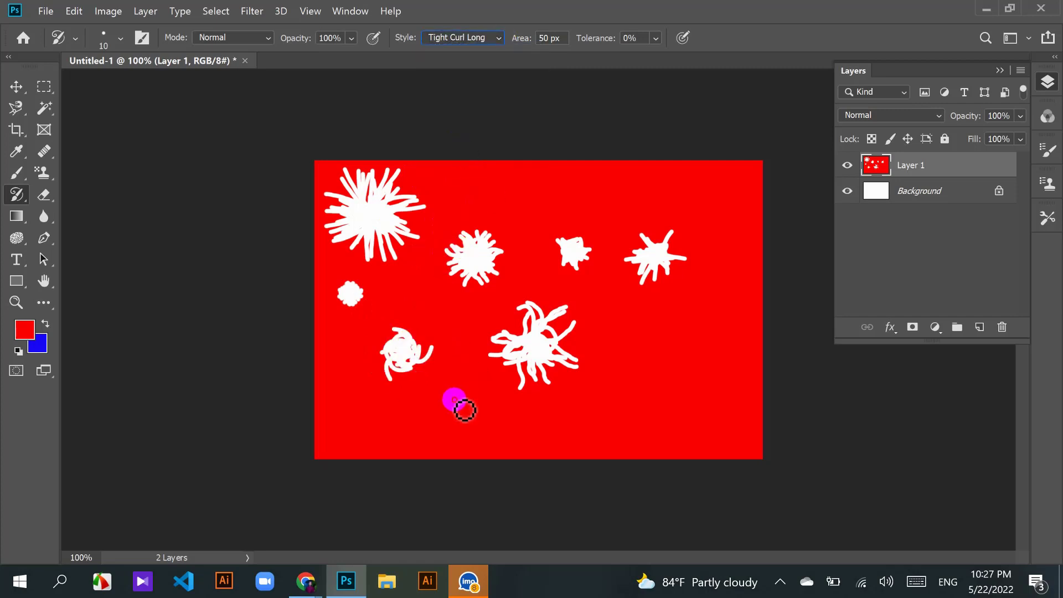
{"action": "left_click", "coordinate": [500, 38]}
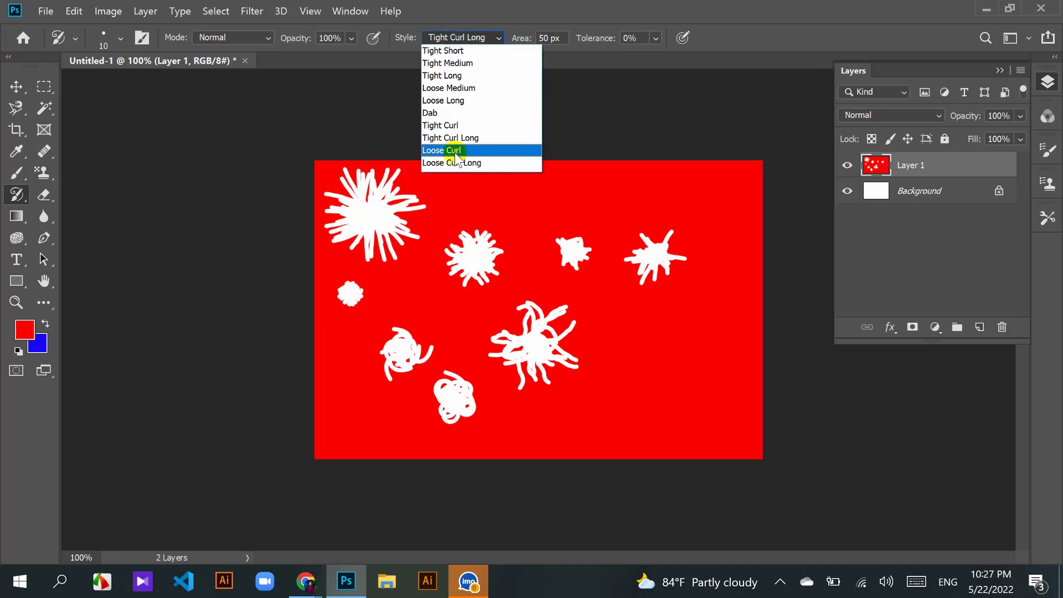
{"action": "left_click", "coordinate": [461, 161]}
{"action": "left_click", "coordinate": [662, 370]}
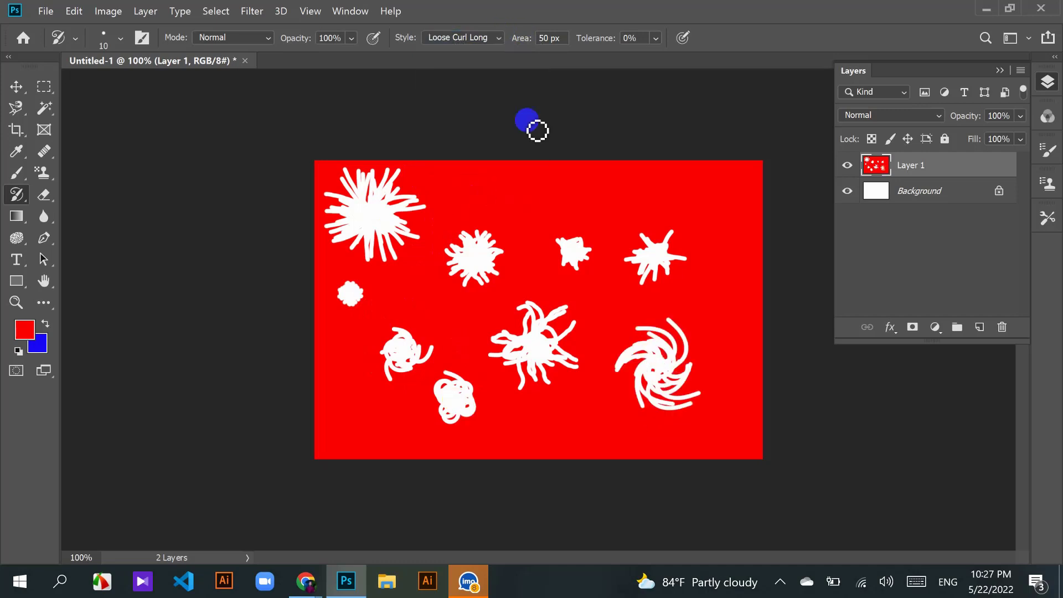
{"action": "left_click", "coordinate": [498, 38]}
{"action": "left_click", "coordinate": [497, 39]}
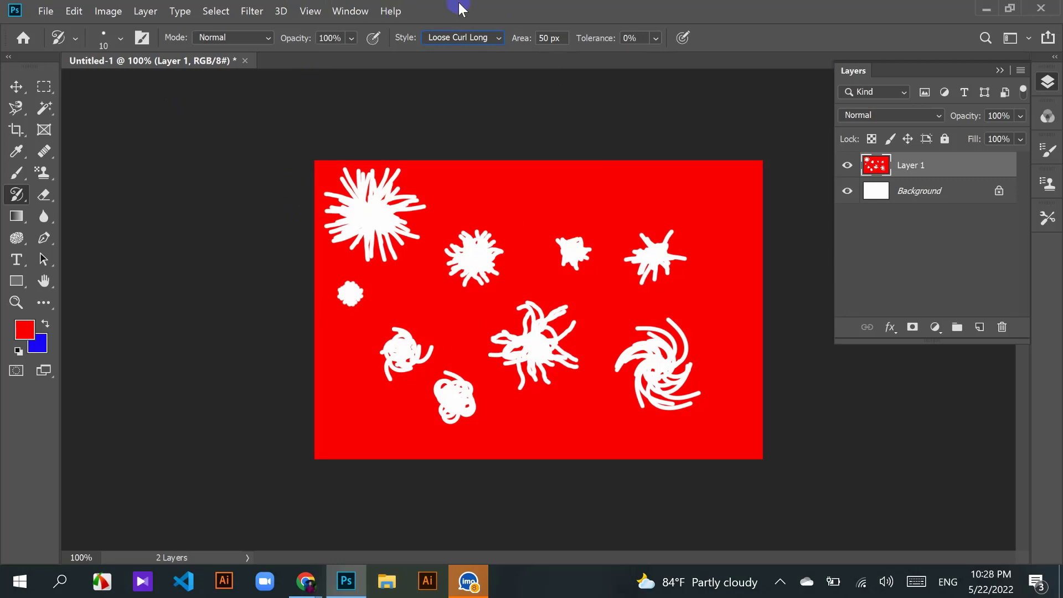
Step: Undo the painted style samples back to the first one in the upper left-centre of the red layer
{"action": "left_click_drag", "start_coordinate": [468, 166], "coordinate": [569, 221]}
{"action": "key", "text": "ctrl+z"}
{"action": "key", "text": "ctrl+z"}
{"action": "key", "text": "ctrl+z"}
{"action": "key", "text": "ctrl+z"}
{"action": "key", "text": "ctrl+z"}
{"action": "key", "text": "ctrl+z"}
{"action": "key", "text": "ctrl+z"}
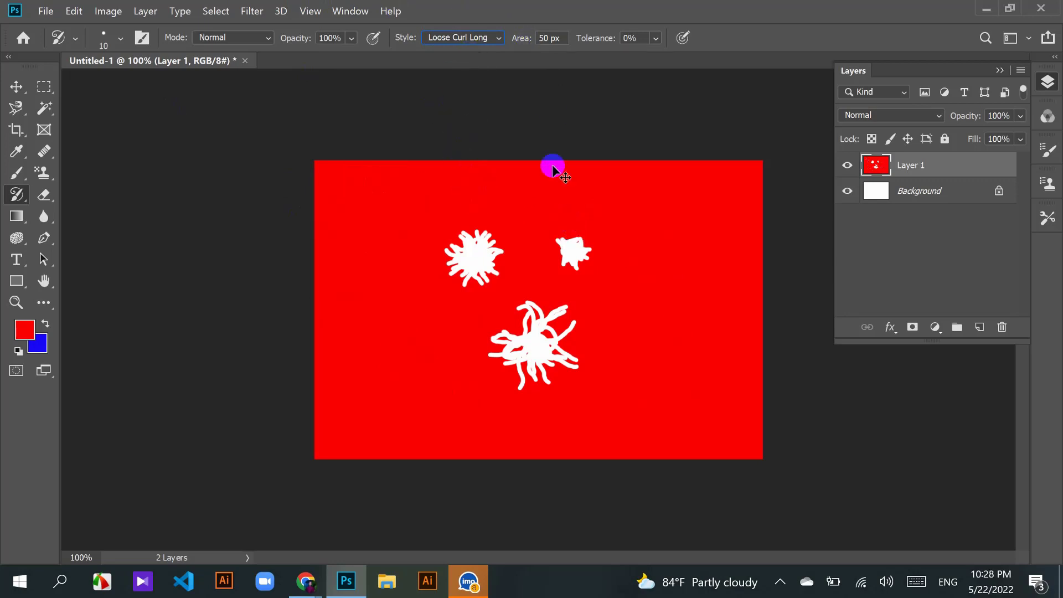
{"action": "key", "text": "ctrl+z"}
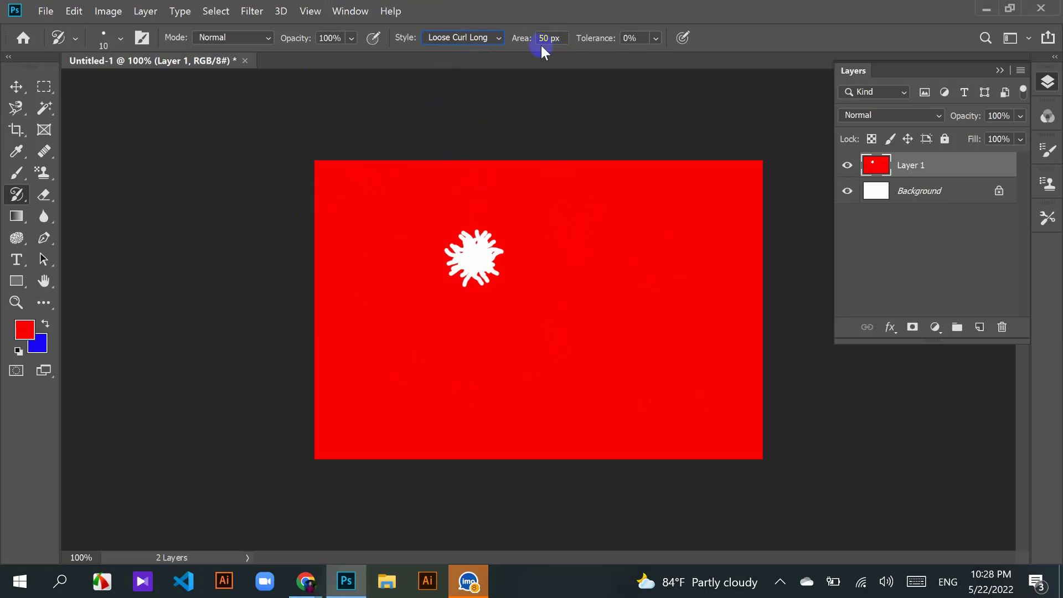
Step: Set the style to Tight Medium and paint a 50 px area sample at the upper right-centre and a 100 px area sample below
{"action": "left_click", "coordinate": [499, 36]}
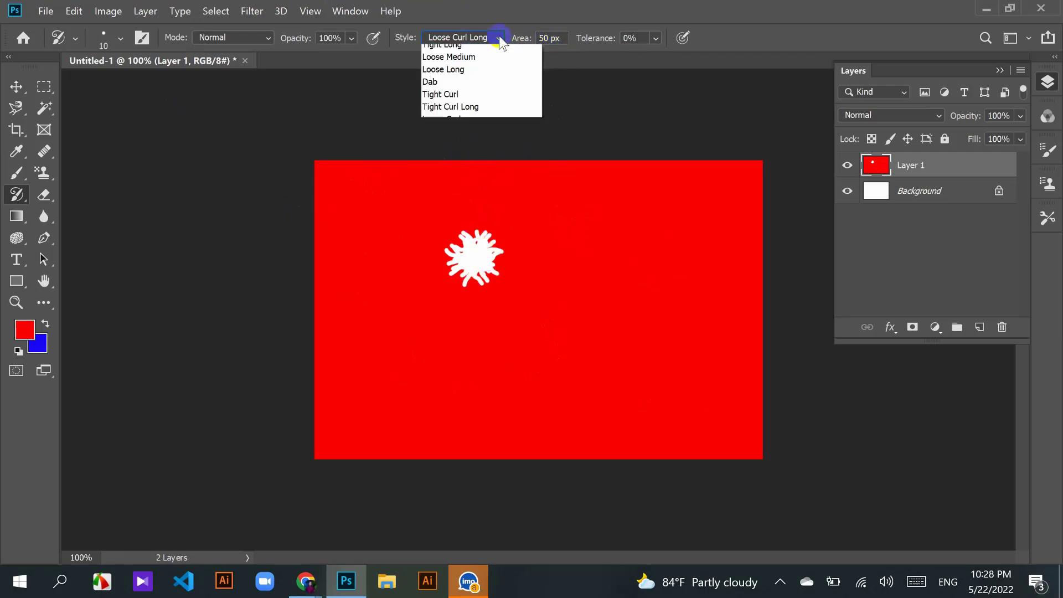
{"action": "left_click", "coordinate": [475, 57]}
{"action": "mouse_move", "coordinate": [600, 244]}
{"action": "left_mouse_down"}
{"action": "mouse_move", "coordinate": [612, 288]}
{"action": "mouse_move", "coordinate": [614, 256]}
{"action": "left_mouse_up"}
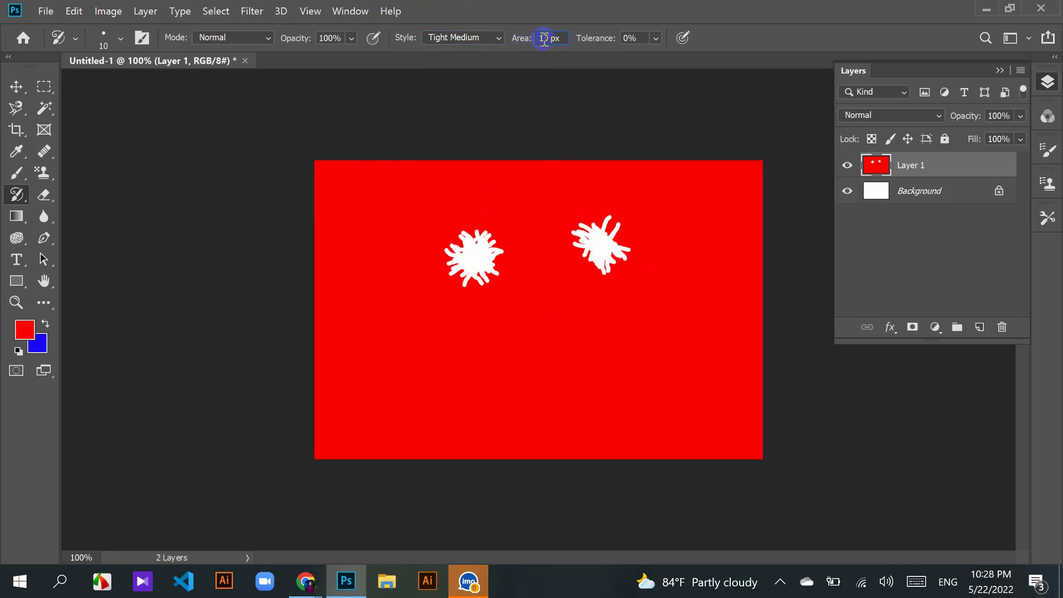
{"action": "mouse_move", "coordinate": [558, 355]}
{"action": "left_mouse_down"}
{"action": "mouse_move", "coordinate": [581, 376]}
{"action": "mouse_move", "coordinate": [540, 375]}
{"action": "left_mouse_up"}
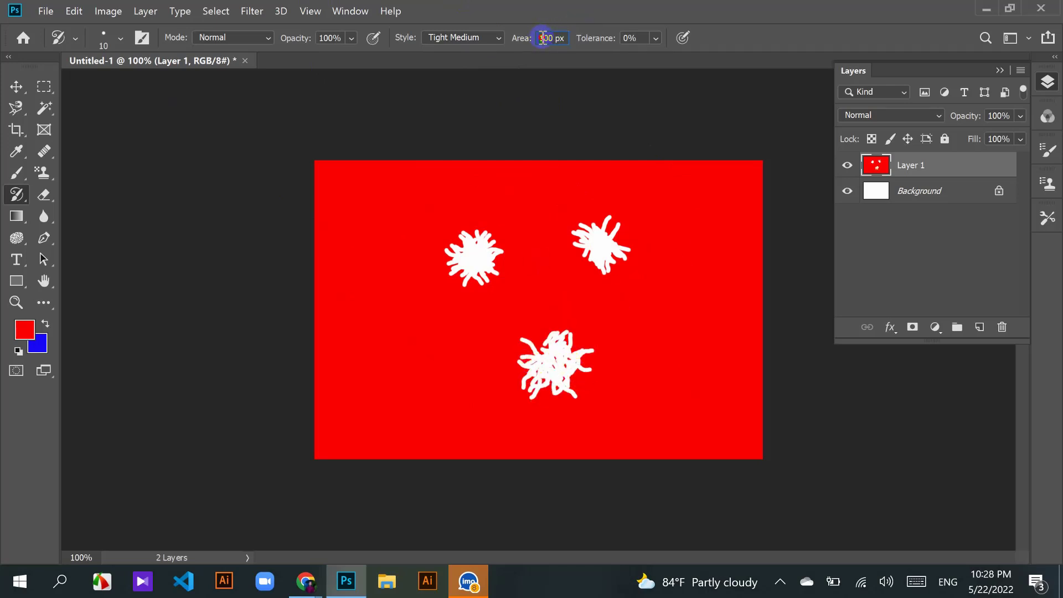
Step: Paint a sample with the area set to 200 px on the lower left and one with 400 px on the right
{"action": "type", "text": "2"}
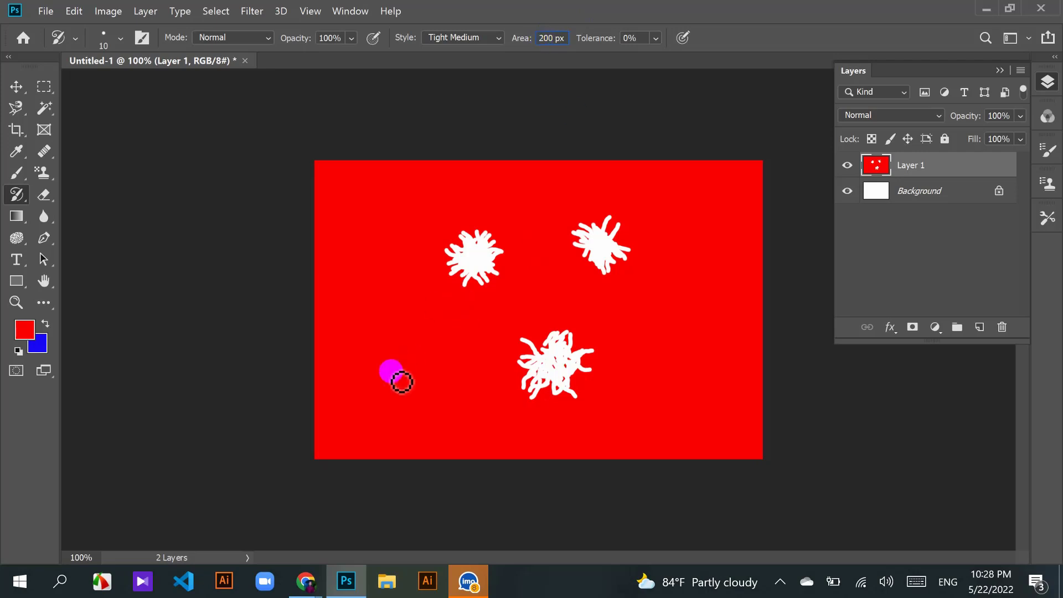
{"action": "mouse_move", "coordinate": [392, 373]}
{"action": "left_mouse_down"}
{"action": "mouse_move", "coordinate": [462, 367]}
{"action": "mouse_move", "coordinate": [443, 387]}
{"action": "mouse_move", "coordinate": [462, 369]}
{"action": "left_mouse_up"}
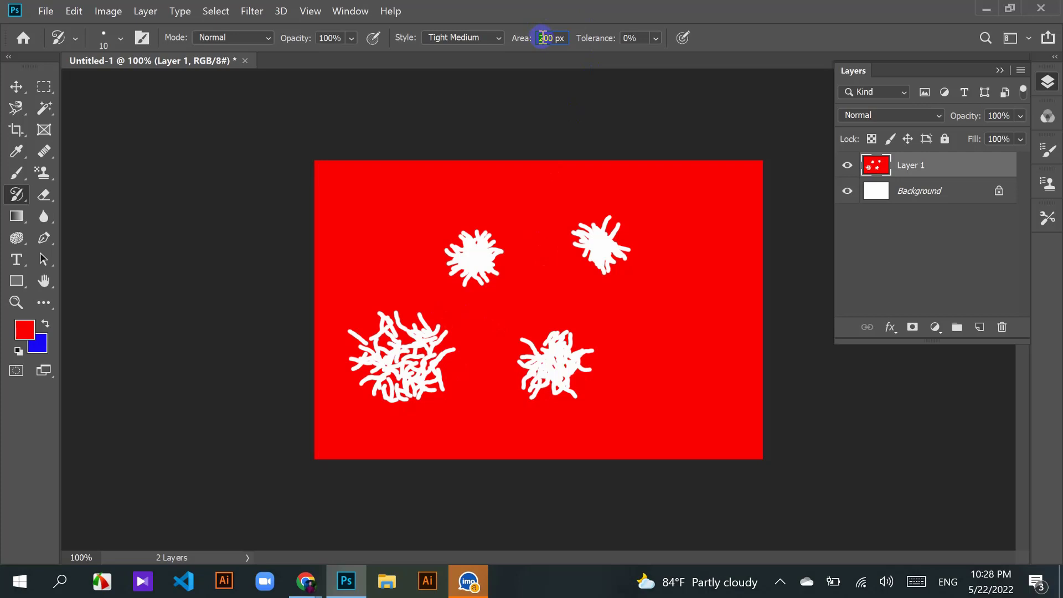
{"action": "type", "text": "4"}
{"action": "mouse_move", "coordinate": [686, 349]}
{"action": "left_mouse_down"}
{"action": "mouse_move", "coordinate": [696, 320]}
{"action": "mouse_move", "coordinate": [654, 315]}
{"action": "mouse_move", "coordinate": [647, 291]}
{"action": "mouse_move", "coordinate": [671, 273]}
{"action": "left_mouse_up"}
Step: Undo the area samples painted on the red layer
{"action": "key", "text": "ctrl+z"}
{"action": "key", "text": "ctrl+z"}
{"action": "key", "text": "ctrl+z"}
{"action": "key", "text": "ctrl+z"}
{"action": "key", "text": "ctrl+z"}
{"action": "key", "text": "ctrl+z"}
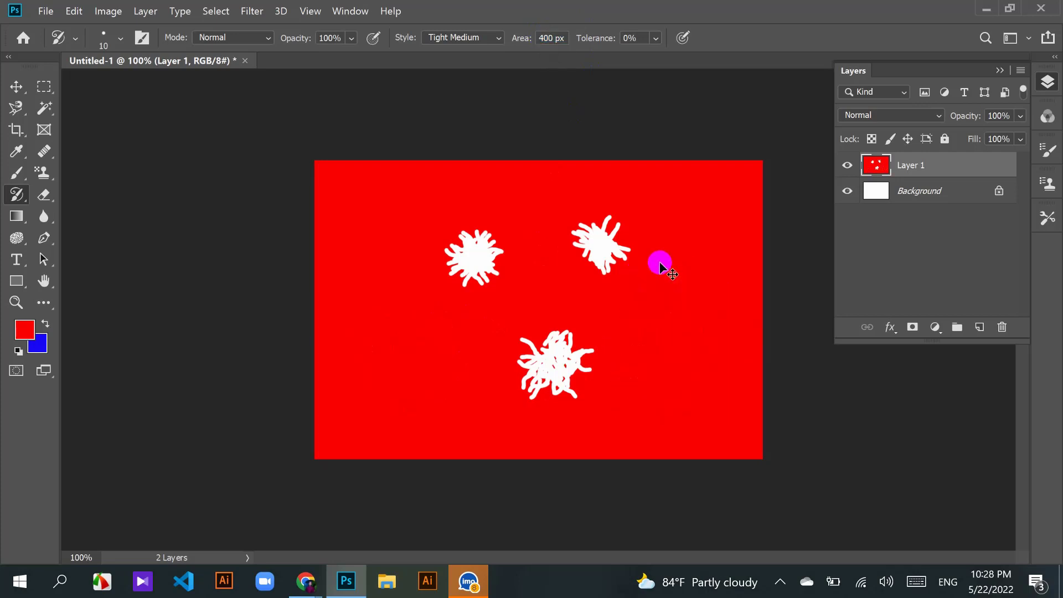
Step: Test a 400 px area sample and a 500 px area sample in the centre of the red layer, undoing each one
{"action": "mouse_move", "coordinate": [537, 291]}
{"action": "left_mouse_down"}
{"action": "mouse_move", "coordinate": [537, 303]}
{"action": "mouse_move", "coordinate": [505, 316]}
{"action": "left_mouse_up"}
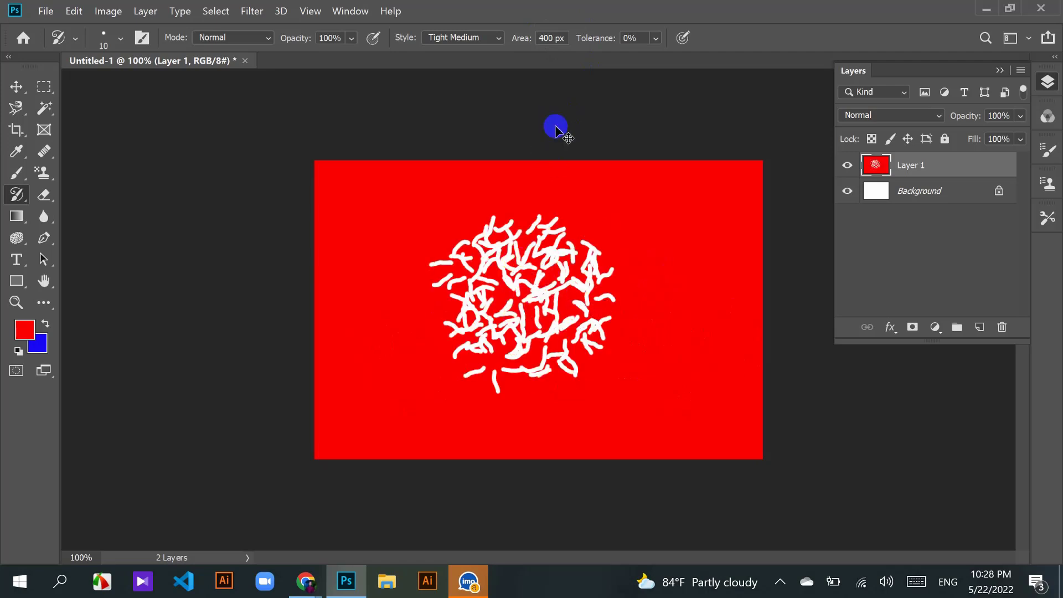
{"action": "key", "text": "ctrl+z"}
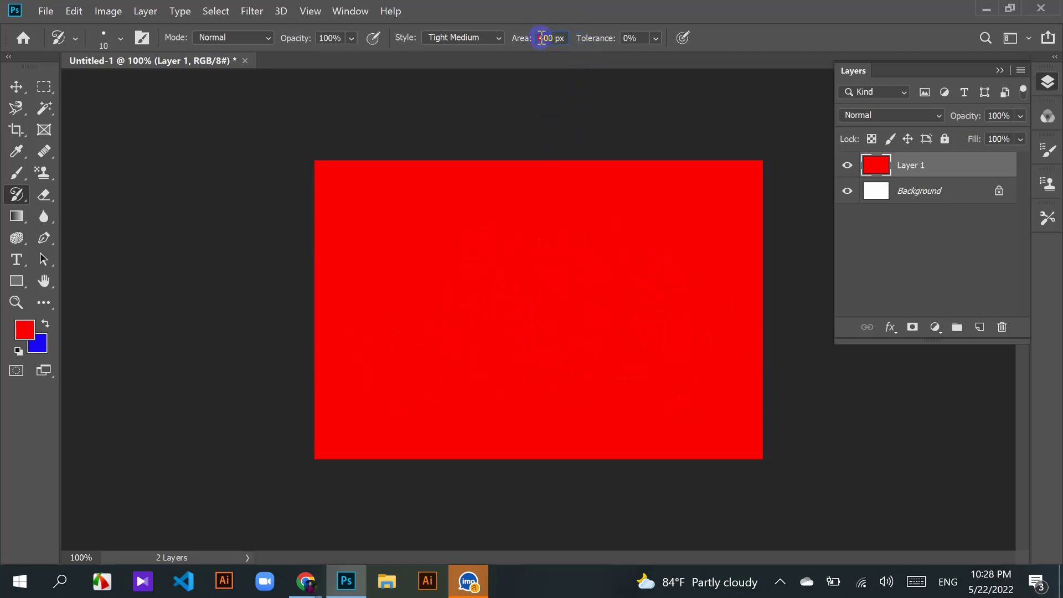
{"action": "type", "text": "500"}
{"action": "left_click_drag", "start_coordinate": [522, 308], "coordinate": [532, 318]}
{"action": "key", "text": "ctrl+z"}
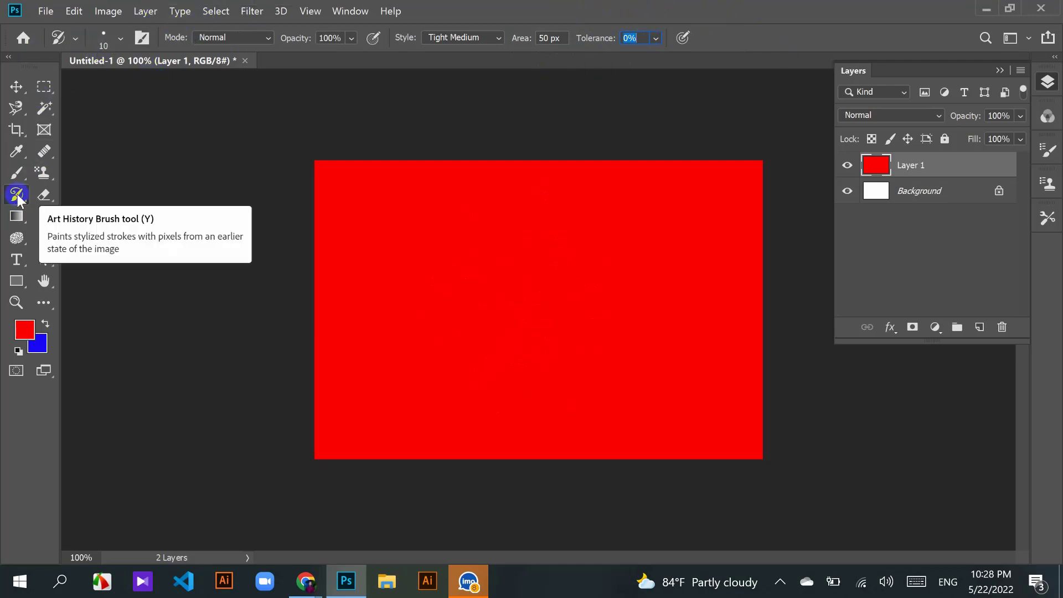
Step: Review the Art History Brush's brush settings, tool presets and blending mode choices
{"action": "left_click", "coordinate": [118, 40]}
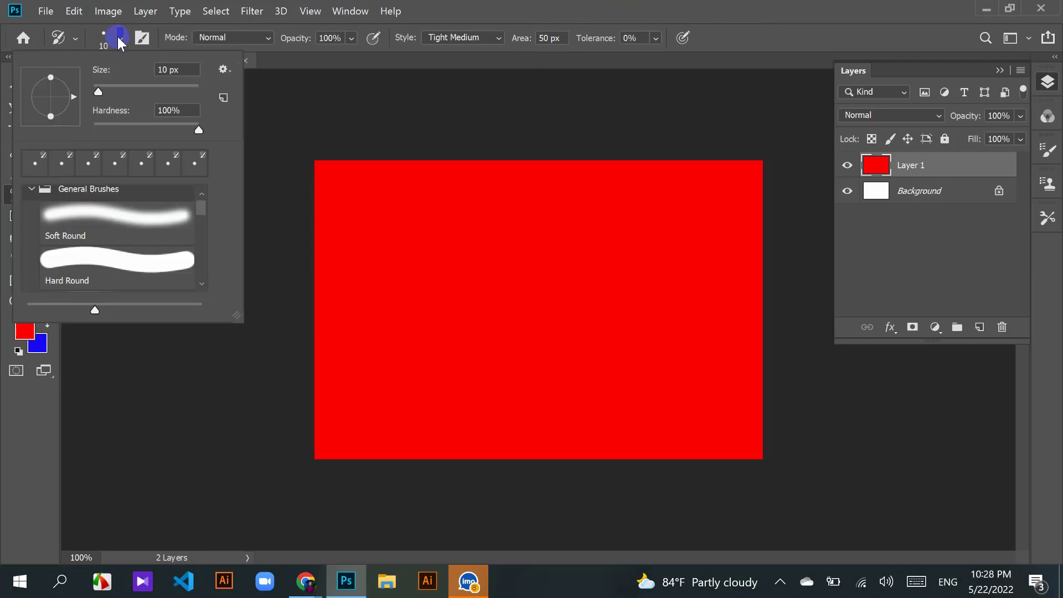
{"action": "left_click", "coordinate": [118, 40]}
{"action": "left_click", "coordinate": [75, 40]}
{"action": "left_click", "coordinate": [76, 40]}
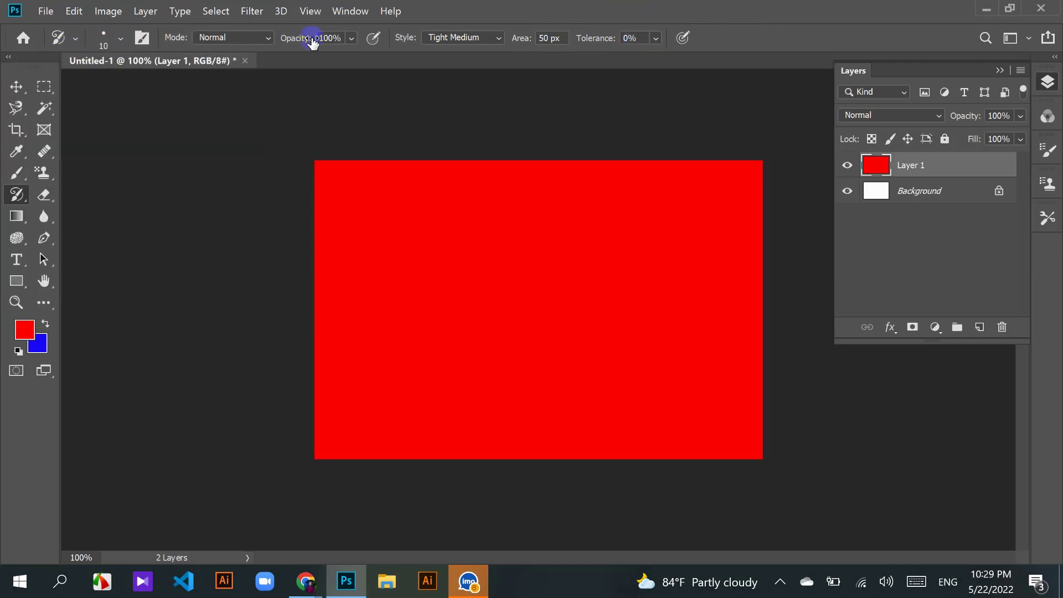
{"action": "left_click", "coordinate": [268, 37]}
{"action": "left_click", "coordinate": [269, 38]}
{"action": "left_click", "coordinate": [269, 38]}
{"action": "left_click", "coordinate": [269, 38]}
Step: Paint Tight Medium test strokes with the Art History Brush across the upper and left parts of the red layer, and undo them
{"action": "right_click", "coordinate": [17, 195]}
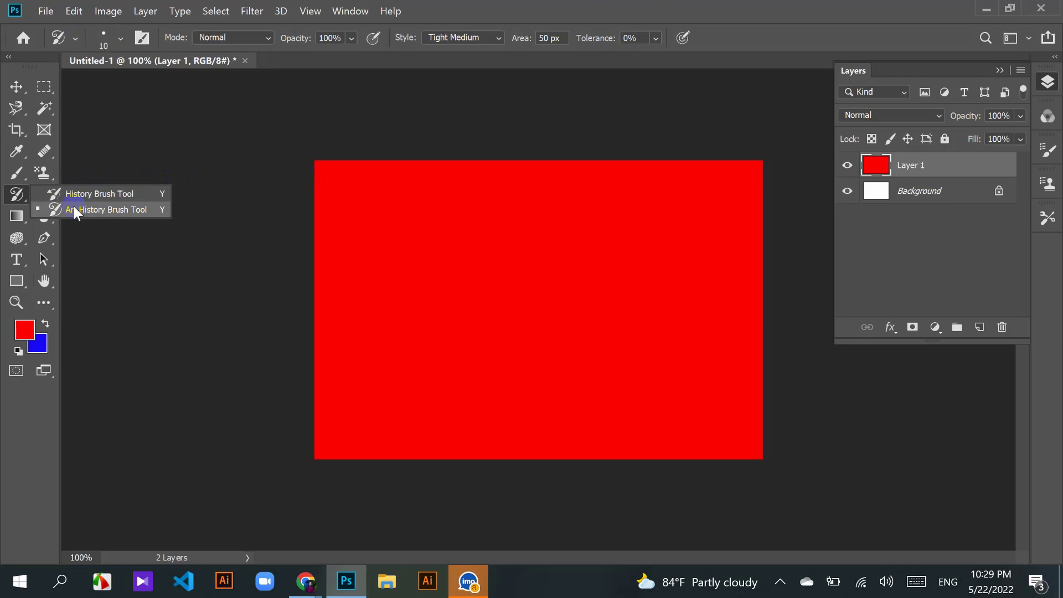
{"action": "left_click", "coordinate": [520, 217]}
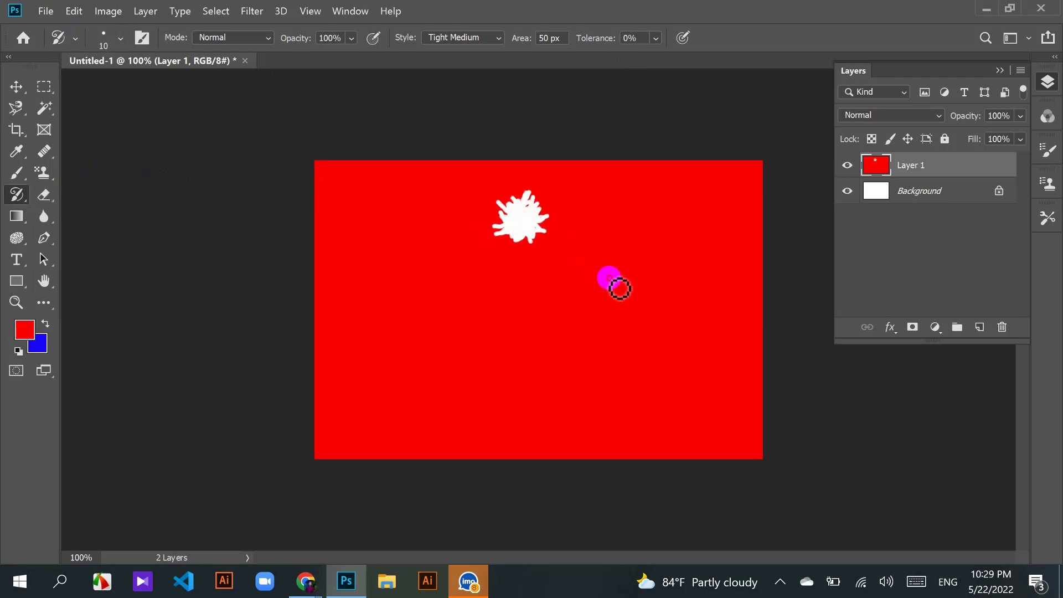
{"action": "mouse_move", "coordinate": [619, 288]}
{"action": "left_mouse_down"}
{"action": "mouse_move", "coordinate": [553, 331]}
{"action": "mouse_move", "coordinate": [450, 349]}
{"action": "mouse_move", "coordinate": [379, 256]}
{"action": "mouse_move", "coordinate": [421, 218]}
{"action": "mouse_move", "coordinate": [448, 246]}
{"action": "left_mouse_up"}
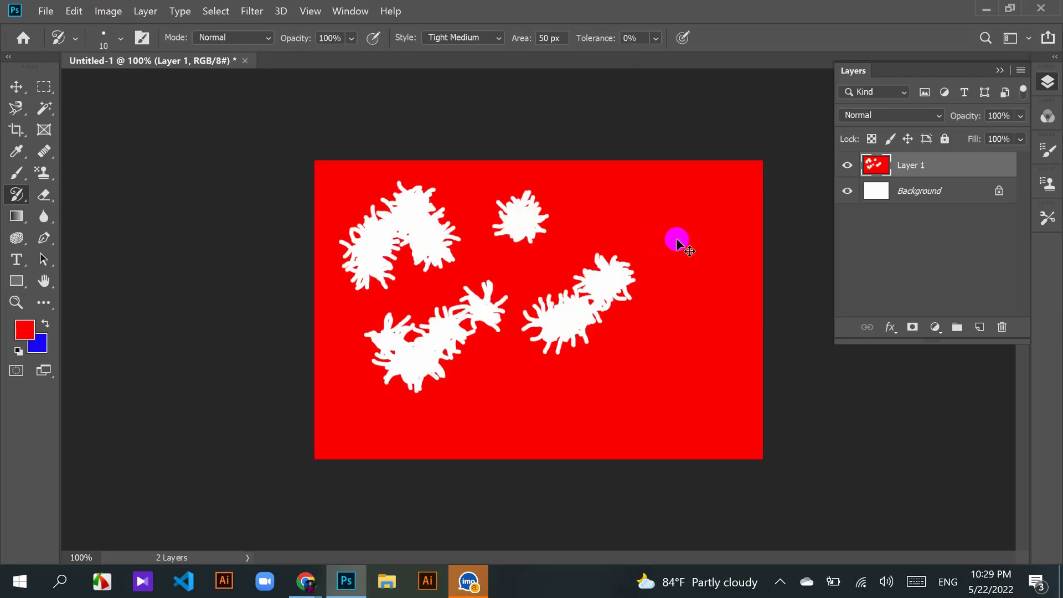
{"action": "key", "text": "ctrl+z"}
{"action": "key", "text": "ctrl+z"}
{"action": "key", "text": "ctrl+z"}
{"action": "key", "text": "ctrl+z"}
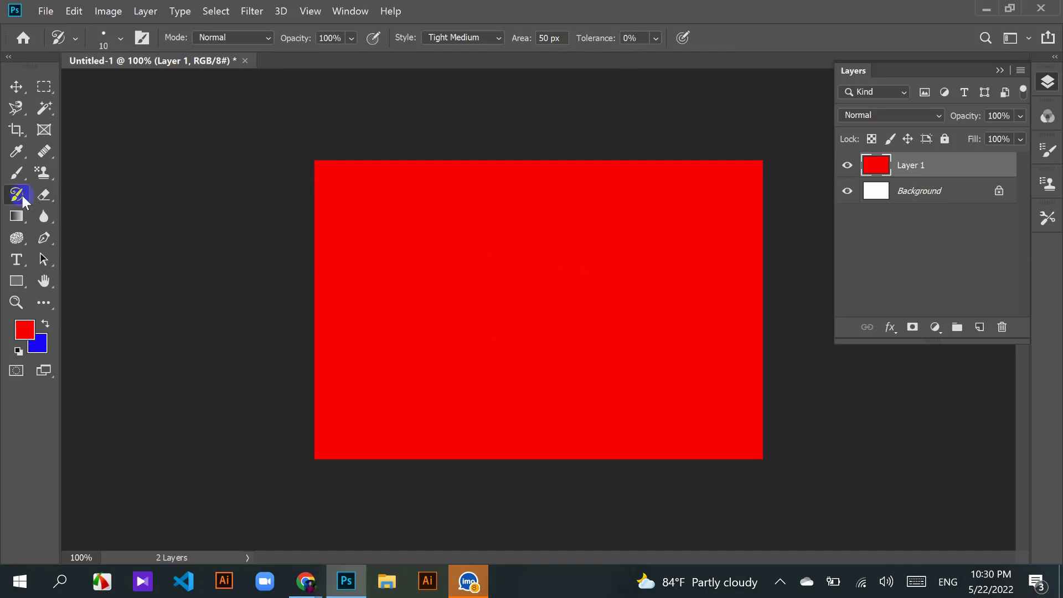
Step: Select the Eraser tool and review the other tools in the eraser group
{"action": "left_click", "coordinate": [22, 195]}
{"action": "left_click", "coordinate": [44, 195]}
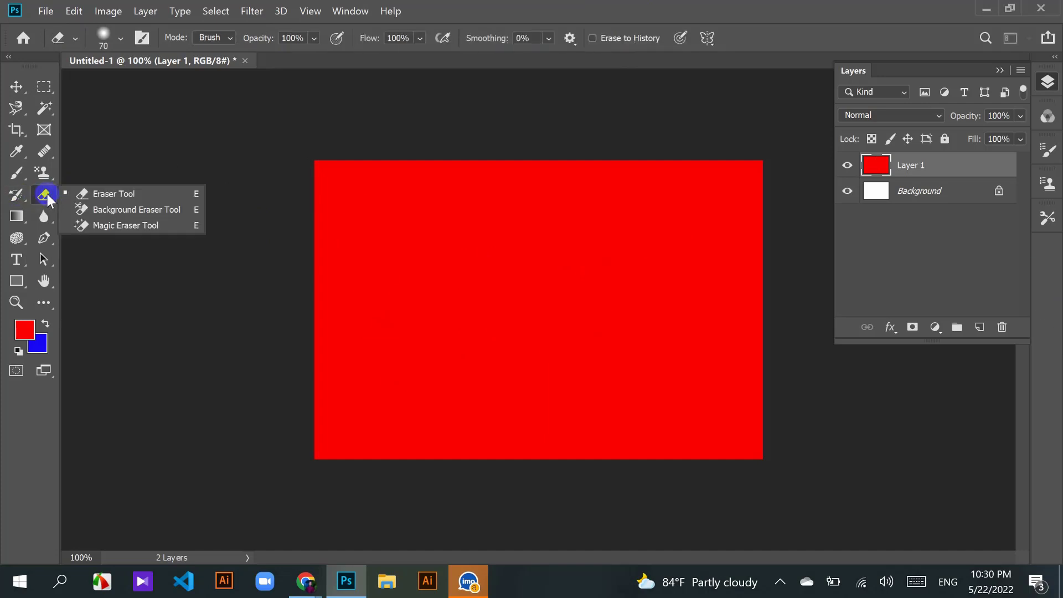
{"action": "left_click", "coordinate": [90, 194]}
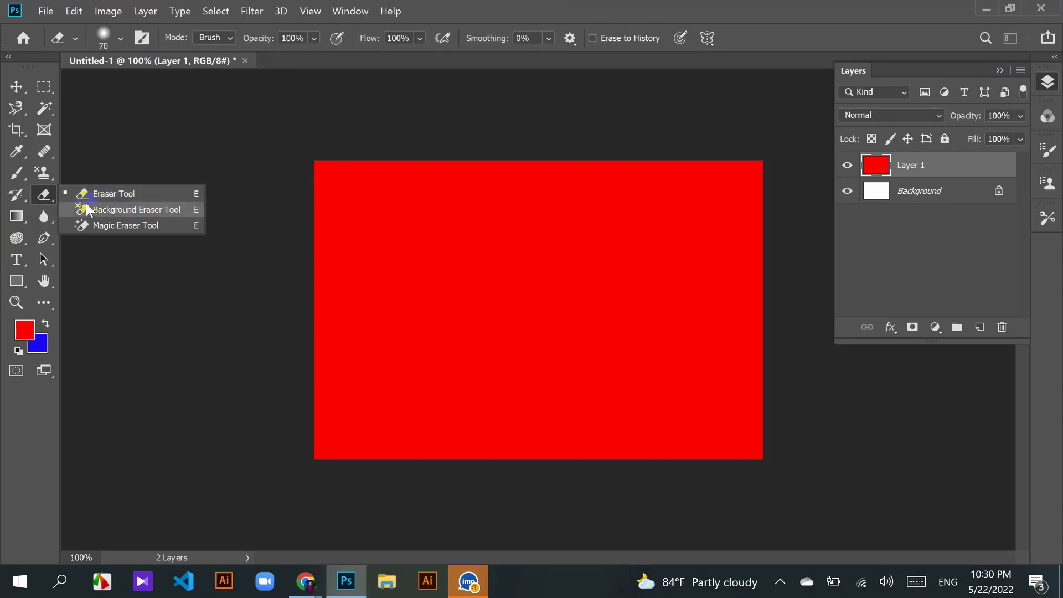
{"action": "left_click", "coordinate": [52, 195]}
{"action": "left_click_drag", "start_coordinate": [52, 195], "coordinate": [111, 188]}
{"action": "left_click_drag", "start_coordinate": [44, 195], "coordinate": [94, 194]}
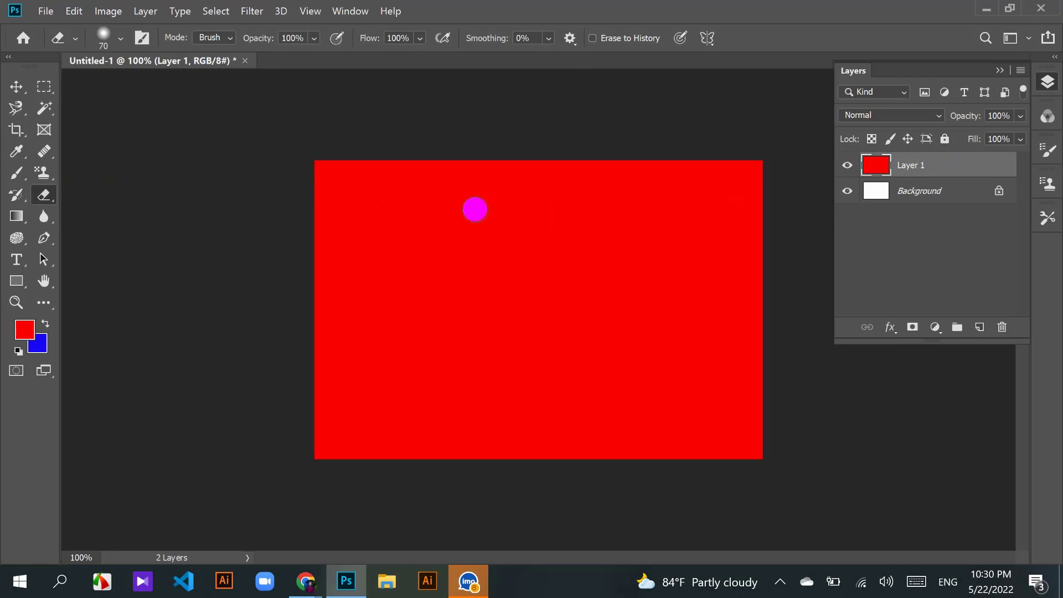
Step: Set the 70 px eraser's hardness to 100%, testing a stroke on the red layer before and after the change and undoing both
{"action": "mouse_move", "coordinate": [468, 198]}
{"action": "left_mouse_down"}
{"action": "mouse_move", "coordinate": [433, 201]}
{"action": "mouse_move", "coordinate": [563, 259]}
{"action": "mouse_move", "coordinate": [482, 348]}
{"action": "mouse_move", "coordinate": [512, 239]}
{"action": "left_mouse_up"}
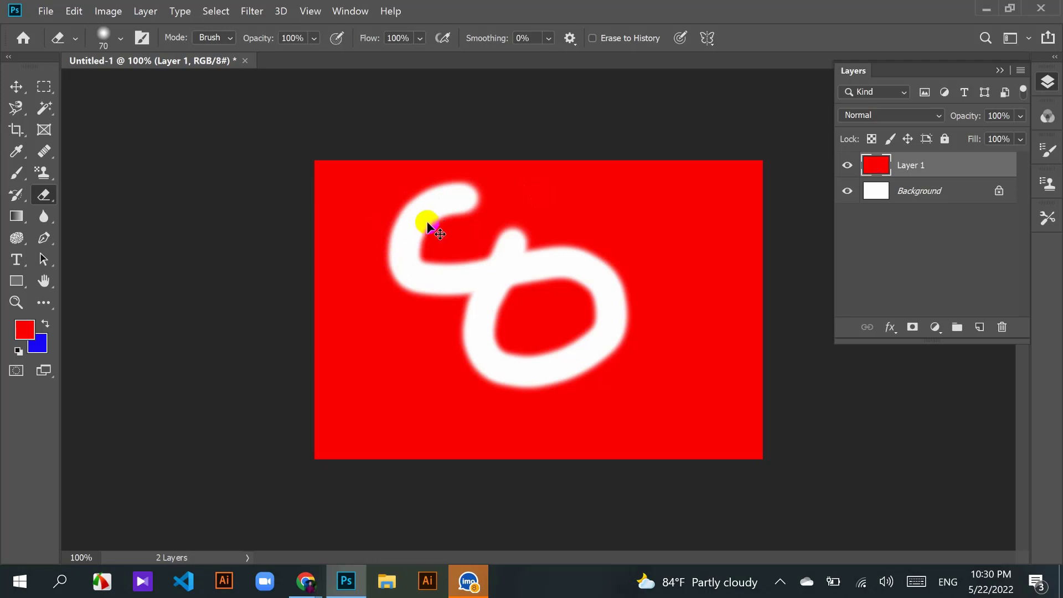
{"action": "key", "text": "ctrl+z"}
{"action": "left_click", "coordinate": [121, 38]}
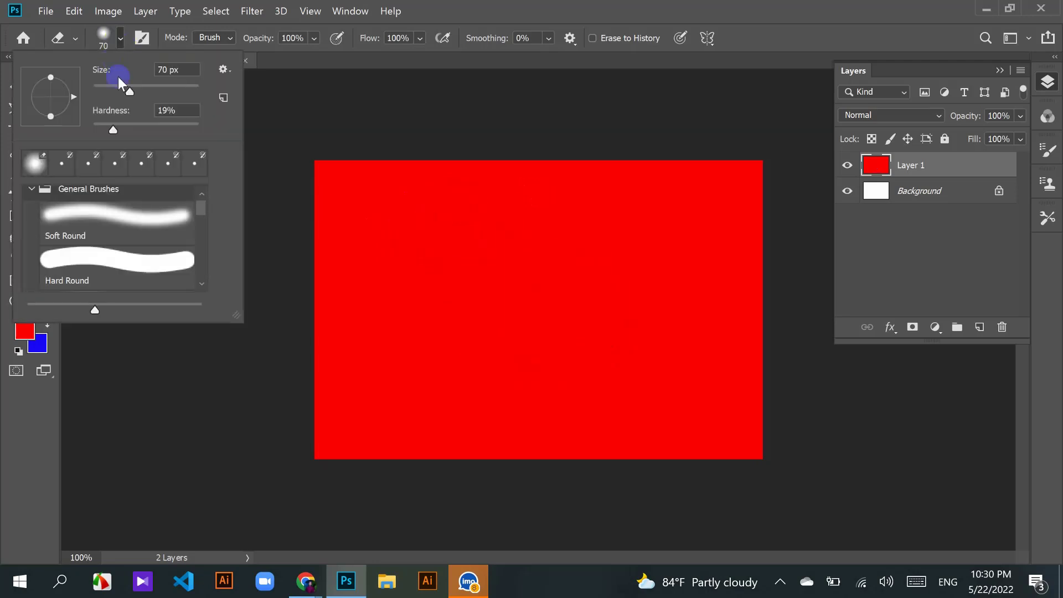
{"action": "left_click_drag", "start_coordinate": [118, 127], "coordinate": [234, 116]}
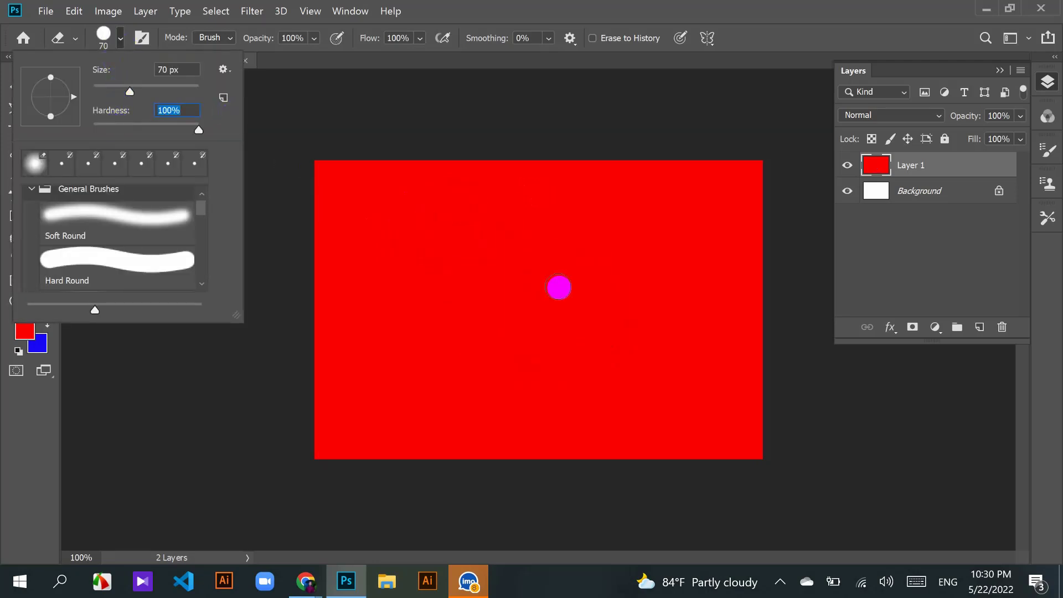
{"action": "mouse_move", "coordinate": [486, 206]}
{"action": "left_mouse_down"}
{"action": "mouse_move", "coordinate": [442, 297]}
{"action": "mouse_move", "coordinate": [521, 253]}
{"action": "mouse_move", "coordinate": [632, 230]}
{"action": "mouse_move", "coordinate": [678, 307]}
{"action": "mouse_move", "coordinate": [745, 347]}
{"action": "mouse_move", "coordinate": [667, 391]}
{"action": "left_mouse_up"}
{"action": "key", "text": "ctrl+z"}
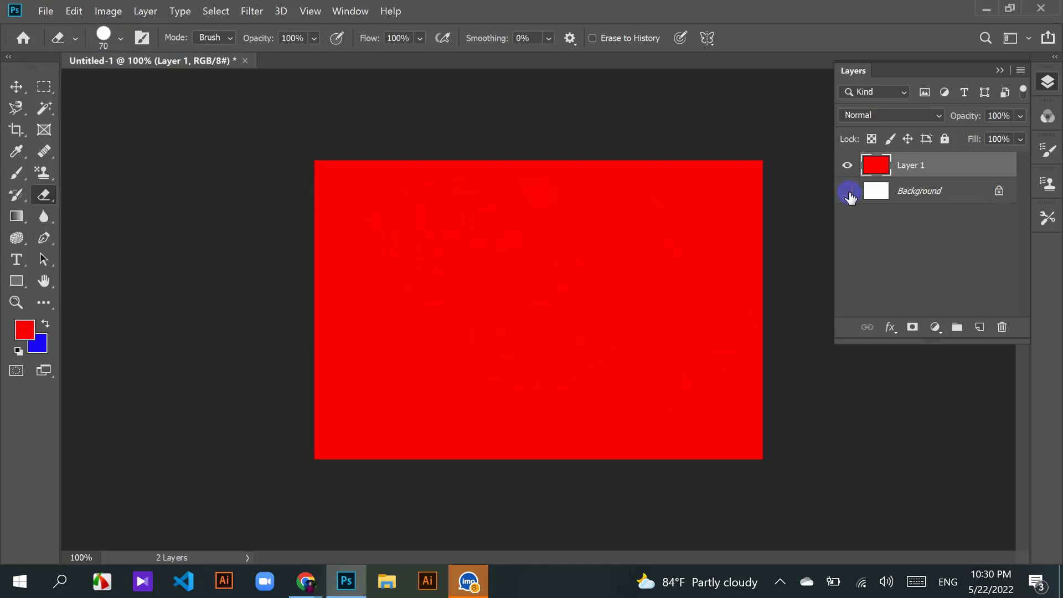
Step: Try freehand erasing strokes on Layer 1 with the Background layer hidden, show the Background again, and undo the strokes
{"action": "left_click", "coordinate": [849, 193]}
{"action": "mouse_move", "coordinate": [443, 213]}
{"action": "left_mouse_down"}
{"action": "mouse_move", "coordinate": [447, 282]}
{"action": "mouse_move", "coordinate": [525, 205]}
{"action": "mouse_move", "coordinate": [629, 218]}
{"action": "mouse_move", "coordinate": [680, 283]}
{"action": "mouse_move", "coordinate": [723, 247]}
{"action": "mouse_move", "coordinate": [648, 368]}
{"action": "mouse_move", "coordinate": [472, 386]}
{"action": "mouse_move", "coordinate": [452, 405]}
{"action": "mouse_move", "coordinate": [365, 245]}
{"action": "mouse_move", "coordinate": [374, 181]}
{"action": "mouse_move", "coordinate": [347, 216]}
{"action": "mouse_move", "coordinate": [339, 272]}
{"action": "mouse_move", "coordinate": [350, 356]}
{"action": "mouse_move", "coordinate": [371, 382]}
{"action": "mouse_move", "coordinate": [425, 410]}
{"action": "mouse_move", "coordinate": [524, 419]}
{"action": "mouse_move", "coordinate": [595, 373]}
{"action": "mouse_move", "coordinate": [581, 362]}
{"action": "mouse_move", "coordinate": [493, 405]}
{"action": "mouse_move", "coordinate": [522, 363]}
{"action": "mouse_move", "coordinate": [567, 396]}
{"action": "mouse_move", "coordinate": [516, 414]}
{"action": "mouse_move", "coordinate": [406, 375]}
{"action": "mouse_move", "coordinate": [349, 317]}
{"action": "left_mouse_up"}
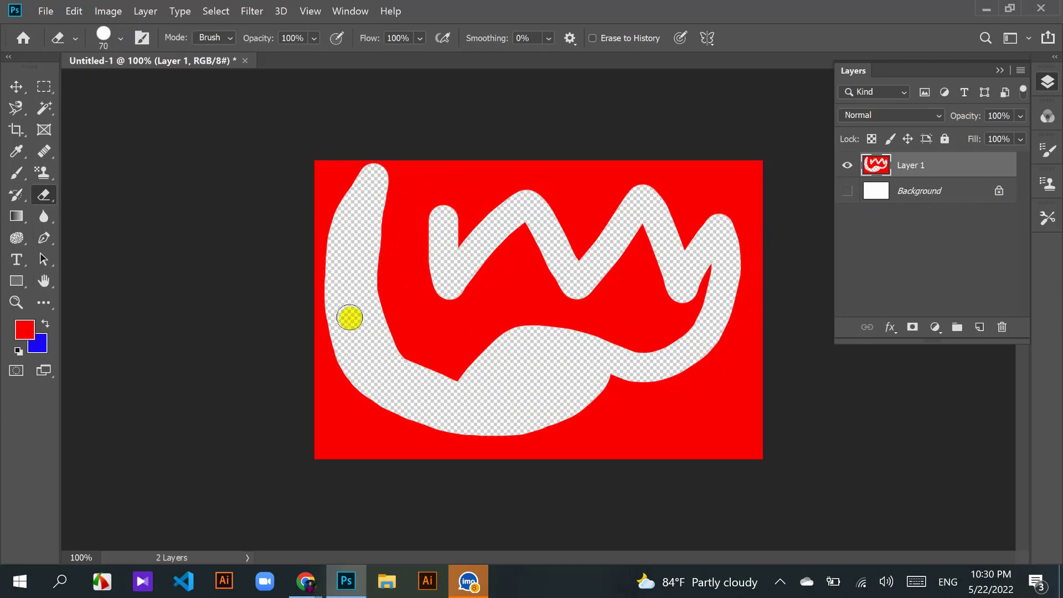
{"action": "key", "text": "ctrl+z"}
{"action": "mouse_move", "coordinate": [434, 219]}
{"action": "left_mouse_down"}
{"action": "mouse_move", "coordinate": [589, 225]}
{"action": "mouse_move", "coordinate": [369, 341]}
{"action": "left_mouse_up"}
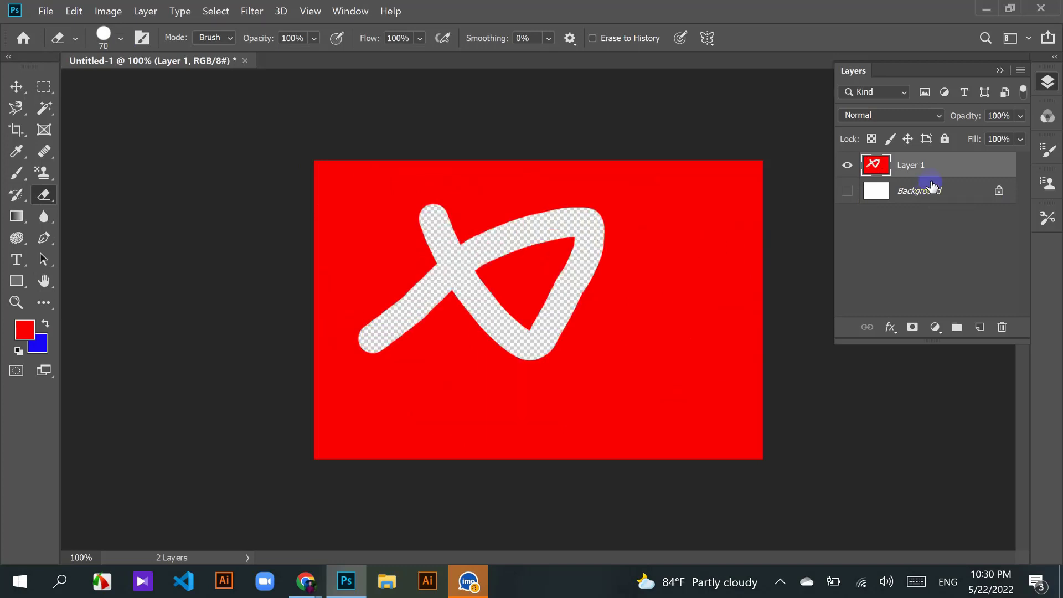
{"action": "left_click", "coordinate": [846, 191]}
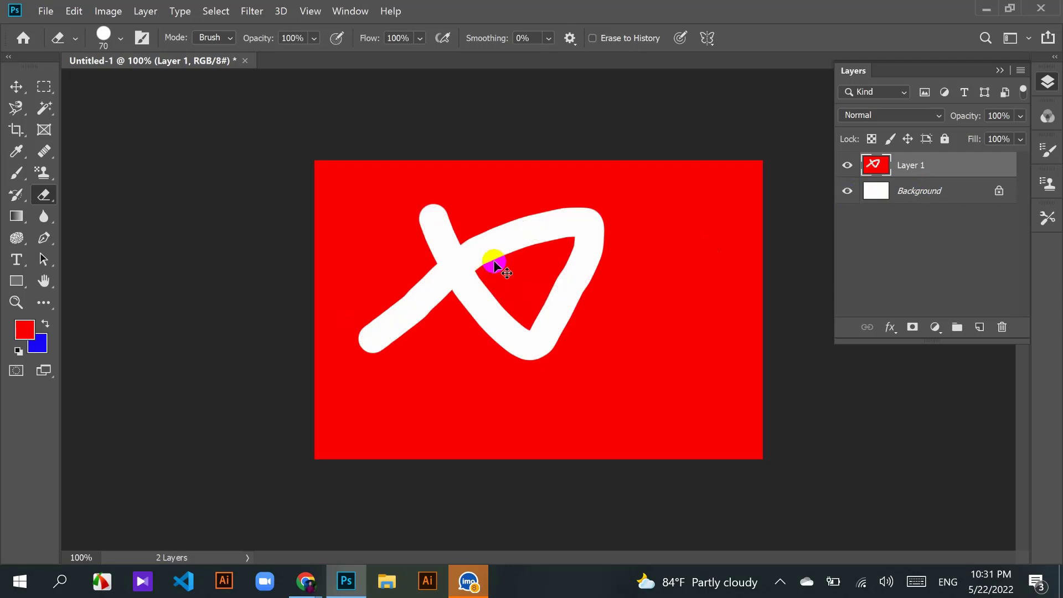
{"action": "key", "text": "ctrl+z"}
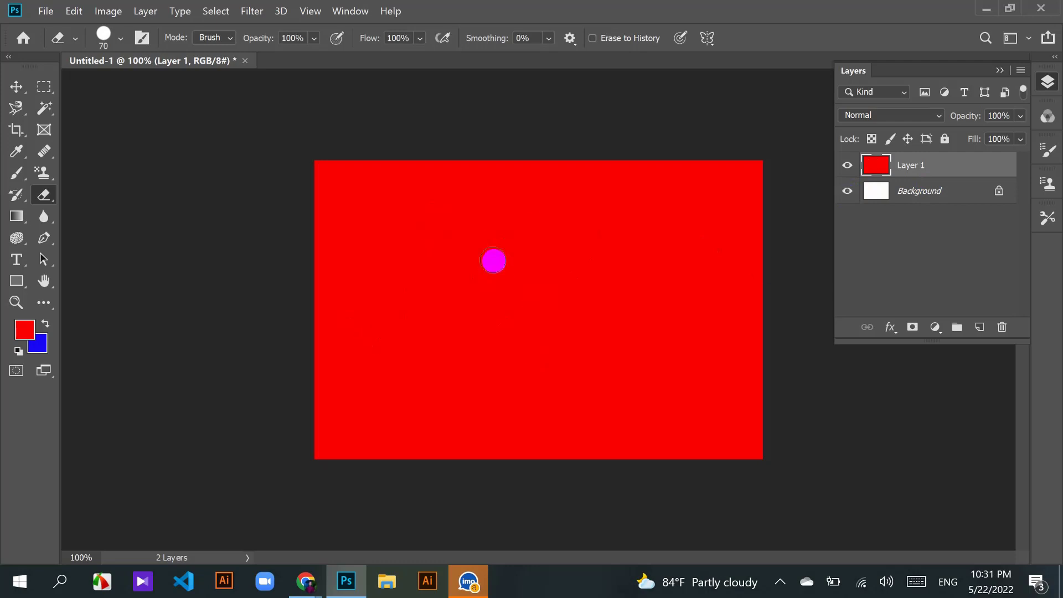
Step: Hide the Background layer, erase a large upper-centre area of Layer 1, and undo the erasing together with earlier painting
{"action": "left_click", "coordinate": [847, 191]}
{"action": "mouse_move", "coordinate": [536, 232]}
{"action": "left_mouse_down"}
{"action": "mouse_move", "coordinate": [581, 309]}
{"action": "mouse_move", "coordinate": [626, 321]}
{"action": "mouse_move", "coordinate": [624, 297]}
{"action": "mouse_move", "coordinate": [493, 348]}
{"action": "mouse_move", "coordinate": [509, 301]}
{"action": "mouse_move", "coordinate": [493, 310]}
{"action": "mouse_move", "coordinate": [550, 264]}
{"action": "mouse_move", "coordinate": [492, 252]}
{"action": "mouse_move", "coordinate": [551, 241]}
{"action": "mouse_move", "coordinate": [524, 270]}
{"action": "mouse_move", "coordinate": [571, 252]}
{"action": "mouse_move", "coordinate": [435, 298]}
{"action": "mouse_move", "coordinate": [423, 223]}
{"action": "mouse_move", "coordinate": [442, 238]}
{"action": "mouse_move", "coordinate": [441, 280]}
{"action": "left_mouse_up"}
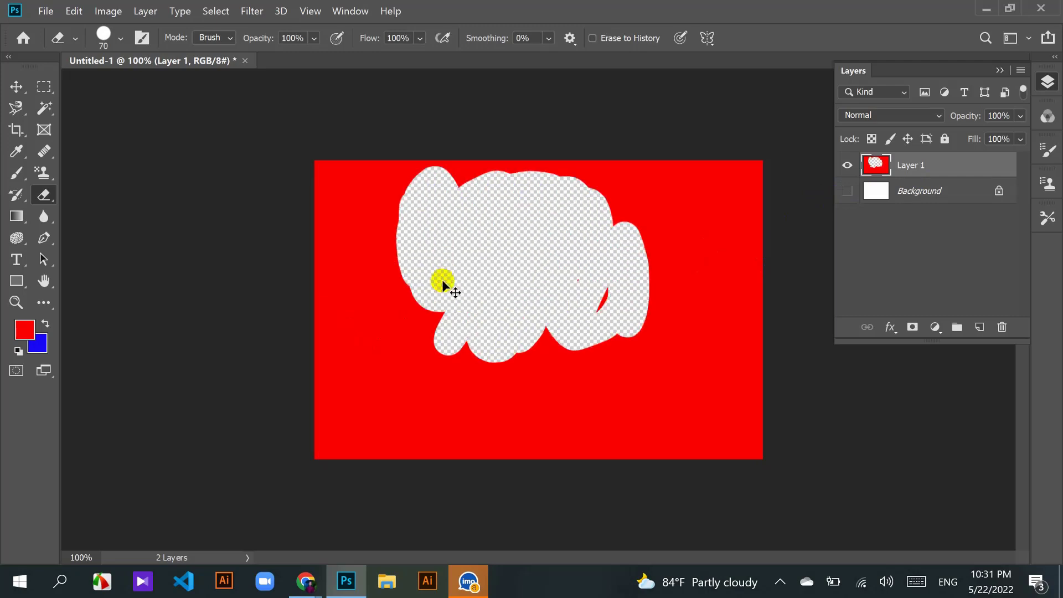
{"action": "key", "text": "ctrl+z"}
{"action": "key", "text": "ctrl+z"}
{"action": "key", "text": "ctrl+z"}
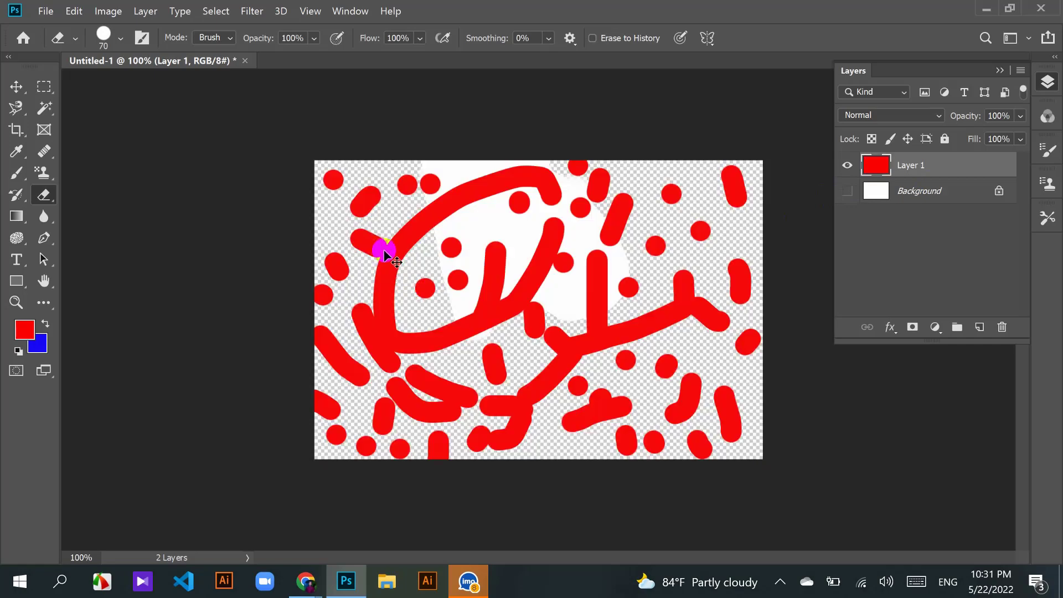
Step: Open shutterstock_124505092.jpg from the GD Class folder and dock its document window as a tab
{"action": "key", "text": "ctrl+shift+z"}
{"action": "left_click", "coordinate": [45, 11]}
{"action": "left_click", "coordinate": [61, 39]}
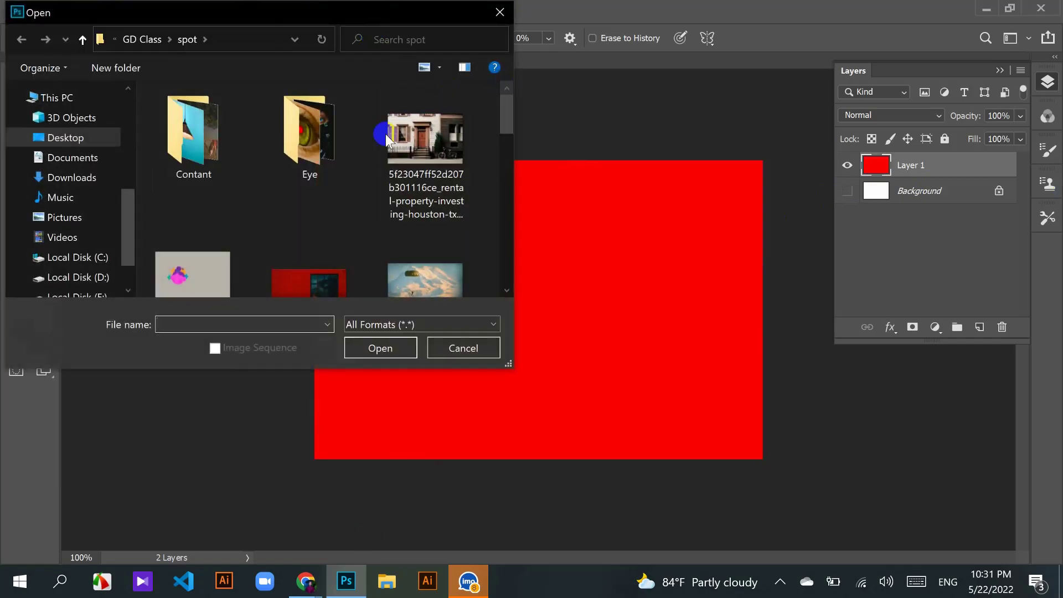
{"action": "left_click_drag", "start_coordinate": [505, 113], "coordinate": [492, 260]}
{"action": "left_click", "coordinate": [146, 38]}
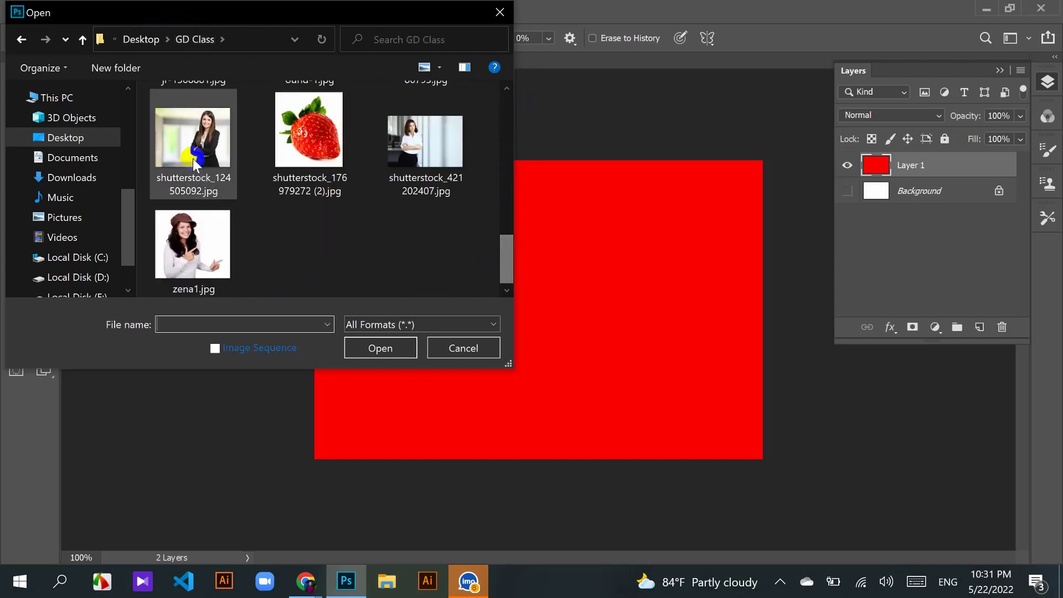
{"action": "double_click", "coordinate": [190, 142]}
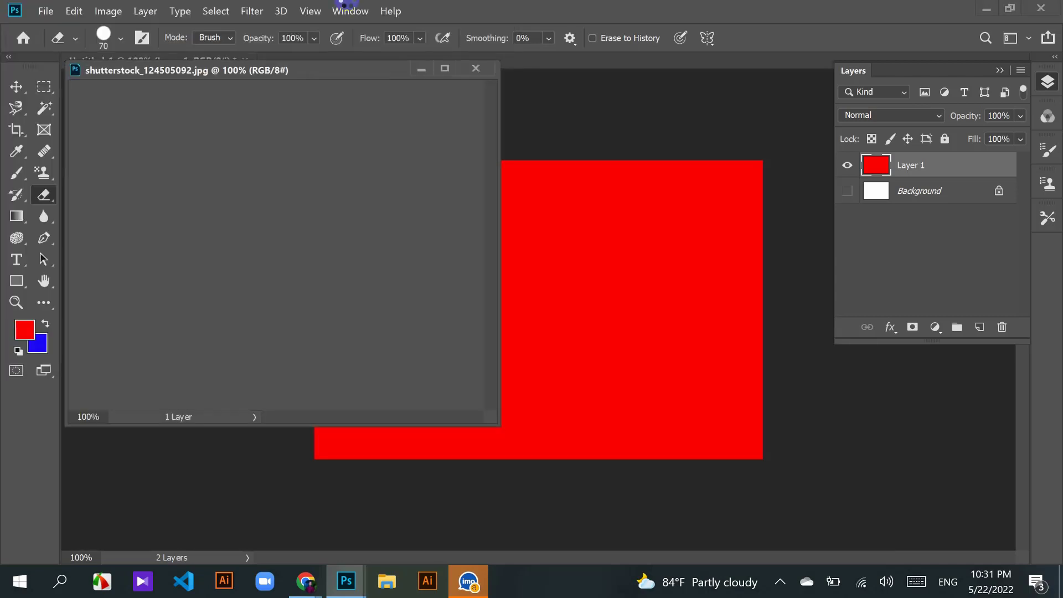
{"action": "left_click_drag", "start_coordinate": [327, 69], "coordinate": [463, 65]}
Step: Try erasing strokes over the blurred backdrop on the locked Background layer of the photo, and undo them
{"action": "key", "text": "ctrl+plus"}
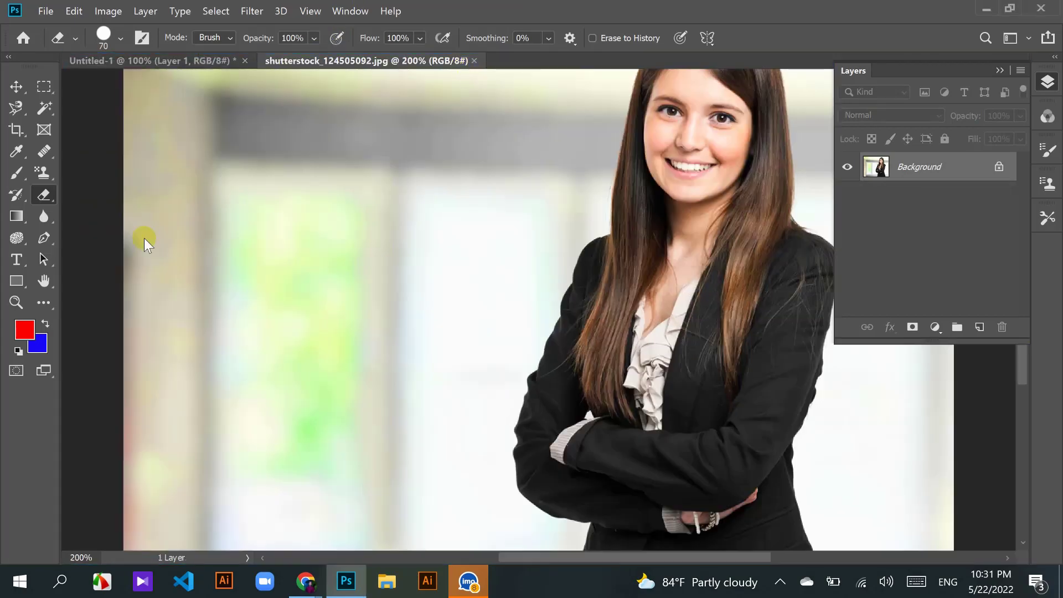
{"action": "mouse_move", "coordinate": [488, 154]}
{"action": "left_mouse_down"}
{"action": "mouse_move", "coordinate": [443, 209]}
{"action": "mouse_move", "coordinate": [377, 342]}
{"action": "left_mouse_up"}
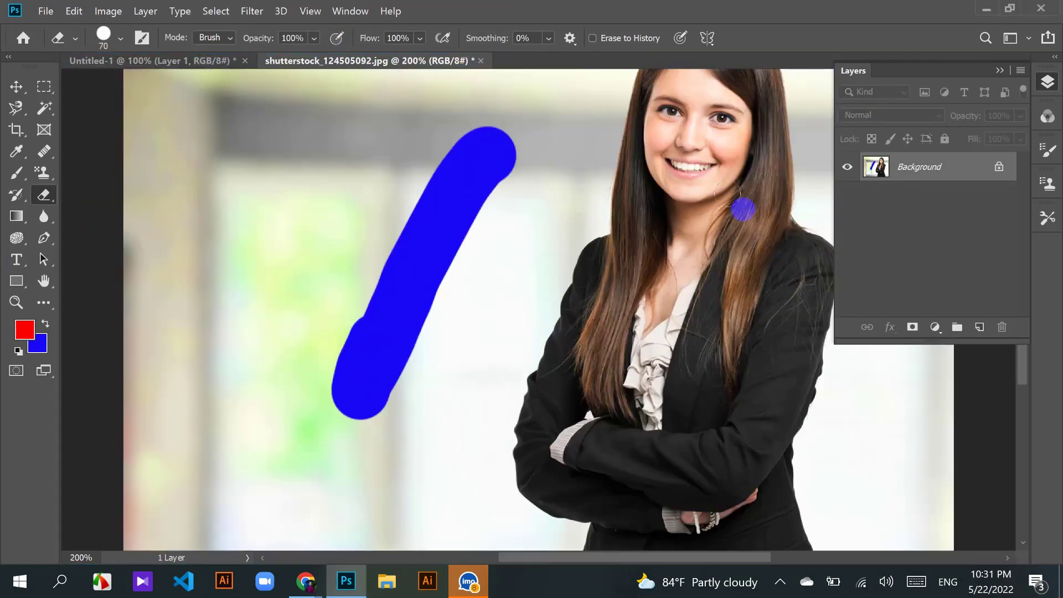
{"action": "left_click", "coordinate": [416, 150]}
{"action": "mouse_move", "coordinate": [416, 150]}
{"action": "left_mouse_down"}
{"action": "mouse_move", "coordinate": [339, 360]}
{"action": "mouse_move", "coordinate": [421, 136]}
{"action": "mouse_move", "coordinate": [391, 274]}
{"action": "mouse_move", "coordinate": [409, 258]}
{"action": "mouse_move", "coordinate": [389, 169]}
{"action": "mouse_move", "coordinate": [370, 175]}
{"action": "mouse_move", "coordinate": [334, 289]}
{"action": "mouse_move", "coordinate": [371, 224]}
{"action": "mouse_move", "coordinate": [379, 242]}
{"action": "mouse_move", "coordinate": [369, 134]}
{"action": "mouse_move", "coordinate": [302, 221]}
{"action": "mouse_move", "coordinate": [287, 204]}
{"action": "mouse_move", "coordinate": [307, 154]}
{"action": "mouse_move", "coordinate": [311, 194]}
{"action": "mouse_move", "coordinate": [309, 183]}
{"action": "mouse_move", "coordinate": [297, 196]}
{"action": "mouse_move", "coordinate": [298, 170]}
{"action": "left_mouse_up"}
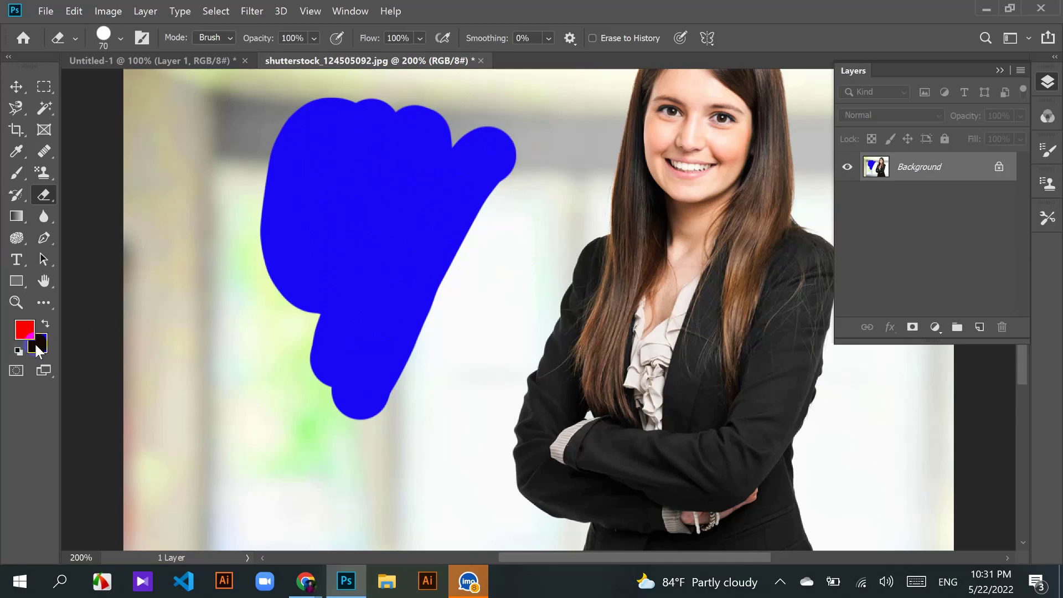
{"action": "right_click", "coordinate": [44, 197]}
{"action": "left_click", "coordinate": [105, 190]}
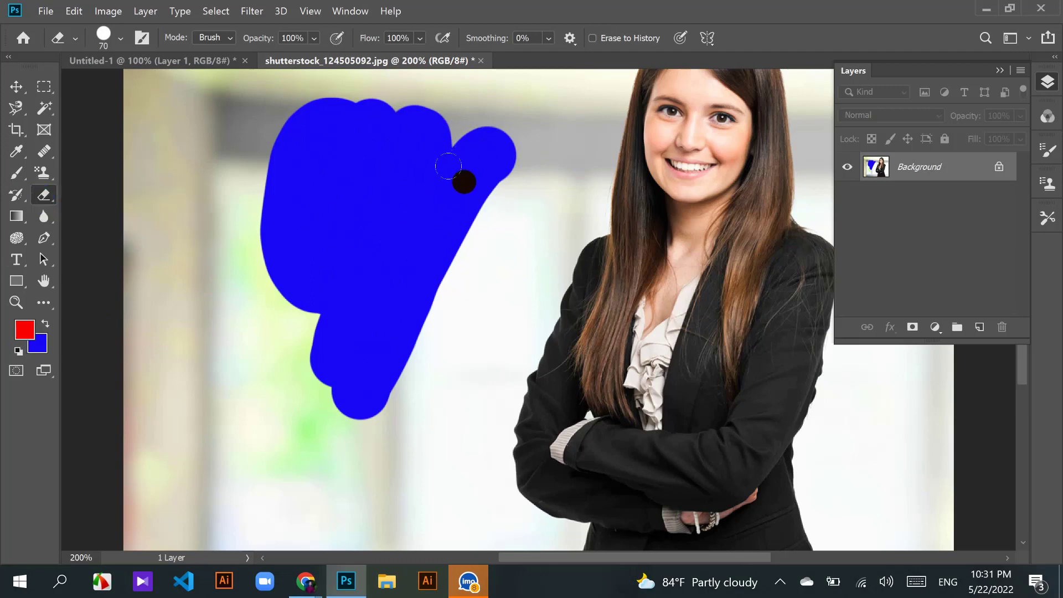
{"action": "mouse_move", "coordinate": [448, 166]}
{"action": "left_mouse_down"}
{"action": "mouse_move", "coordinate": [411, 153]}
{"action": "mouse_move", "coordinate": [409, 186]}
{"action": "mouse_move", "coordinate": [385, 122]}
{"action": "mouse_move", "coordinate": [367, 146]}
{"action": "left_mouse_up"}
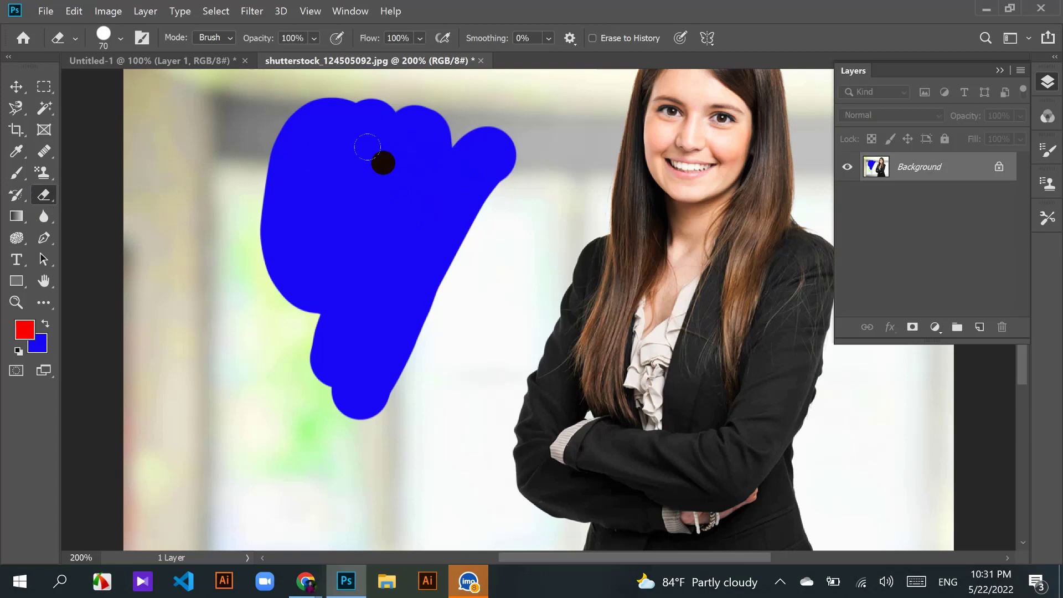
{"action": "key", "text": "ctrl+z"}
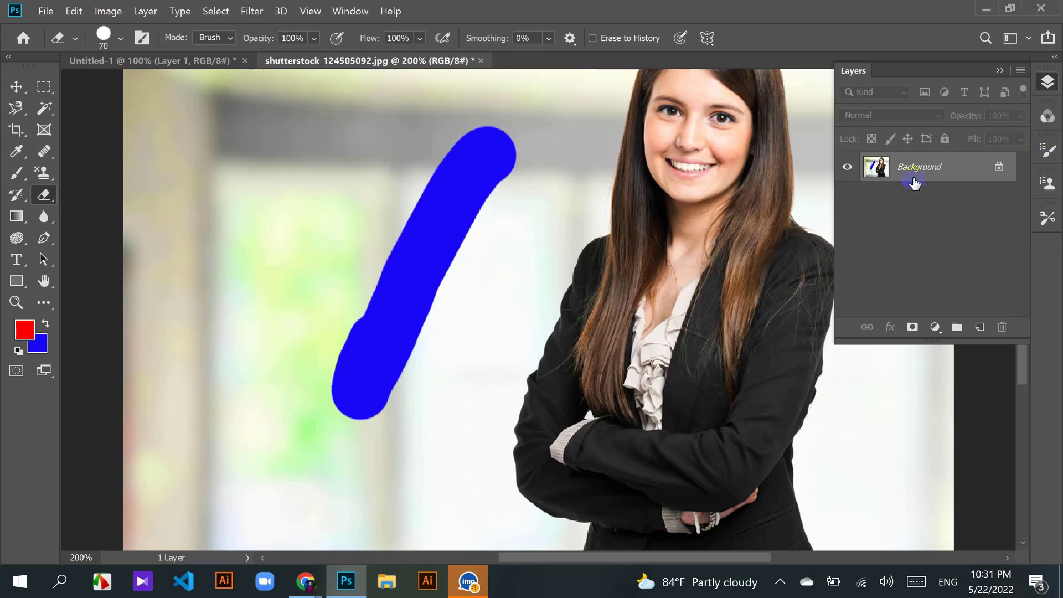
{"action": "key", "text": "ctrl+z"}
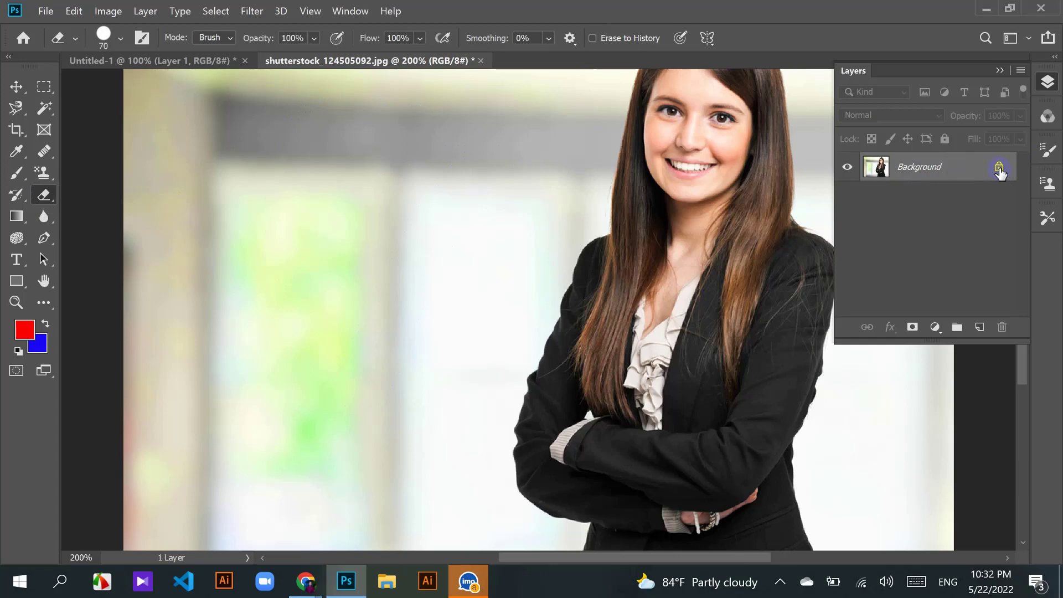
Step: Unlock the Background layer, try an erasing stroke over the blurred backdrop, and undo both the stroke and the unlocking
{"action": "left_click", "coordinate": [998, 167]}
{"action": "left_click_drag", "start_coordinate": [386, 165], "coordinate": [328, 339]}
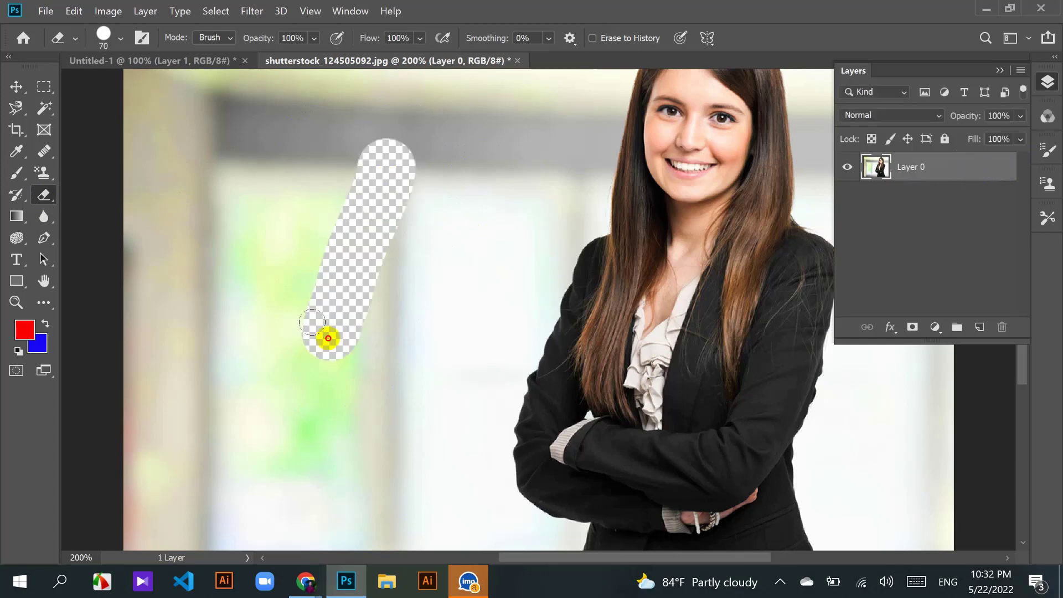
{"action": "key", "text": "ctrl+z"}
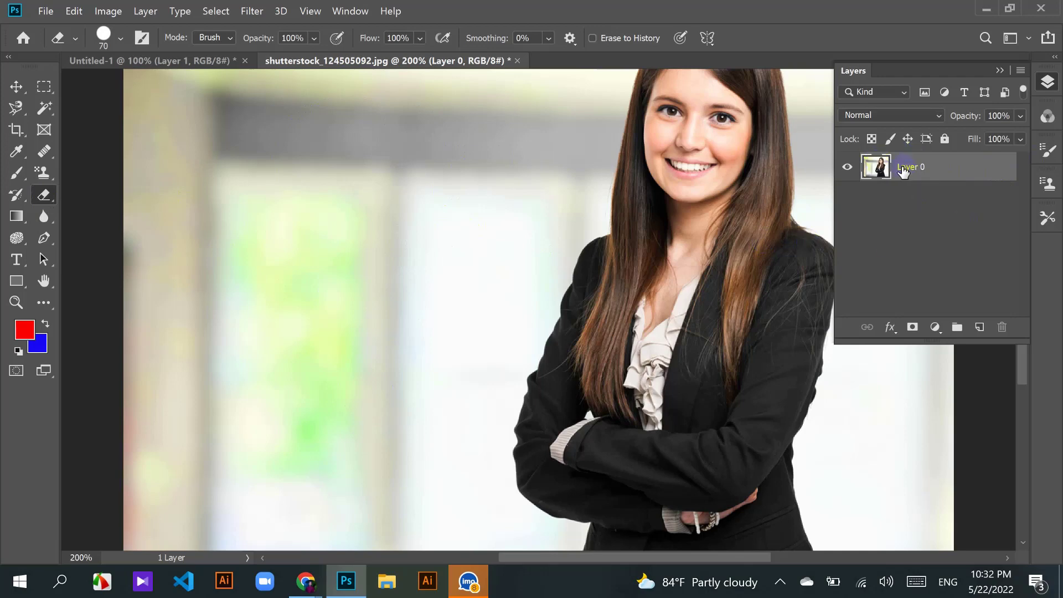
{"action": "key", "text": "ctrl+z"}
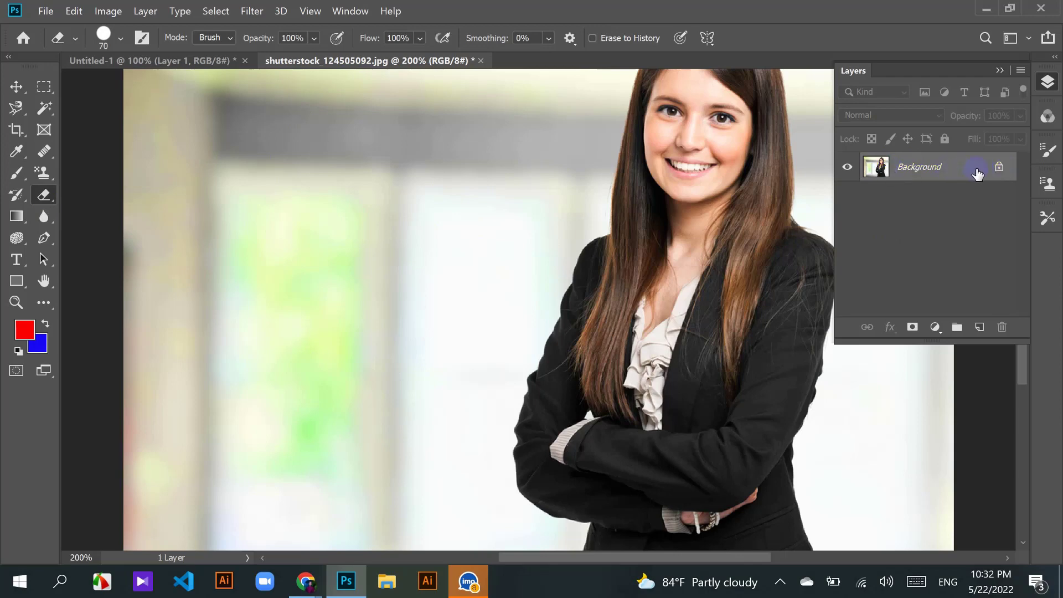
Step: Duplicate the Background layer, hide the original, and keep the copy as the active layer
{"action": "left_click_drag", "start_coordinate": [978, 173], "coordinate": [975, 329]}
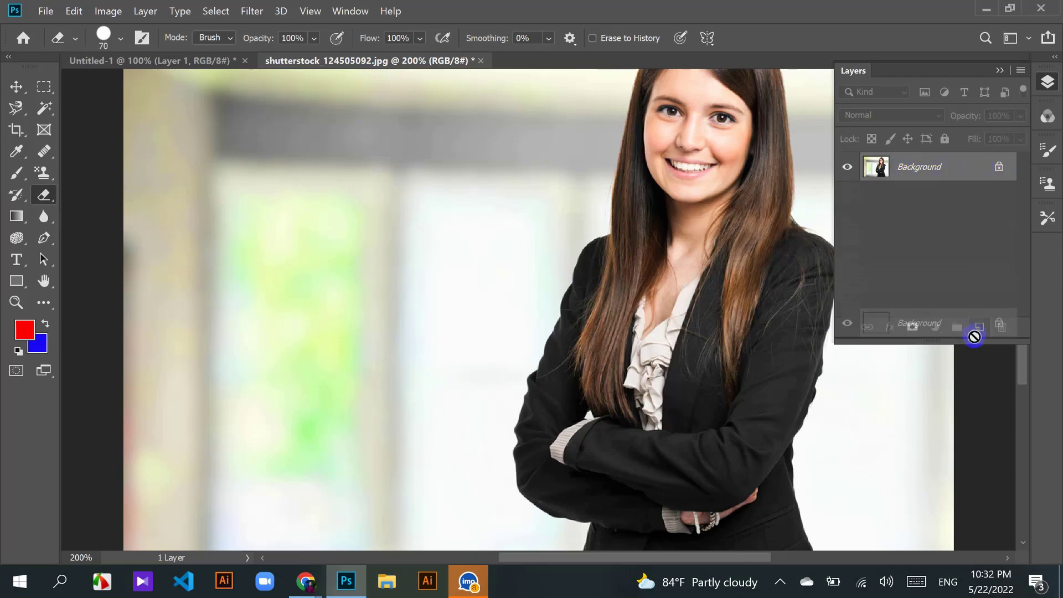
{"action": "left_click", "coordinate": [847, 197]}
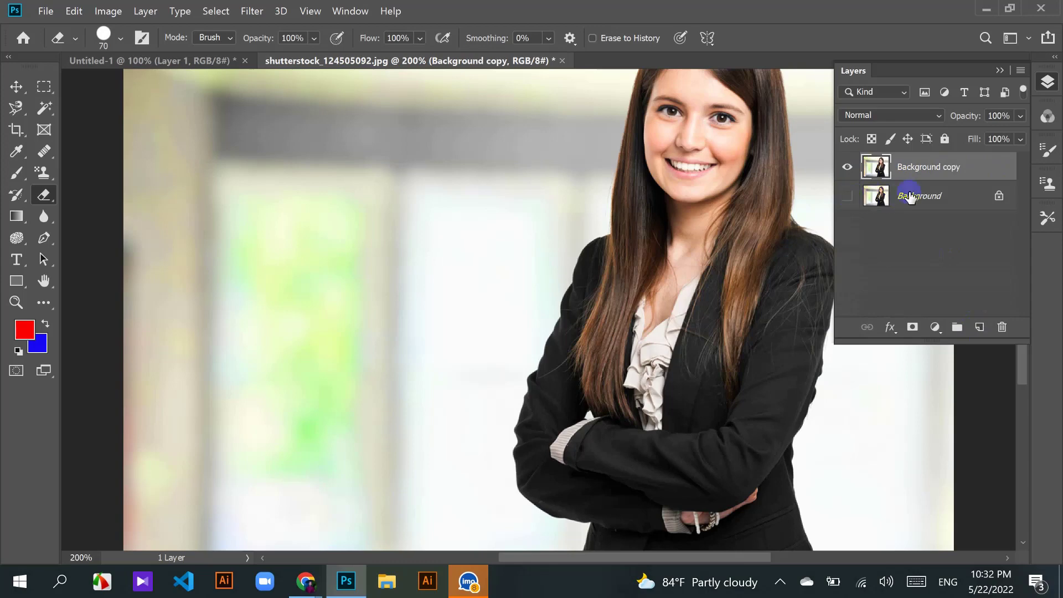
{"action": "left_click", "coordinate": [912, 176]}
{"action": "left_click", "coordinate": [881, 166]}
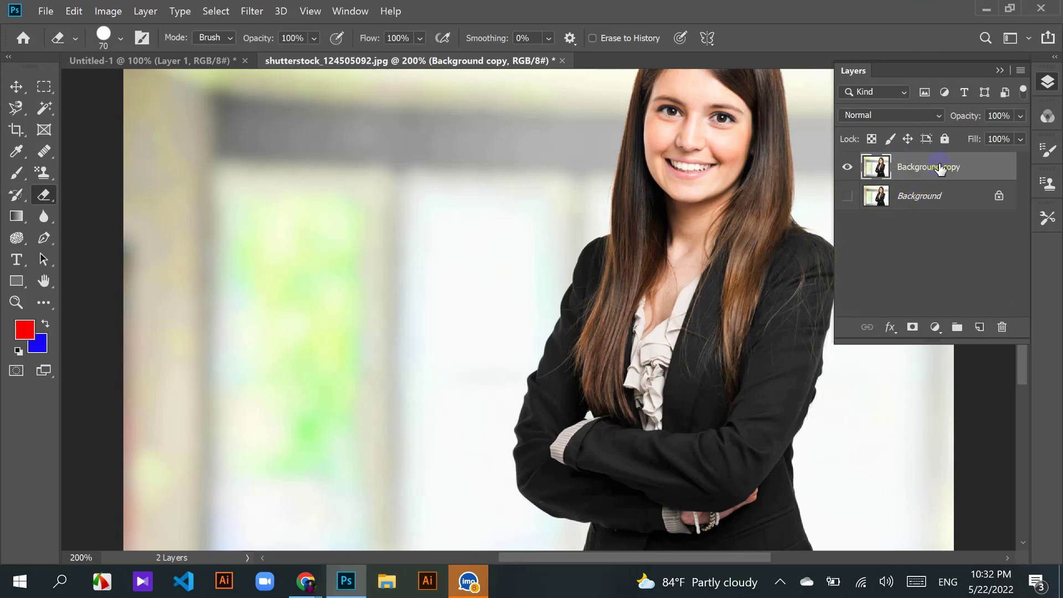
Step: Erase a large area of the backdrop beside the woman on Background copy with the 70 px eraser, toggling the original Background's visibility to compare
{"action": "left_click", "coordinate": [847, 197]}
{"action": "left_click", "coordinate": [849, 198]}
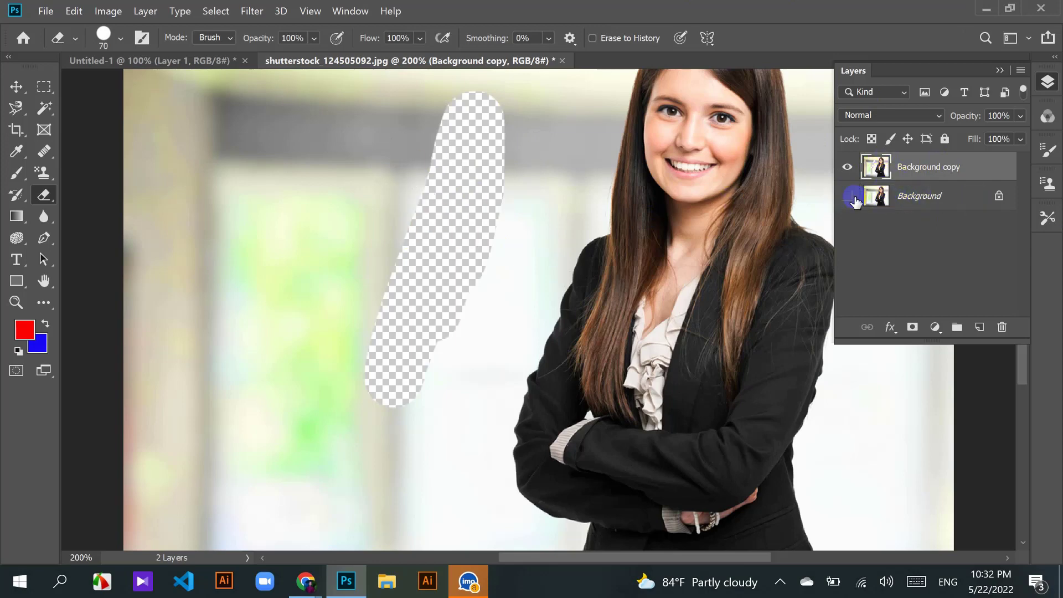
{"action": "scroll", "coordinate": [437, 221], "scroll_direction": "up", "scroll_amount": 2}
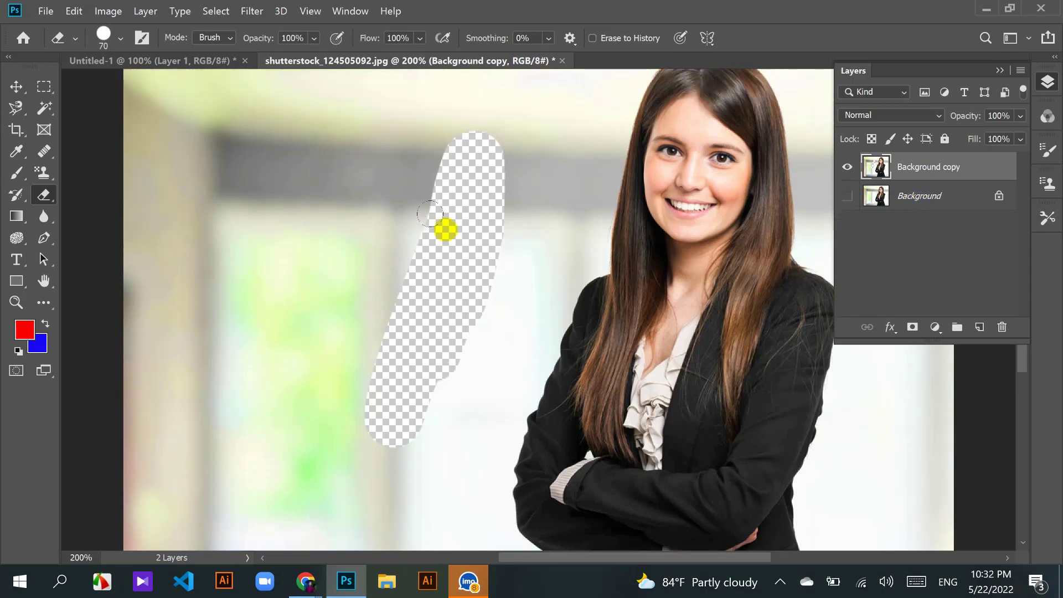
{"action": "mouse_move", "coordinate": [430, 213]}
{"action": "left_mouse_down"}
{"action": "mouse_move", "coordinate": [489, 118]}
{"action": "mouse_move", "coordinate": [438, 310]}
{"action": "mouse_move", "coordinate": [520, 125]}
{"action": "mouse_move", "coordinate": [479, 257]}
{"action": "left_mouse_up"}
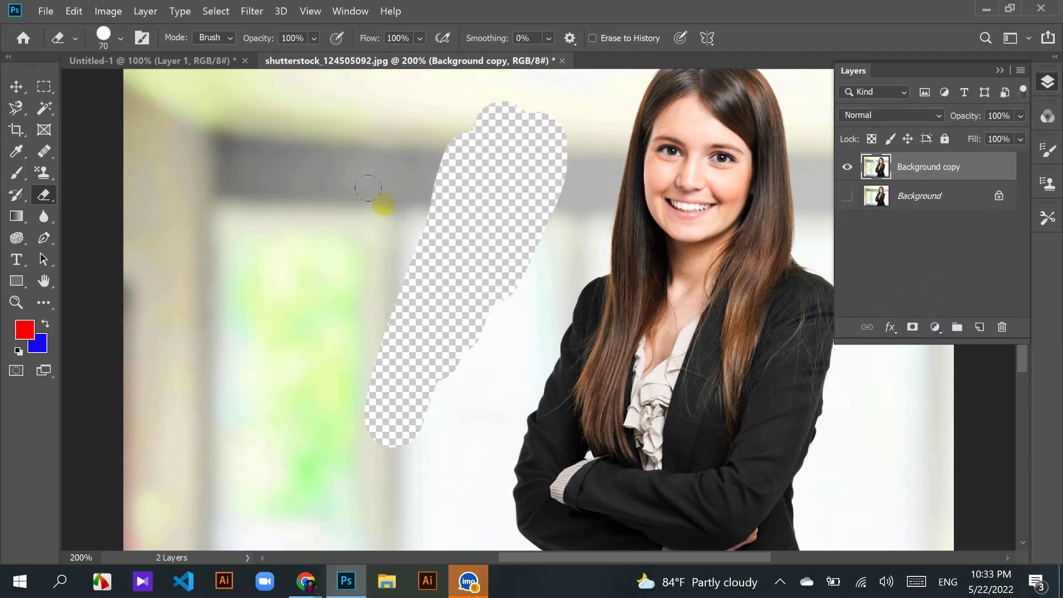
{"action": "mouse_move", "coordinate": [470, 133]}
{"action": "left_mouse_down"}
{"action": "mouse_move", "coordinate": [358, 392]}
{"action": "mouse_move", "coordinate": [373, 158]}
{"action": "mouse_move", "coordinate": [310, 372]}
{"action": "mouse_move", "coordinate": [337, 249]}
{"action": "mouse_move", "coordinate": [460, 264]}
{"action": "mouse_move", "coordinate": [522, 235]}
{"action": "mouse_move", "coordinate": [460, 383]}
{"action": "mouse_move", "coordinate": [351, 380]}
{"action": "left_mouse_up"}
{"action": "mouse_move", "coordinate": [536, 111]}
{"action": "left_mouse_down"}
{"action": "mouse_move", "coordinate": [556, 115]}
{"action": "mouse_move", "coordinate": [563, 218]}
{"action": "mouse_move", "coordinate": [434, 470]}
{"action": "mouse_move", "coordinate": [363, 432]}
{"action": "left_mouse_up"}
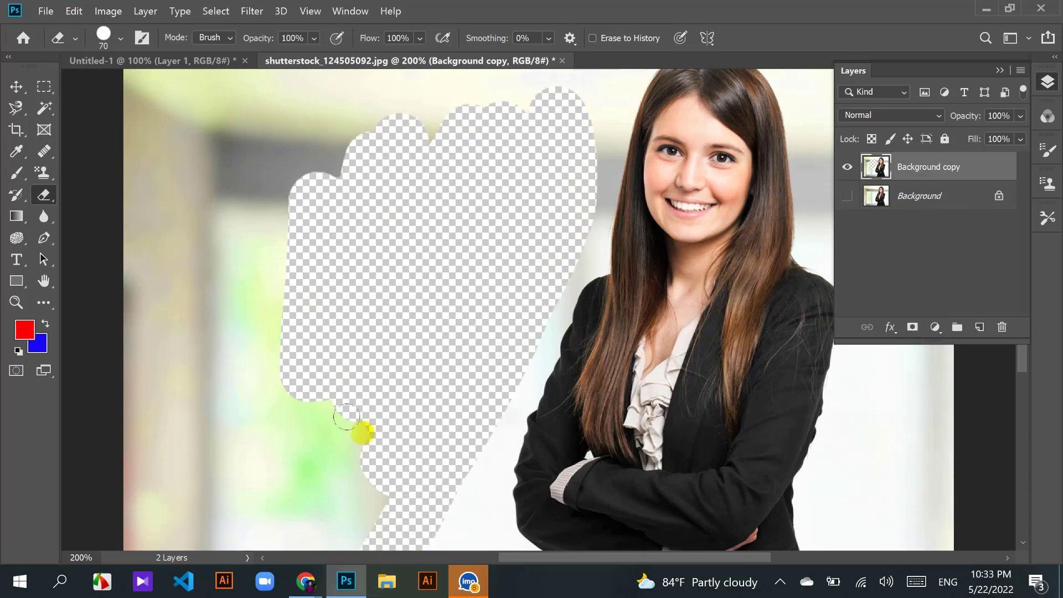
{"action": "scroll", "coordinate": [451, 315], "scroll_direction": "up", "scroll_amount": 5}
{"action": "mouse_move", "coordinate": [600, 192]}
{"action": "left_mouse_down"}
{"action": "mouse_move", "coordinate": [597, 285]}
{"action": "mouse_move", "coordinate": [621, 218]}
{"action": "mouse_move", "coordinate": [653, 181]}
{"action": "left_mouse_up"}
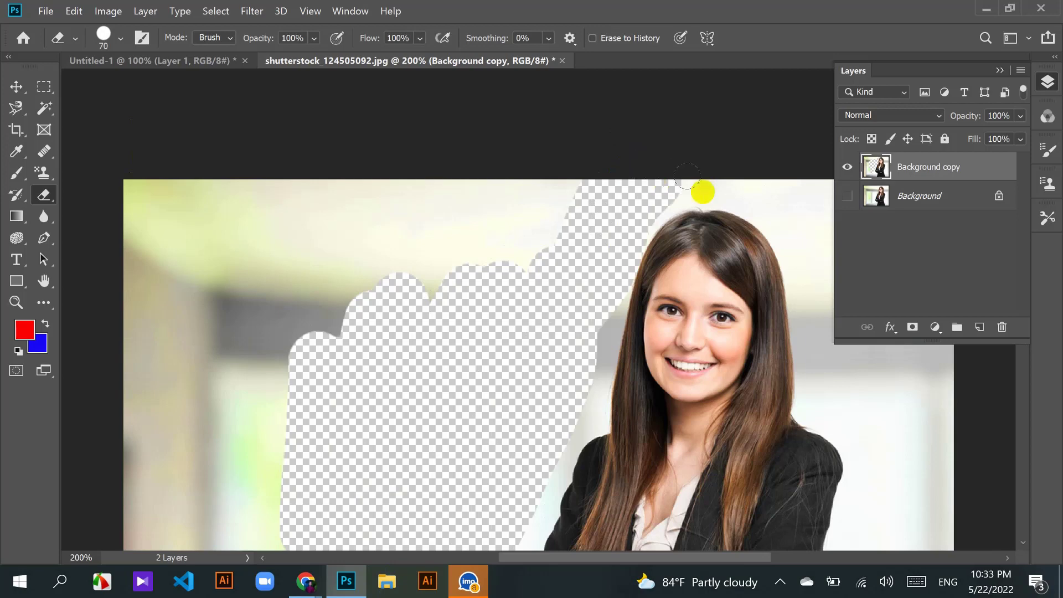
Step: Add a new layer beneath Background copy and fill it with red, replacing the fill with blue
{"action": "scroll", "coordinate": [702, 190], "scroll_direction": "down", "scroll_amount": 3}
{"action": "left_click", "coordinate": [980, 327]}
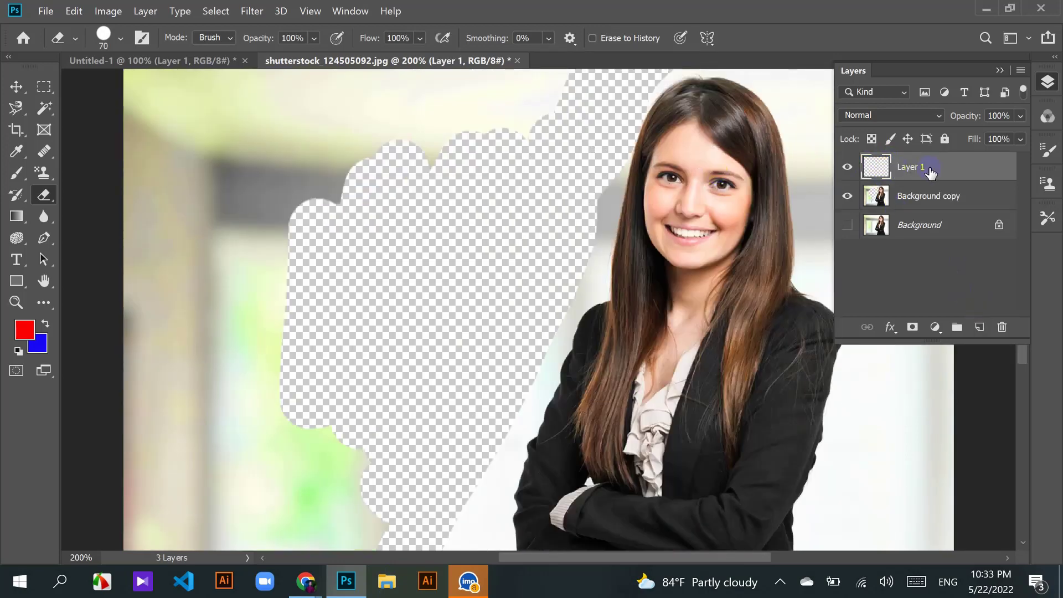
{"action": "left_click_drag", "start_coordinate": [930, 173], "coordinate": [909, 208]}
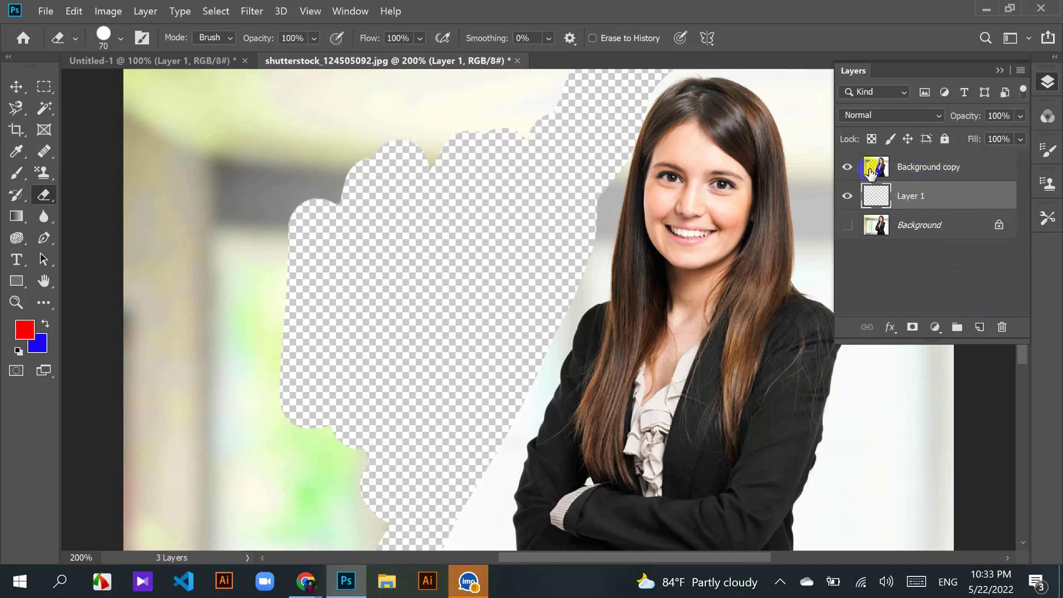
{"action": "left_click", "coordinate": [889, 204]}
{"action": "key", "text": "alt+BackSpace"}
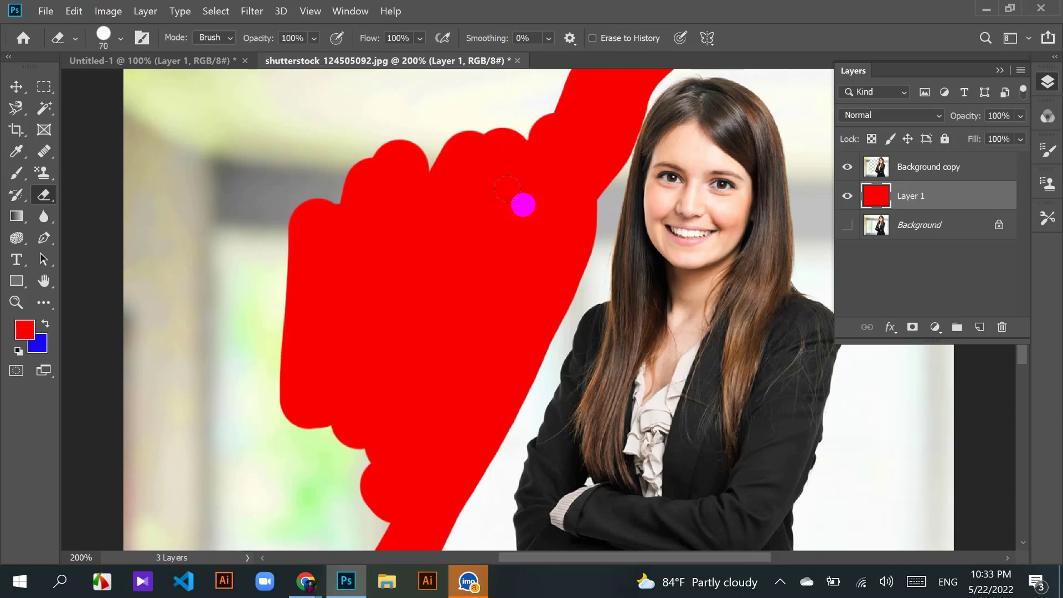
{"action": "left_click", "coordinate": [523, 206]}
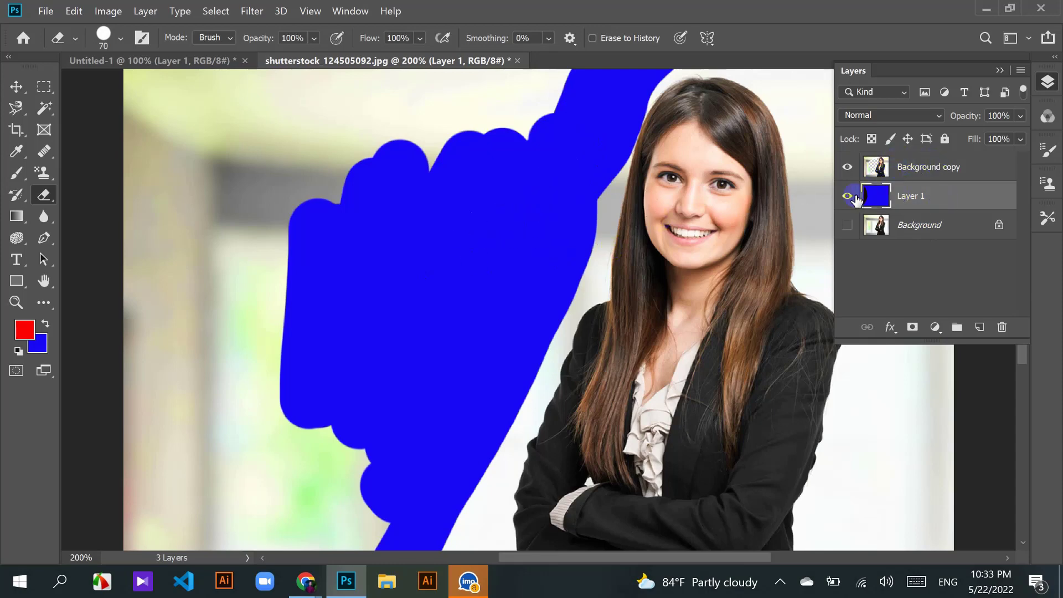
Step: Reduce the eraser size to 20 px, try a stroke on Layer 1 beside the woman's hair, and undo it
{"action": "scroll", "coordinate": [427, 228], "scroll_direction": "up", "scroll_amount": 3}
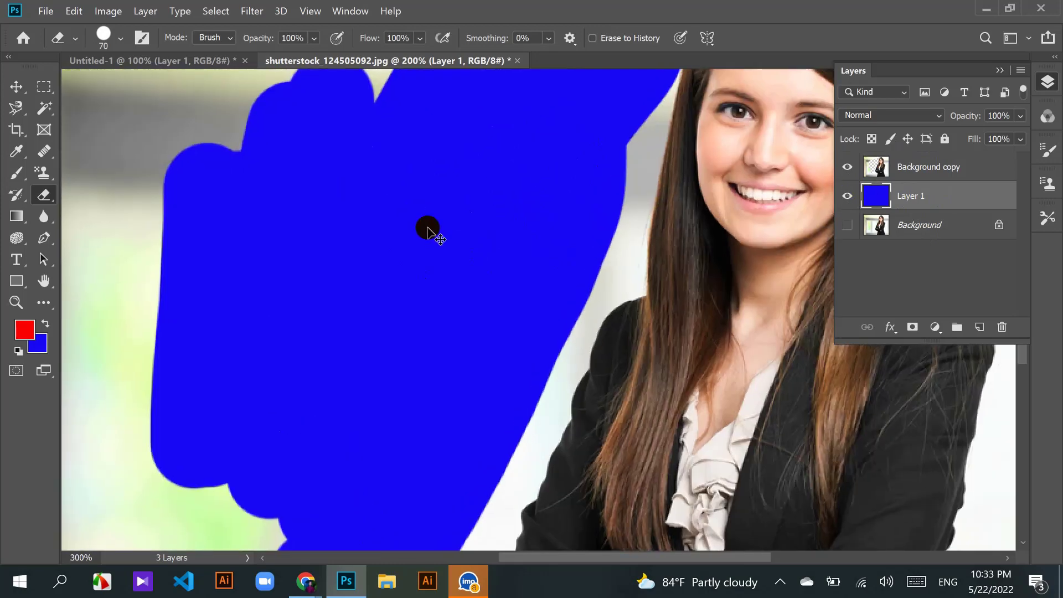
{"action": "scroll", "coordinate": [428, 228], "scroll_direction": "up", "scroll_amount": 5}
{"action": "scroll", "coordinate": [427, 228], "scroll_direction": "right", "scroll_amount": 3}
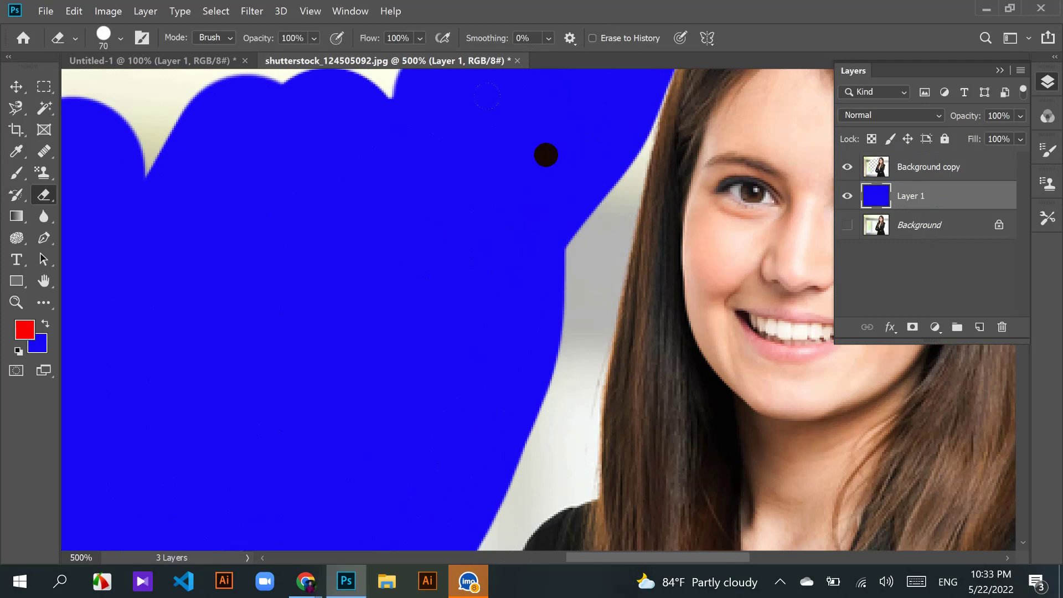
{"action": "key", "text": "bracketleft"}
{"action": "key", "text": "bracketleft"}
{"action": "key", "text": "bracketleft"}
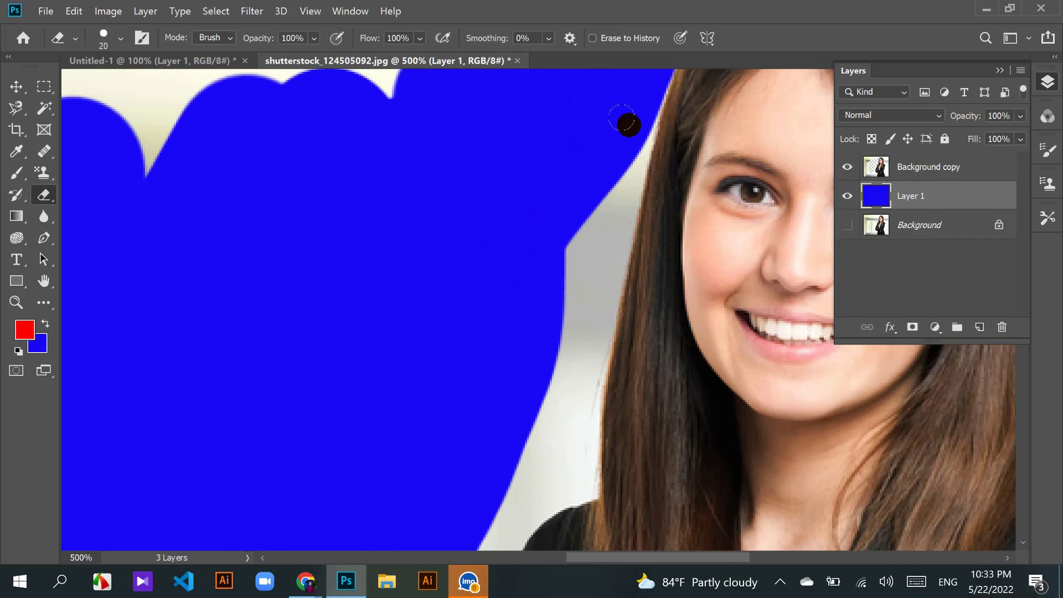
{"action": "left_click_drag", "start_coordinate": [633, 116], "coordinate": [614, 182]}
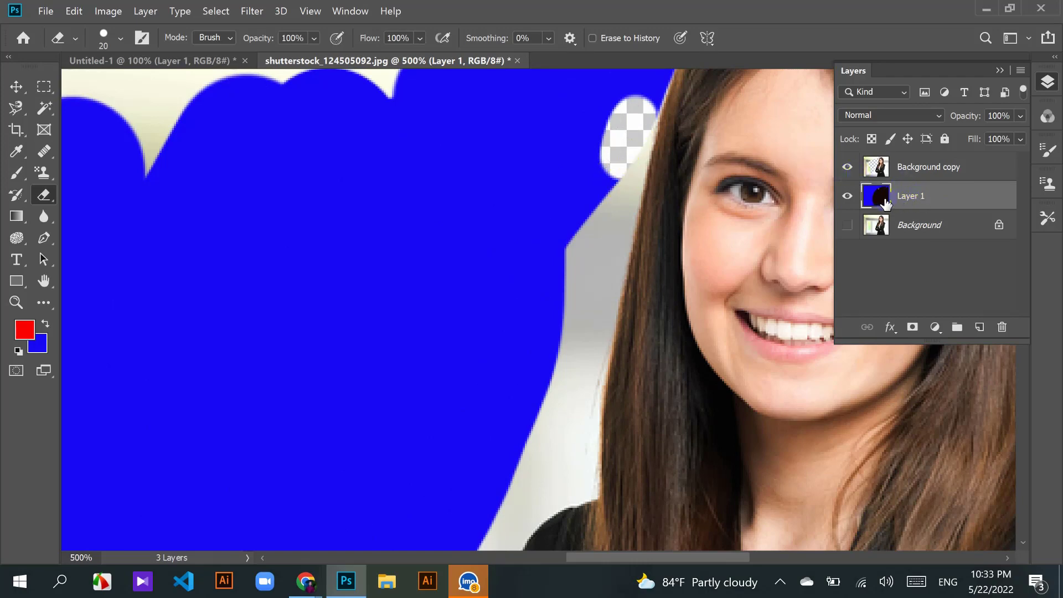
{"action": "key", "text": "ctrl+z"}
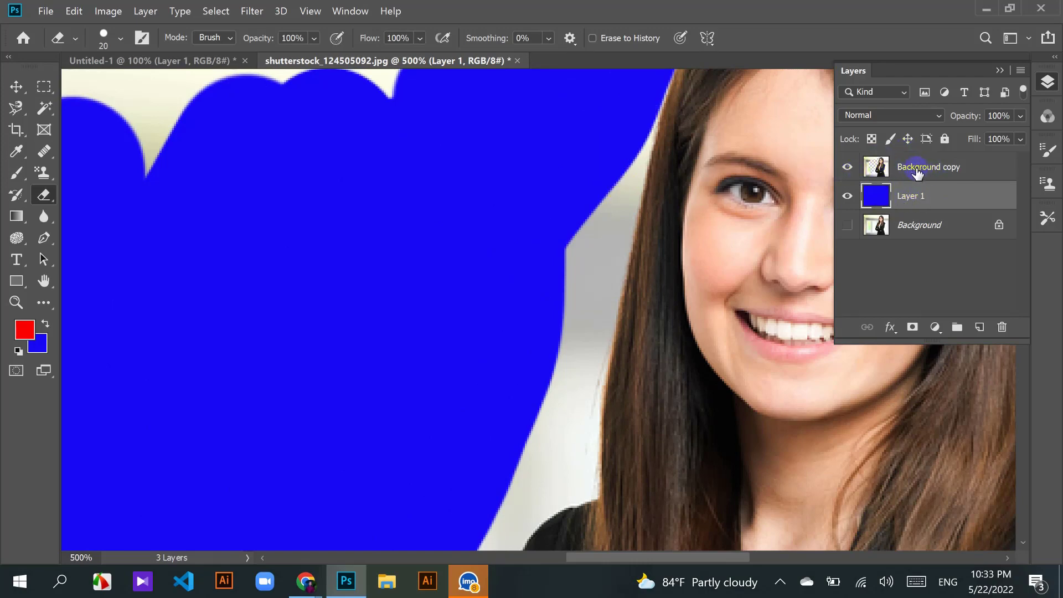
Step: Erase the backdrop on Background copy closely along the edge of the woman's hair with the 20 px eraser
{"action": "left_click", "coordinate": [916, 167]}
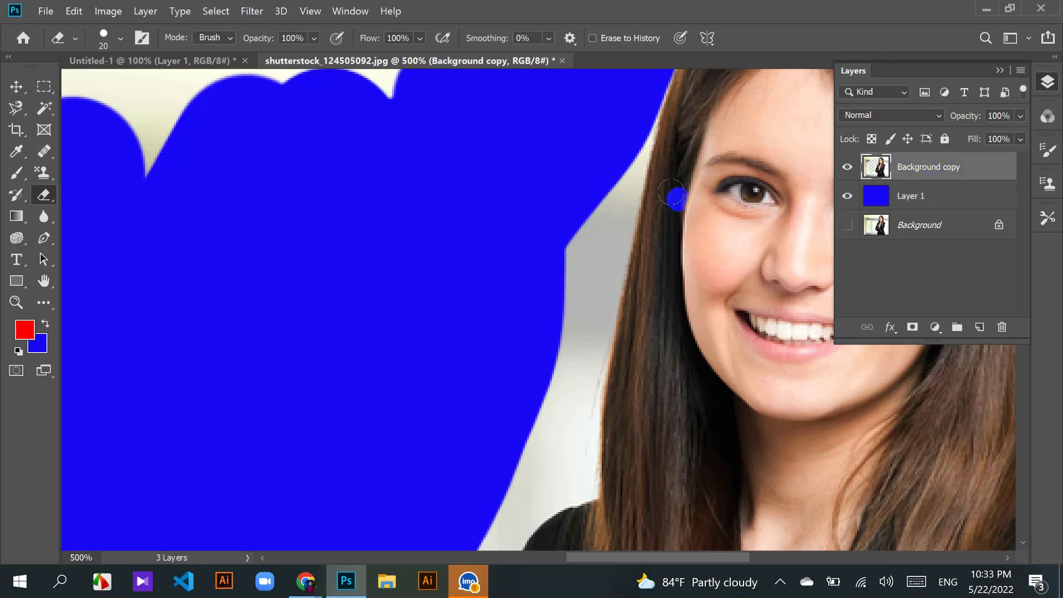
{"action": "mouse_move", "coordinate": [605, 168]}
{"action": "left_mouse_down"}
{"action": "mouse_move", "coordinate": [566, 364]}
{"action": "mouse_move", "coordinate": [628, 111]}
{"action": "mouse_move", "coordinate": [611, 256]}
{"action": "mouse_move", "coordinate": [557, 431]}
{"action": "mouse_move", "coordinate": [563, 345]}
{"action": "left_mouse_up"}
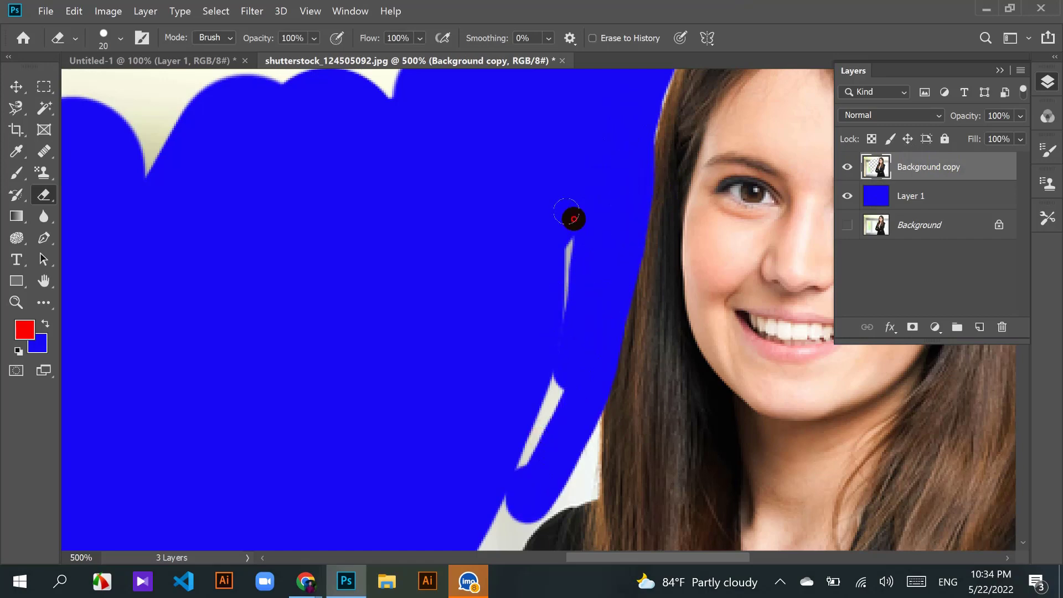
{"action": "left_click_drag", "start_coordinate": [572, 218], "coordinate": [522, 429]}
{"action": "scroll", "coordinate": [605, 230], "scroll_direction": "up", "scroll_amount": 4}
{"action": "mouse_move", "coordinate": [692, 131]}
{"action": "left_mouse_down"}
{"action": "mouse_move", "coordinate": [636, 311]}
{"action": "mouse_move", "coordinate": [595, 327]}
{"action": "left_mouse_up"}
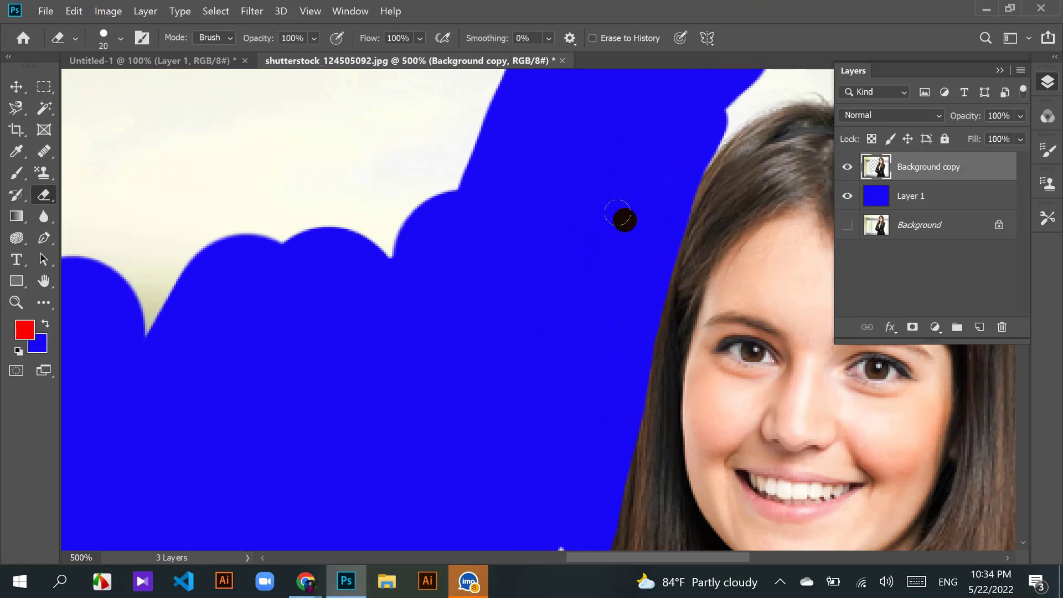
Step: Try erasing the remaining backdrop along the woman's shoulder and upper arm on Background copy, and undo the latest strokes
{"action": "scroll", "coordinate": [623, 218], "scroll_direction": "down", "scroll_amount": 7}
{"action": "mouse_move", "coordinate": [603, 127]}
{"action": "left_mouse_down"}
{"action": "mouse_move", "coordinate": [580, 262]}
{"action": "mouse_move", "coordinate": [512, 306]}
{"action": "mouse_move", "coordinate": [489, 348]}
{"action": "mouse_move", "coordinate": [485, 391]}
{"action": "mouse_move", "coordinate": [434, 463]}
{"action": "left_mouse_up"}
{"action": "mouse_move", "coordinate": [551, 148]}
{"action": "left_mouse_down"}
{"action": "mouse_move", "coordinate": [462, 327]}
{"action": "mouse_move", "coordinate": [398, 503]}
{"action": "mouse_move", "coordinate": [428, 441]}
{"action": "mouse_move", "coordinate": [447, 443]}
{"action": "mouse_move", "coordinate": [448, 461]}
{"action": "mouse_move", "coordinate": [425, 496]}
{"action": "mouse_move", "coordinate": [402, 500]}
{"action": "left_mouse_up"}
{"action": "key", "text": "ctrl+minus"}
{"action": "key", "text": "ctrl+minus"}
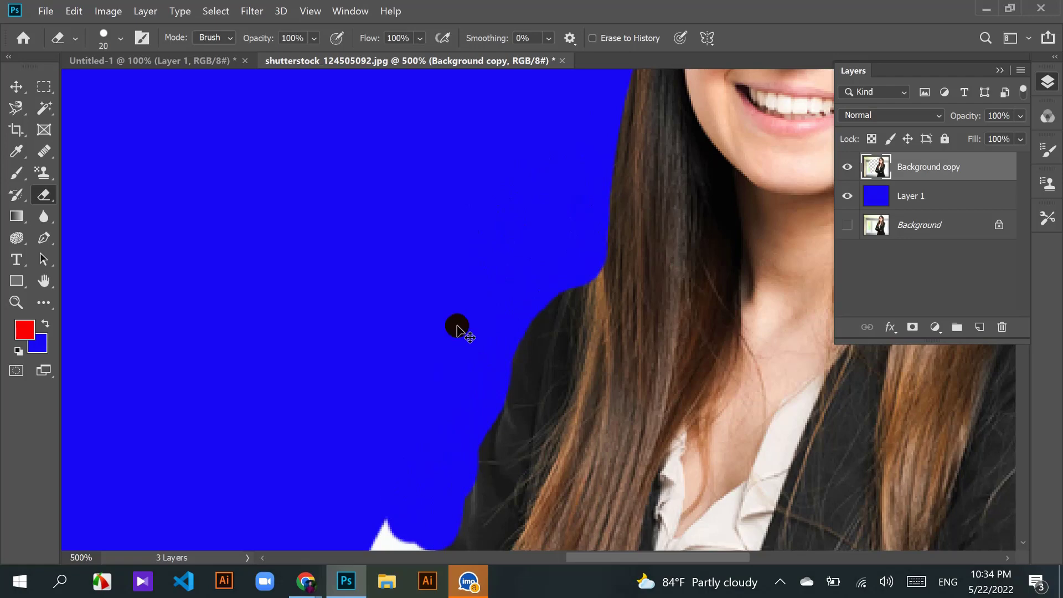
{"action": "key", "text": "ctrl+minus"}
{"action": "key", "text": "ctrl+minus"}
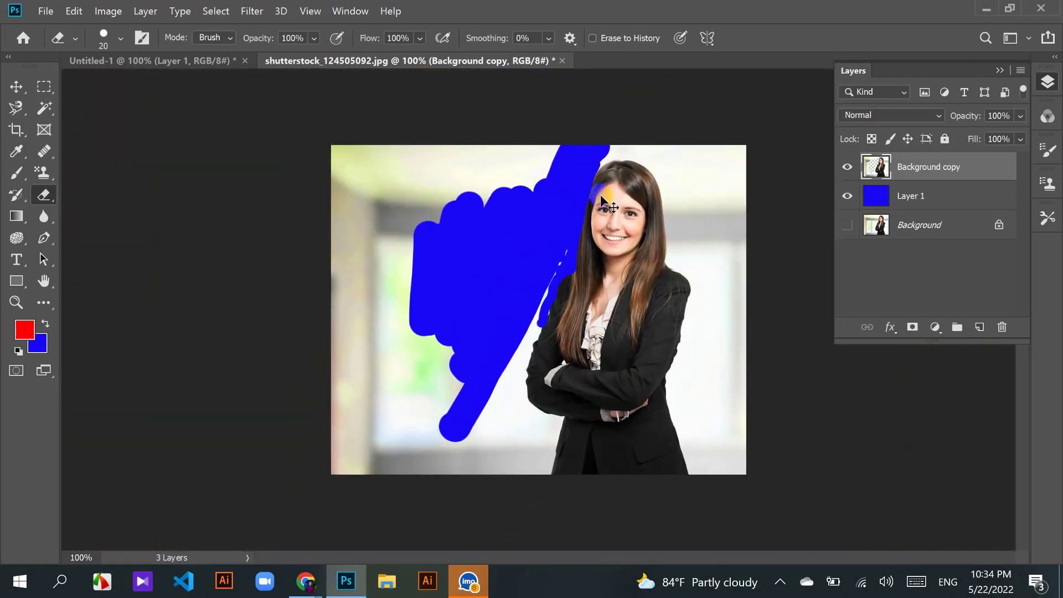
Step: Undo Layer 1 with its colour fills and all the erasing done on Background copy
{"action": "key", "text": "ctrl+z"}
{"action": "key", "text": "ctrl+z"}
{"action": "key", "text": "ctrl+z"}
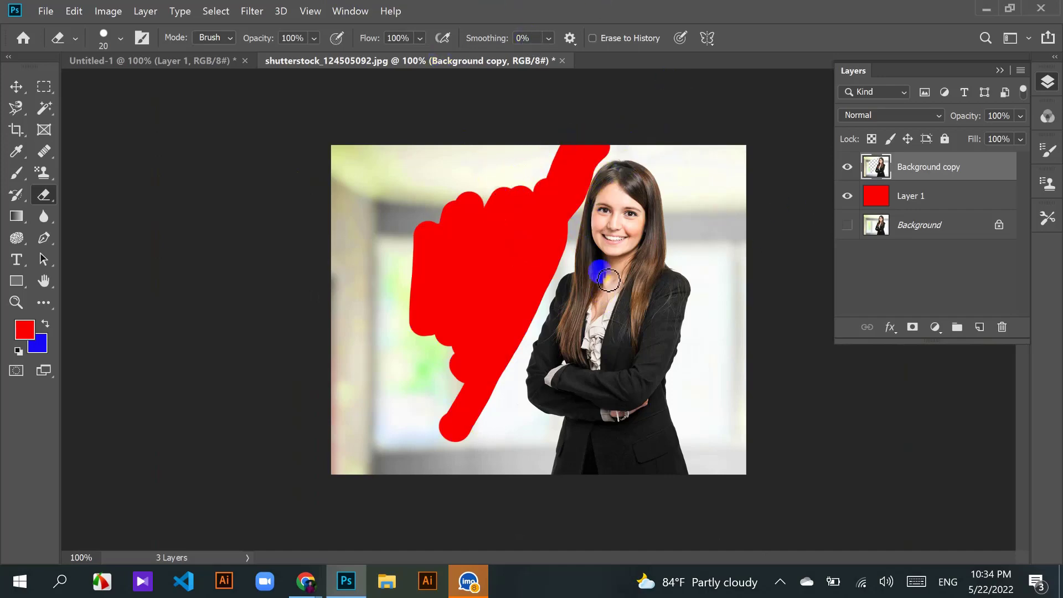
{"action": "left_click", "coordinate": [39, 197]}
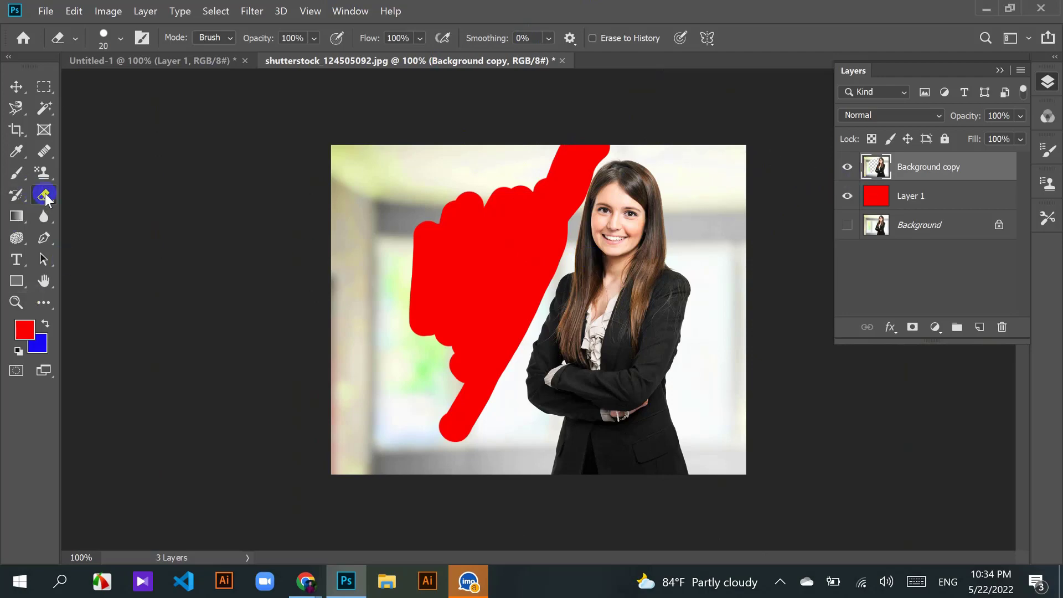
{"action": "left_click_drag", "start_coordinate": [515, 216], "coordinate": [525, 220]}
{"action": "key", "text": "ctrl+alt+z"}
{"action": "key", "text": "ctrl+alt+z"}
{"action": "key", "text": "ctrl+alt+z"}
{"action": "key", "text": "ctrl+alt+z"}
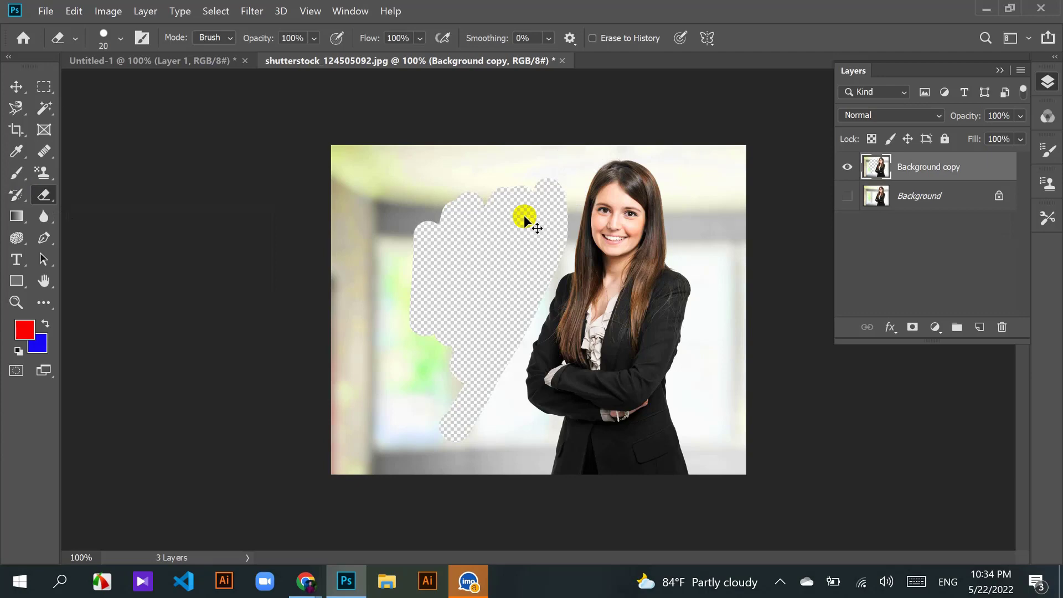
{"action": "key", "text": "ctrl+alt+z"}
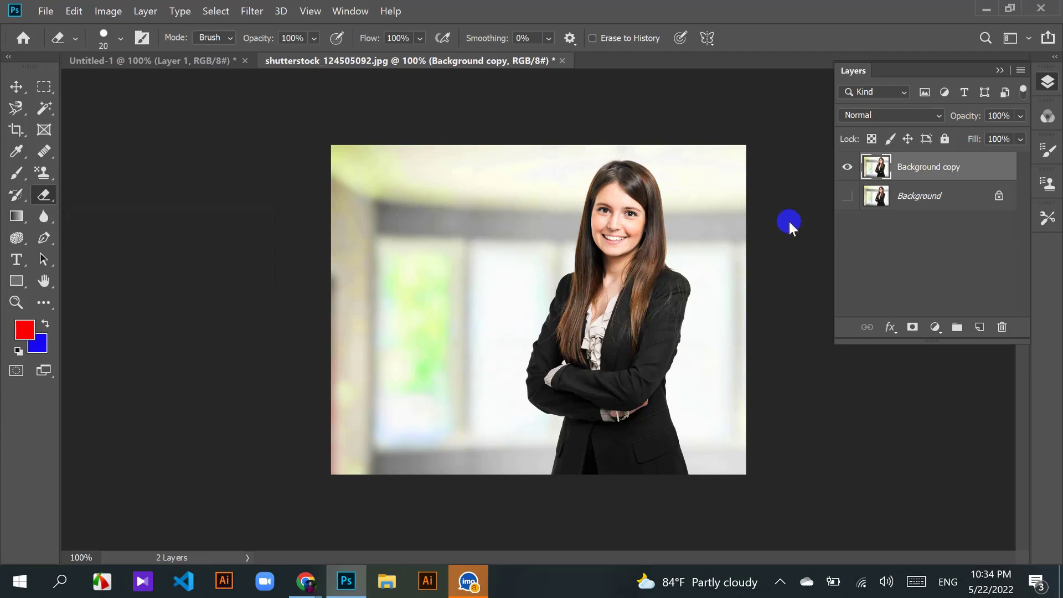
Step: Activate the Eraser tool on the Background copy layer and set its mode to Brush
{"action": "left_click", "coordinate": [899, 172]}
{"action": "left_click", "coordinate": [46, 195]}
{"action": "left_click", "coordinate": [88, 194]}
{"action": "left_click", "coordinate": [95, 31]}
{"action": "left_click", "coordinate": [229, 38]}
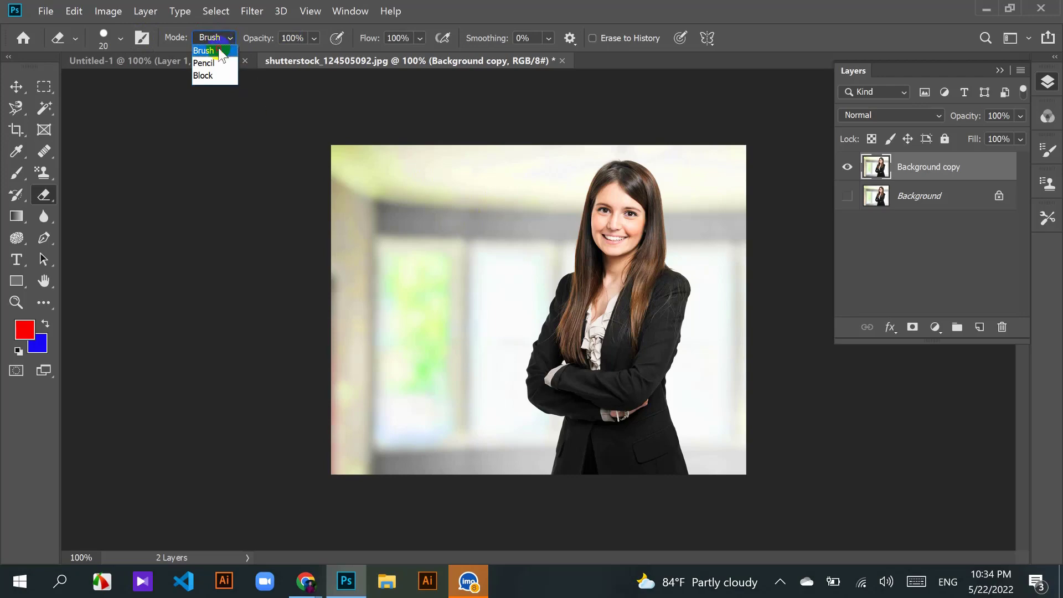
{"action": "left_click", "coordinate": [226, 50]}
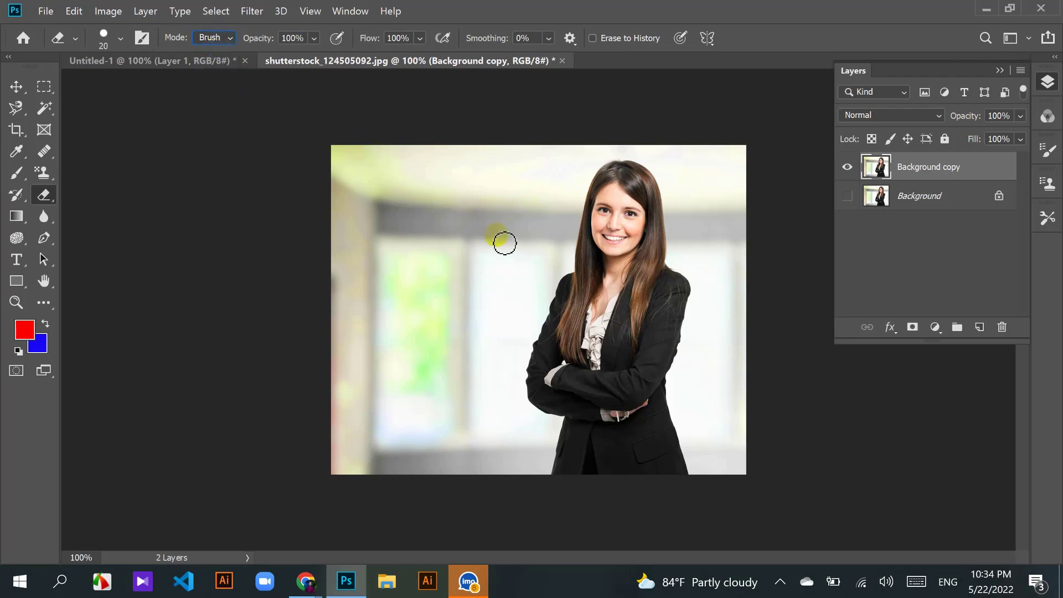
Step: Enlarge the eraser to 100 px, try hard-edged strokes on the backdrop and the woman's jacket, and undo them
{"action": "key", "text": "ctrl+plus"}
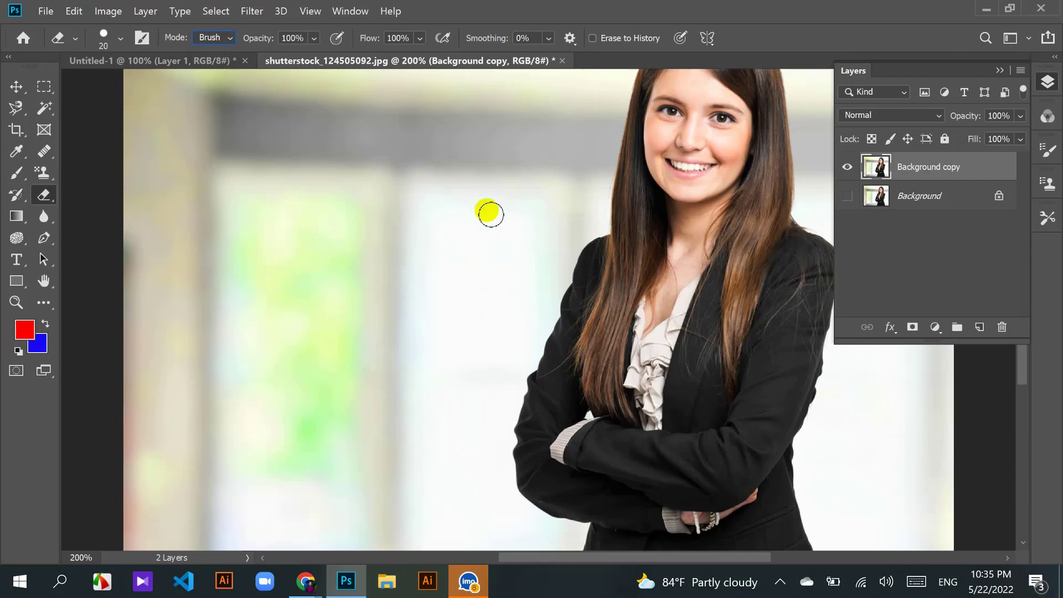
{"action": "mouse_move", "coordinate": [483, 178]}
{"action": "left_mouse_down"}
{"action": "mouse_move", "coordinate": [450, 250]}
{"action": "mouse_move", "coordinate": [455, 148]}
{"action": "mouse_move", "coordinate": [483, 178]}
{"action": "mouse_move", "coordinate": [397, 316]}
{"action": "mouse_move", "coordinate": [434, 175]}
{"action": "mouse_move", "coordinate": [393, 264]}
{"action": "mouse_move", "coordinate": [410, 204]}
{"action": "mouse_move", "coordinate": [415, 230]}
{"action": "left_mouse_up"}
{"action": "key", "text": "bracketright"}
{"action": "key", "text": "bracketright"}
{"action": "key", "text": "bracketright"}
{"action": "key", "text": "bracketright"}
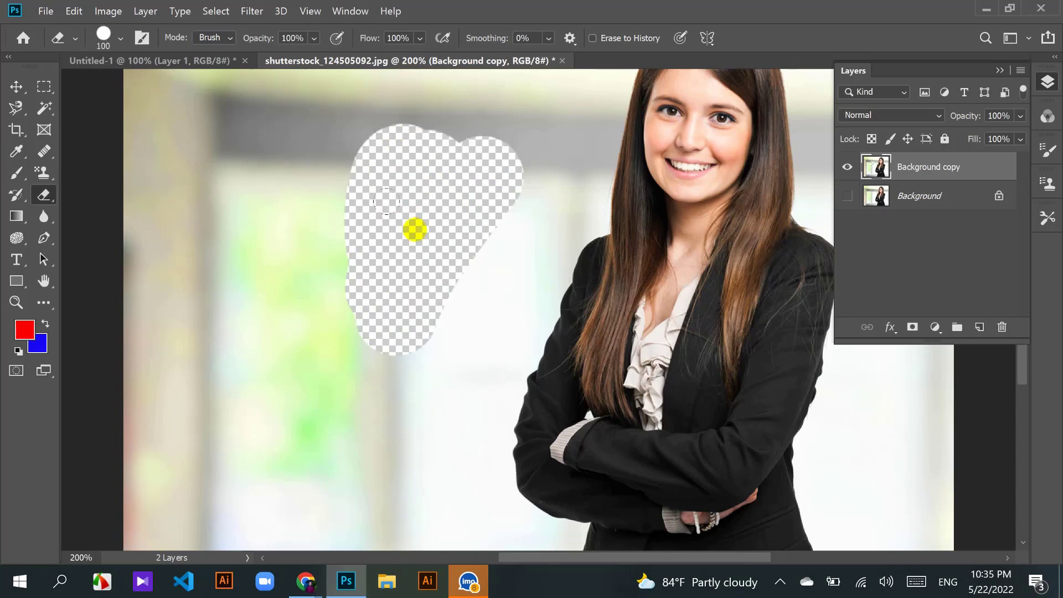
{"action": "key", "text": "ctrl+z"}
{"action": "key", "text": "ctrl+z"}
{"action": "key", "text": "ctrl+z"}
{"action": "key", "text": "ctrl+z"}
{"action": "key", "text": "ctrl+z"}
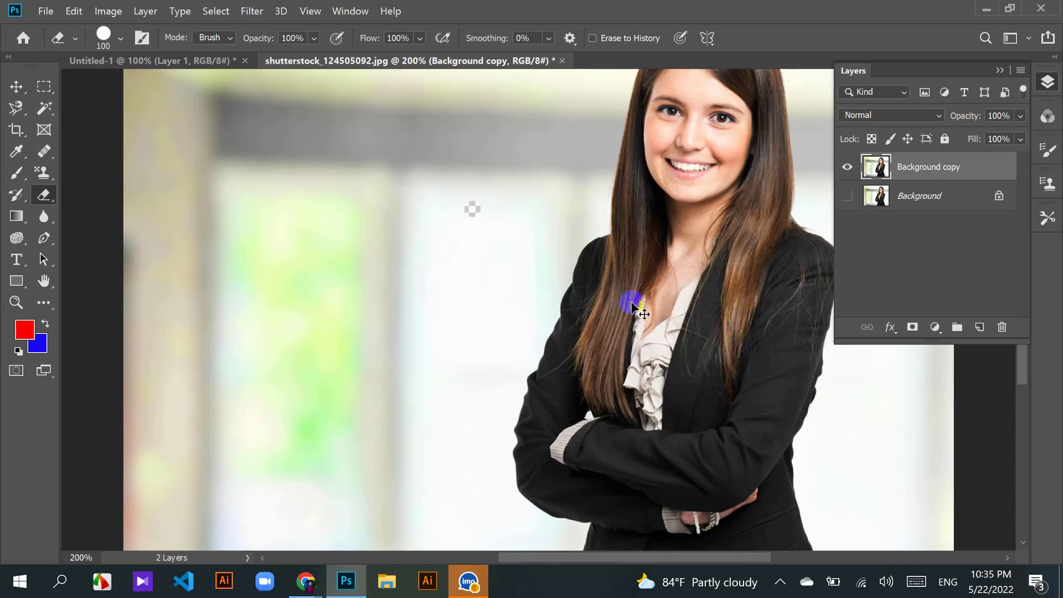
{"action": "mouse_move", "coordinate": [692, 313]}
{"action": "left_mouse_down"}
{"action": "mouse_move", "coordinate": [678, 393]}
{"action": "mouse_move", "coordinate": [718, 402]}
{"action": "mouse_move", "coordinate": [739, 322]}
{"action": "mouse_move", "coordinate": [693, 335]}
{"action": "left_mouse_up"}
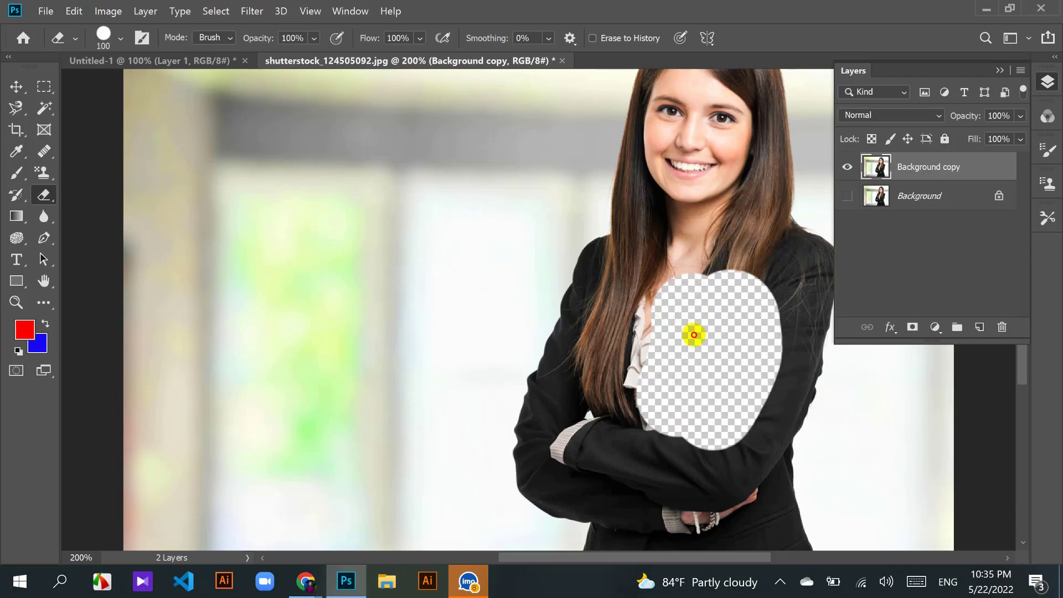
{"action": "key", "text": "ctrl+z"}
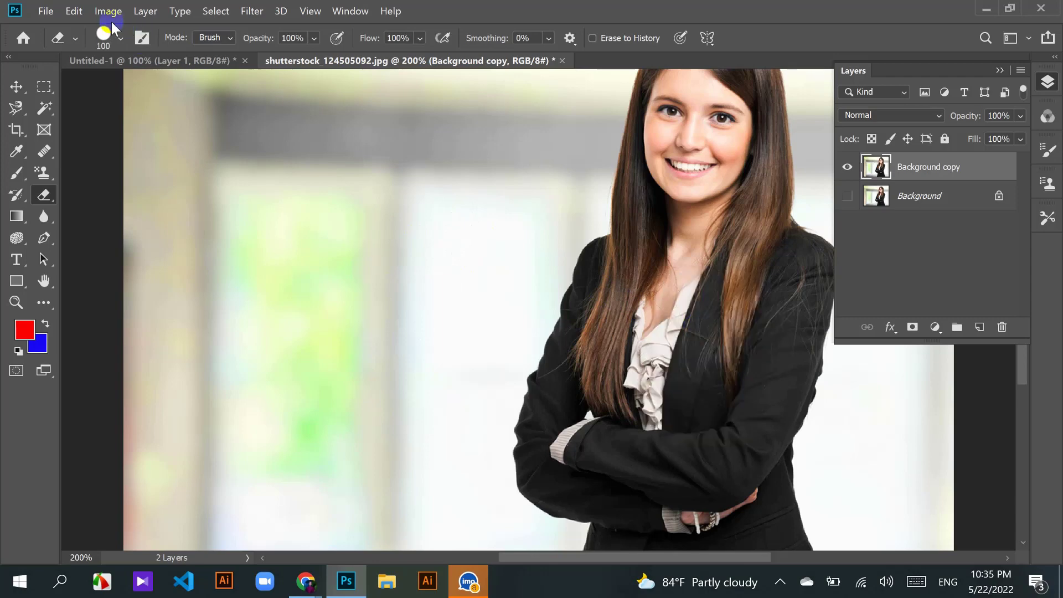
Step: Lower the eraser hardness to about 23%, try a soft stroke on the jacket, restore the hardness to 100%, and undo the stroke
{"action": "left_click", "coordinate": [120, 42]}
{"action": "left_click_drag", "start_coordinate": [197, 129], "coordinate": [112, 131]}
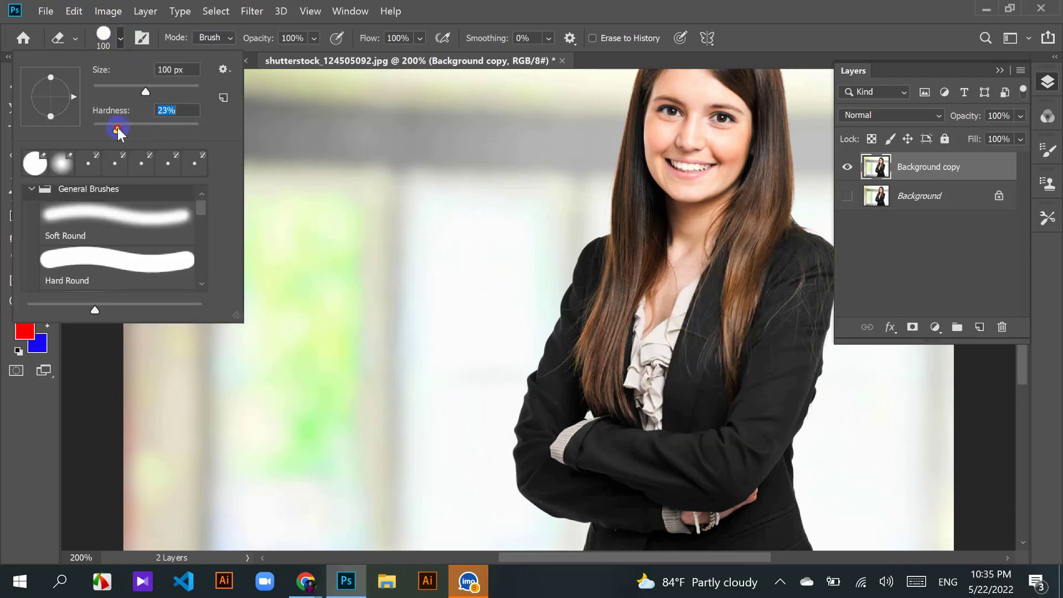
{"action": "mouse_move", "coordinate": [708, 293]}
{"action": "left_mouse_down"}
{"action": "mouse_move", "coordinate": [704, 387]}
{"action": "mouse_move", "coordinate": [735, 318]}
{"action": "mouse_move", "coordinate": [723, 308]}
{"action": "mouse_move", "coordinate": [720, 377]}
{"action": "left_mouse_up"}
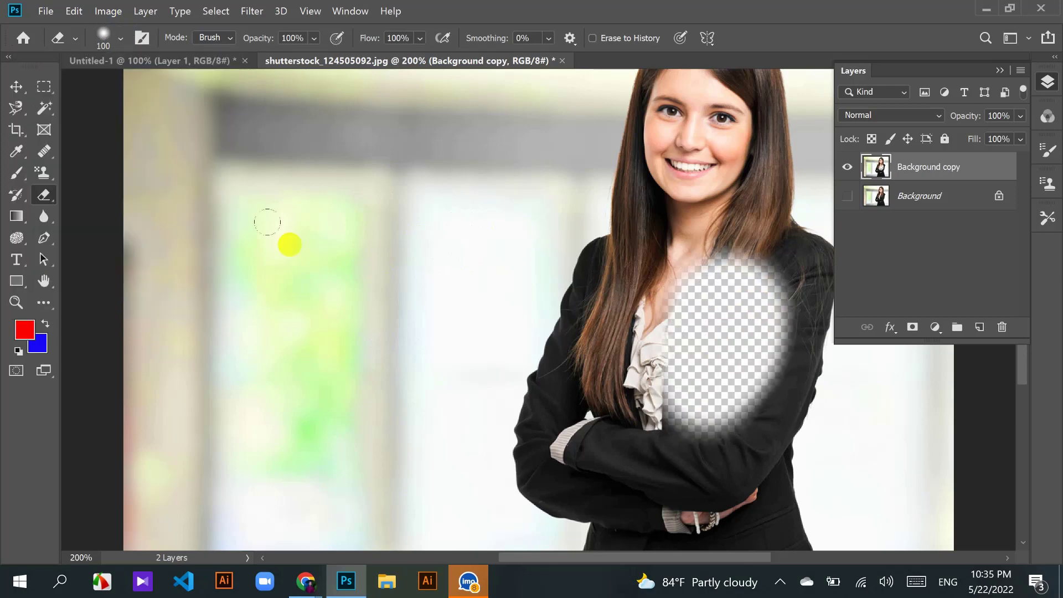
{"action": "left_click", "coordinate": [119, 39]}
{"action": "left_click_drag", "start_coordinate": [113, 130], "coordinate": [218, 132]}
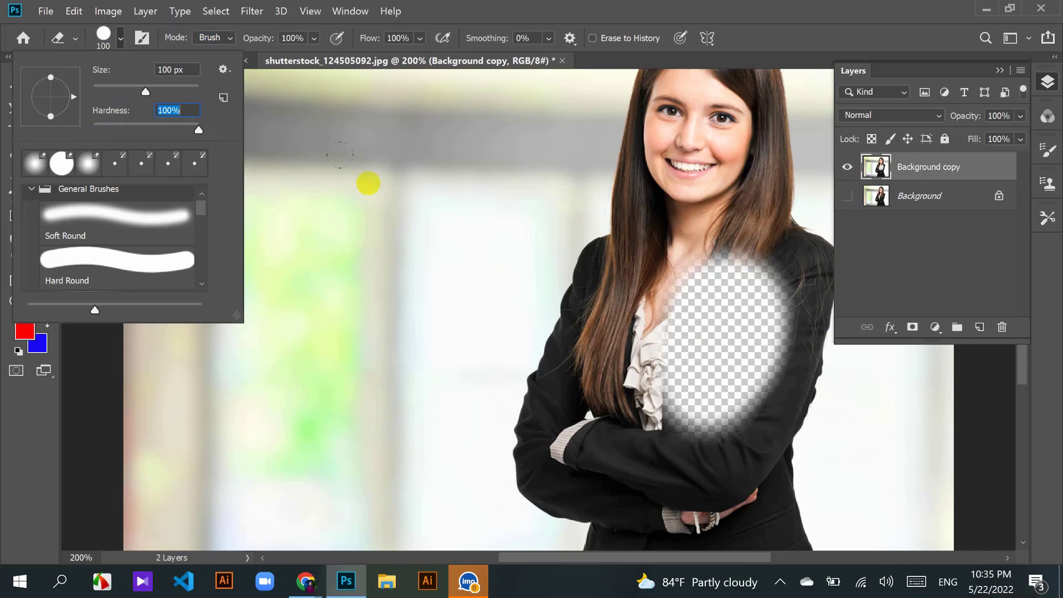
{"action": "left_click", "coordinate": [120, 39]}
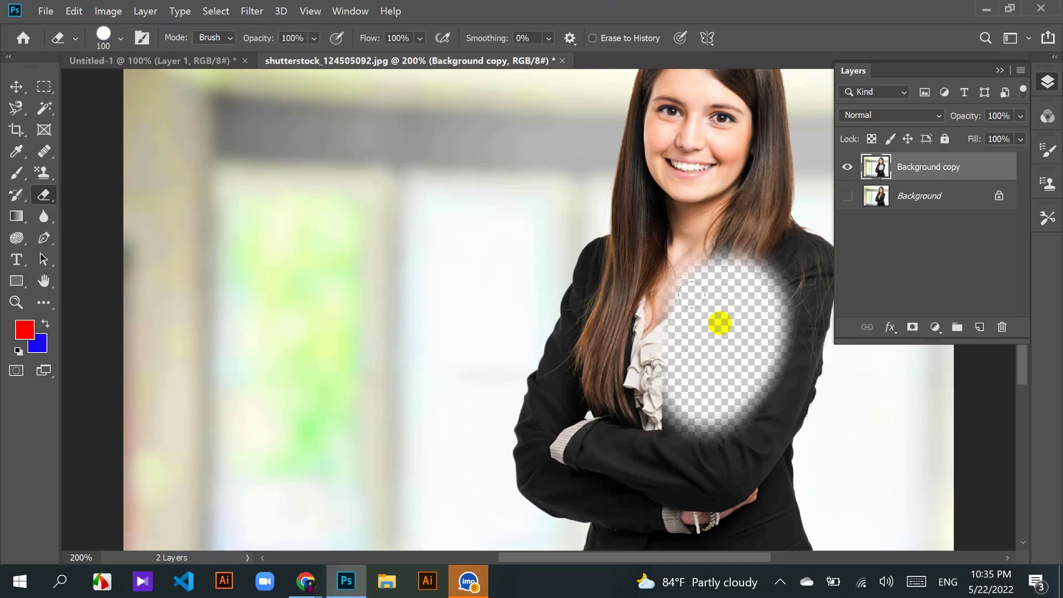
{"action": "key", "text": "ctrl+z"}
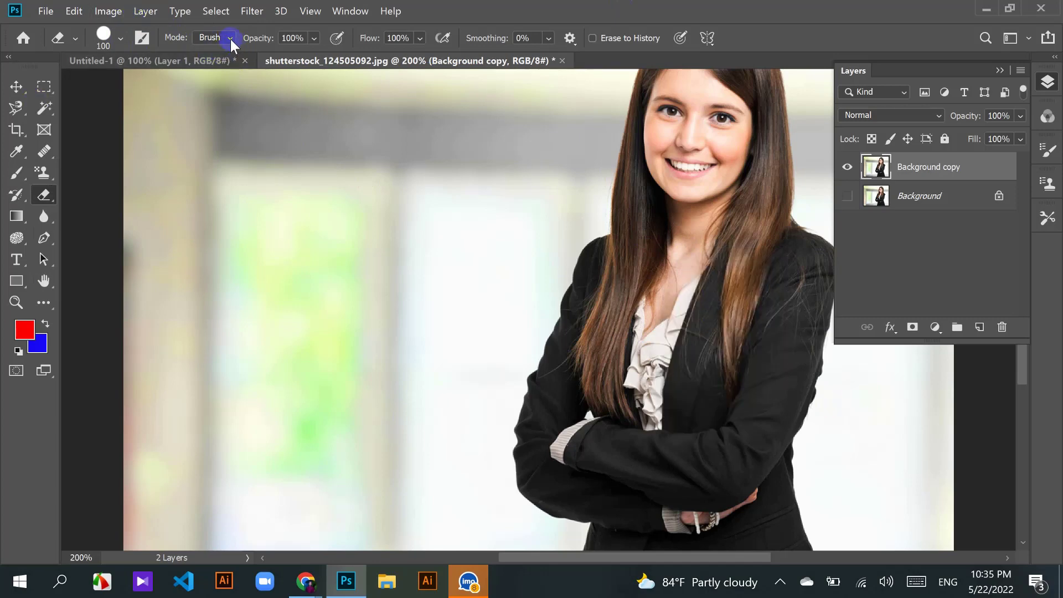
Step: Set the eraser mode to Pencil, try erasing a patch of the jacket at 100 px, and undo the strokes
{"action": "left_click", "coordinate": [228, 37]}
{"action": "left_click", "coordinate": [228, 63]}
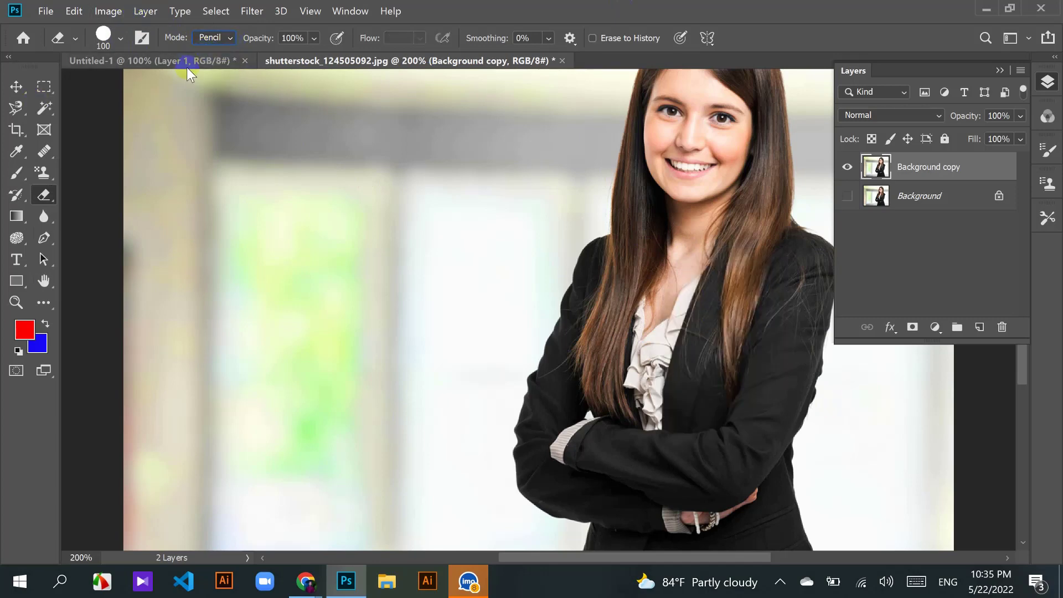
{"action": "mouse_move", "coordinate": [737, 302]}
{"action": "left_mouse_down"}
{"action": "mouse_move", "coordinate": [716, 373]}
{"action": "mouse_move", "coordinate": [726, 301]}
{"action": "mouse_move", "coordinate": [705, 340]}
{"action": "mouse_move", "coordinate": [707, 306]}
{"action": "mouse_move", "coordinate": [709, 341]}
{"action": "left_mouse_up"}
{"action": "left_click", "coordinate": [121, 35]}
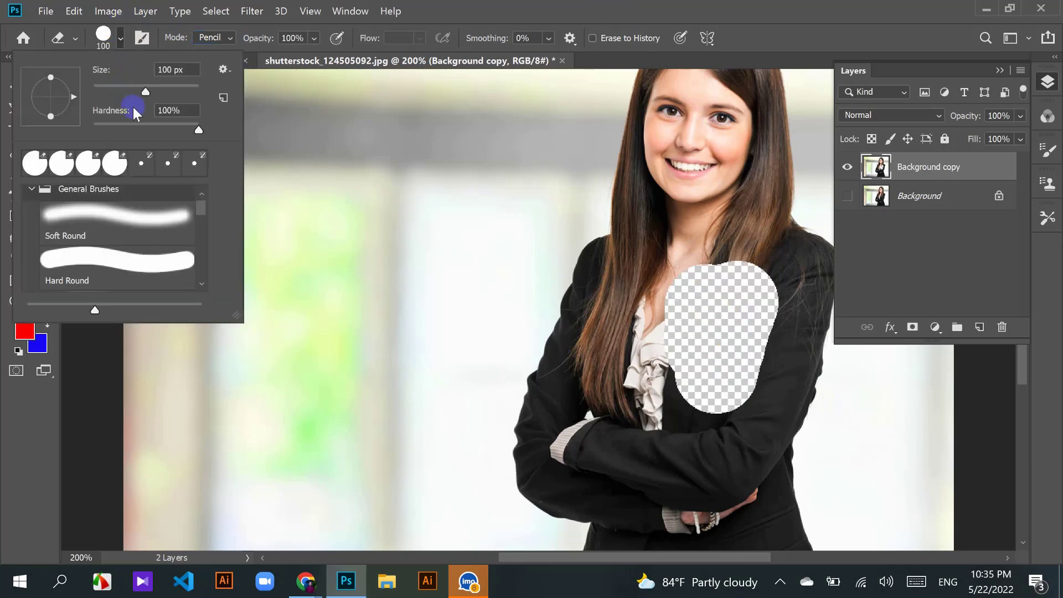
{"action": "mouse_move", "coordinate": [662, 262]}
{"action": "left_mouse_down"}
{"action": "mouse_move", "coordinate": [667, 336]}
{"action": "mouse_move", "coordinate": [709, 301]}
{"action": "left_mouse_up"}
{"action": "key", "text": "ctrl+z"}
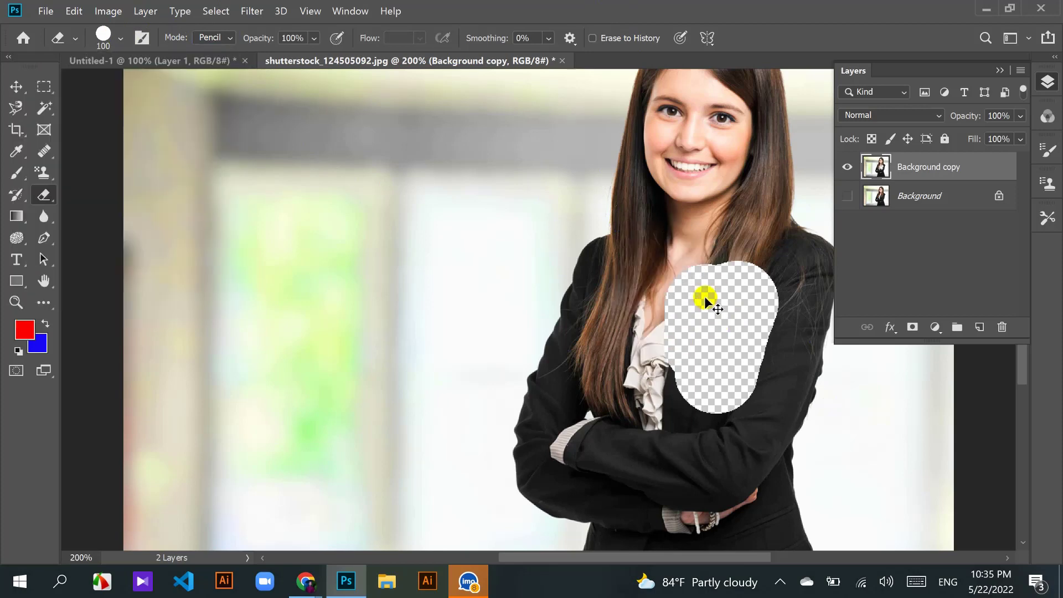
{"action": "key", "text": "ctrl+z"}
{"action": "key", "text": "ctrl+z"}
{"action": "key", "text": "ctrl+z"}
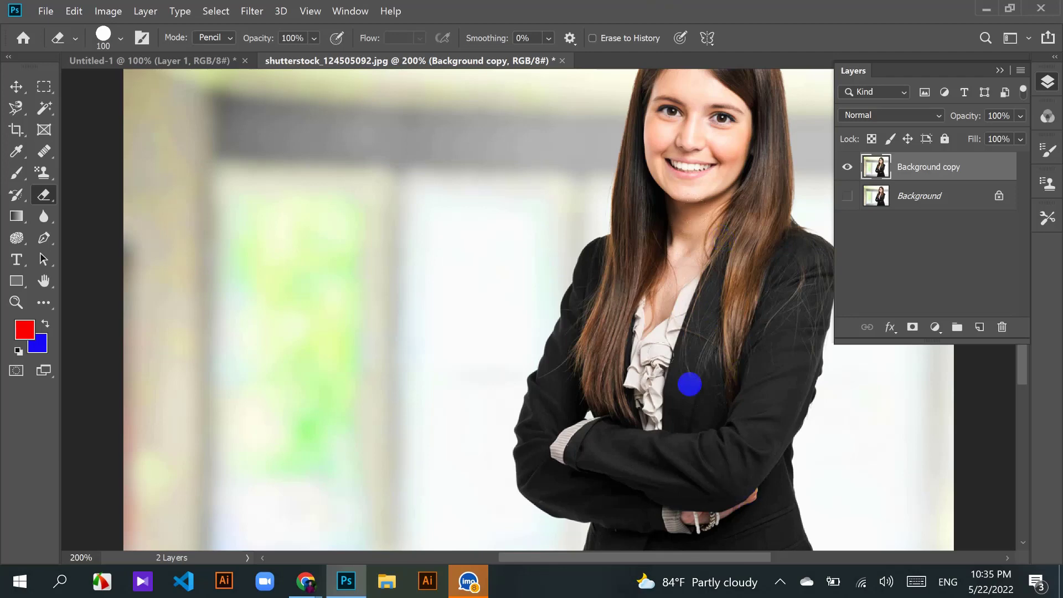
Step: Try two more Pencil-mode eraser strokes on the jacket beside the blouse, undoing each one
{"action": "mouse_move", "coordinate": [725, 275]}
{"action": "left_mouse_down"}
{"action": "mouse_move", "coordinate": [696, 340]}
{"action": "mouse_move", "coordinate": [682, 318]}
{"action": "mouse_move", "coordinate": [675, 372]}
{"action": "left_mouse_up"}
{"action": "key", "text": "ctrl+z"}
{"action": "left_click_drag", "start_coordinate": [727, 314], "coordinate": [718, 335]}
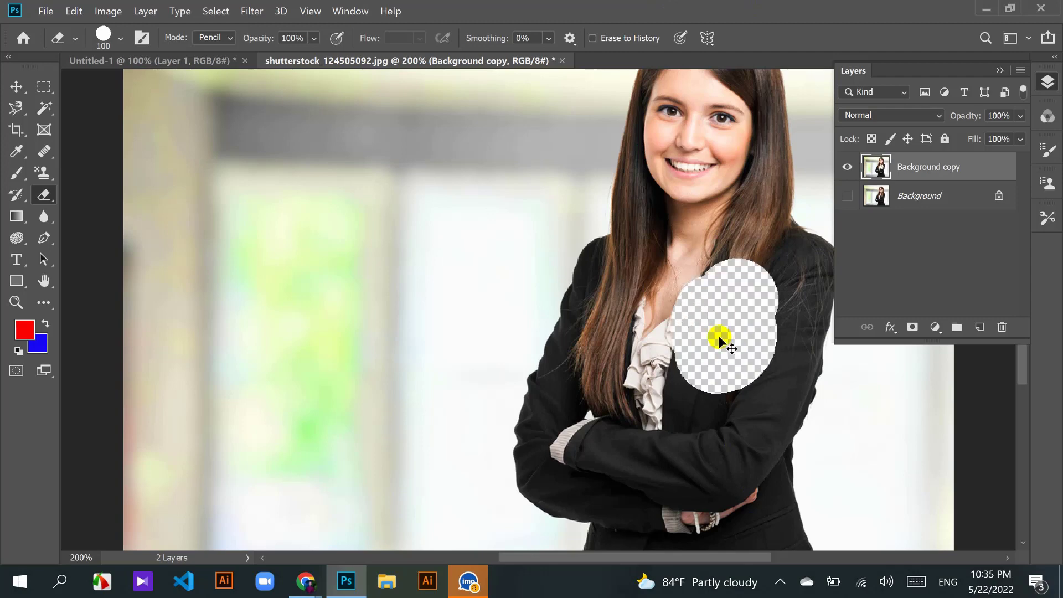
{"action": "key", "text": "ctrl+z"}
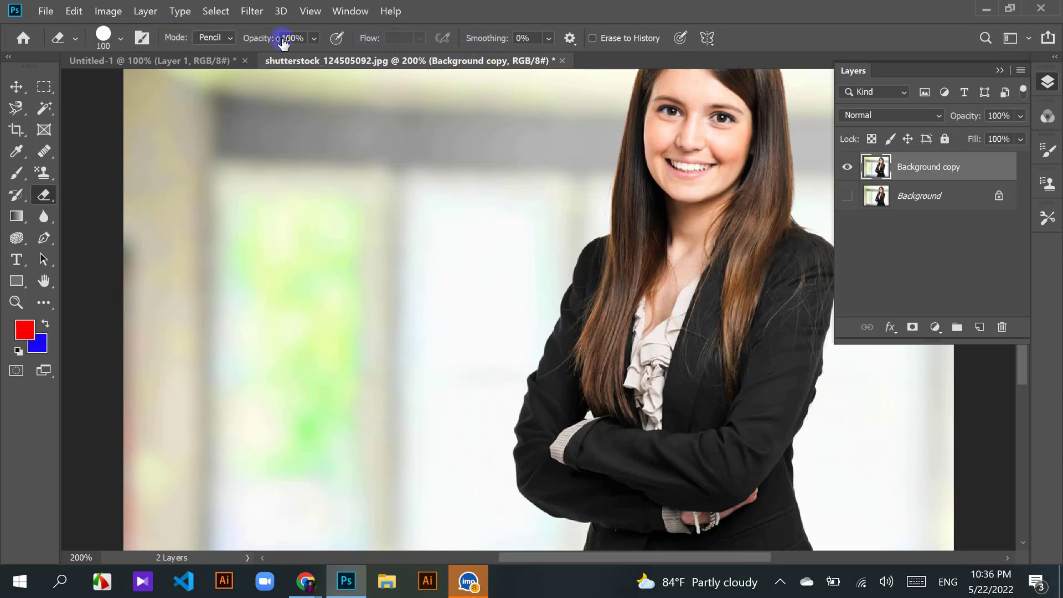
Step: Switch the eraser mode to Brush and back to Pencil to compare their settings
{"action": "left_click", "coordinate": [222, 37]}
{"action": "left_click", "coordinate": [211, 49]}
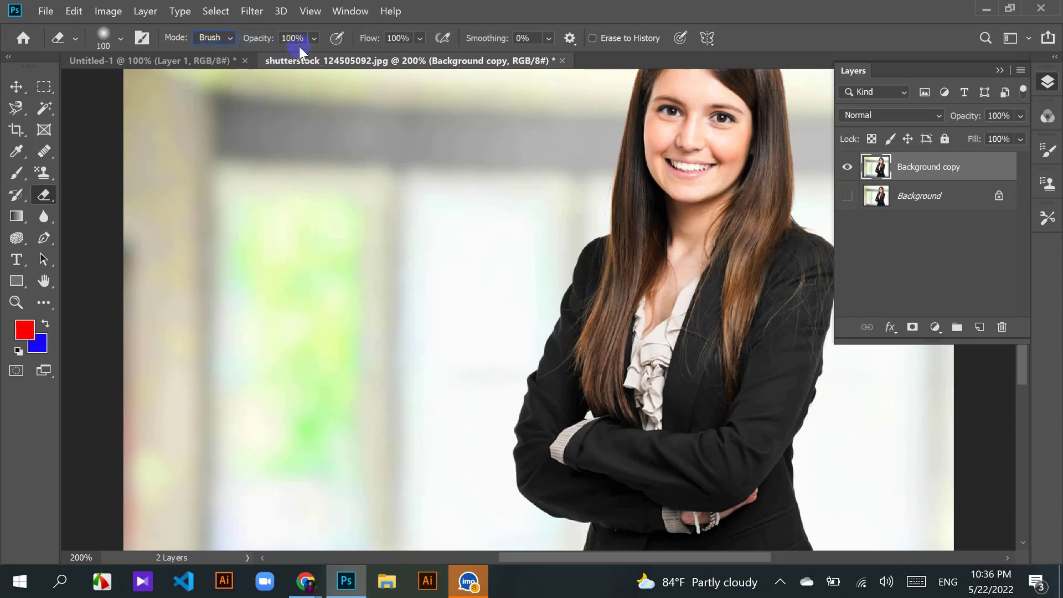
{"action": "left_click", "coordinate": [233, 36]}
{"action": "left_click", "coordinate": [221, 62]}
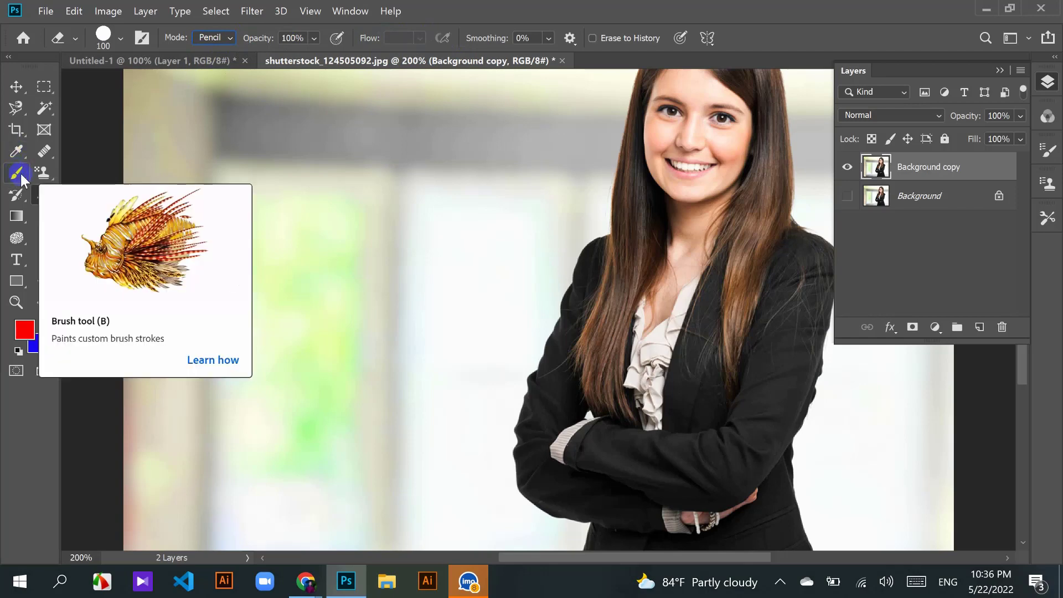
Step: Compare the options of the Brush and Pencil tools, and return to the Eraser tool
{"action": "left_click", "coordinate": [17, 173]}
{"action": "right_click", "coordinate": [17, 173]}
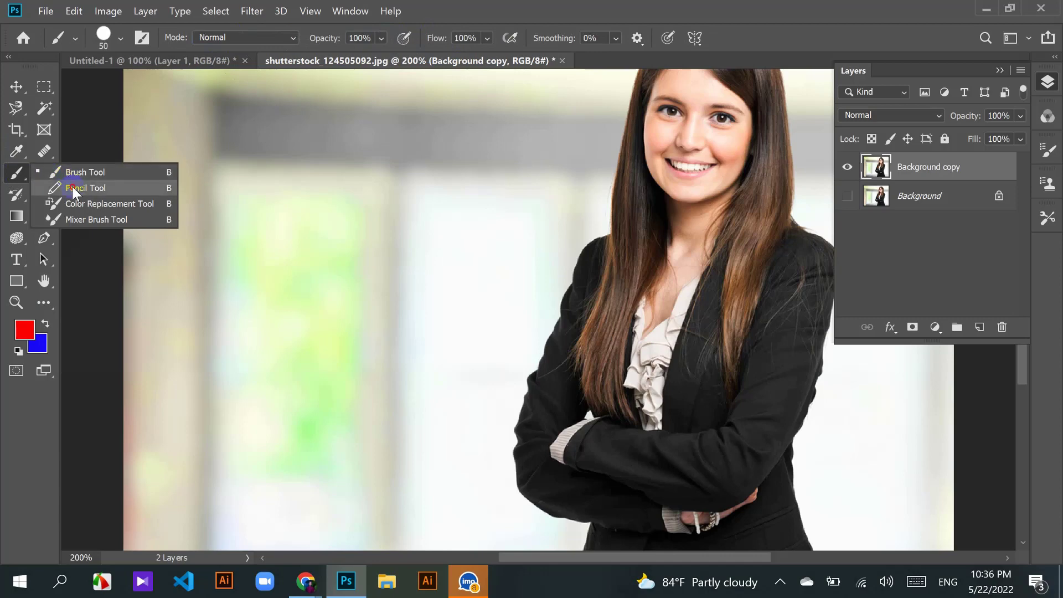
{"action": "left_click", "coordinate": [74, 190]}
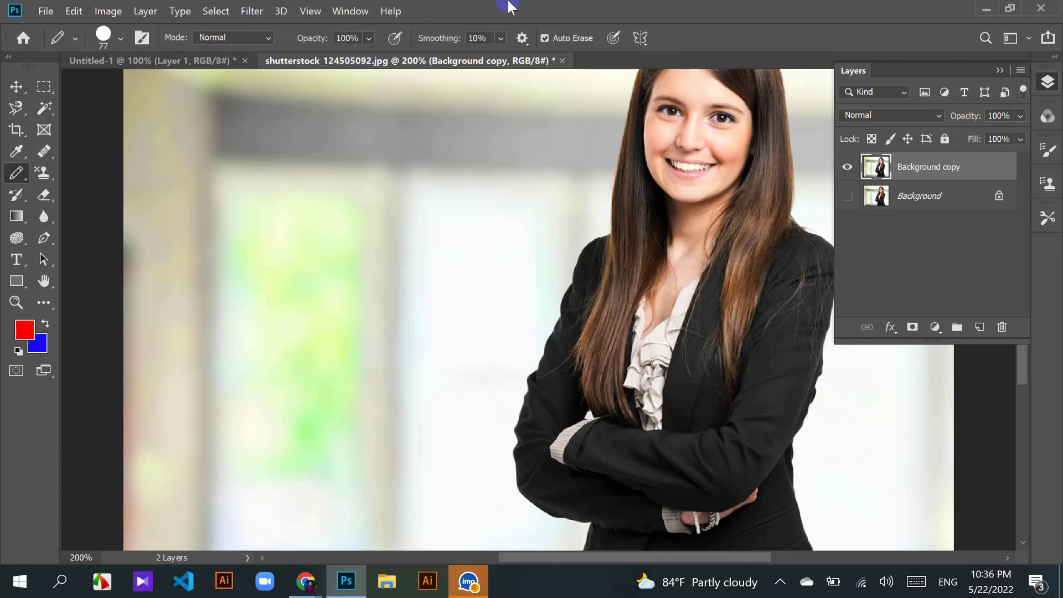
{"action": "right_click", "coordinate": [16, 180]}
{"action": "left_click", "coordinate": [40, 171]}
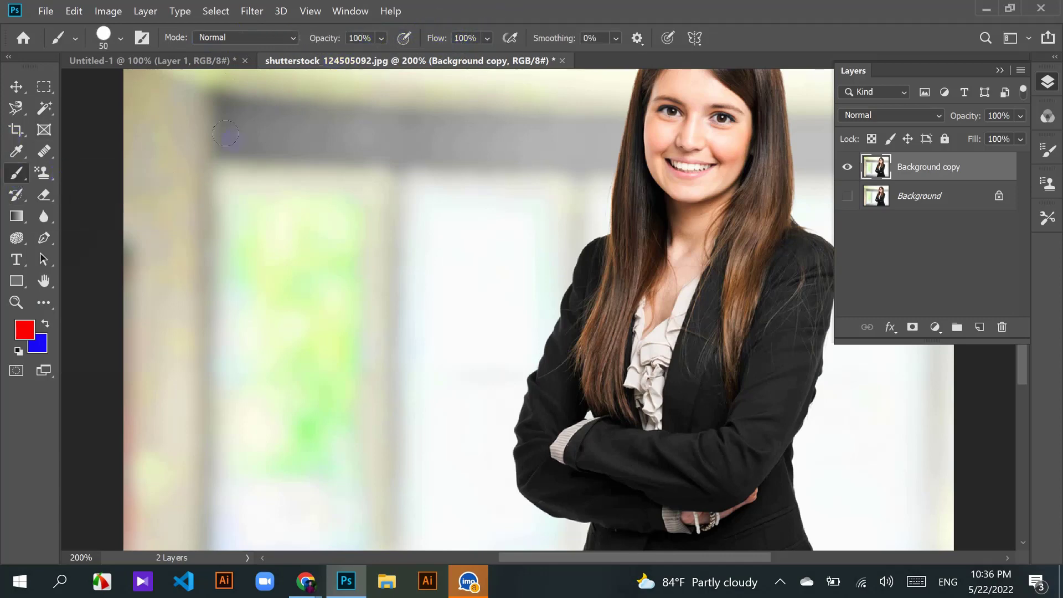
{"action": "left_click", "coordinate": [43, 195]}
{"action": "right_click", "coordinate": [44, 195]}
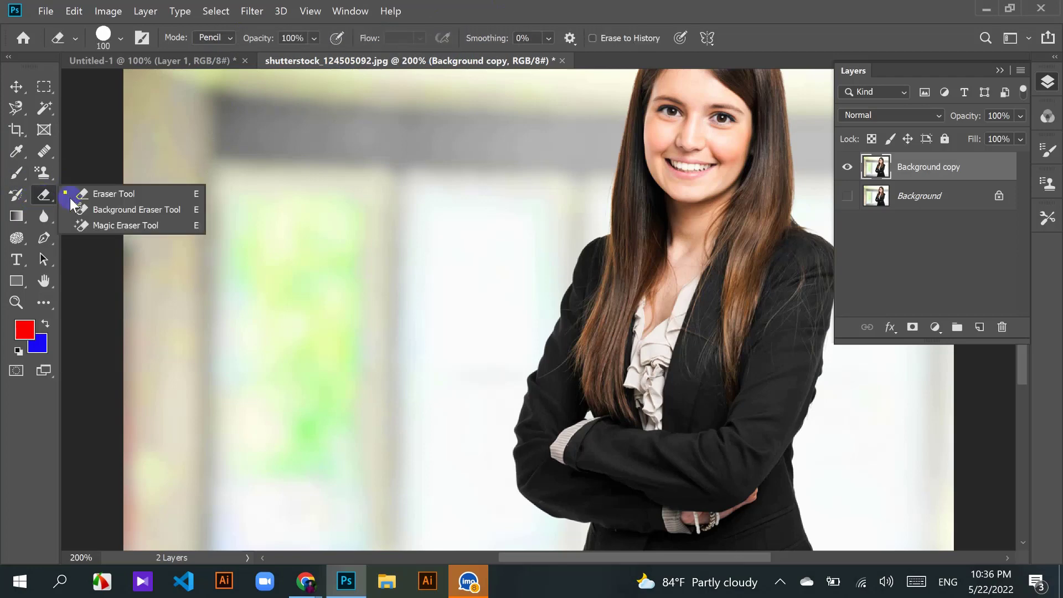
{"action": "left_click", "coordinate": [117, 195]}
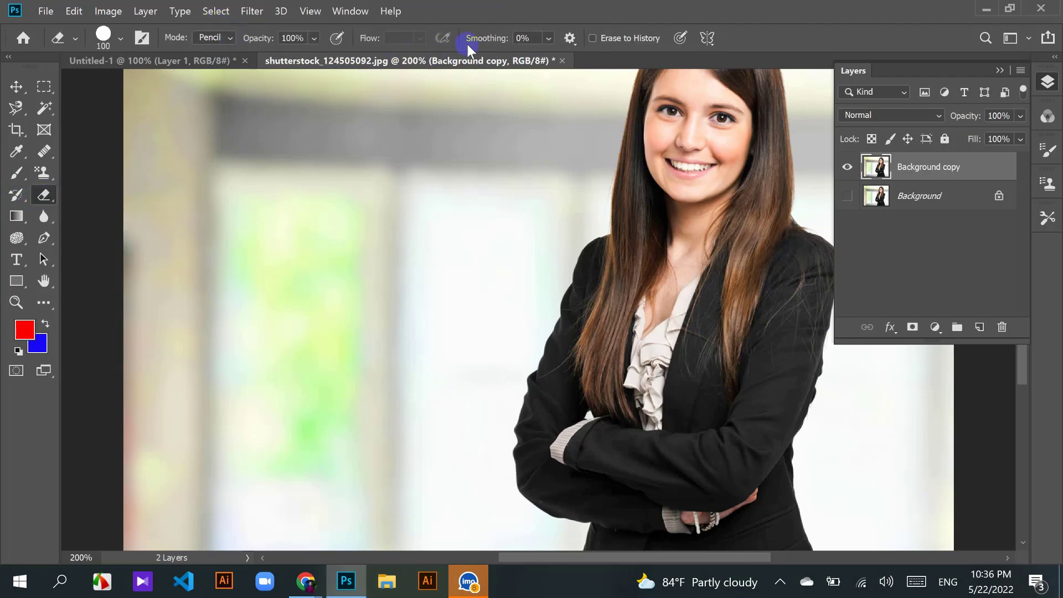
Step: Set the eraser mode to Block, try small square strokes on the backdrop, and undo them
{"action": "left_click", "coordinate": [228, 37]}
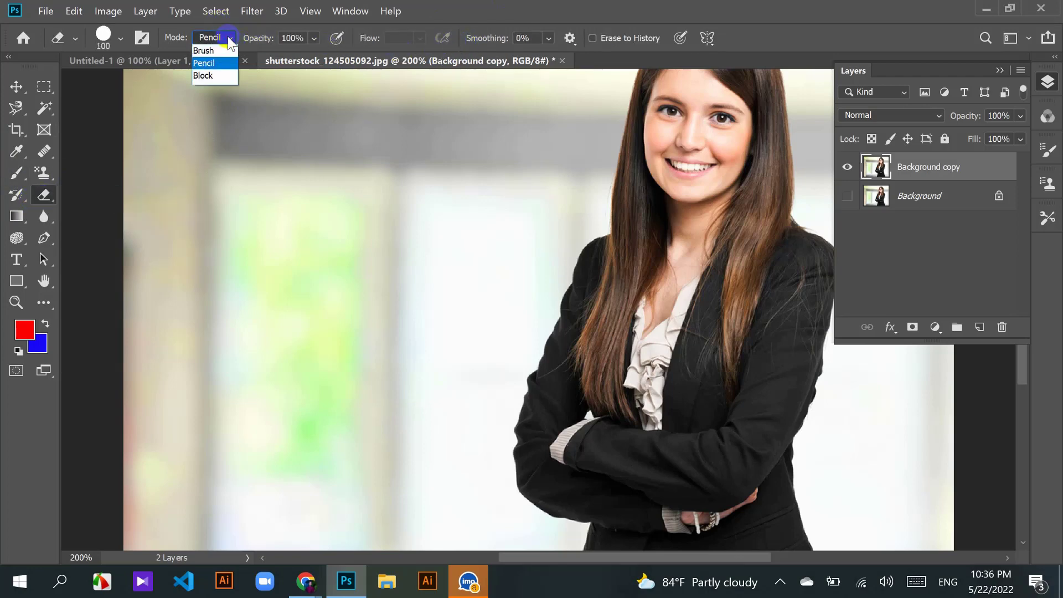
{"action": "left_click", "coordinate": [208, 75]}
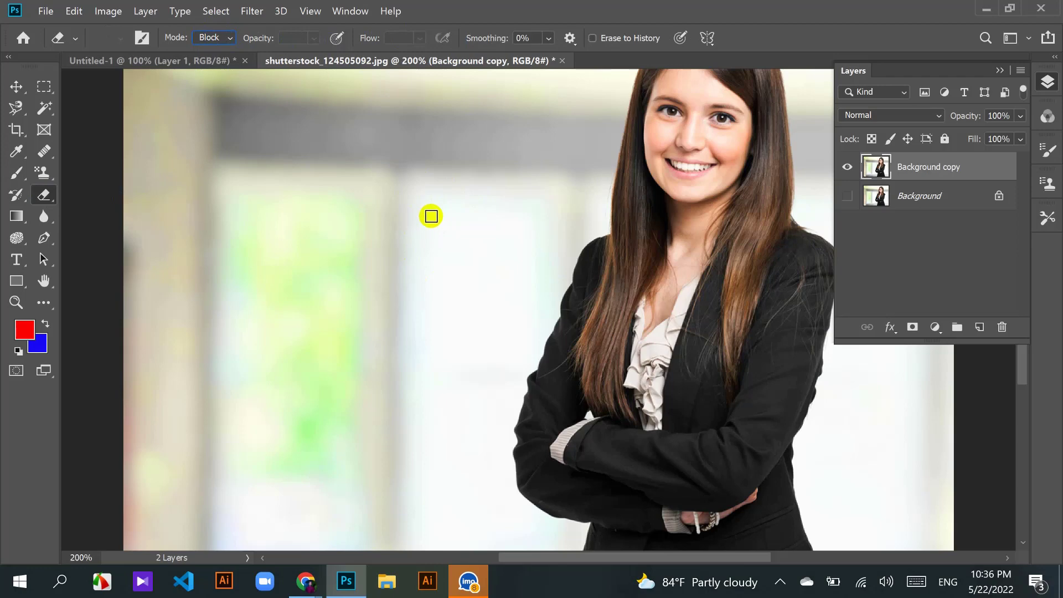
{"action": "left_click", "coordinate": [433, 217]}
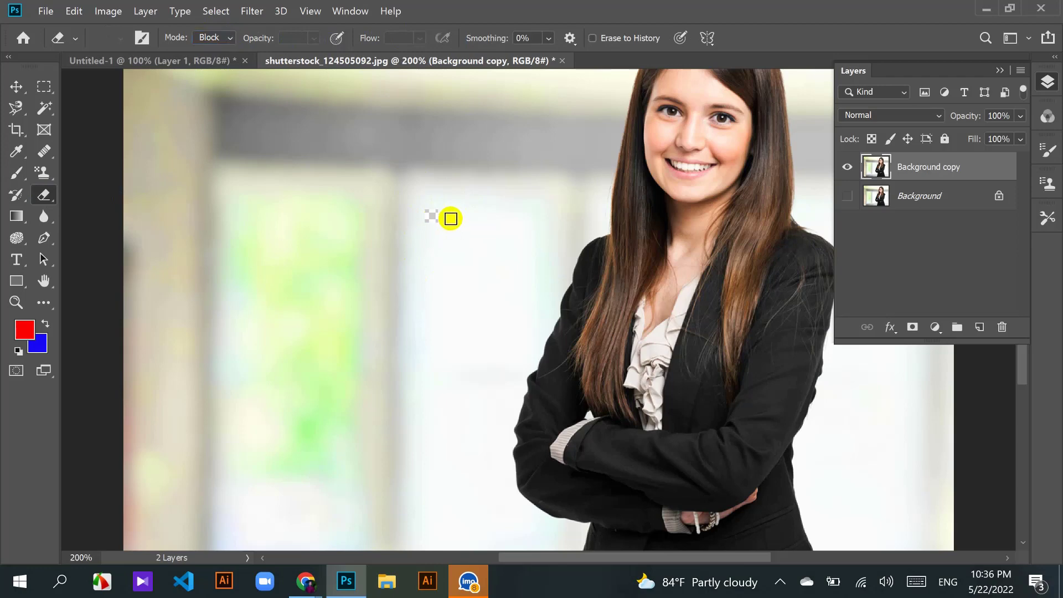
{"action": "mouse_move", "coordinate": [450, 185]}
{"action": "left_mouse_down"}
{"action": "mouse_move", "coordinate": [418, 275]}
{"action": "mouse_move", "coordinate": [455, 193]}
{"action": "mouse_move", "coordinate": [455, 218]}
{"action": "left_mouse_up"}
{"action": "key", "text": "ctrl+z"}
{"action": "key", "text": "ctrl+z"}
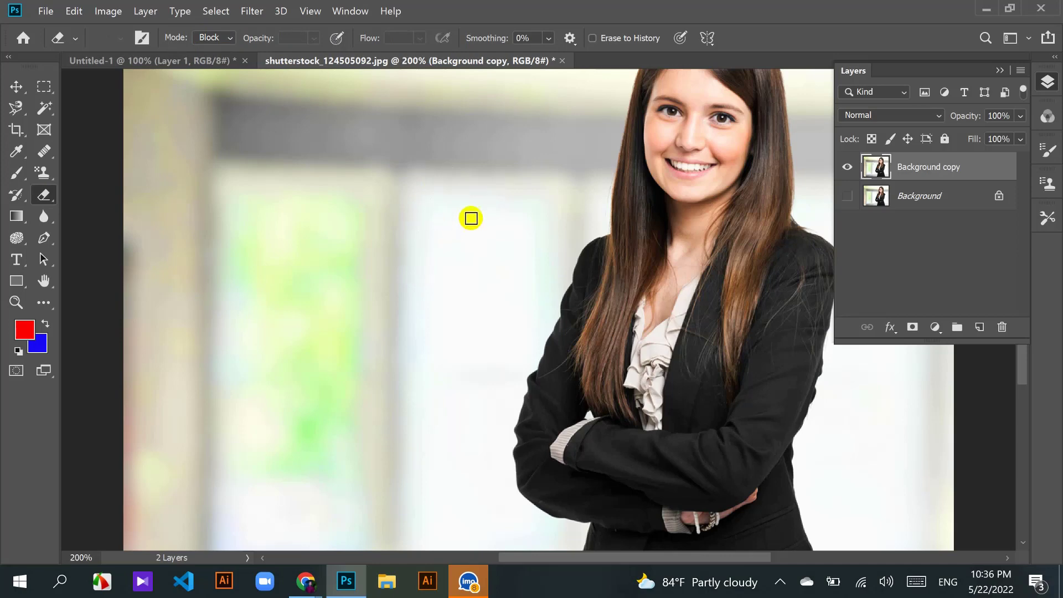
Step: Try longer Block-mode eraser strokes across the backdrop windows beside the woman
{"action": "mouse_move", "coordinate": [568, 159]}
{"action": "left_mouse_down"}
{"action": "mouse_move", "coordinate": [498, 284]}
{"action": "mouse_move", "coordinate": [485, 187]}
{"action": "mouse_move", "coordinate": [491, 268]}
{"action": "left_mouse_up"}
{"action": "key", "text": "ctrl+z"}
{"action": "mouse_move", "coordinate": [489, 227]}
{"action": "left_mouse_down"}
{"action": "mouse_move", "coordinate": [458, 223]}
{"action": "mouse_move", "coordinate": [469, 276]}
{"action": "mouse_move", "coordinate": [517, 154]}
{"action": "mouse_move", "coordinate": [553, 186]}
{"action": "mouse_move", "coordinate": [427, 285]}
{"action": "mouse_move", "coordinate": [308, 230]}
{"action": "mouse_move", "coordinate": [313, 298]}
{"action": "left_mouse_up"}
{"action": "mouse_move", "coordinate": [309, 230]}
{"action": "left_mouse_down"}
{"action": "mouse_move", "coordinate": [384, 230]}
{"action": "mouse_move", "coordinate": [458, 209]}
{"action": "left_mouse_up"}
Step: Undo everything back to the single locked Background layer and duplicate that layer again
{"action": "key", "text": "ctrl+z"}
{"action": "key", "text": "ctrl+z"}
{"action": "key", "text": "ctrl+z"}
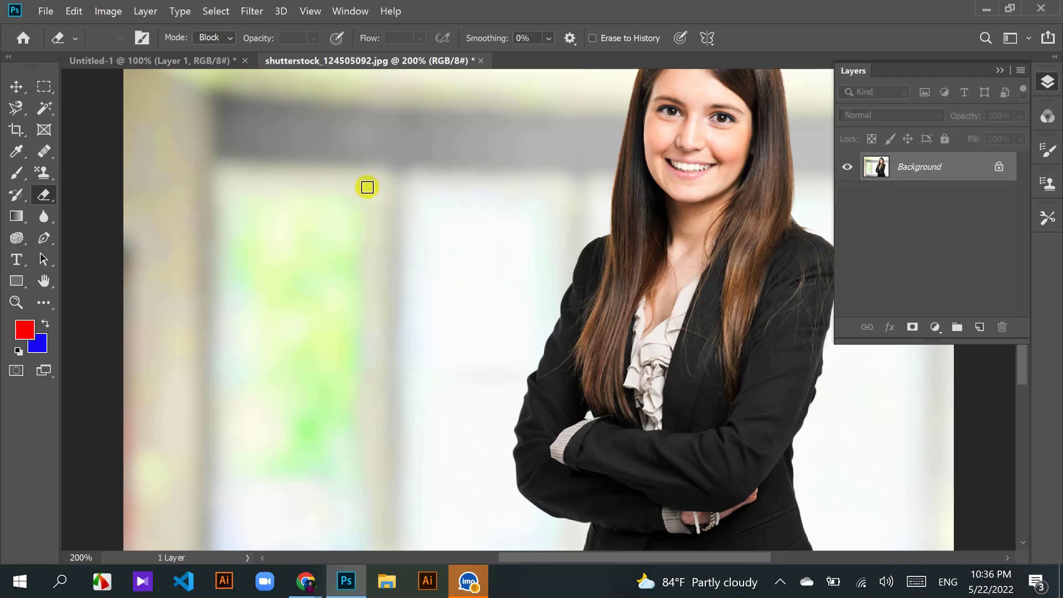
{"action": "key", "text": "ctrl+j"}
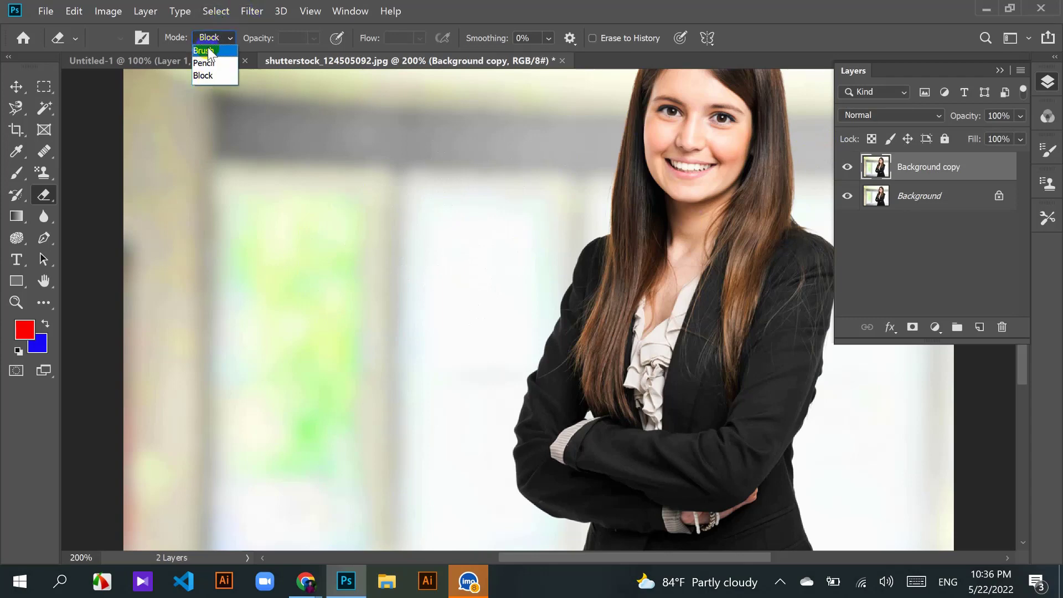
Step: Set the eraser mode to Brush and look at its mode and opacity options
{"action": "left_click", "coordinate": [211, 52]}
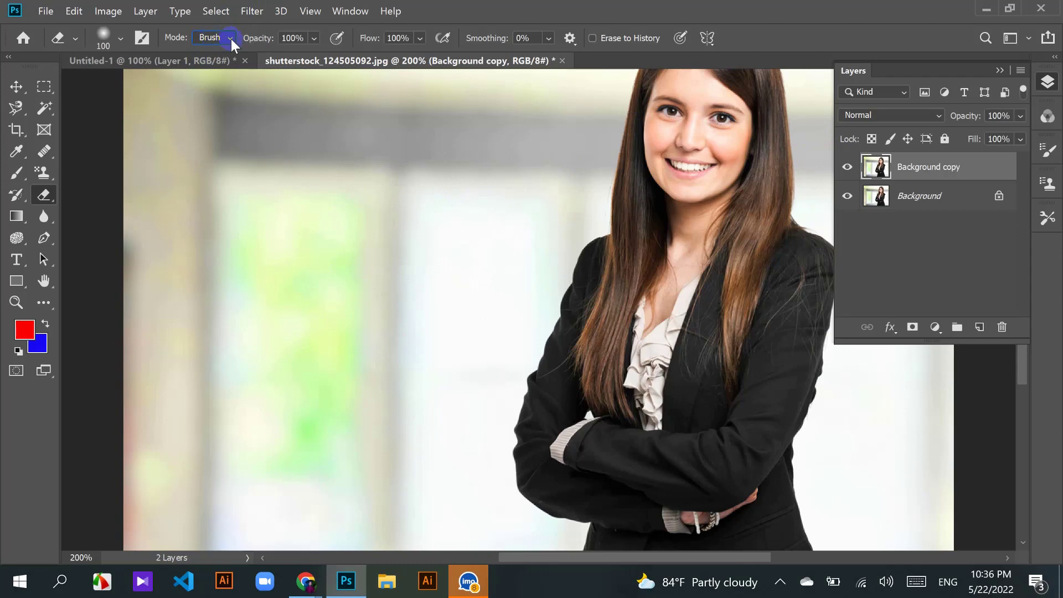
{"action": "left_click", "coordinate": [231, 39]}
{"action": "left_click", "coordinate": [231, 39]}
{"action": "left_click", "coordinate": [224, 40]}
{"action": "left_click", "coordinate": [289, 38]}
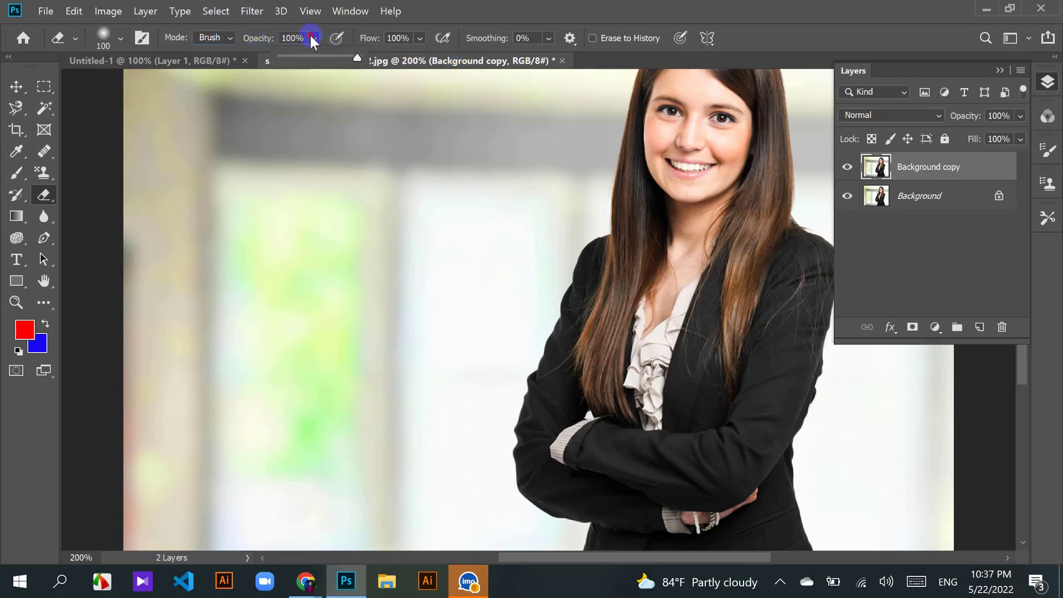
{"action": "left_click", "coordinate": [553, 139]}
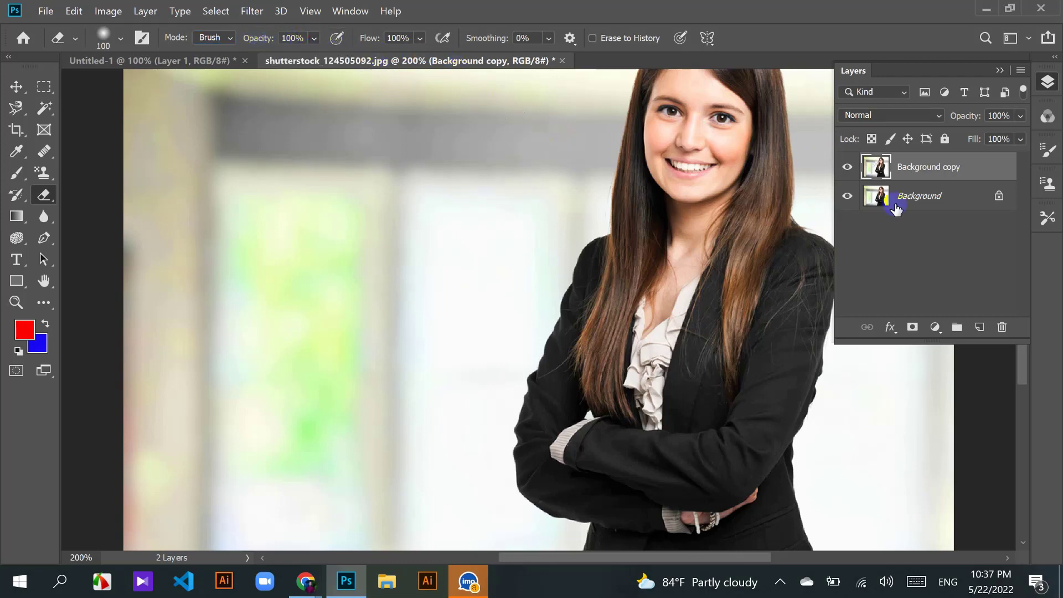
Step: Hide the Background layer, try a soft 100 px eraser stroke on the backdrop beside the woman, and undo it
{"action": "left_click", "coordinate": [847, 198]}
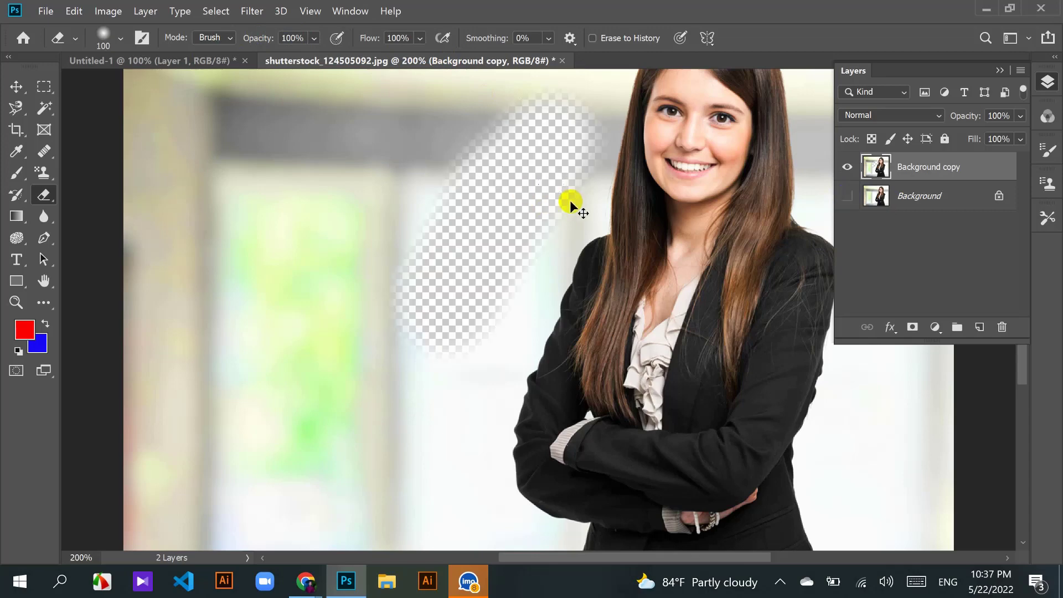
{"action": "key", "text": "ctrl+z"}
Step: Set the eraser hardness to 100%, try a hard-edged stroke over the woman's blouse and jacket, and undo it
{"action": "left_click", "coordinate": [120, 38]}
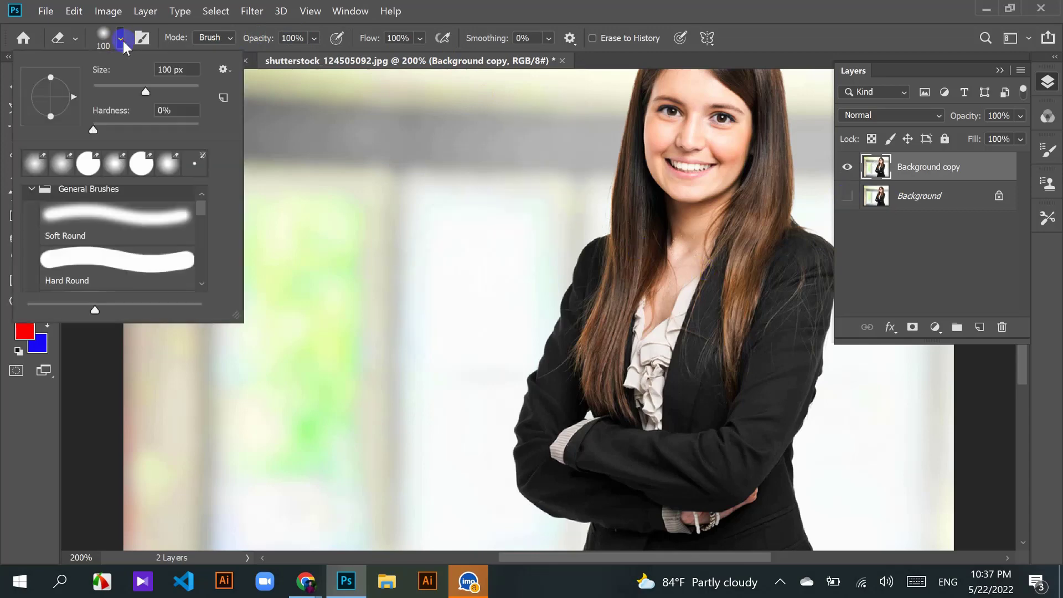
{"action": "left_click_drag", "start_coordinate": [95, 124], "coordinate": [231, 132]}
{"action": "left_click", "coordinate": [125, 39]}
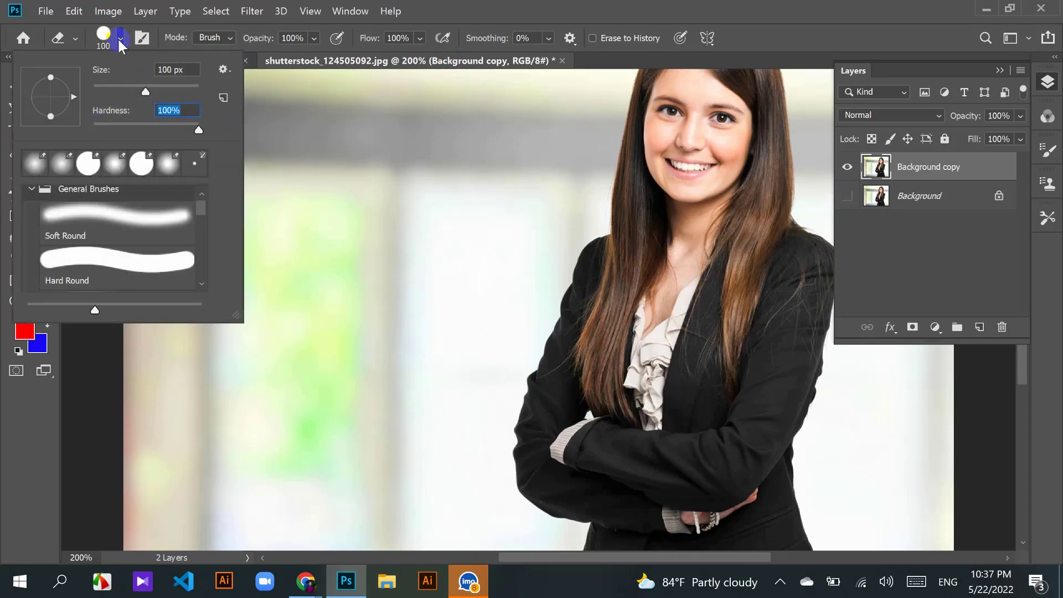
{"action": "mouse_move", "coordinate": [702, 319]}
{"action": "left_mouse_down"}
{"action": "mouse_move", "coordinate": [678, 324]}
{"action": "mouse_move", "coordinate": [699, 364]}
{"action": "left_mouse_up"}
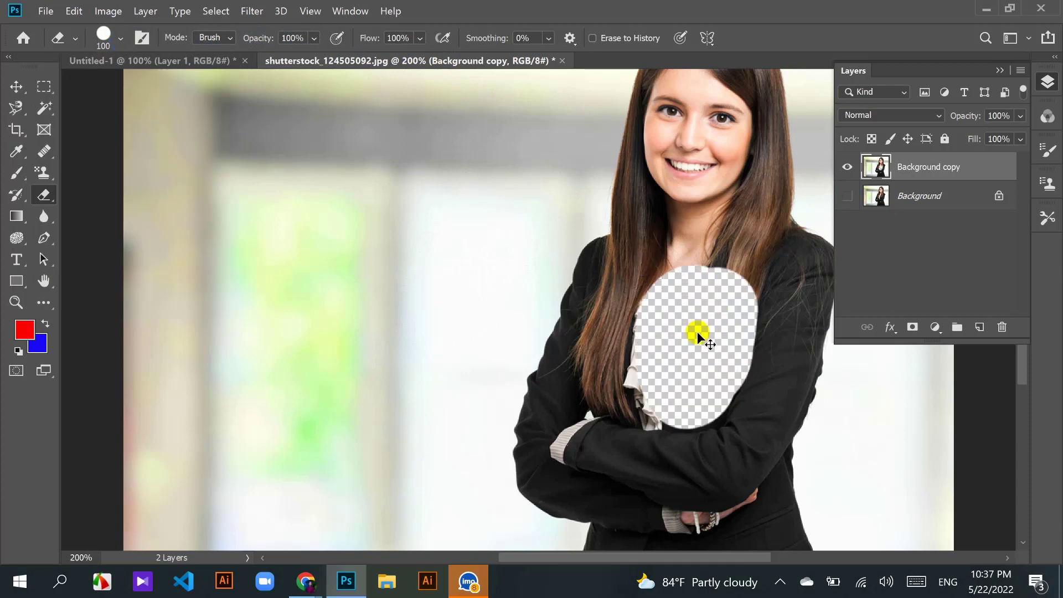
{"action": "key", "text": "ctrl+z"}
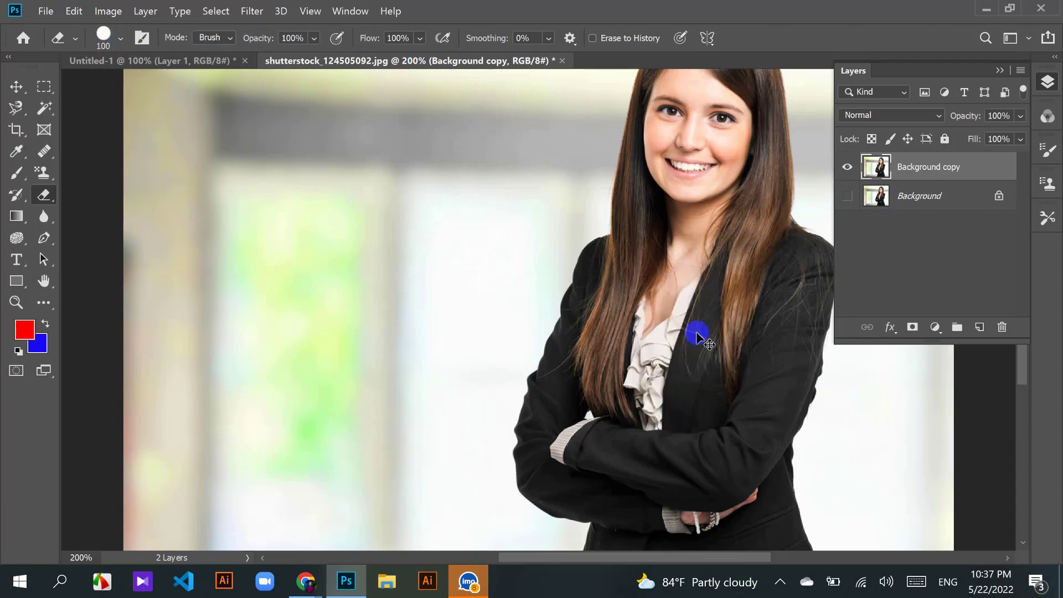
Step: Lower the eraser opacity, try a stroke over the woman's jacket, and undo it
{"action": "left_click", "coordinate": [311, 40]}
{"action": "left_click_drag", "start_coordinate": [359, 57], "coordinate": [317, 64]}
{"action": "mouse_move", "coordinate": [716, 297]}
{"action": "left_mouse_down"}
{"action": "mouse_move", "coordinate": [728, 318]}
{"action": "mouse_move", "coordinate": [707, 372]}
{"action": "left_mouse_up"}
{"action": "key", "text": "ctrl+z"}
Step: Set the eraser opacity to 14%, try overlapping strokes across the woman's hair and jacket, and undo them
{"action": "left_click", "coordinate": [314, 43]}
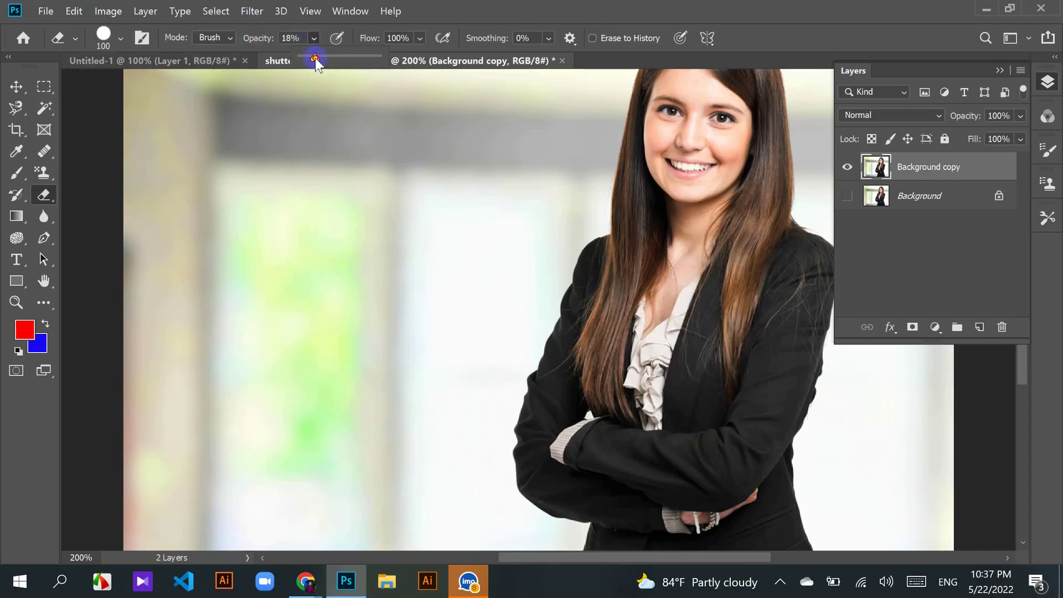
{"action": "mouse_move", "coordinate": [742, 297]}
{"action": "left_mouse_down"}
{"action": "mouse_move", "coordinate": [722, 393]}
{"action": "mouse_move", "coordinate": [689, 293]}
{"action": "mouse_move", "coordinate": [749, 190]}
{"action": "mouse_move", "coordinate": [790, 330]}
{"action": "left_mouse_up"}
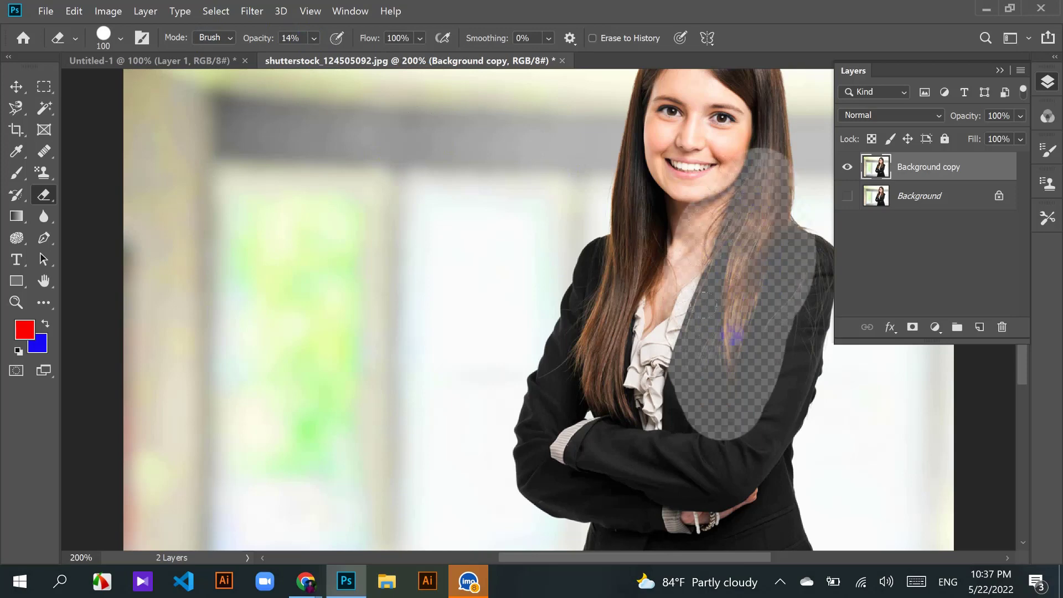
{"action": "mouse_move", "coordinate": [692, 331]}
{"action": "left_mouse_down"}
{"action": "mouse_move", "coordinate": [686, 268]}
{"action": "mouse_move", "coordinate": [666, 323]}
{"action": "mouse_move", "coordinate": [740, 347]}
{"action": "left_mouse_up"}
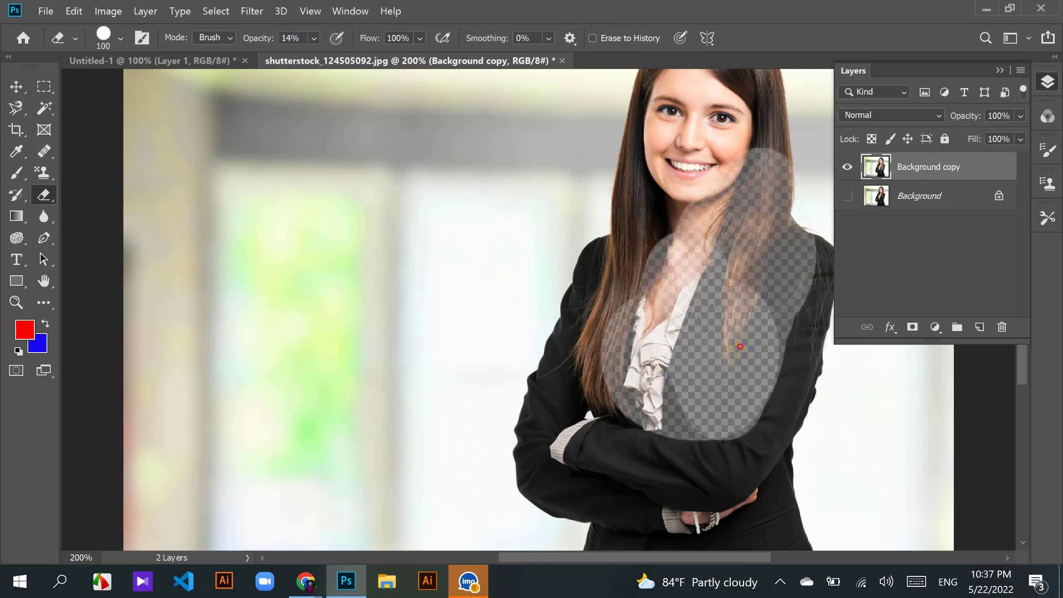
{"action": "key", "text": "ctrl+z"}
{"action": "key", "text": "ctrl+z"}
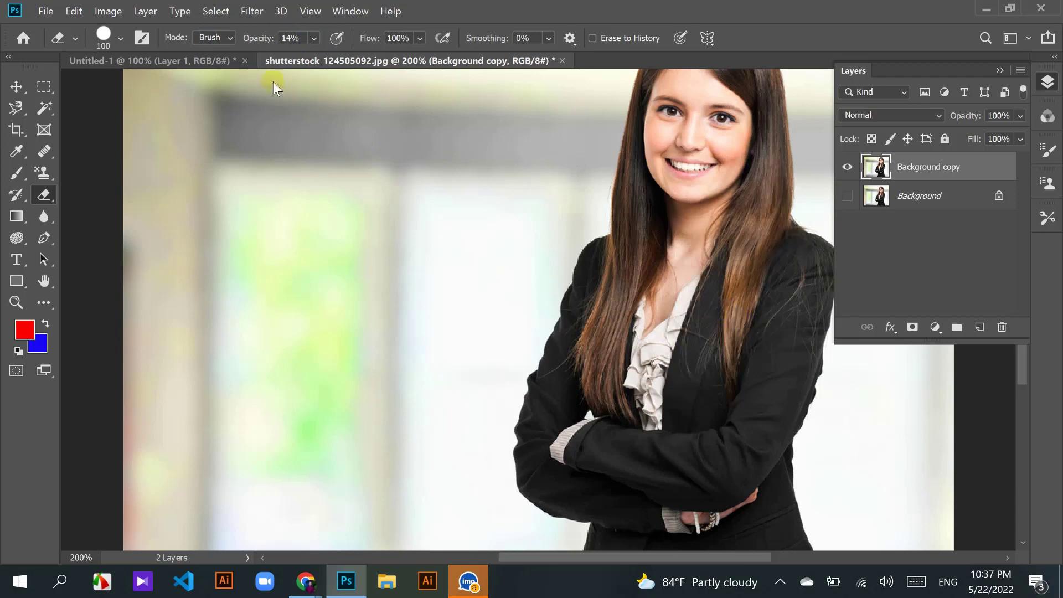
Step: Reduce the eraser opacity to 4%, try a short stroke on the hair over the jacket, and undo it
{"action": "left_click", "coordinate": [313, 38]}
{"action": "left_click_drag", "start_coordinate": [320, 58], "coordinate": [316, 59]}
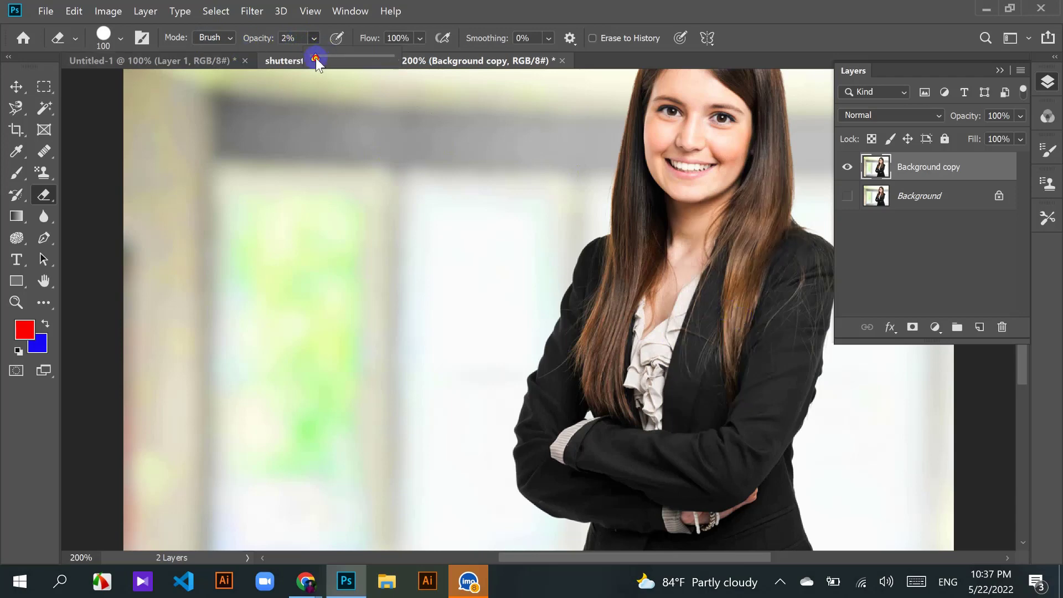
{"action": "mouse_move", "coordinate": [737, 297]}
{"action": "left_mouse_down"}
{"action": "mouse_move", "coordinate": [720, 386]}
{"action": "mouse_move", "coordinate": [722, 312]}
{"action": "mouse_move", "coordinate": [707, 286]}
{"action": "mouse_move", "coordinate": [737, 320]}
{"action": "left_mouse_up"}
{"action": "key", "text": "ctrl+z"}
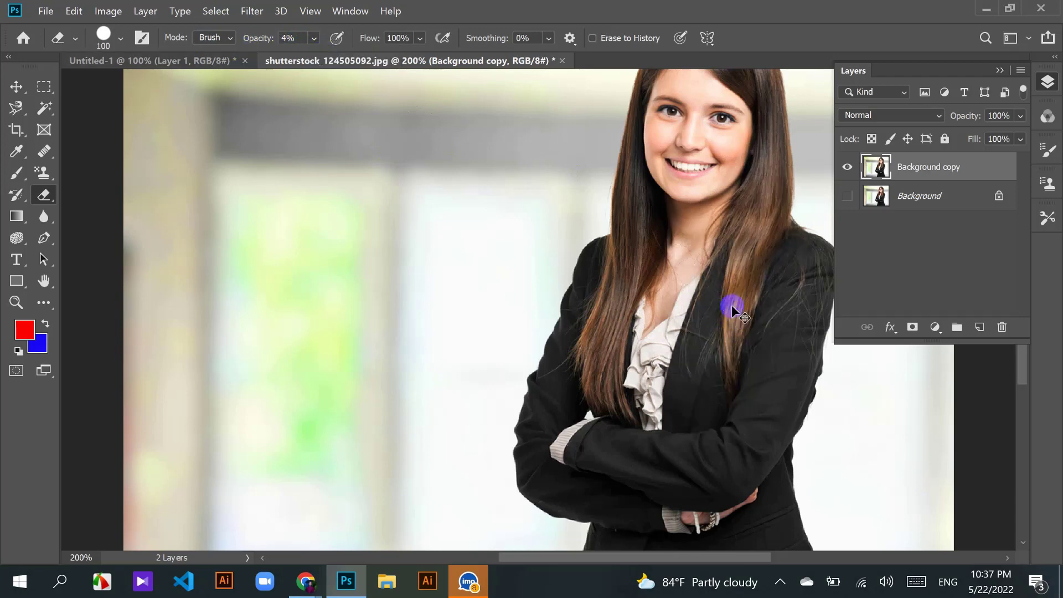
Step: Restore the eraser opacity to 100% and look at the flow setting
{"action": "left_click", "coordinate": [304, 59]}
{"action": "left_click", "coordinate": [314, 39]}
{"action": "left_click_drag", "start_coordinate": [321, 58], "coordinate": [418, 64]}
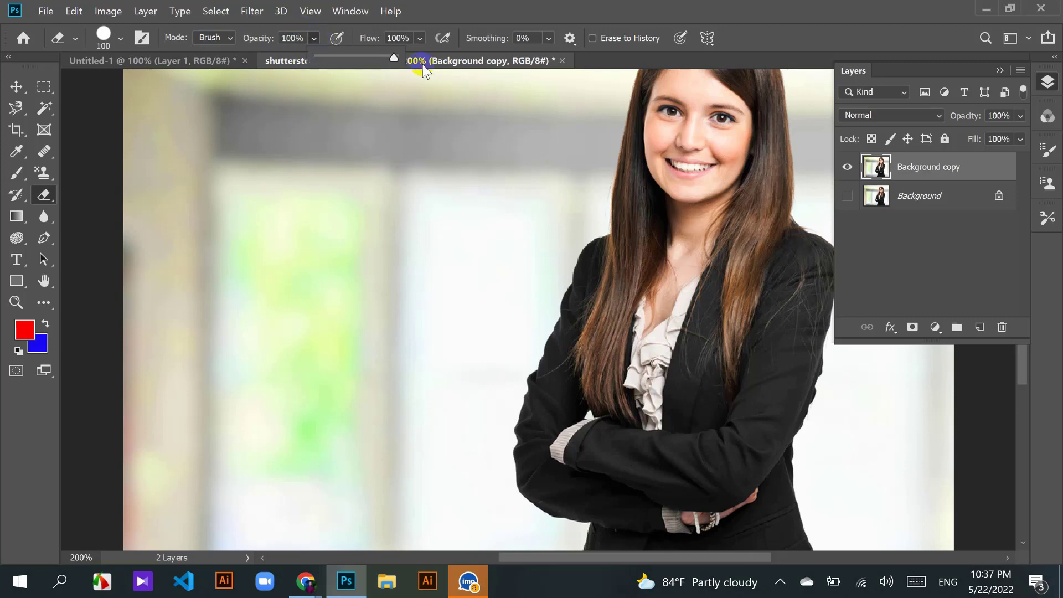
{"action": "left_click", "coordinate": [313, 40]}
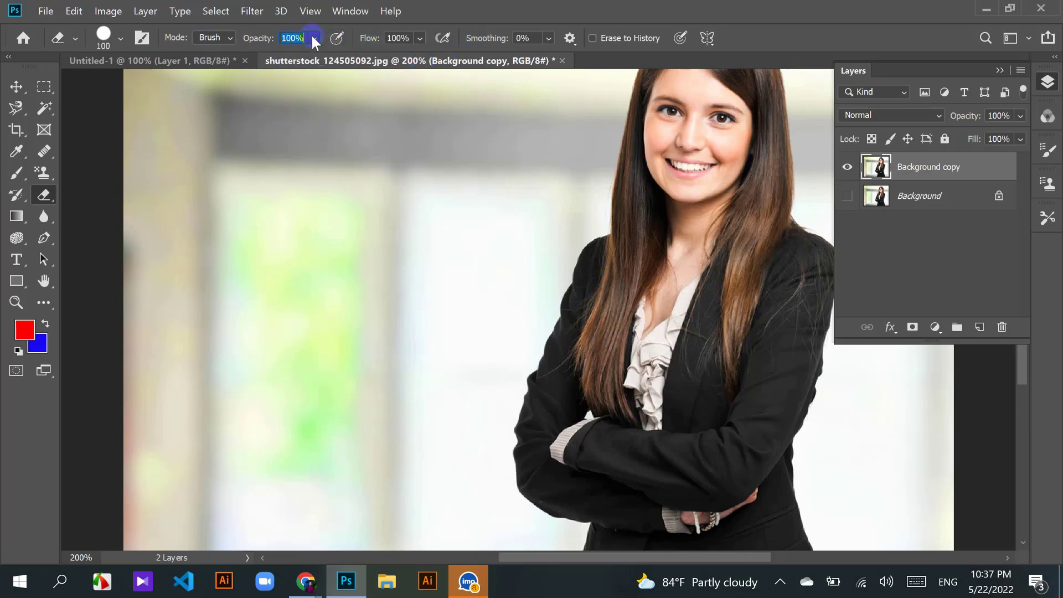
{"action": "left_click", "coordinate": [314, 38]}
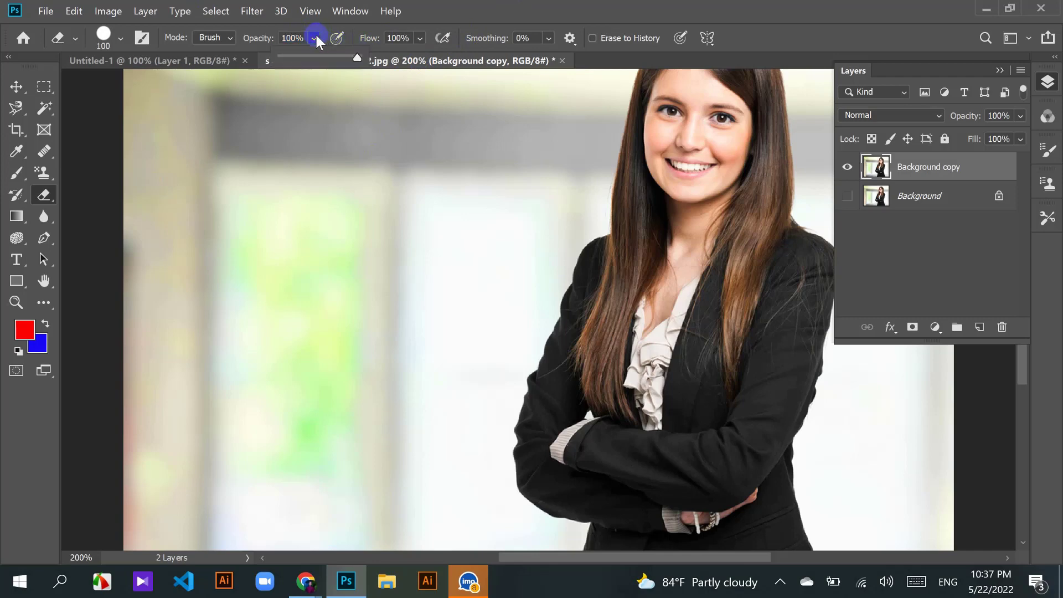
{"action": "left_click", "coordinate": [419, 39]}
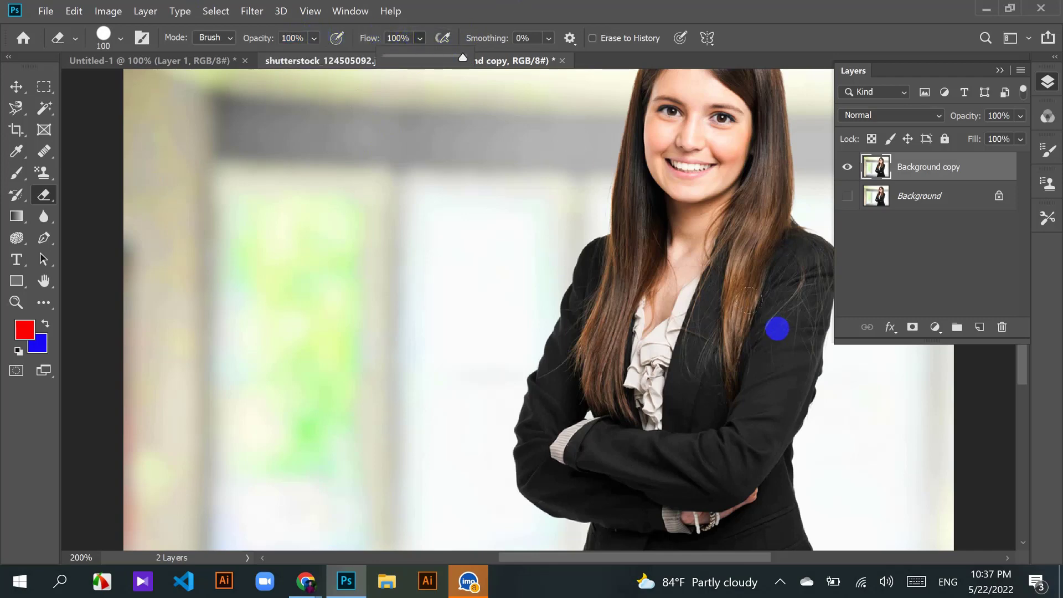
{"action": "left_click", "coordinate": [446, 39]}
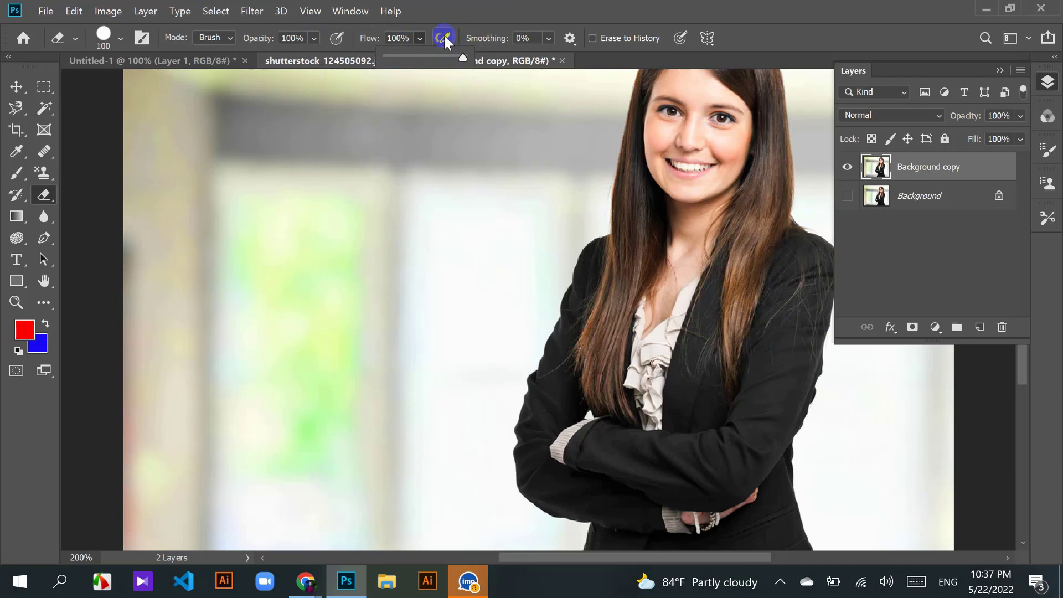
{"action": "left_click", "coordinate": [475, 22]}
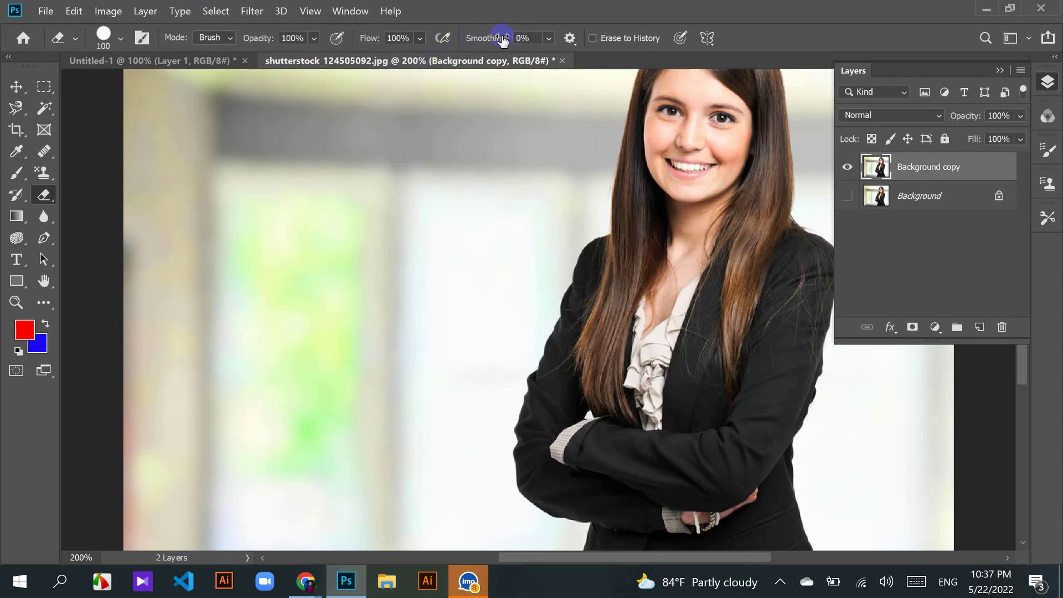
Step: Raise the eraser smoothing to 20%, examine the smoothing options, and reset the smoothing to 0%
{"action": "left_click", "coordinate": [548, 39]}
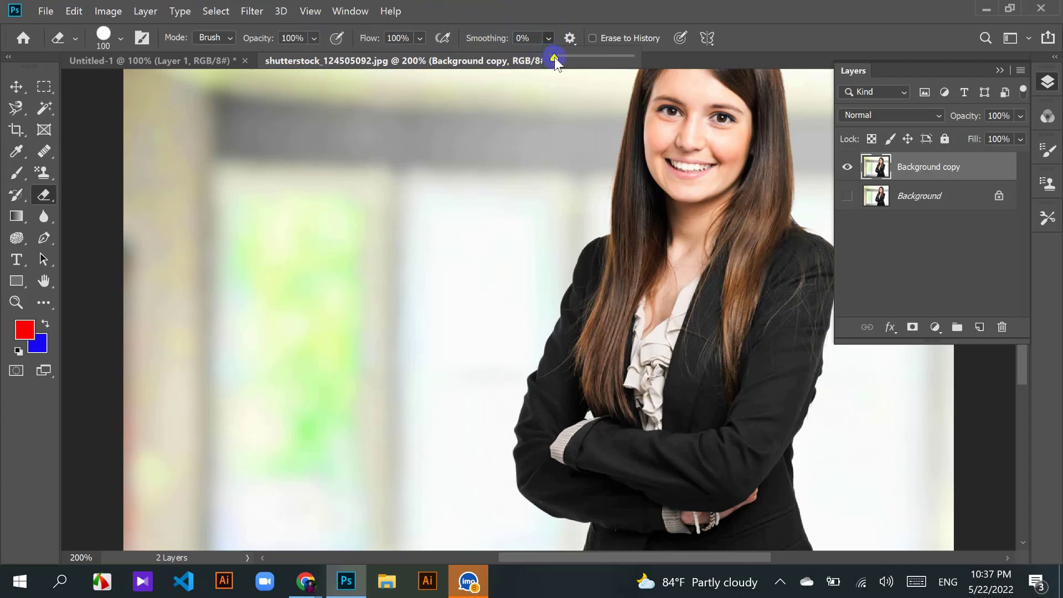
{"action": "mouse_move", "coordinate": [553, 58]}
{"action": "left_mouse_down"}
{"action": "mouse_move", "coordinate": [618, 57]}
{"action": "mouse_move", "coordinate": [554, 64]}
{"action": "mouse_move", "coordinate": [545, 34]}
{"action": "mouse_move", "coordinate": [572, 32]}
{"action": "mouse_move", "coordinate": [567, 58]}
{"action": "left_mouse_up"}
{"action": "left_click", "coordinate": [570, 37]}
{"action": "left_click", "coordinate": [548, 38]}
{"action": "left_click", "coordinate": [570, 37]}
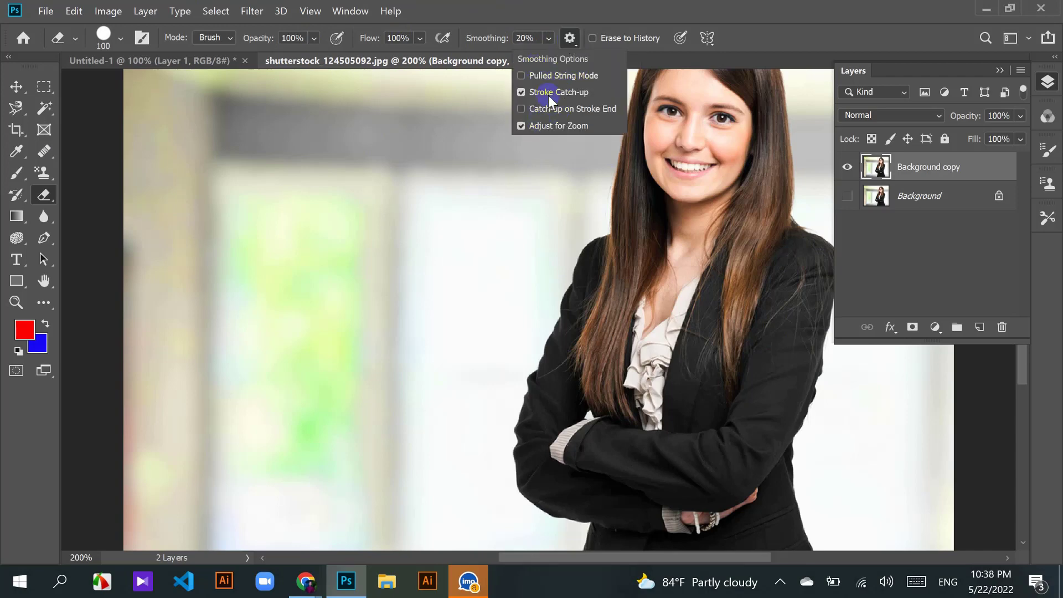
{"action": "left_click", "coordinate": [566, 36]}
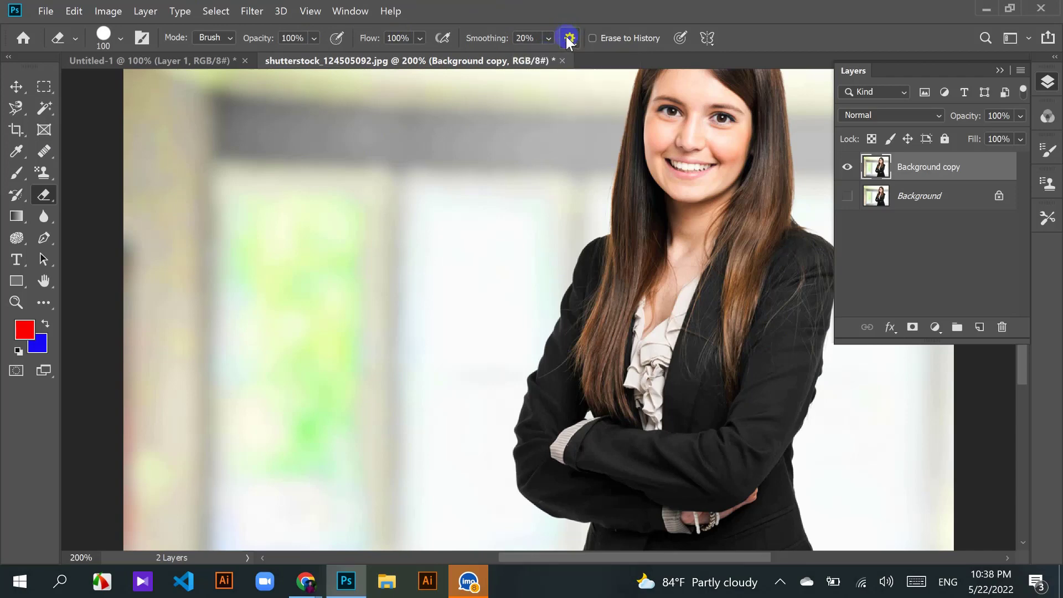
{"action": "left_click", "coordinate": [548, 38]}
{"action": "left_click_drag", "start_coordinate": [556, 56], "coordinate": [547, 58]}
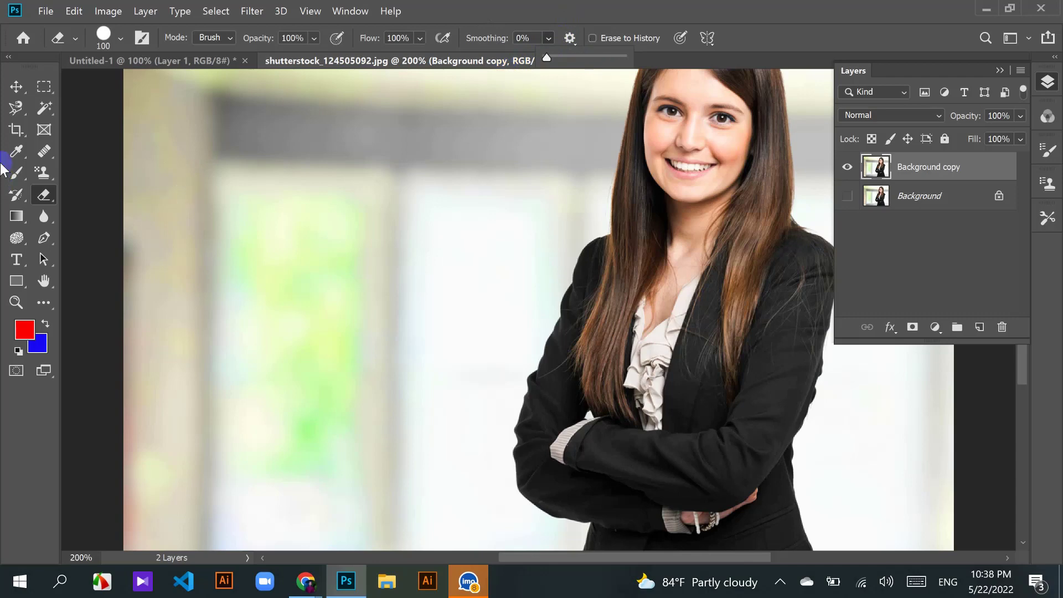
Step: Check the Brush tool's smoothing options, try raising its smoothing, reset it to 0%, and return to the Eraser tool
{"action": "left_click", "coordinate": [19, 172]}
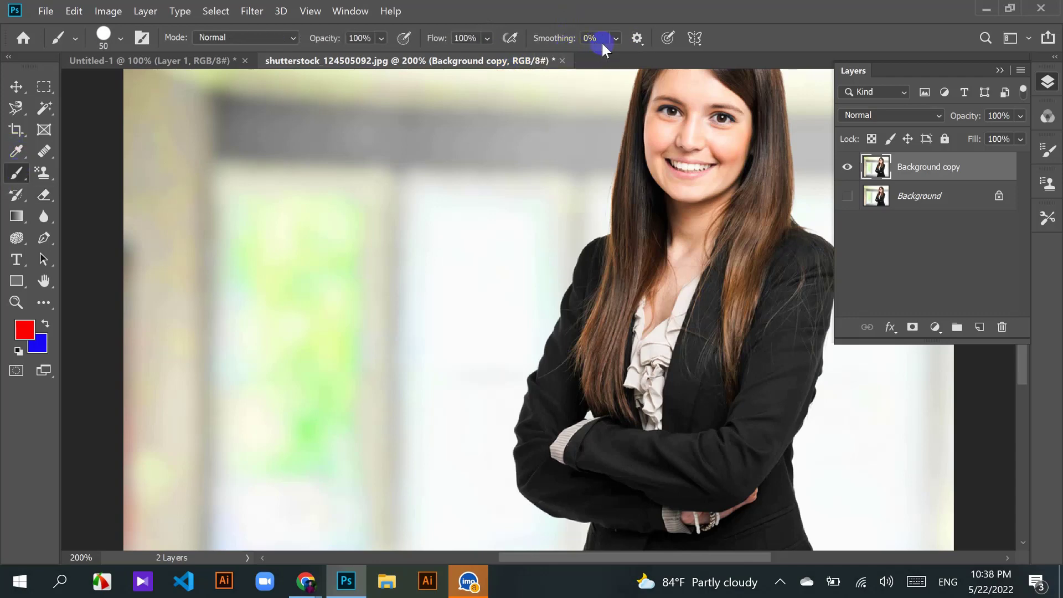
{"action": "left_click", "coordinate": [637, 38]}
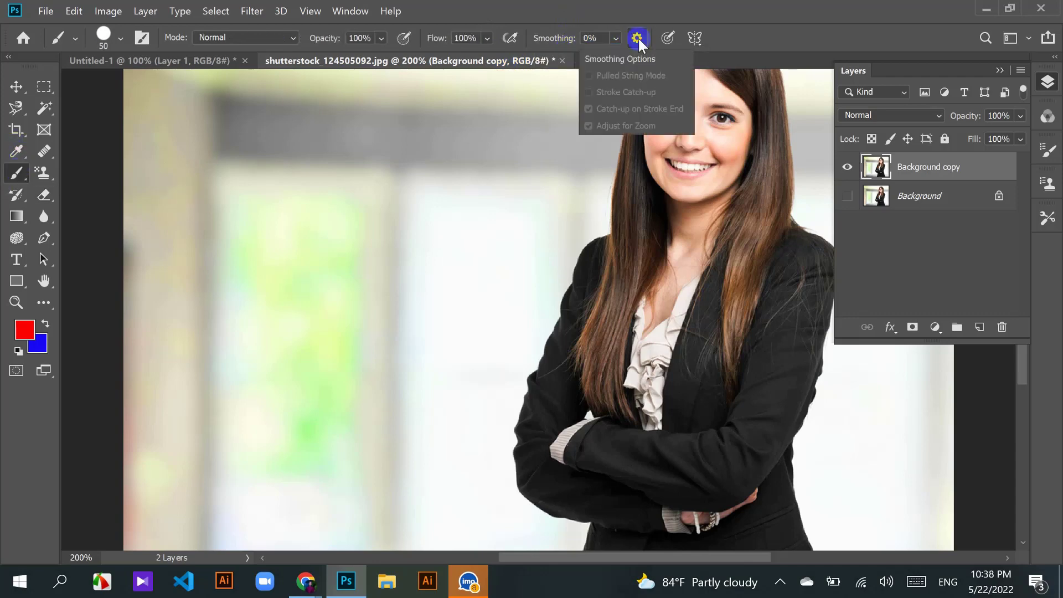
{"action": "left_click", "coordinate": [638, 37]}
{"action": "left_click", "coordinate": [616, 38]}
{"action": "left_click_drag", "start_coordinate": [620, 57], "coordinate": [638, 60]}
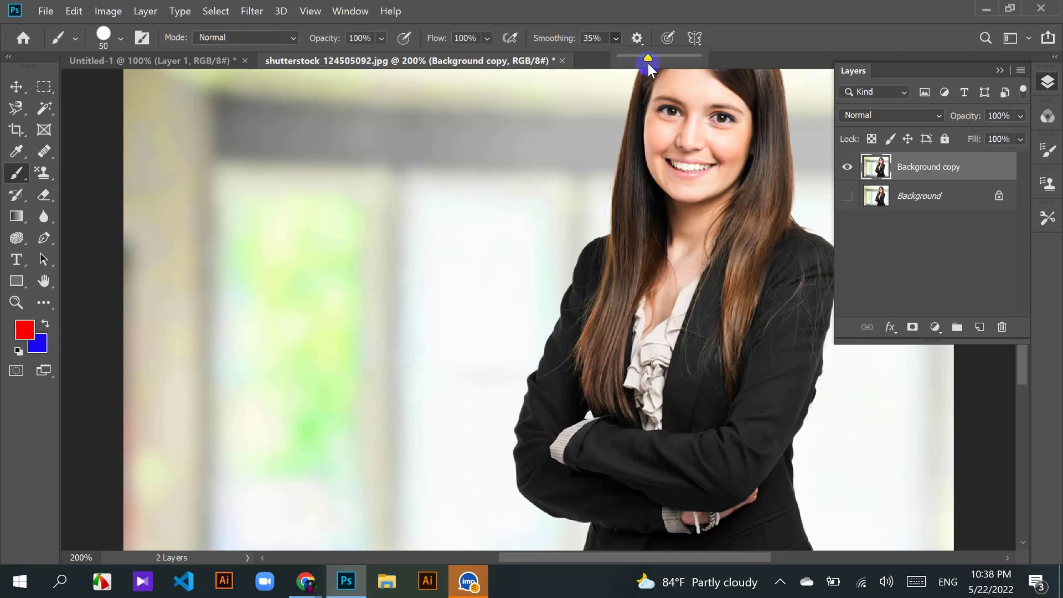
{"action": "left_click", "coordinate": [616, 38]}
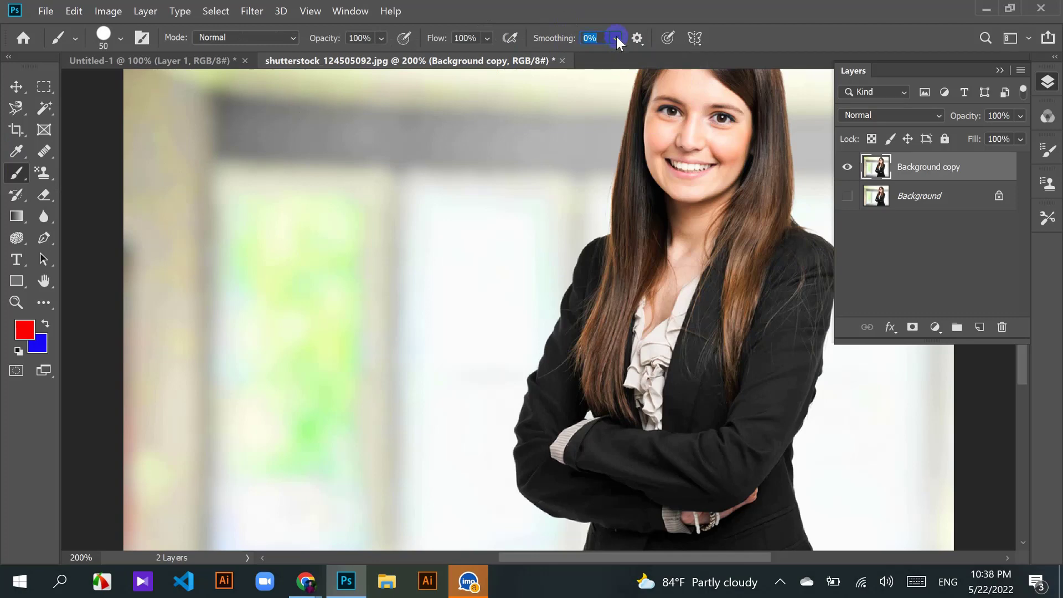
{"action": "left_click", "coordinate": [617, 38]}
{"action": "left_click", "coordinate": [615, 38]}
{"action": "right_click", "coordinate": [41, 204]}
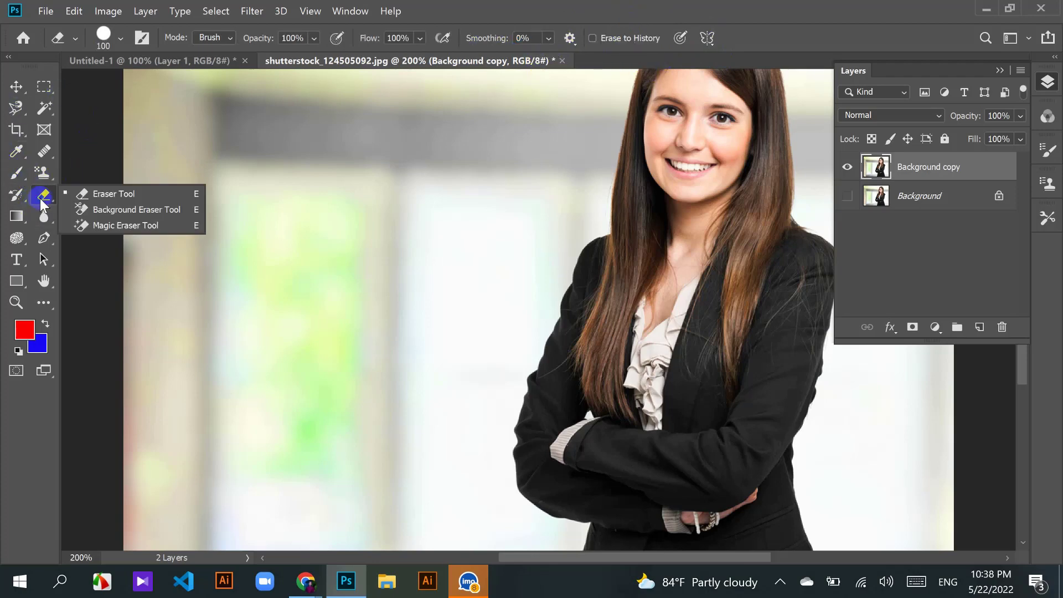
{"action": "left_click", "coordinate": [114, 197]}
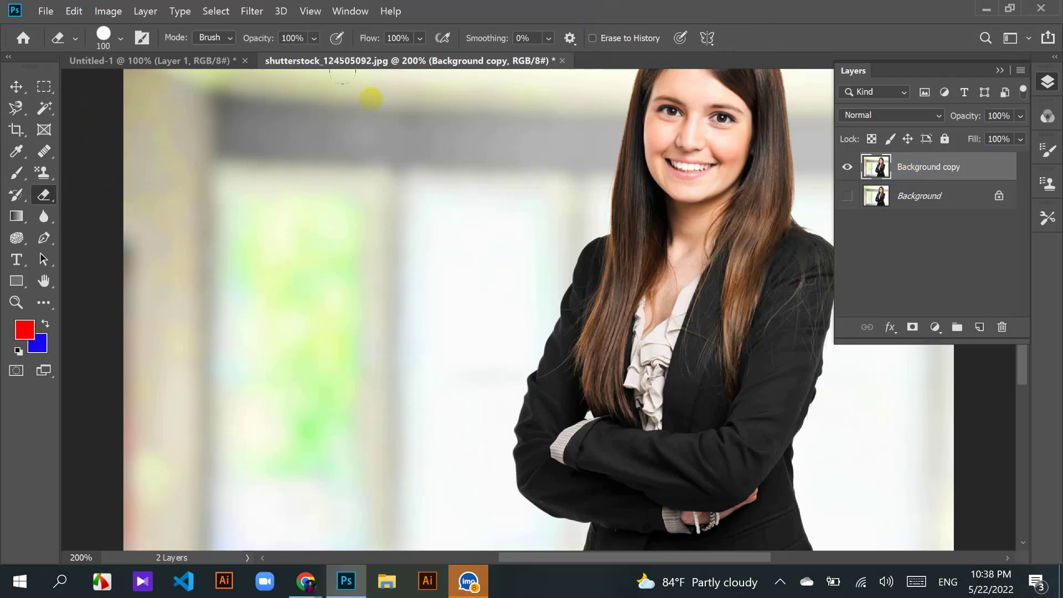
Step: Switch to the Untitled-1 document and add a new layer filled with the blue background colour above Layer 1
{"action": "left_click", "coordinate": [138, 58]}
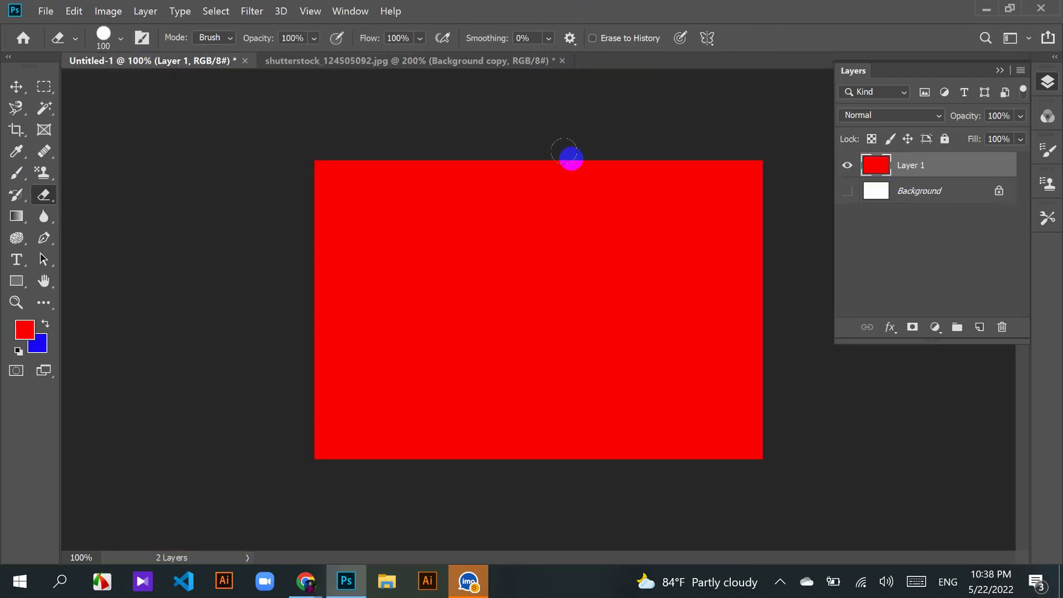
{"action": "left_click", "coordinate": [847, 190]}
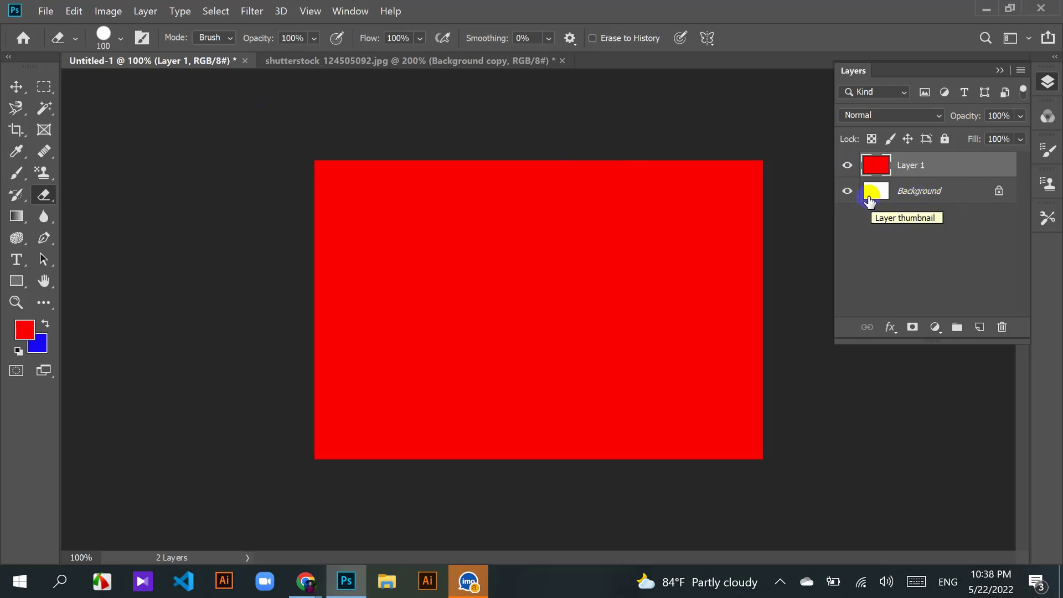
{"action": "left_click", "coordinate": [847, 190]}
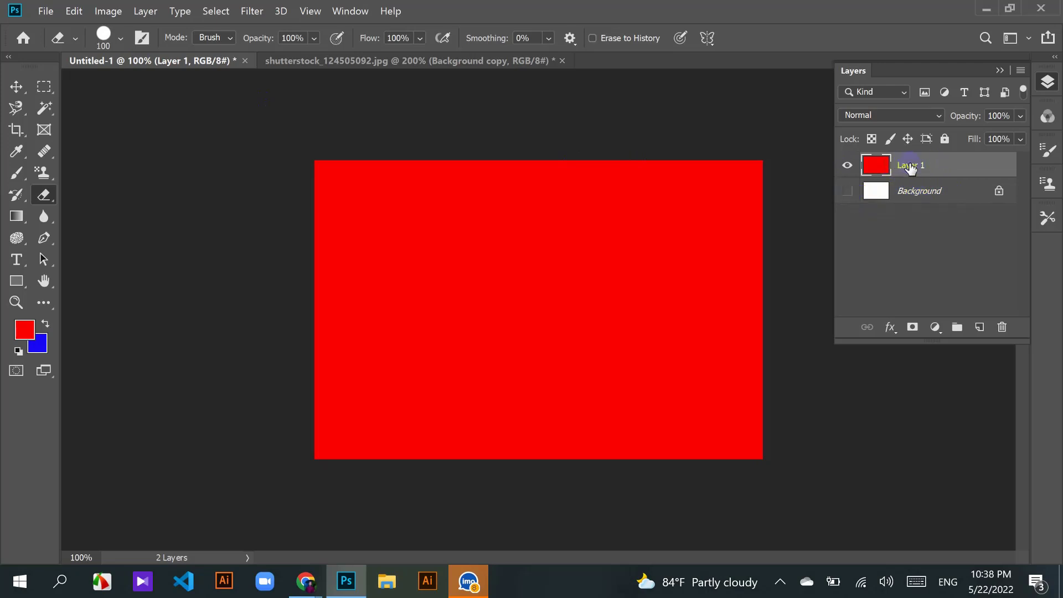
{"action": "left_click", "coordinate": [977, 328]}
{"action": "key", "text": "ctrl+BackSpace"}
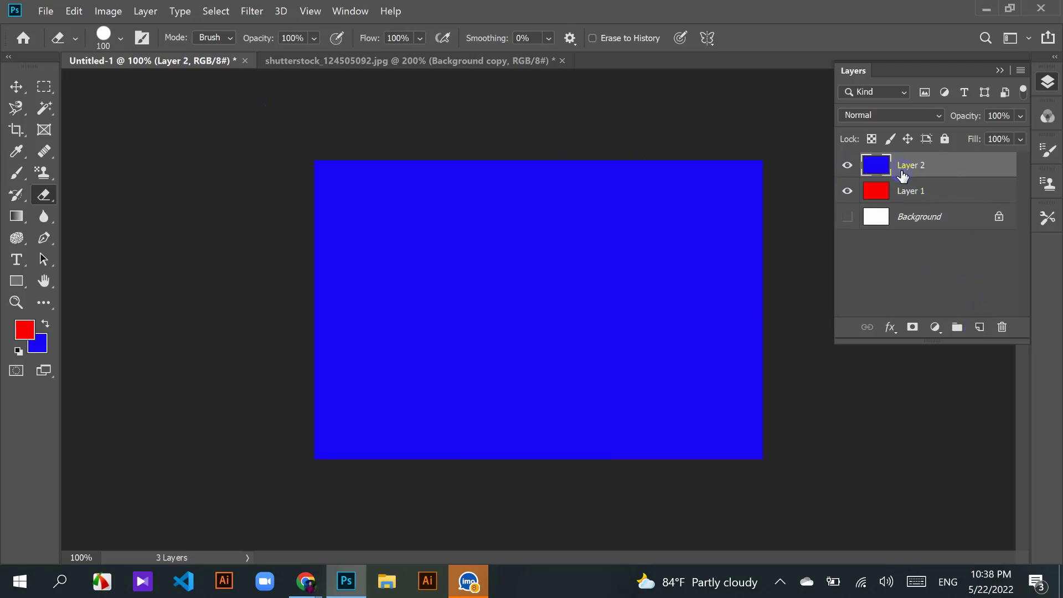
{"action": "left_click", "coordinate": [876, 192], "text": "ctrl"}
{"action": "left_click", "coordinate": [880, 168]}
{"action": "left_click", "coordinate": [877, 190], "text": "ctrl"}
{"action": "left_click", "coordinate": [864, 220], "text": "ctrl"}
Step: Erase a freehand area in the middle of the blue Layer 2 with the Eraser tool, exposing the red layer beneath
{"action": "left_click", "coordinate": [882, 165]}
{"action": "left_click", "coordinate": [886, 166]}
{"action": "mouse_move", "coordinate": [890, 171]}
{"action": "left_mouse_down"}
{"action": "mouse_move", "coordinate": [534, 254]}
{"action": "mouse_move", "coordinate": [493, 247]}
{"action": "mouse_move", "coordinate": [865, 183]}
{"action": "mouse_move", "coordinate": [605, 270]}
{"action": "mouse_move", "coordinate": [494, 271]}
{"action": "left_mouse_up"}
{"action": "right_click", "coordinate": [48, 201]}
{"action": "left_click", "coordinate": [76, 194]}
{"action": "mouse_move", "coordinate": [536, 233]}
{"action": "left_mouse_down"}
{"action": "mouse_move", "coordinate": [519, 208]}
{"action": "mouse_move", "coordinate": [555, 195]}
{"action": "mouse_move", "coordinate": [532, 309]}
{"action": "left_mouse_up"}
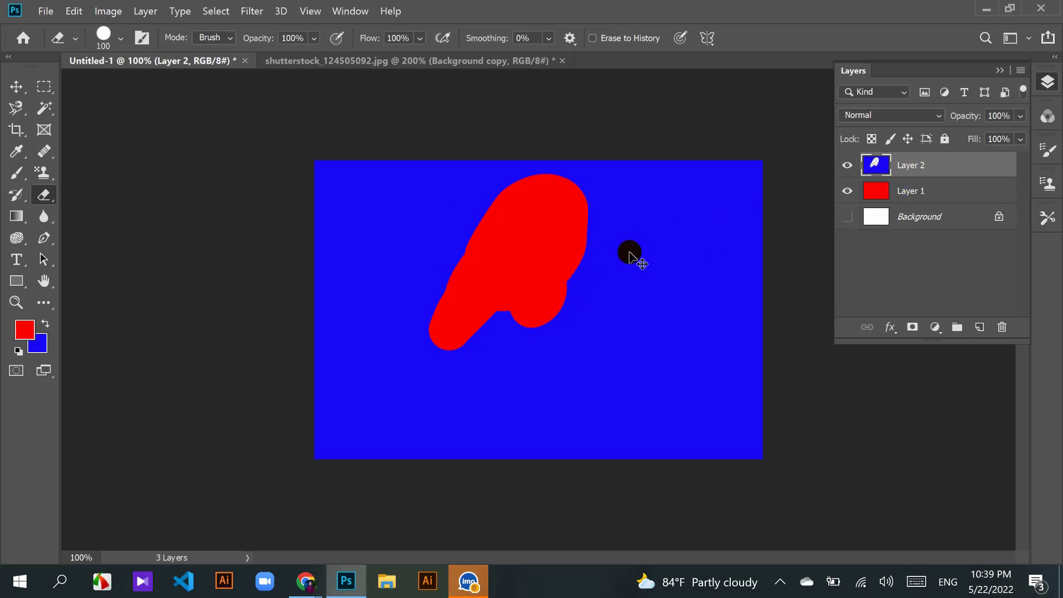
Step: Undo the last erasure on Layer 2 and try erasing a freehand area in its middle with Erase to History turned on
{"action": "key", "text": "ctrl+z"}
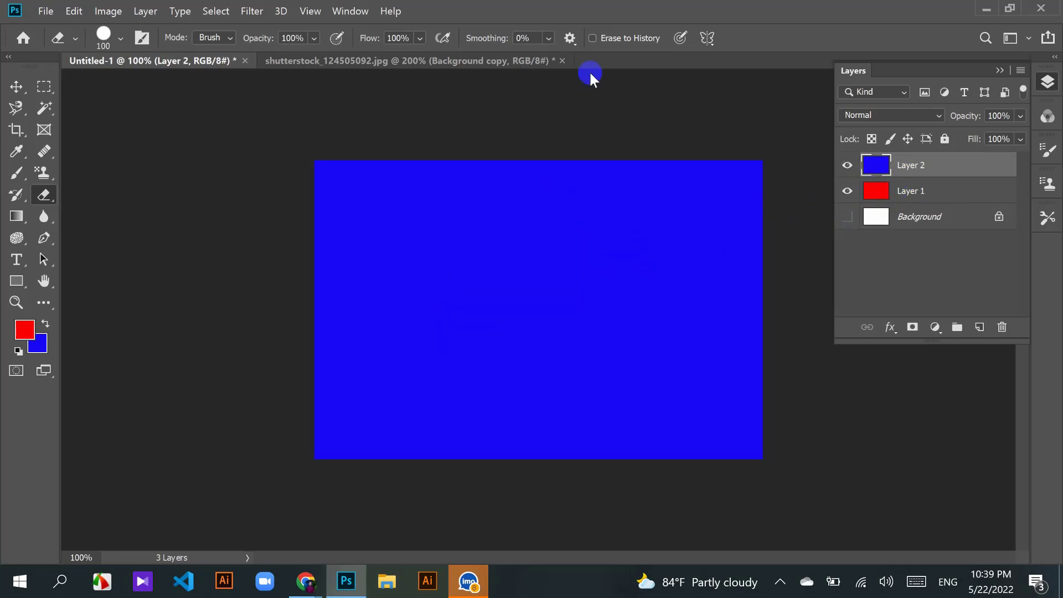
{"action": "left_click", "coordinate": [591, 37]}
{"action": "left_click", "coordinate": [468, 275]}
{"action": "mouse_move", "coordinate": [464, 271]}
{"action": "left_mouse_down"}
{"action": "mouse_move", "coordinate": [469, 322]}
{"action": "mouse_move", "coordinate": [507, 284]}
{"action": "mouse_move", "coordinate": [475, 269]}
{"action": "left_mouse_up"}
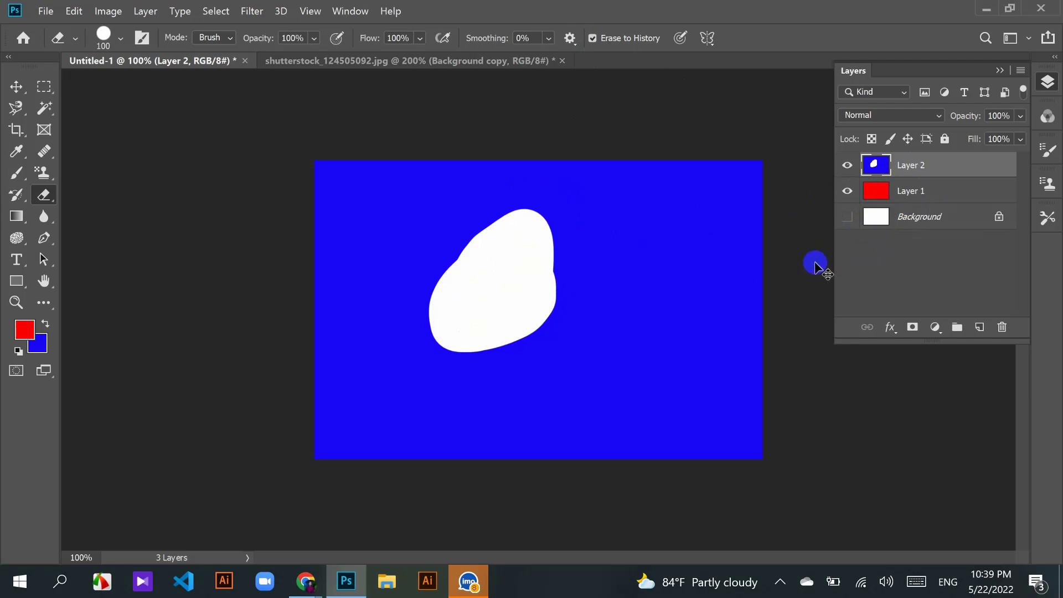
{"action": "key", "text": "ctrl+z"}
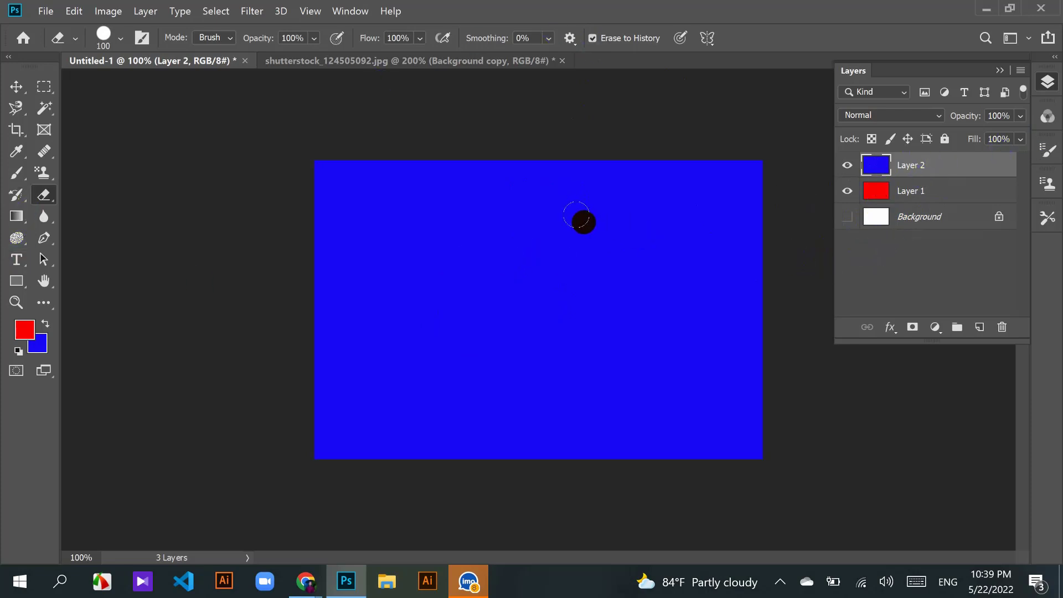
Step: Check the History Brush variants, return to the Eraser tool, and try erasing a large central area of Layer 2 to history
{"action": "left_click", "coordinate": [44, 194]}
{"action": "left_click", "coordinate": [16, 194]}
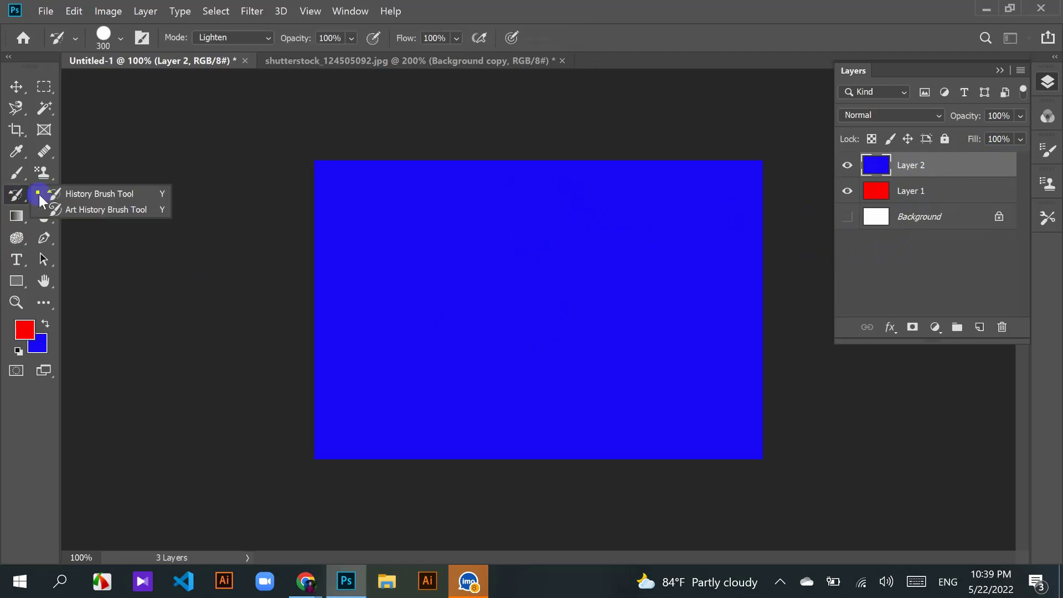
{"action": "left_click", "coordinate": [46, 197]}
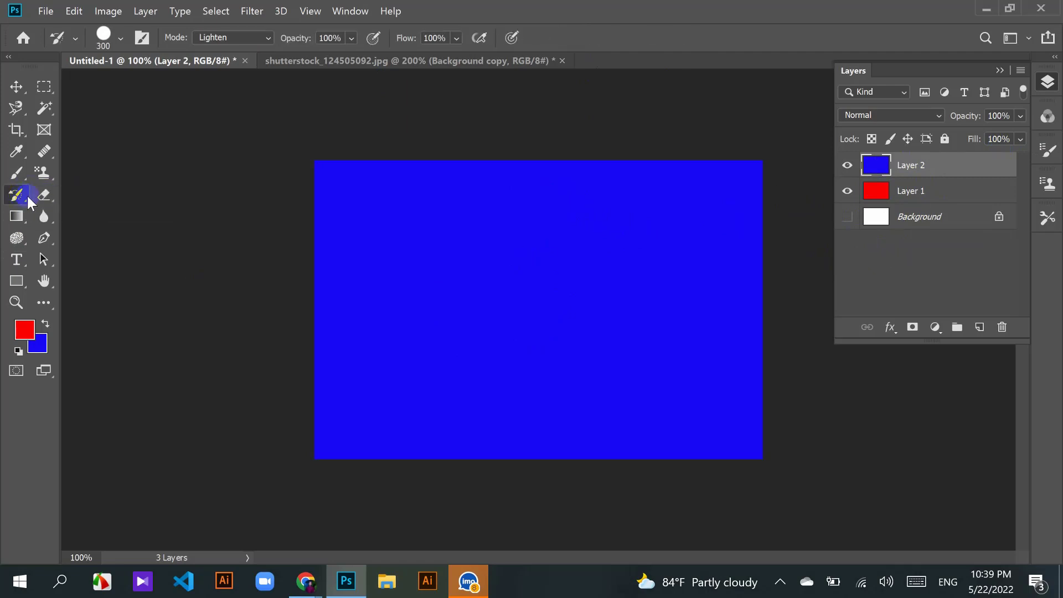
{"action": "mouse_move", "coordinate": [465, 359]}
{"action": "left_mouse_down"}
{"action": "mouse_move", "coordinate": [548, 209]}
{"action": "mouse_move", "coordinate": [500, 275]}
{"action": "mouse_move", "coordinate": [520, 283]}
{"action": "mouse_move", "coordinate": [484, 320]}
{"action": "mouse_move", "coordinate": [479, 274]}
{"action": "mouse_move", "coordinate": [541, 285]}
{"action": "left_mouse_up"}
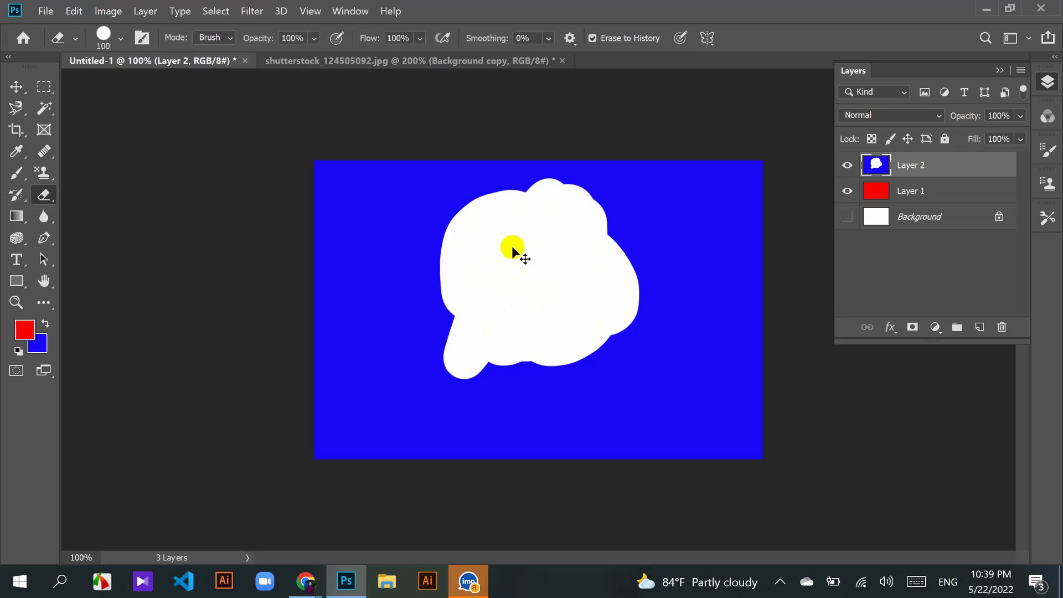
{"action": "key", "text": "ctrl+z"}
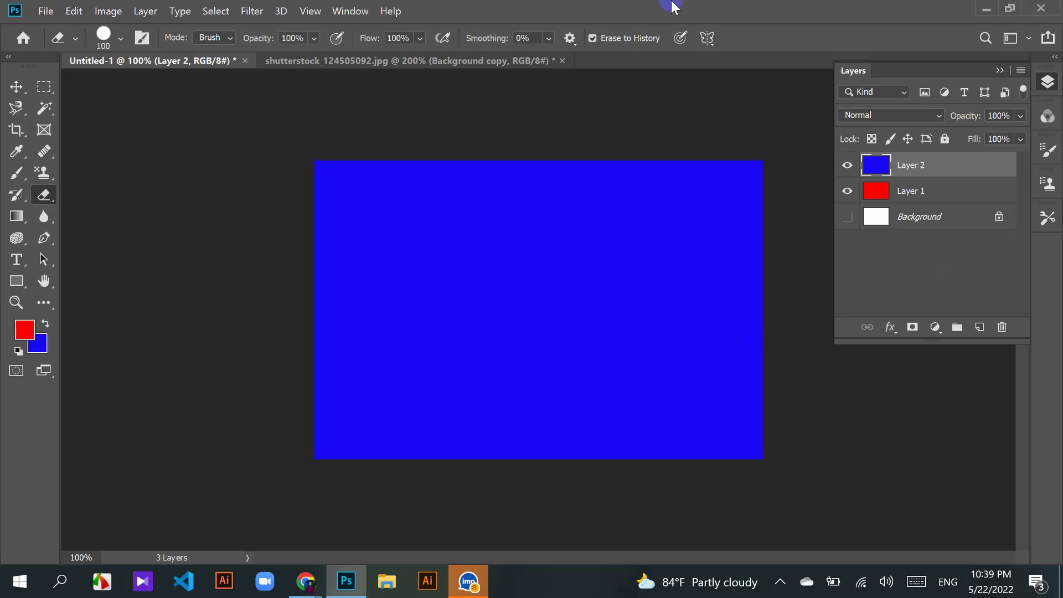
Step: Fill the hidden Background layer with the red foreground colour and try erasing on it with Erase to History
{"action": "left_click", "coordinate": [874, 221]}
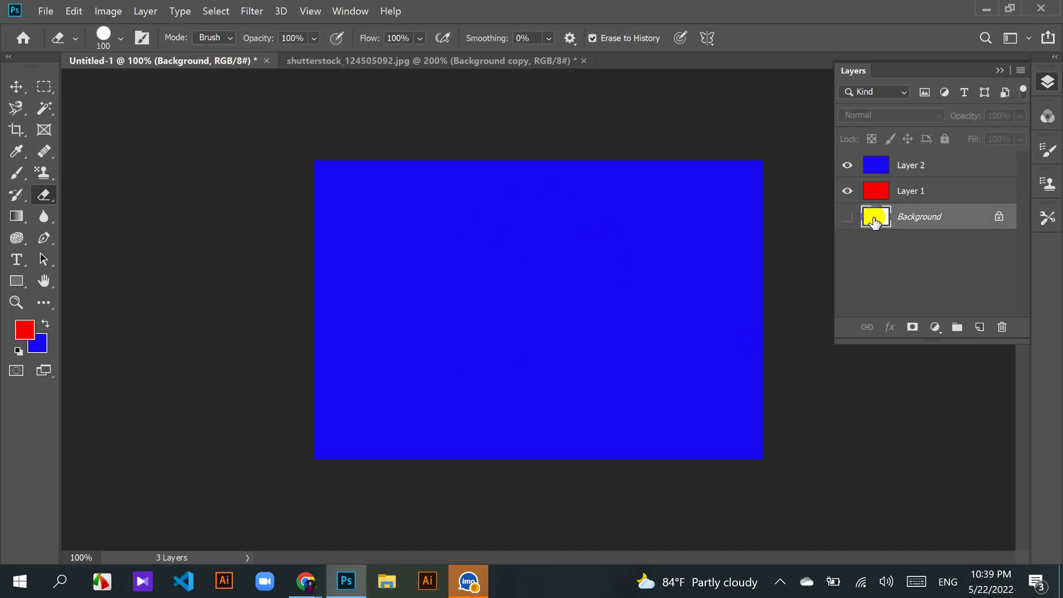
{"action": "key", "text": "alt+BackSpace"}
{"action": "left_click", "coordinate": [596, 214]}
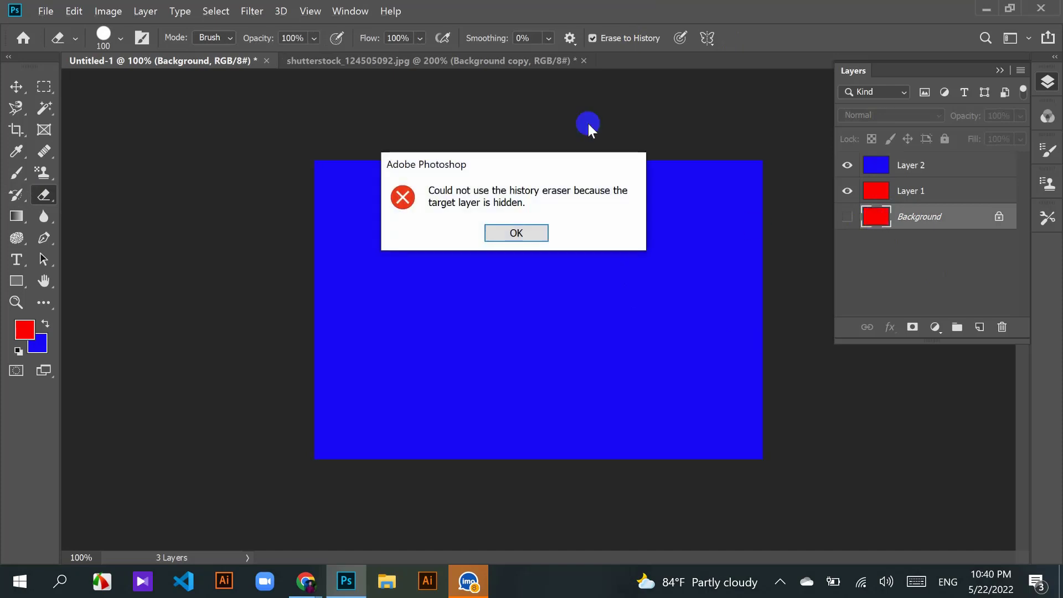
{"action": "left_click", "coordinate": [533, 244]}
Step: Try erasing to history on Layer 2, and undo both the erasure and the red Background fill
{"action": "left_click", "coordinate": [902, 166]}
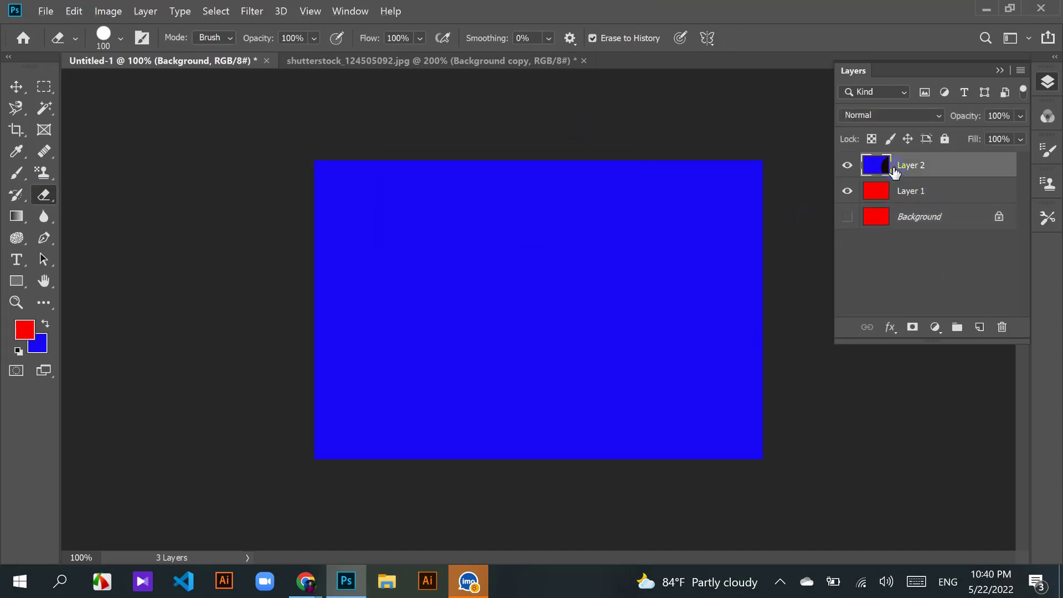
{"action": "mouse_move", "coordinate": [626, 205]}
{"action": "left_mouse_down"}
{"action": "mouse_move", "coordinate": [508, 320]}
{"action": "mouse_move", "coordinate": [564, 296]}
{"action": "mouse_move", "coordinate": [566, 267]}
{"action": "left_mouse_up"}
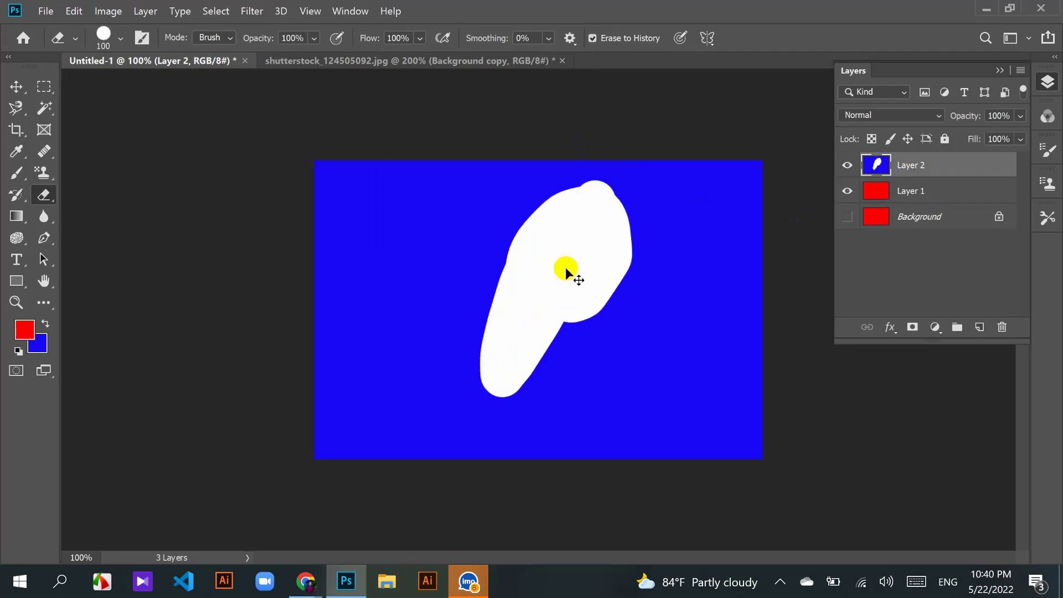
{"action": "key", "text": "ctrl+z"}
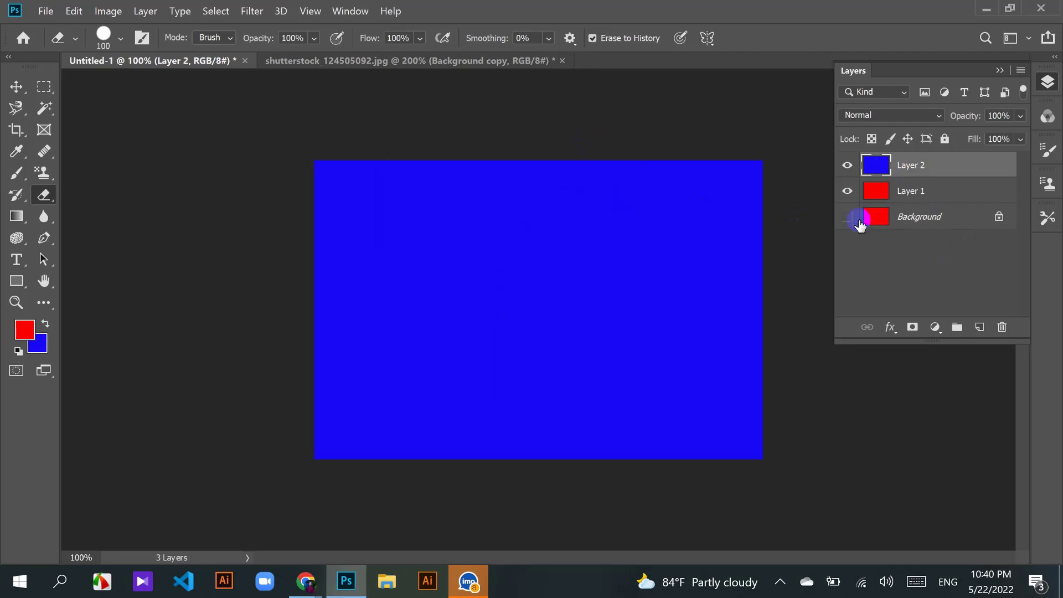
{"action": "left_click", "coordinate": [886, 222], "text": "ctrl"}
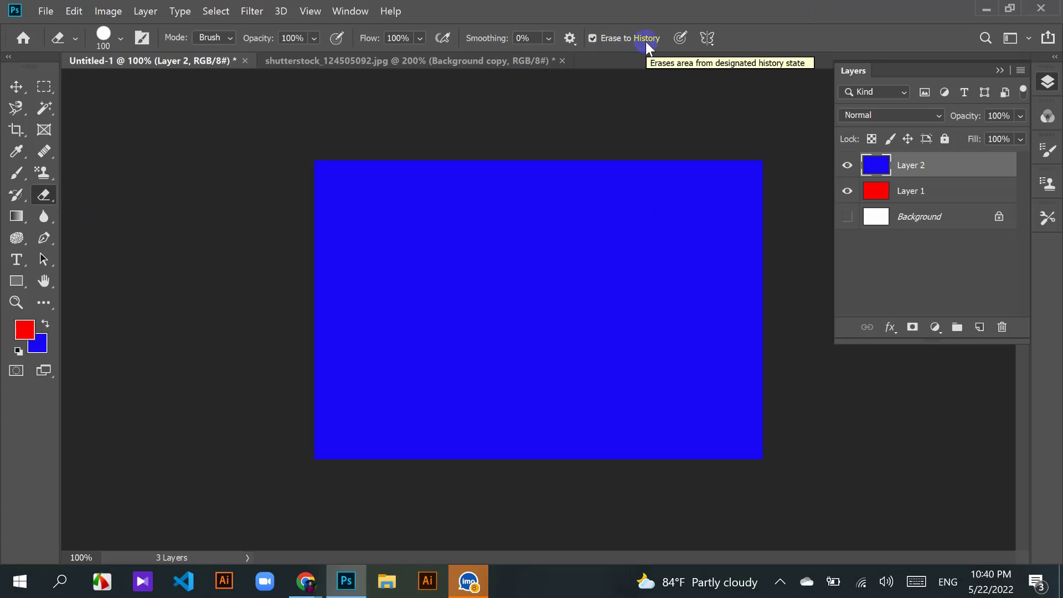
{"action": "left_click", "coordinate": [875, 220]}
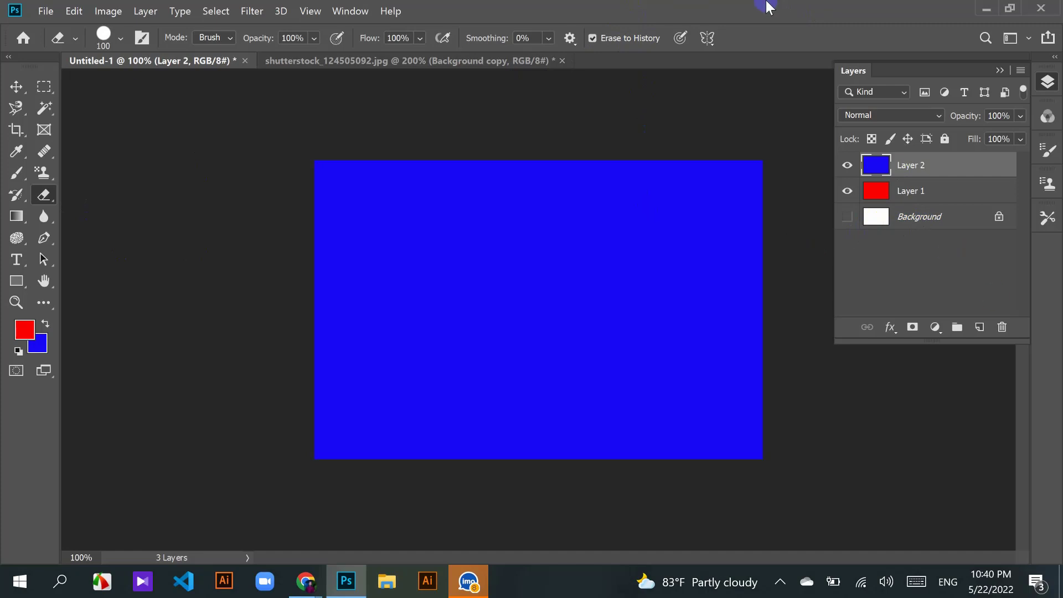
Step: Erase a long freehand area of Layer 2 with Erase to History, inspect it by hiding and showing the layer, and undo it
{"action": "left_click", "coordinate": [592, 38]}
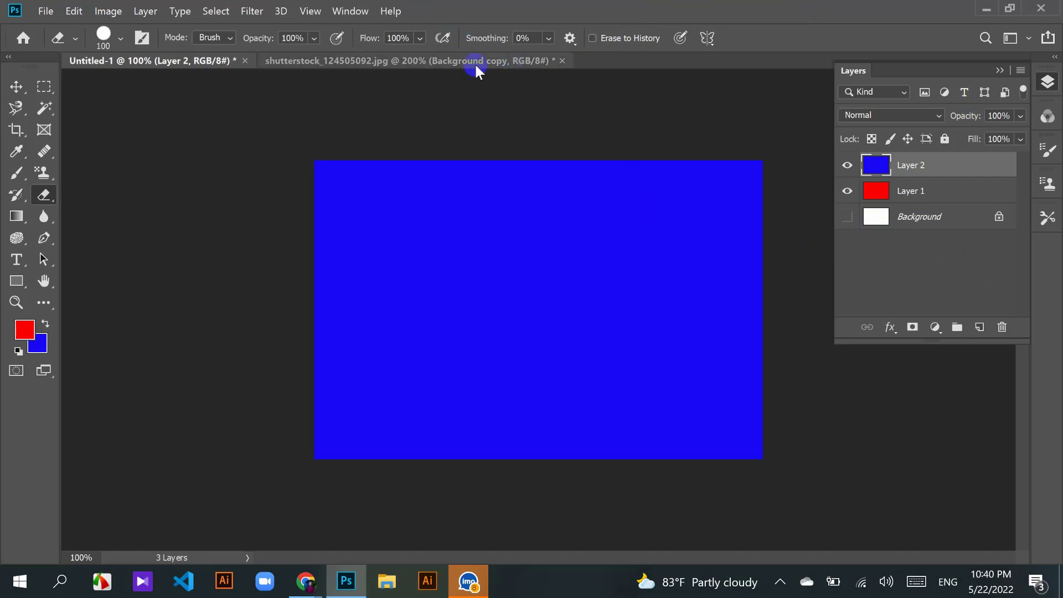
{"action": "left_click", "coordinate": [592, 38]}
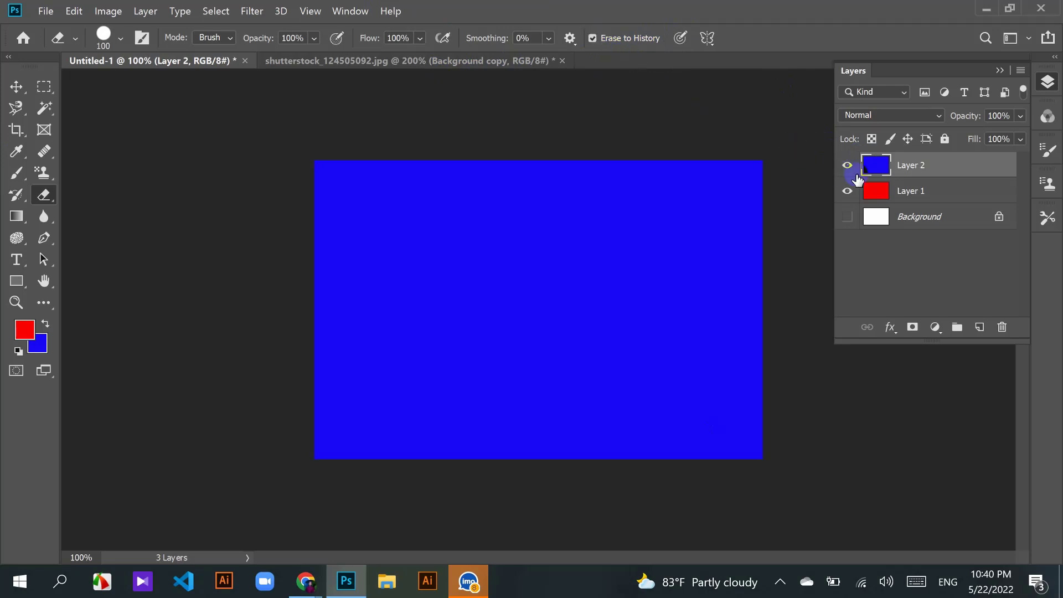
{"action": "mouse_move", "coordinate": [562, 207]}
{"action": "left_mouse_down"}
{"action": "mouse_move", "coordinate": [496, 296]}
{"action": "mouse_move", "coordinate": [510, 308]}
{"action": "mouse_move", "coordinate": [523, 243]}
{"action": "left_mouse_up"}
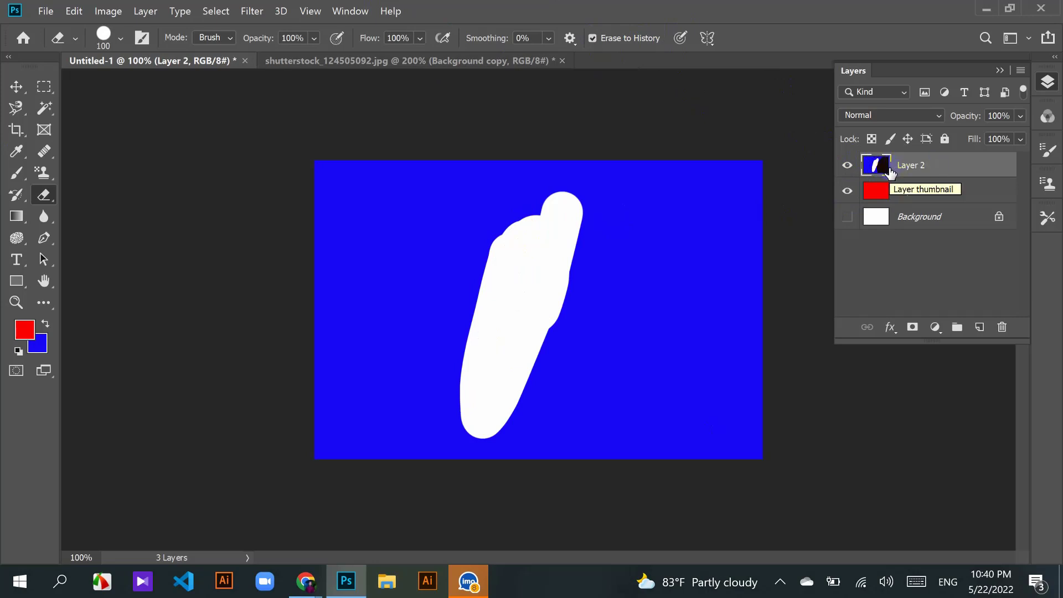
{"action": "left_click", "coordinate": [847, 166]}
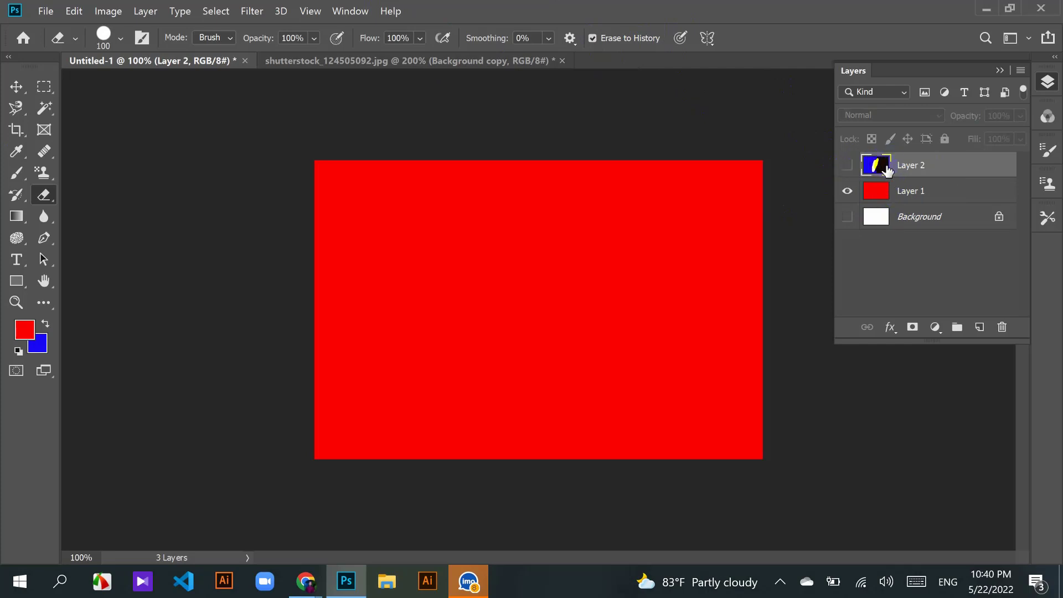
{"action": "left_click", "coordinate": [848, 165]}
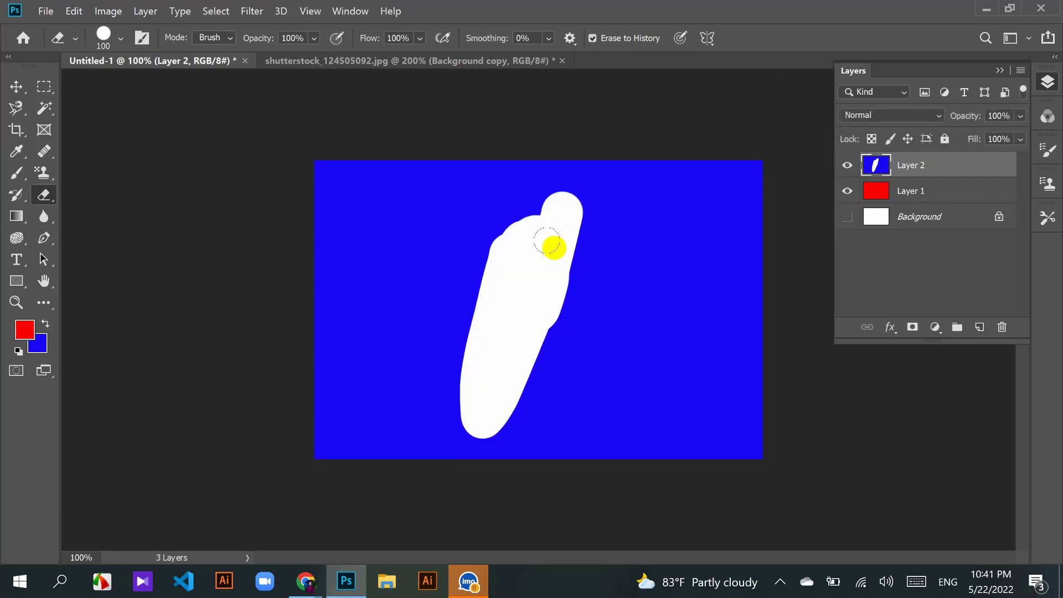
{"action": "key", "text": "ctrl+z"}
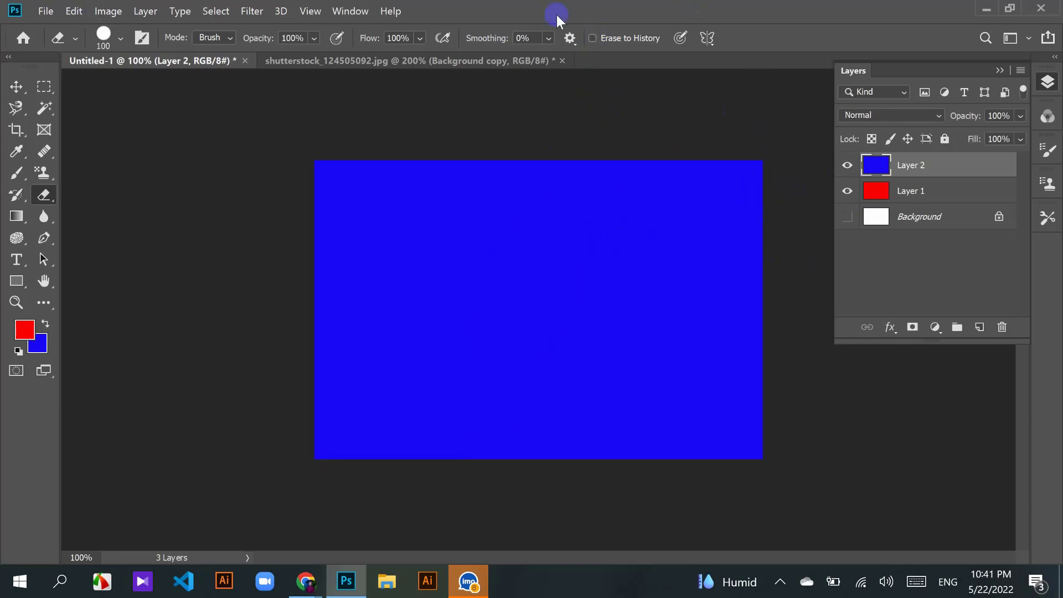
Step: Review the available eraser tool variants, check the Background Eraser Tool's options, and return to the Eraser tool
{"action": "right_click", "coordinate": [43, 195]}
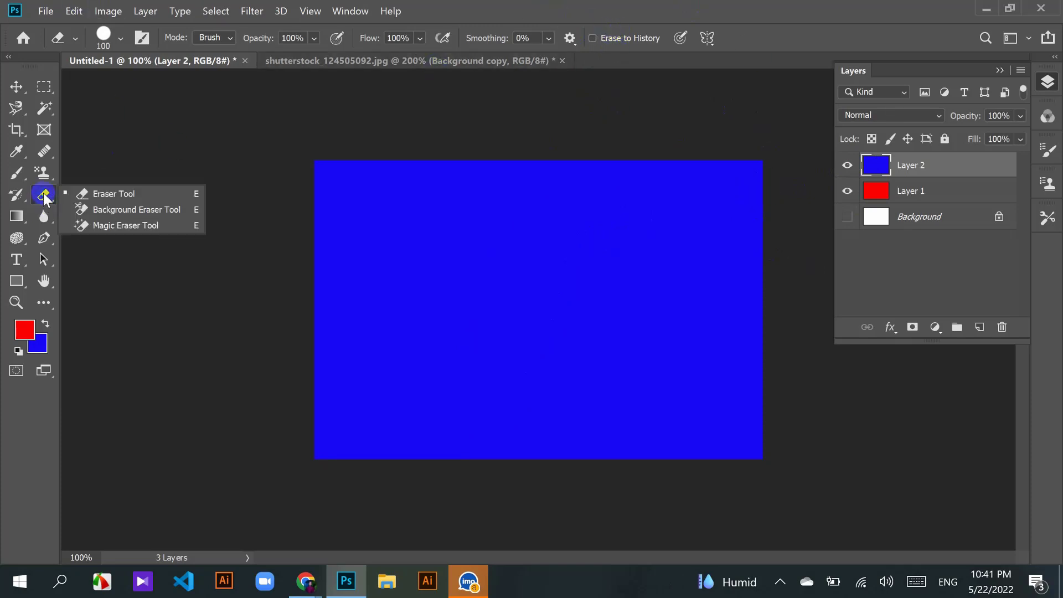
{"action": "left_click", "coordinate": [114, 194]}
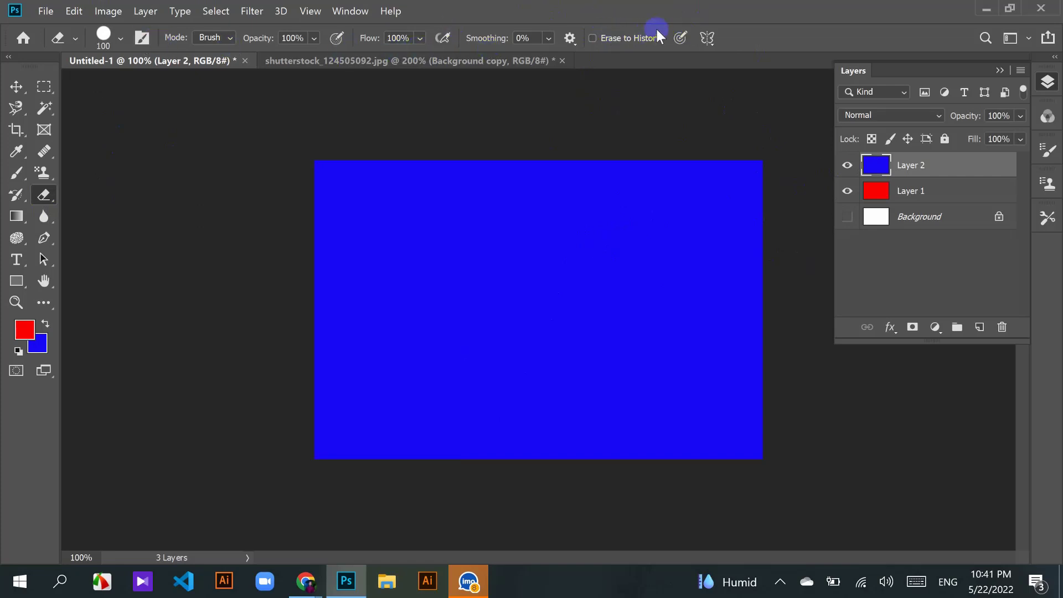
{"action": "right_click", "coordinate": [49, 200]}
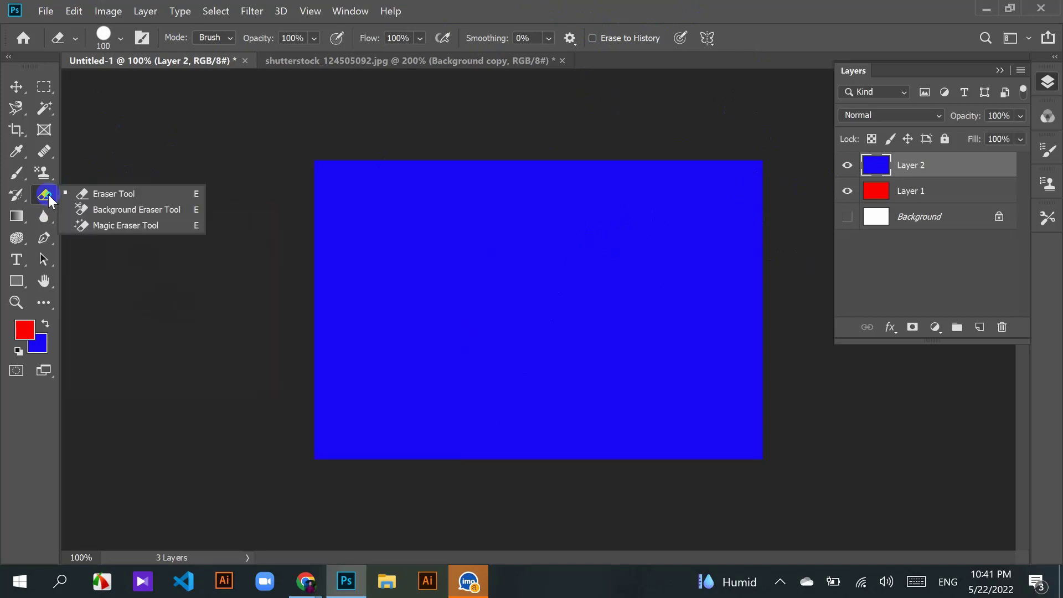
{"action": "left_click", "coordinate": [124, 209]}
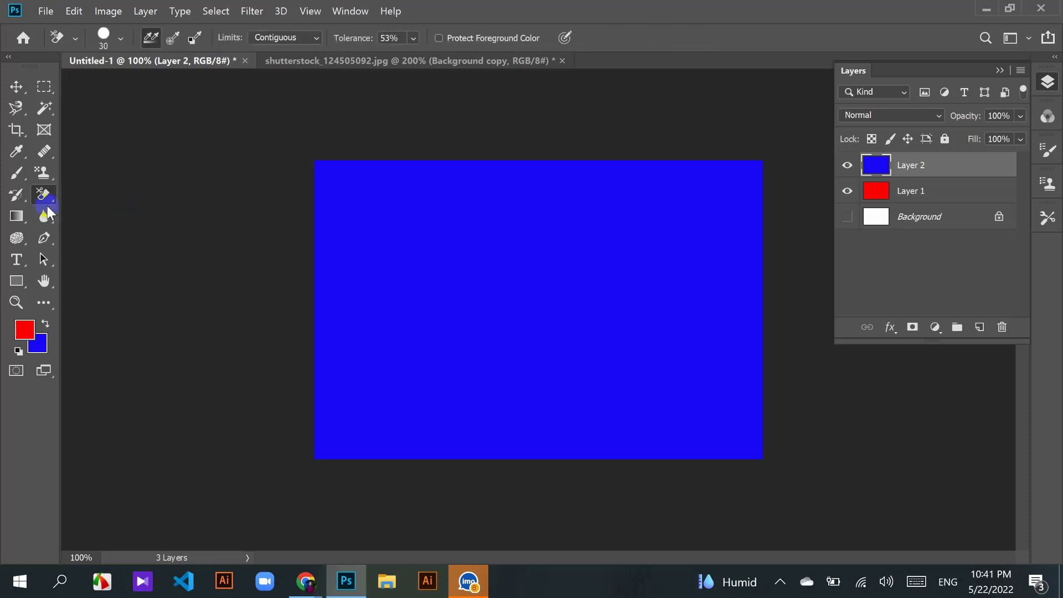
{"action": "right_click", "coordinate": [49, 200]}
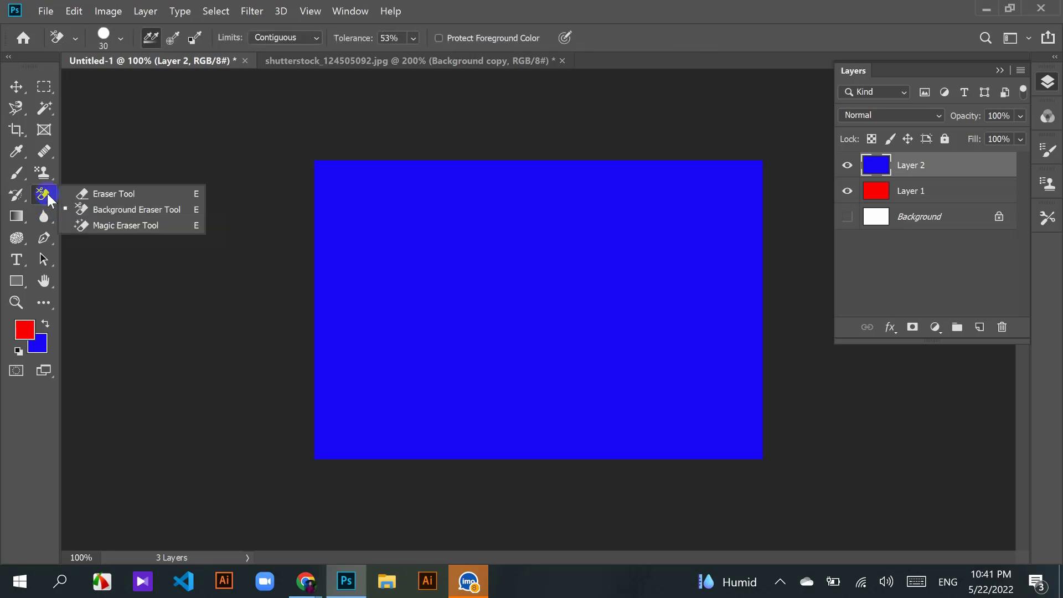
{"action": "left_click", "coordinate": [114, 194]}
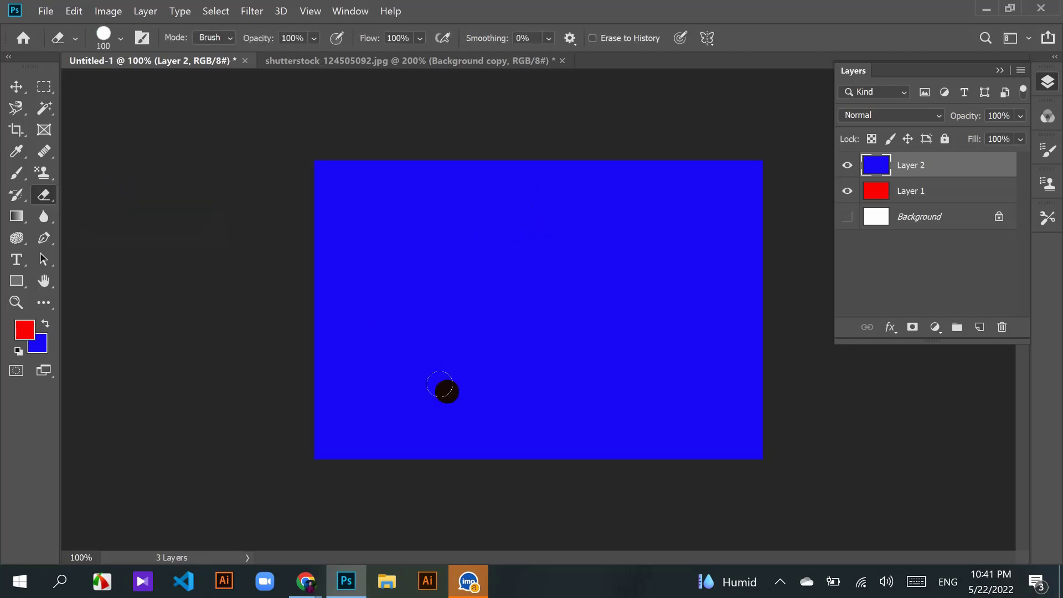
Step: Select the Background Eraser Tool and switch to the shutterstock_124505092.jpg document
{"action": "right_click", "coordinate": [49, 195]}
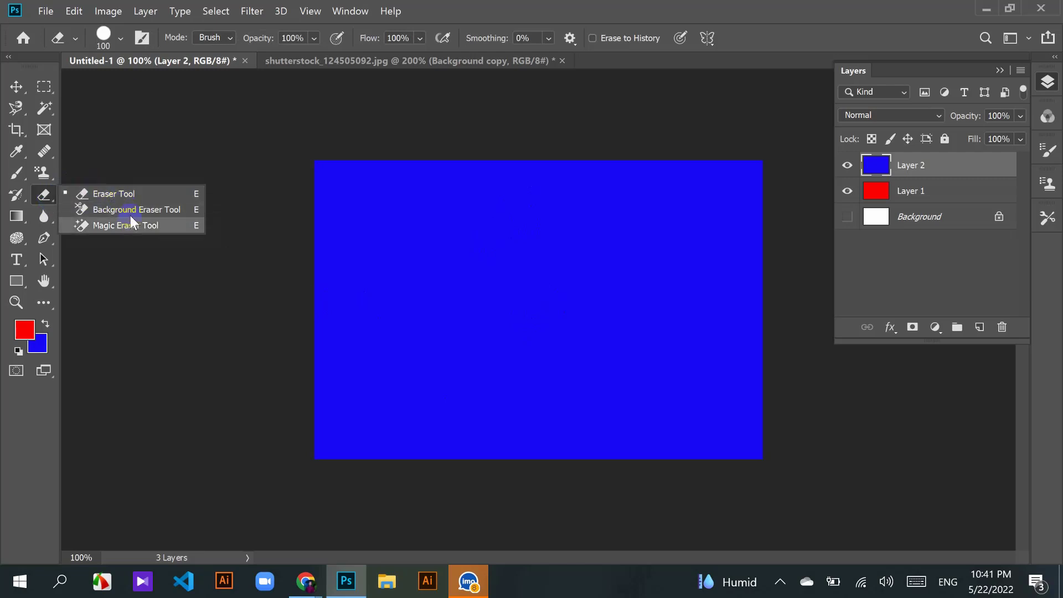
{"action": "left_click", "coordinate": [131, 209]}
{"action": "right_click", "coordinate": [47, 198]}
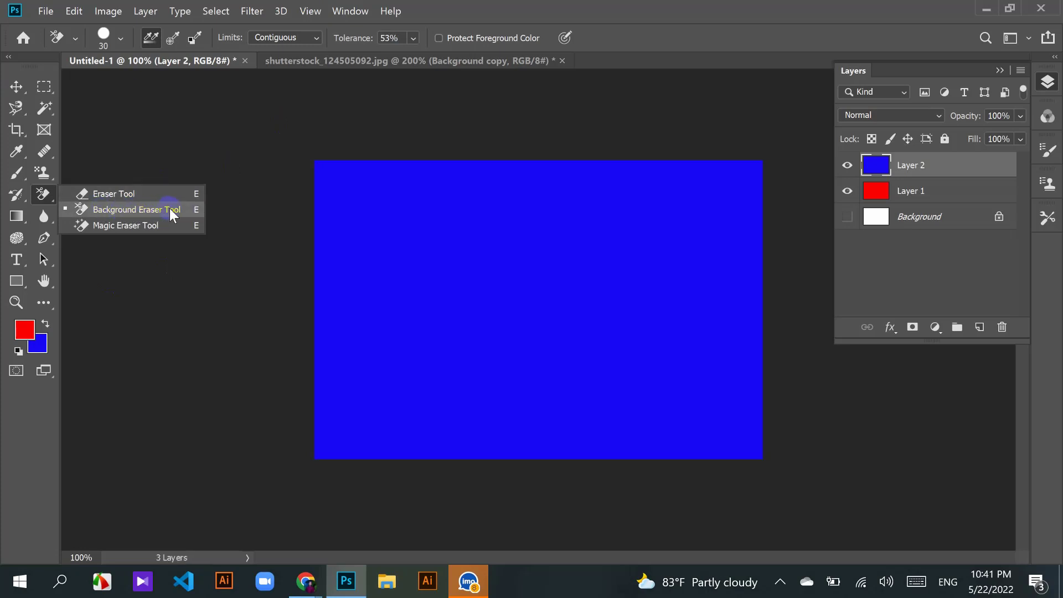
{"action": "left_click", "coordinate": [410, 58]}
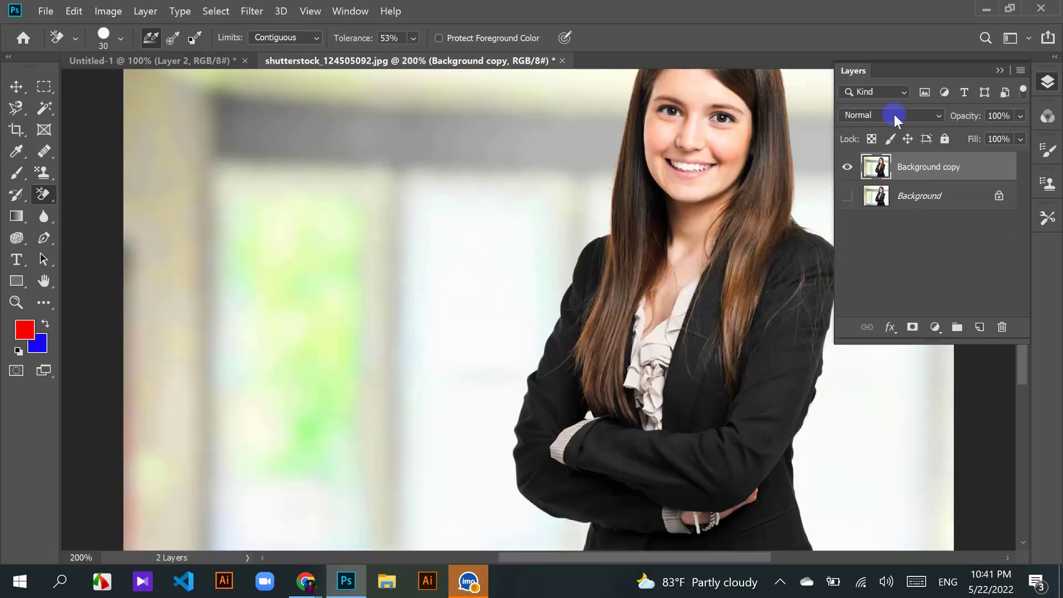
Step: Collapse the layers list and activate the Background Eraser tool for the portrait's Background copy layer
{"action": "left_click", "coordinate": [999, 70]}
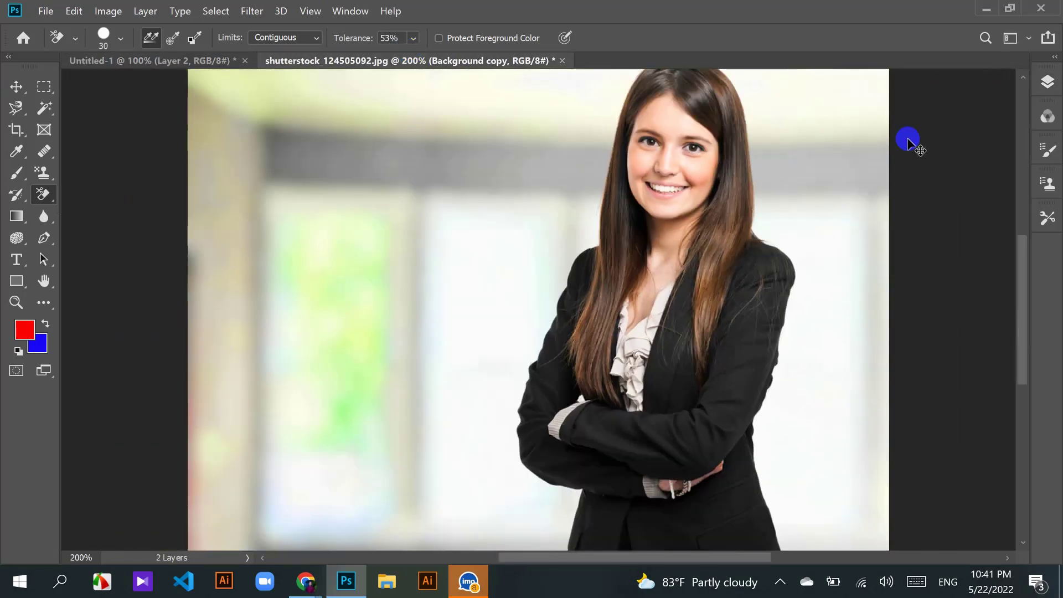
{"action": "key", "text": "ctrl+minus"}
{"action": "key", "text": "ctrl+0"}
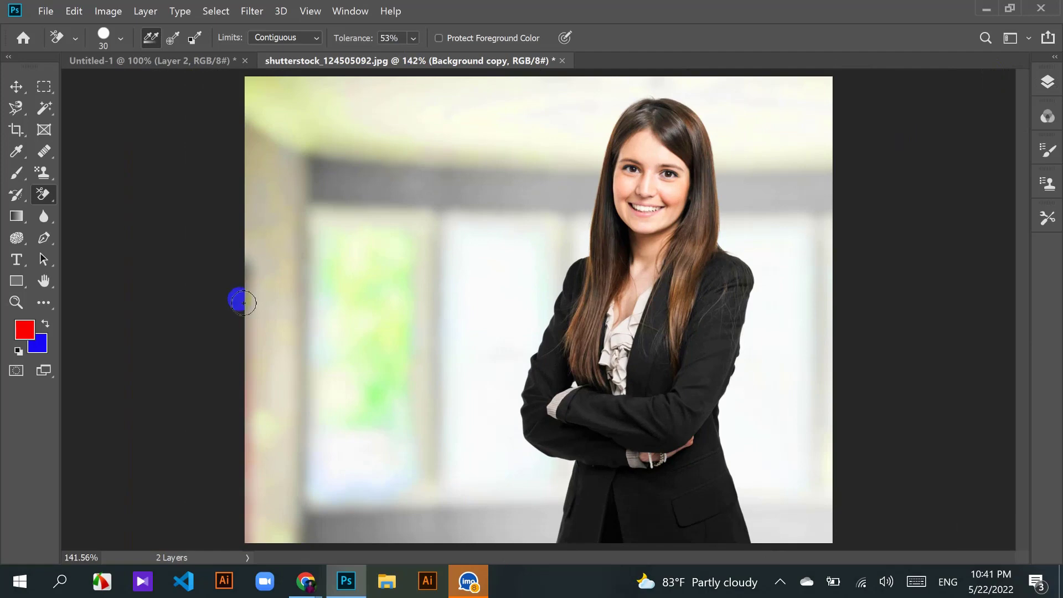
{"action": "right_click", "coordinate": [43, 195]}
{"action": "left_click", "coordinate": [115, 204]}
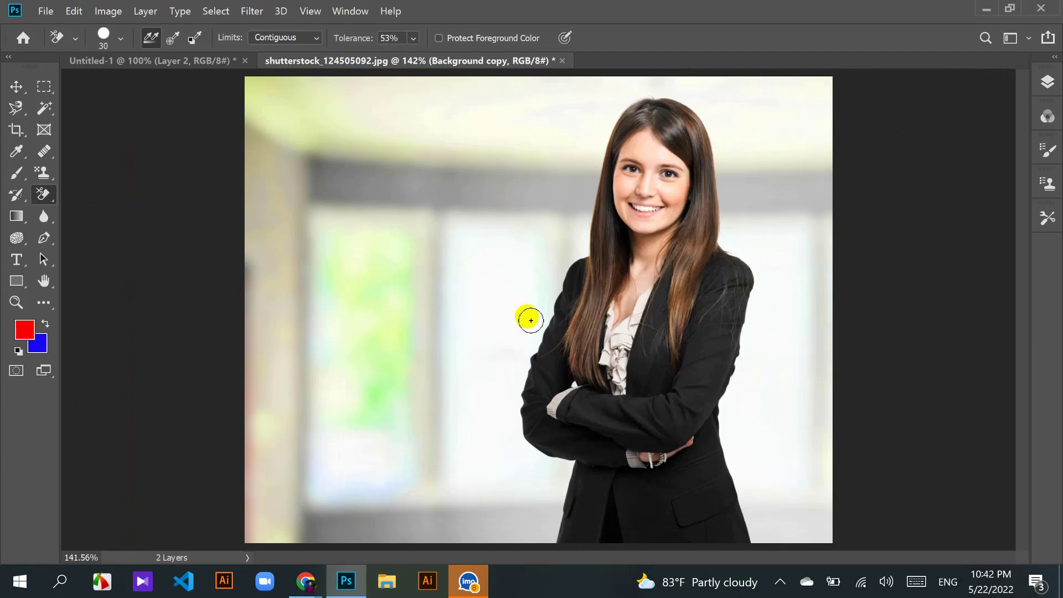
Step: Enlarge the Background Eraser brush to a size of 150
{"action": "key", "text": "bracketright"}
{"action": "key", "text": "bracketright"}
{"action": "key", "text": "bracketright"}
{"action": "key", "text": "bracketright"}
{"action": "key", "text": "bracketright"}
{"action": "key", "text": "bracketright"}
{"action": "key", "text": "bracketright"}
{"action": "key", "text": "bracketright"}
{"action": "key", "text": "bracketright"}
Step: Try erasing the background around the woman, lower the tolerance to 43% for another attempt, and undo the strokes
{"action": "mouse_move", "coordinate": [487, 244]}
{"action": "left_mouse_down"}
{"action": "mouse_move", "coordinate": [433, 380]}
{"action": "mouse_move", "coordinate": [477, 235]}
{"action": "mouse_move", "coordinate": [525, 174]}
{"action": "mouse_move", "coordinate": [515, 187]}
{"action": "mouse_move", "coordinate": [548, 190]}
{"action": "mouse_move", "coordinate": [572, 147]}
{"action": "mouse_move", "coordinate": [560, 217]}
{"action": "mouse_move", "coordinate": [512, 322]}
{"action": "mouse_move", "coordinate": [491, 413]}
{"action": "mouse_move", "coordinate": [498, 450]}
{"action": "mouse_move", "coordinate": [541, 477]}
{"action": "mouse_move", "coordinate": [541, 491]}
{"action": "mouse_move", "coordinate": [500, 517]}
{"action": "left_mouse_up"}
{"action": "key", "text": "ctrl+z"}
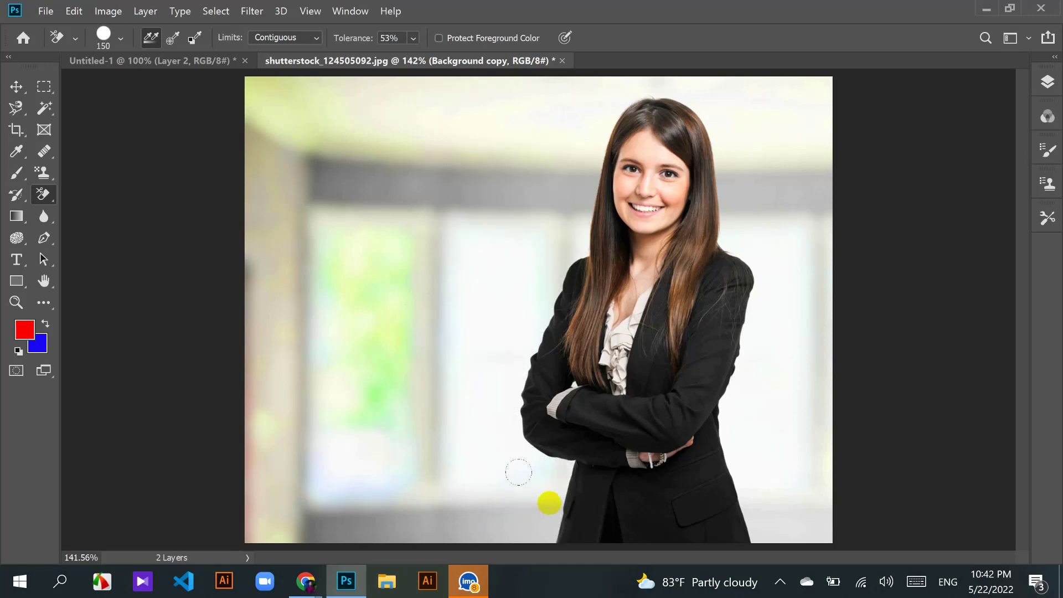
{"action": "left_click", "coordinate": [413, 38]}
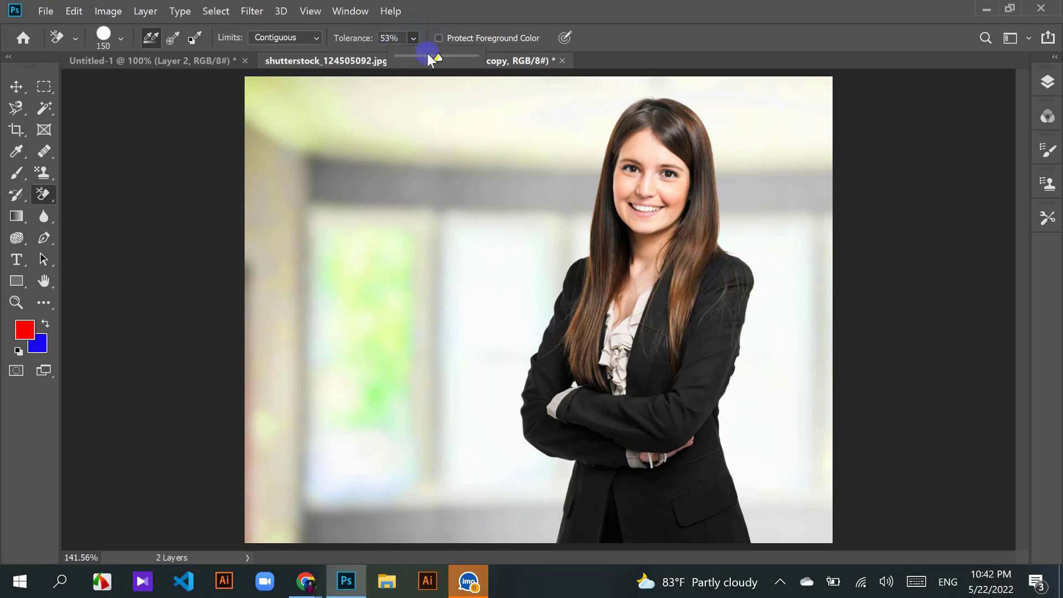
{"action": "left_click_drag", "start_coordinate": [430, 57], "coordinate": [424, 56]}
{"action": "mouse_move", "coordinate": [549, 190]}
{"action": "left_mouse_down"}
{"action": "mouse_move", "coordinate": [565, 225]}
{"action": "mouse_move", "coordinate": [505, 402]}
{"action": "mouse_move", "coordinate": [510, 446]}
{"action": "mouse_move", "coordinate": [539, 479]}
{"action": "mouse_move", "coordinate": [543, 506]}
{"action": "mouse_move", "coordinate": [530, 538]}
{"action": "mouse_move", "coordinate": [515, 530]}
{"action": "mouse_move", "coordinate": [462, 448]}
{"action": "mouse_move", "coordinate": [452, 282]}
{"action": "mouse_move", "coordinate": [480, 155]}
{"action": "mouse_move", "coordinate": [515, 138]}
{"action": "mouse_move", "coordinate": [579, 172]}
{"action": "mouse_move", "coordinate": [605, 119]}
{"action": "mouse_move", "coordinate": [657, 85]}
{"action": "mouse_move", "coordinate": [697, 93]}
{"action": "mouse_move", "coordinate": [728, 141]}
{"action": "mouse_move", "coordinate": [768, 283]}
{"action": "mouse_move", "coordinate": [782, 377]}
{"action": "mouse_move", "coordinate": [768, 357]}
{"action": "mouse_move", "coordinate": [754, 377]}
{"action": "mouse_move", "coordinate": [750, 469]}
{"action": "mouse_move", "coordinate": [772, 545]}
{"action": "mouse_move", "coordinate": [812, 484]}
{"action": "mouse_move", "coordinate": [817, 503]}
{"action": "mouse_move", "coordinate": [781, 7]}
{"action": "mouse_move", "coordinate": [808, 113]}
{"action": "mouse_move", "coordinate": [800, 87]}
{"action": "mouse_move", "coordinate": [732, 76]}
{"action": "mouse_move", "coordinate": [449, 79]}
{"action": "mouse_move", "coordinate": [275, 186]}
{"action": "mouse_move", "coordinate": [286, 96]}
{"action": "mouse_move", "coordinate": [254, 98]}
{"action": "mouse_move", "coordinate": [279, 190]}
{"action": "mouse_move", "coordinate": [552, 81]}
{"action": "mouse_move", "coordinate": [531, 115]}
{"action": "mouse_move", "coordinate": [570, 84]}
{"action": "mouse_move", "coordinate": [513, 239]}
{"action": "mouse_move", "coordinate": [495, 218]}
{"action": "mouse_move", "coordinate": [508, 257]}
{"action": "mouse_move", "coordinate": [513, 150]}
{"action": "mouse_move", "coordinate": [311, 337]}
{"action": "mouse_move", "coordinate": [261, 270]}
{"action": "mouse_move", "coordinate": [363, 204]}
{"action": "mouse_move", "coordinate": [254, 303]}
{"action": "mouse_move", "coordinate": [415, 315]}
{"action": "mouse_move", "coordinate": [421, 539]}
{"action": "left_mouse_up"}
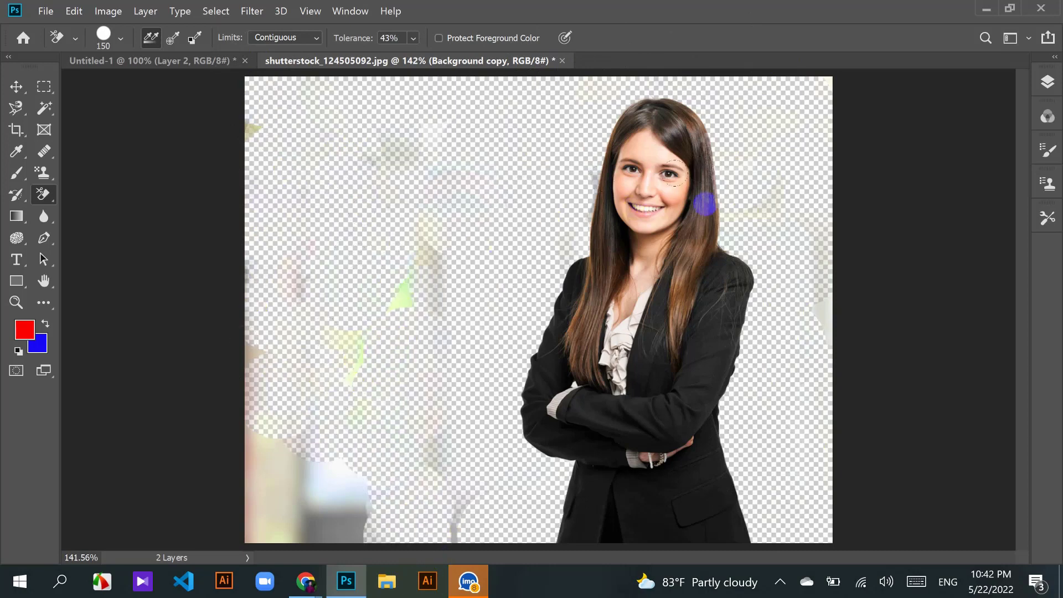
{"action": "left_click", "coordinate": [790, 185]}
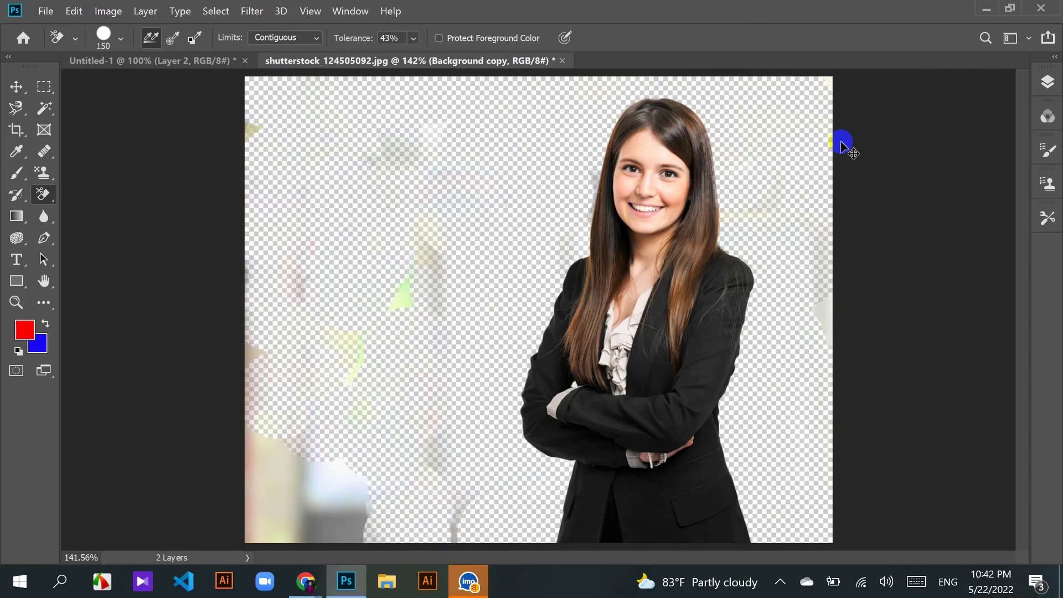
{"action": "key", "text": "ctrl+z"}
{"action": "key", "text": "ctrl+z"}
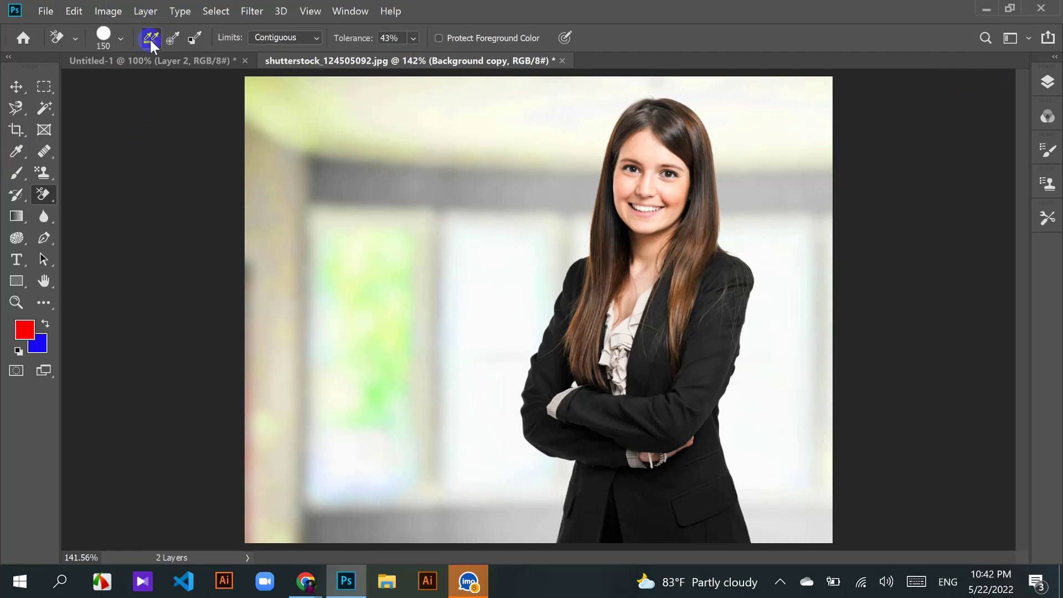
Step: Review the Background Eraser's sampling options, including Background Swatch
{"action": "left_click", "coordinate": [193, 38]}
{"action": "left_click", "coordinate": [173, 38]}
{"action": "left_click", "coordinate": [184, 37]}
{"action": "left_click", "coordinate": [200, 38]}
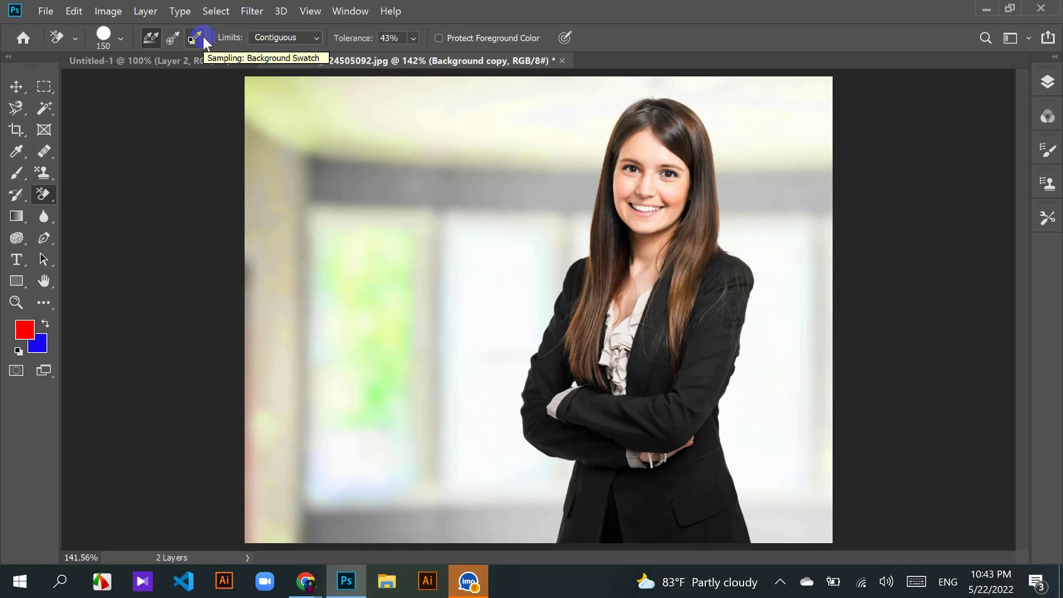
Step: Switch to the Color Replacement tool and compare its sampling options with those of the Background Eraser
{"action": "left_click", "coordinate": [16, 172]}
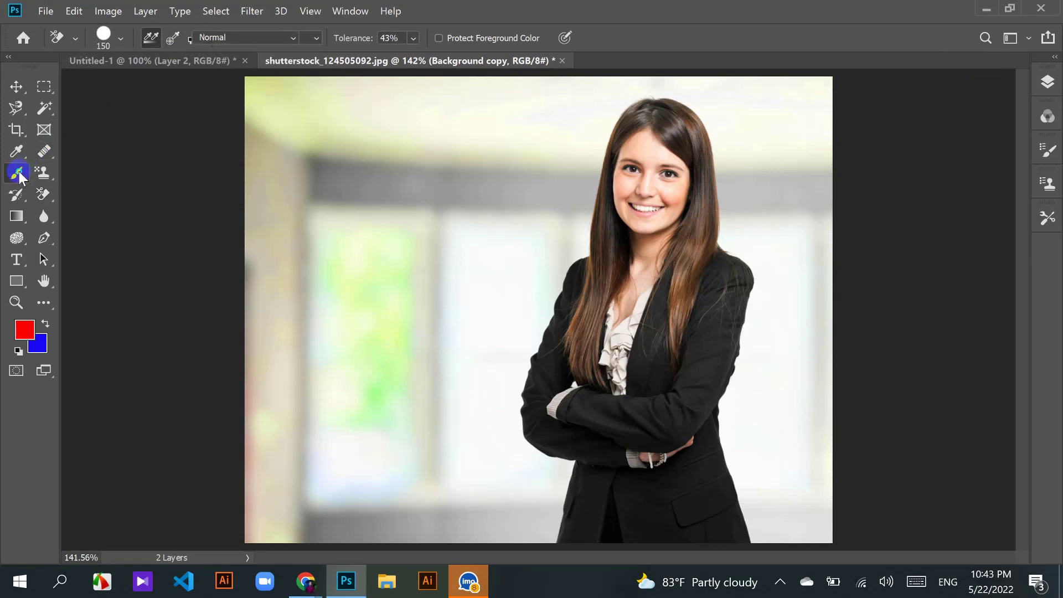
{"action": "right_click", "coordinate": [16, 172]}
{"action": "left_click", "coordinate": [95, 202]}
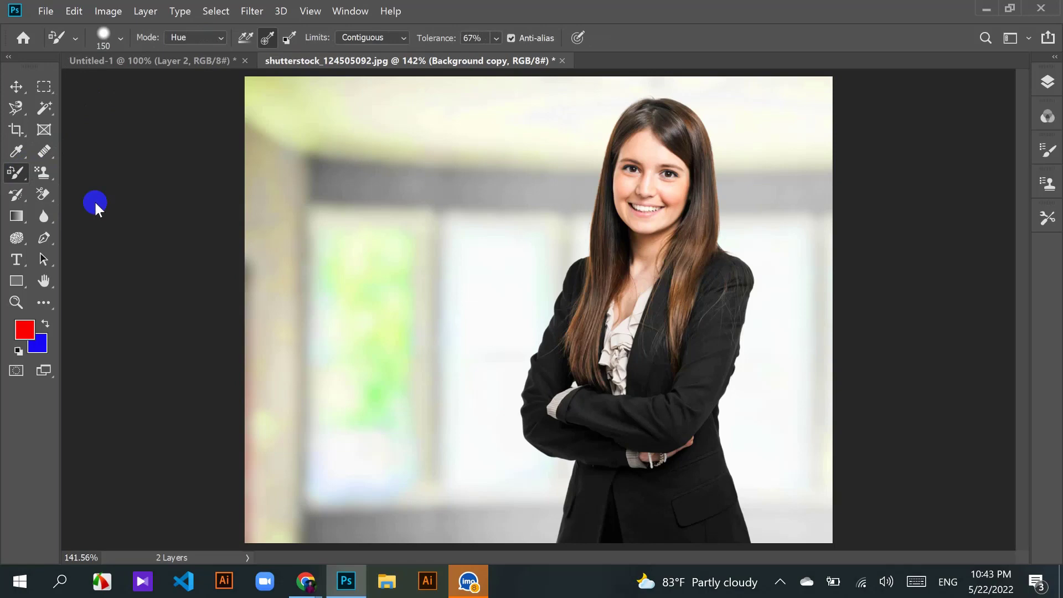
{"action": "left_click", "coordinate": [266, 41]}
{"action": "right_click", "coordinate": [25, 171]}
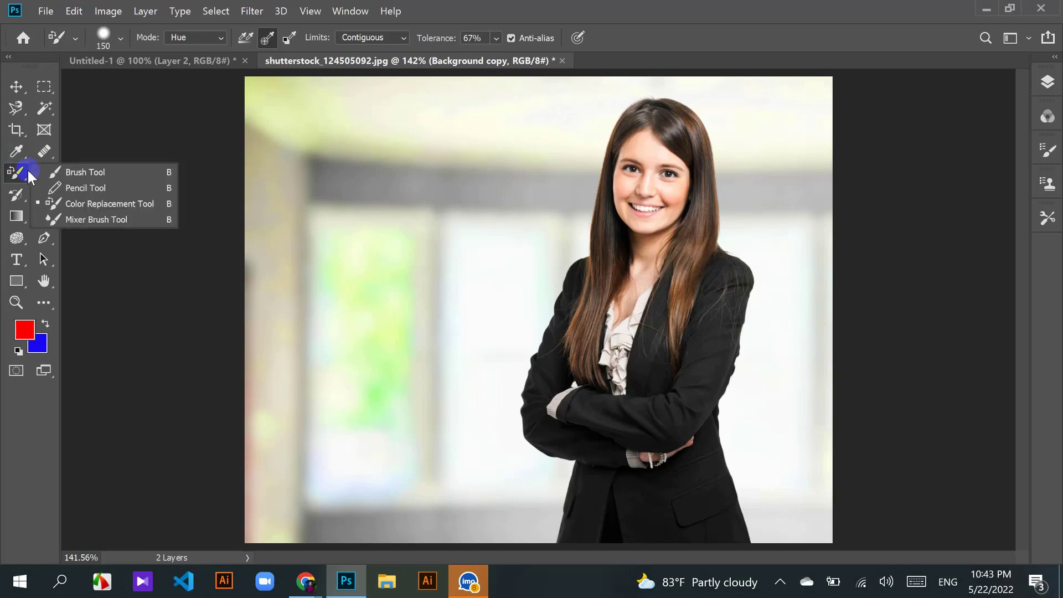
{"action": "left_click", "coordinate": [75, 206]}
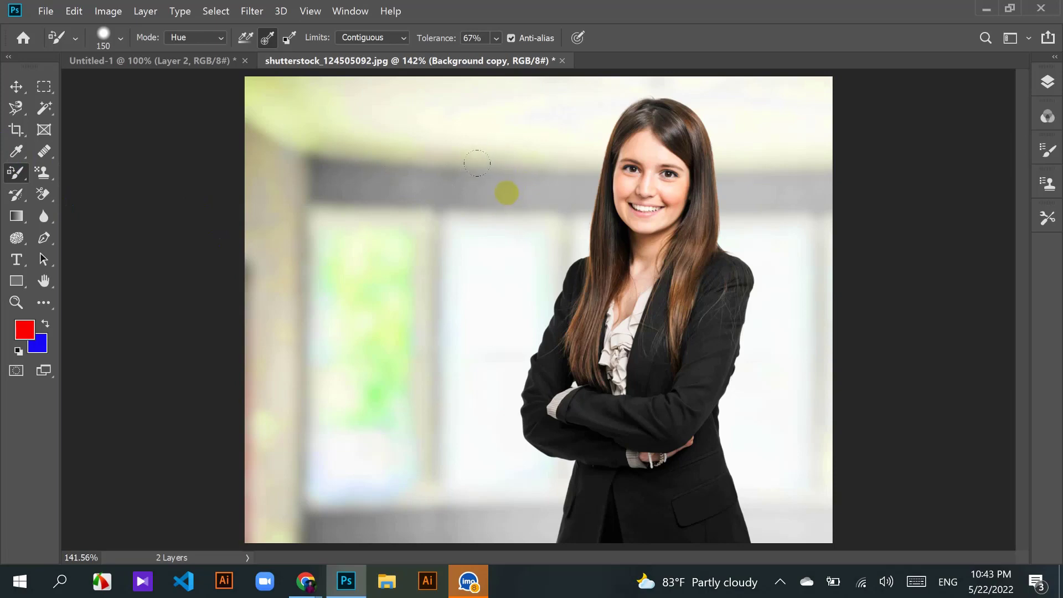
Step: Return to the Background Eraser with Once sampling, test single erasures on the grey wall band, and undo them
{"action": "left_click", "coordinate": [39, 197]}
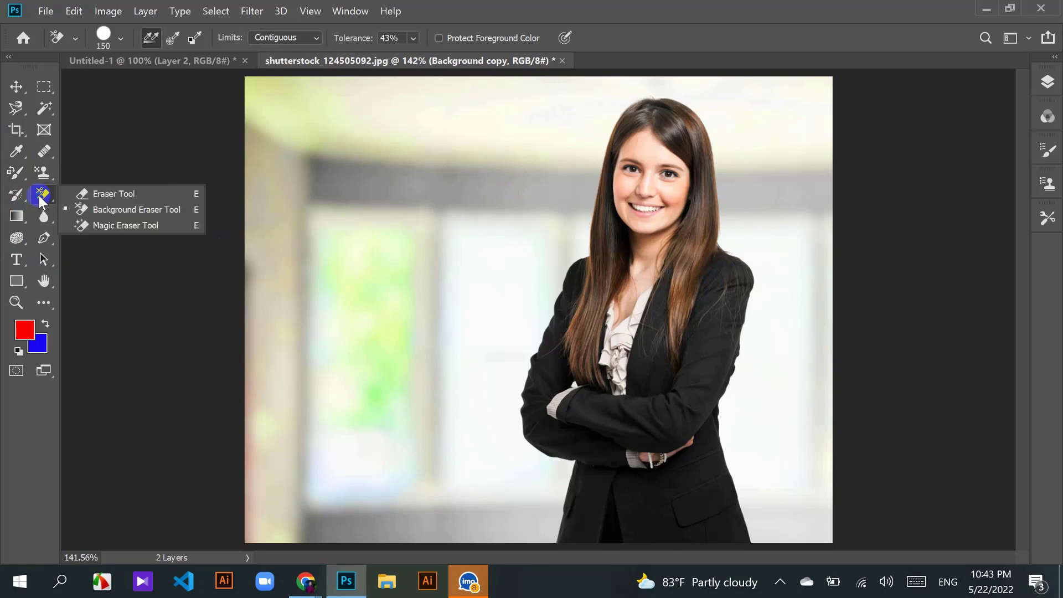
{"action": "left_click", "coordinate": [101, 207]}
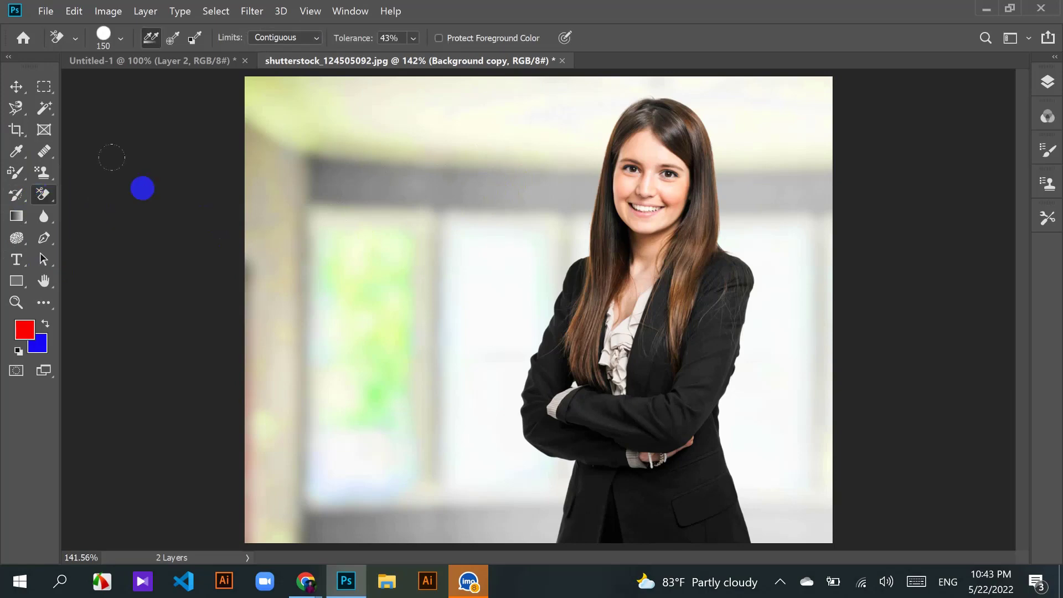
{"action": "left_click", "coordinate": [173, 39]}
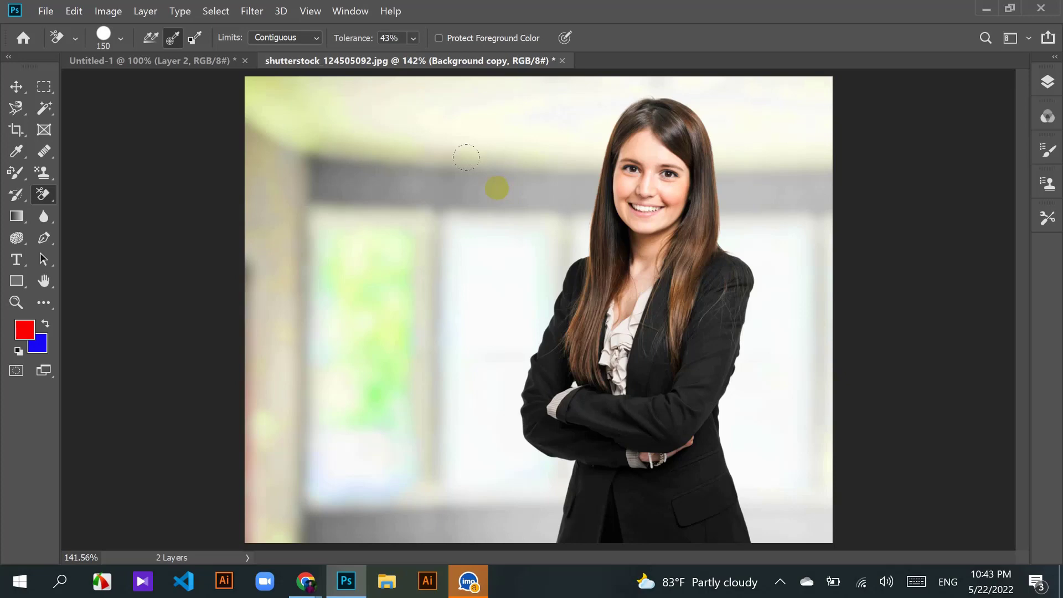
{"action": "left_click", "coordinate": [497, 186]}
{"action": "left_click", "coordinate": [435, 183]}
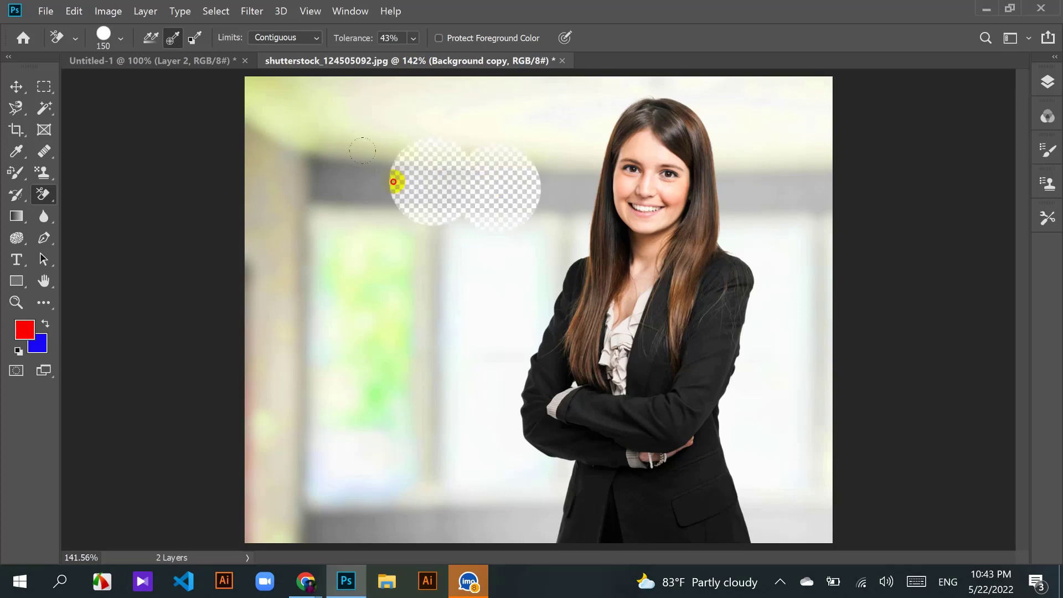
{"action": "left_click", "coordinate": [388, 181]}
{"action": "key", "text": "ctrl+z"}
{"action": "key", "text": "ctrl+z"}
{"action": "key", "text": "ctrl+z"}
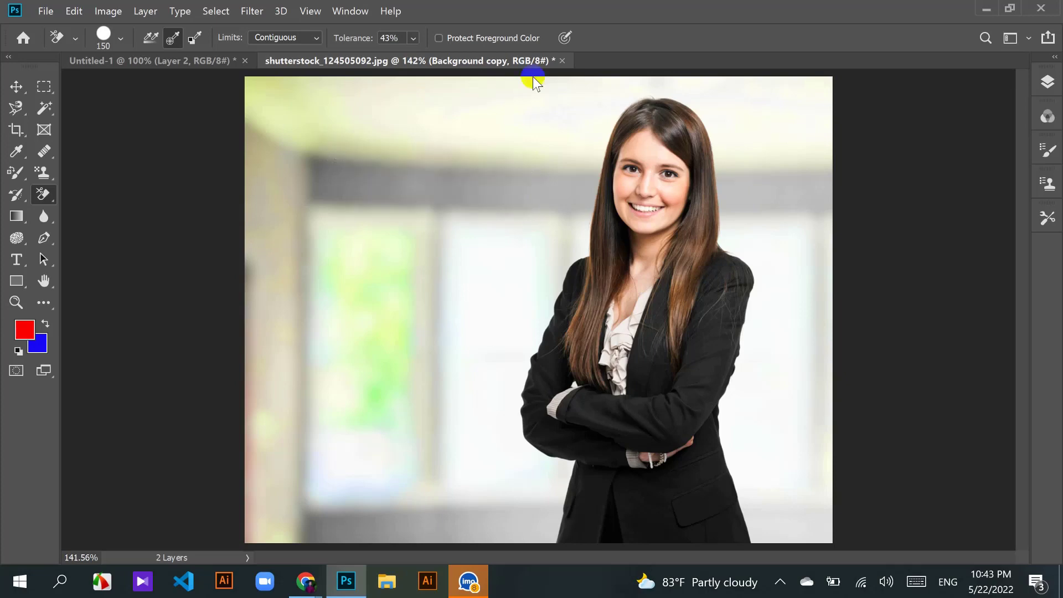
Step: Lower the eraser tolerance to 30%, try erasing the window and surrounding background with Once sampling, and undo the strokes
{"action": "left_click", "coordinate": [413, 38]}
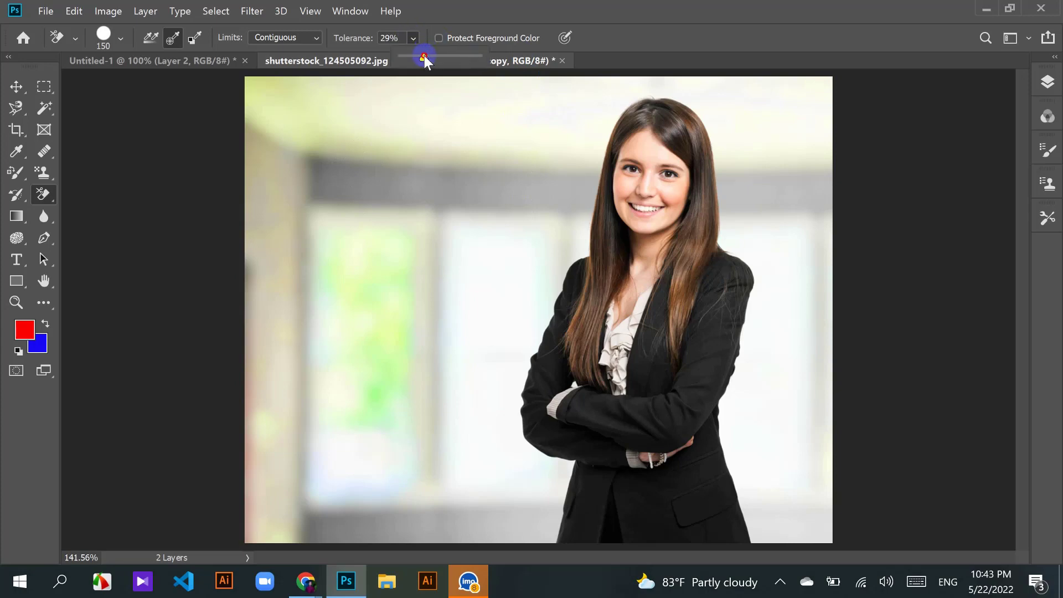
{"action": "left_click_drag", "start_coordinate": [423, 57], "coordinate": [425, 58]}
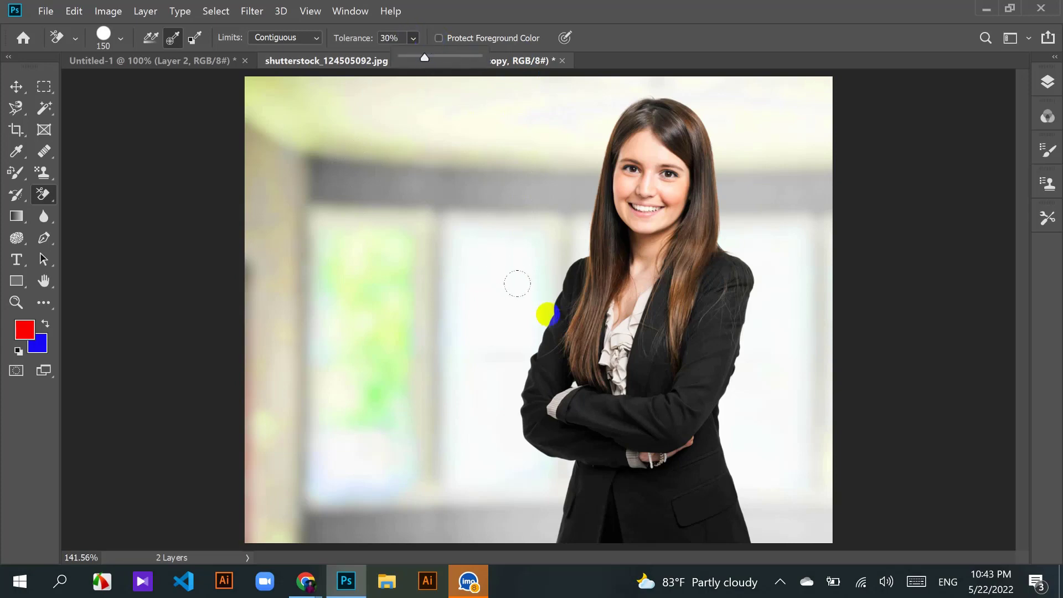
{"action": "mouse_move", "coordinate": [516, 266]}
{"action": "left_mouse_down"}
{"action": "mouse_move", "coordinate": [528, 343]}
{"action": "mouse_move", "coordinate": [515, 309]}
{"action": "mouse_move", "coordinate": [544, 272]}
{"action": "mouse_move", "coordinate": [532, 287]}
{"action": "mouse_move", "coordinate": [512, 236]}
{"action": "mouse_move", "coordinate": [467, 246]}
{"action": "mouse_move", "coordinate": [440, 242]}
{"action": "mouse_move", "coordinate": [476, 230]}
{"action": "mouse_move", "coordinate": [432, 231]}
{"action": "left_mouse_up"}
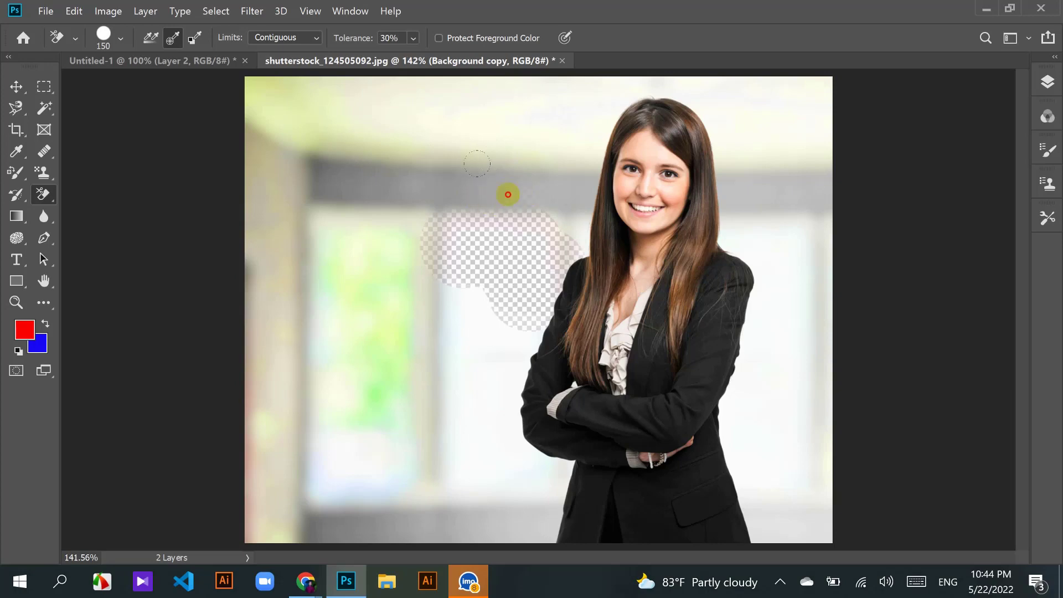
{"action": "mouse_move", "coordinate": [495, 238]}
{"action": "left_mouse_down"}
{"action": "mouse_move", "coordinate": [486, 356]}
{"action": "mouse_move", "coordinate": [448, 321]}
{"action": "mouse_move", "coordinate": [434, 287]}
{"action": "mouse_move", "coordinate": [432, 370]}
{"action": "mouse_move", "coordinate": [387, 311]}
{"action": "mouse_move", "coordinate": [384, 333]}
{"action": "mouse_move", "coordinate": [353, 257]}
{"action": "mouse_move", "coordinate": [481, 408]}
{"action": "mouse_move", "coordinate": [504, 477]}
{"action": "mouse_move", "coordinate": [544, 510]}
{"action": "mouse_move", "coordinate": [389, 505]}
{"action": "mouse_move", "coordinate": [373, 472]}
{"action": "mouse_move", "coordinate": [398, 394]}
{"action": "mouse_move", "coordinate": [330, 359]}
{"action": "left_mouse_up"}
{"action": "mouse_move", "coordinate": [315, 102]}
{"action": "left_mouse_down"}
{"action": "mouse_move", "coordinate": [393, 114]}
{"action": "mouse_move", "coordinate": [540, 90]}
{"action": "mouse_move", "coordinate": [475, 162]}
{"action": "mouse_move", "coordinate": [420, 142]}
{"action": "mouse_move", "coordinate": [609, 83]}
{"action": "mouse_move", "coordinate": [829, 181]}
{"action": "mouse_move", "coordinate": [802, 181]}
{"action": "mouse_move", "coordinate": [795, 506]}
{"action": "mouse_move", "coordinate": [809, 456]}
{"action": "mouse_move", "coordinate": [785, 375]}
{"action": "left_mouse_up"}
{"action": "key", "text": "ctrl+z"}
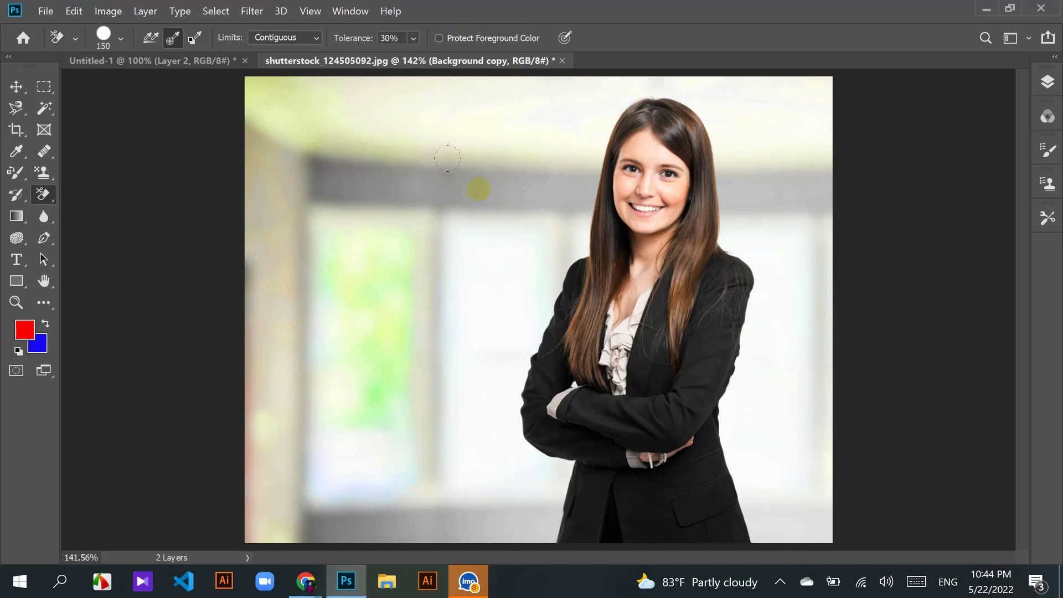
Step: Try erasing only the grey wall band using strokes sampled from it, and undo them
{"action": "mouse_move", "coordinate": [478, 188]}
{"action": "left_mouse_down"}
{"action": "mouse_move", "coordinate": [539, 184]}
{"action": "mouse_move", "coordinate": [532, 151]}
{"action": "mouse_move", "coordinate": [492, 127]}
{"action": "mouse_move", "coordinate": [518, 108]}
{"action": "left_mouse_up"}
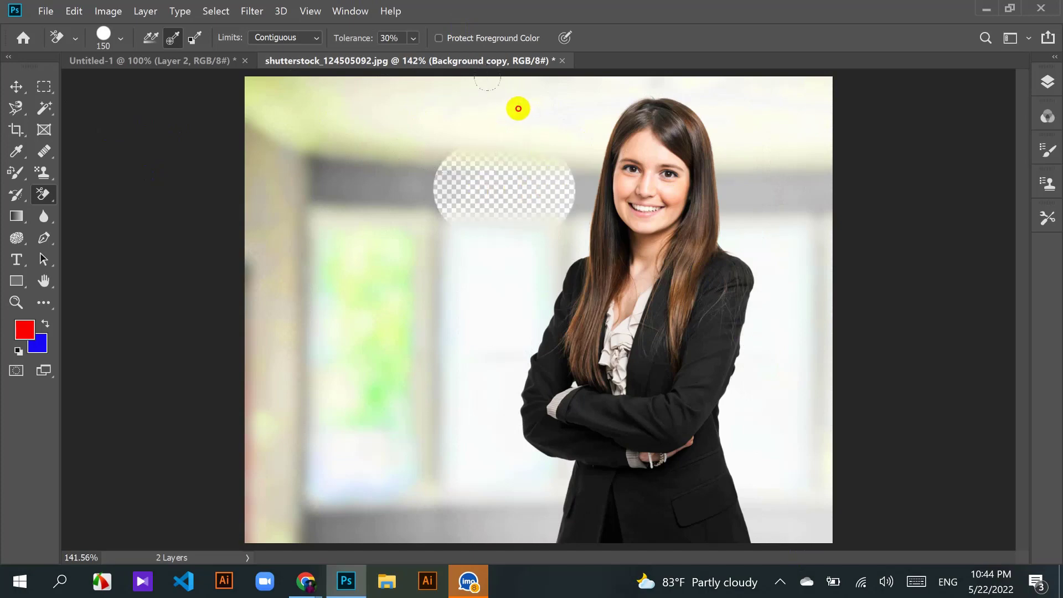
{"action": "mouse_move", "coordinate": [465, 201]}
{"action": "left_mouse_down"}
{"action": "mouse_move", "coordinate": [346, 189]}
{"action": "mouse_move", "coordinate": [432, 185]}
{"action": "mouse_move", "coordinate": [322, 186]}
{"action": "mouse_move", "coordinate": [272, 161]}
{"action": "left_mouse_up"}
{"action": "key", "text": "ctrl+z"}
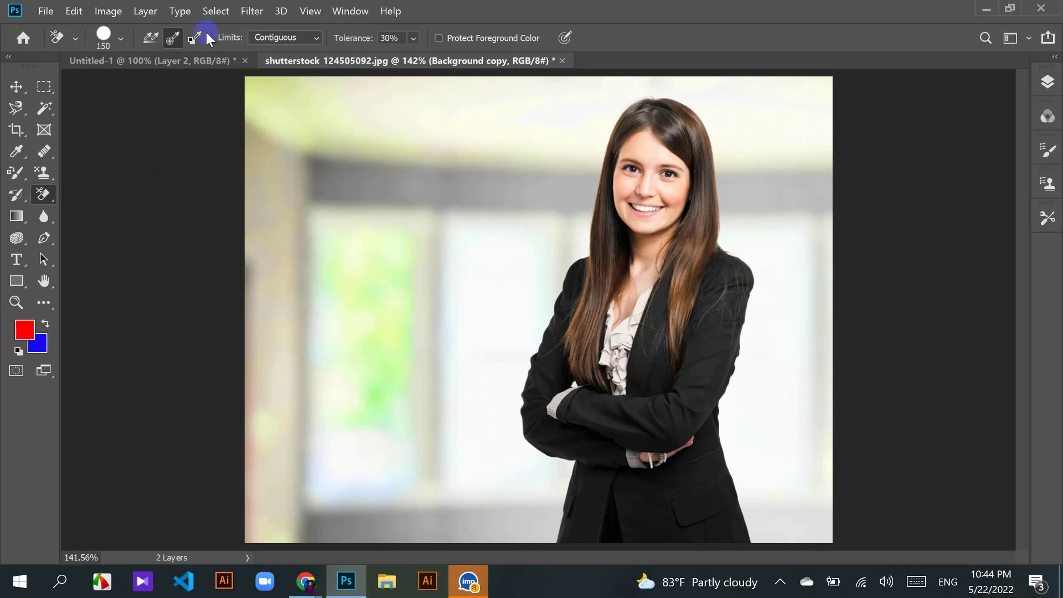
Step: Switch the sampling to Continuous, try erasing from the background into the woman's hair, and undo the strokes
{"action": "left_click", "coordinate": [173, 37]}
{"action": "left_click", "coordinate": [291, 85]}
{"action": "left_click", "coordinate": [152, 38]}
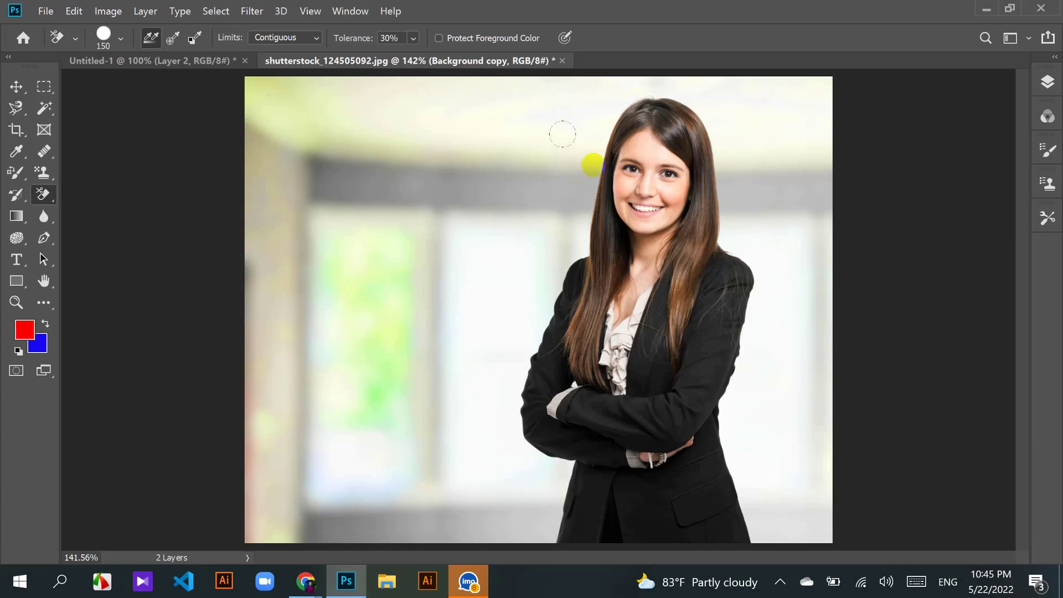
{"action": "mouse_move", "coordinate": [592, 165]}
{"action": "left_mouse_down"}
{"action": "mouse_move", "coordinate": [593, 152]}
{"action": "mouse_move", "coordinate": [576, 213]}
{"action": "mouse_move", "coordinate": [609, 163]}
{"action": "mouse_move", "coordinate": [600, 232]}
{"action": "mouse_move", "coordinate": [612, 123]}
{"action": "mouse_move", "coordinate": [683, 120]}
{"action": "mouse_move", "coordinate": [660, 133]}
{"action": "left_mouse_up"}
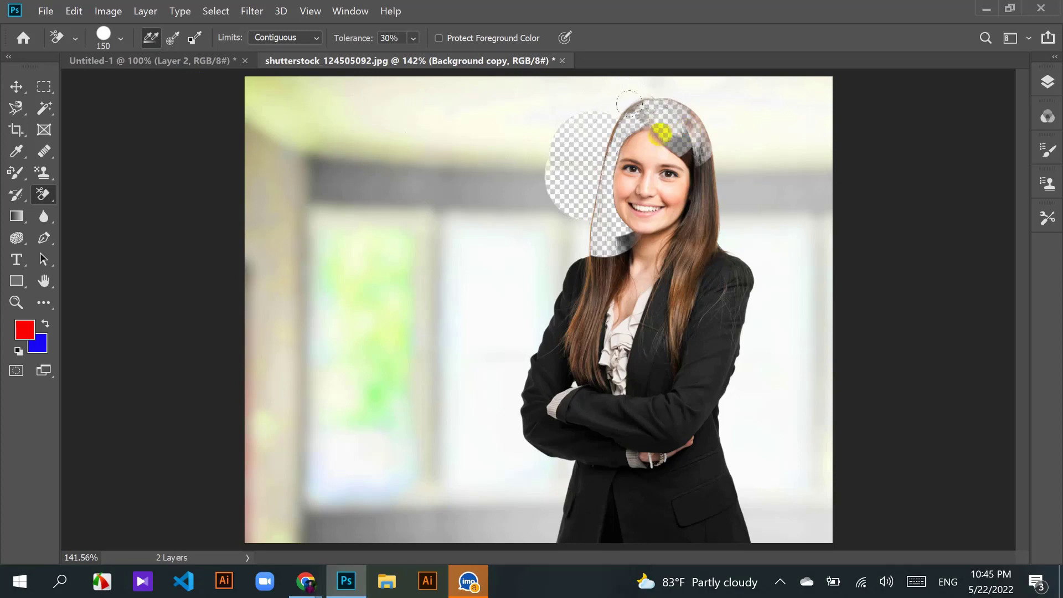
{"action": "key", "text": "ctrl+z"}
{"action": "key", "text": "ctrl+z"}
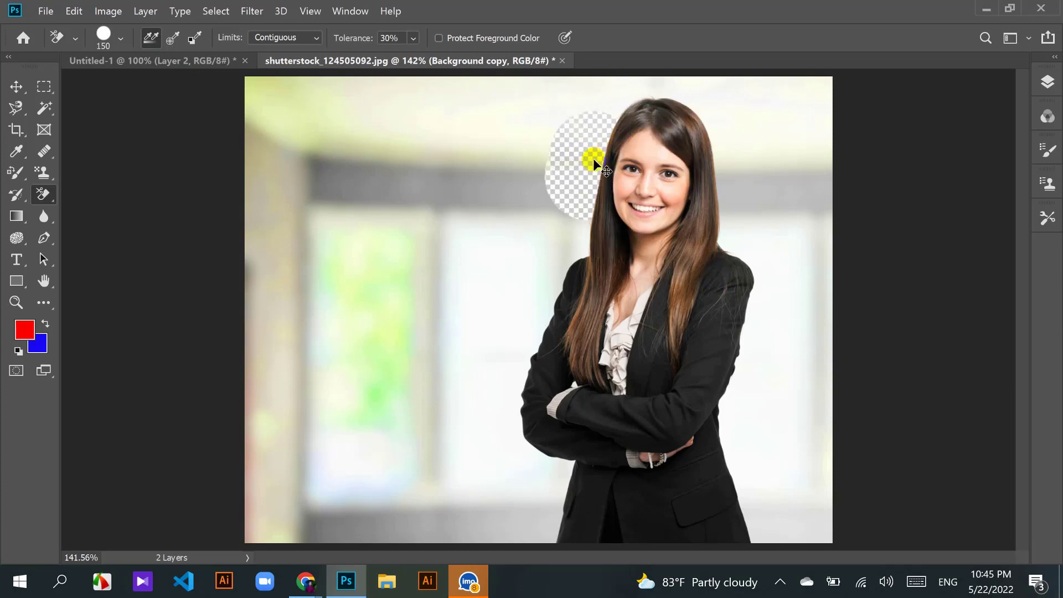
{"action": "key", "text": "ctrl+z"}
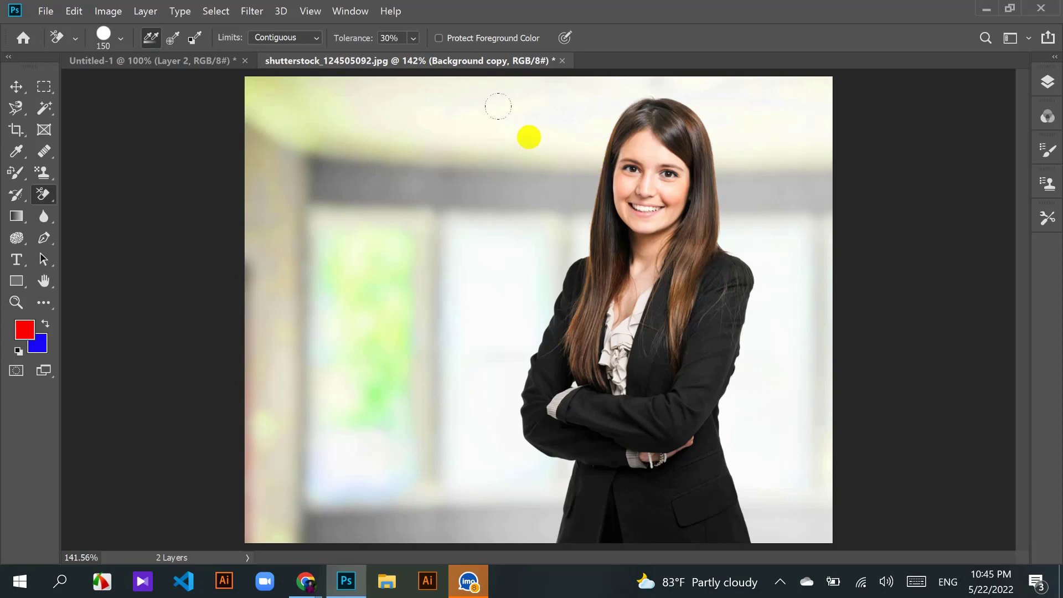
Step: Try erasing a spot on the ceiling and a strip along the woman's hair and sleeve, undoing each attempt
{"action": "left_click", "coordinate": [528, 130]}
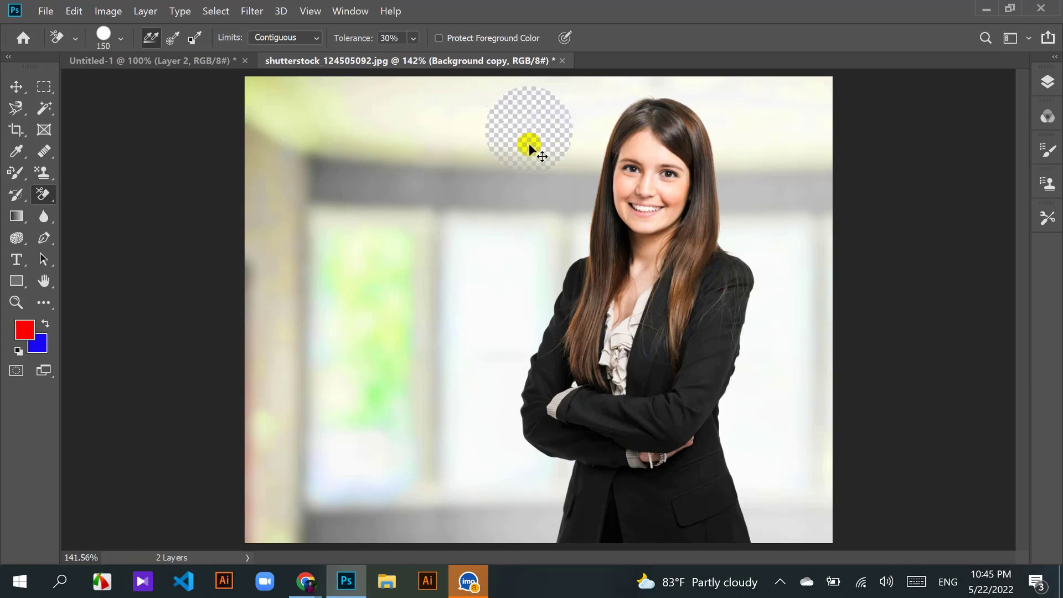
{"action": "key", "text": "ctrl+z"}
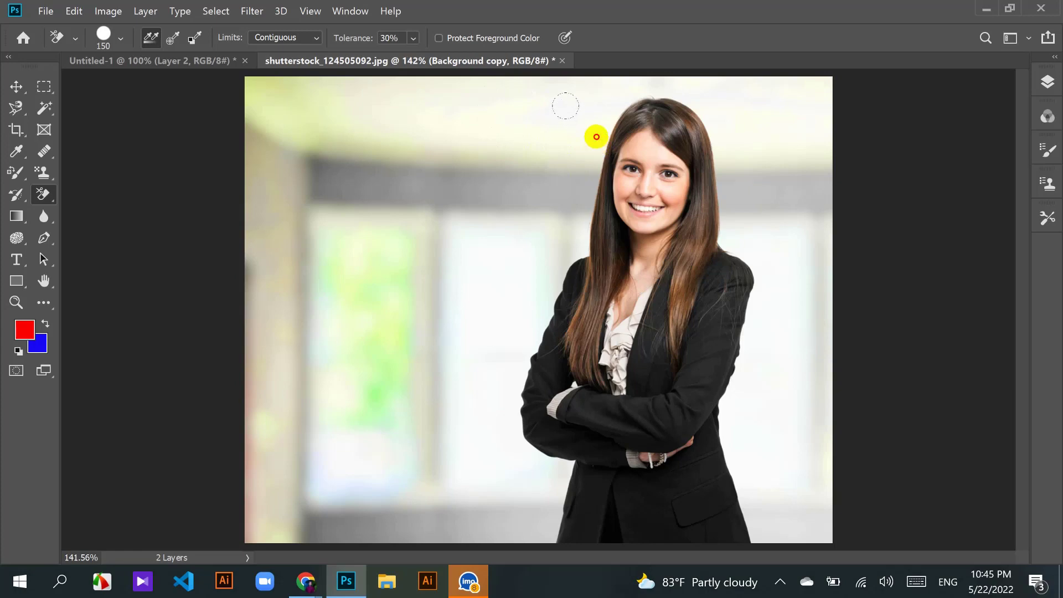
{"action": "mouse_move", "coordinate": [596, 137]}
{"action": "left_mouse_down"}
{"action": "mouse_move", "coordinate": [526, 310]}
{"action": "mouse_move", "coordinate": [576, 158]}
{"action": "mouse_move", "coordinate": [545, 126]}
{"action": "mouse_move", "coordinate": [486, 311]}
{"action": "mouse_move", "coordinate": [478, 424]}
{"action": "mouse_move", "coordinate": [491, 456]}
{"action": "mouse_move", "coordinate": [510, 462]}
{"action": "mouse_move", "coordinate": [520, 507]}
{"action": "left_mouse_up"}
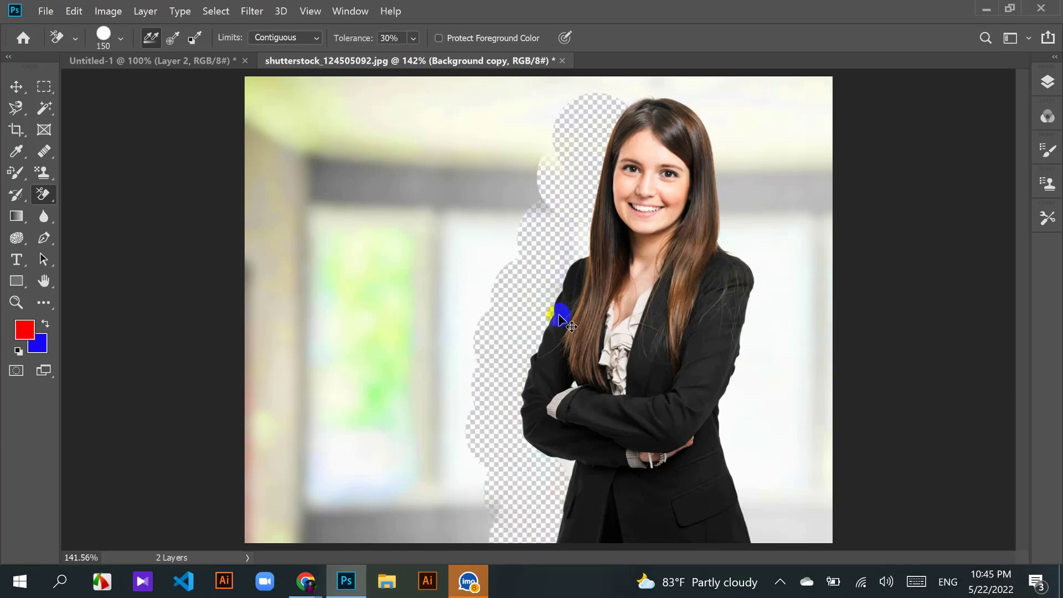
{"action": "key", "text": "ctrl+z"}
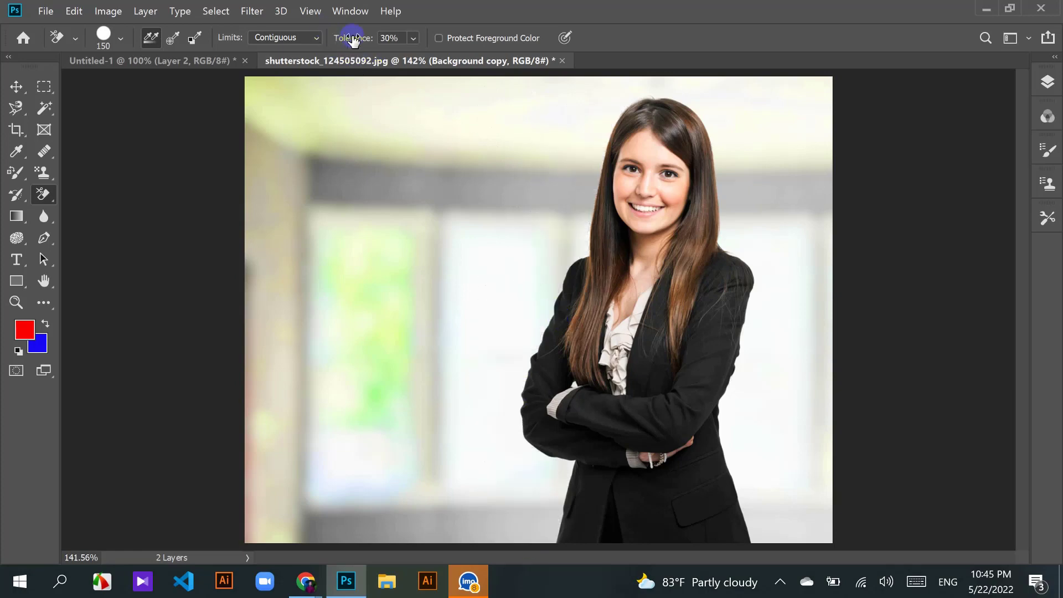
Step: Raise the eraser tolerance to 50%, test strokes along the woman's hair and head, and undo them
{"action": "left_click", "coordinate": [413, 38]}
{"action": "left_click_drag", "start_coordinate": [430, 58], "coordinate": [446, 60]}
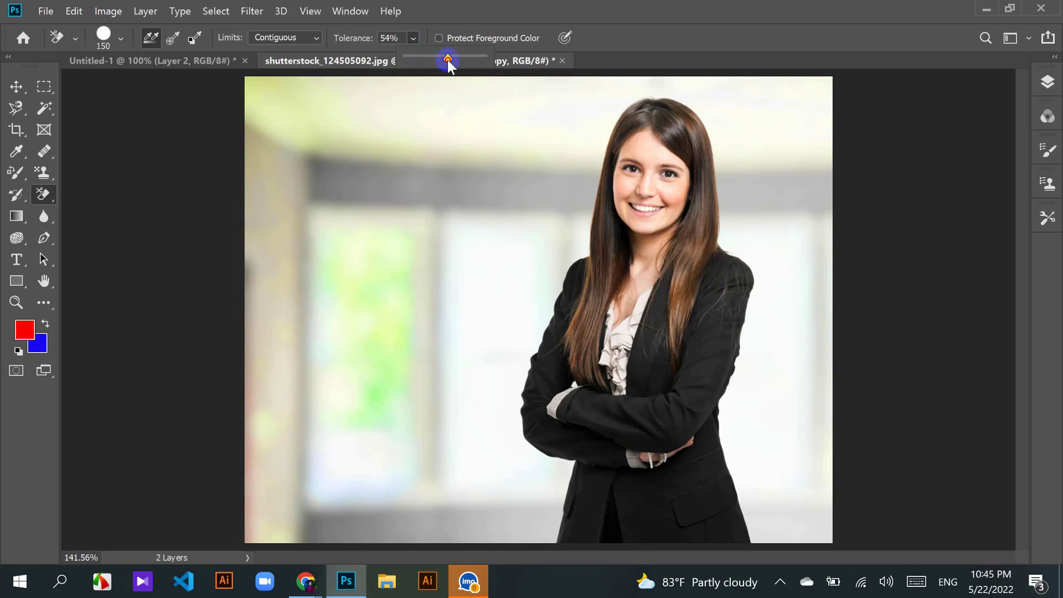
{"action": "mouse_move", "coordinate": [600, 94]}
{"action": "left_mouse_down"}
{"action": "mouse_move", "coordinate": [576, 200]}
{"action": "mouse_move", "coordinate": [560, 208]}
{"action": "left_mouse_up"}
{"action": "key", "text": "ctrl+z"}
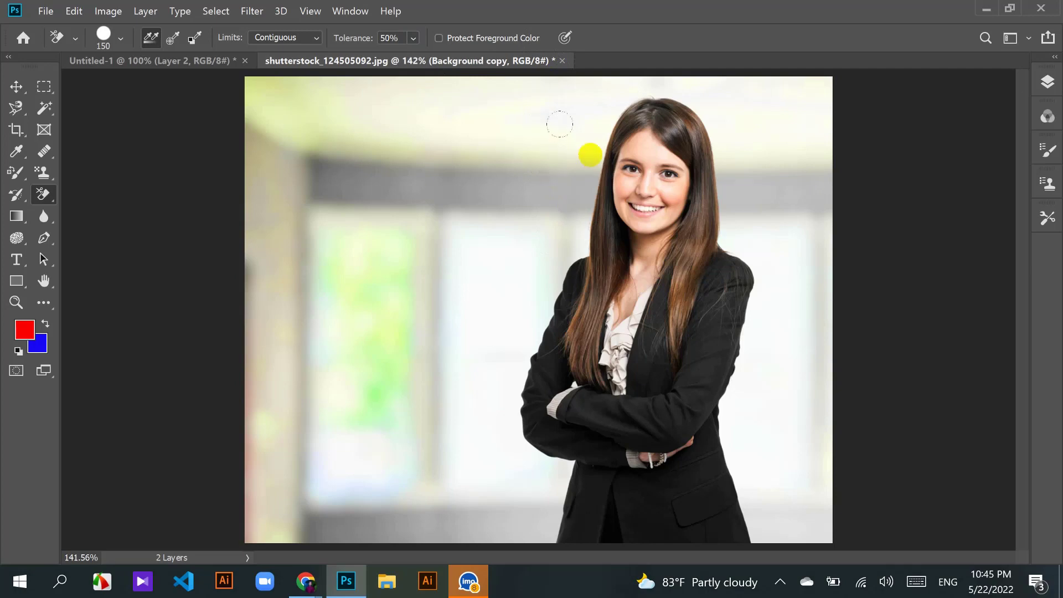
{"action": "mouse_move", "coordinate": [598, 102]}
{"action": "left_mouse_down"}
{"action": "mouse_move", "coordinate": [563, 252]}
{"action": "mouse_move", "coordinate": [558, 204]}
{"action": "mouse_move", "coordinate": [514, 362]}
{"action": "mouse_move", "coordinate": [510, 341]}
{"action": "mouse_move", "coordinate": [503, 445]}
{"action": "mouse_move", "coordinate": [523, 490]}
{"action": "mouse_move", "coordinate": [540, 494]}
{"action": "mouse_move", "coordinate": [538, 528]}
{"action": "mouse_move", "coordinate": [502, 455]}
{"action": "mouse_move", "coordinate": [480, 307]}
{"action": "mouse_move", "coordinate": [542, 140]}
{"action": "mouse_move", "coordinate": [592, 93]}
{"action": "mouse_move", "coordinate": [632, 80]}
{"action": "mouse_move", "coordinate": [627, 87]}
{"action": "mouse_move", "coordinate": [677, 84]}
{"action": "mouse_move", "coordinate": [705, 92]}
{"action": "mouse_move", "coordinate": [731, 134]}
{"action": "mouse_move", "coordinate": [746, 199]}
{"action": "mouse_move", "coordinate": [774, 195]}
{"action": "mouse_move", "coordinate": [763, 186]}
{"action": "mouse_move", "coordinate": [729, 192]}
{"action": "mouse_move", "coordinate": [724, 171]}
{"action": "mouse_move", "coordinate": [707, 169]}
{"action": "mouse_move", "coordinate": [733, 176]}
{"action": "left_mouse_up"}
{"action": "key", "text": "ctrl+z"}
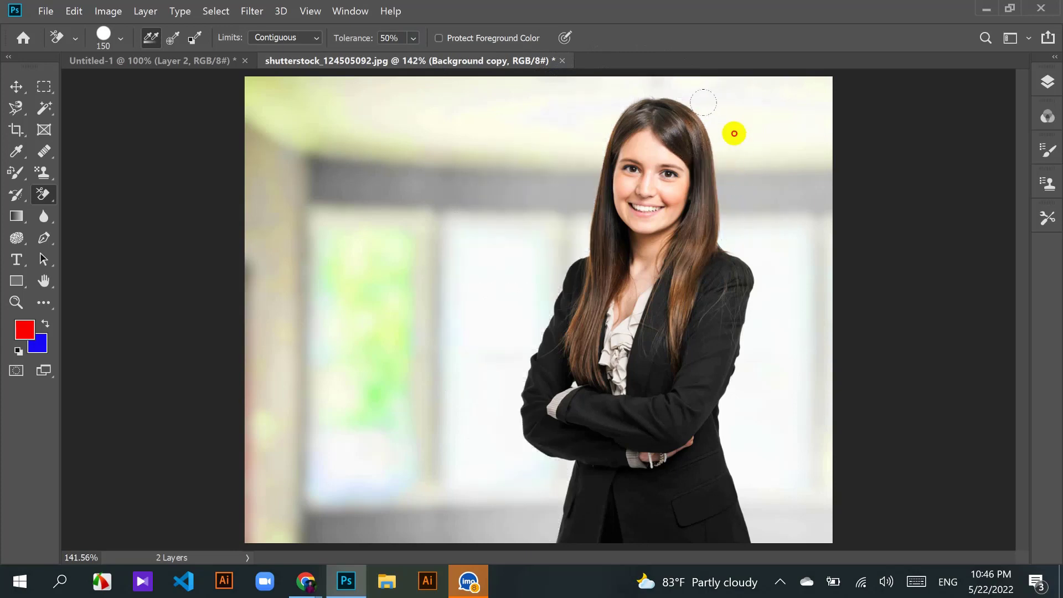
Step: Try erasing the background beside the woman's hair and down past her sleeve at 50% tolerance, undoing the strokes
{"action": "left_click_drag", "start_coordinate": [733, 131], "coordinate": [754, 199]}
{"action": "key", "text": "ctrl+z"}
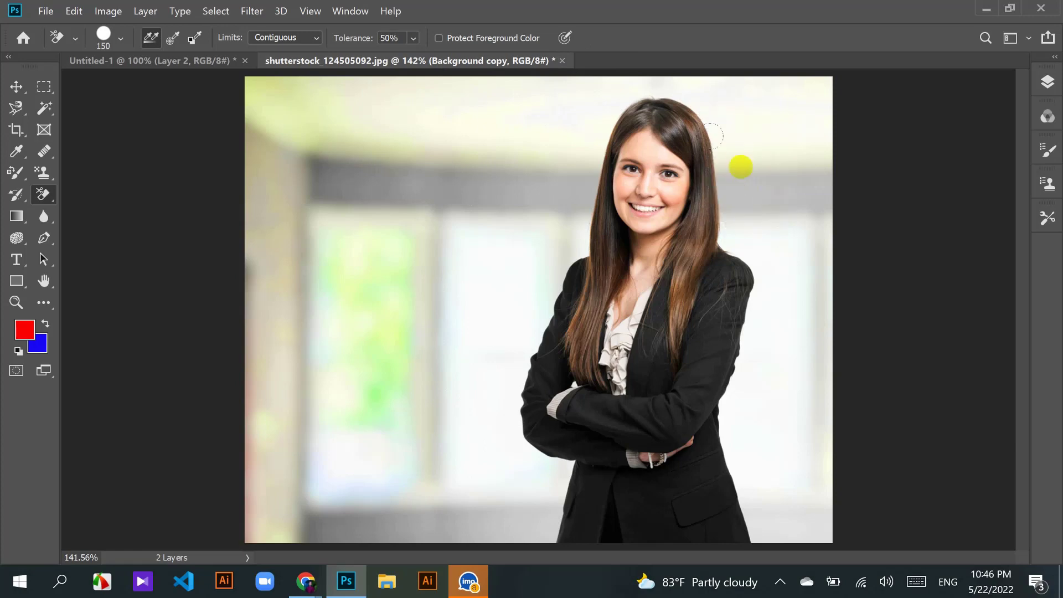
{"action": "left_click", "coordinate": [742, 146]}
{"action": "mouse_move", "coordinate": [748, 187]}
{"action": "left_mouse_down"}
{"action": "mouse_move", "coordinate": [776, 270]}
{"action": "mouse_move", "coordinate": [756, 455]}
{"action": "mouse_move", "coordinate": [775, 545]}
{"action": "left_mouse_up"}
{"action": "key", "text": "ctrl+z"}
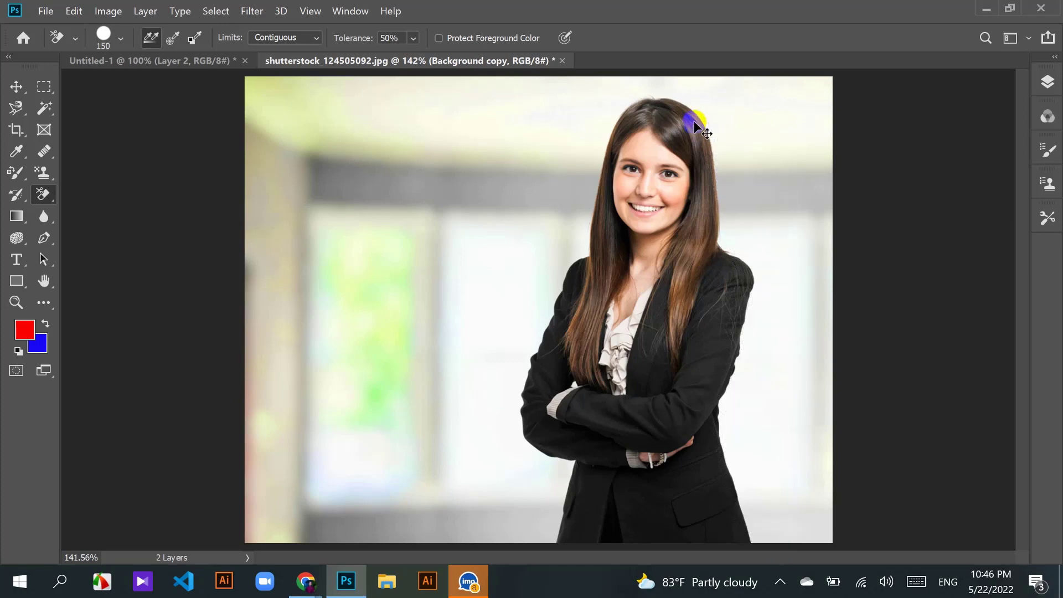
Step: Switch the sampling to Background Swatch and set the background colour to the white sampled beside the woman
{"action": "left_click", "coordinate": [193, 38]}
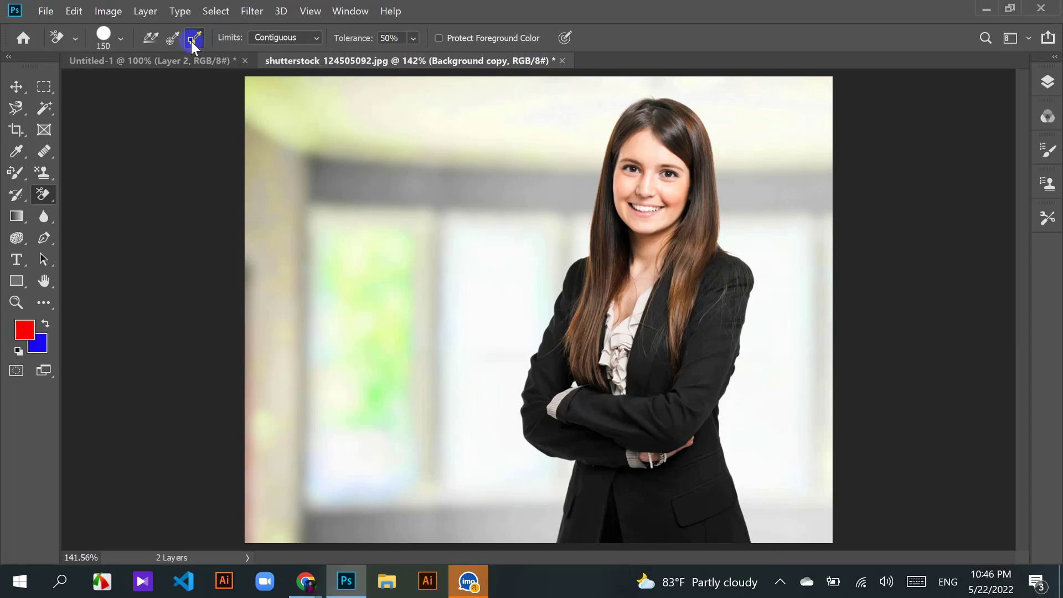
{"action": "left_click", "coordinate": [195, 40]}
{"action": "left_click", "coordinate": [39, 348]}
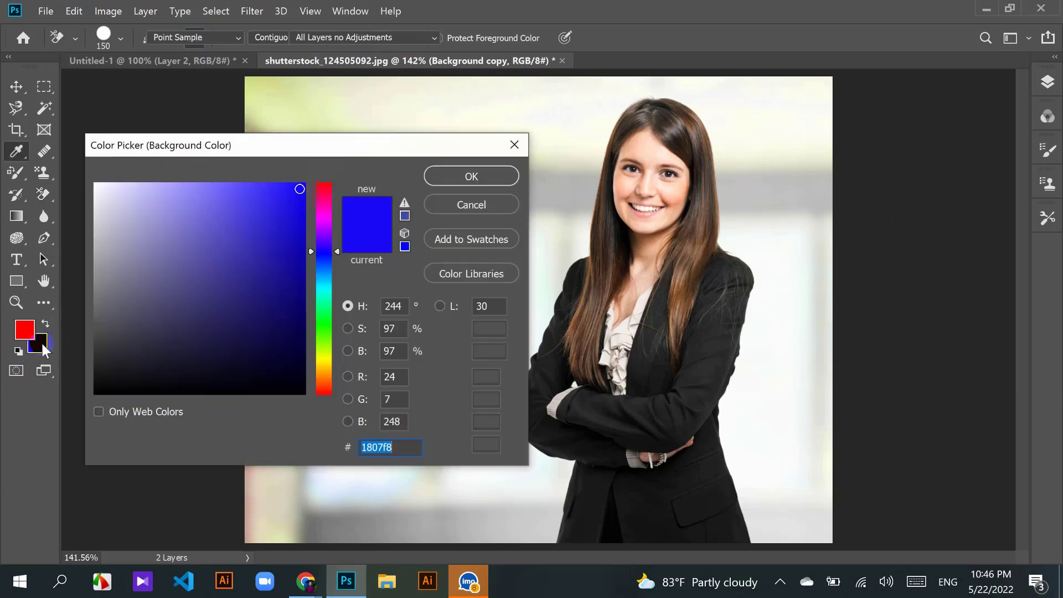
{"action": "left_click_drag", "start_coordinate": [348, 147], "coordinate": [253, 363]}
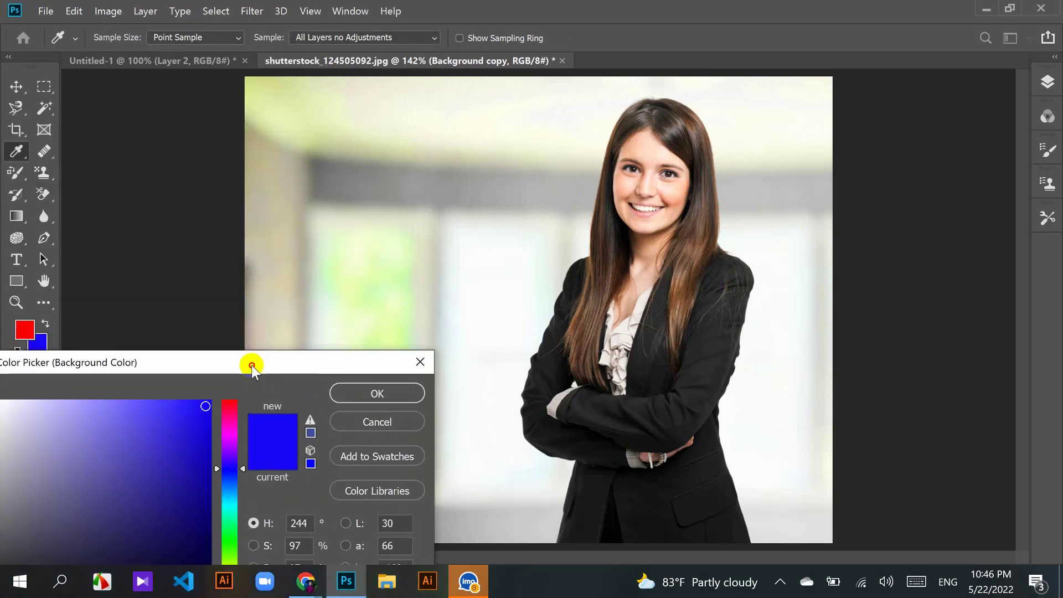
{"action": "left_click", "coordinate": [527, 256]}
{"action": "left_click", "coordinate": [399, 395]}
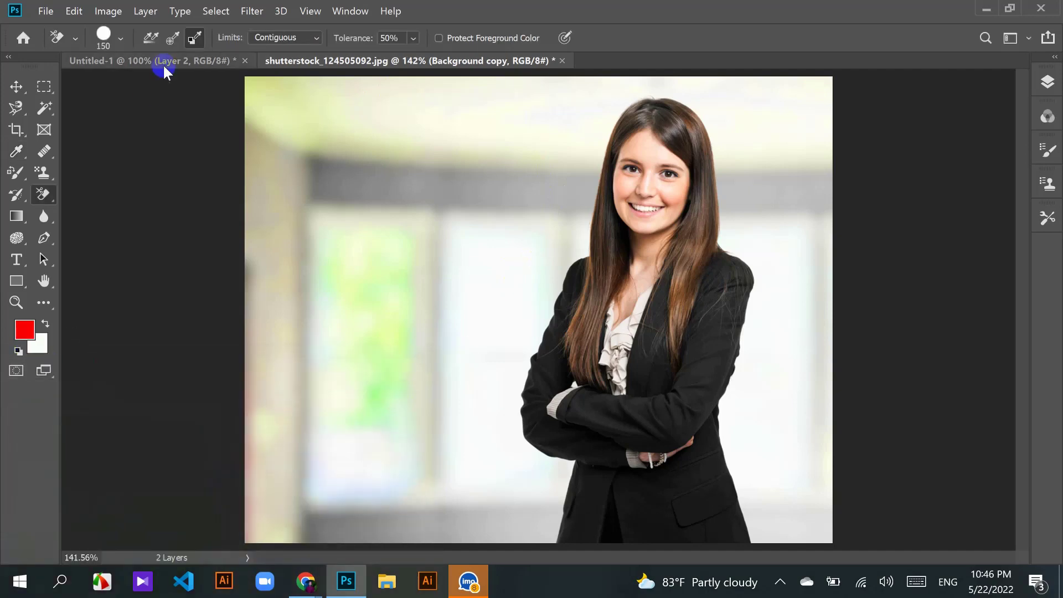
Step: Try erasing with the white swatch around the woman's head and across her face, and undo the latest strokes
{"action": "mouse_move", "coordinate": [522, 230]}
{"action": "left_mouse_down"}
{"action": "mouse_move", "coordinate": [524, 256]}
{"action": "mouse_move", "coordinate": [484, 208]}
{"action": "mouse_move", "coordinate": [507, 208]}
{"action": "mouse_move", "coordinate": [567, 138]}
{"action": "mouse_move", "coordinate": [588, 138]}
{"action": "mouse_move", "coordinate": [650, 246]}
{"action": "left_mouse_up"}
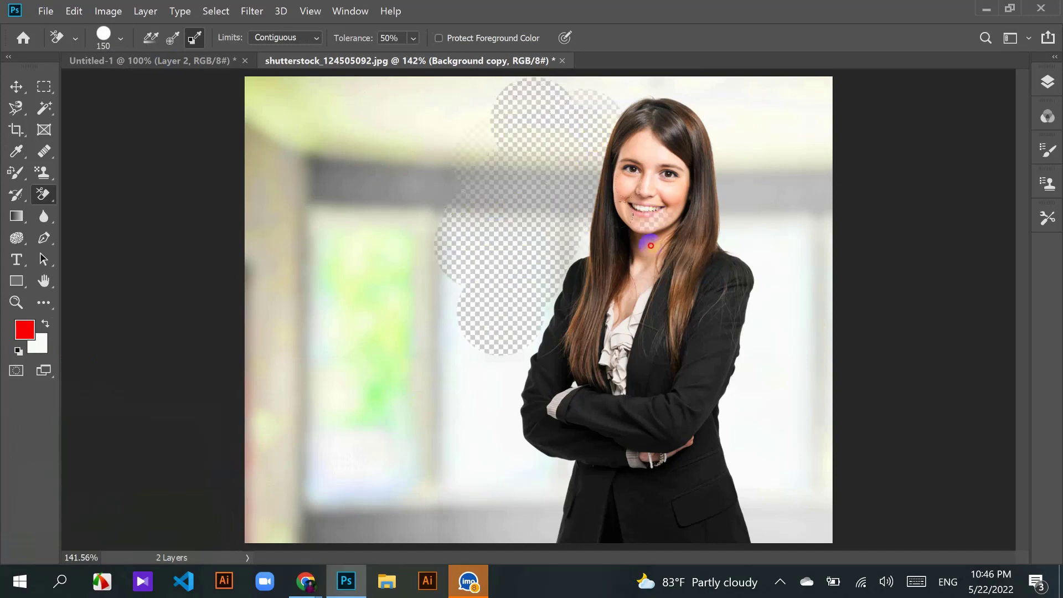
{"action": "mouse_move", "coordinate": [681, 205]}
{"action": "left_mouse_down"}
{"action": "mouse_move", "coordinate": [709, 222]}
{"action": "mouse_move", "coordinate": [719, 207]}
{"action": "mouse_move", "coordinate": [673, 224]}
{"action": "mouse_move", "coordinate": [727, 197]}
{"action": "mouse_move", "coordinate": [657, 192]}
{"action": "mouse_move", "coordinate": [694, 148]}
{"action": "mouse_move", "coordinate": [655, 229]}
{"action": "mouse_move", "coordinate": [668, 174]}
{"action": "mouse_move", "coordinate": [644, 175]}
{"action": "mouse_move", "coordinate": [611, 206]}
{"action": "mouse_move", "coordinate": [627, 185]}
{"action": "mouse_move", "coordinate": [647, 184]}
{"action": "mouse_move", "coordinate": [665, 152]}
{"action": "left_mouse_up"}
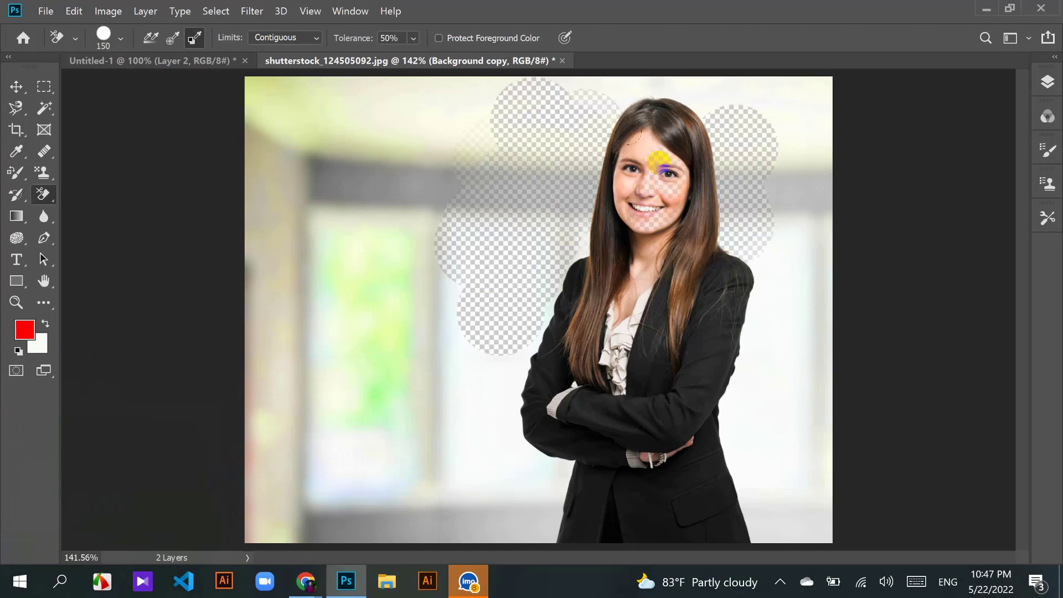
{"action": "key", "text": "ctrl+z"}
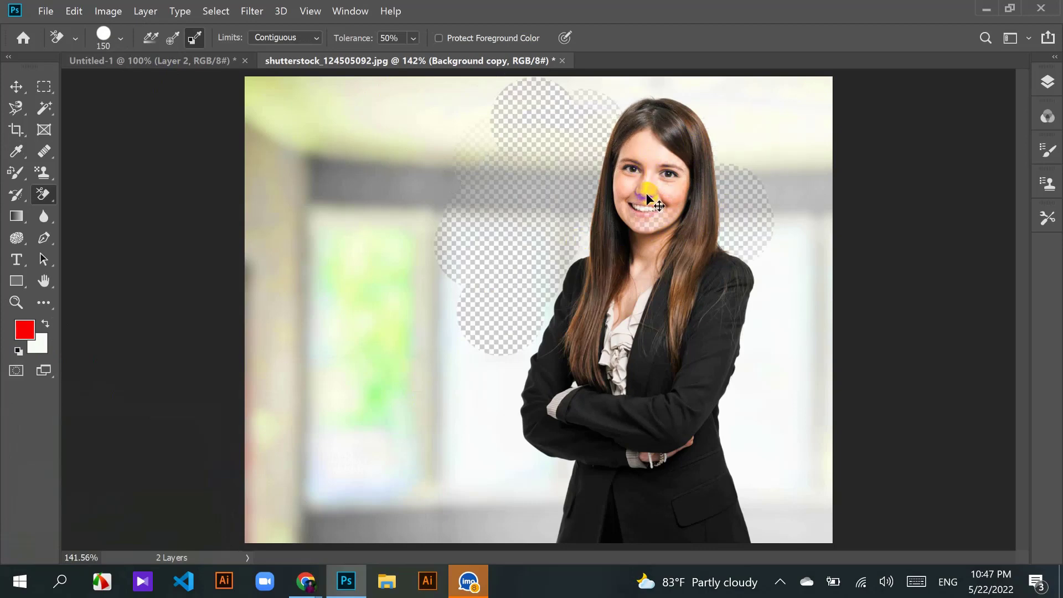
{"action": "key", "text": "ctrl+z"}
{"action": "key", "text": "ctrl+z"}
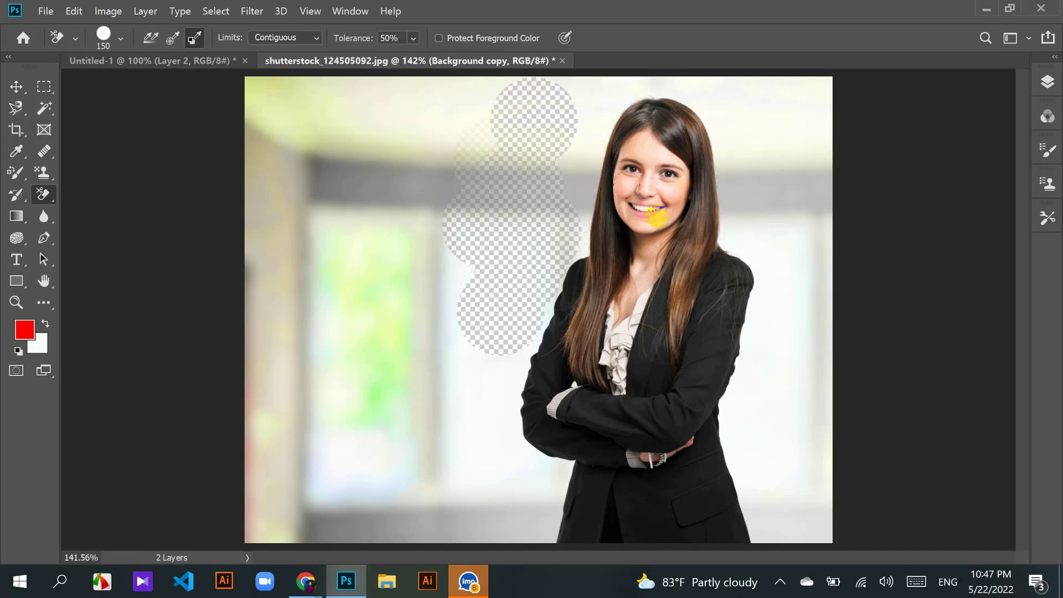
Step: Try erasing the ceiling, wall and windows beside the woman, and undo all strokes to restore the photo
{"action": "mouse_move", "coordinate": [452, 318]}
{"action": "left_mouse_down"}
{"action": "mouse_move", "coordinate": [391, 157]}
{"action": "mouse_move", "coordinate": [359, 254]}
{"action": "mouse_move", "coordinate": [325, 79]}
{"action": "left_mouse_up"}
{"action": "mouse_move", "coordinate": [457, 354]}
{"action": "left_mouse_down"}
{"action": "mouse_move", "coordinate": [465, 420]}
{"action": "mouse_move", "coordinate": [472, 371]}
{"action": "mouse_move", "coordinate": [469, 392]}
{"action": "left_mouse_up"}
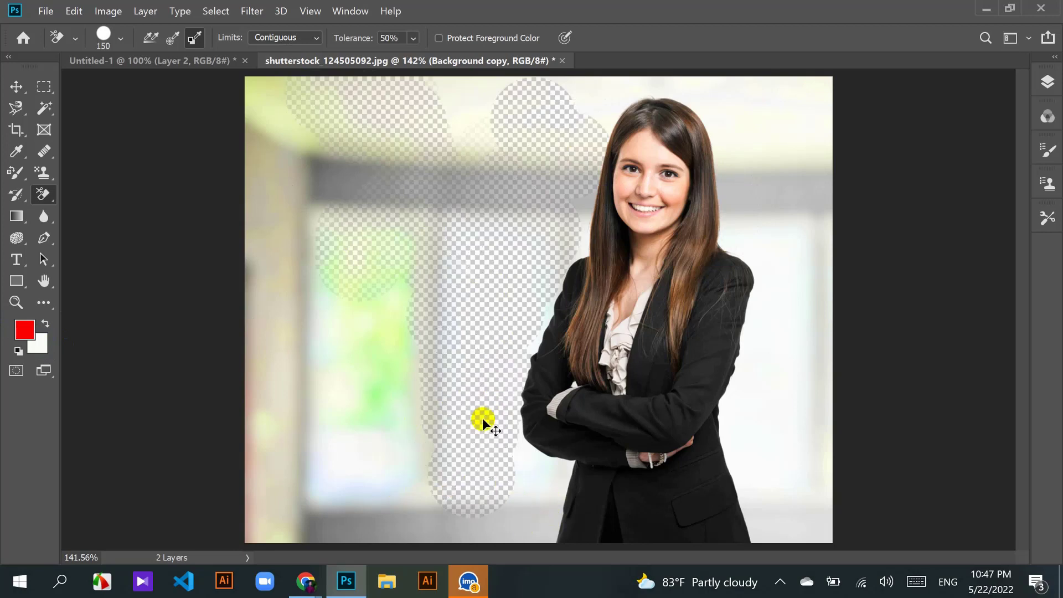
{"action": "key", "text": "ctrl+z"}
{"action": "key", "text": "ctrl+z"}
{"action": "key", "text": "ctrl+z"}
{"action": "key", "text": "ctrl+z"}
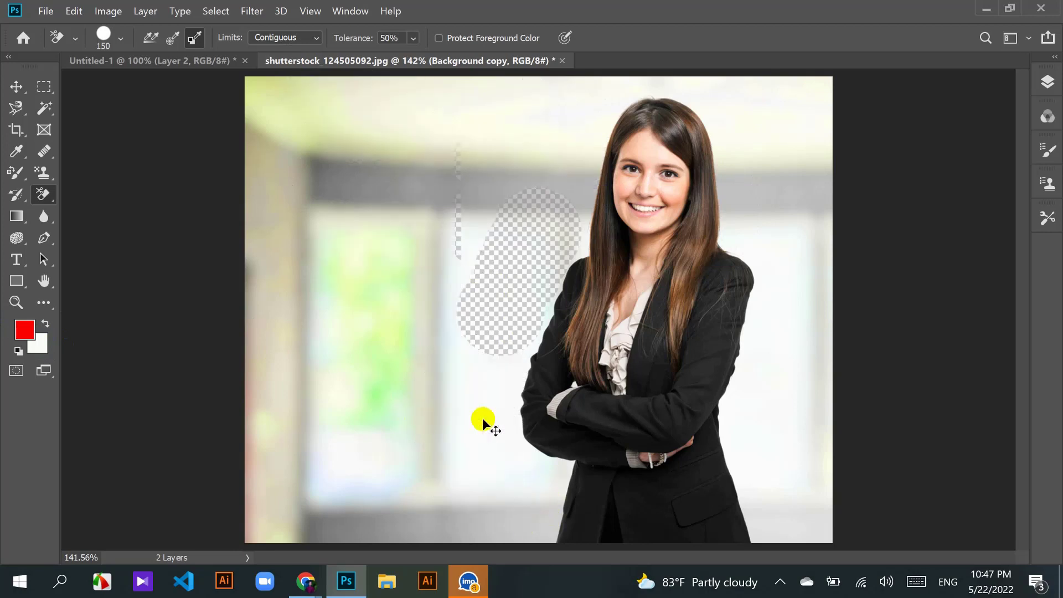
{"action": "key", "text": "ctrl+z"}
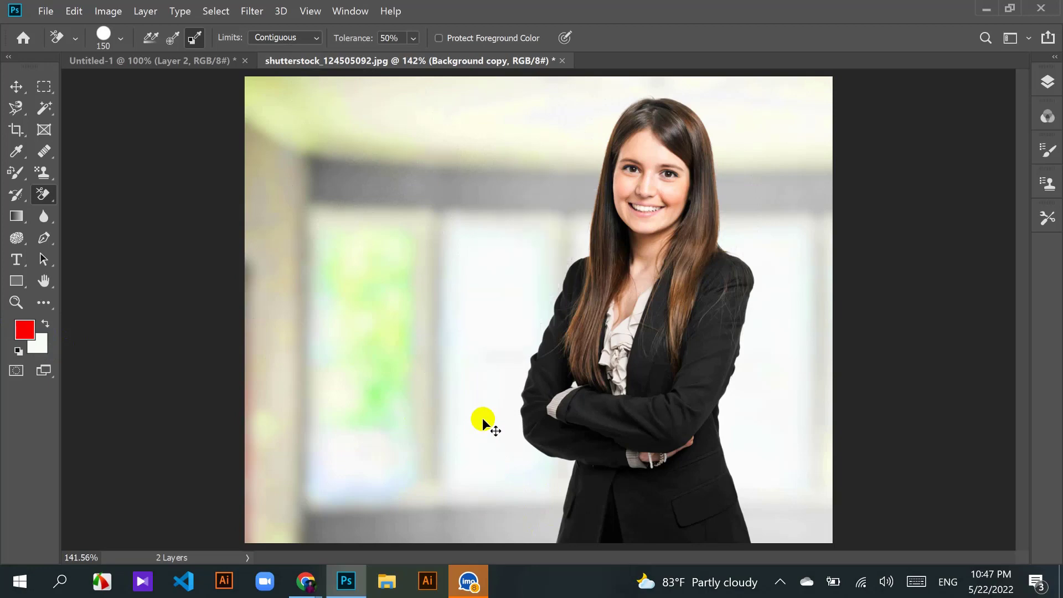
Step: Open the photo pexels-moose-photos-1036627.jpg from the GD Class folder
{"action": "left_click", "coordinate": [71, 11]}
{"action": "left_click", "coordinate": [70, 11]}
{"action": "left_click", "coordinate": [44, 11]}
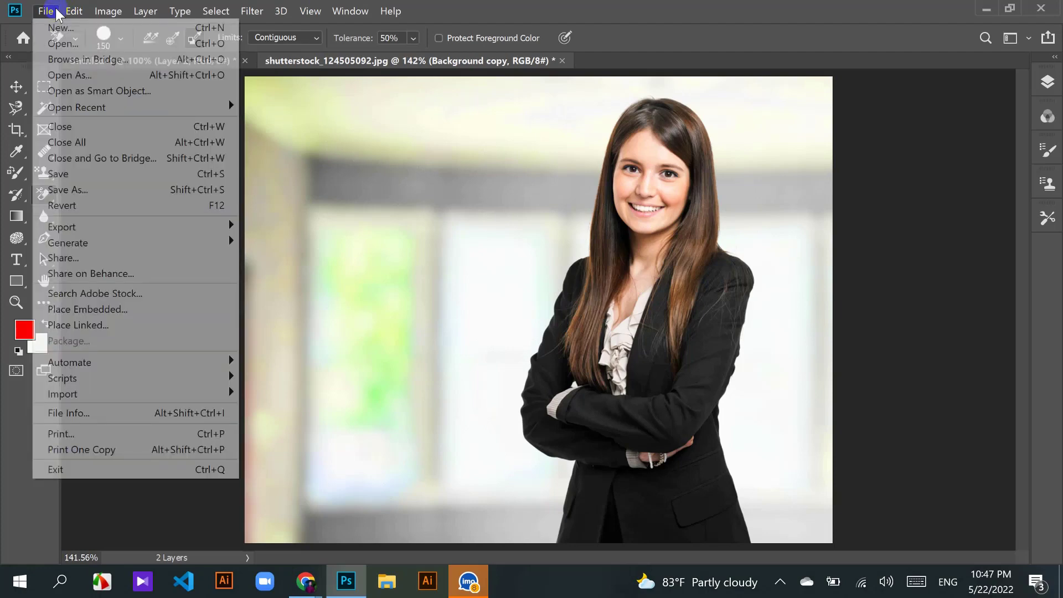
{"action": "left_click", "coordinate": [73, 11]}
{"action": "left_click", "coordinate": [44, 11]}
{"action": "left_click", "coordinate": [55, 39]}
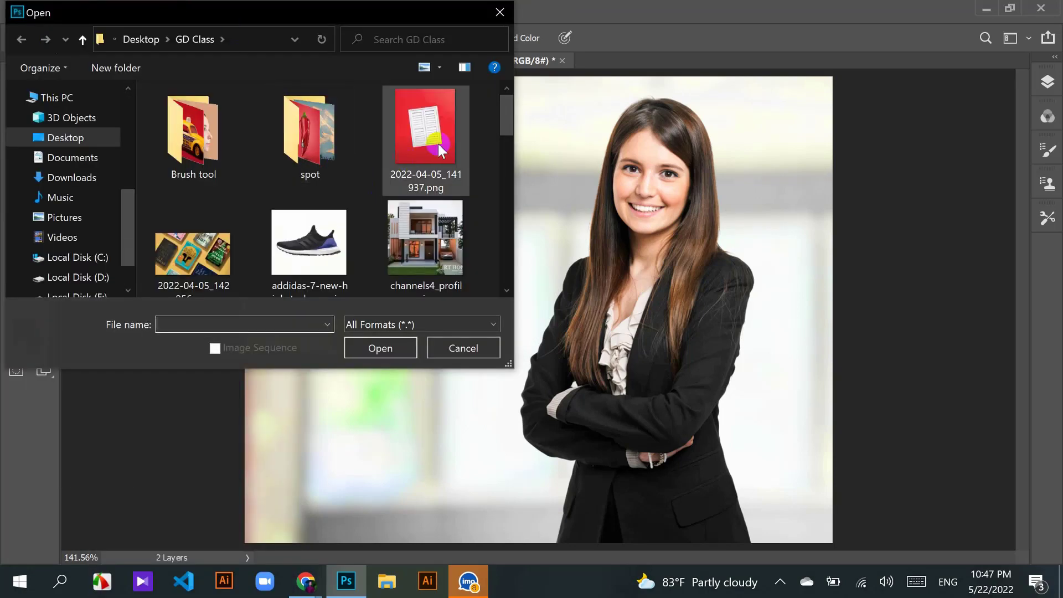
{"action": "left_click_drag", "start_coordinate": [500, 120], "coordinate": [502, 220]}
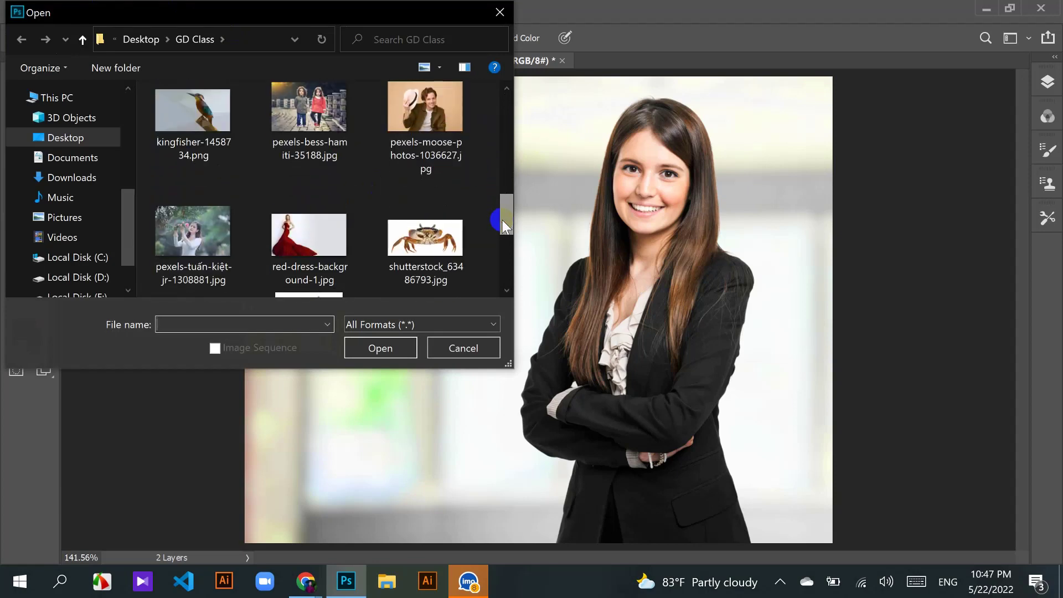
{"action": "double_click", "coordinate": [438, 113]}
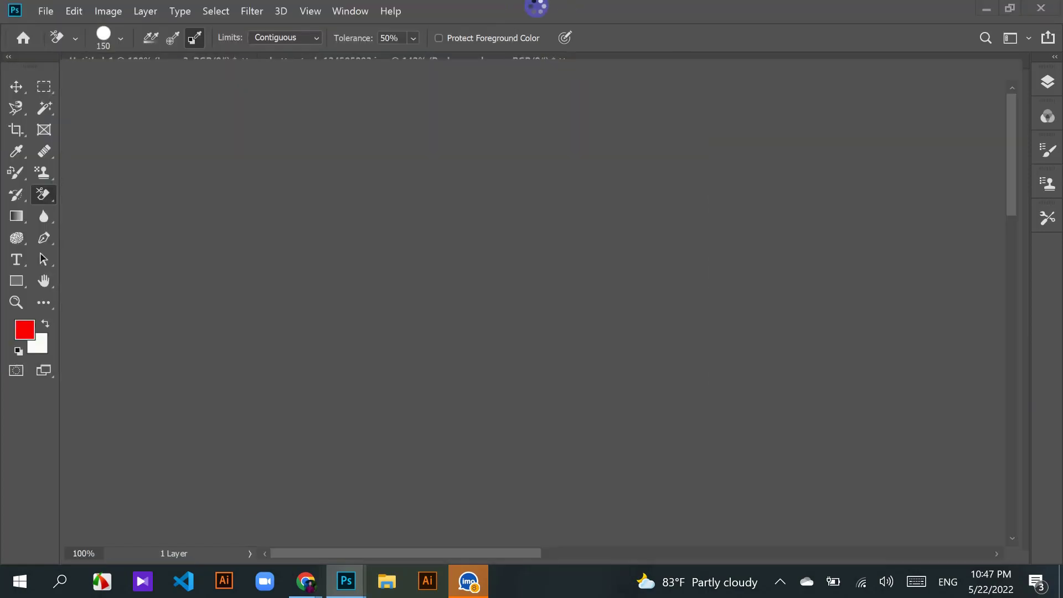
{"action": "left_click_drag", "start_coordinate": [536, 6], "coordinate": [604, 61]}
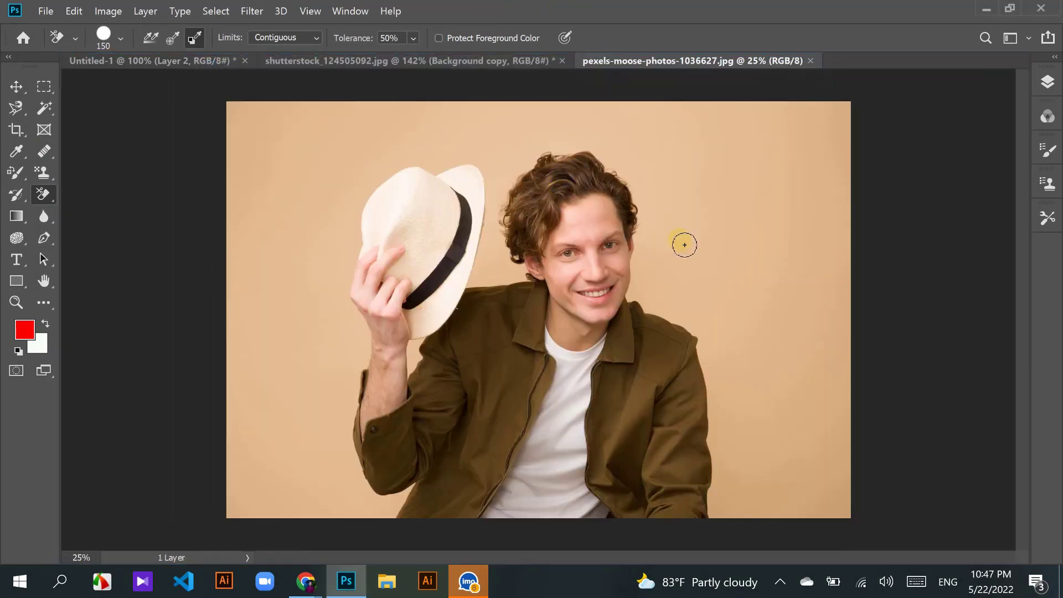
Step: Set the background colour to the backdrop's tan (e7c097) and erase the backdrop beside the man's hair with a size 1000 brush
{"action": "left_click", "coordinate": [42, 344]}
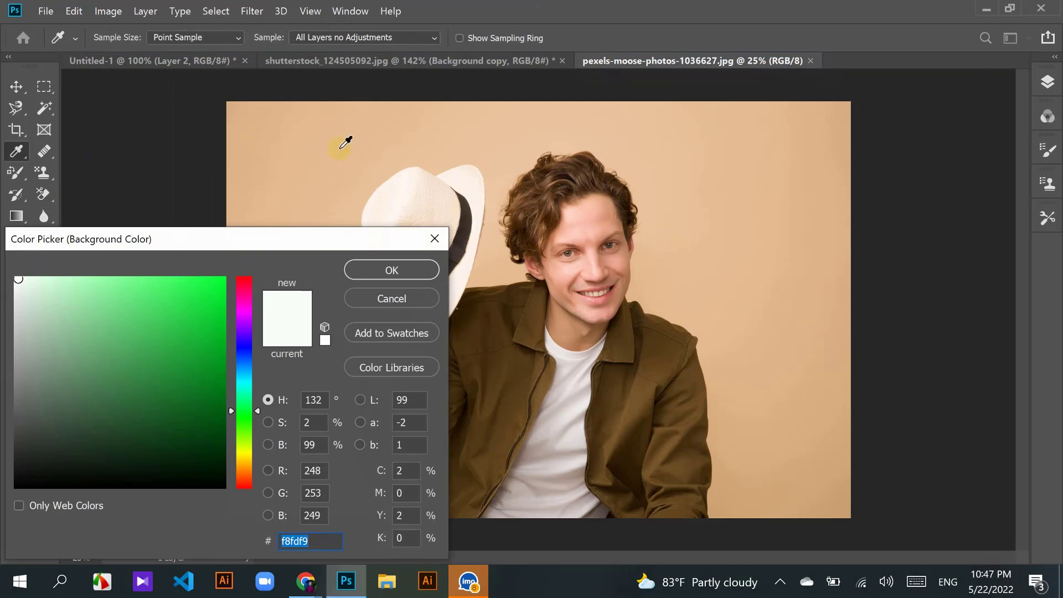
{"action": "left_click", "coordinate": [703, 228]}
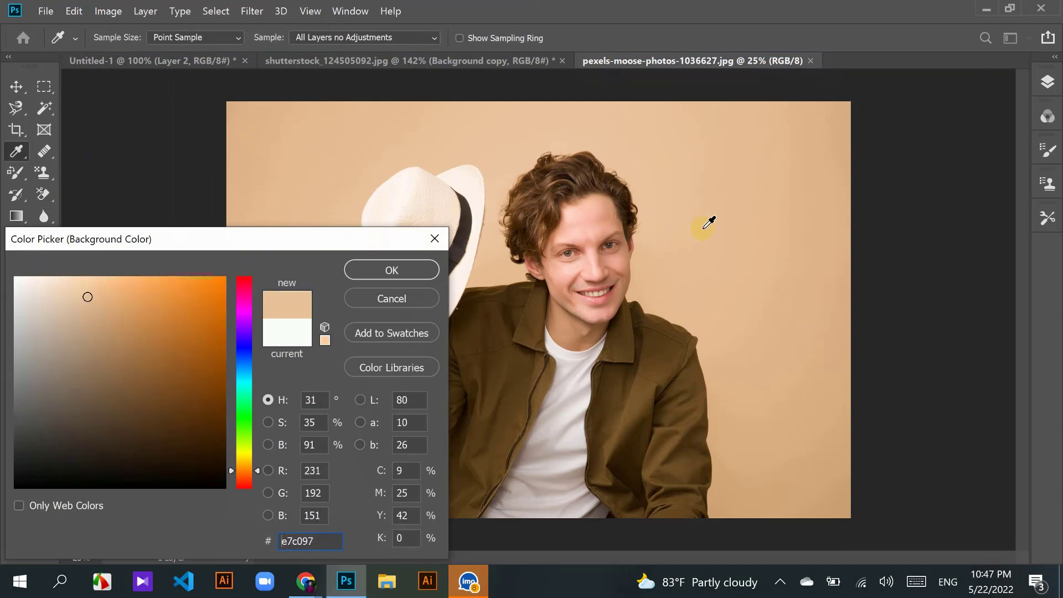
{"action": "left_click", "coordinate": [406, 271]}
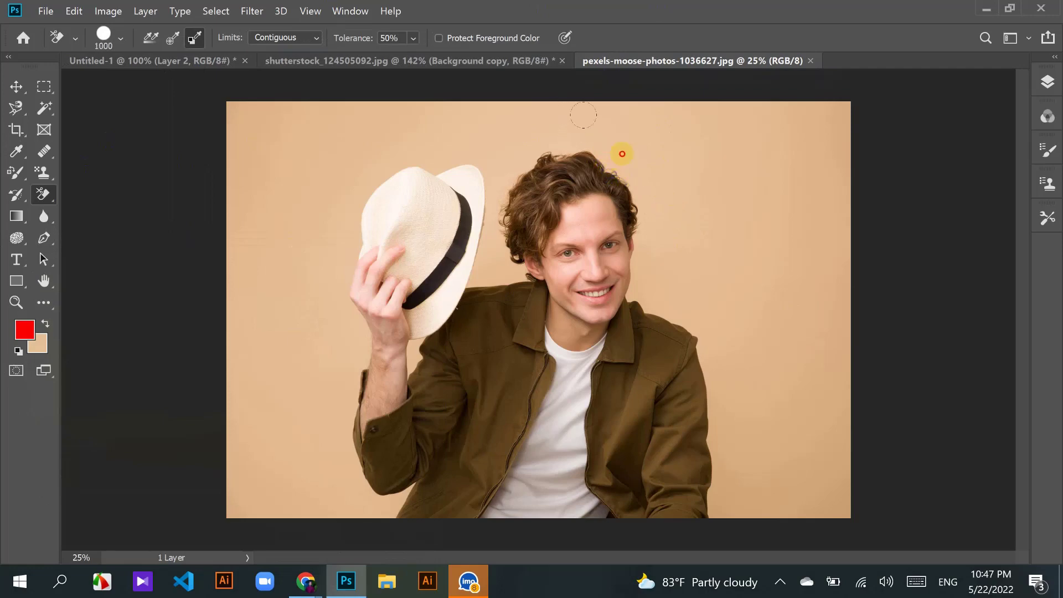
{"action": "mouse_move", "coordinate": [622, 154]}
{"action": "left_mouse_down"}
{"action": "mouse_move", "coordinate": [696, 211]}
{"action": "mouse_move", "coordinate": [696, 242]}
{"action": "mouse_move", "coordinate": [622, 157]}
{"action": "left_mouse_up"}
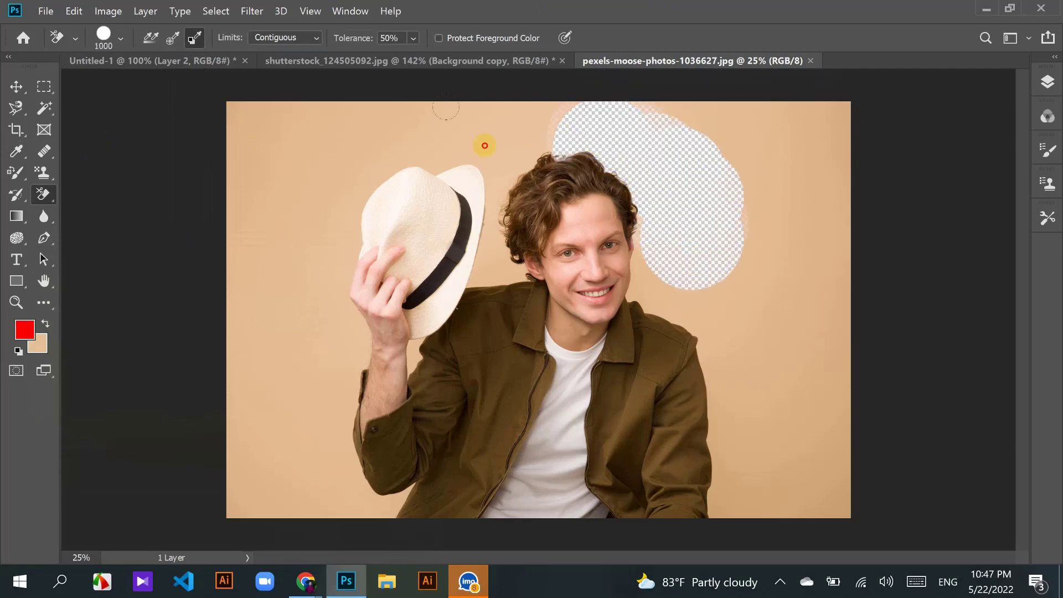
Step: Try erasing the backdrop between the hat and the man's hair at 50% tolerance, undoing each attempt
{"action": "mouse_move", "coordinate": [484, 146]}
{"action": "left_mouse_down"}
{"action": "mouse_move", "coordinate": [521, 135]}
{"action": "mouse_move", "coordinate": [500, 180]}
{"action": "mouse_move", "coordinate": [493, 259]}
{"action": "mouse_move", "coordinate": [485, 202]}
{"action": "left_mouse_up"}
{"action": "key", "text": "ctrl+z"}
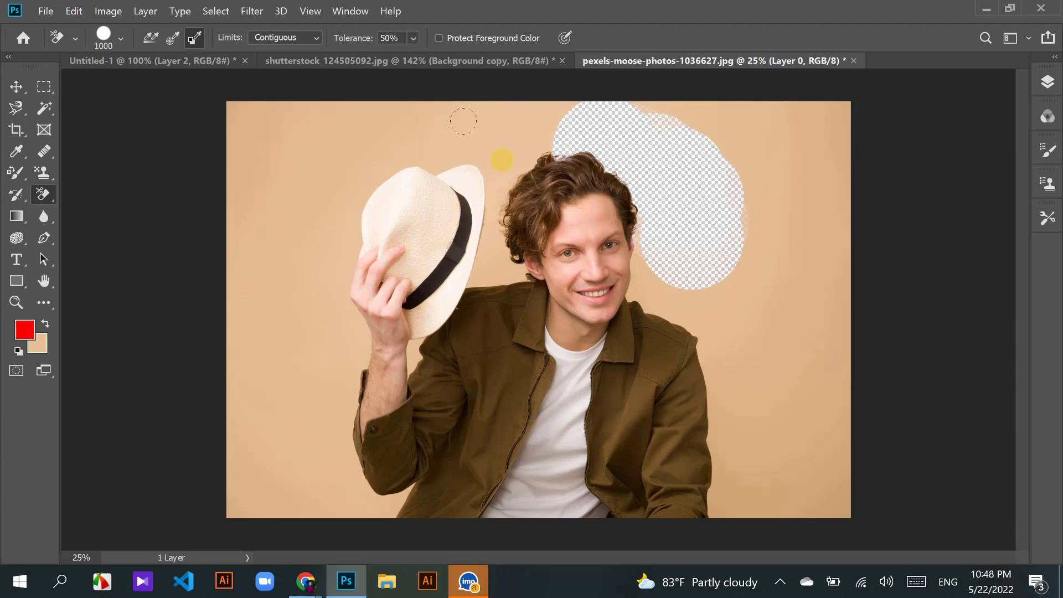
{"action": "left_click", "coordinate": [501, 160]}
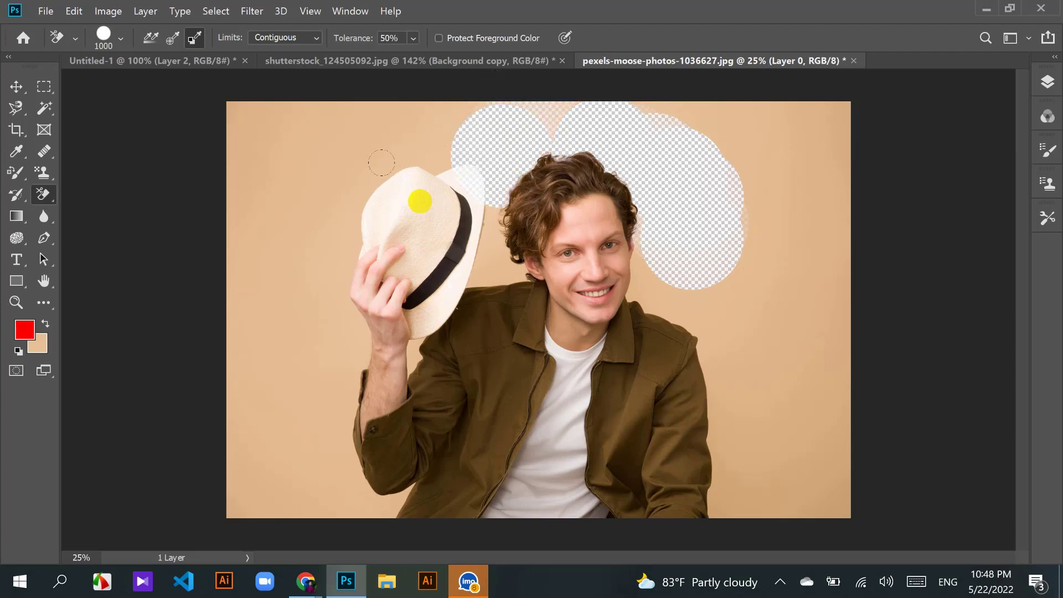
{"action": "key", "text": "ctrl+z"}
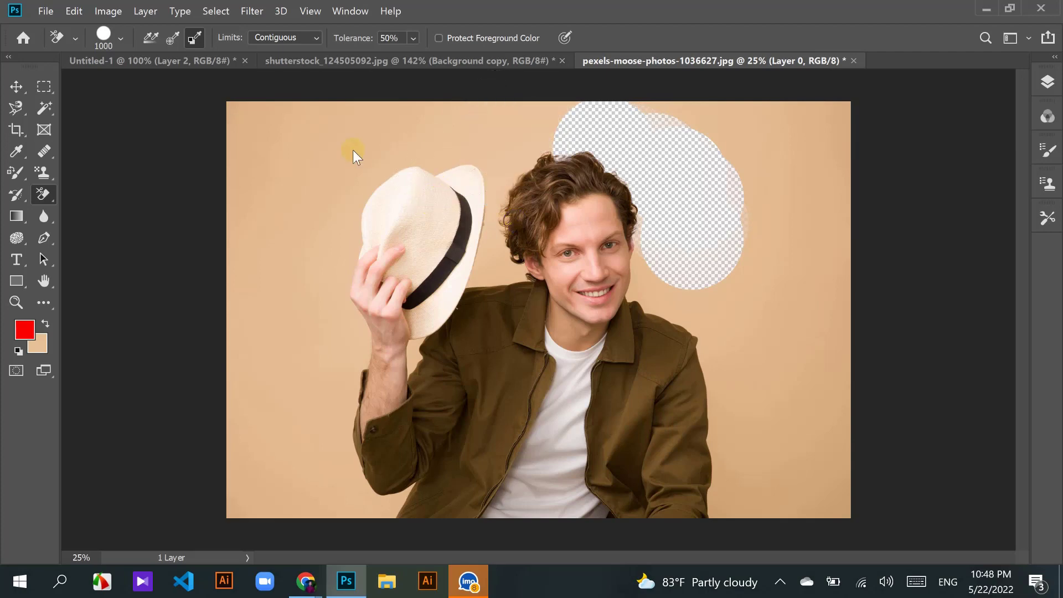
Step: Lower the eraser tolerance to 10% and erase the tan backdrop above and beside the hat
{"action": "left_click", "coordinate": [413, 38]}
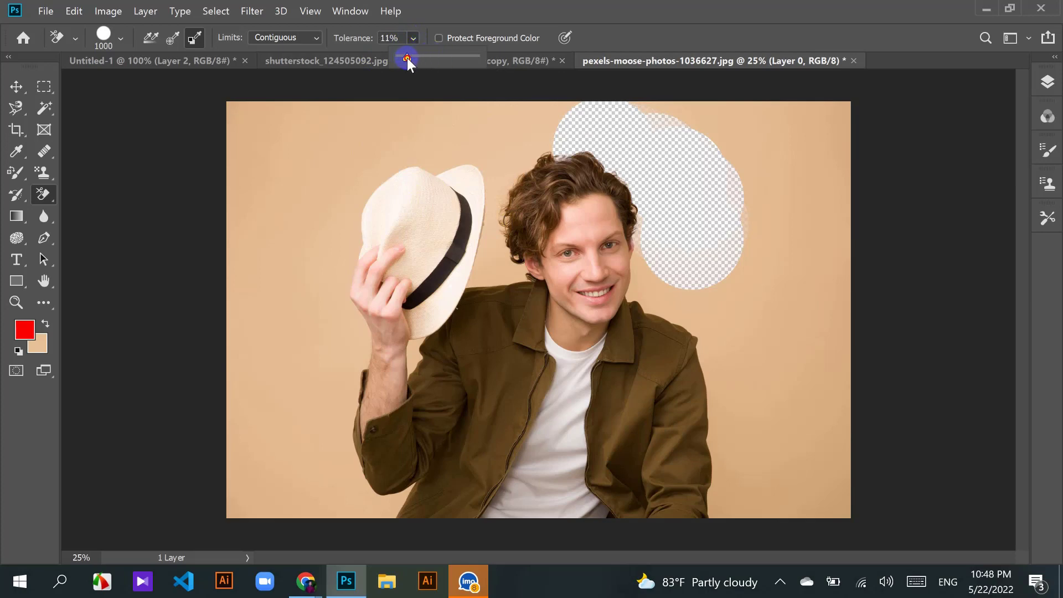
{"action": "left_click_drag", "start_coordinate": [407, 58], "coordinate": [406, 58]}
{"action": "left_click", "coordinate": [484, 130]}
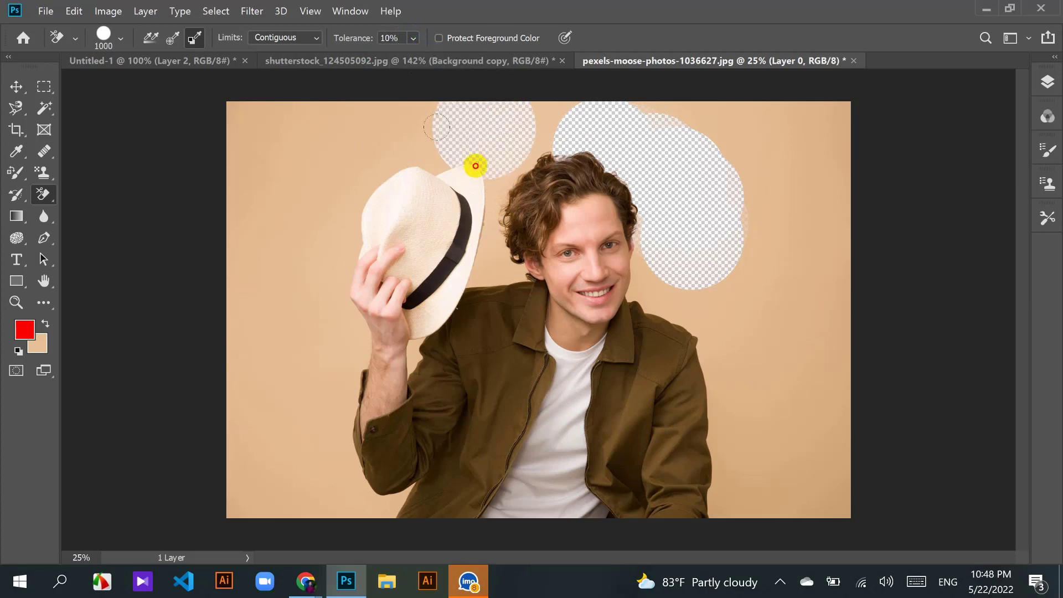
{"action": "mouse_move", "coordinate": [476, 176]}
{"action": "left_mouse_down"}
{"action": "mouse_move", "coordinate": [486, 207]}
{"action": "mouse_move", "coordinate": [379, 152]}
{"action": "mouse_move", "coordinate": [403, 119]}
{"action": "mouse_move", "coordinate": [429, 109]}
{"action": "mouse_move", "coordinate": [242, 122]}
{"action": "mouse_move", "coordinate": [280, 231]}
{"action": "mouse_move", "coordinate": [341, 255]}
{"action": "left_mouse_up"}
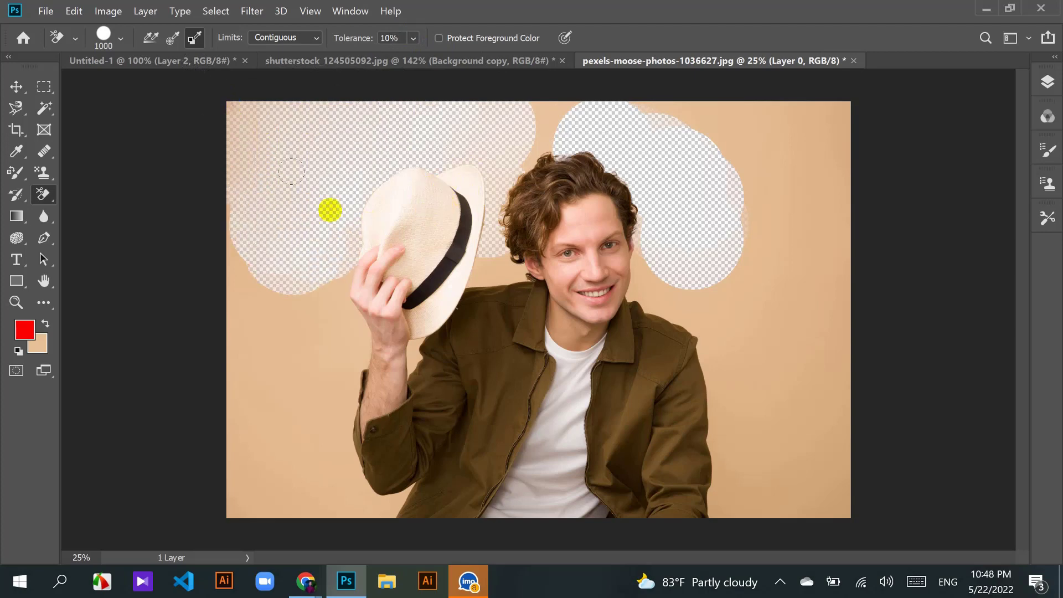
Step: Erase more backdrop around the man's raised arm, between the hat and his shoulder, and on the far side of his head
{"action": "mouse_move", "coordinate": [323, 321]}
{"action": "left_mouse_down"}
{"action": "mouse_move", "coordinate": [244, 242]}
{"action": "mouse_move", "coordinate": [294, 438]}
{"action": "mouse_move", "coordinate": [404, 192]}
{"action": "mouse_move", "coordinate": [553, 119]}
{"action": "mouse_move", "coordinate": [599, 116]}
{"action": "mouse_move", "coordinate": [718, 334]}
{"action": "mouse_move", "coordinate": [645, 277]}
{"action": "mouse_move", "coordinate": [729, 388]}
{"action": "mouse_move", "coordinate": [739, 474]}
{"action": "left_mouse_up"}
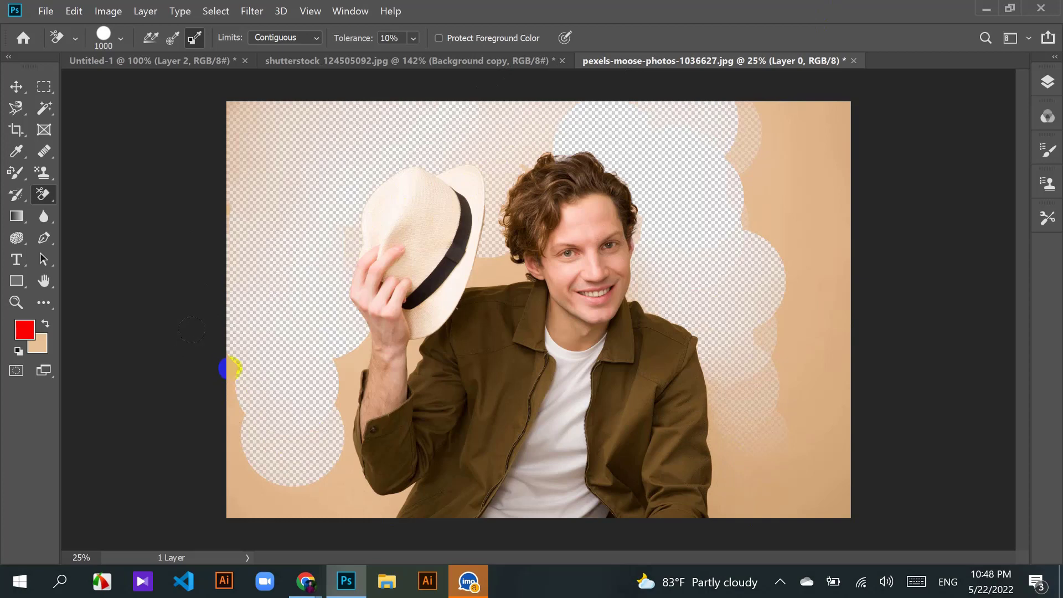
{"action": "mouse_move", "coordinate": [230, 368]}
{"action": "left_mouse_down"}
{"action": "mouse_move", "coordinate": [247, 495]}
{"action": "mouse_move", "coordinate": [269, 507]}
{"action": "mouse_move", "coordinate": [375, 506]}
{"action": "left_mouse_up"}
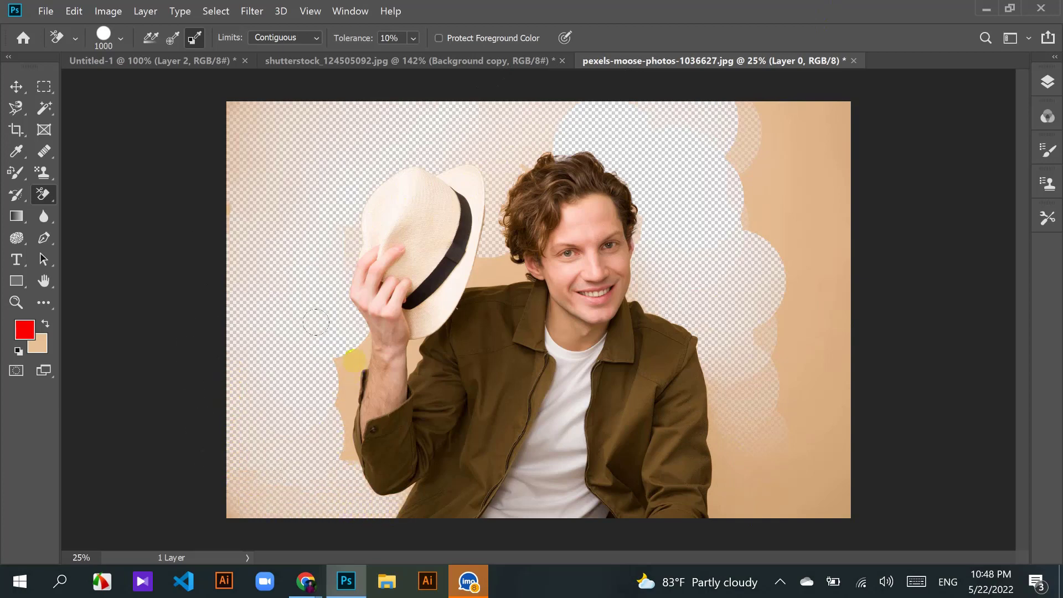
{"action": "mouse_move", "coordinate": [351, 361]}
{"action": "left_mouse_down"}
{"action": "mouse_move", "coordinate": [341, 394]}
{"action": "mouse_move", "coordinate": [349, 449]}
{"action": "left_mouse_up"}
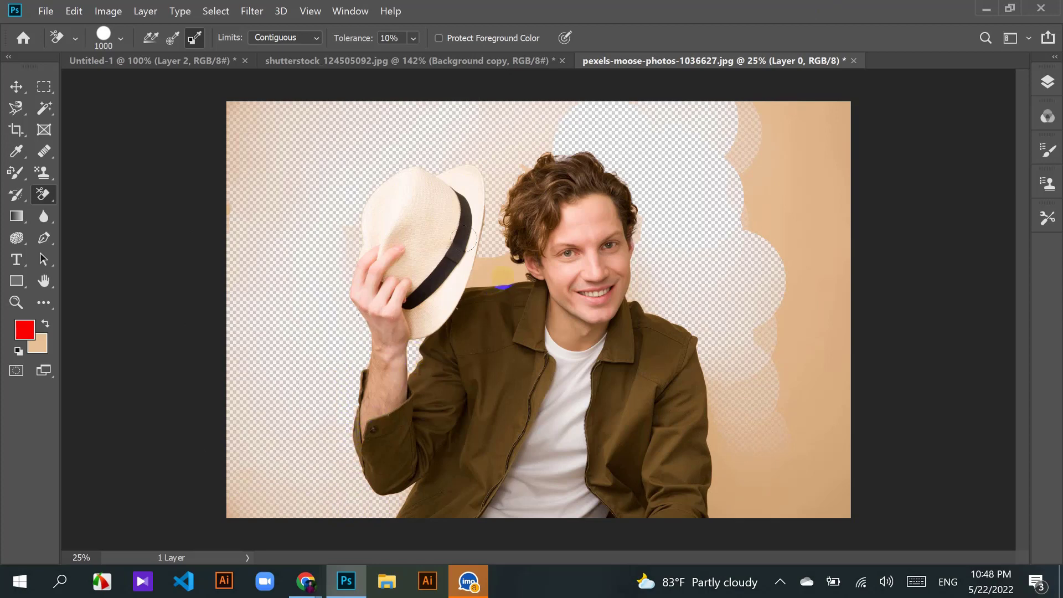
{"action": "left_click_drag", "start_coordinate": [464, 239], "coordinate": [501, 274]}
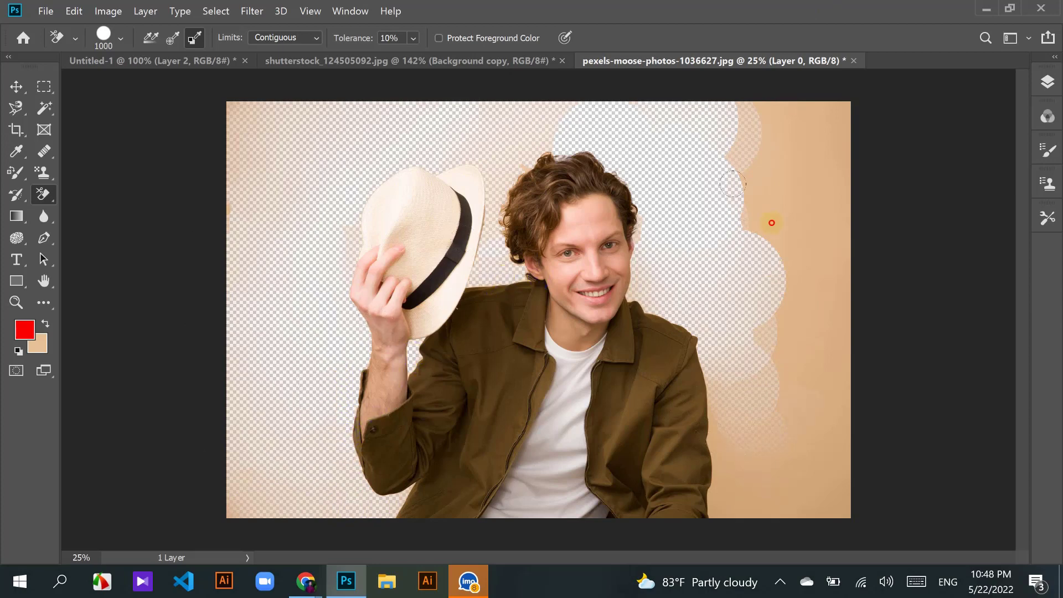
{"action": "mouse_move", "coordinate": [771, 223]}
{"action": "left_mouse_down"}
{"action": "mouse_move", "coordinate": [788, 183]}
{"action": "mouse_move", "coordinate": [804, 176]}
{"action": "mouse_move", "coordinate": [819, 115]}
{"action": "left_mouse_up"}
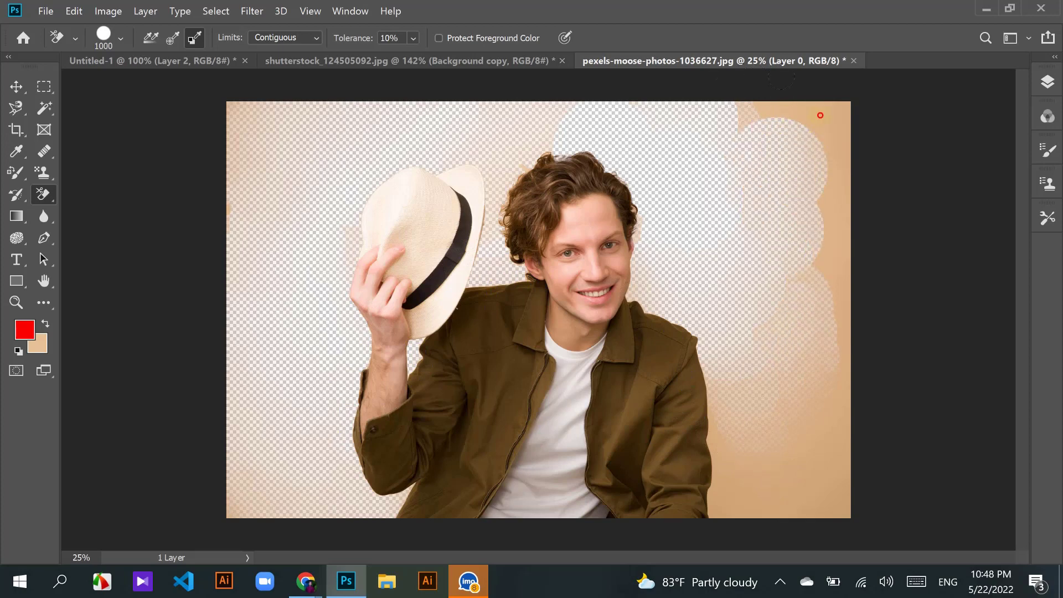
{"action": "left_click_drag", "start_coordinate": [807, 180], "coordinate": [816, 138]}
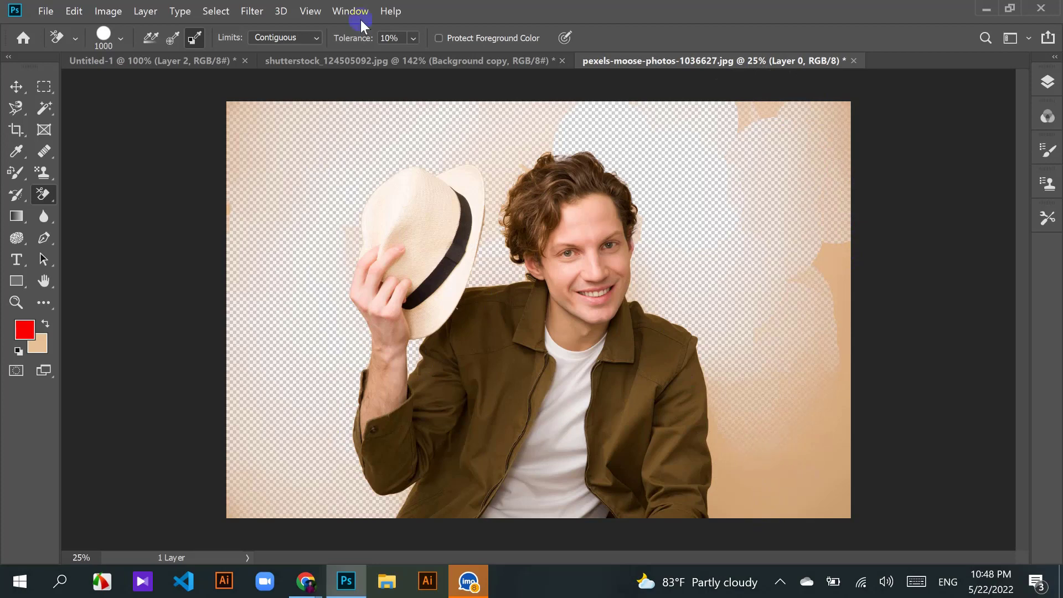
Step: Raise the eraser tolerance to 28% and erase the remaining tan backdrop beside the man's sleeve, shoulder and up to the image's top edge
{"action": "left_click", "coordinate": [413, 38]}
{"action": "left_click_drag", "start_coordinate": [421, 58], "coordinate": [436, 59]}
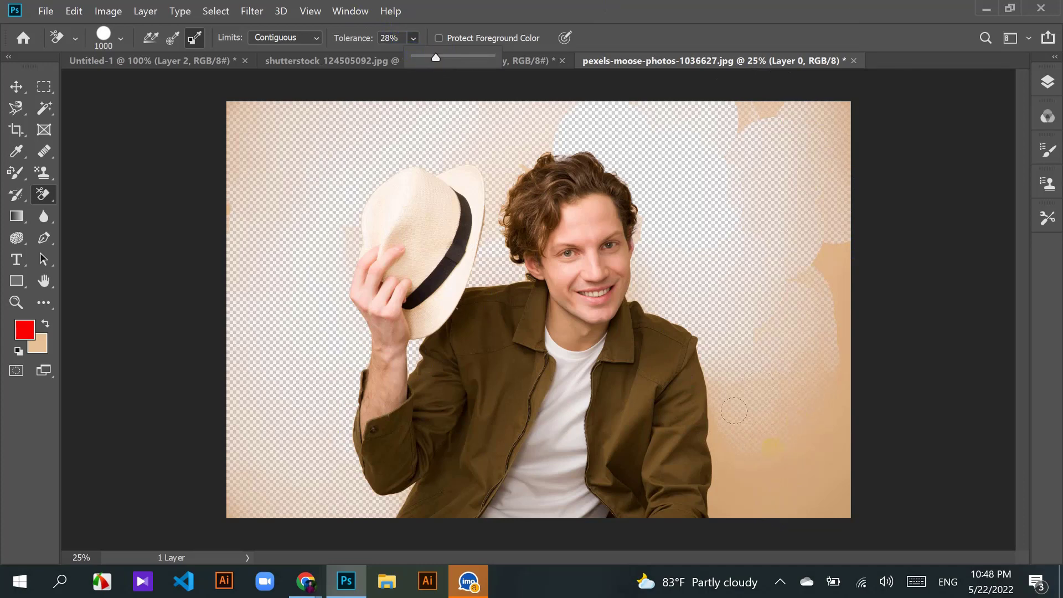
{"action": "left_click", "coordinate": [771, 447]}
{"action": "left_click", "coordinate": [809, 495]}
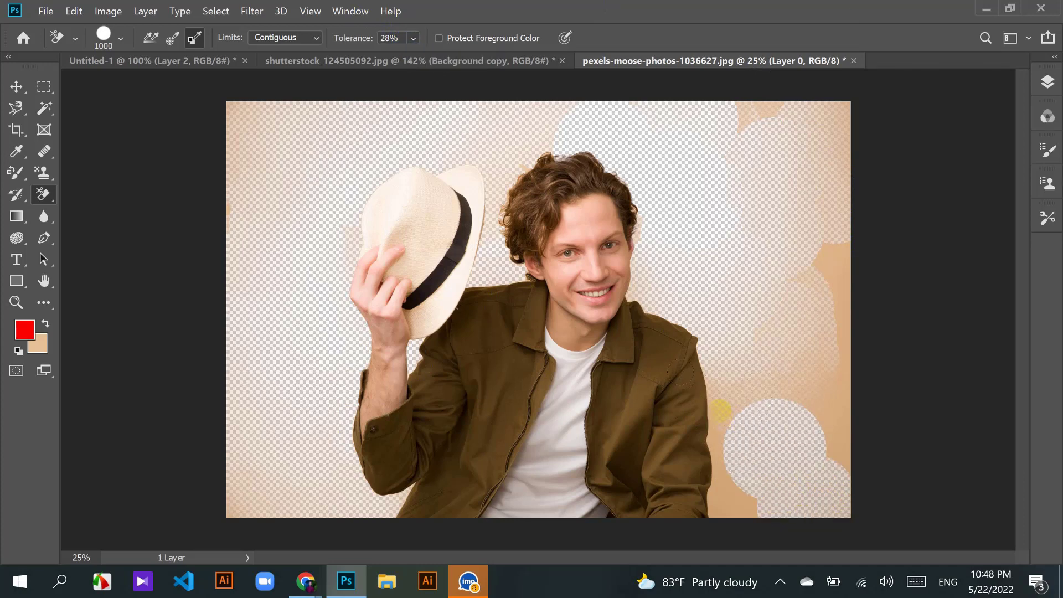
{"action": "left_click_drag", "start_coordinate": [721, 410], "coordinate": [731, 497]}
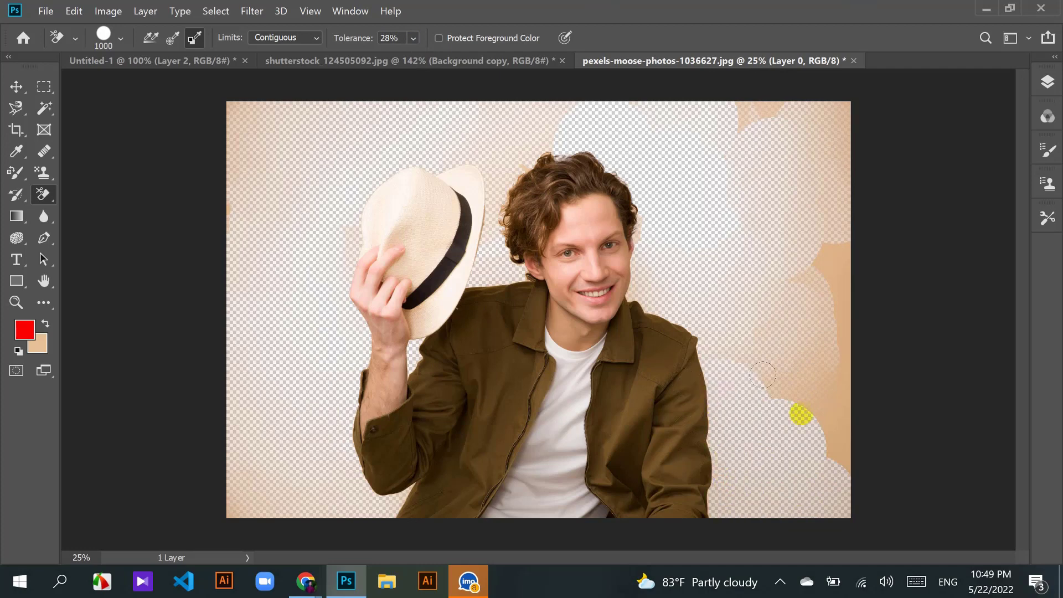
{"action": "left_click_drag", "start_coordinate": [782, 374], "coordinate": [799, 408]}
{"action": "left_click_drag", "start_coordinate": [842, 462], "coordinate": [835, 264]}
{"action": "mouse_move", "coordinate": [777, 303]}
{"action": "left_mouse_down"}
{"action": "mouse_move", "coordinate": [764, 323]}
{"action": "mouse_move", "coordinate": [766, 367]}
{"action": "mouse_move", "coordinate": [714, 317]}
{"action": "mouse_move", "coordinate": [759, 221]}
{"action": "mouse_move", "coordinate": [806, 178]}
{"action": "mouse_move", "coordinate": [823, 114]}
{"action": "mouse_move", "coordinate": [802, 104]}
{"action": "mouse_move", "coordinate": [737, 119]}
{"action": "left_mouse_up"}
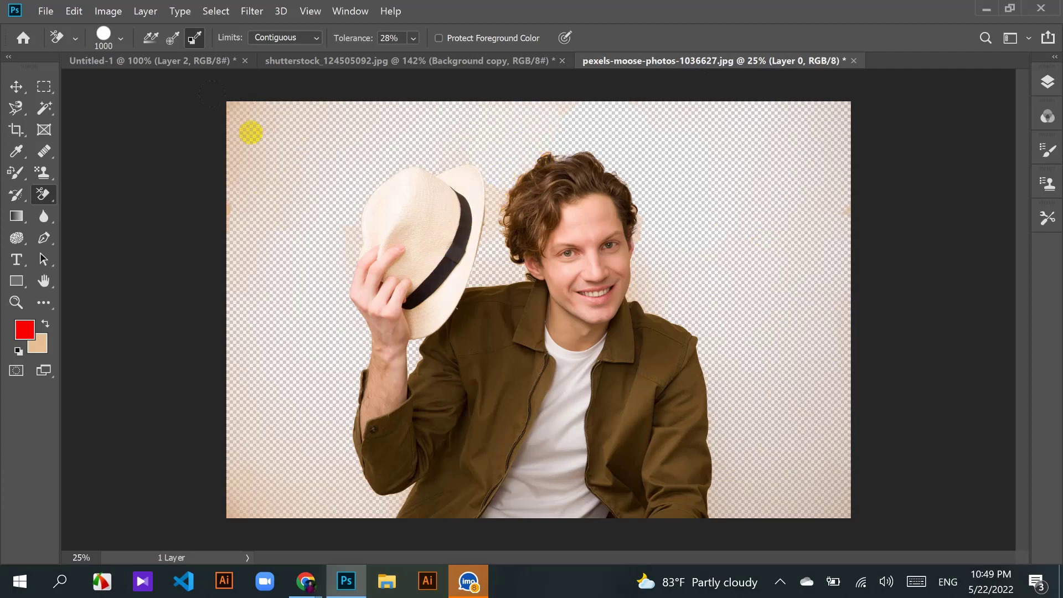
Step: Erase the leftover tan tint around the hat, along the image's top and outer edges, and beside the man's face
{"action": "mouse_move", "coordinate": [251, 133]}
{"action": "left_mouse_down"}
{"action": "mouse_move", "coordinate": [240, 119]}
{"action": "mouse_move", "coordinate": [239, 235]}
{"action": "mouse_move", "coordinate": [273, 154]}
{"action": "mouse_move", "coordinate": [302, 122]}
{"action": "mouse_move", "coordinate": [298, 185]}
{"action": "left_mouse_up"}
{"action": "mouse_move", "coordinate": [253, 431]}
{"action": "left_mouse_down"}
{"action": "mouse_move", "coordinate": [242, 506]}
{"action": "mouse_move", "coordinate": [242, 493]}
{"action": "mouse_move", "coordinate": [306, 485]}
{"action": "mouse_move", "coordinate": [322, 513]}
{"action": "mouse_move", "coordinate": [387, 503]}
{"action": "mouse_move", "coordinate": [325, 423]}
{"action": "mouse_move", "coordinate": [384, 271]}
{"action": "left_mouse_up"}
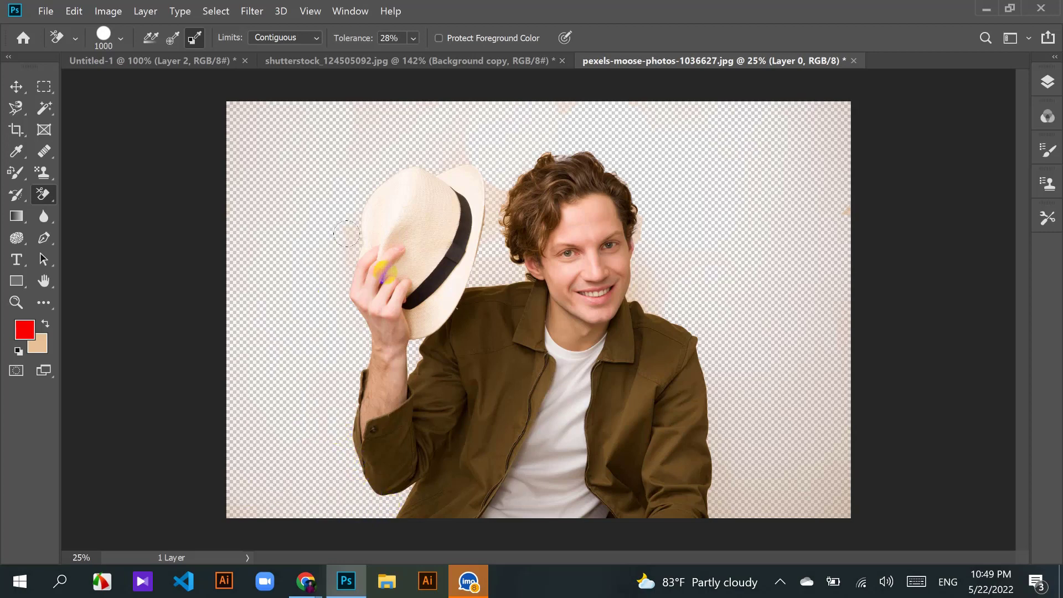
{"action": "mouse_move", "coordinate": [371, 325]}
{"action": "left_mouse_down"}
{"action": "mouse_move", "coordinate": [208, 172]}
{"action": "mouse_move", "coordinate": [246, 7]}
{"action": "mouse_move", "coordinate": [463, 138]}
{"action": "mouse_move", "coordinate": [450, 170]}
{"action": "mouse_move", "coordinate": [440, 72]}
{"action": "mouse_move", "coordinate": [465, 62]}
{"action": "mouse_move", "coordinate": [481, 198]}
{"action": "mouse_move", "coordinate": [459, 233]}
{"action": "left_mouse_up"}
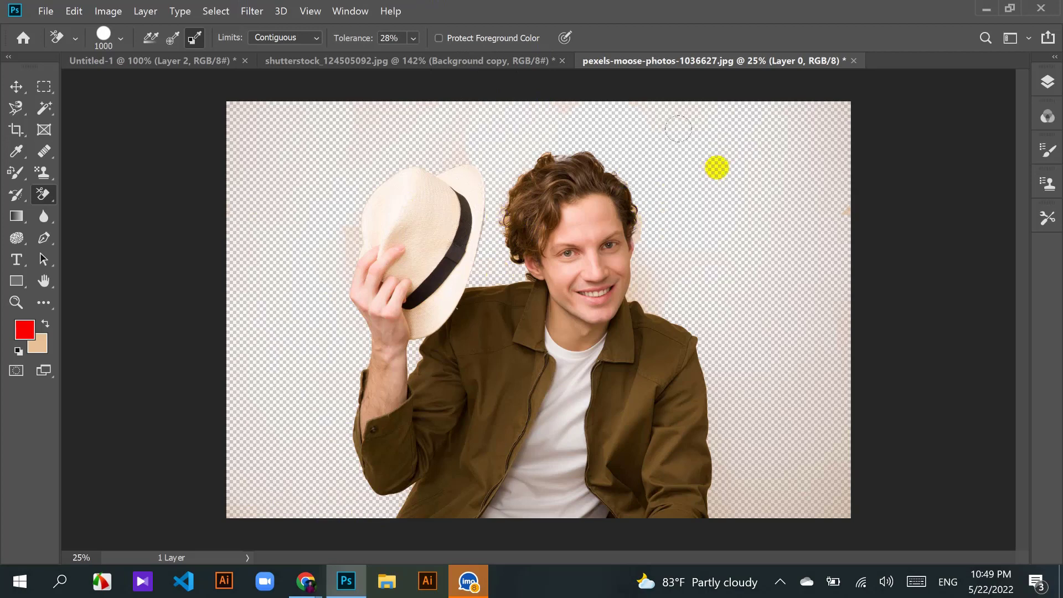
{"action": "mouse_move", "coordinate": [858, 114]}
{"action": "left_mouse_down"}
{"action": "mouse_move", "coordinate": [841, 154]}
{"action": "mouse_move", "coordinate": [837, 112]}
{"action": "mouse_move", "coordinate": [851, 106]}
{"action": "mouse_move", "coordinate": [457, 108]}
{"action": "mouse_move", "coordinate": [283, 128]}
{"action": "mouse_move", "coordinate": [234, 115]}
{"action": "left_mouse_up"}
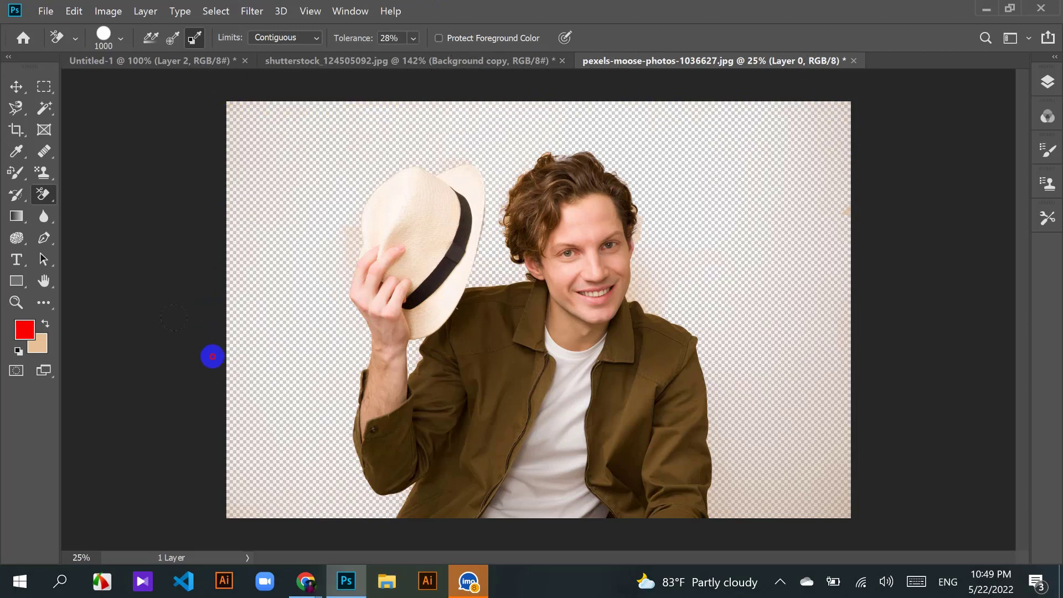
{"action": "left_click_drag", "start_coordinate": [221, 285], "coordinate": [233, 507]}
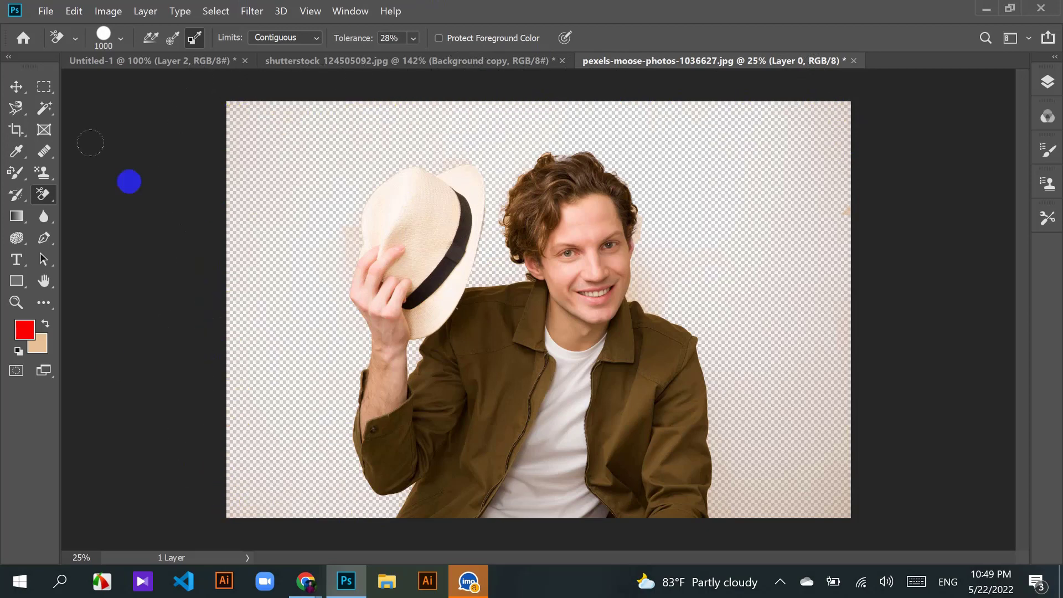
{"action": "mouse_move", "coordinate": [805, 384]}
{"action": "left_mouse_down"}
{"action": "mouse_move", "coordinate": [790, 216]}
{"action": "mouse_move", "coordinate": [646, 289]}
{"action": "mouse_move", "coordinate": [728, 256]}
{"action": "mouse_move", "coordinate": [680, 194]}
{"action": "left_mouse_up"}
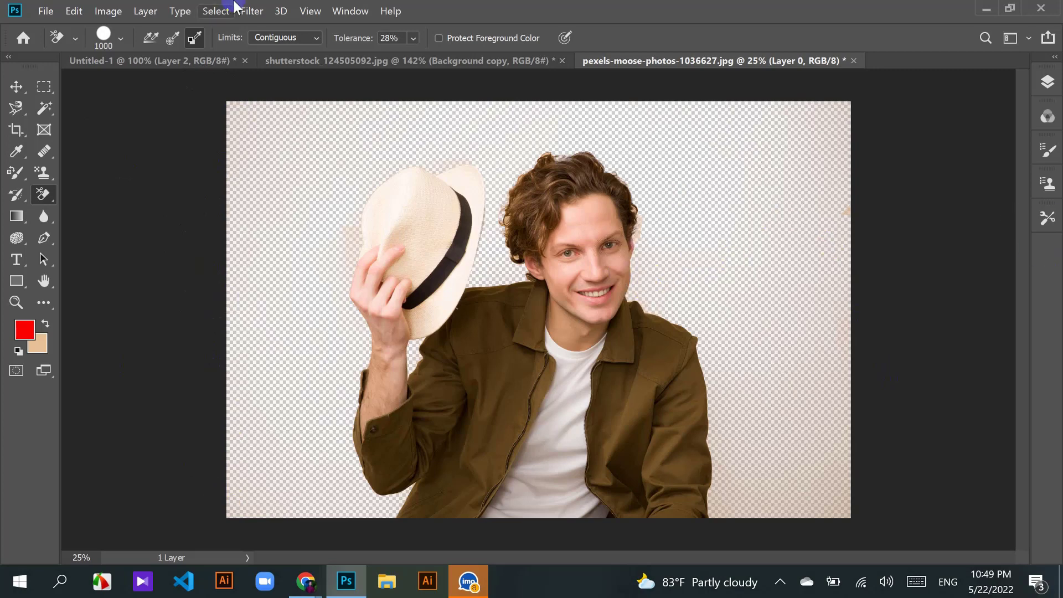
Step: Fill a small square marquee selection on the erased backdrop near the hat with the bright red foreground colour
{"action": "left_click", "coordinate": [25, 330]}
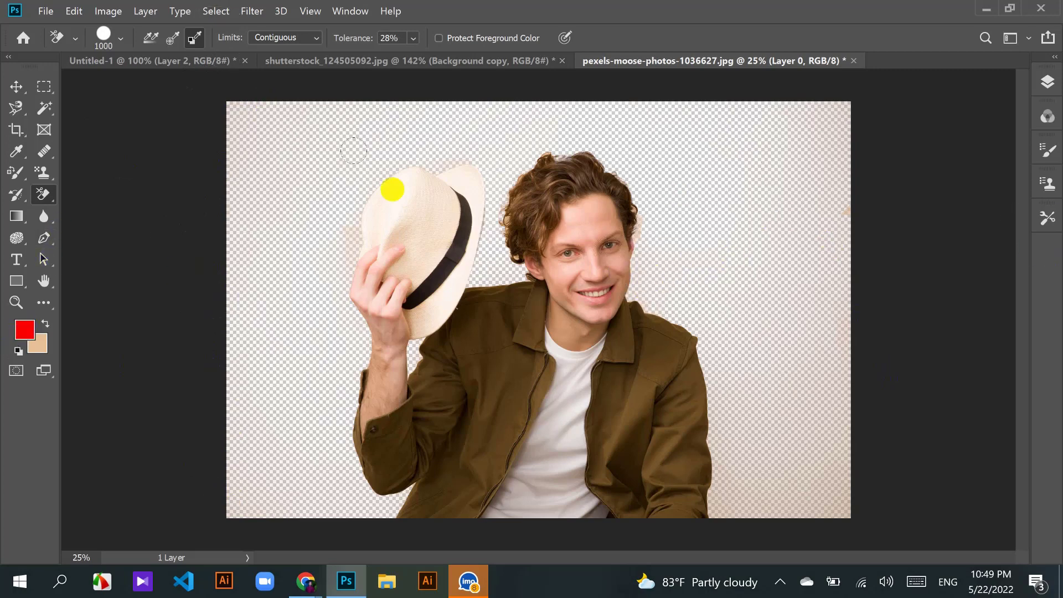
{"action": "left_click", "coordinate": [43, 87]}
{"action": "left_click", "coordinate": [254, 142]}
{"action": "left_click_drag", "start_coordinate": [254, 142], "coordinate": [304, 187]}
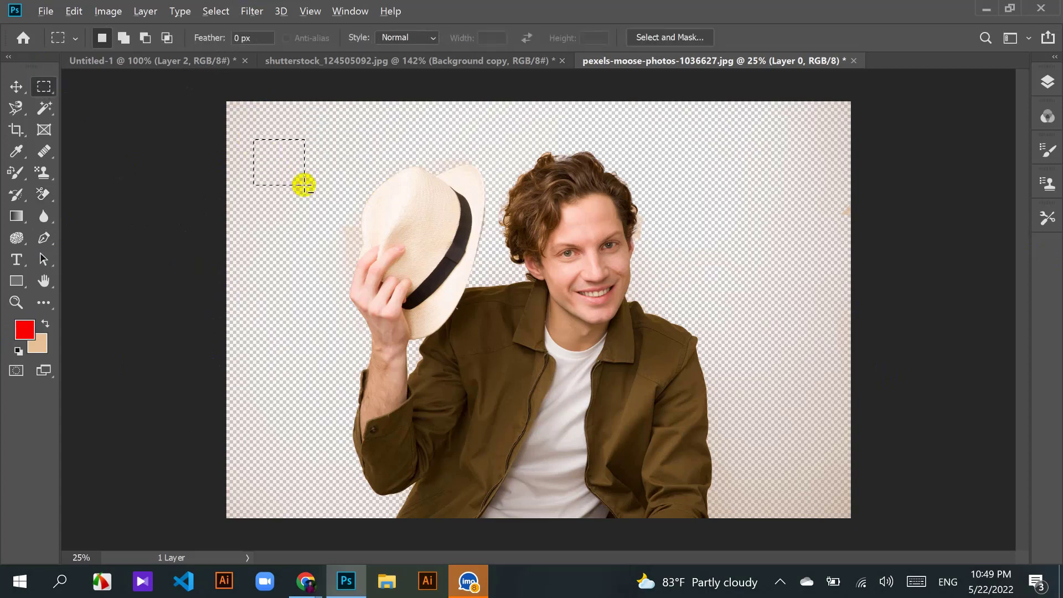
{"action": "key", "text": "alt+BackSpace"}
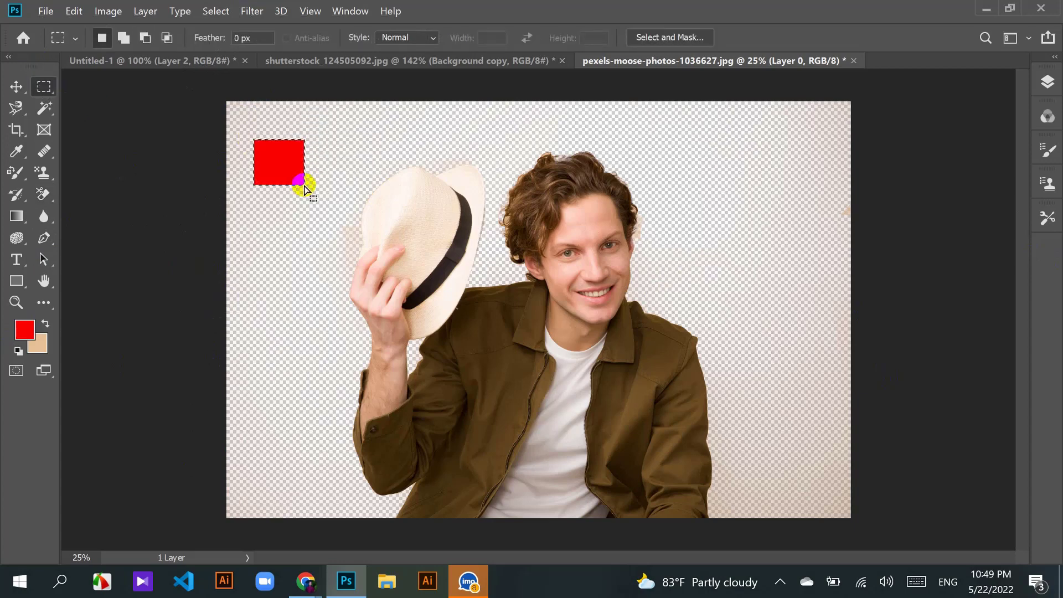
{"action": "left_click", "coordinate": [17, 87]}
{"action": "left_click", "coordinate": [44, 86]}
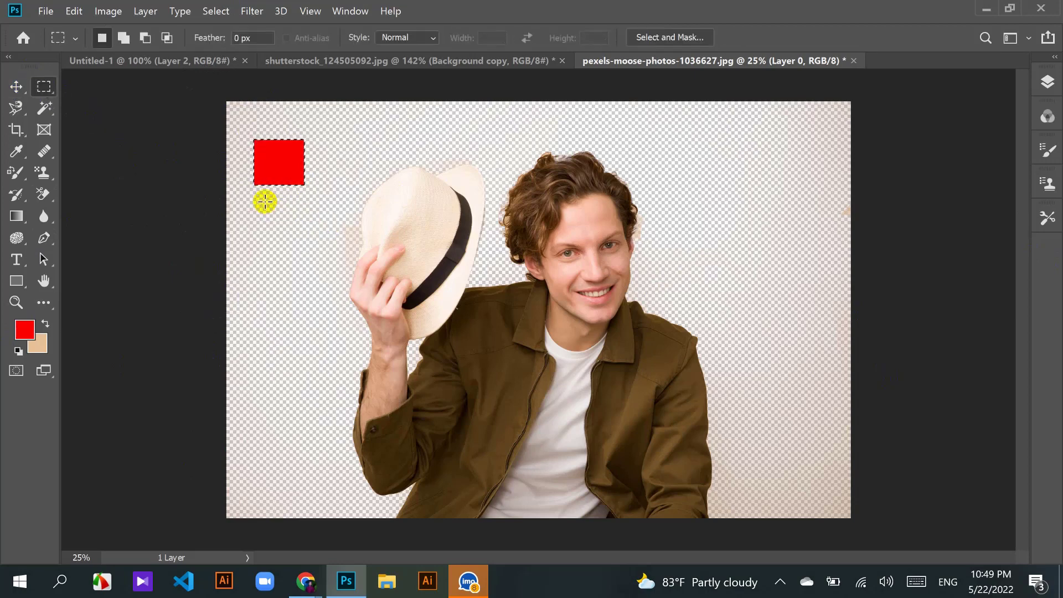
Step: Set the foreground colour to c60c0c and fill a second small square below the bright red one, leaving nothing selected
{"action": "left_click_drag", "start_coordinate": [265, 201], "coordinate": [315, 251]}
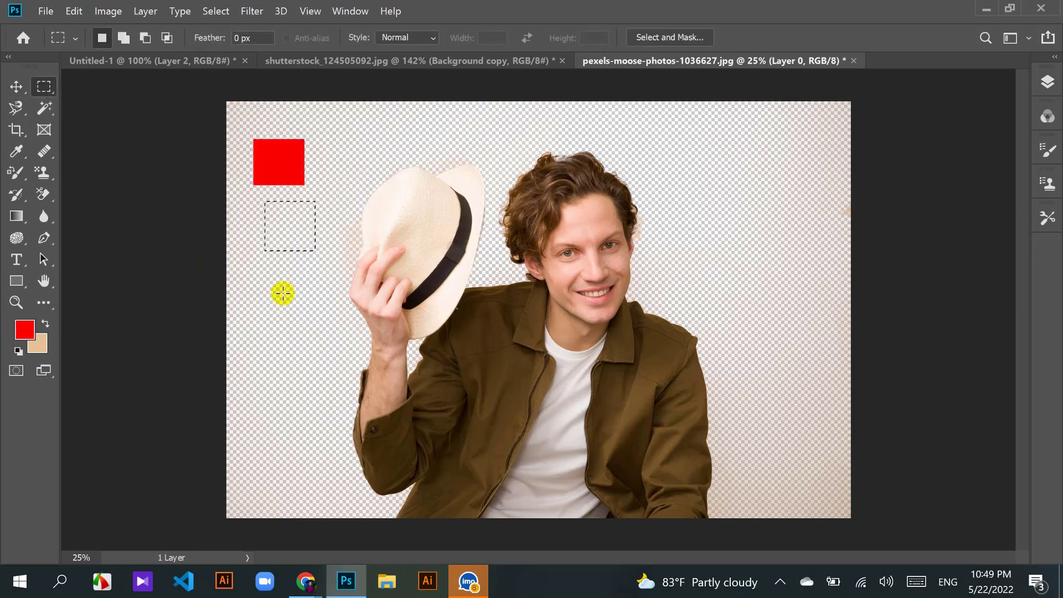
{"action": "left_click", "coordinate": [25, 330]}
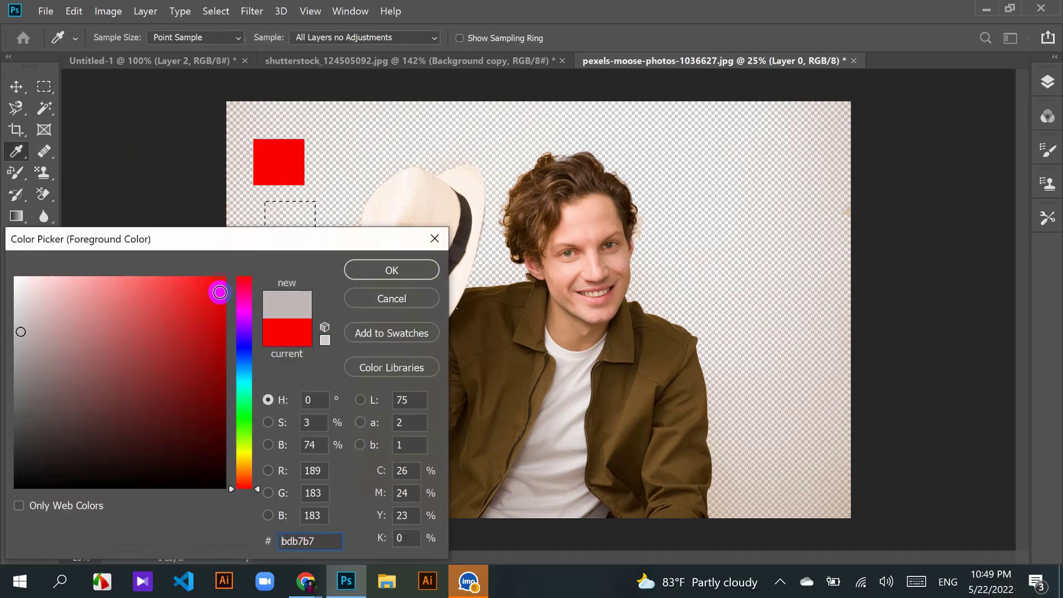
{"action": "left_click", "coordinate": [214, 324]}
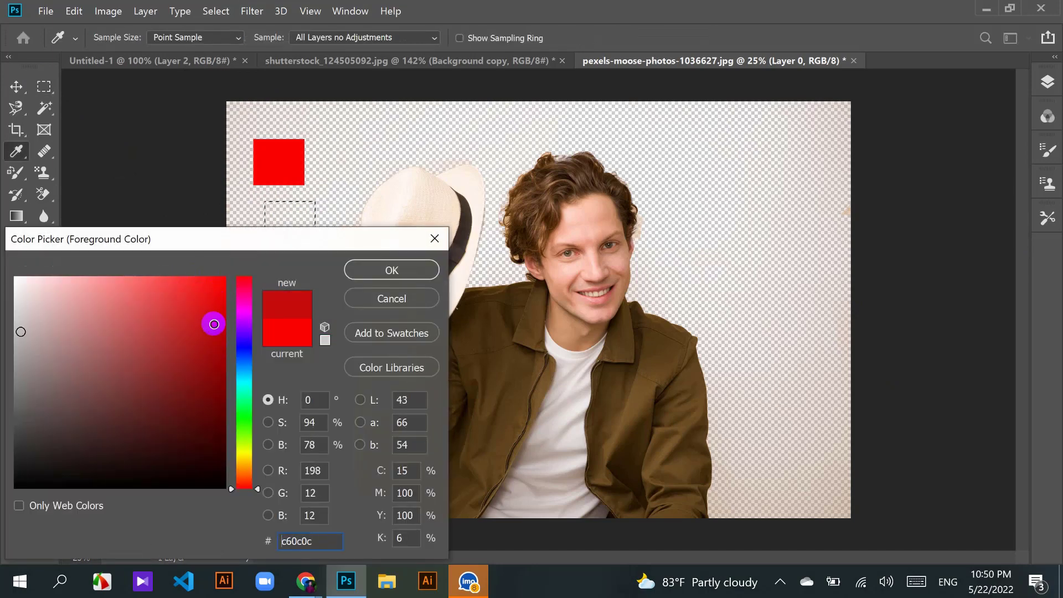
{"action": "left_click", "coordinate": [386, 271]}
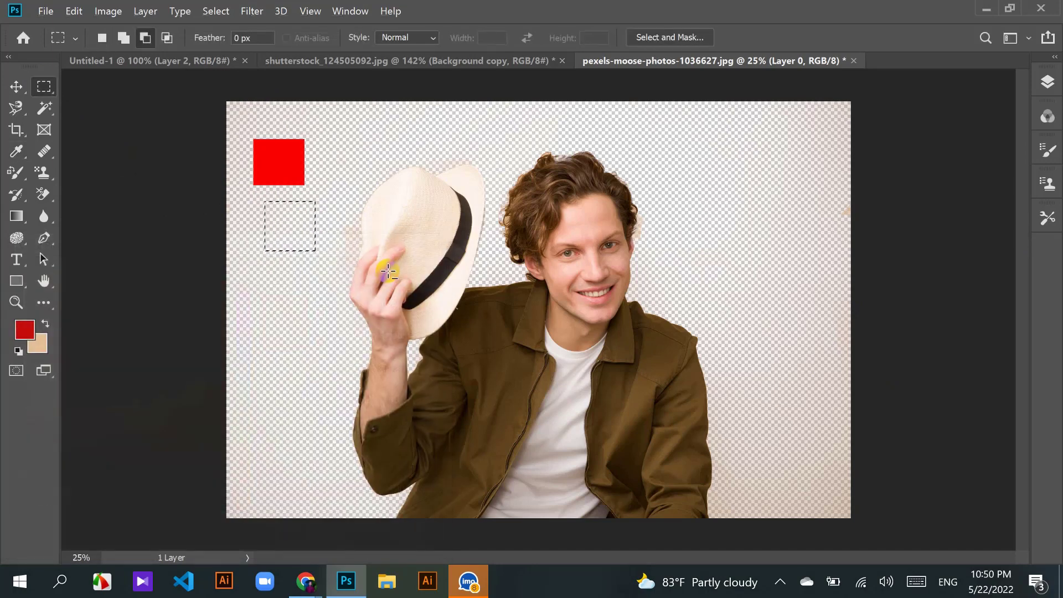
{"action": "key", "text": "alt+BackSpace"}
{"action": "left_click", "coordinate": [16, 86]}
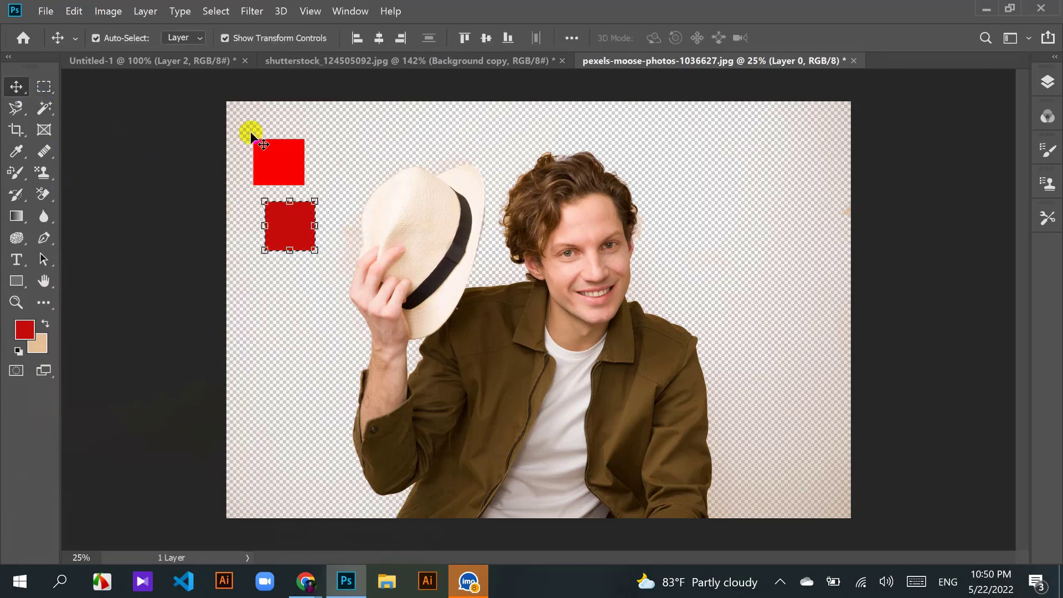
{"action": "key", "text": "ctrl+d"}
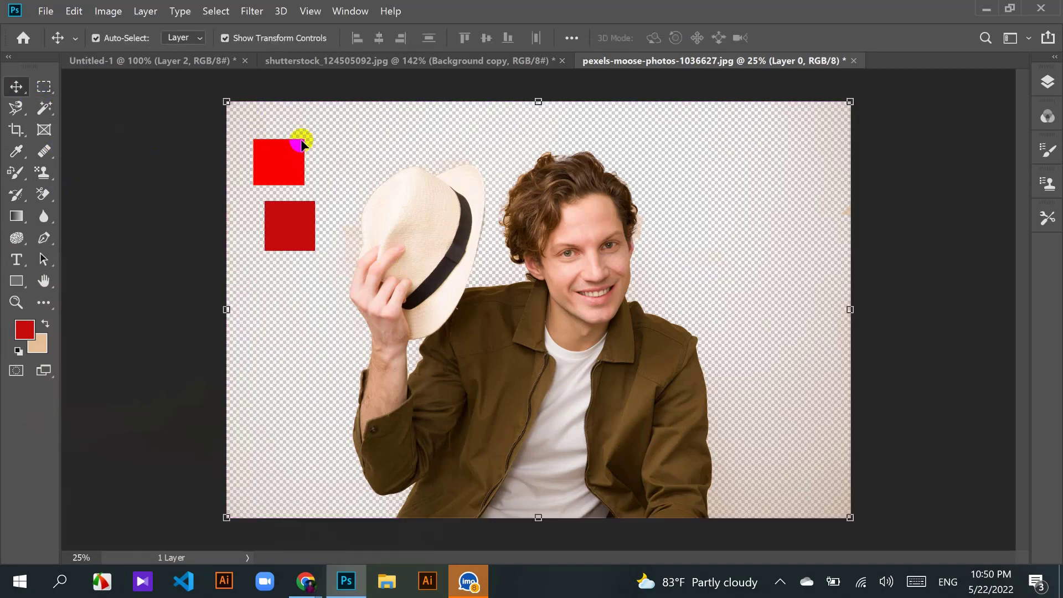
Step: Undo both red square fills beside the hat and clear the selection
{"action": "left_click", "coordinate": [183, 114]}
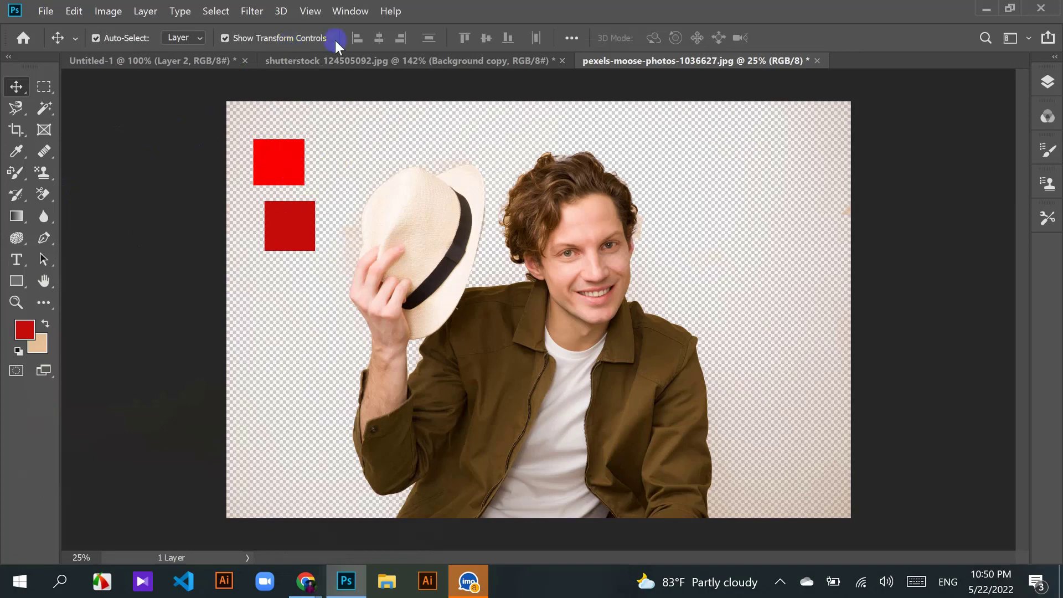
{"action": "left_click", "coordinate": [280, 161]}
{"action": "left_click", "coordinate": [287, 165]}
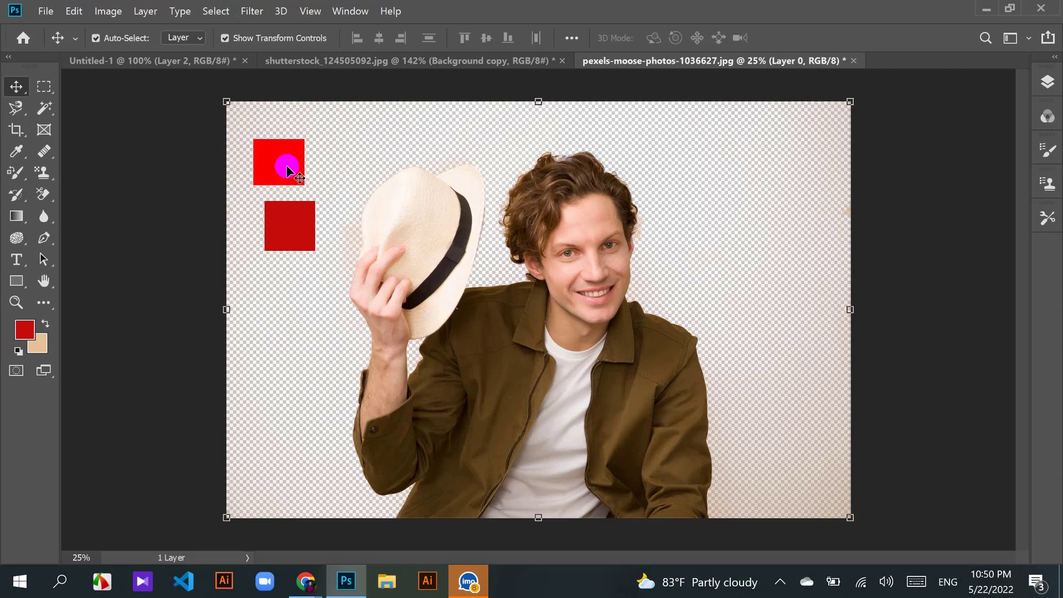
{"action": "left_click", "coordinate": [967, 161]}
{"action": "key", "text": "ctrl+z"}
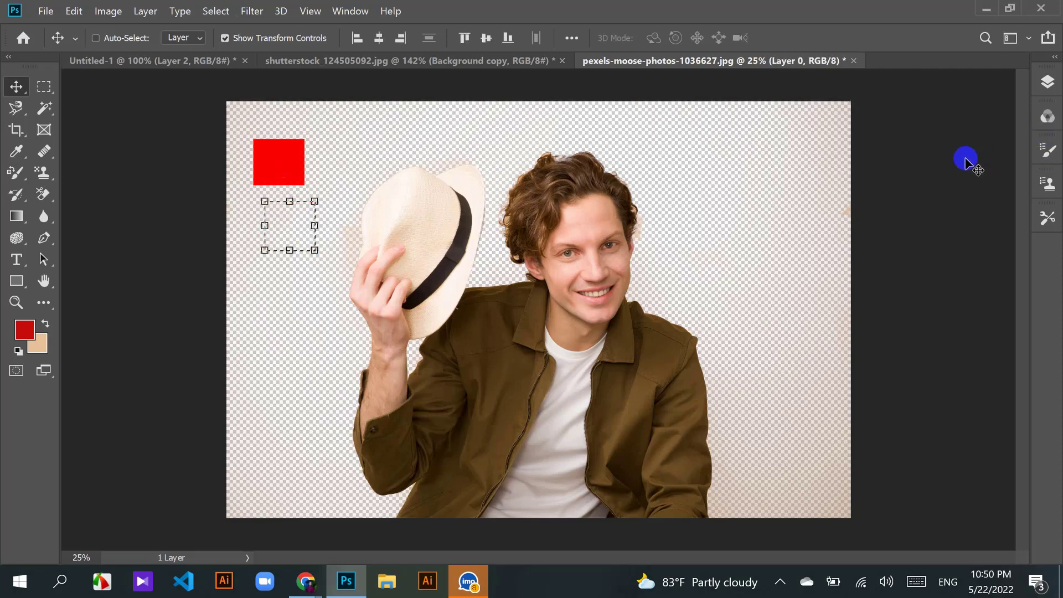
{"action": "key", "text": "ctrl+x"}
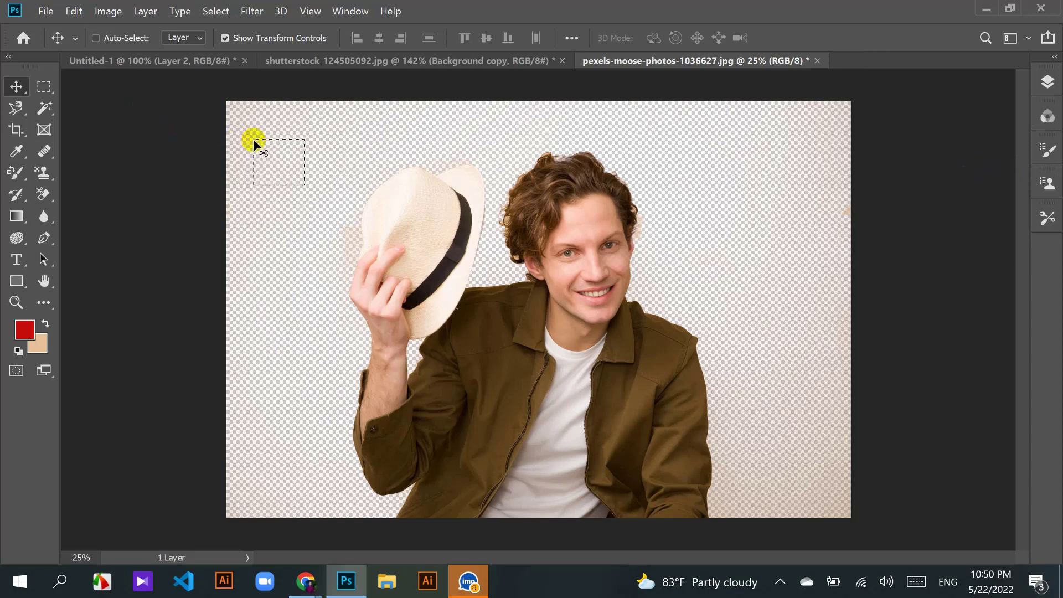
{"action": "key", "text": "ctrl+d"}
{"action": "left_click", "coordinate": [117, 7]}
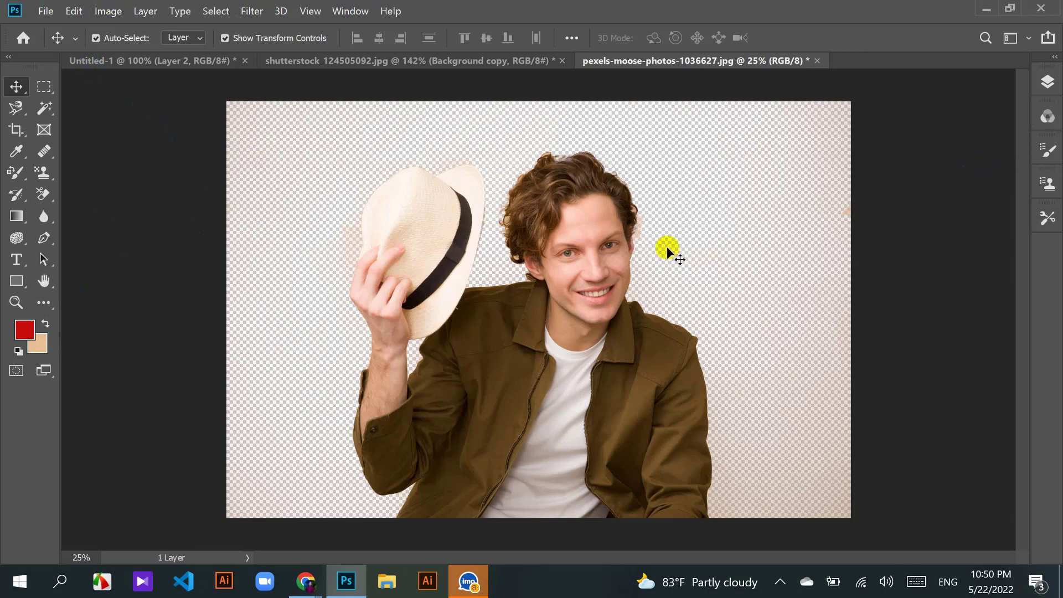
Step: Add a new layer beneath Layer 0 and fill it with the dark red foreground colour
{"action": "left_click", "coordinate": [1048, 81]}
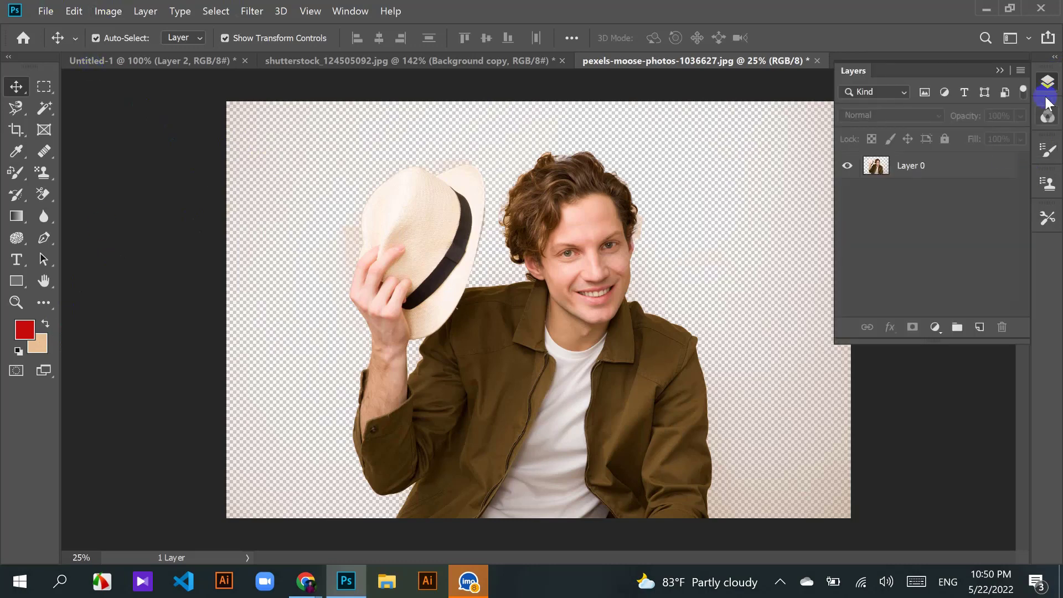
{"action": "left_click", "coordinate": [979, 328]}
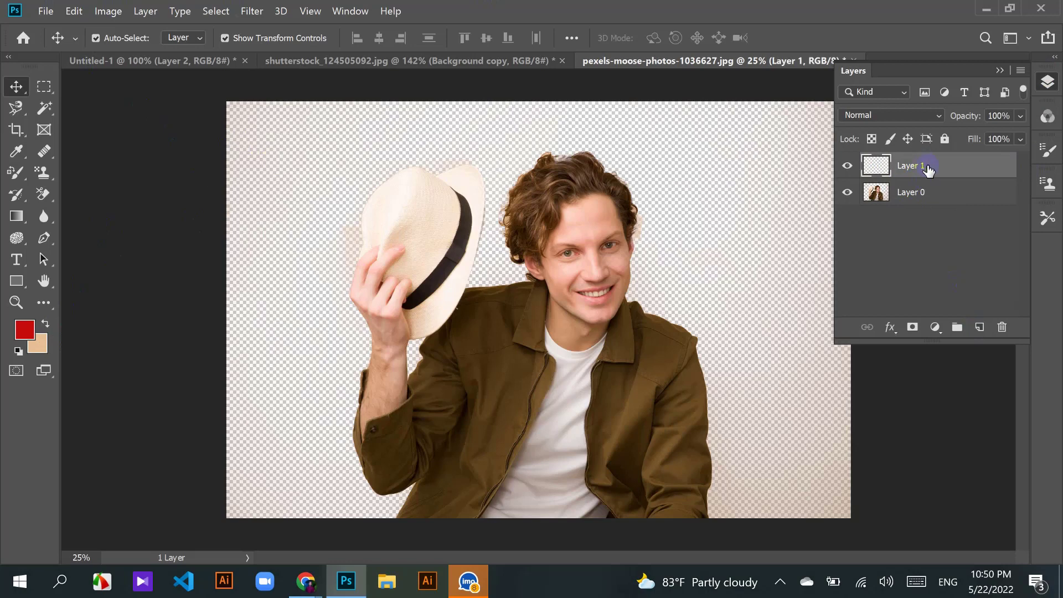
{"action": "left_click_drag", "start_coordinate": [928, 166], "coordinate": [926, 224]}
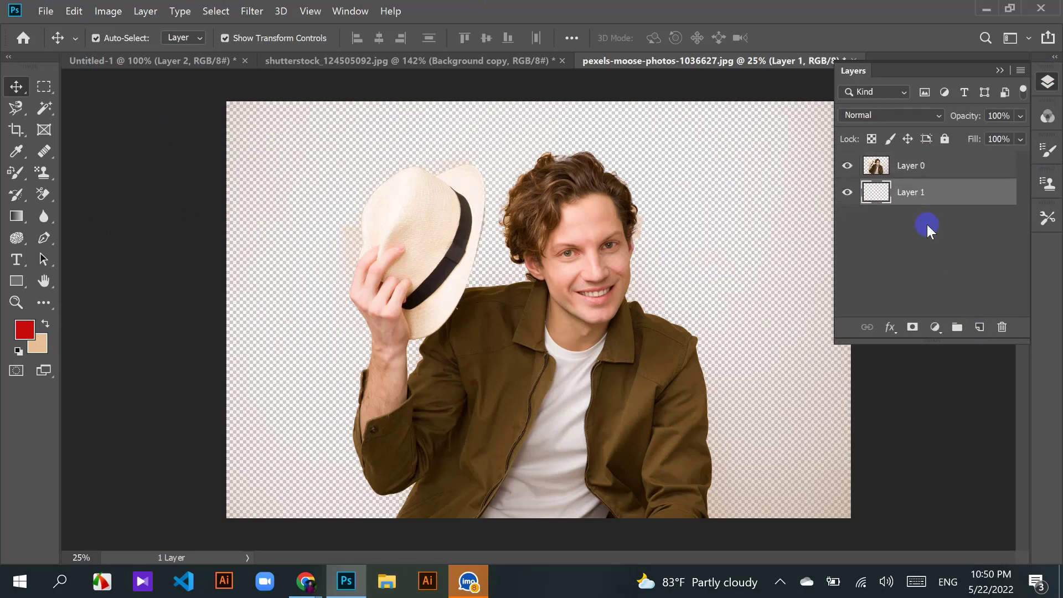
{"action": "key", "text": "alt+BackSpace"}
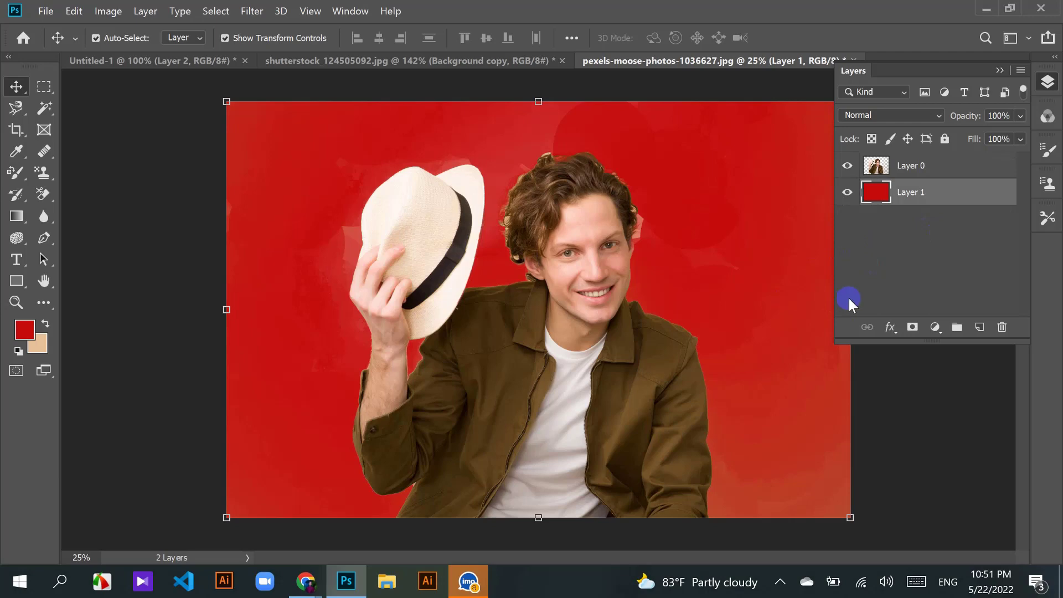
Step: Select Layer 0 and switch the Background Eraser to Once sampling with the 28% tolerance
{"action": "key", "text": "ctrl+plus"}
{"action": "key", "text": "ctrl+plus"}
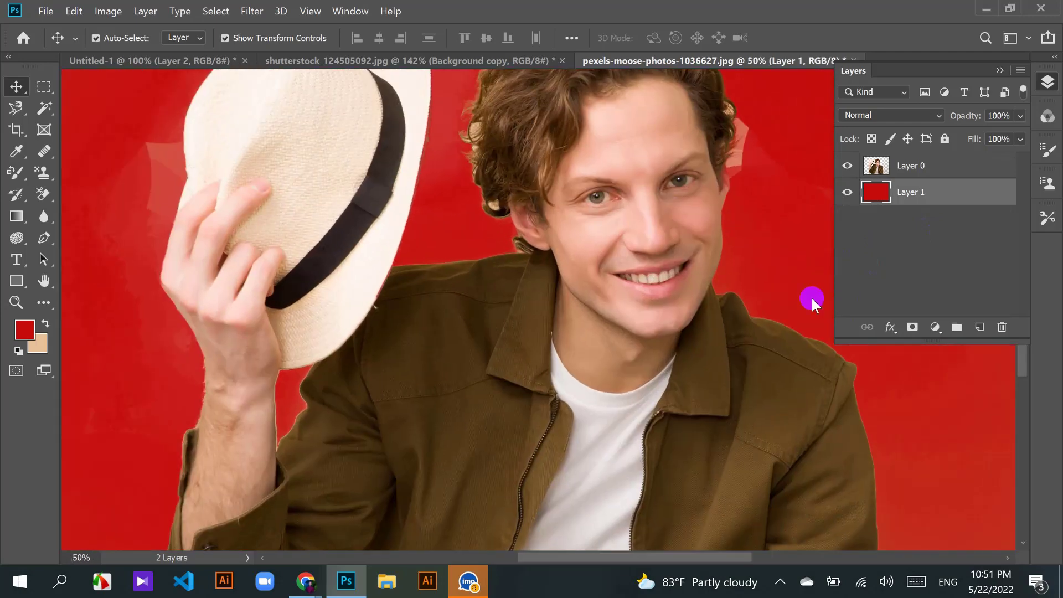
{"action": "scroll", "coordinate": [811, 297], "scroll_direction": "up", "scroll_amount": 5}
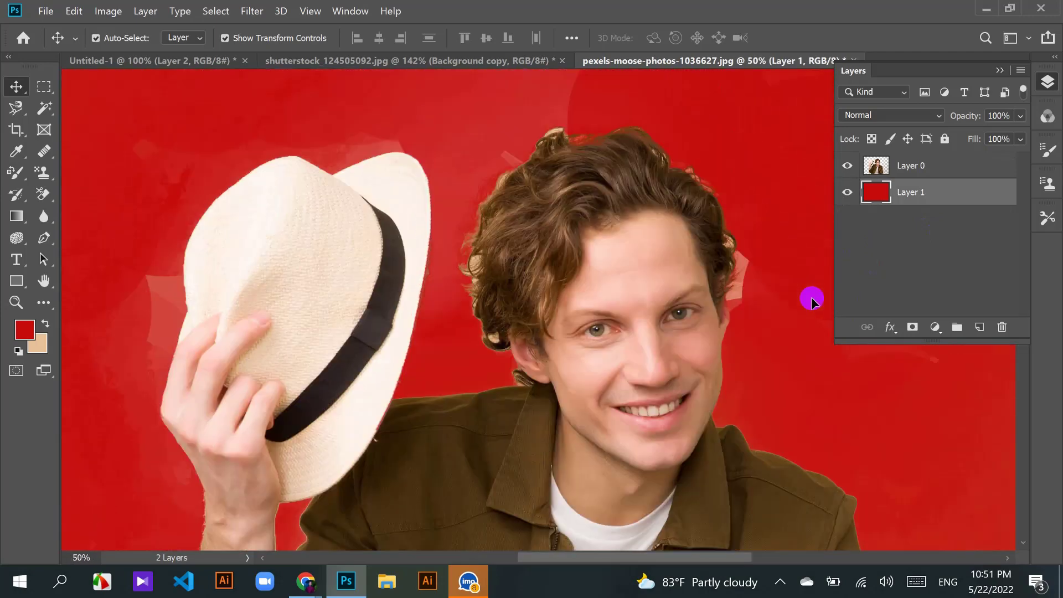
{"action": "scroll", "coordinate": [811, 299], "scroll_direction": "up", "scroll_amount": 3}
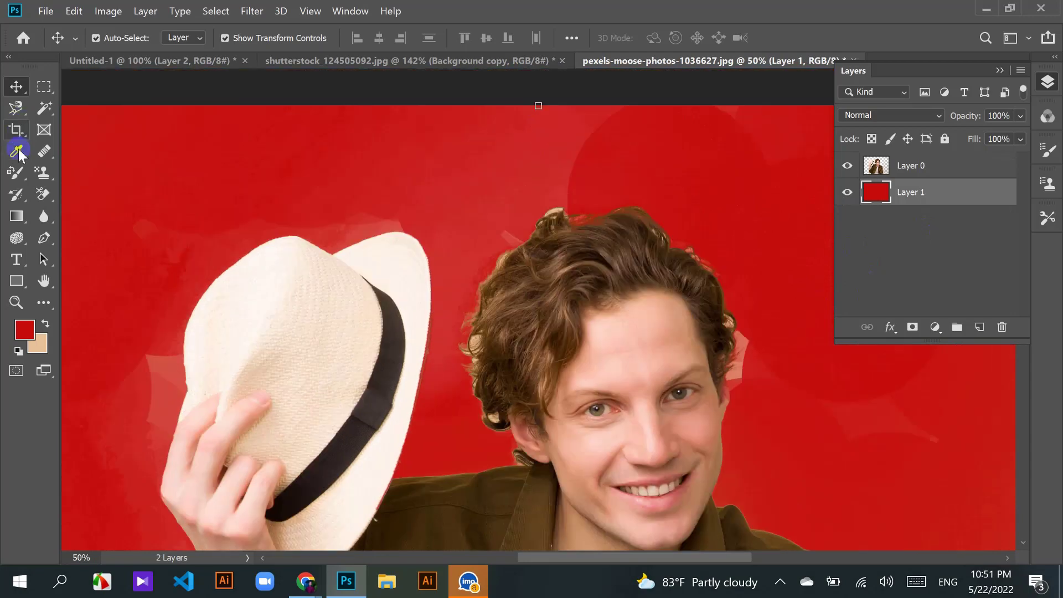
{"action": "left_click", "coordinate": [44, 195]}
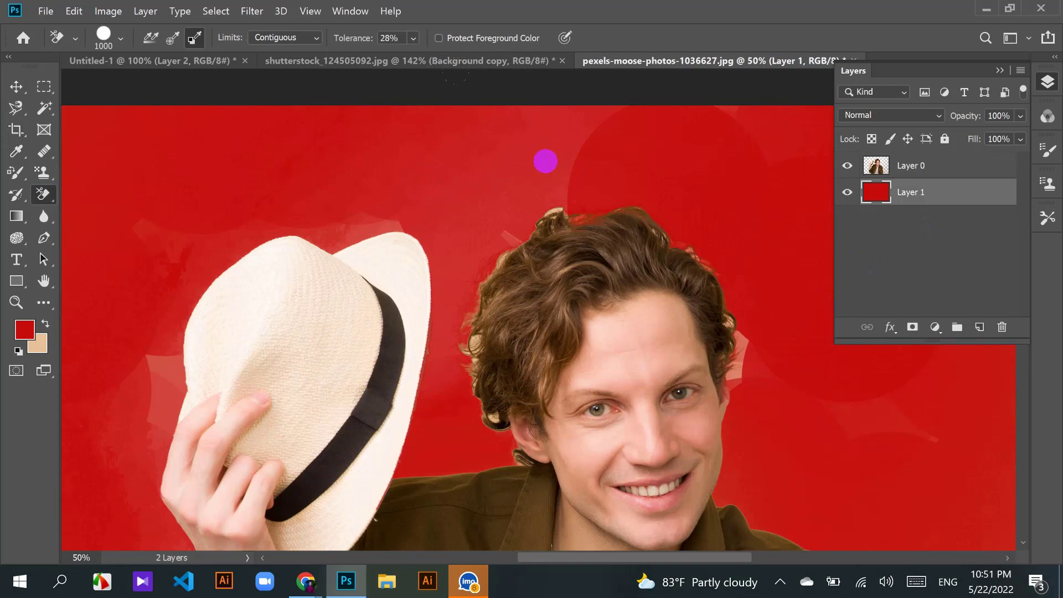
{"action": "left_click", "coordinate": [867, 172]}
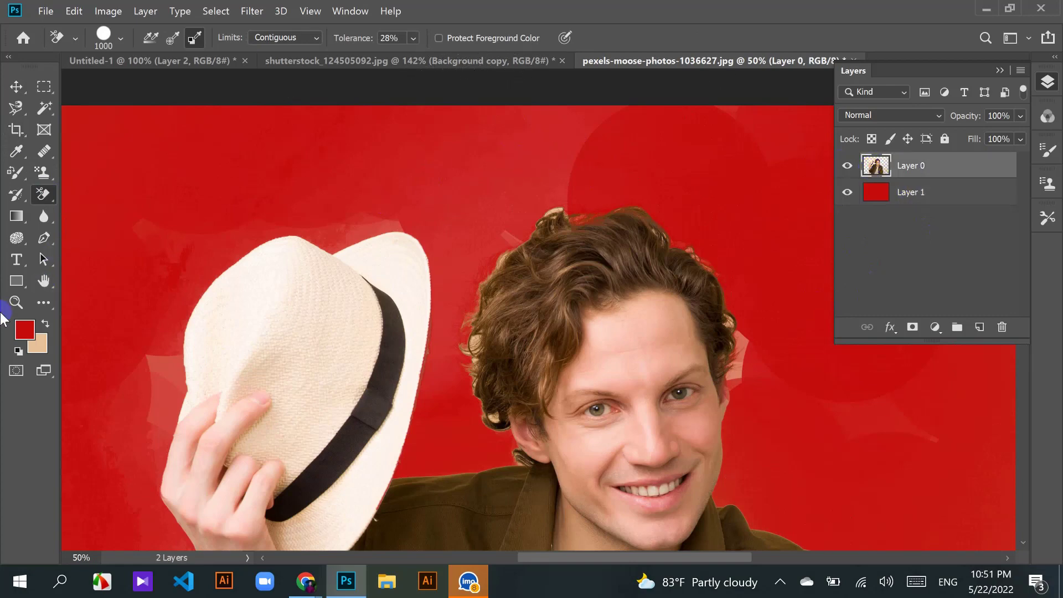
{"action": "left_click", "coordinate": [172, 39]}
{"action": "right_click", "coordinate": [47, 191]}
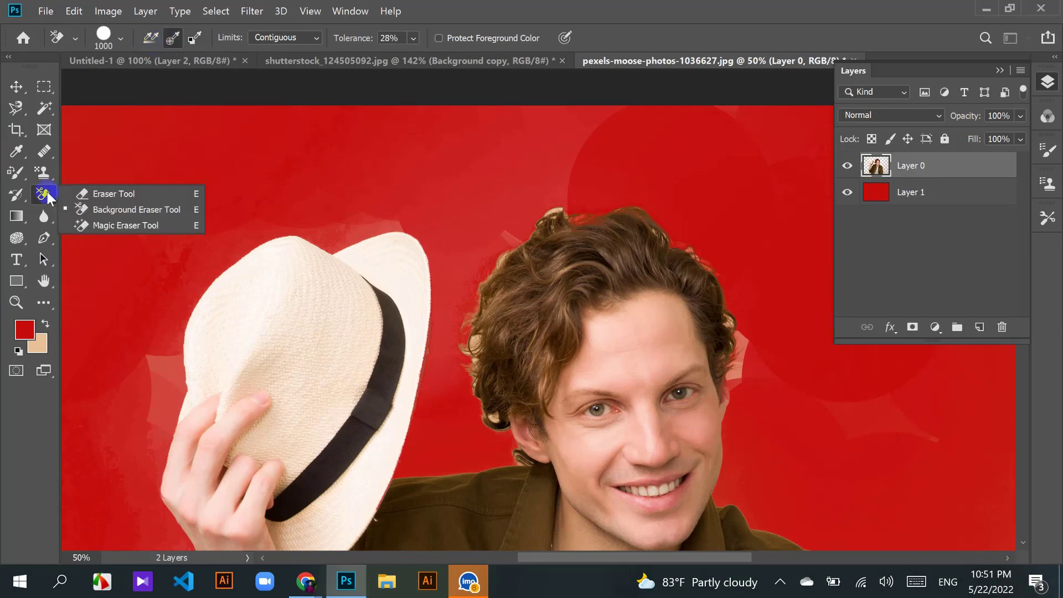
{"action": "left_click", "coordinate": [95, 208]}
Step: Erase the leftover backdrop haze between the hair and hat, above the hat, and beside the fingers
{"action": "left_click", "coordinate": [551, 149]}
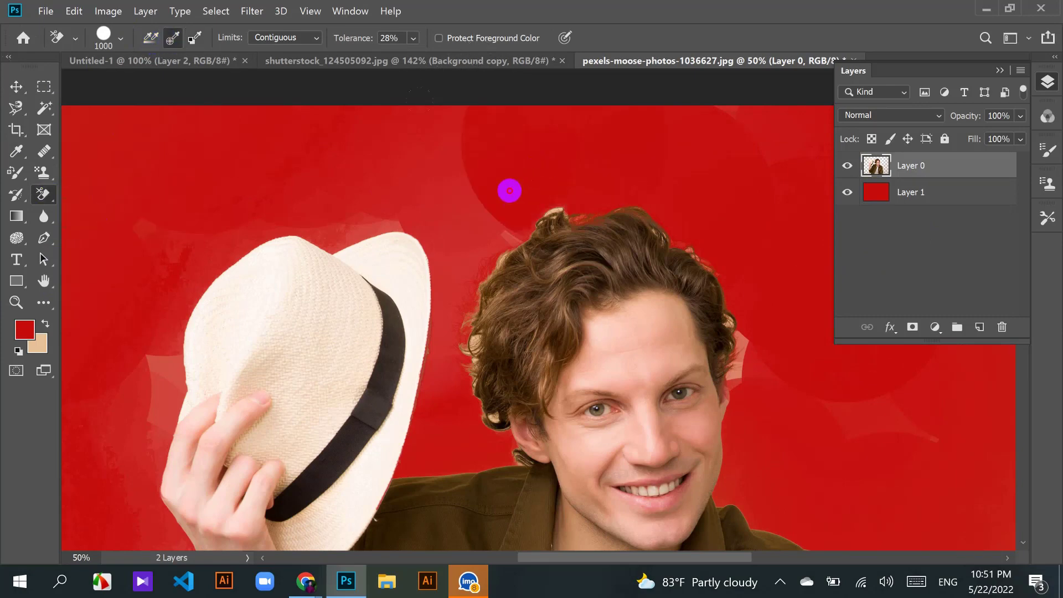
{"action": "left_click", "coordinate": [469, 243]}
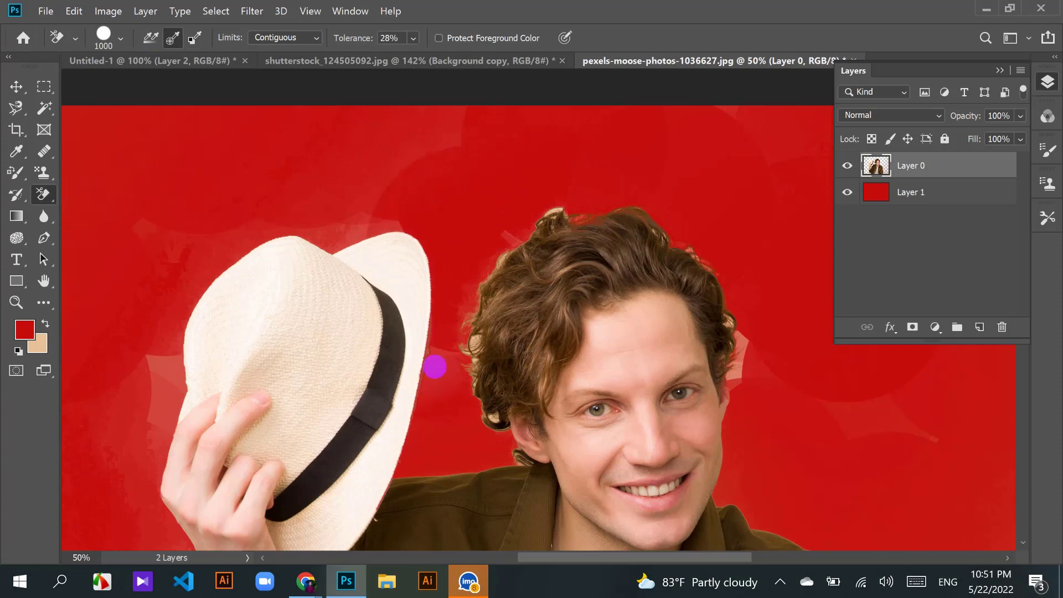
{"action": "left_click", "coordinate": [441, 372]}
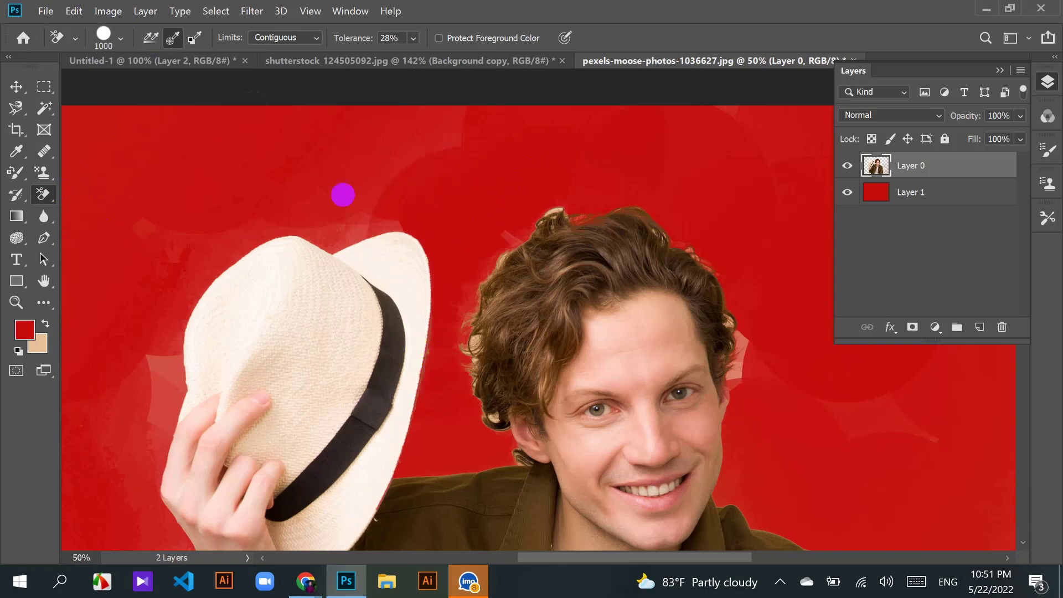
{"action": "left_click", "coordinate": [379, 177]}
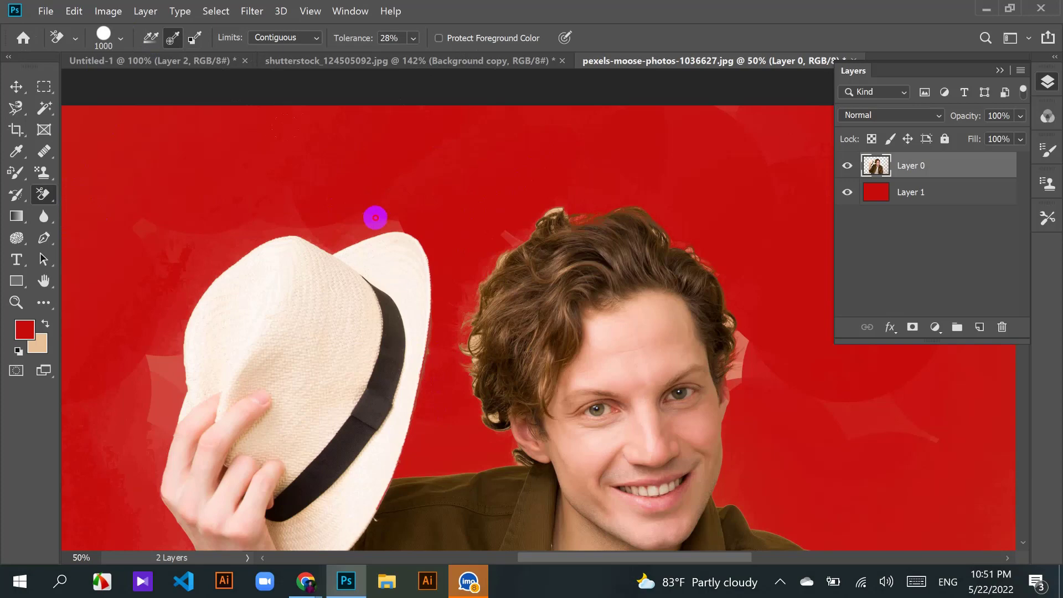
{"action": "left_click", "coordinate": [347, 231]}
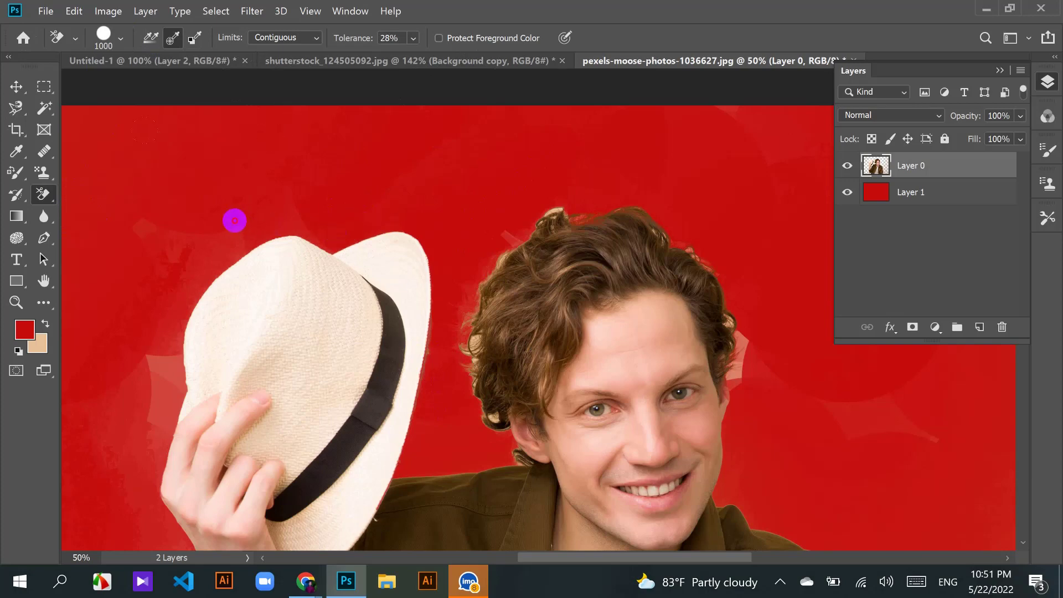
{"action": "mouse_move", "coordinate": [235, 220]}
{"action": "left_mouse_down"}
{"action": "mouse_move", "coordinate": [164, 254]}
{"action": "mouse_move", "coordinate": [140, 230]}
{"action": "mouse_move", "coordinate": [161, 254]}
{"action": "left_mouse_up"}
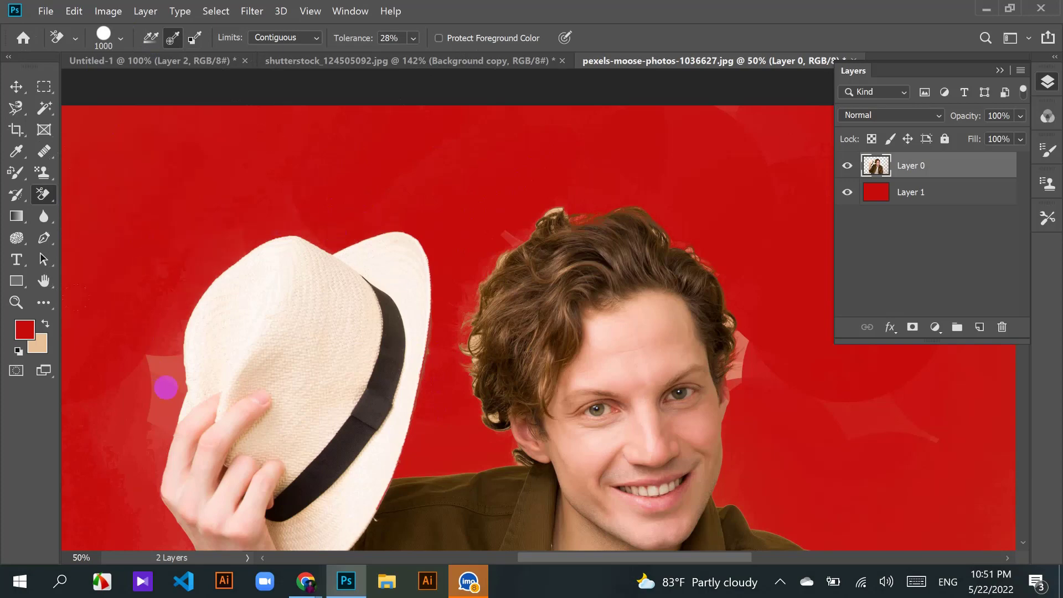
{"action": "left_click", "coordinate": [165, 387]}
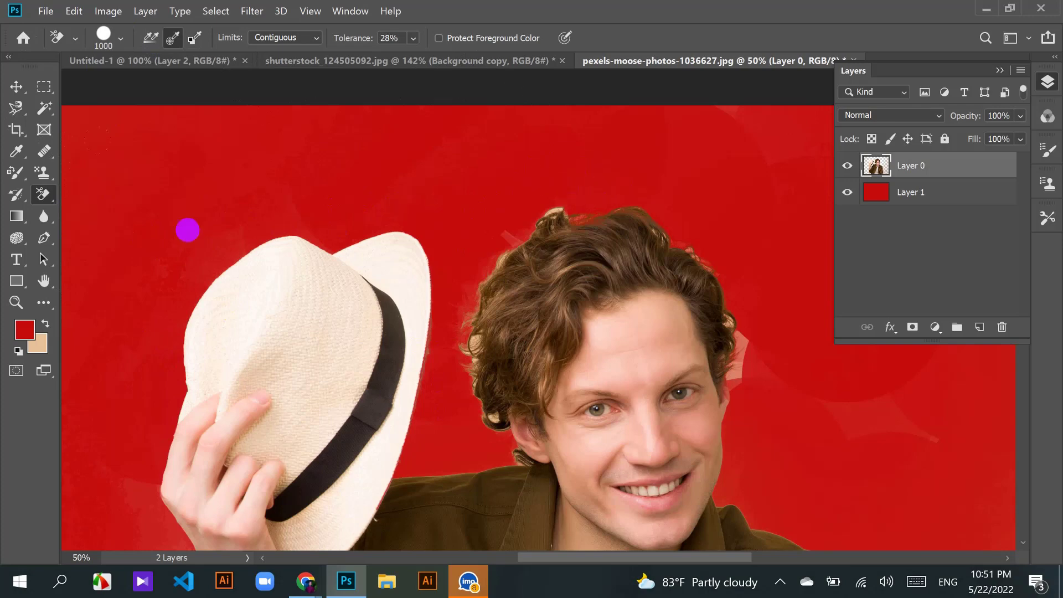
Step: Erase the remaining haze beside the raised hand and sleeve, down to the image's lower corner
{"action": "scroll", "coordinate": [235, 230], "scroll_direction": "left", "scroll_amount": 4}
{"action": "scroll", "coordinate": [237, 216], "scroll_direction": "down", "scroll_amount": 8}
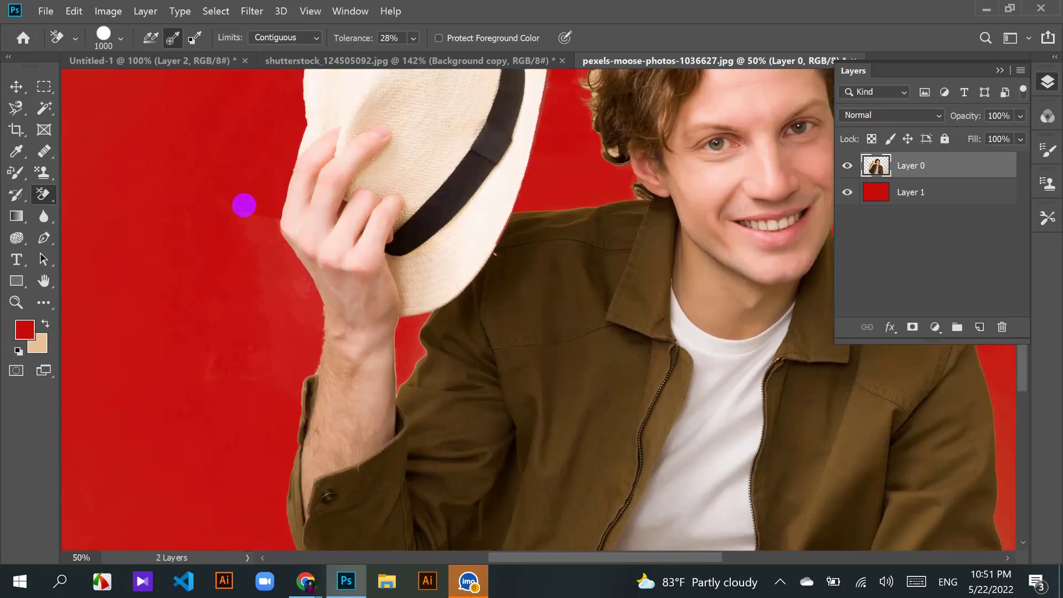
{"action": "mouse_move", "coordinate": [243, 205]}
{"action": "left_mouse_down"}
{"action": "mouse_move", "coordinate": [251, 243]}
{"action": "mouse_move", "coordinate": [223, 370]}
{"action": "mouse_move", "coordinate": [214, 367]}
{"action": "mouse_move", "coordinate": [268, 276]}
{"action": "left_mouse_up"}
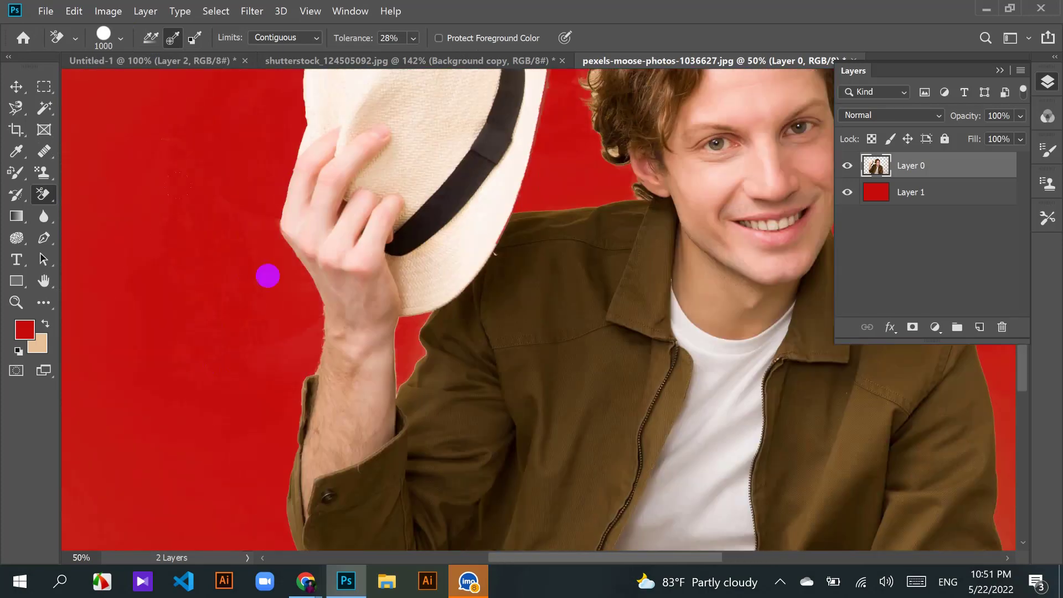
{"action": "scroll", "coordinate": [296, 292], "scroll_direction": "down", "scroll_amount": 5}
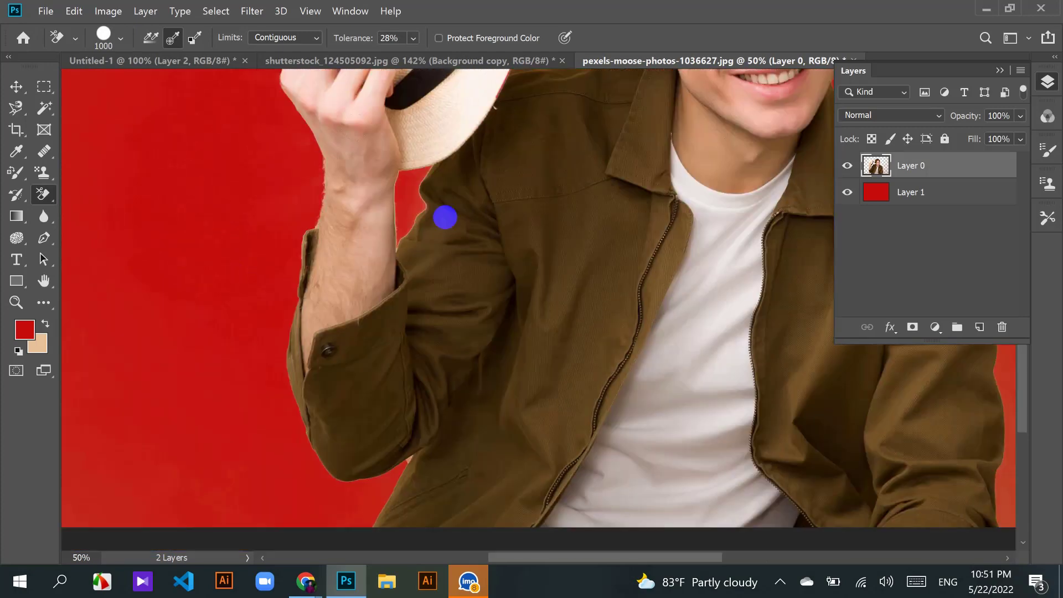
{"action": "left_click_drag", "start_coordinate": [409, 191], "coordinate": [408, 192]}
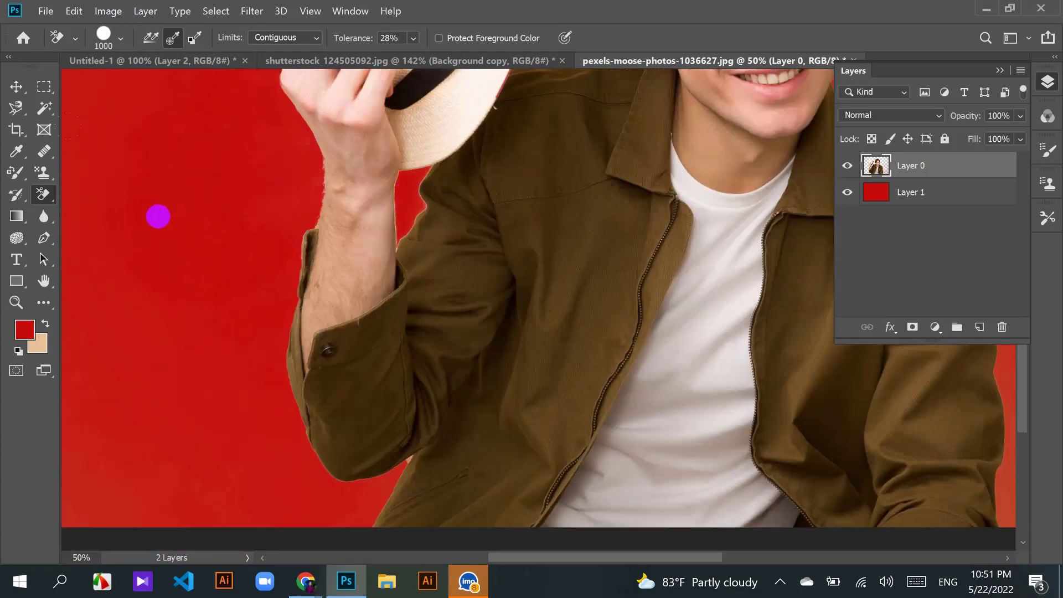
{"action": "left_click", "coordinate": [194, 408]}
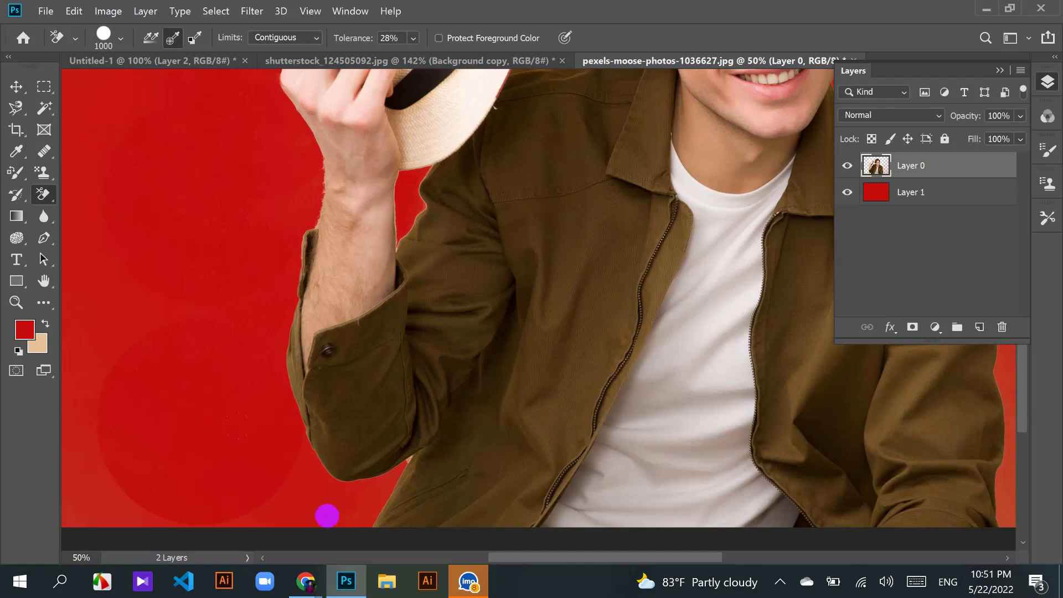
{"action": "scroll", "coordinate": [233, 465], "scroll_direction": "left", "scroll_amount": 3}
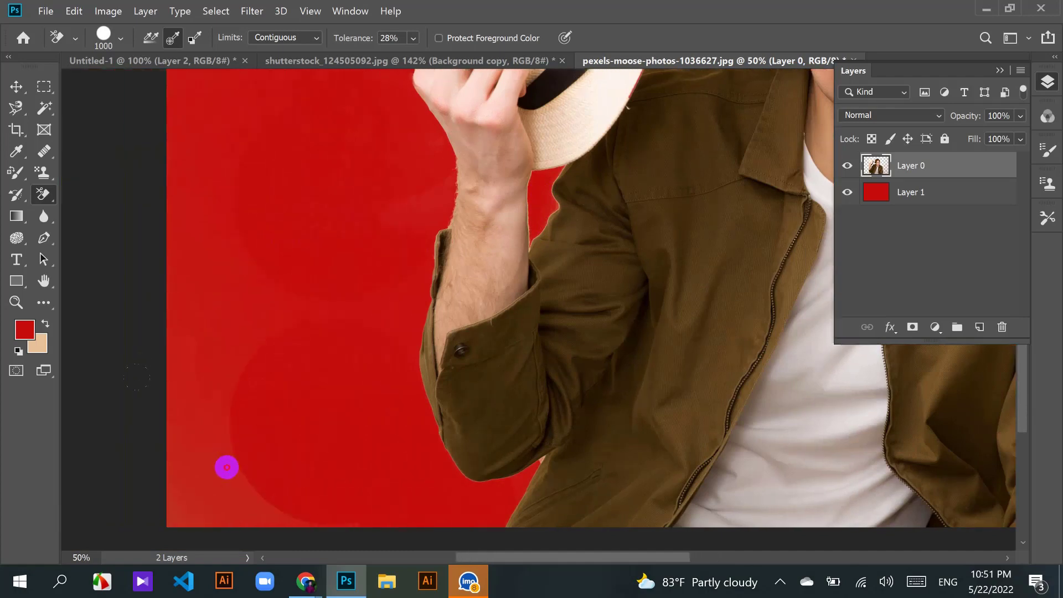
{"action": "left_click", "coordinate": [226, 467]}
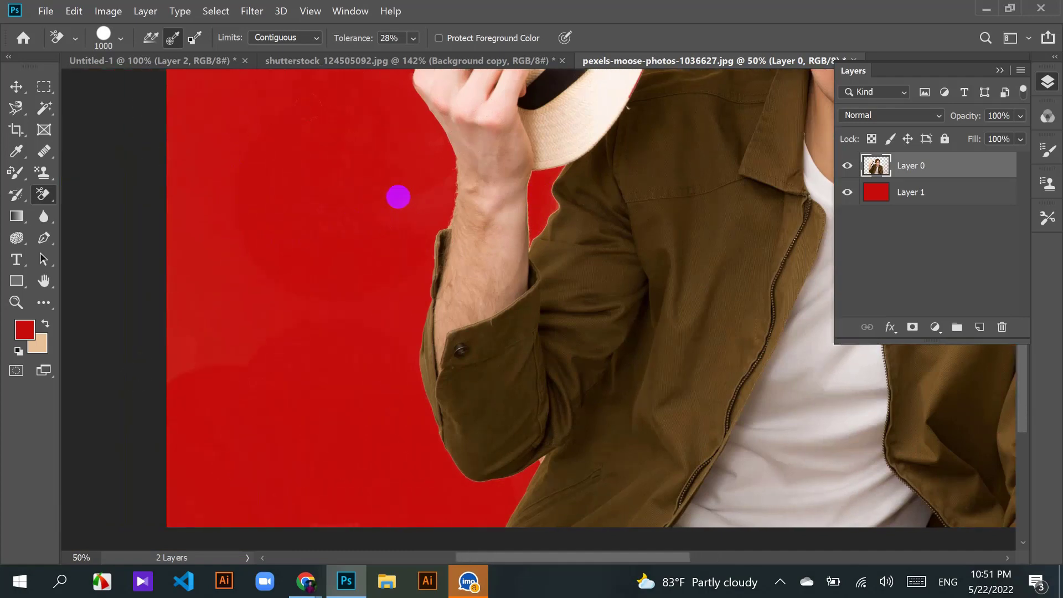
Step: Erase the residue along the image's outer edge beside the hat and across the backdrop above the head
{"action": "scroll", "coordinate": [408, 211], "scroll_direction": "up", "scroll_amount": 3}
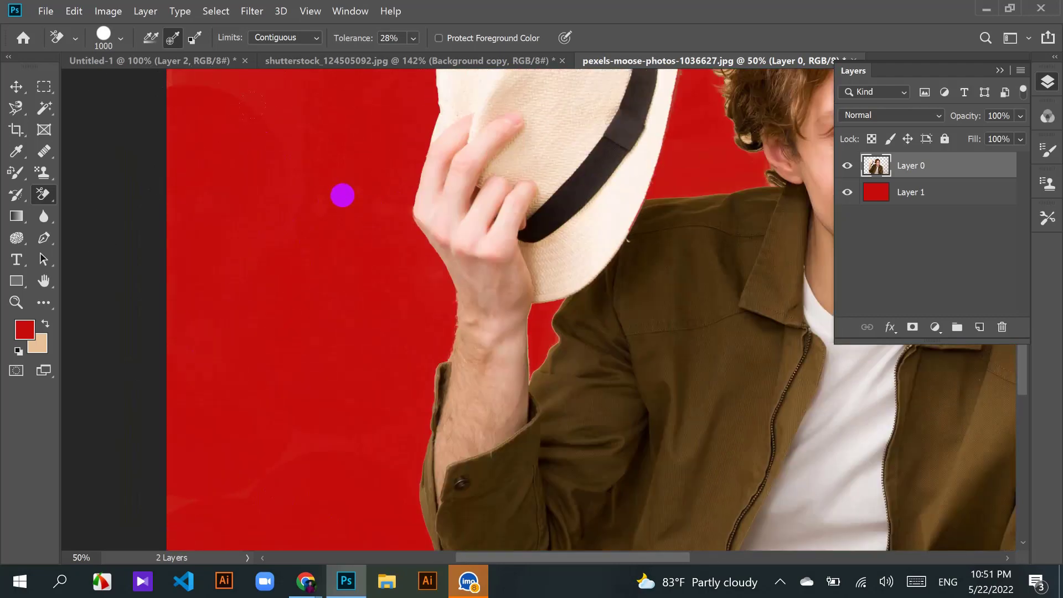
{"action": "scroll", "coordinate": [339, 186], "scroll_direction": "up", "scroll_amount": 5}
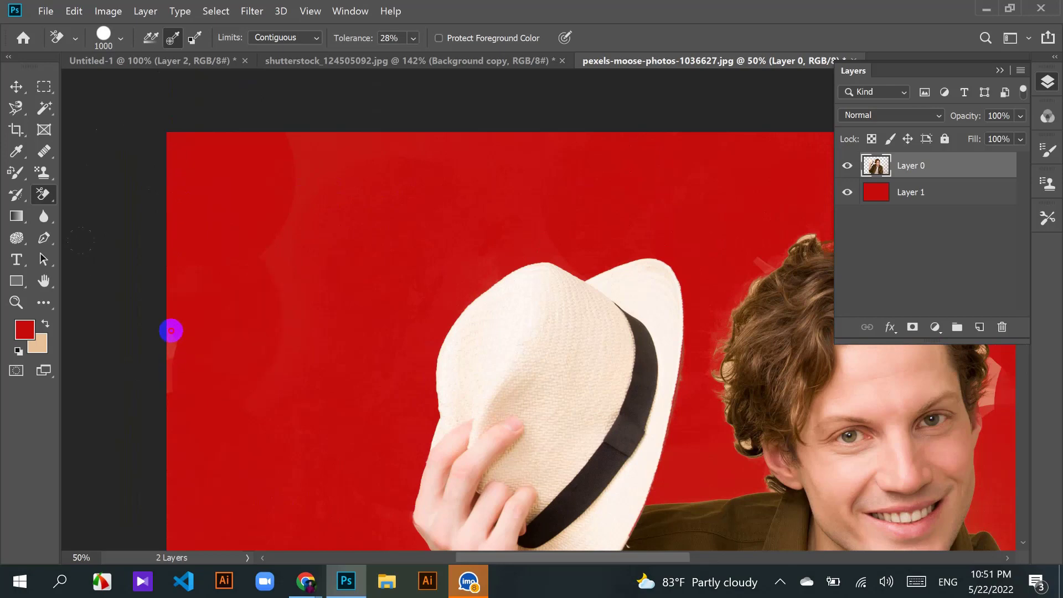
{"action": "scroll", "coordinate": [460, 221], "scroll_direction": "right", "scroll_amount": 4}
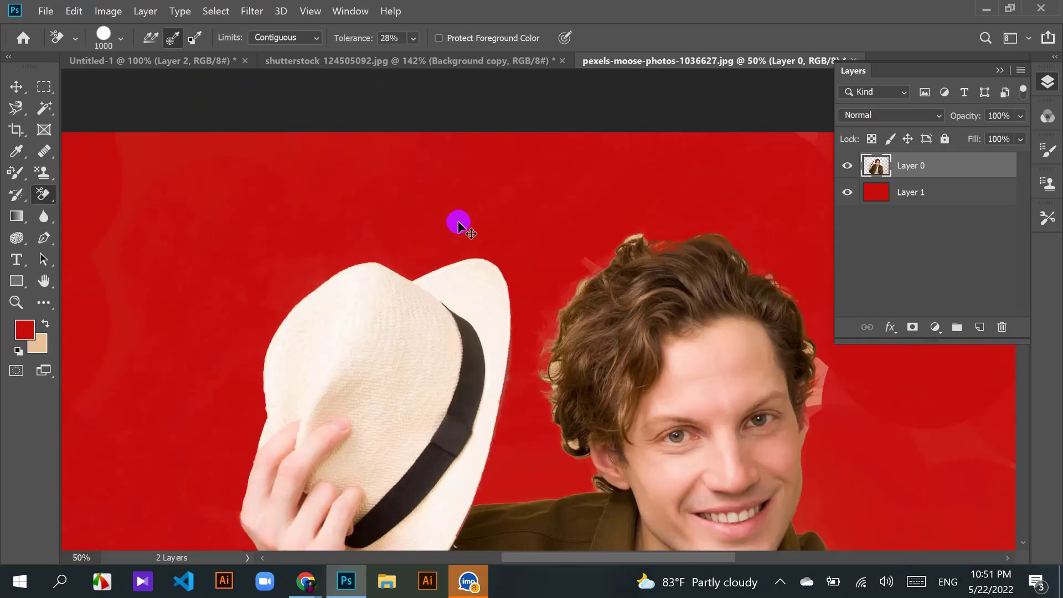
{"action": "scroll", "coordinate": [458, 221], "scroll_direction": "right", "scroll_amount": 2}
{"action": "scroll", "coordinate": [632, 169], "scroll_direction": "right", "scroll_amount": 6}
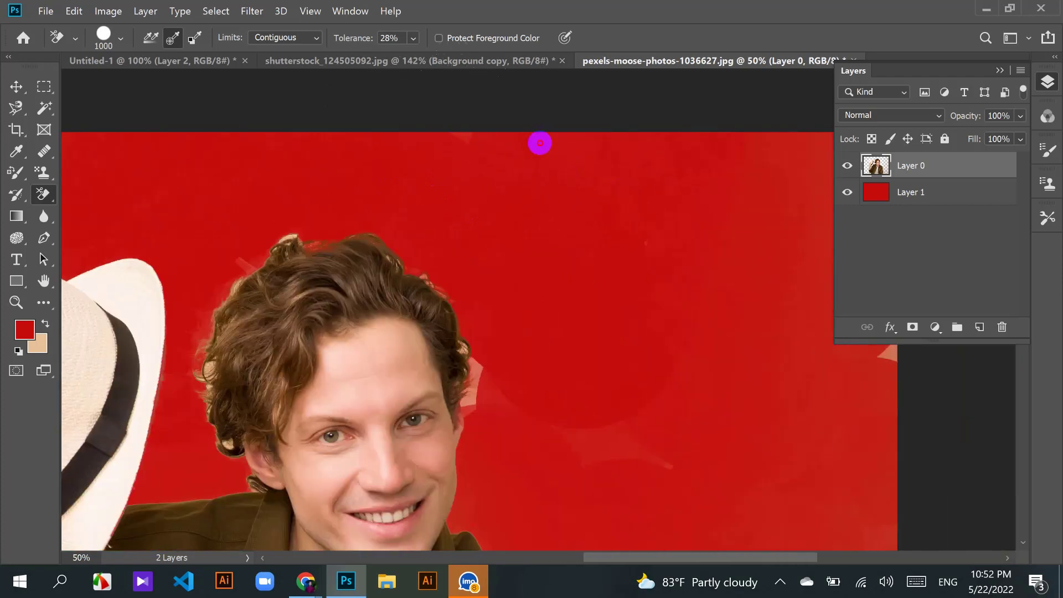
{"action": "scroll", "coordinate": [612, 171], "scroll_direction": "right", "scroll_amount": 4}
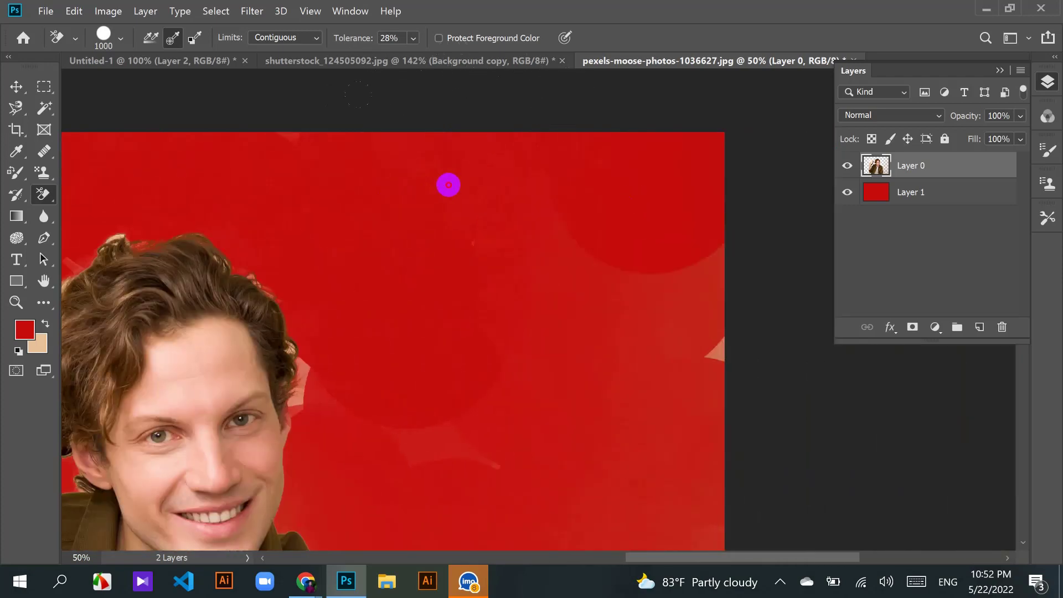
Step: Erase the pale backdrop patch beside the man's hair and ear and the faint haze around it
{"action": "scroll", "coordinate": [717, 351], "scroll_direction": "down", "scroll_amount": 2}
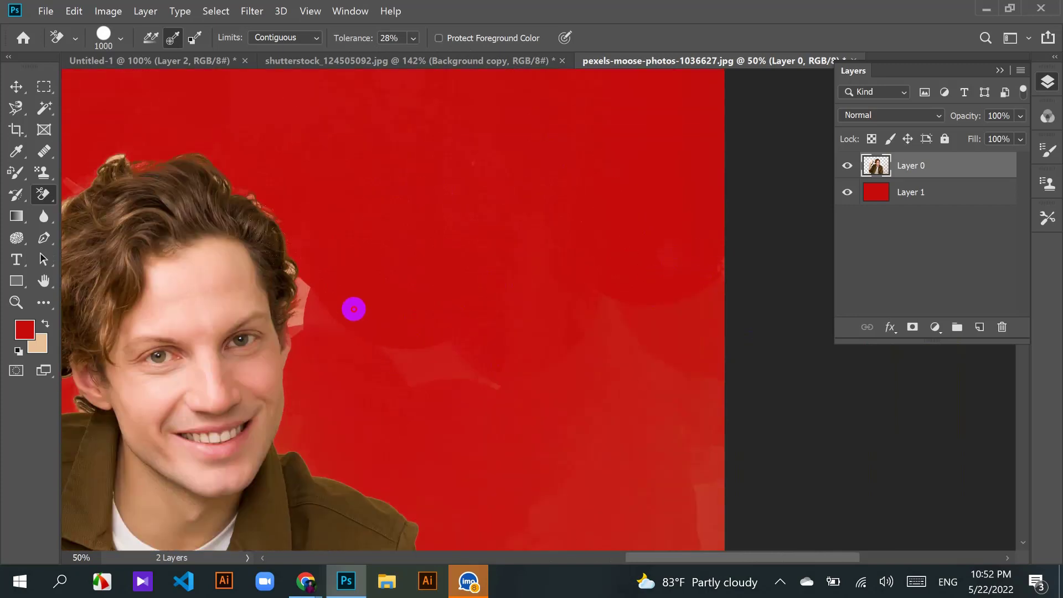
{"action": "left_click", "coordinate": [297, 288]}
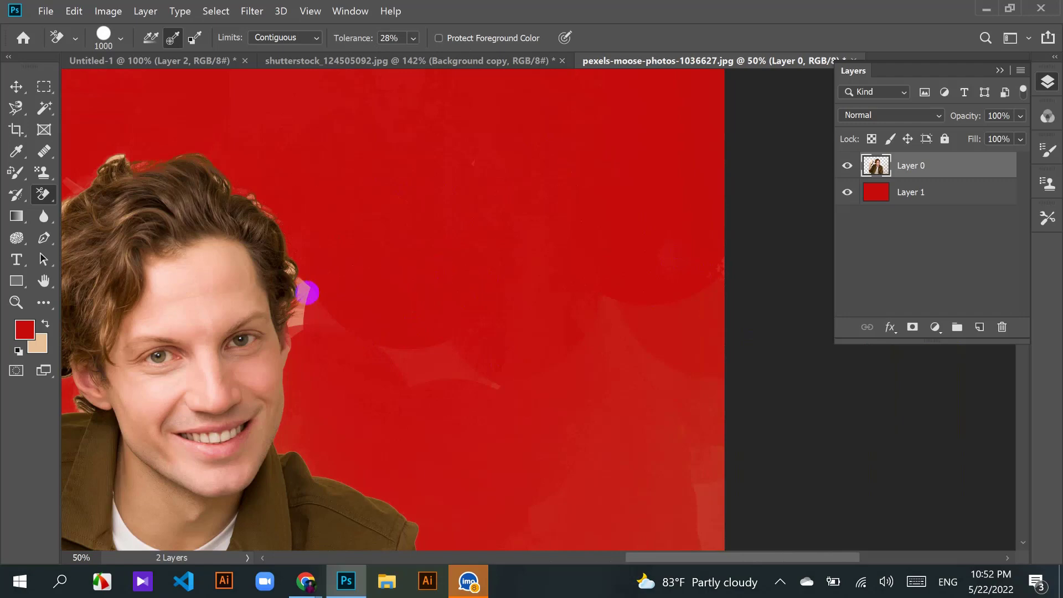
{"action": "scroll", "coordinate": [494, 268], "scroll_direction": "down", "scroll_amount": 2}
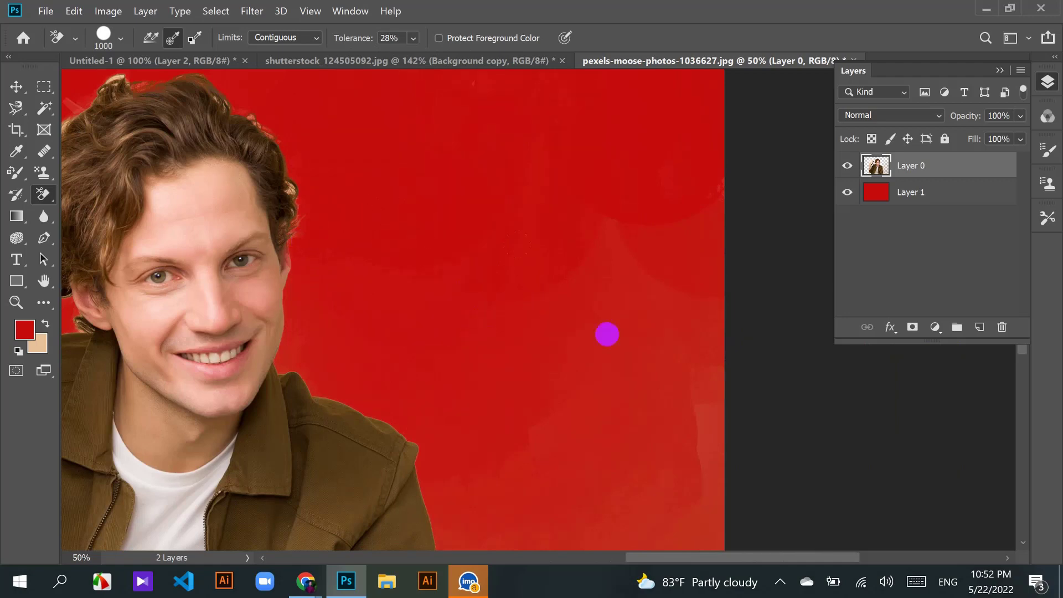
Step: Erase the leftover backdrop beside the man's shoulder and jacket sleeve, down to the image's lower edge
{"action": "scroll", "coordinate": [666, 325], "scroll_direction": "down", "scroll_amount": 2}
{"action": "mouse_move", "coordinate": [608, 257]}
{"action": "left_mouse_down"}
{"action": "mouse_move", "coordinate": [577, 365]}
{"action": "mouse_move", "coordinate": [696, 456]}
{"action": "mouse_move", "coordinate": [688, 406]}
{"action": "left_mouse_up"}
{"action": "scroll", "coordinate": [686, 388], "scroll_direction": "down", "scroll_amount": 4}
{"action": "scroll", "coordinate": [678, 352], "scroll_direction": "down", "scroll_amount": 2}
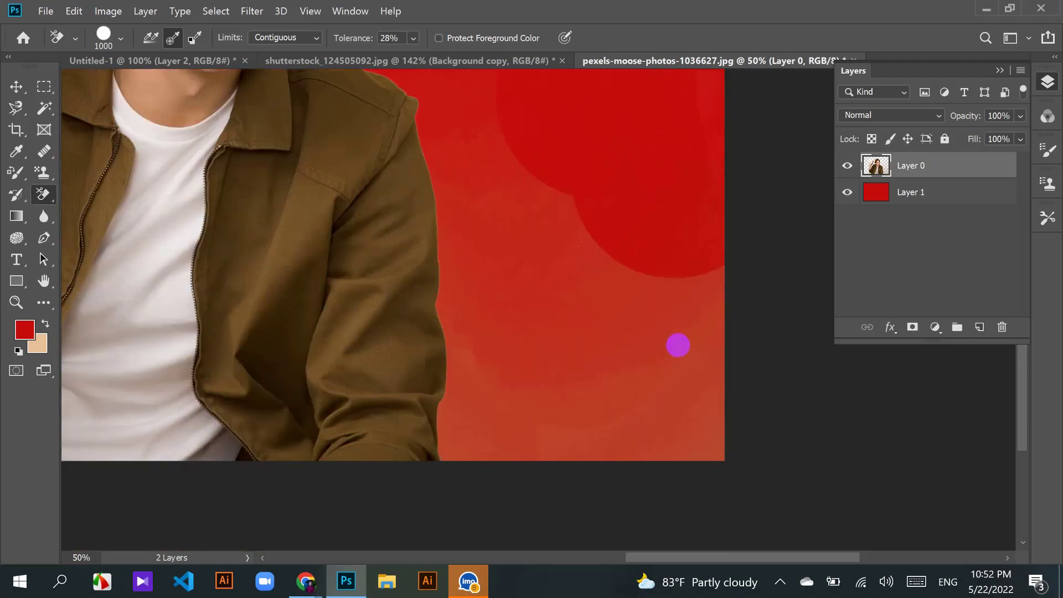
{"action": "mouse_move", "coordinate": [676, 347]}
{"action": "left_mouse_down"}
{"action": "mouse_move", "coordinate": [669, 395]}
{"action": "mouse_move", "coordinate": [671, 333]}
{"action": "mouse_move", "coordinate": [683, 434]}
{"action": "left_mouse_up"}
{"action": "mouse_move", "coordinate": [555, 247]}
{"action": "left_mouse_down"}
{"action": "mouse_move", "coordinate": [504, 370]}
{"action": "mouse_move", "coordinate": [507, 442]}
{"action": "mouse_move", "coordinate": [495, 468]}
{"action": "mouse_move", "coordinate": [471, 447]}
{"action": "mouse_move", "coordinate": [454, 455]}
{"action": "mouse_move", "coordinate": [457, 466]}
{"action": "mouse_move", "coordinate": [522, 478]}
{"action": "mouse_move", "coordinate": [576, 458]}
{"action": "left_mouse_up"}
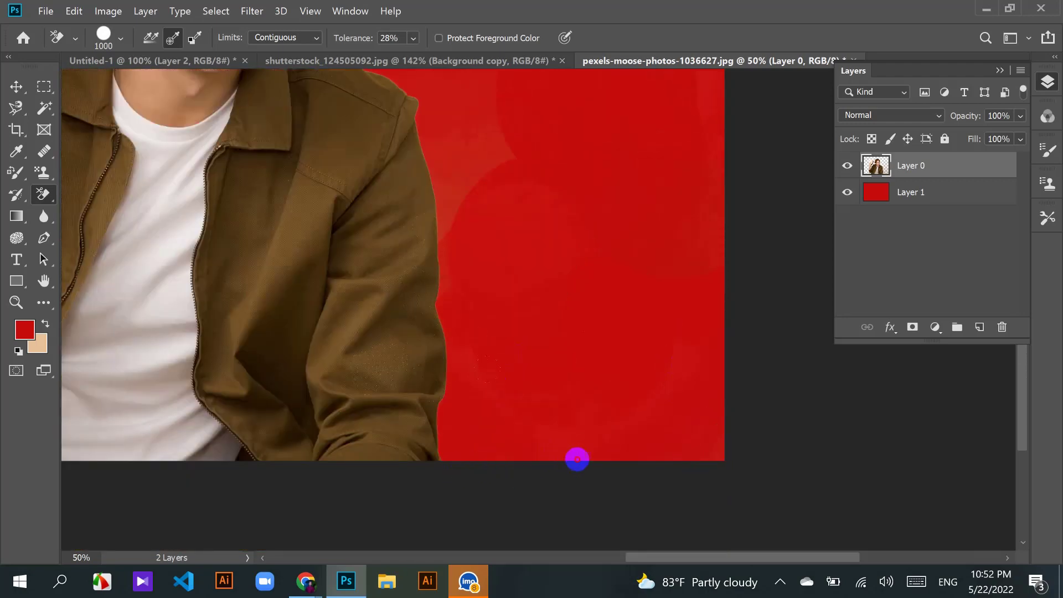
{"action": "scroll", "coordinate": [537, 249], "scroll_direction": "up", "scroll_amount": 5}
{"action": "mouse_move", "coordinate": [473, 315]}
{"action": "left_mouse_down"}
{"action": "mouse_move", "coordinate": [458, 414]}
{"action": "mouse_move", "coordinate": [465, 460]}
{"action": "left_mouse_up"}
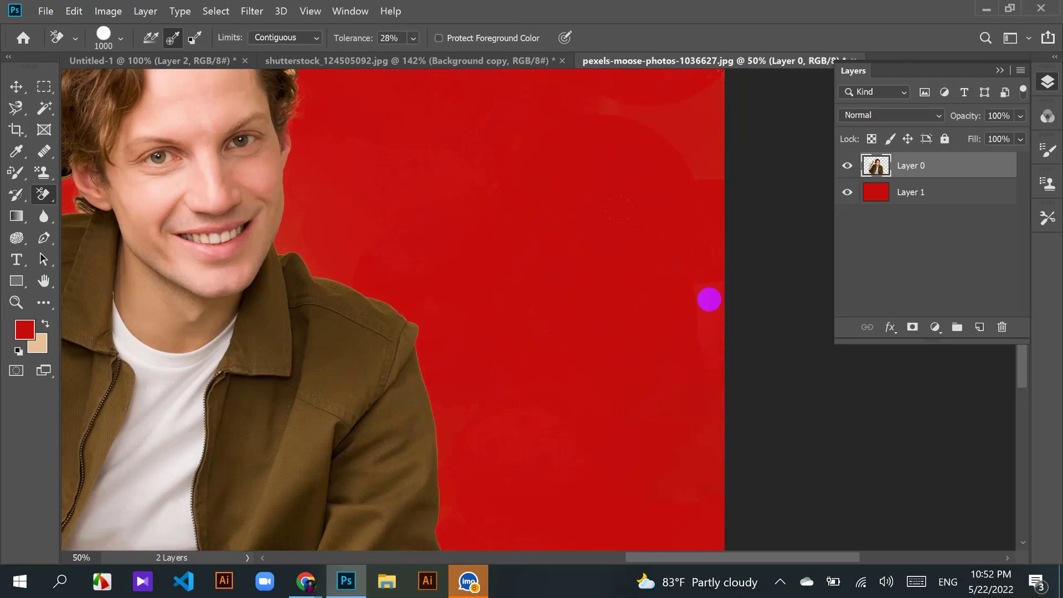
Step: Review the whole cutout against the red layer and dismiss the Google Chrome presenting notification
{"action": "scroll", "coordinate": [581, 287], "scroll_direction": "left", "scroll_amount": 4}
{"action": "scroll", "coordinate": [582, 283], "scroll_direction": "up", "scroll_amount": 5}
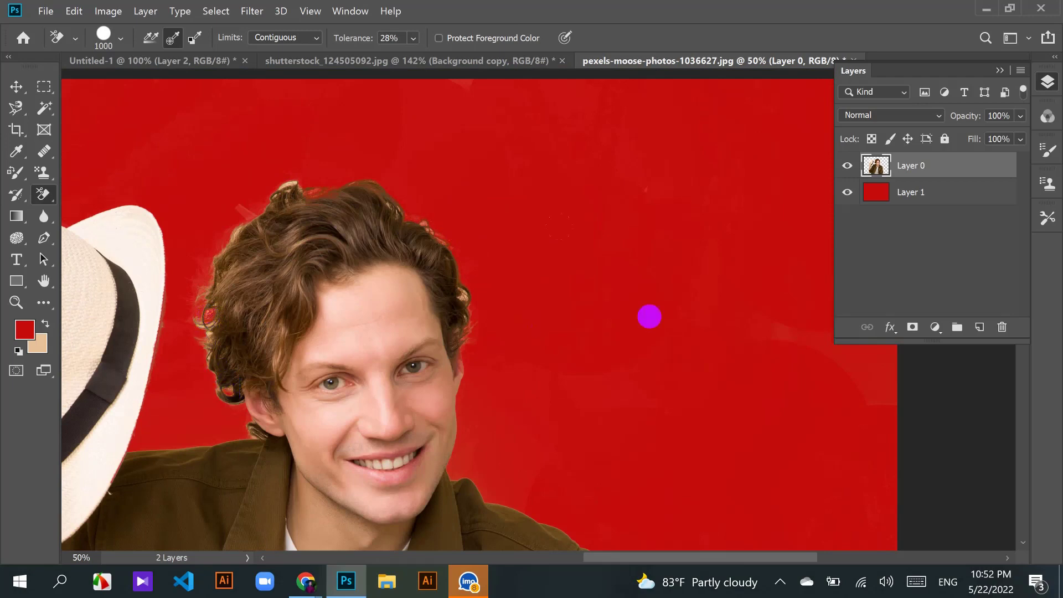
{"action": "key", "text": "ctrl+minus"}
{"action": "key", "text": "ctrl+minus"}
{"action": "key", "text": "ctrl+minus"}
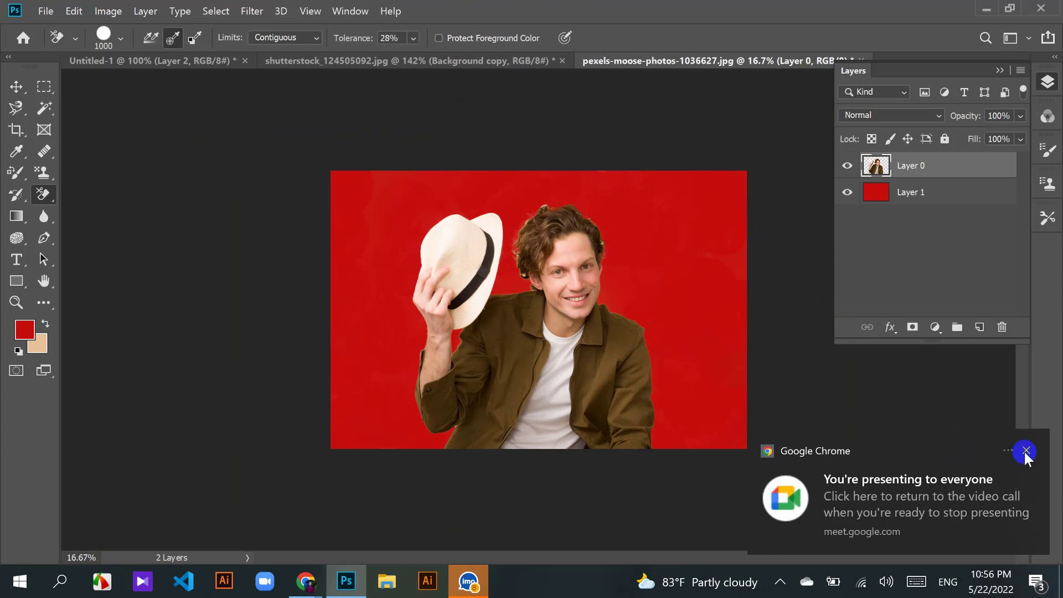
{"action": "left_click", "coordinate": [1026, 450]}
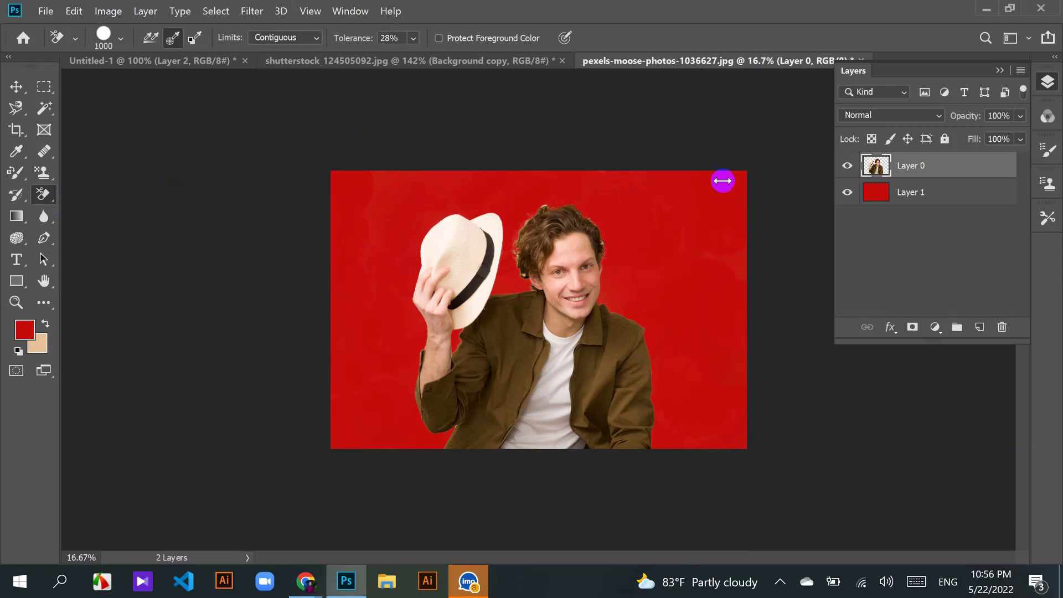
Step: Inspect the cutout's leftover backdrop around the man's ear and hair curls up close, and review the whole image
{"action": "left_click", "coordinate": [47, 12]}
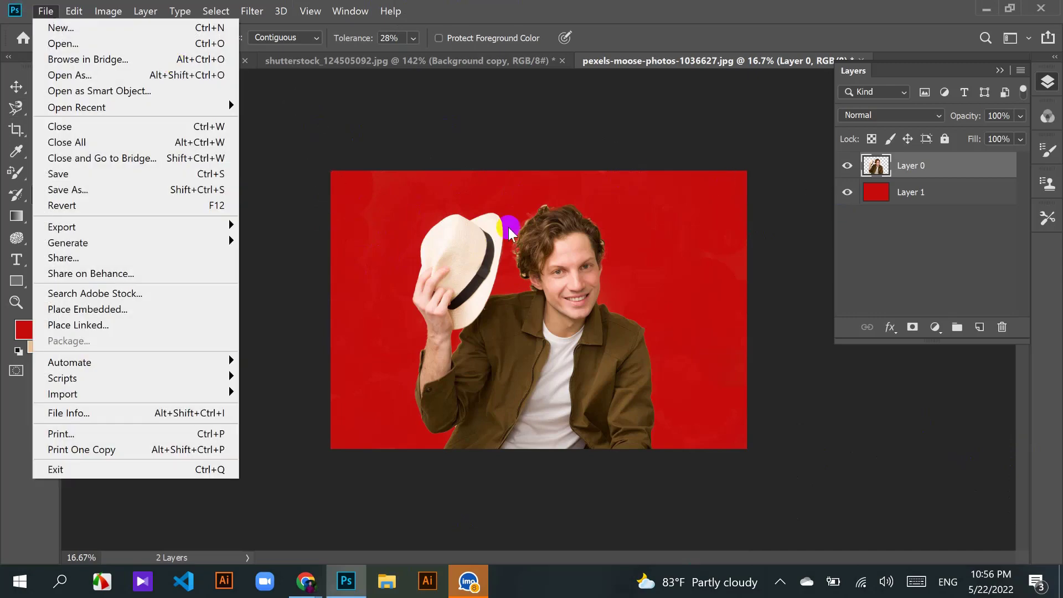
{"action": "left_click", "coordinate": [554, 186]}
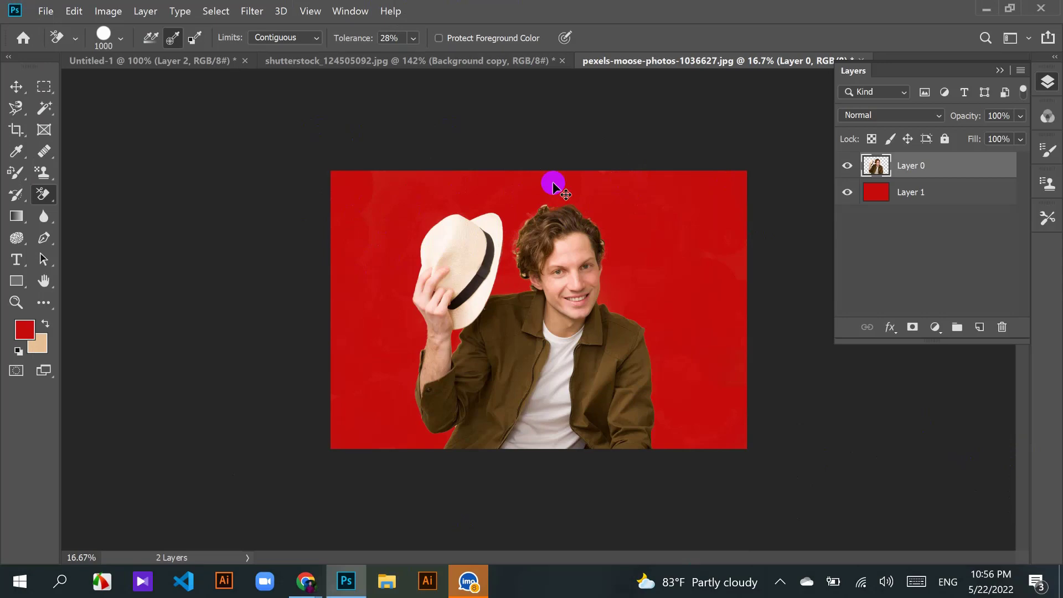
{"action": "scroll", "coordinate": [552, 182], "scroll_direction": "up", "scroll_amount": 6}
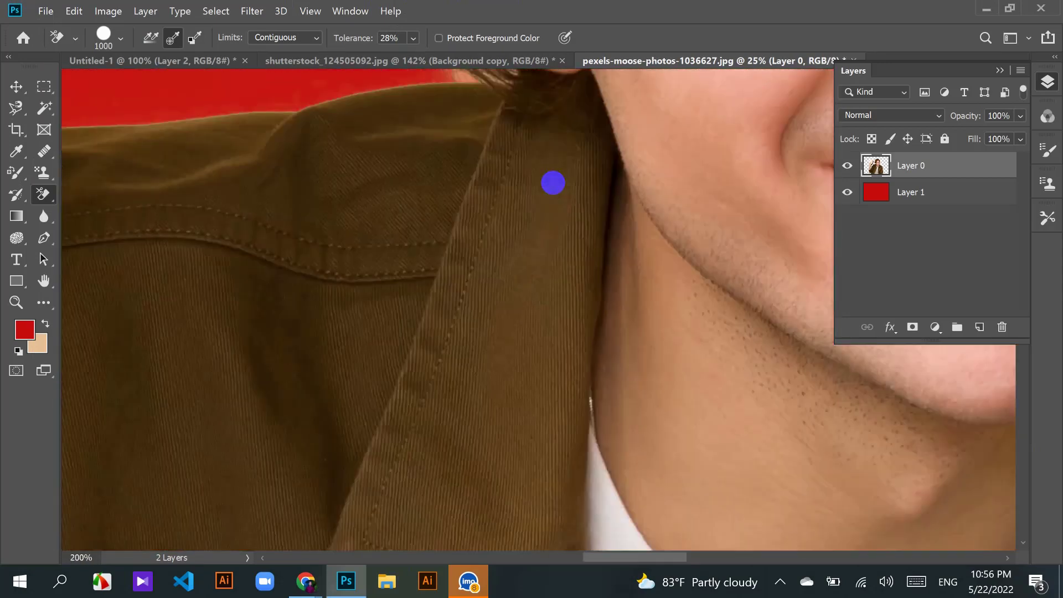
{"action": "scroll", "coordinate": [552, 182], "scroll_direction": "up", "scroll_amount": 3}
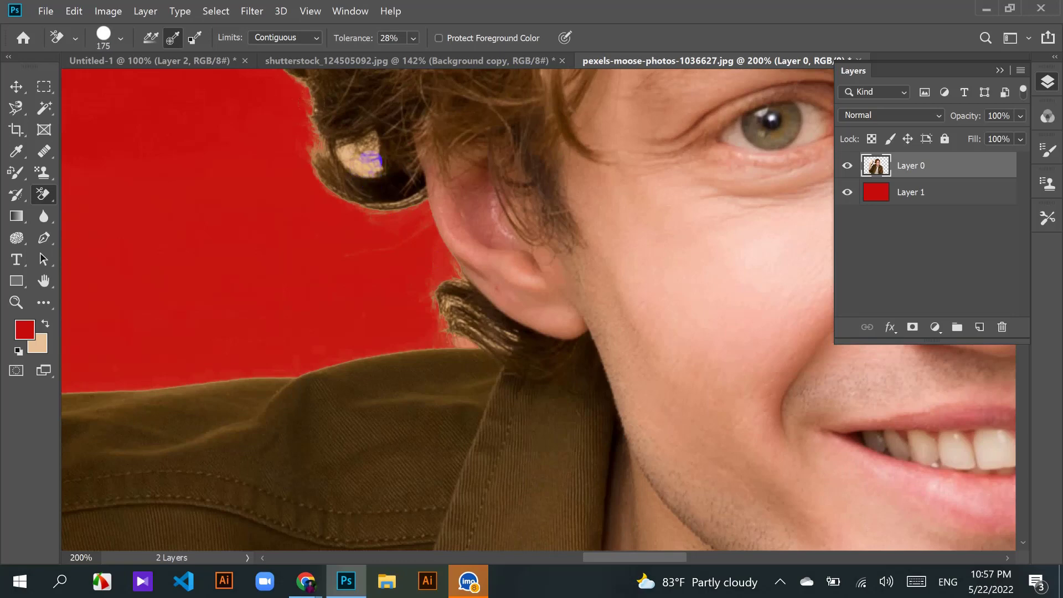
{"action": "left_click_drag", "start_coordinate": [438, 269], "coordinate": [467, 344]}
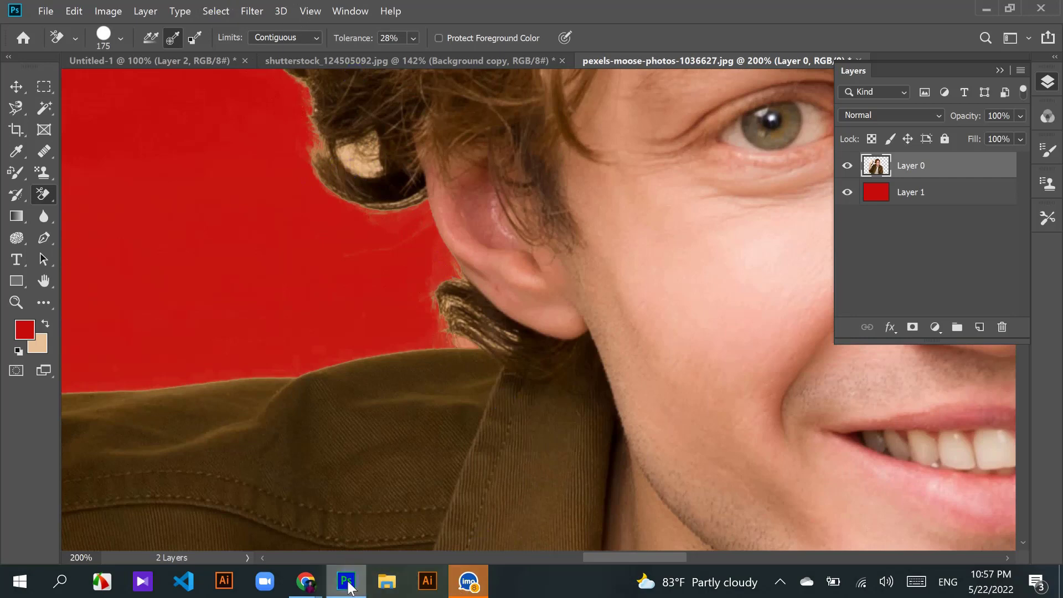
{"action": "key", "text": "ctrl+minus"}
{"action": "key", "text": "ctrl+minus"}
{"action": "key", "text": "ctrl+minus"}
{"action": "key", "text": "ctrl+minus"}
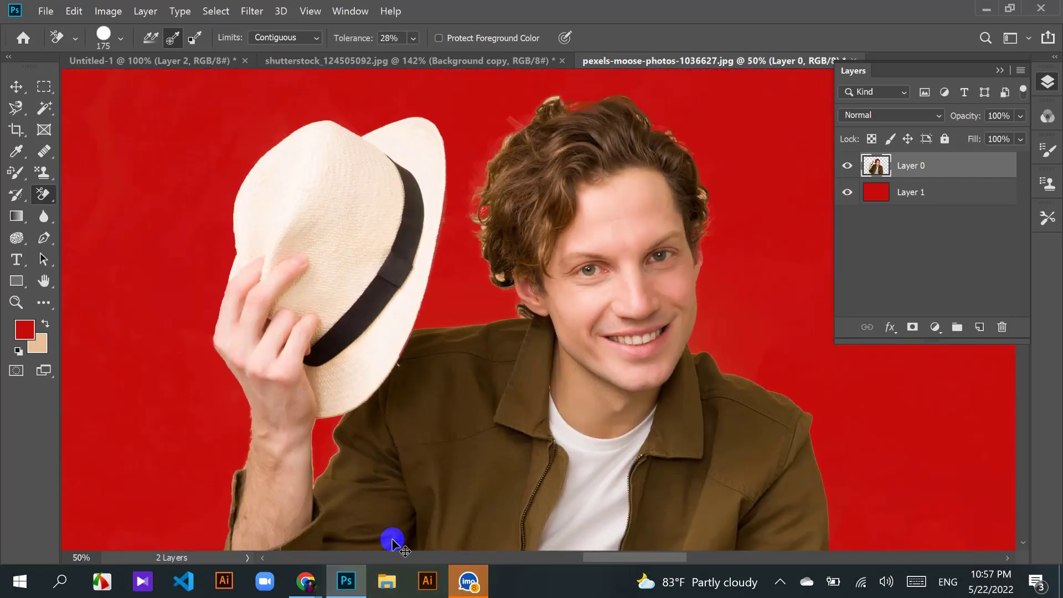
{"action": "key", "text": "ctrl+minus"}
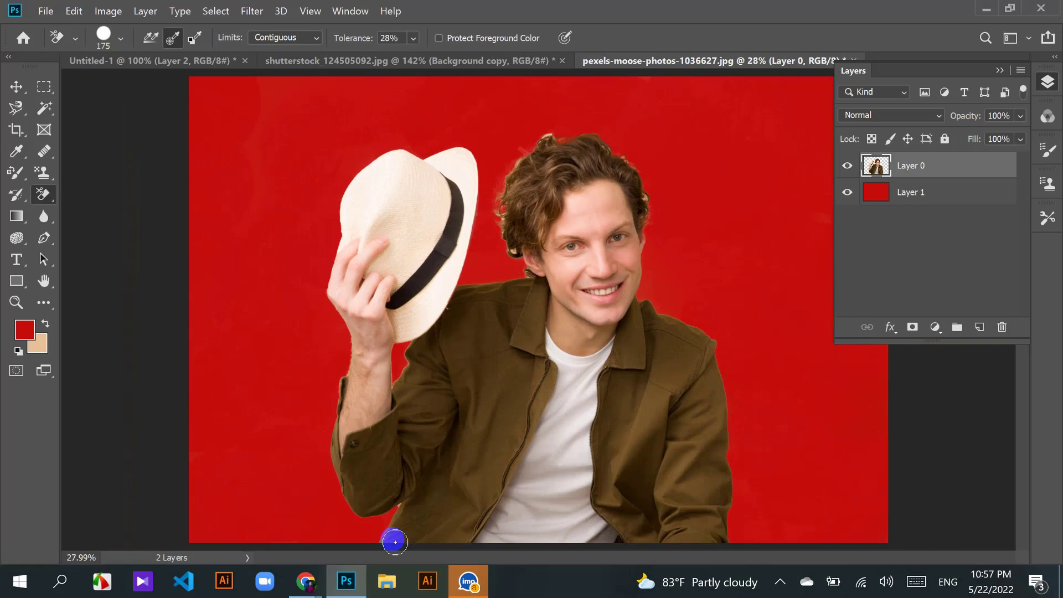
Step: Open the curly-haired woman's portrait from the hair marking folder in the Desktop's Images File folder and dock it with the other documents
{"action": "left_click", "coordinate": [999, 70]}
{"action": "left_click", "coordinate": [46, 11]}
{"action": "left_click", "coordinate": [65, 44]}
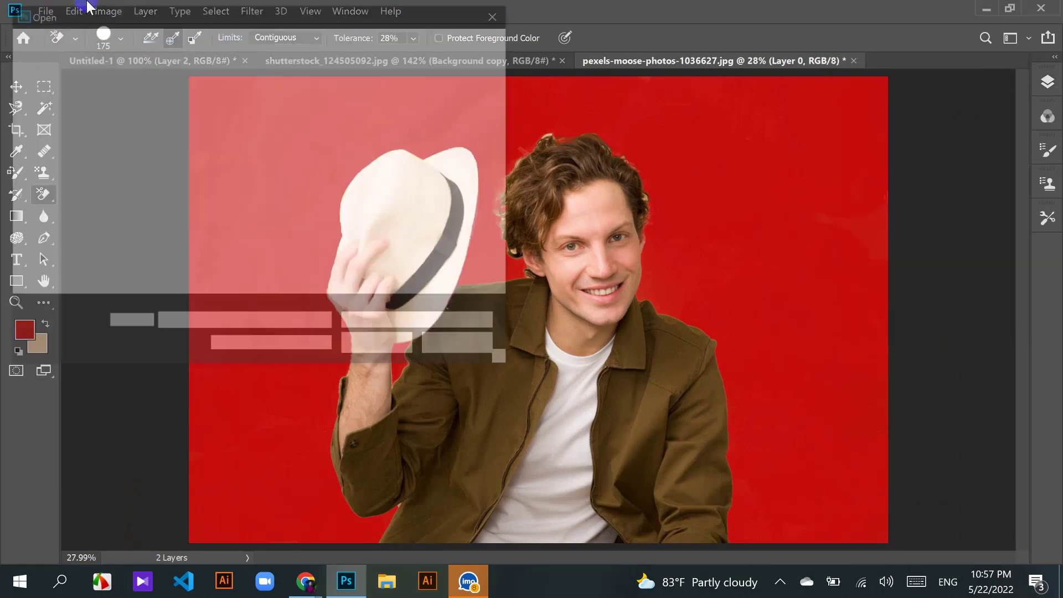
{"action": "key", "text": "alt+Up"}
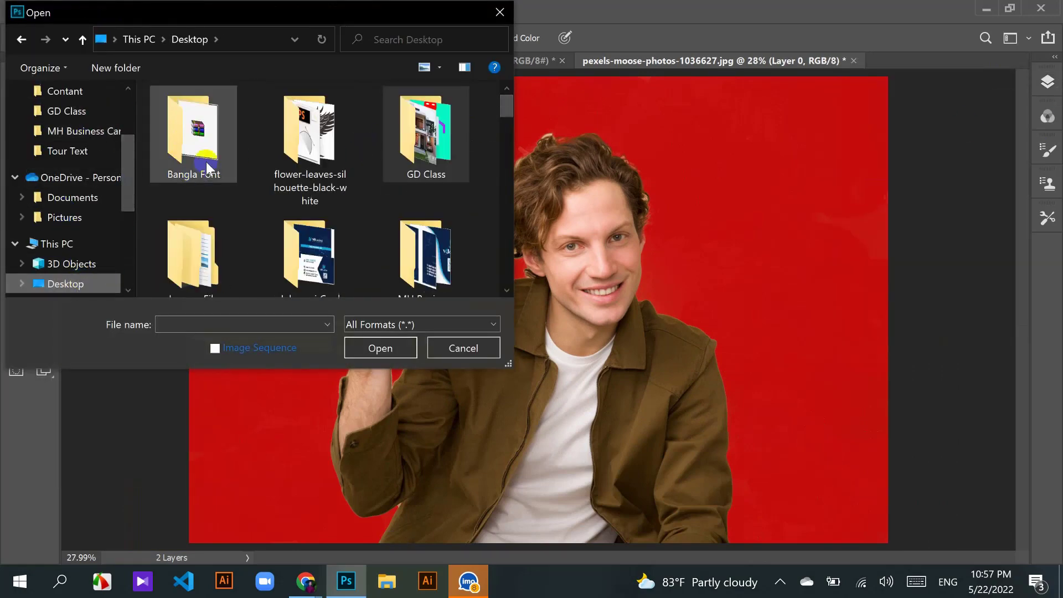
{"action": "scroll", "coordinate": [206, 166], "scroll_direction": "down", "scroll_amount": 3}
{"action": "scroll", "coordinate": [188, 173], "scroll_direction": "up", "scroll_amount": 2}
{"action": "double_click", "coordinate": [188, 173]}
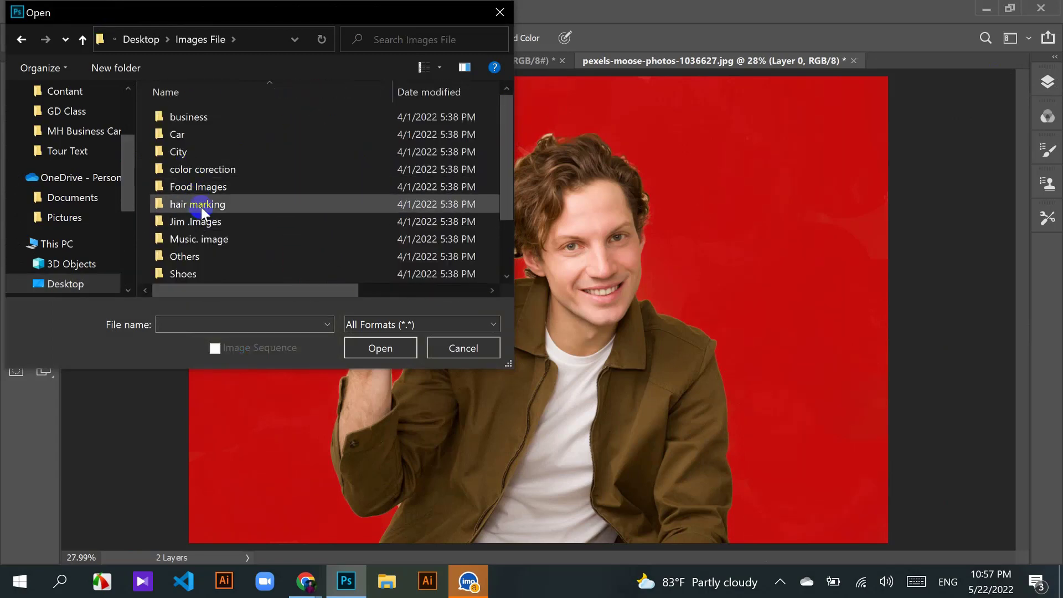
{"action": "double_click", "coordinate": [247, 207]}
{"action": "left_click_drag", "start_coordinate": [502, 106], "coordinate": [510, 141]}
{"action": "double_click", "coordinate": [192, 158]}
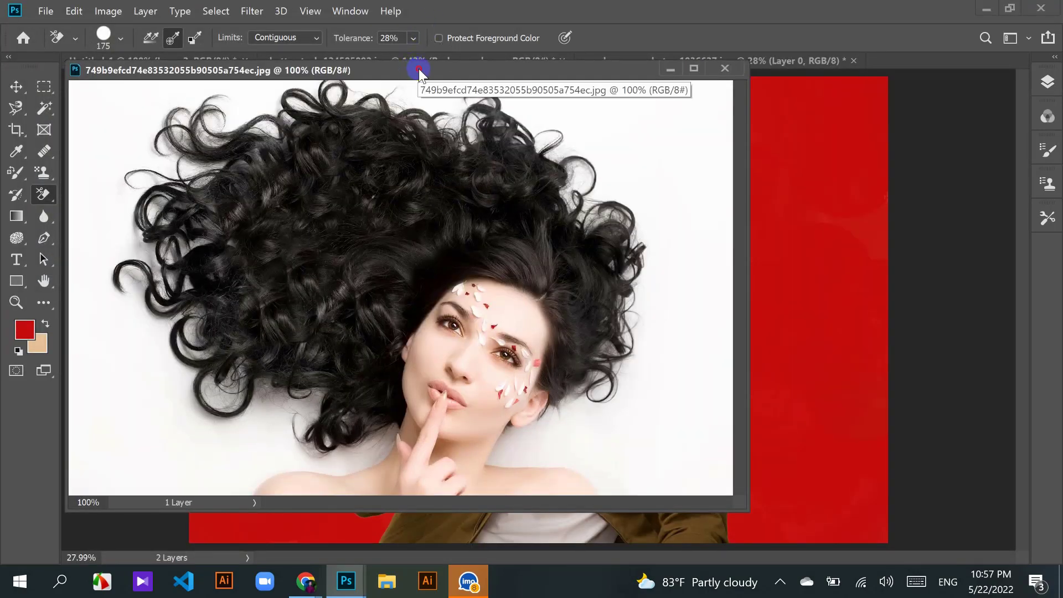
{"action": "left_click_drag", "start_coordinate": [419, 70], "coordinate": [482, 58]}
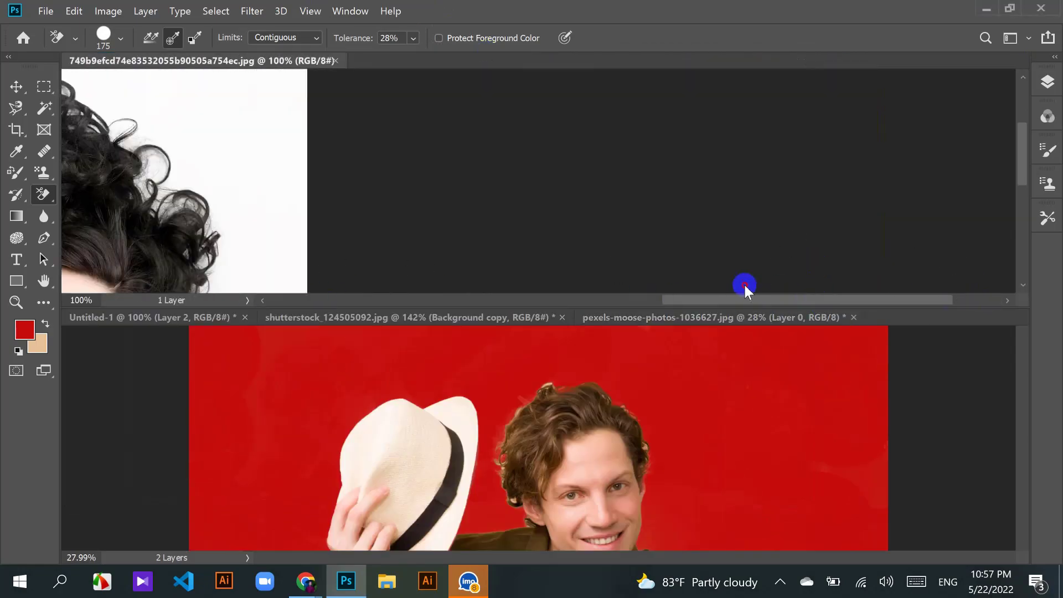
{"action": "left_click_drag", "start_coordinate": [224, 60], "coordinate": [748, 61]}
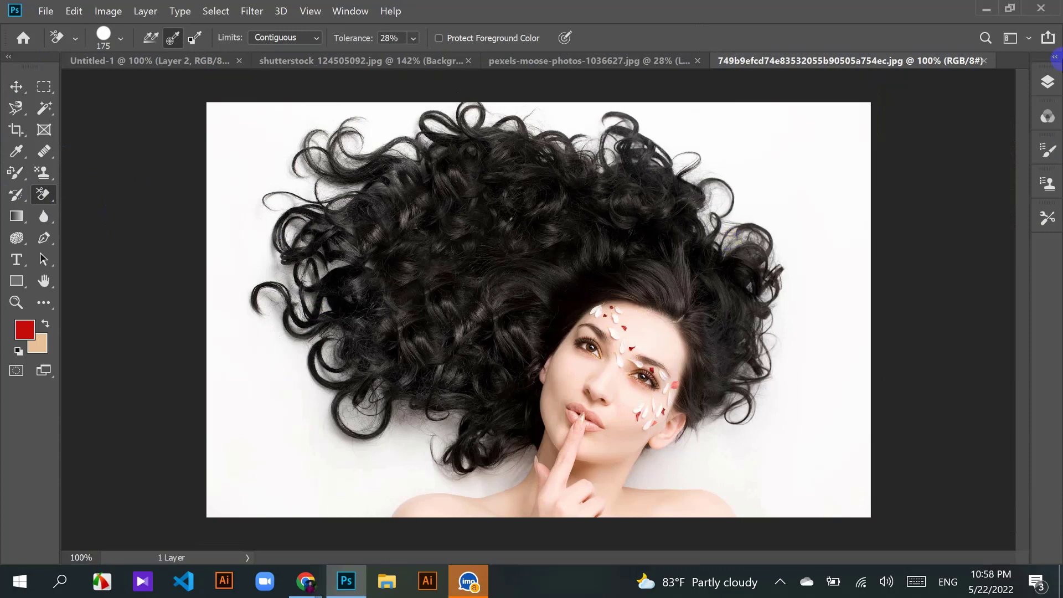
Step: Set the Background Eraser to Continuous sampling and review its Limits options
{"action": "left_click_drag", "start_coordinate": [41, 192], "coordinate": [165, 210]}
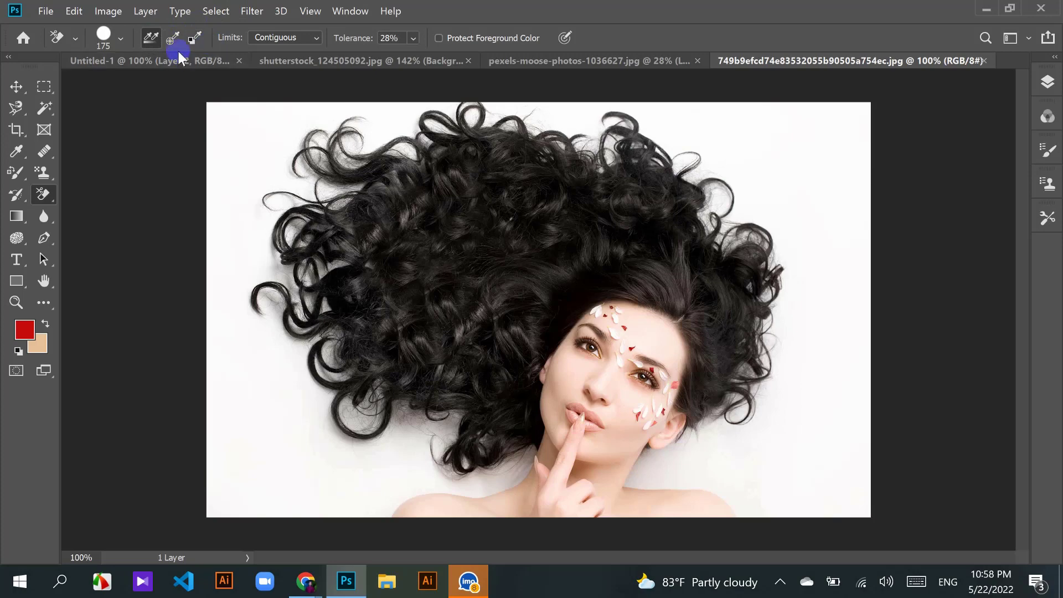
{"action": "left_click", "coordinate": [315, 37]}
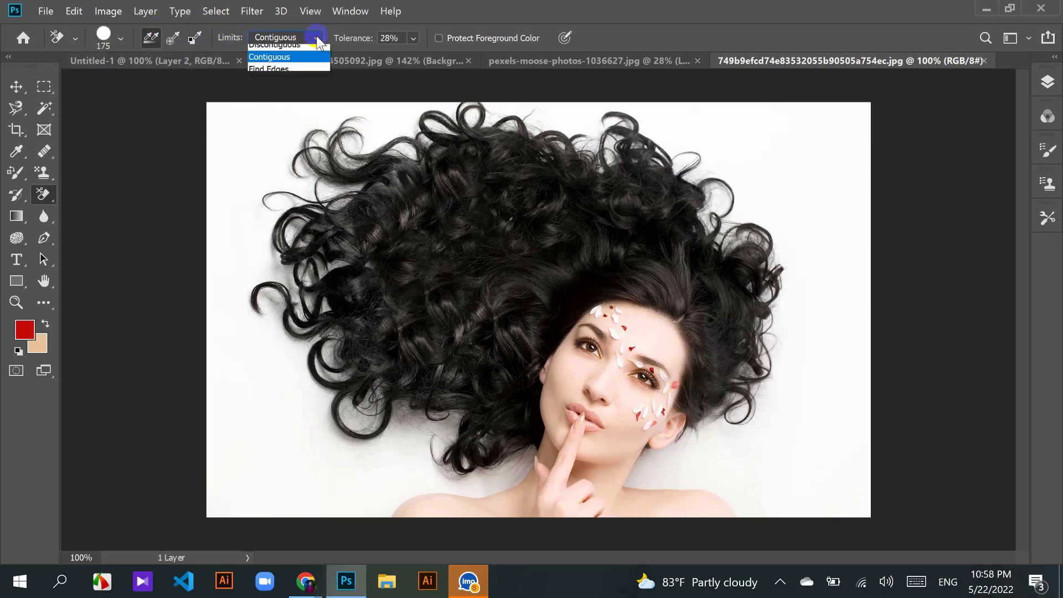
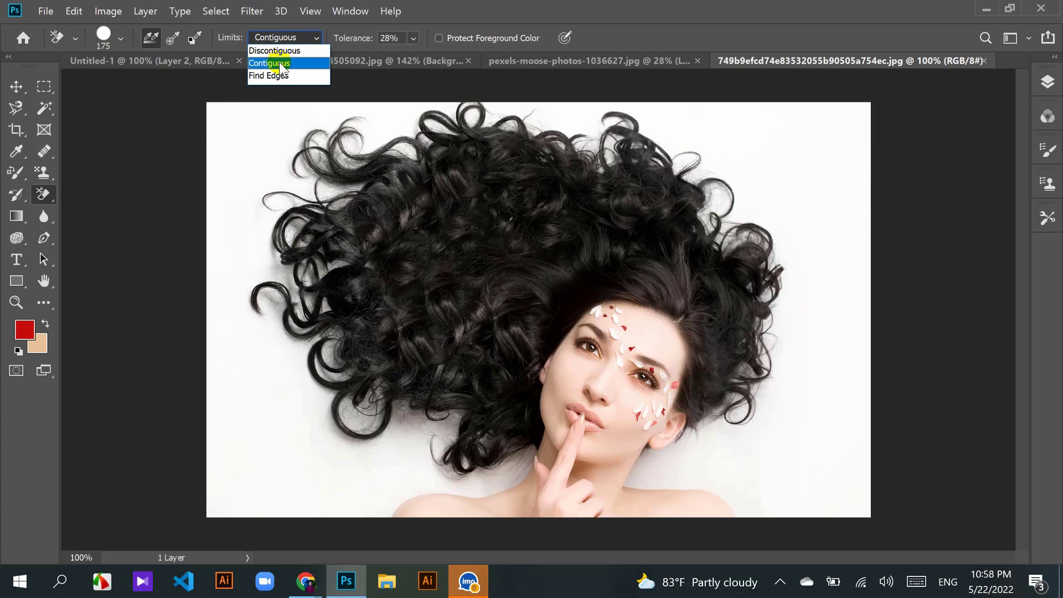
{"action": "left_click", "coordinate": [549, 57]}
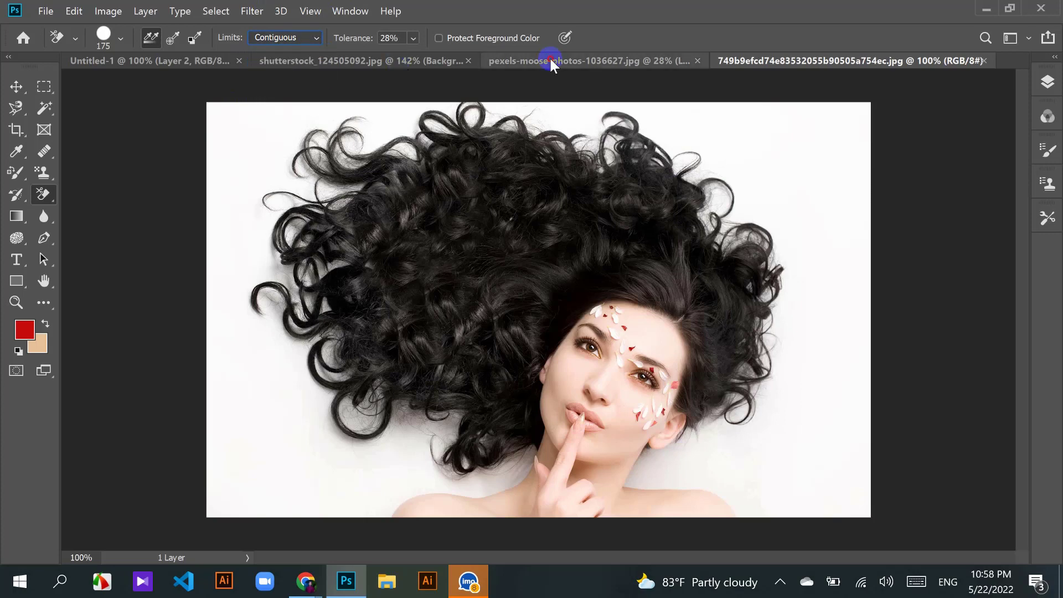
Step: Return to the pexels-moose-photos-1036627.jpg document with the man's cutout
{"action": "left_click", "coordinate": [384, 59]}
{"action": "left_click", "coordinate": [912, 54]}
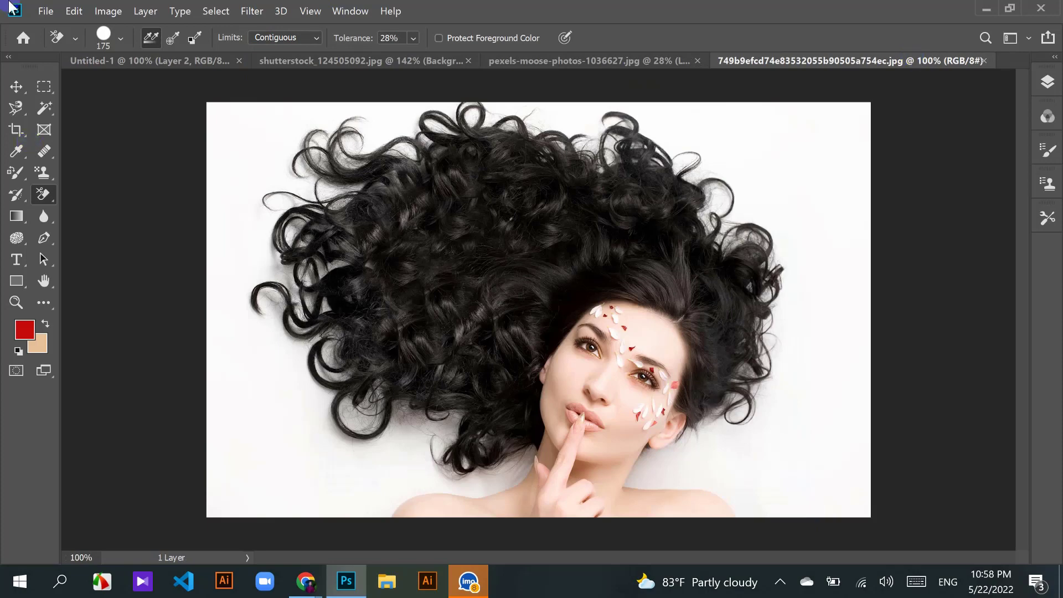
{"action": "left_click", "coordinate": [45, 11]}
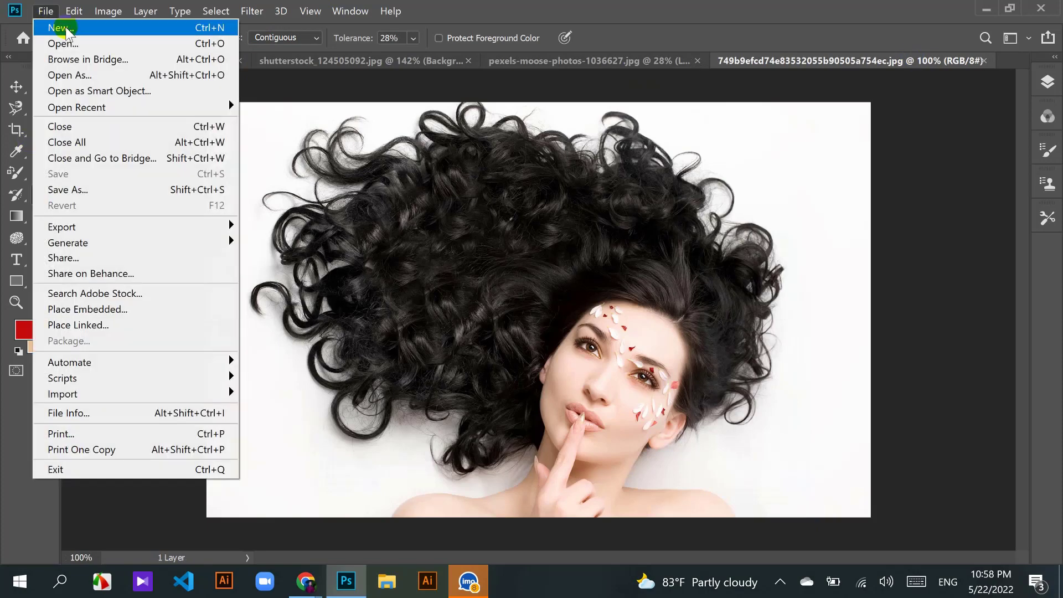
{"action": "left_click", "coordinate": [829, 58]}
{"action": "left_click", "coordinate": [620, 57]}
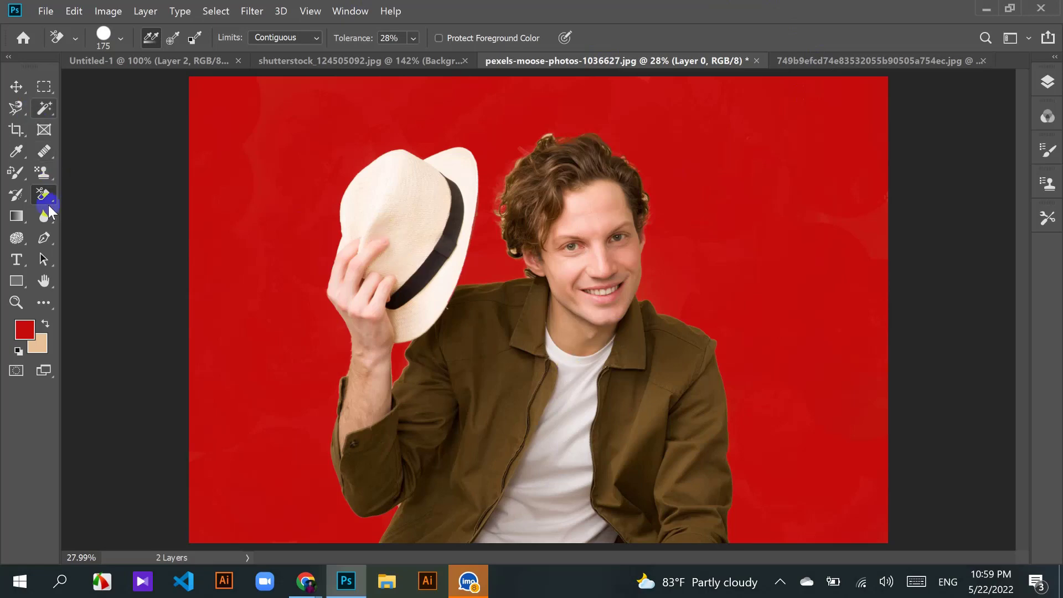
Step: Set the Background Eraser to Once sampling and enlarge its brush to 3600
{"action": "left_click", "coordinate": [195, 39]}
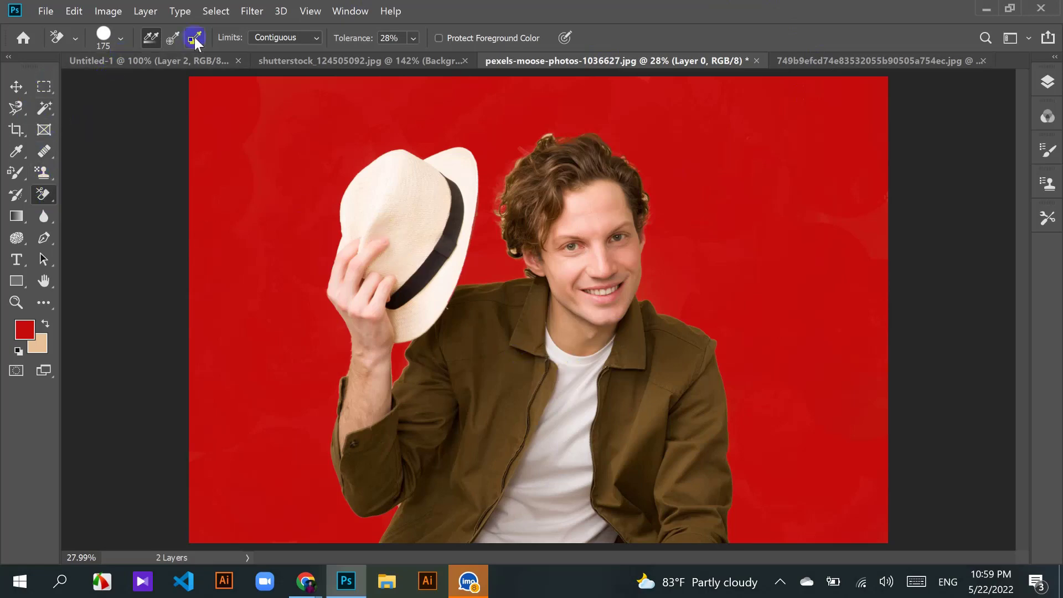
{"action": "key", "text": "bracketright"}
{"action": "key", "text": "bracketright"}
{"action": "key", "text": "bracketright"}
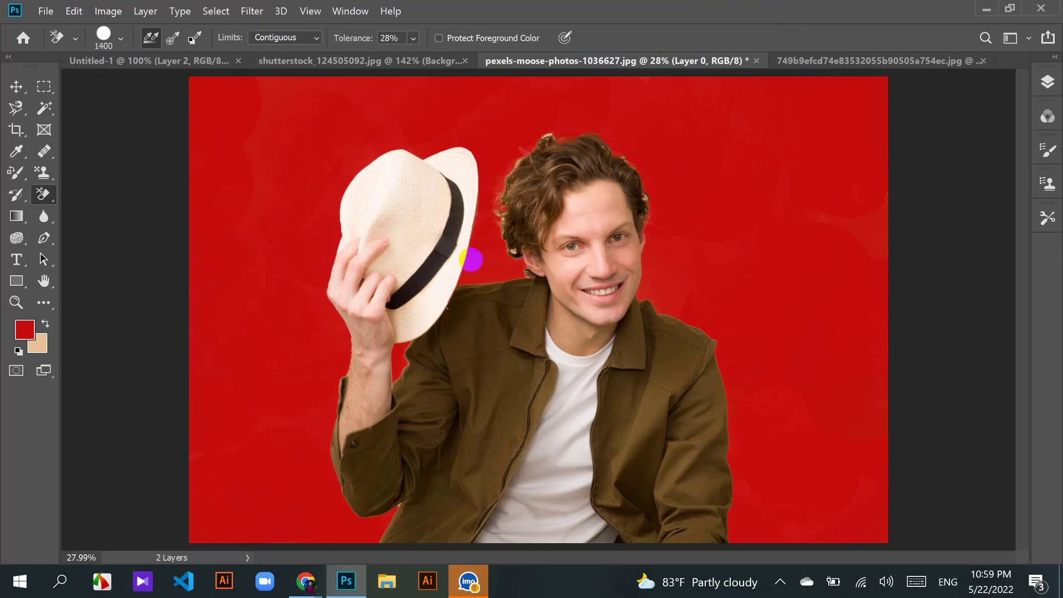
{"action": "key", "text": "bracketright"}
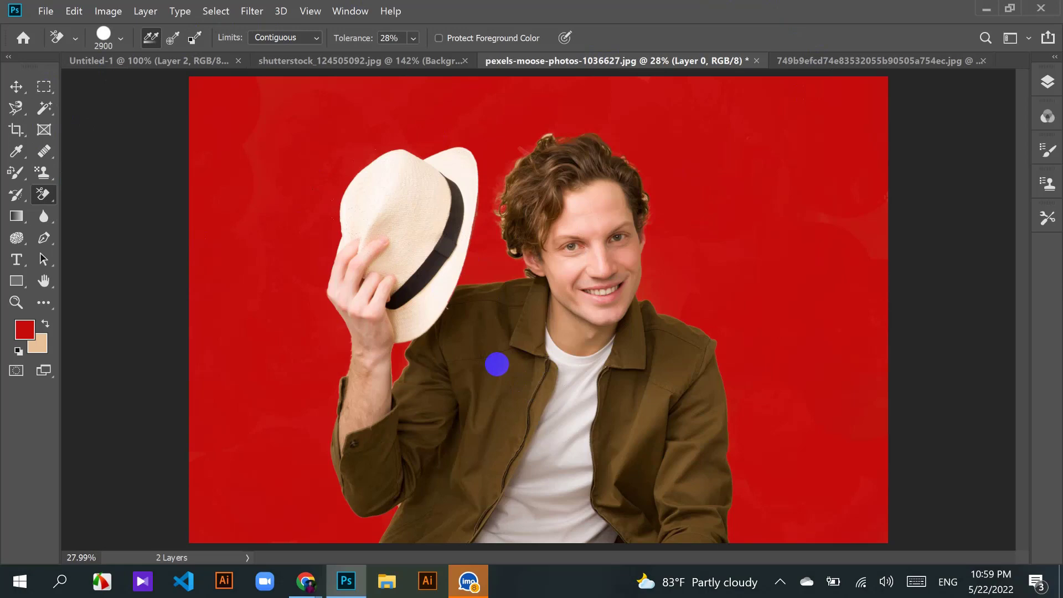
{"action": "left_click", "coordinate": [173, 38]}
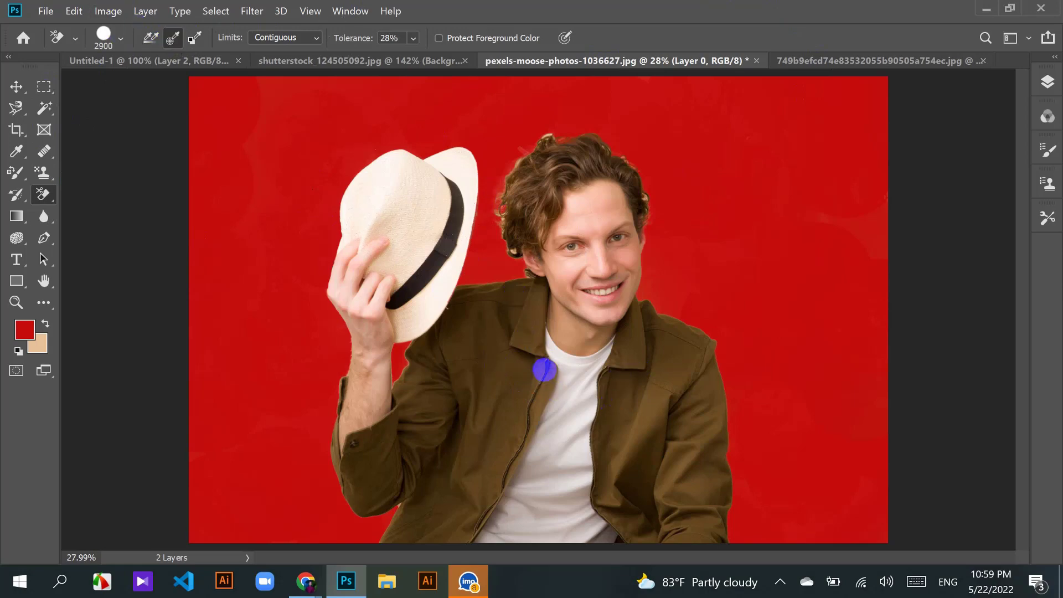
{"action": "key", "text": "bracketright"}
{"action": "key", "text": "bracketright"}
{"action": "key", "text": "bracketright"}
{"action": "key", "text": "bracketright"}
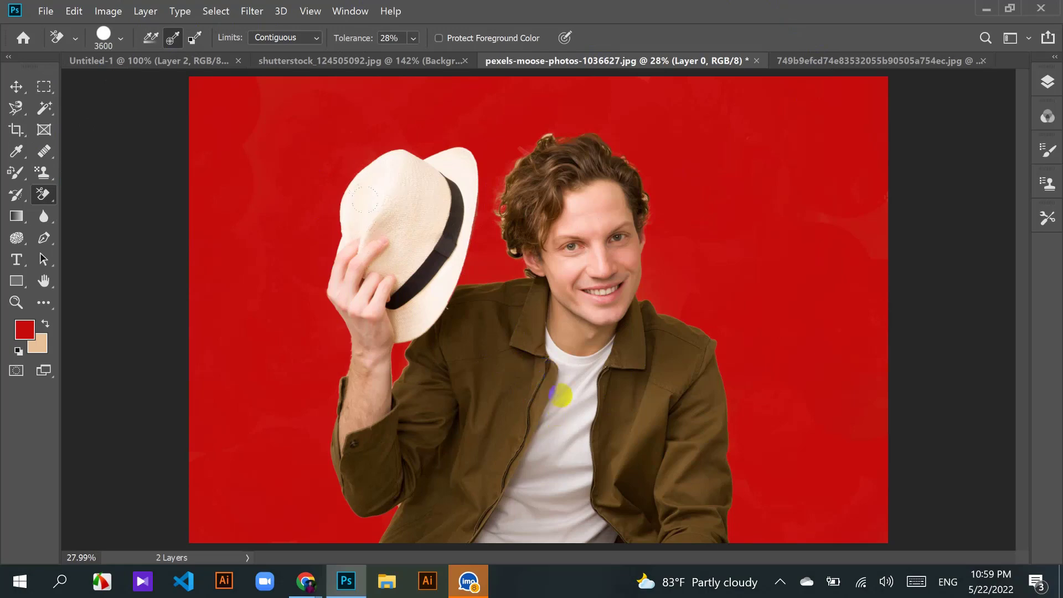
Step: Try erasing the man's white T-shirt with Contiguous limits, and undo the erasing
{"action": "mouse_move", "coordinate": [561, 408]}
{"action": "left_mouse_down"}
{"action": "mouse_move", "coordinate": [558, 420]}
{"action": "mouse_move", "coordinate": [559, 393]}
{"action": "mouse_move", "coordinate": [560, 420]}
{"action": "mouse_move", "coordinate": [541, 403]}
{"action": "mouse_move", "coordinate": [565, 413]}
{"action": "left_mouse_up"}
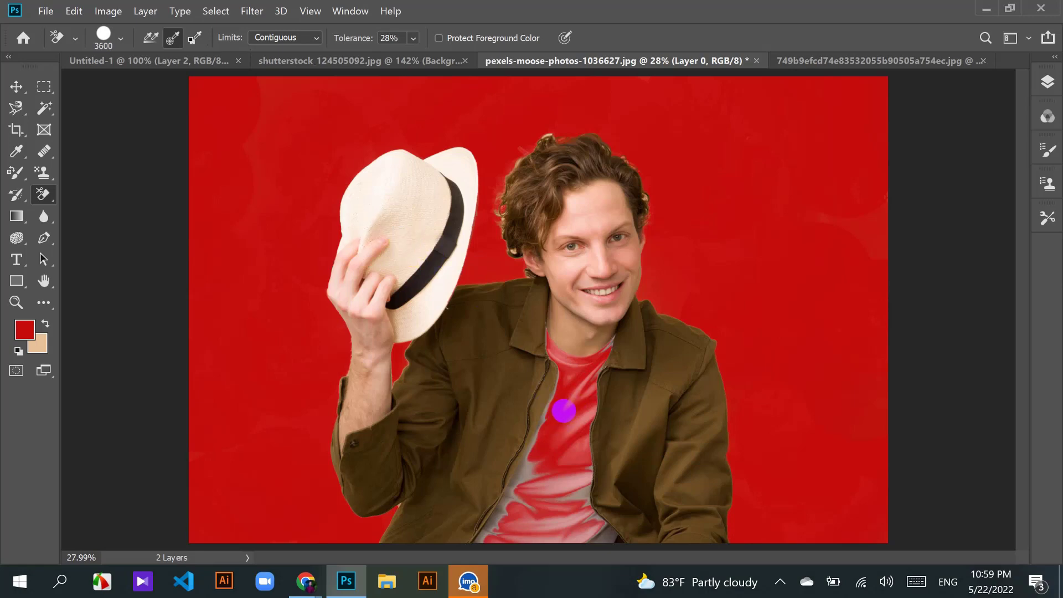
{"action": "left_click_drag", "start_coordinate": [569, 415], "coordinate": [569, 415]}
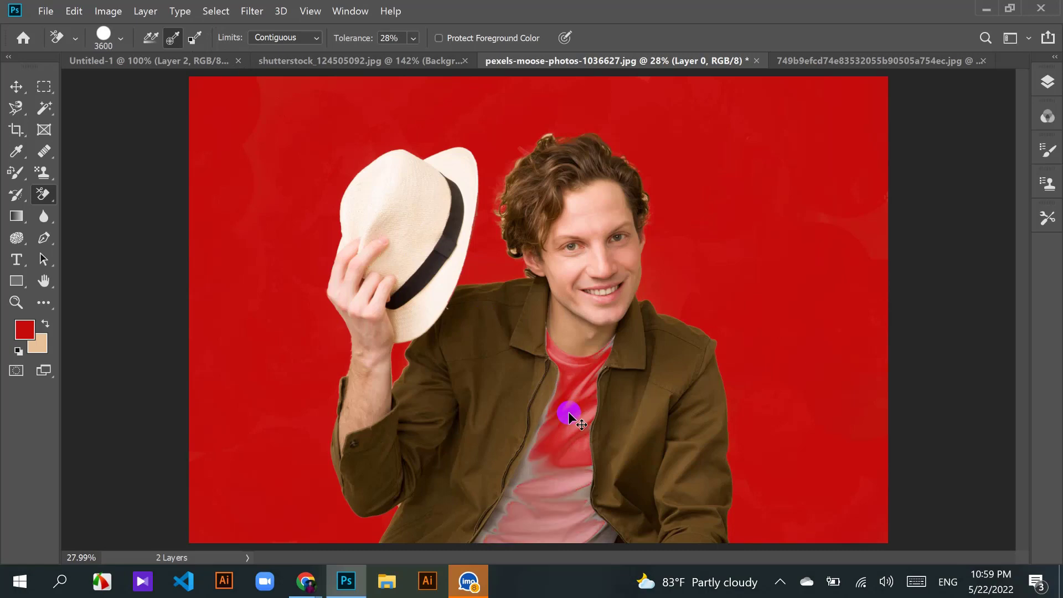
{"action": "key", "text": "z"}
{"action": "key", "text": "ctrl+z"}
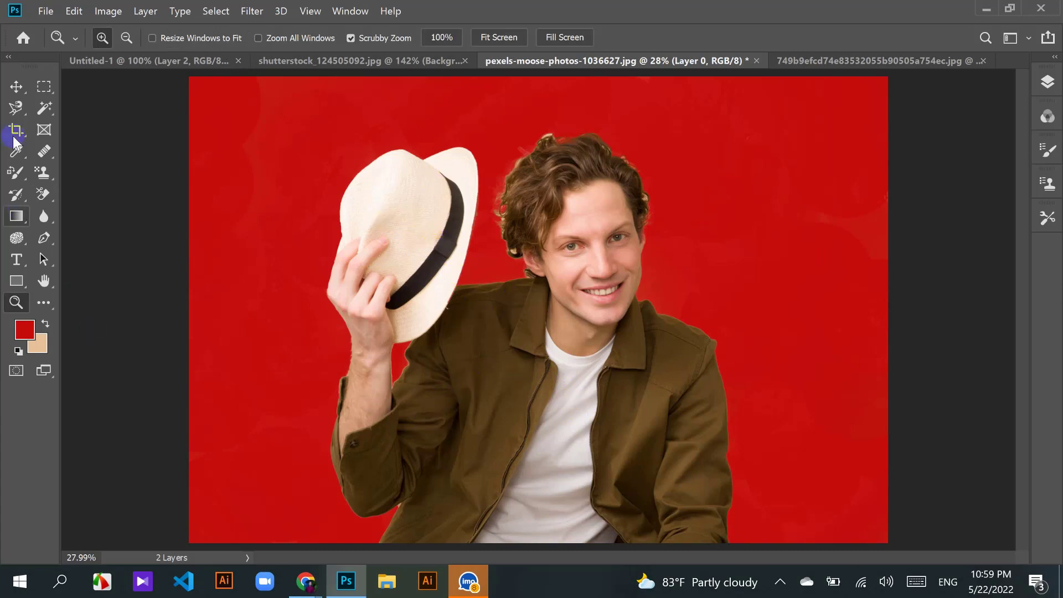
Step: Set the Background Eraser's limits to Discontiguous and erase the white T-shirt colour from the man's photo with the large brush
{"action": "left_click", "coordinate": [43, 194]}
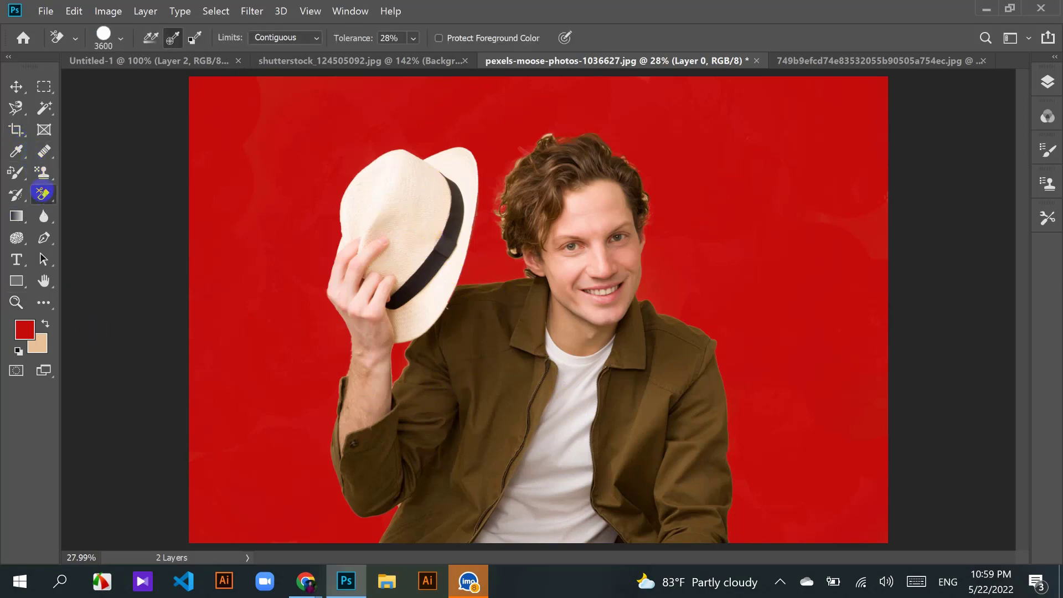
{"action": "left_click", "coordinate": [302, 39]}
{"action": "left_click", "coordinate": [297, 51]}
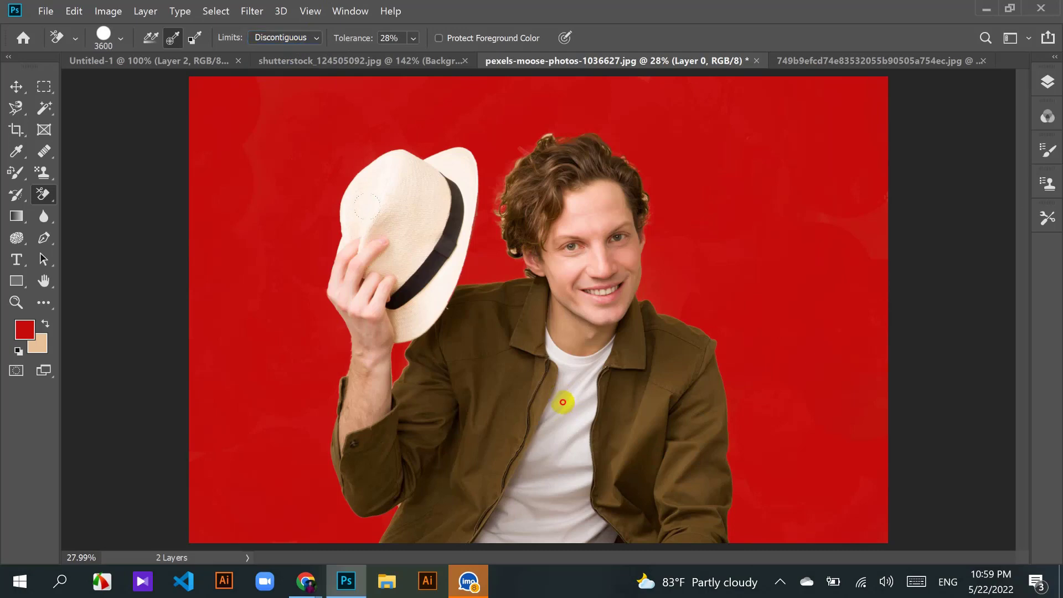
{"action": "left_click", "coordinate": [550, 387]}
{"action": "mouse_move", "coordinate": [562, 391]}
{"action": "left_mouse_down"}
{"action": "mouse_move", "coordinate": [565, 412]}
{"action": "mouse_move", "coordinate": [559, 392]}
{"action": "mouse_move", "coordinate": [562, 407]}
{"action": "mouse_move", "coordinate": [592, 408]}
{"action": "left_mouse_up"}
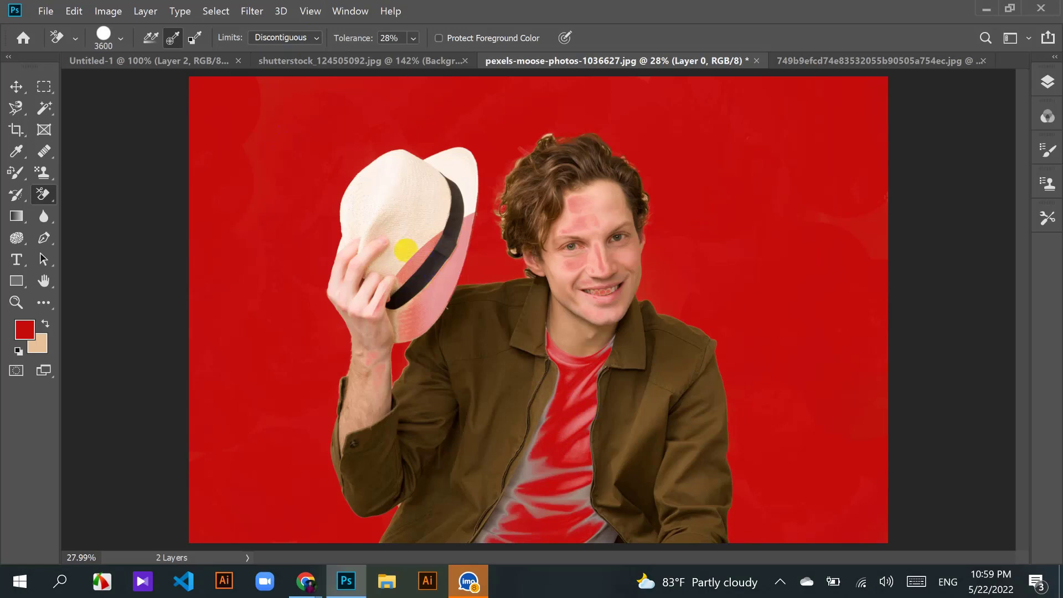
{"action": "left_click_drag", "start_coordinate": [441, 277], "coordinate": [436, 273]}
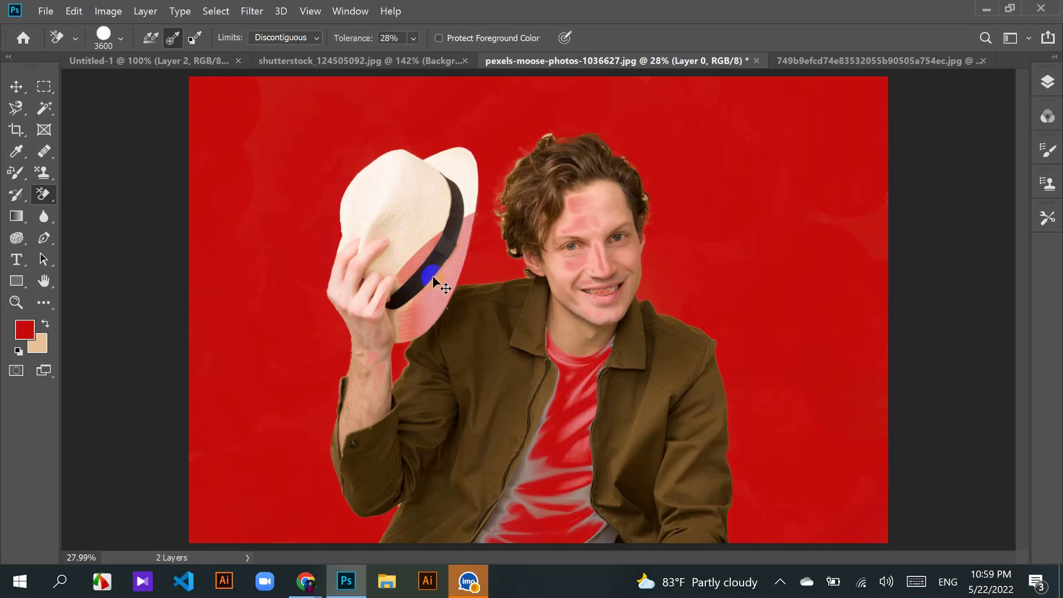
Step: Switch to the curly-haired woman's portrait and examine the loose curls against the pale background
{"action": "left_click", "coordinate": [377, 61]}
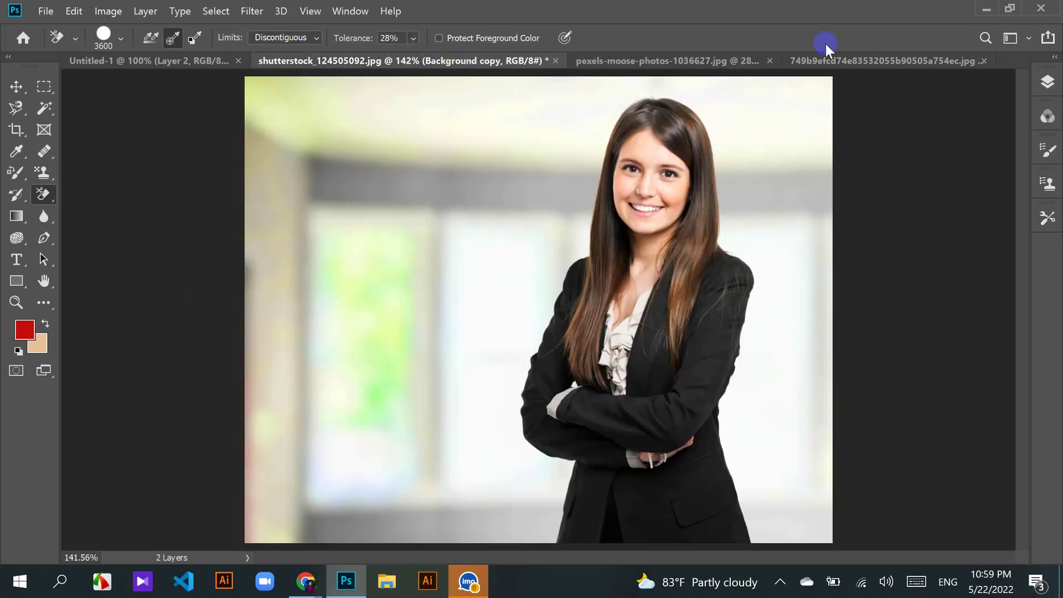
{"action": "left_click", "coordinate": [852, 59]}
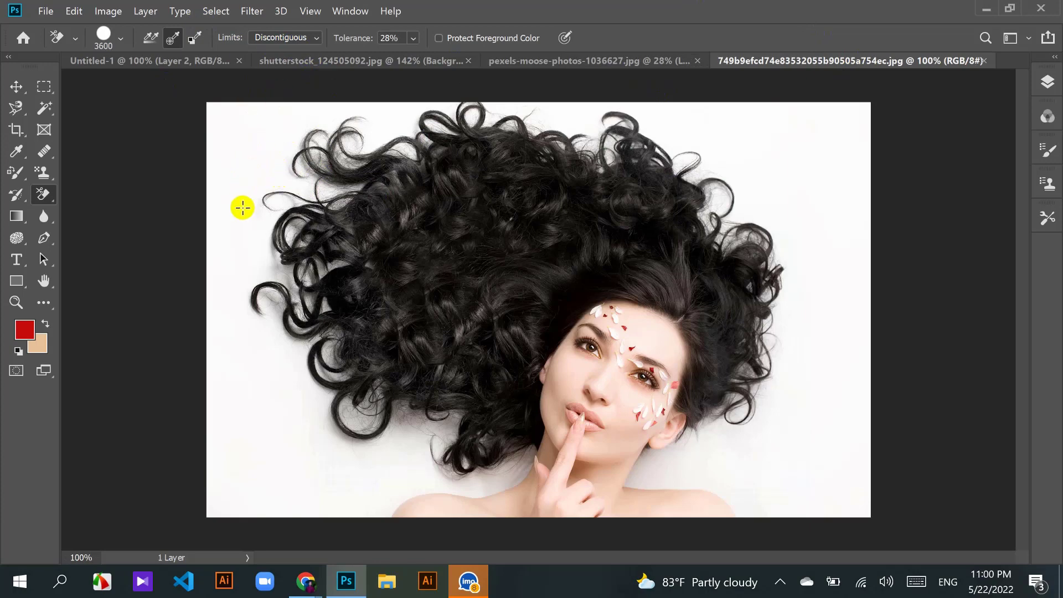
{"action": "mouse_move", "coordinate": [266, 265]}
{"action": "left_mouse_down"}
{"action": "mouse_move", "coordinate": [297, 261]}
{"action": "mouse_move", "coordinate": [330, 277]}
{"action": "mouse_move", "coordinate": [327, 265]}
{"action": "mouse_move", "coordinate": [329, 274]}
{"action": "mouse_move", "coordinate": [305, 249]}
{"action": "mouse_move", "coordinate": [294, 280]}
{"action": "mouse_move", "coordinate": [308, 293]}
{"action": "mouse_move", "coordinate": [328, 271]}
{"action": "mouse_move", "coordinate": [240, 263]}
{"action": "mouse_move", "coordinate": [310, 263]}
{"action": "mouse_move", "coordinate": [327, 275]}
{"action": "mouse_move", "coordinate": [310, 260]}
{"action": "mouse_move", "coordinate": [333, 266]}
{"action": "mouse_move", "coordinate": [309, 266]}
{"action": "left_mouse_up"}
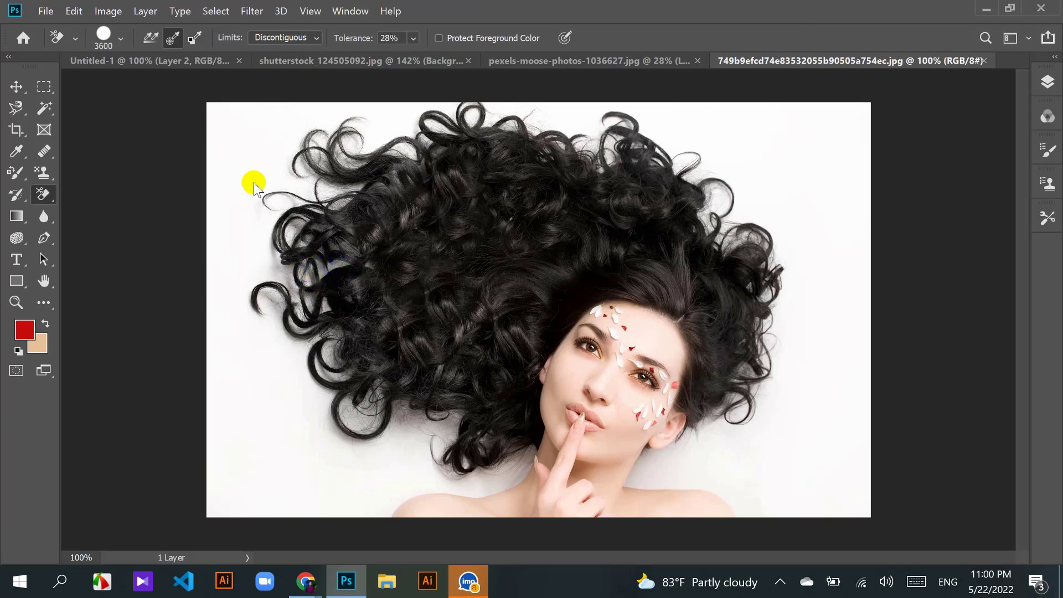
Step: Set the Background Eraser to Once sampling with Discontiguous limits and a tolerance of 50%
{"action": "left_click", "coordinate": [314, 39]}
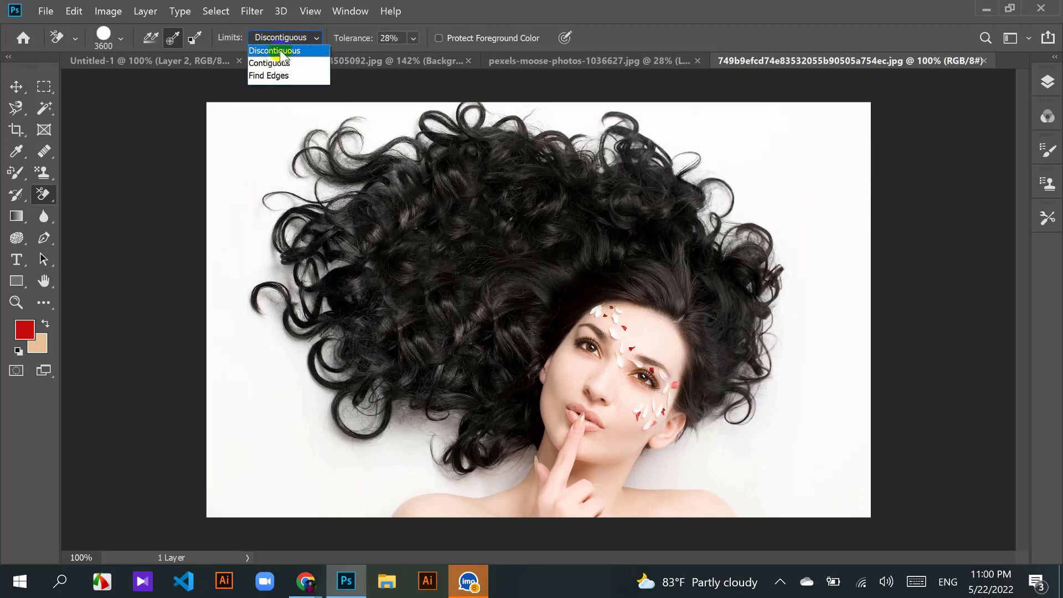
{"action": "left_click", "coordinate": [282, 51]}
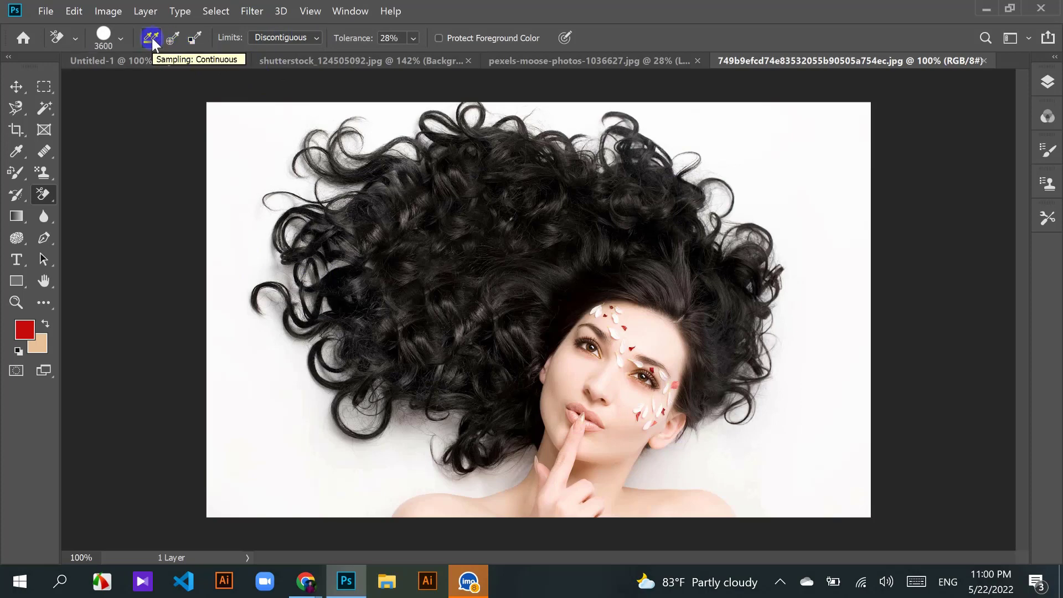
{"action": "left_click", "coordinate": [173, 37]}
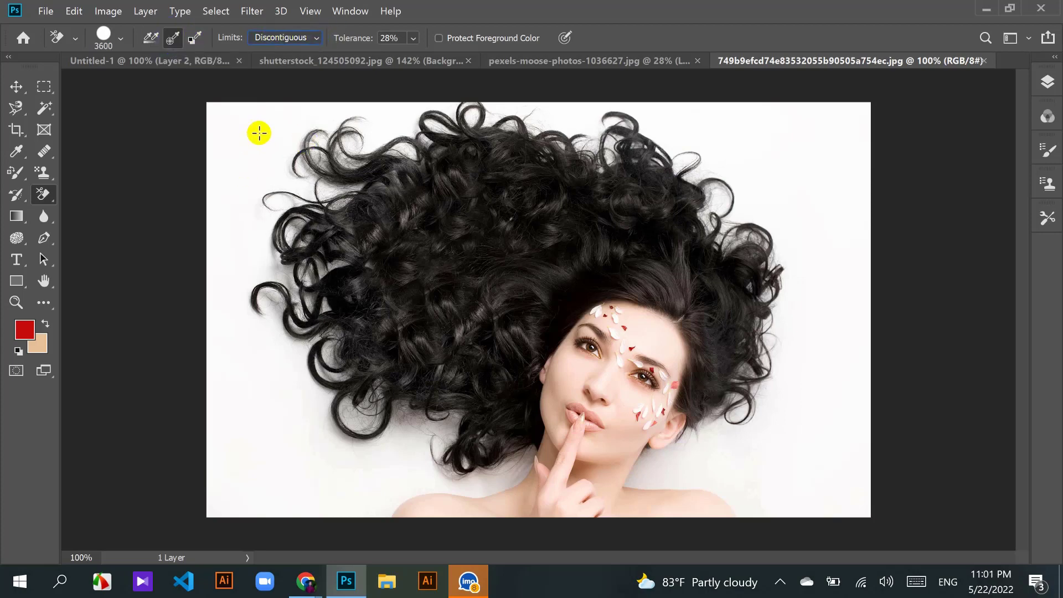
{"action": "left_click", "coordinate": [171, 43]}
{"action": "left_click", "coordinate": [279, 36]}
{"action": "left_click", "coordinate": [412, 39]}
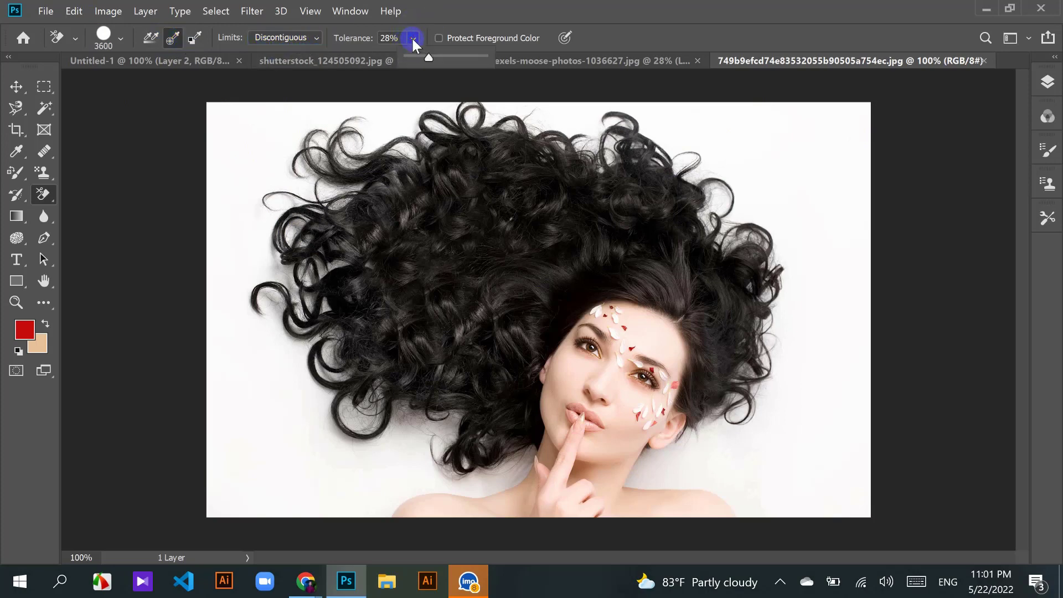
{"action": "left_click_drag", "start_coordinate": [430, 55], "coordinate": [450, 58]}
Step: Try erasing the pale background around the curly-haired woman with the 3600 brush, and revert the photo
{"action": "left_click", "coordinate": [234, 197]}
{"action": "left_click", "coordinate": [236, 197]}
{"action": "key", "text": "bracketleft"}
{"action": "key", "text": "bracketleft"}
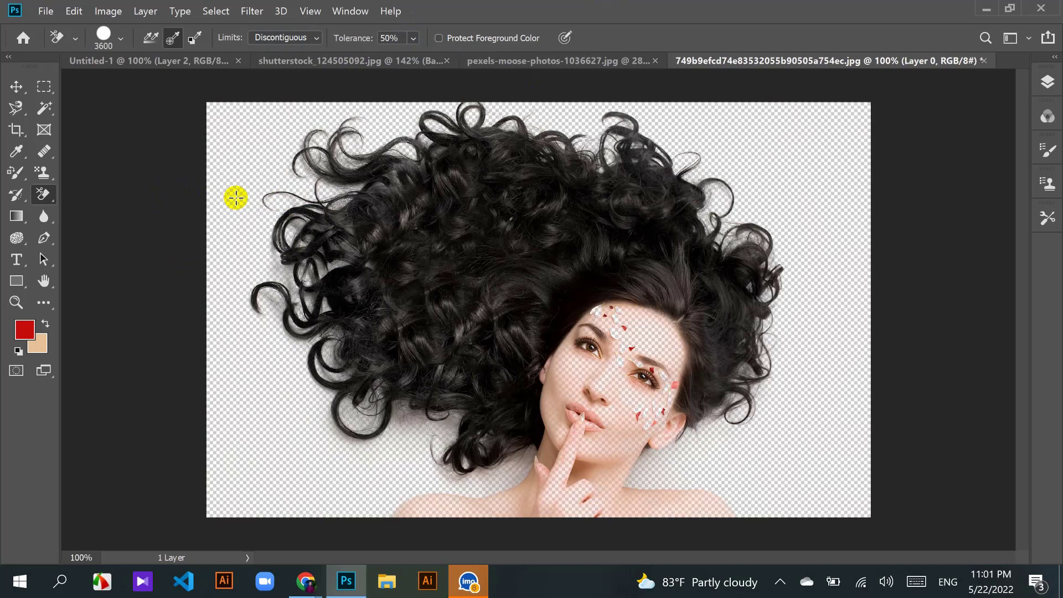
{"action": "key", "text": "F12"}
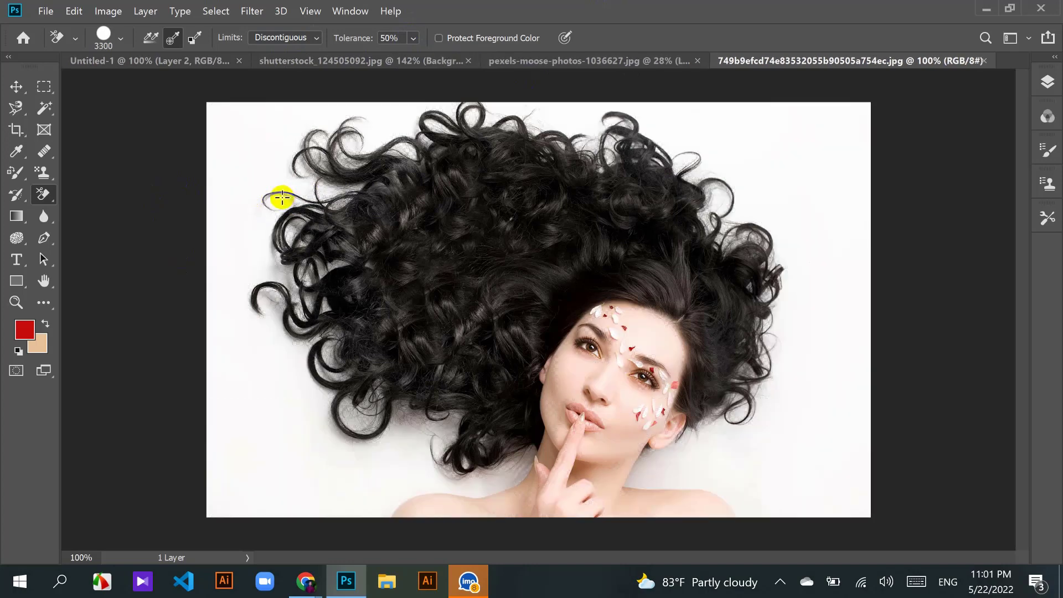
Step: Reduce the Background Eraser's brush size to 600
{"action": "key", "text": "bracketleft"}
{"action": "key", "text": "bracketleft"}
{"action": "key", "text": "bracketleft"}
{"action": "key", "text": "bracketleft"}
{"action": "key", "text": "bracketleft"}
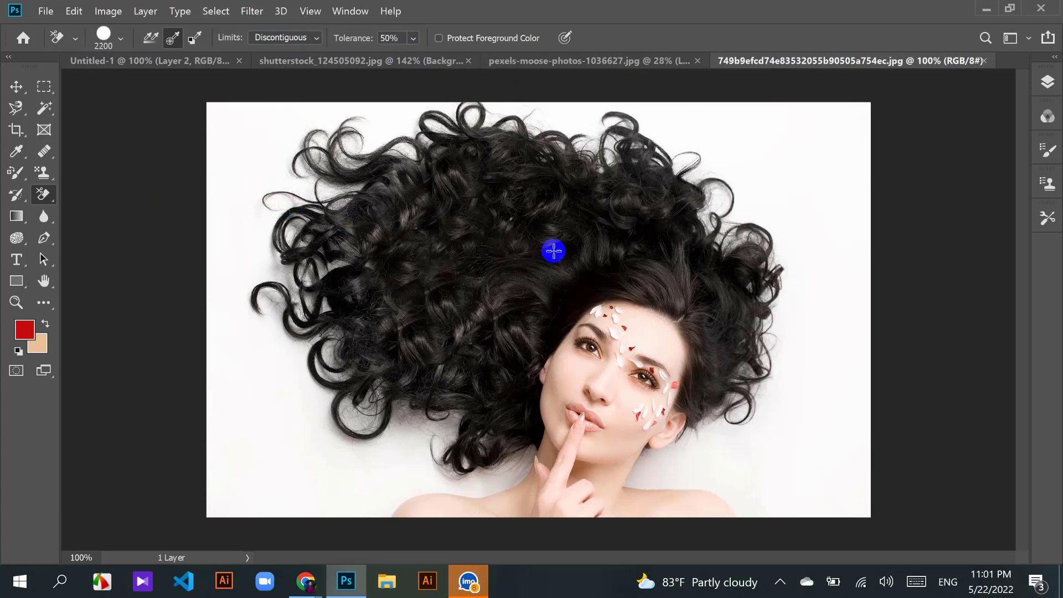
{"action": "key", "text": "bracketleft"}
{"action": "key", "text": "bracketleft"}
{"action": "key", "text": "bracketleft"}
{"action": "key", "text": "bracketleft"}
{"action": "key", "text": "bracketleft"}
{"action": "key", "text": "bracketleft"}
{"action": "key", "text": "bracketleft"}
{"action": "key", "text": "bracketleft"}
{"action": "key", "text": "bracketleft"}
{"action": "key", "text": "bracketleft"}
{"action": "key", "text": "bracketleft"}
{"action": "key", "text": "bracketleft"}
{"action": "key", "text": "bracketleft"}
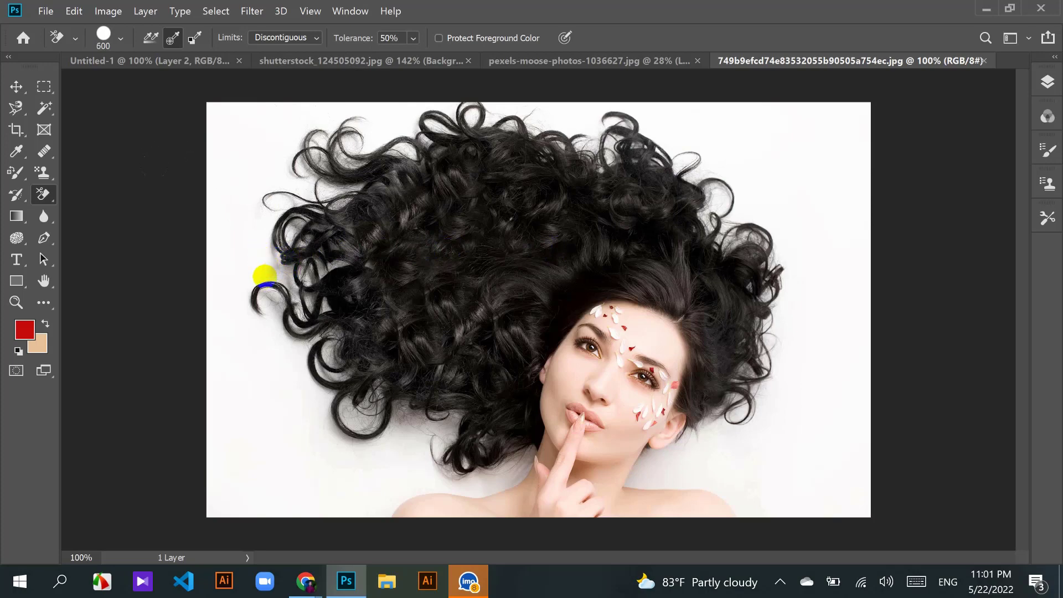
Step: Try erasing the pale background beside and below the curls with the 600 brush, and revert the photo
{"action": "mouse_move", "coordinate": [251, 144]}
{"action": "left_mouse_down"}
{"action": "mouse_move", "coordinate": [235, 277]}
{"action": "mouse_move", "coordinate": [249, 328]}
{"action": "mouse_move", "coordinate": [317, 424]}
{"action": "mouse_move", "coordinate": [366, 470]}
{"action": "mouse_move", "coordinate": [505, 491]}
{"action": "left_mouse_up"}
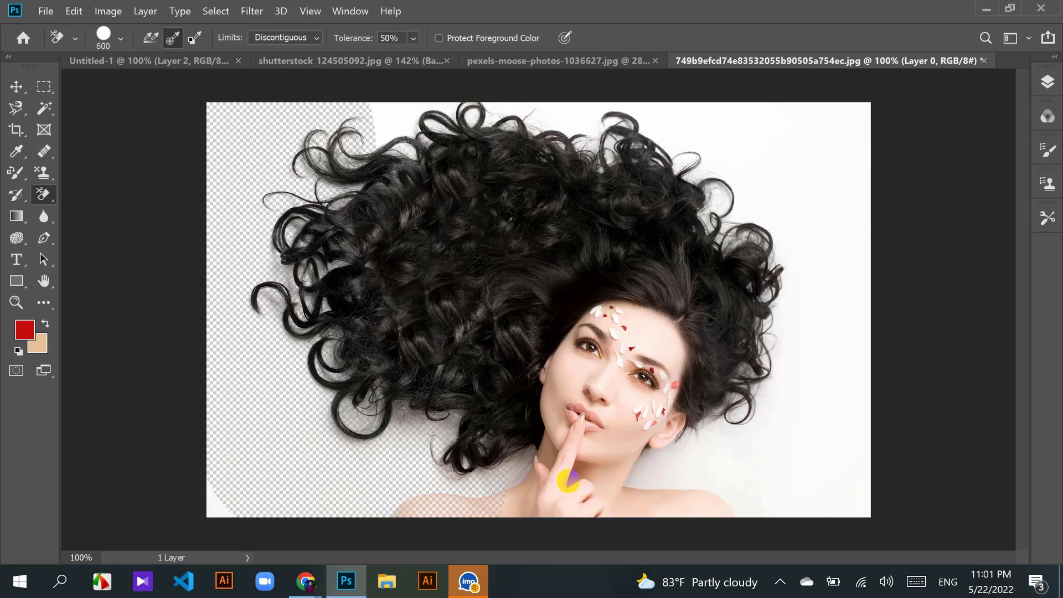
{"action": "left_click", "coordinate": [438, 514]}
{"action": "mouse_move", "coordinate": [435, 509]}
{"action": "left_mouse_down"}
{"action": "mouse_move", "coordinate": [482, 505]}
{"action": "mouse_move", "coordinate": [441, 504]}
{"action": "mouse_move", "coordinate": [460, 506]}
{"action": "left_mouse_up"}
{"action": "key", "text": "F12"}
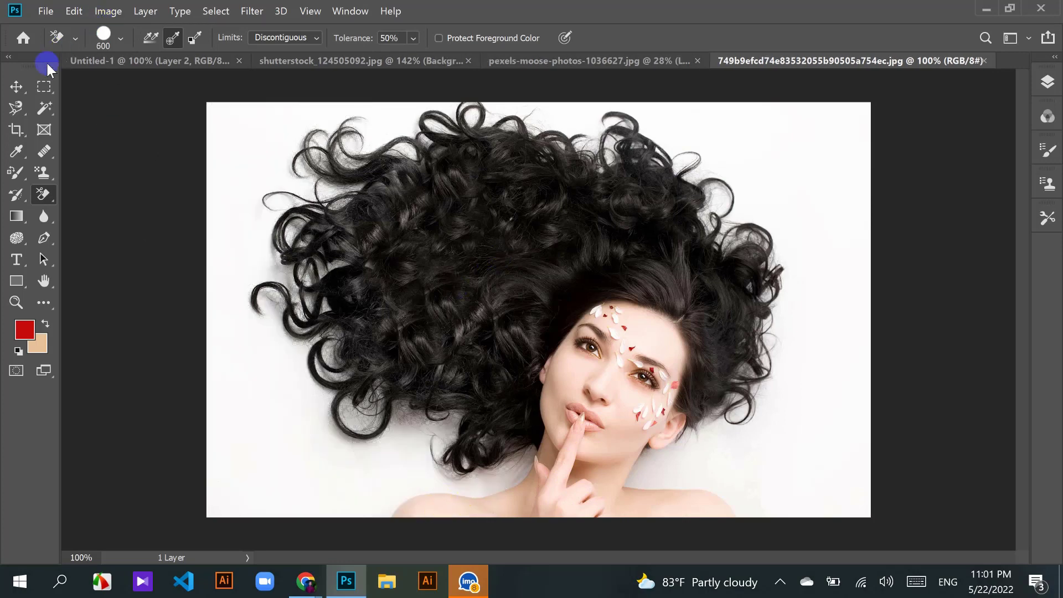
Step: Duplicate the portrait's Background layer and hide the original
{"action": "left_click", "coordinate": [16, 86]}
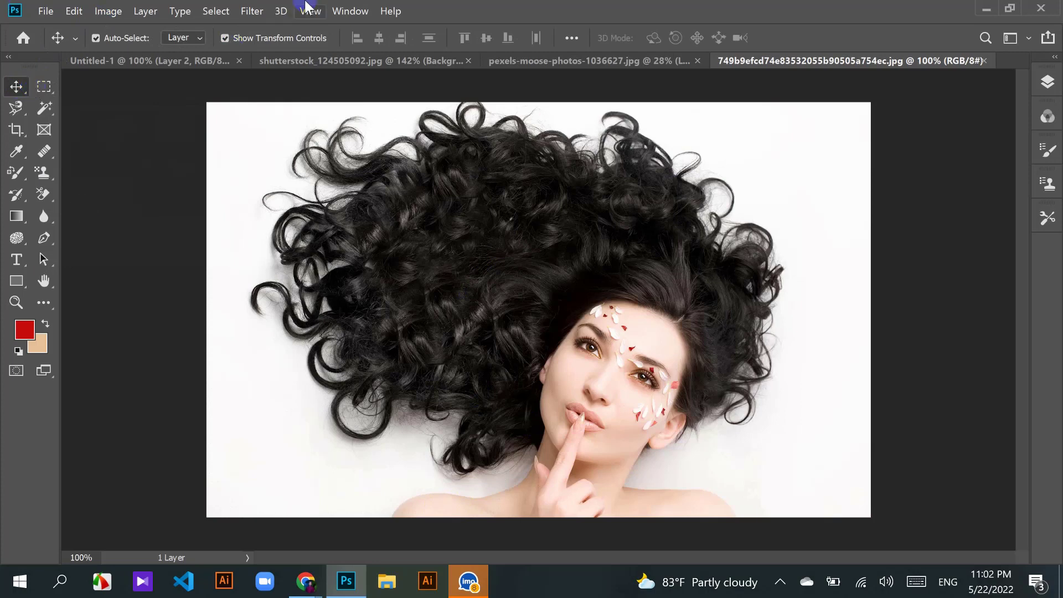
{"action": "left_click", "coordinate": [1048, 82]}
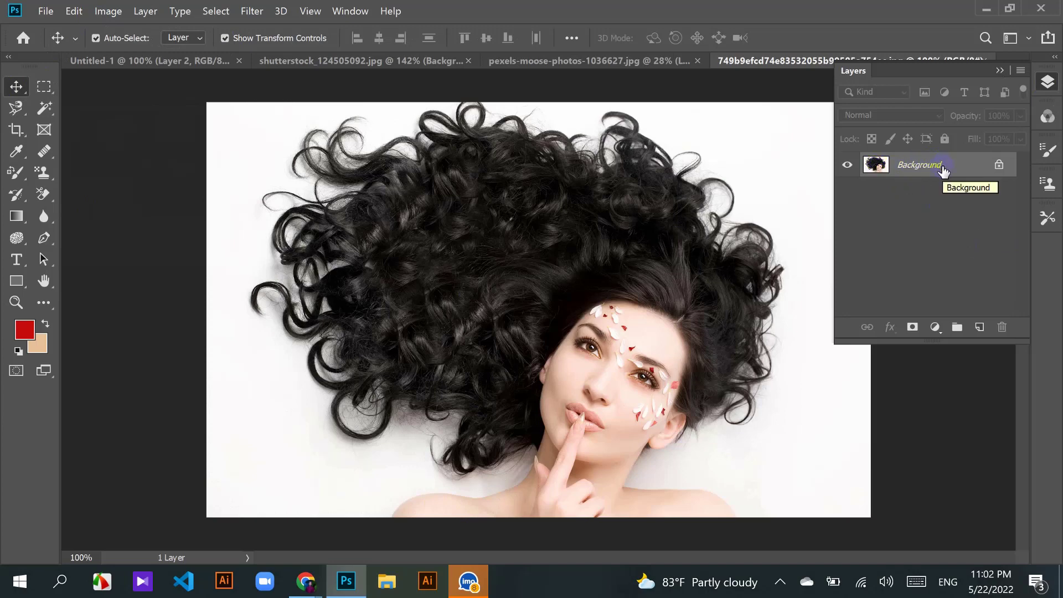
{"action": "left_click_drag", "start_coordinate": [943, 171], "coordinate": [979, 326]}
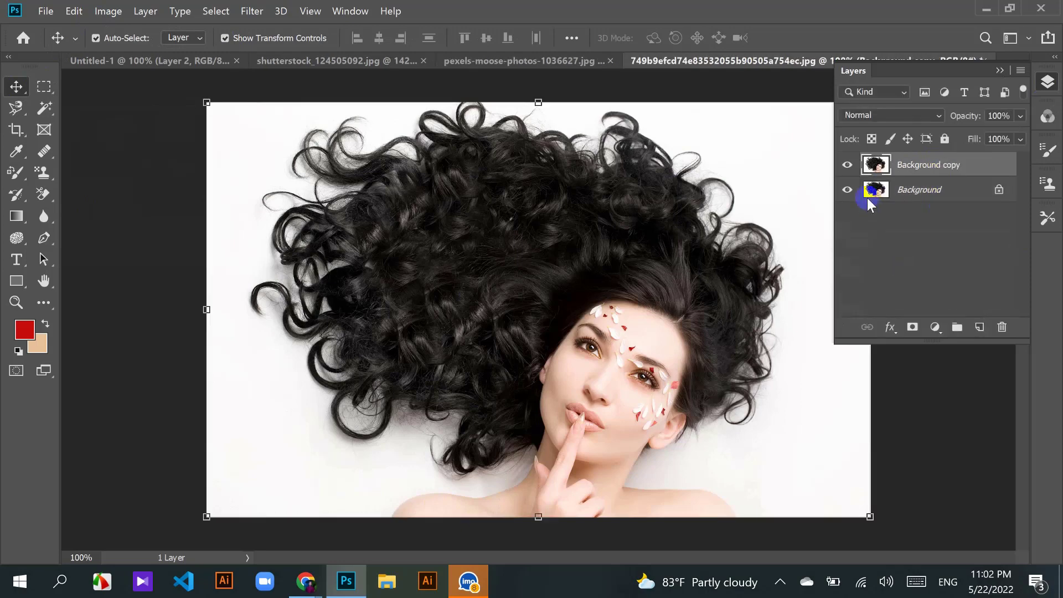
{"action": "left_click", "coordinate": [848, 189]}
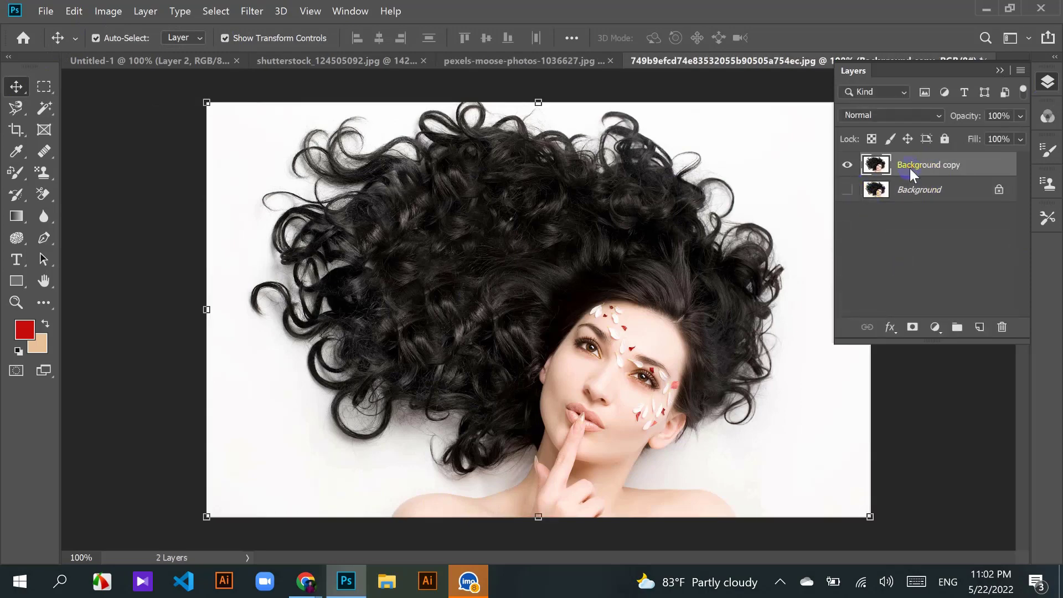
{"action": "left_click", "coordinate": [44, 259]}
{"action": "left_click", "coordinate": [44, 238]}
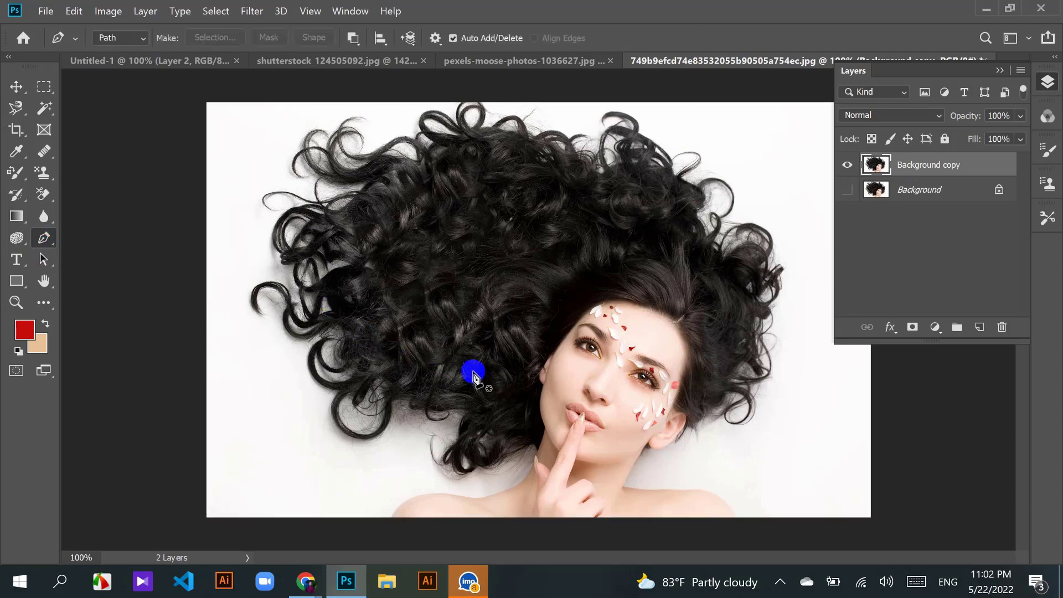
{"action": "key", "text": "ctrl+plus"}
{"action": "key", "text": "ctrl+plus"}
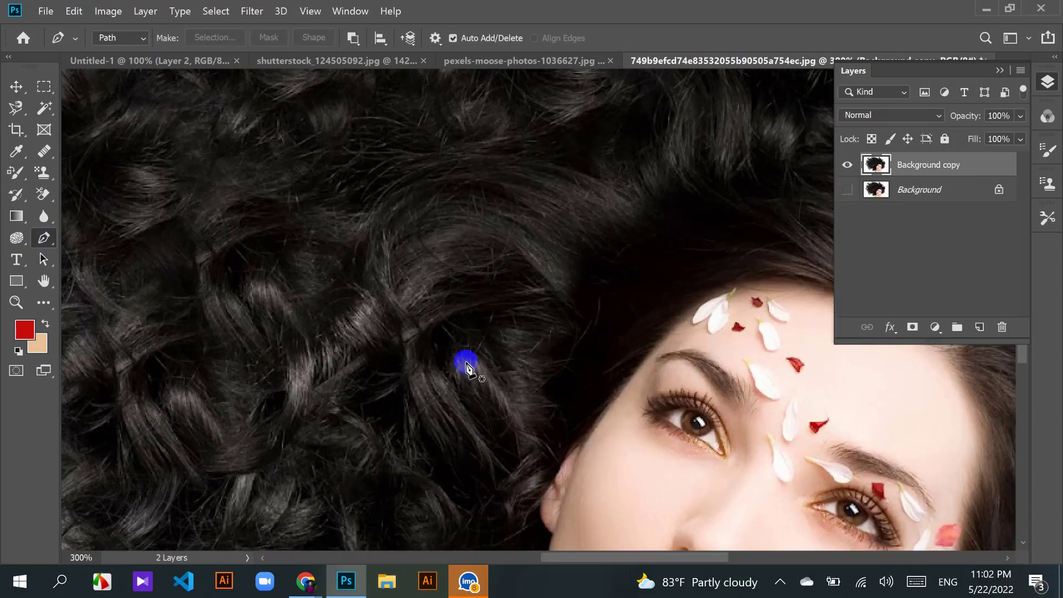
{"action": "scroll", "coordinate": [498, 276], "scroll_direction": "down", "scroll_amount": 3}
{"action": "key", "text": "ctrl+0"}
Step: Return to the Background Eraser and review its available limits options
{"action": "left_click", "coordinate": [43, 195]}
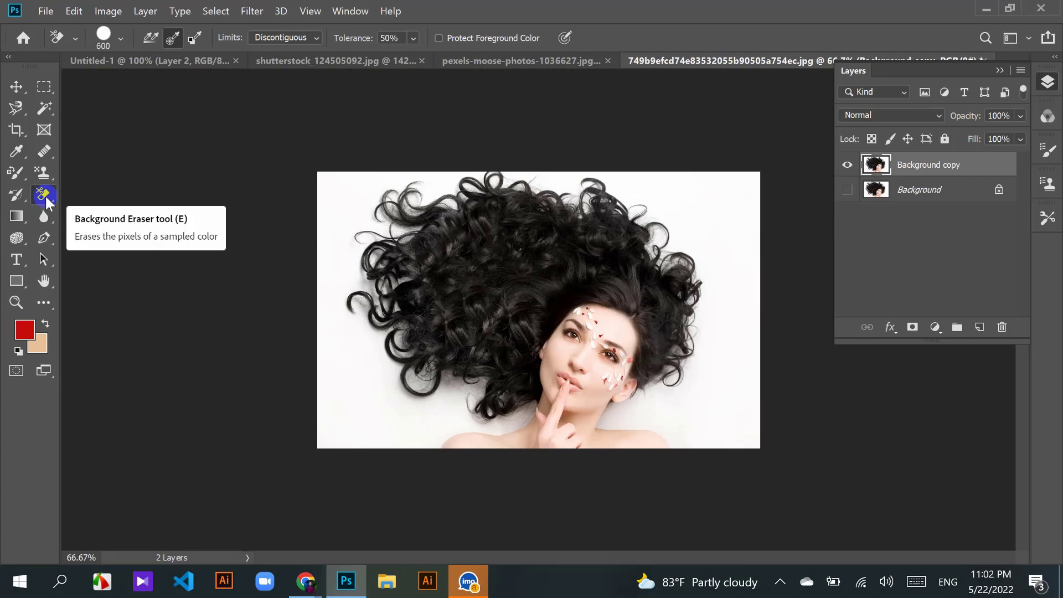
{"action": "right_click", "coordinate": [49, 197]}
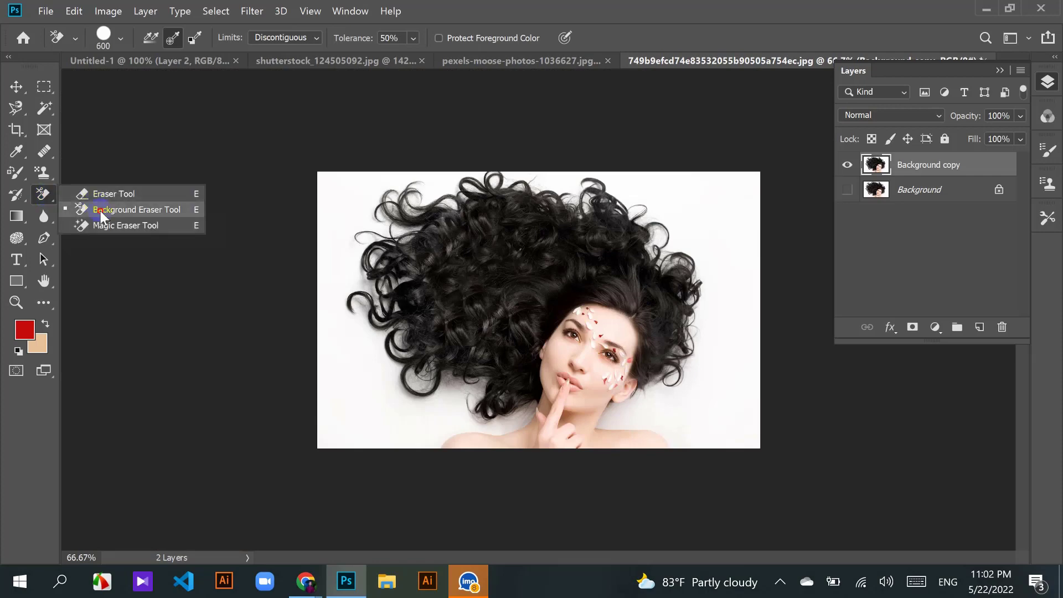
{"action": "left_click", "coordinate": [83, 209]}
{"action": "right_click", "coordinate": [51, 194]}
{"action": "left_click", "coordinate": [137, 209]}
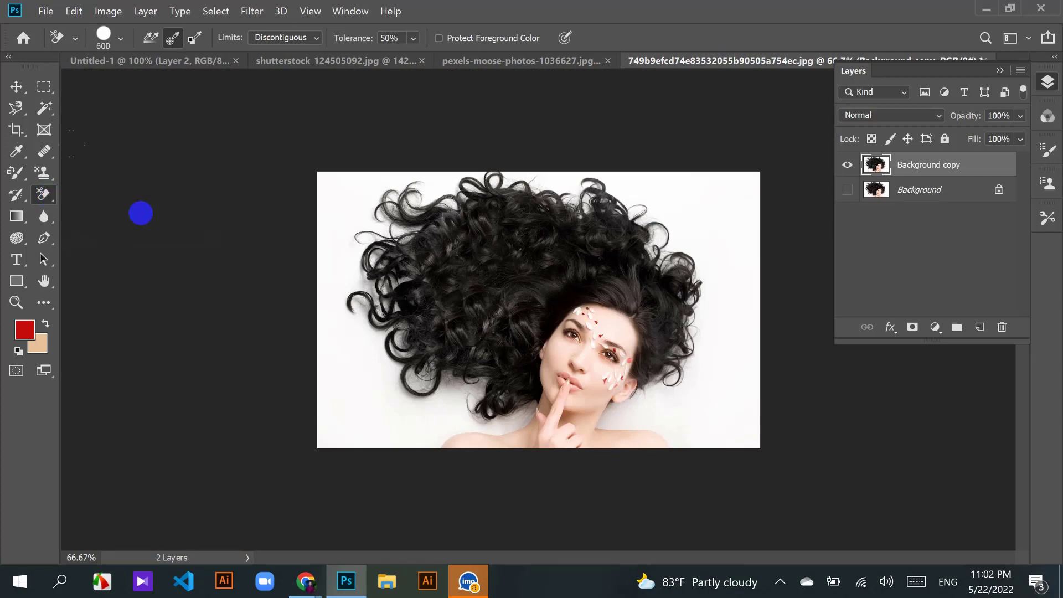
{"action": "left_click", "coordinate": [316, 37]}
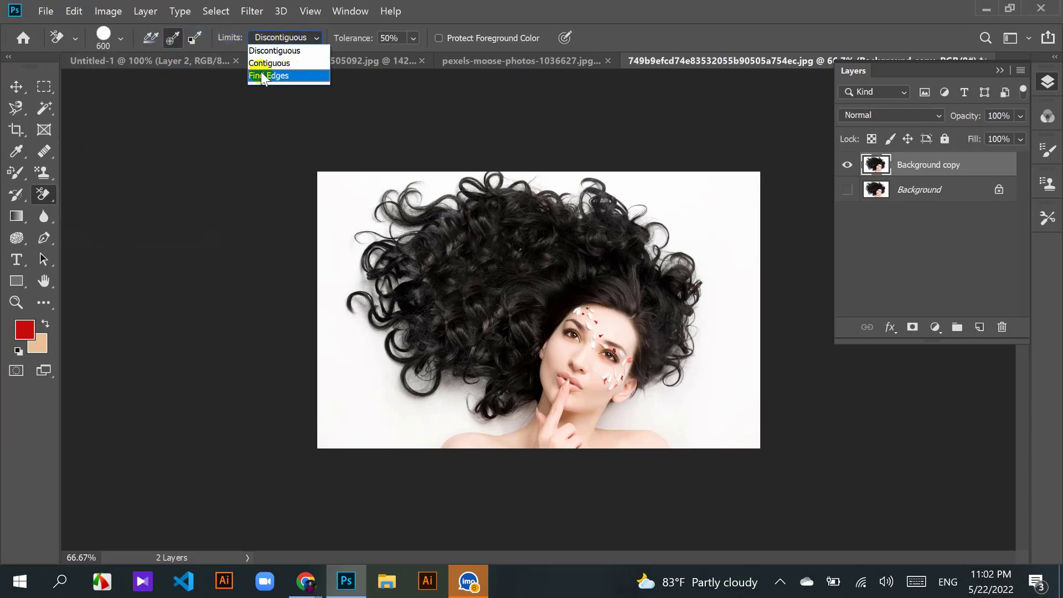
{"action": "left_click", "coordinate": [406, 204]}
{"action": "left_click", "coordinate": [317, 35]}
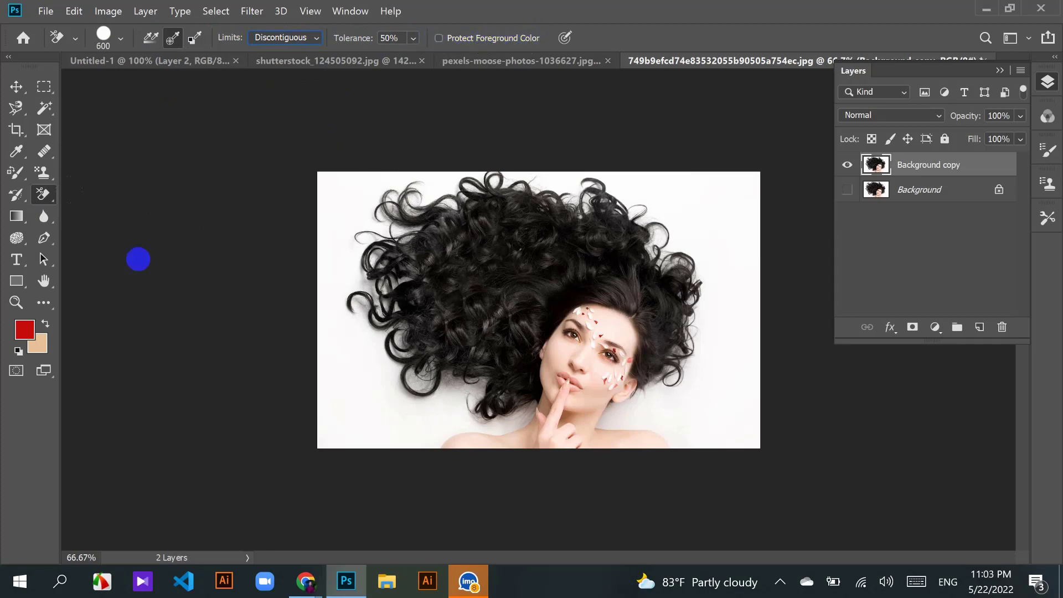
Step: Switch to the Magic Eraser, try it at tolerance 32 on the pale background left of the hair, and undo the erasing
{"action": "right_click", "coordinate": [44, 197]}
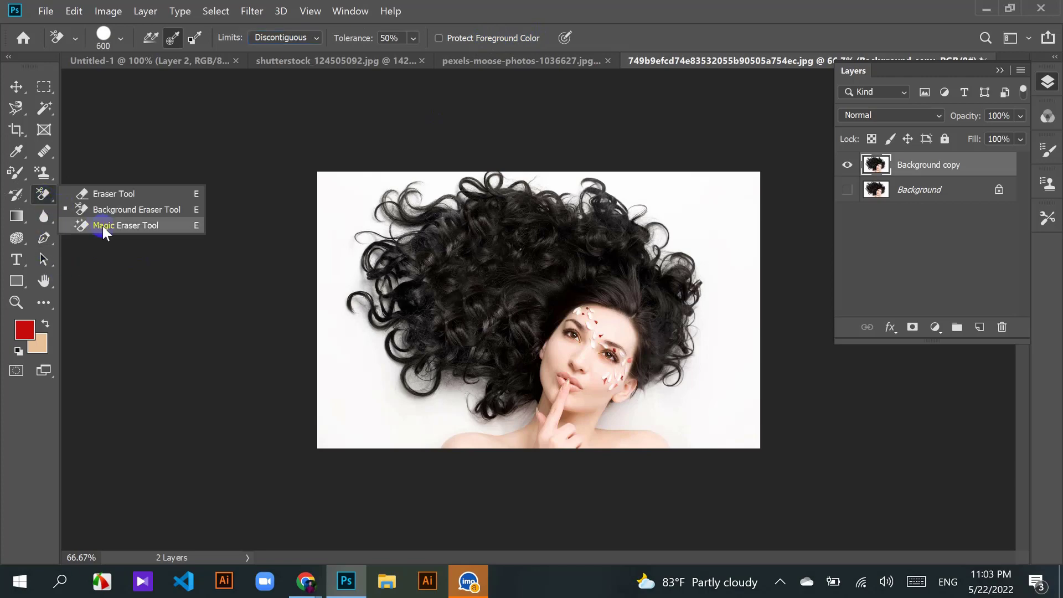
{"action": "left_click", "coordinate": [102, 226]}
{"action": "right_click", "coordinate": [44, 193]}
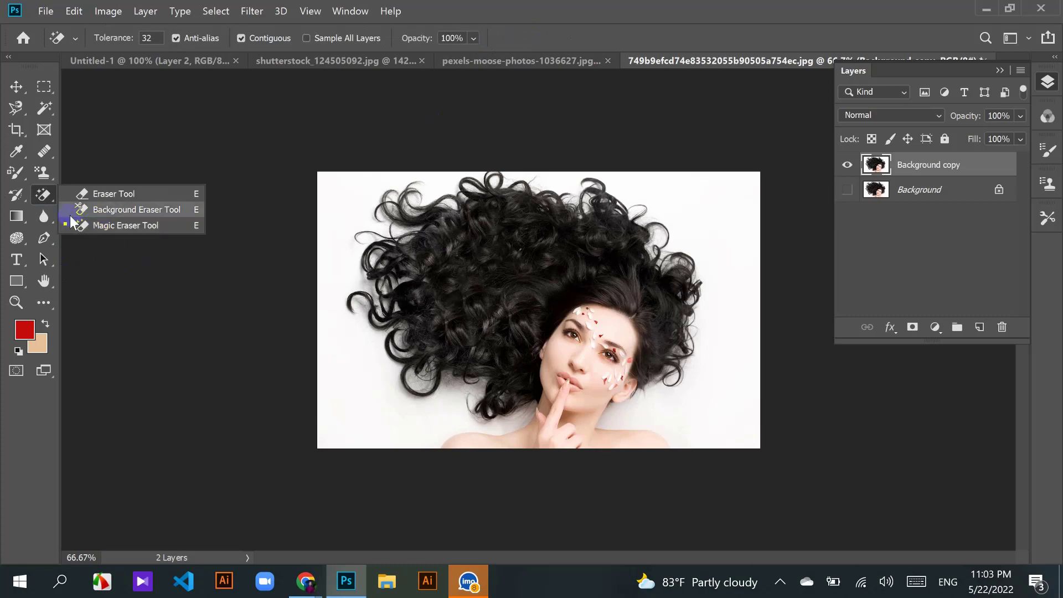
{"action": "left_click", "coordinate": [44, 196]}
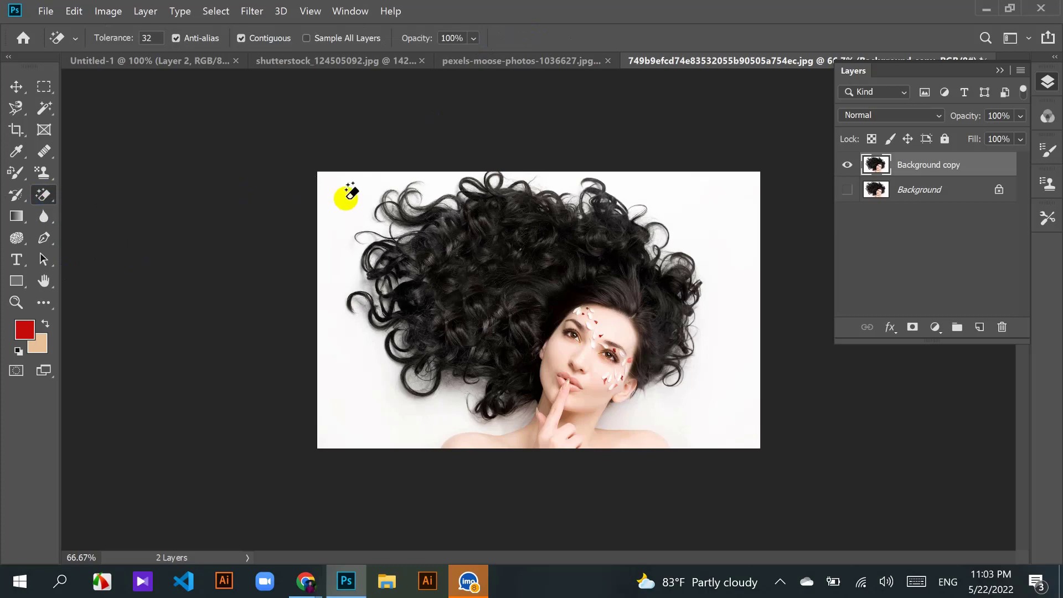
{"action": "left_click", "coordinate": [346, 211]}
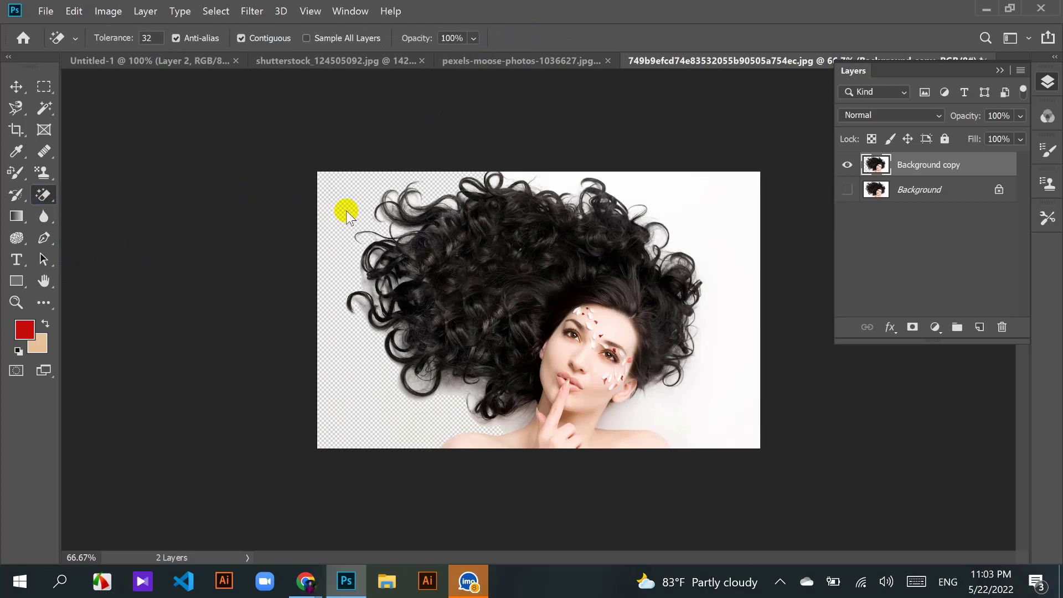
{"action": "key", "text": "ctrl+z"}
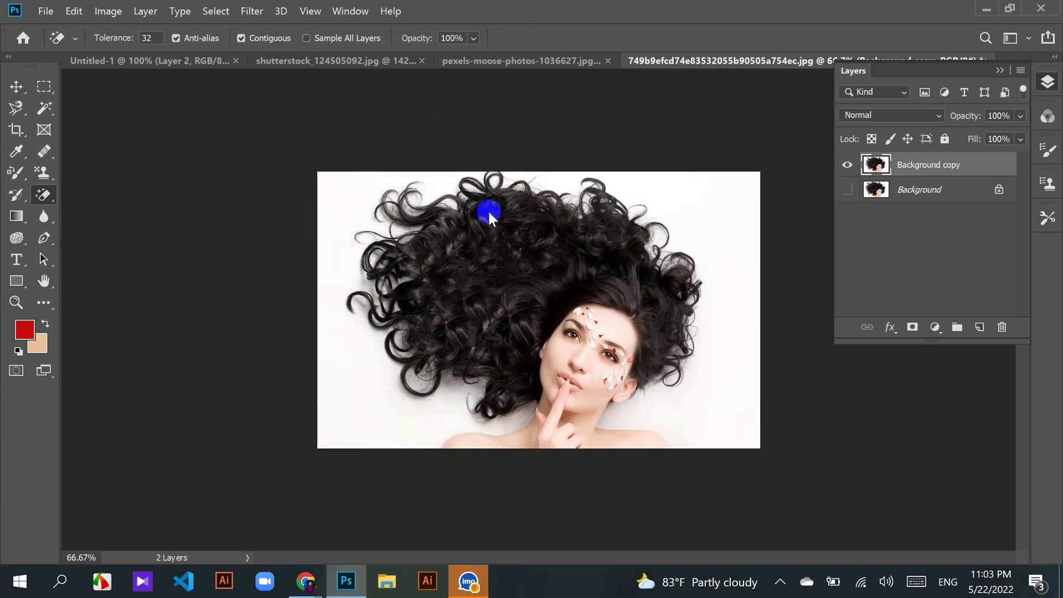
Step: Add a layer filled with the red foreground colour directly beneath Background copy, and make Background copy active
{"action": "left_click", "coordinate": [990, 328]}
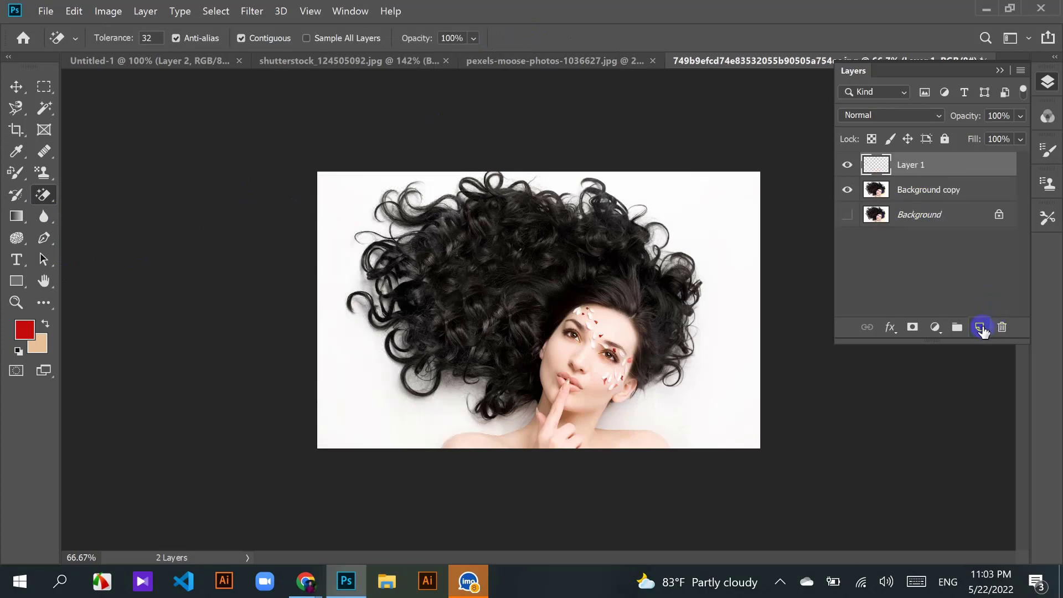
{"action": "left_click_drag", "start_coordinate": [923, 164], "coordinate": [930, 205]}
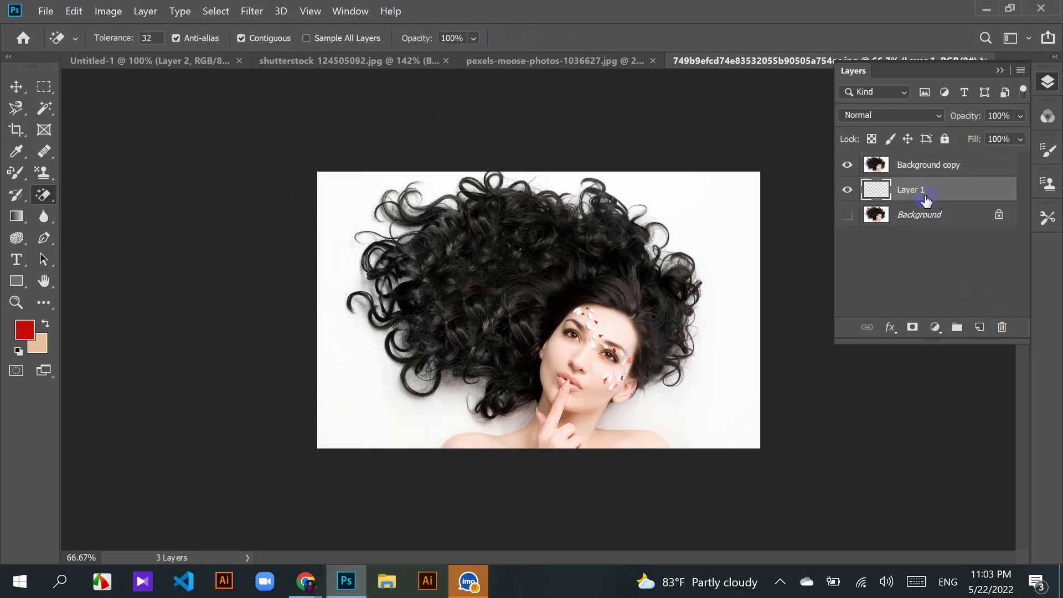
{"action": "key", "text": "alt+BackSpace"}
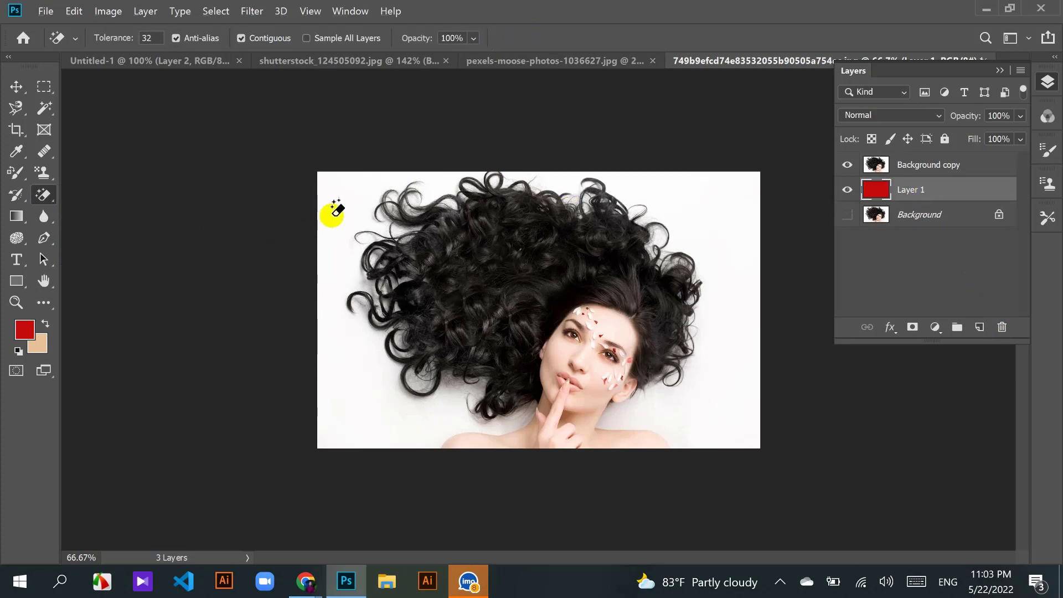
{"action": "left_click", "coordinate": [935, 165]}
Step: Try erasing the pale background on either side of the hair with the Magic Eraser, undoing each attempt
{"action": "left_click", "coordinate": [341, 246]}
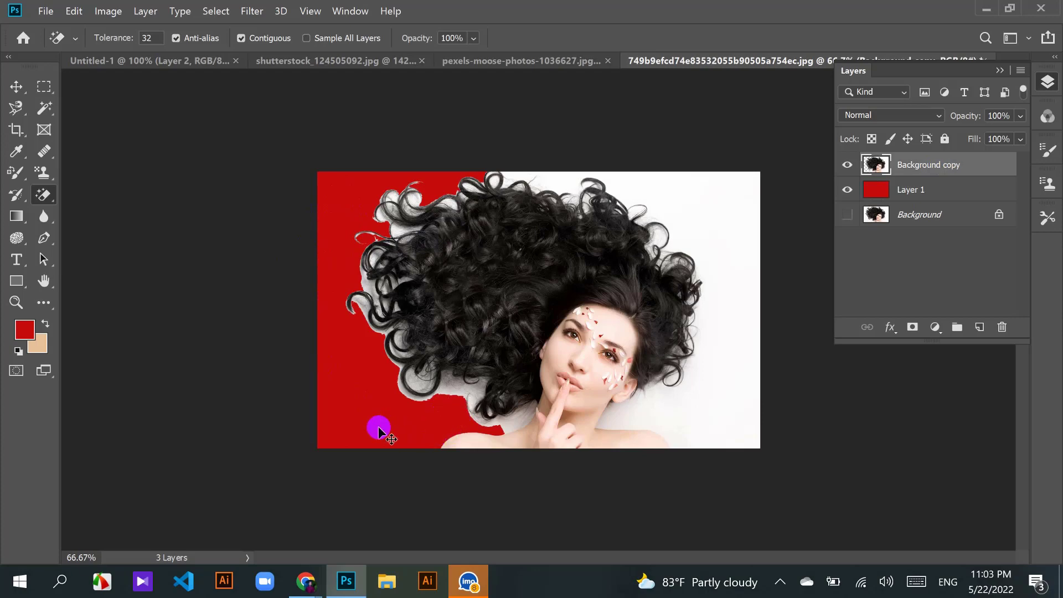
{"action": "key", "text": "ctrl+z"}
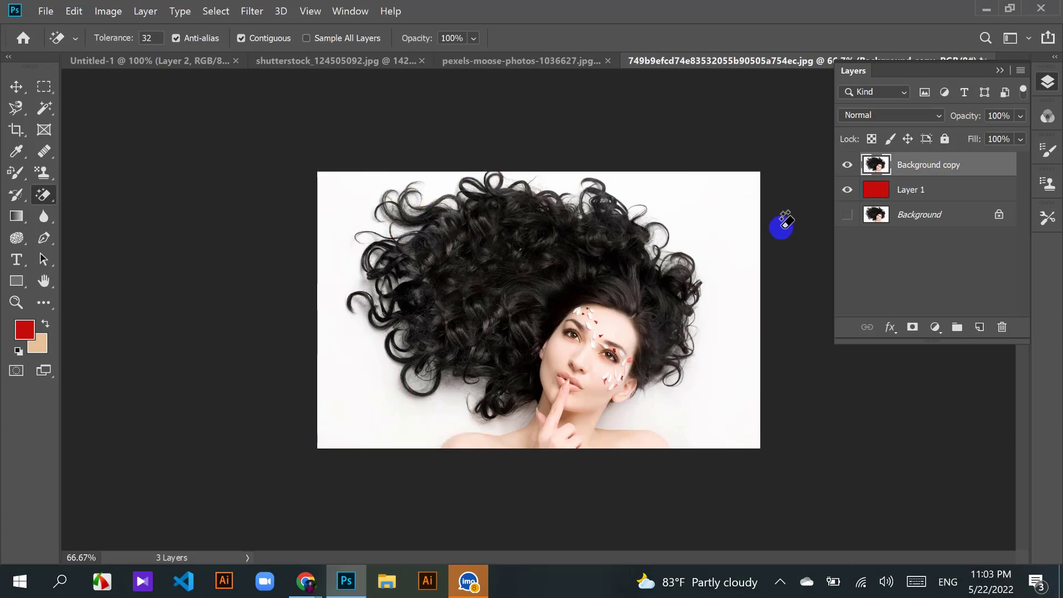
{"action": "left_click", "coordinate": [708, 219]}
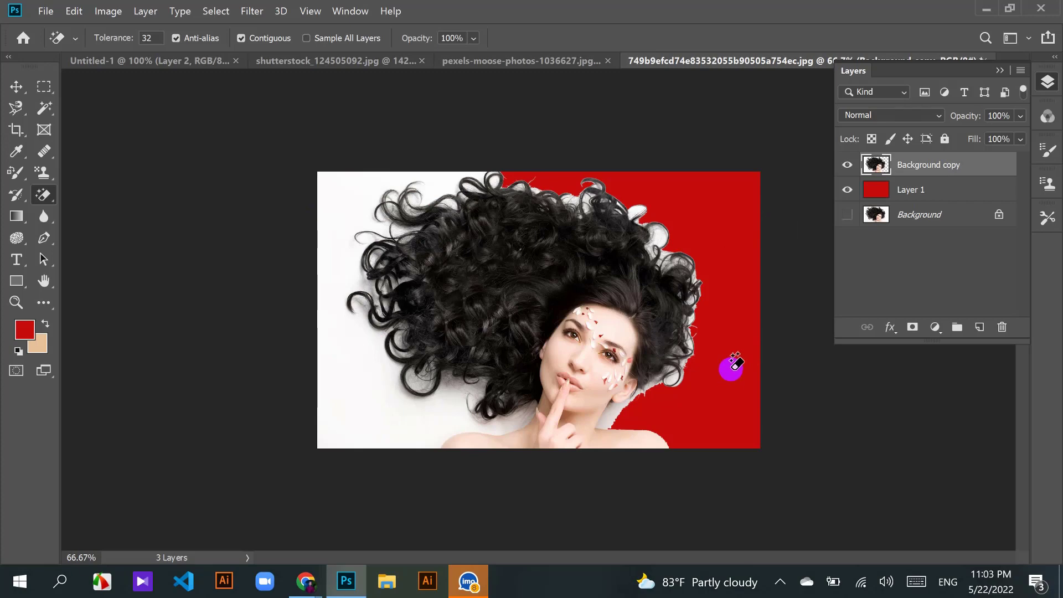
{"action": "key", "text": "ctrl+z"}
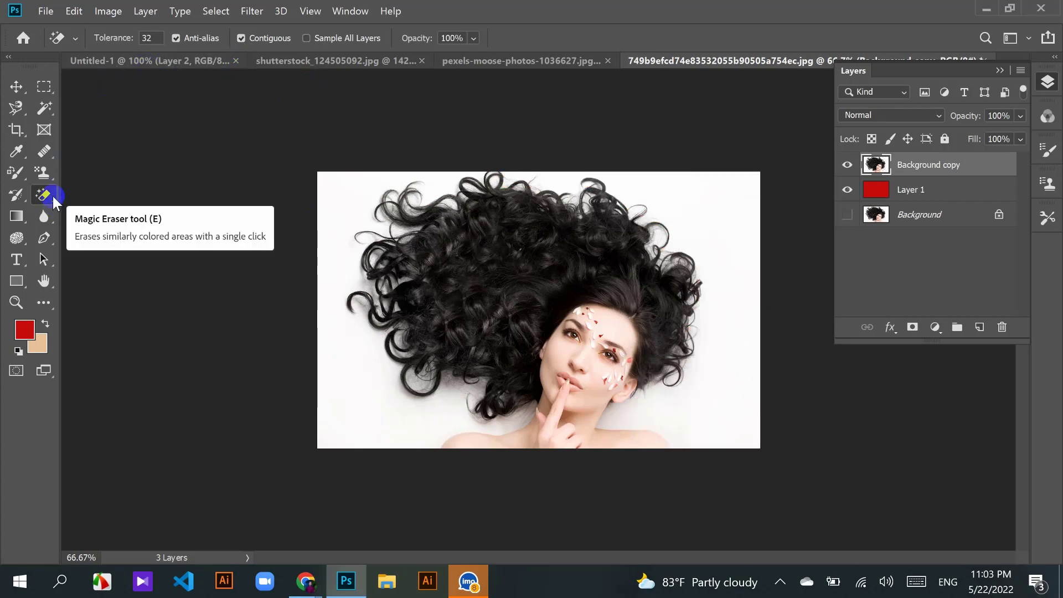
Step: Try the Magic Eraser at tolerance 10 on the pale background left of the hair, and undo the erasing
{"action": "left_click", "coordinate": [151, 38]}
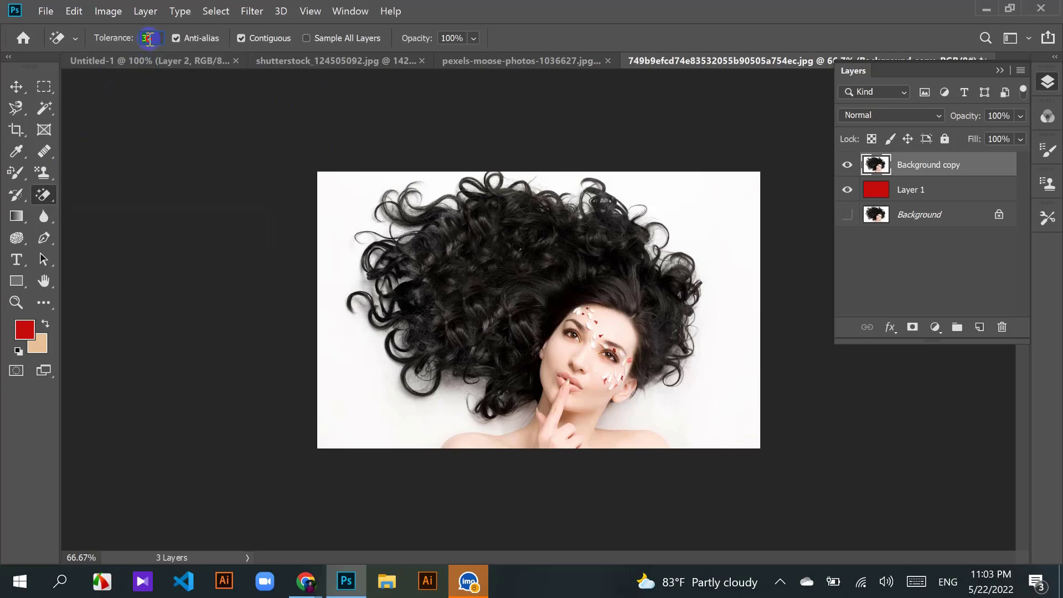
{"action": "type", "text": "10"}
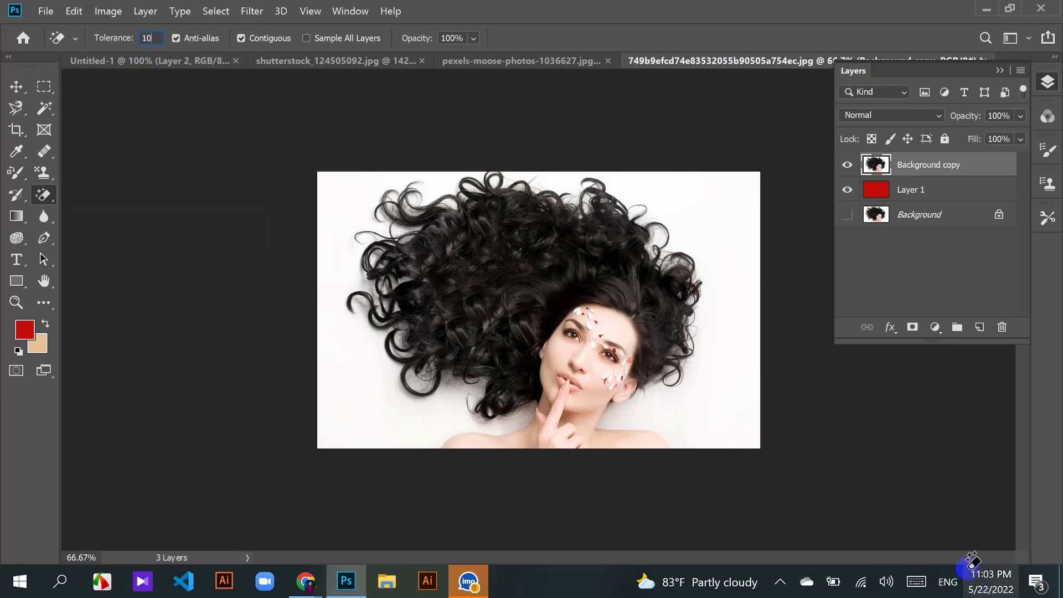
{"action": "left_click", "coordinate": [353, 376]}
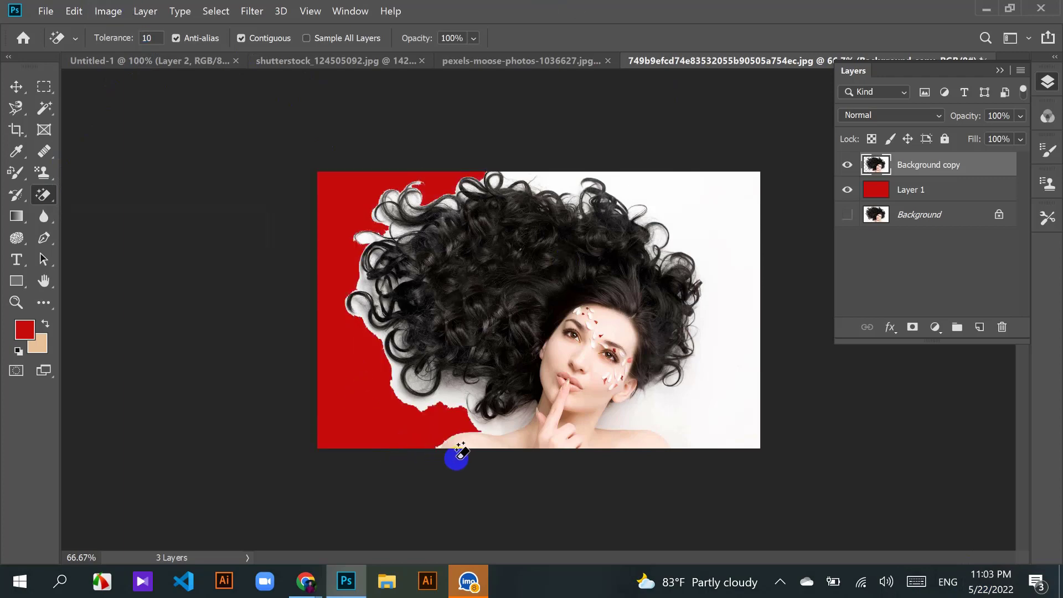
{"action": "left_click", "coordinate": [482, 435]}
{"action": "key", "text": "ctrl+z"}
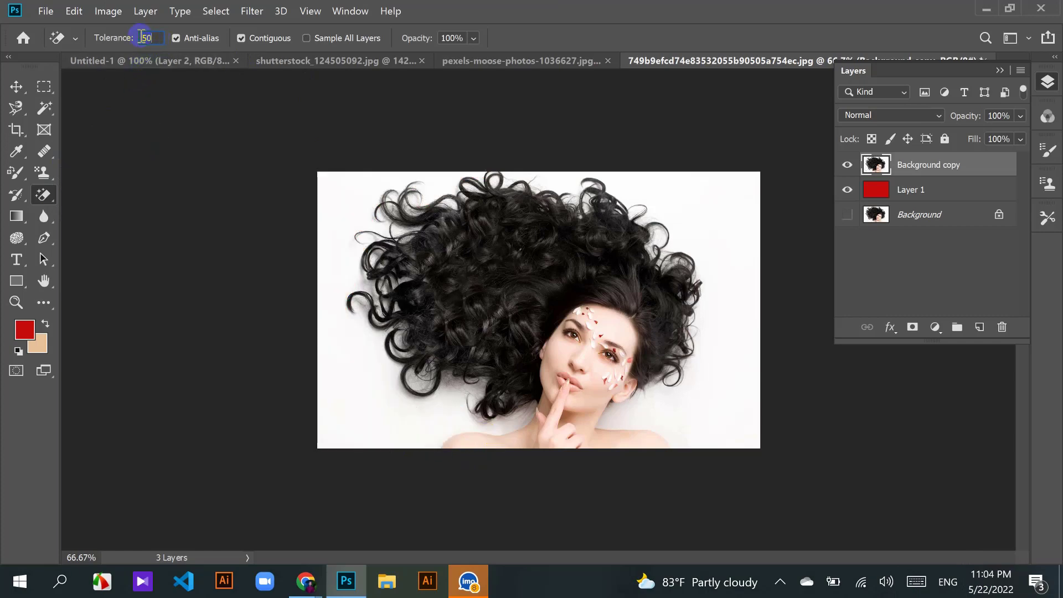
Step: Try the Magic Eraser at tolerance 50 on the same background, inspect the erased shoulder area, and undo the erasing
{"action": "left_click", "coordinate": [327, 257]}
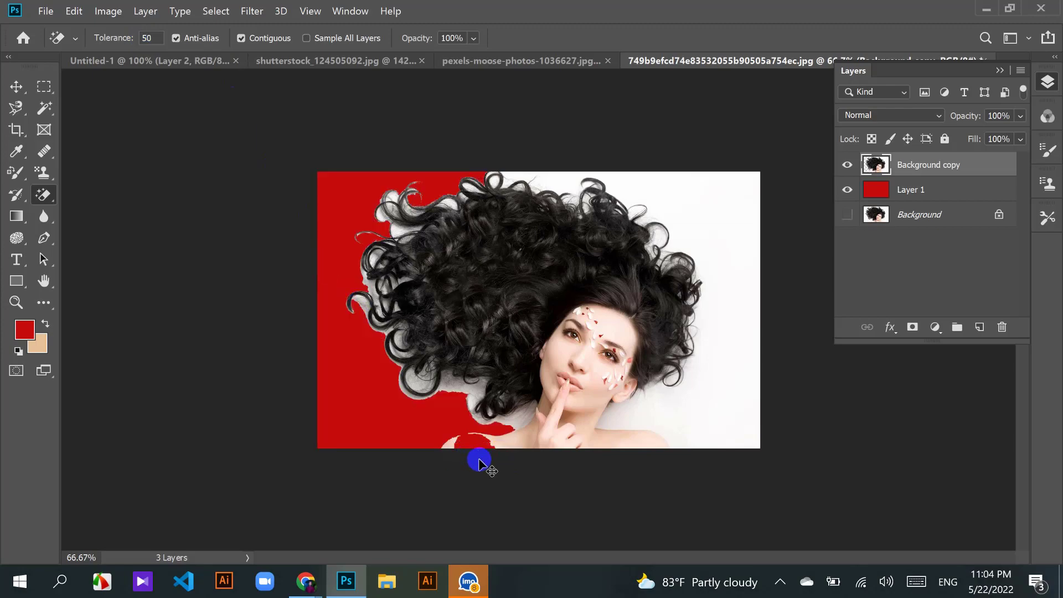
{"action": "scroll", "coordinate": [478, 457], "scroll_direction": "up", "scroll_amount": 4}
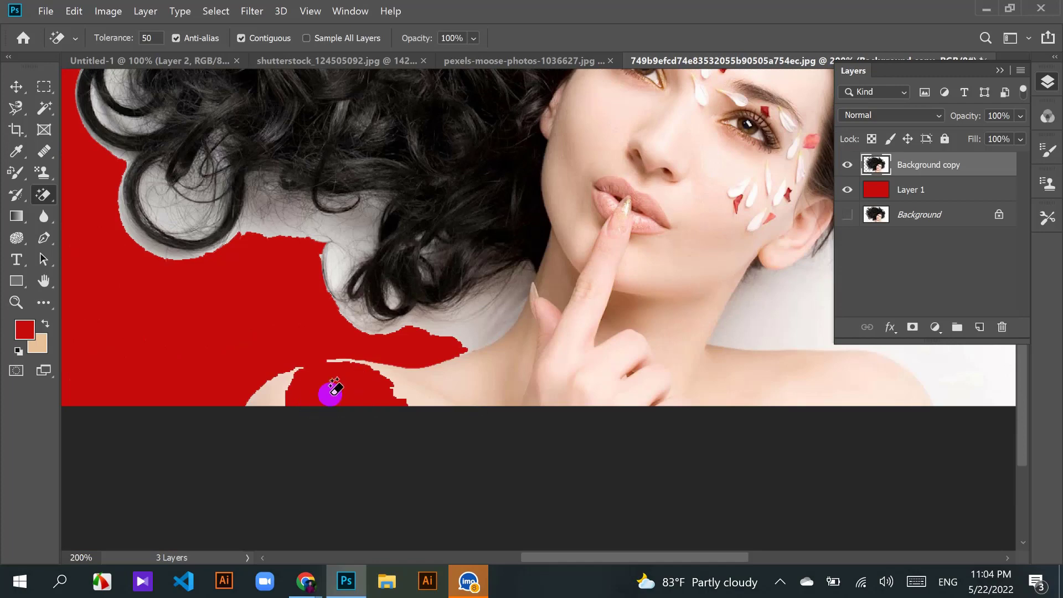
{"action": "scroll", "coordinate": [332, 390], "scroll_direction": "down", "scroll_amount": 2}
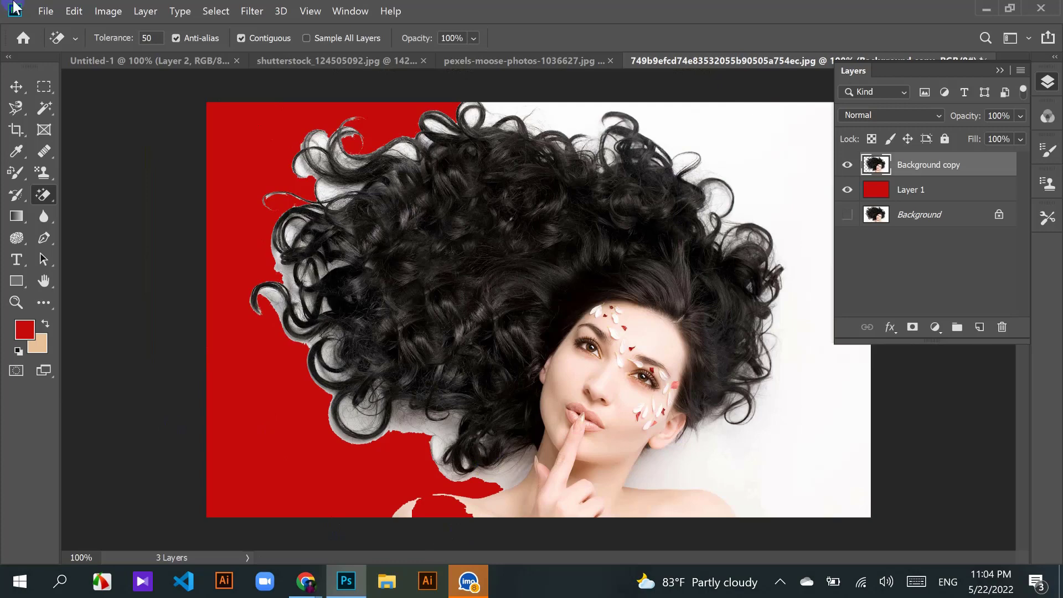
{"action": "key", "text": "ctrl+z"}
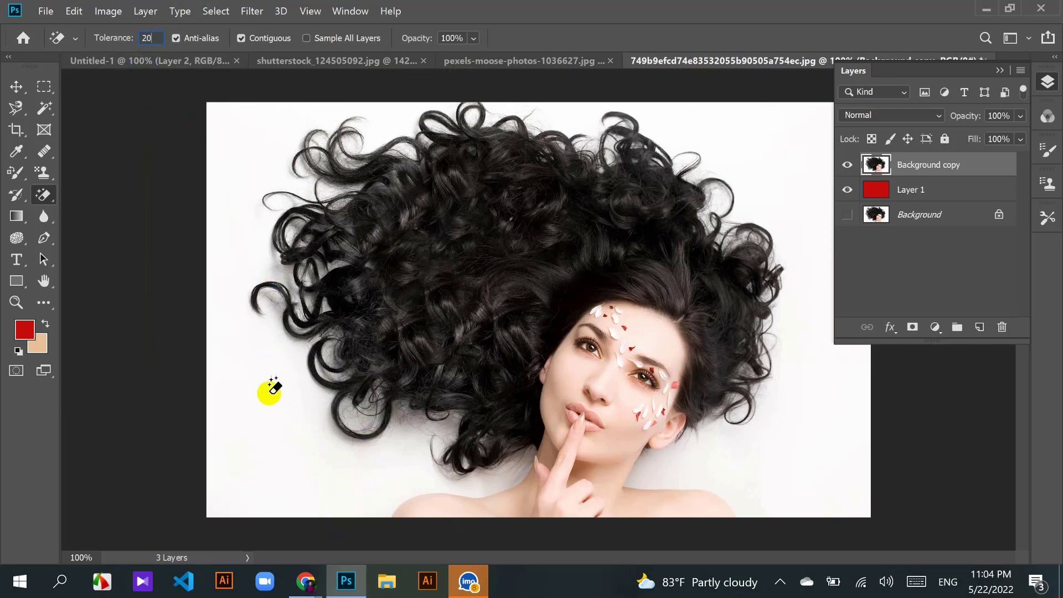
Step: Set the Magic Eraser tolerance to 20 and erase the pale background left of the hair
{"action": "left_click", "coordinate": [263, 387]}
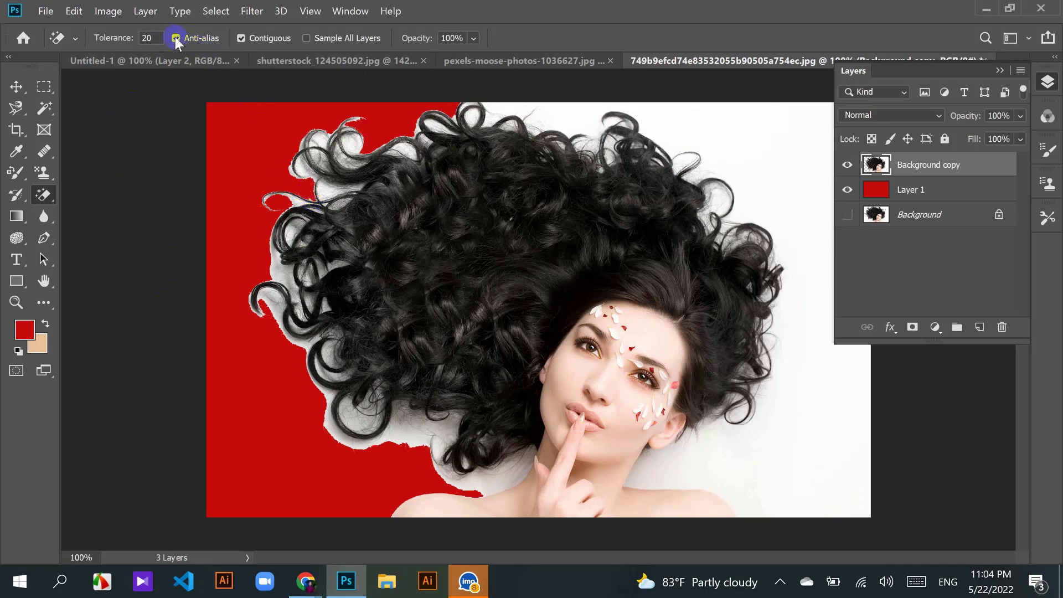
Step: Compare the Magic Eraser's Contiguous option with the Background Eraser's limits options, ending on the Magic Eraser with Contiguous enabled
{"action": "left_click", "coordinate": [241, 39]}
{"action": "right_click", "coordinate": [49, 187]}
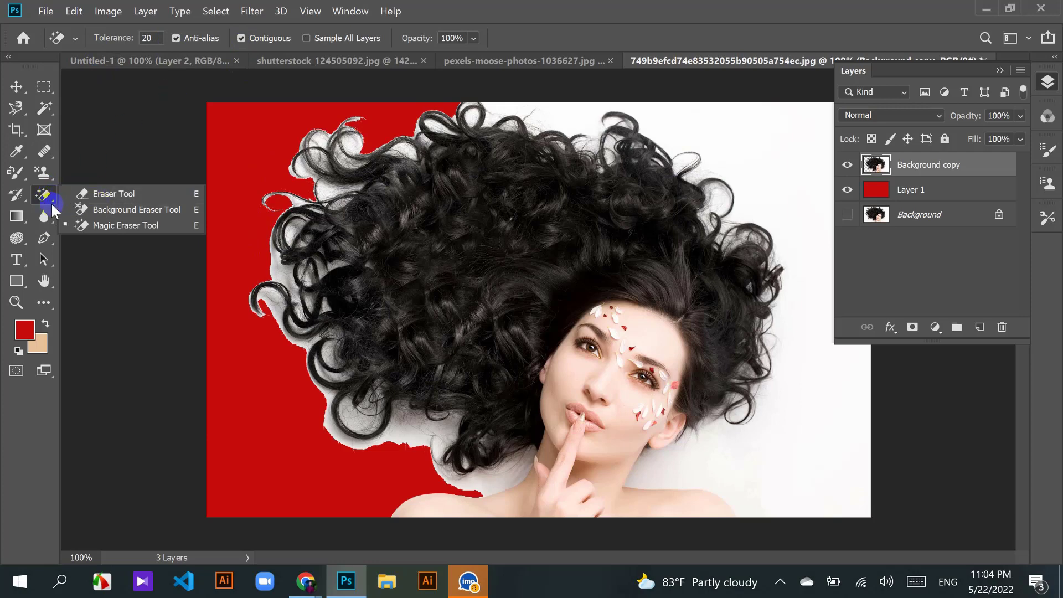
{"action": "left_click", "coordinate": [111, 209]}
{"action": "left_click", "coordinate": [291, 37]}
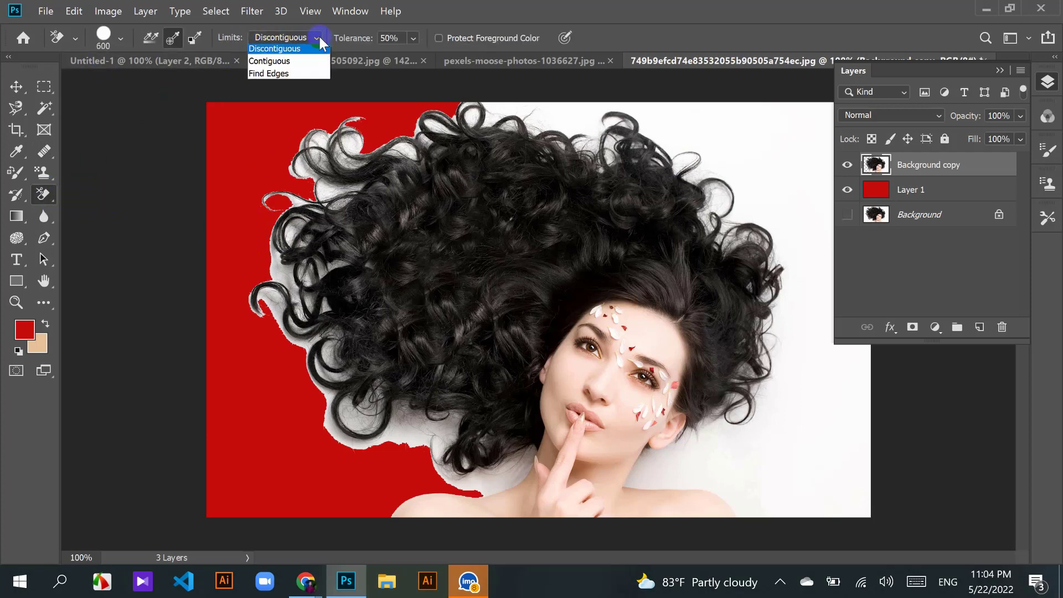
{"action": "left_click", "coordinate": [48, 195]}
{"action": "right_click", "coordinate": [47, 193]}
{"action": "left_click", "coordinate": [93, 223]}
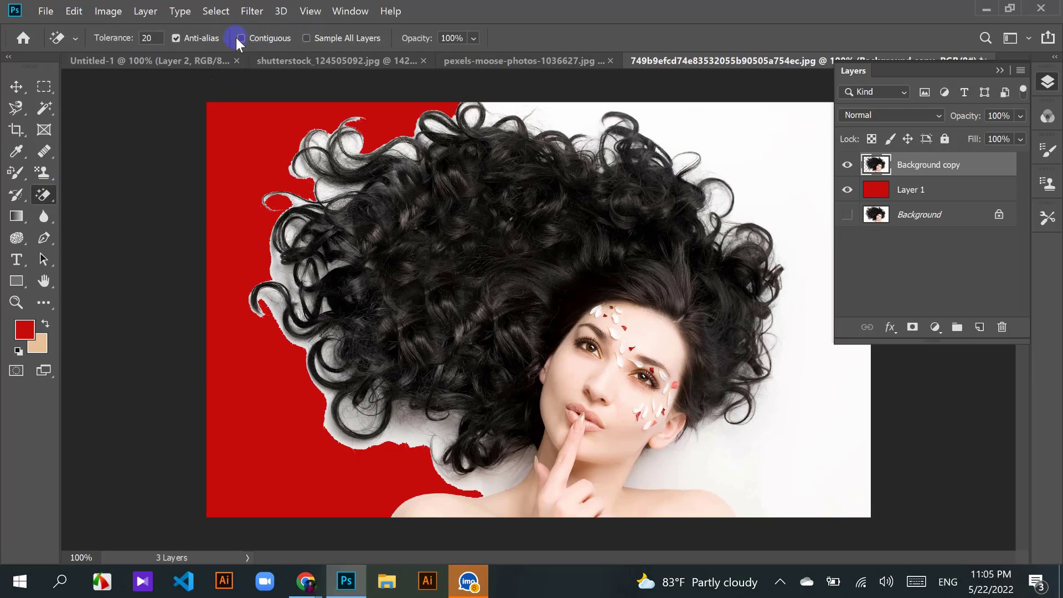
{"action": "left_click", "coordinate": [238, 38]}
Step: Collapse the Layers panel and erase the pale background right of the hair and beside both sides of the neck
{"action": "left_click", "coordinate": [1000, 71]}
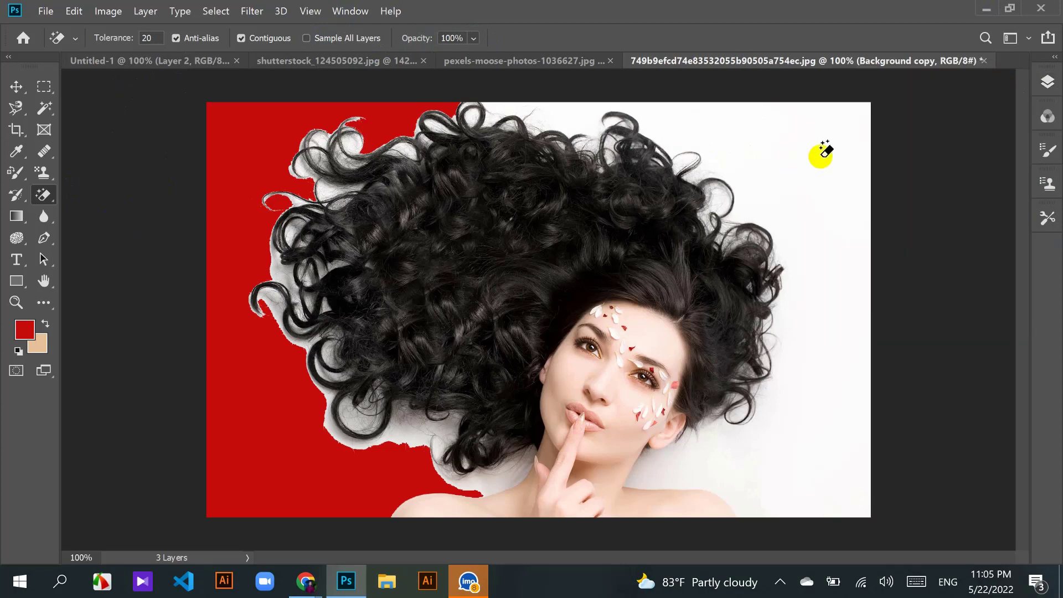
{"action": "left_click", "coordinate": [820, 160]}
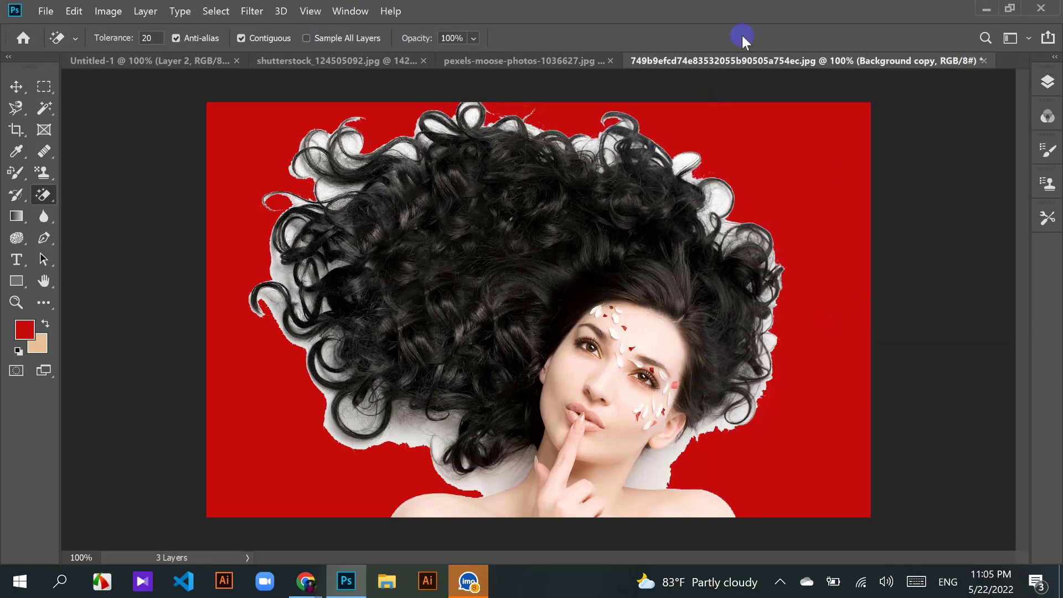
{"action": "left_click", "coordinate": [658, 479]}
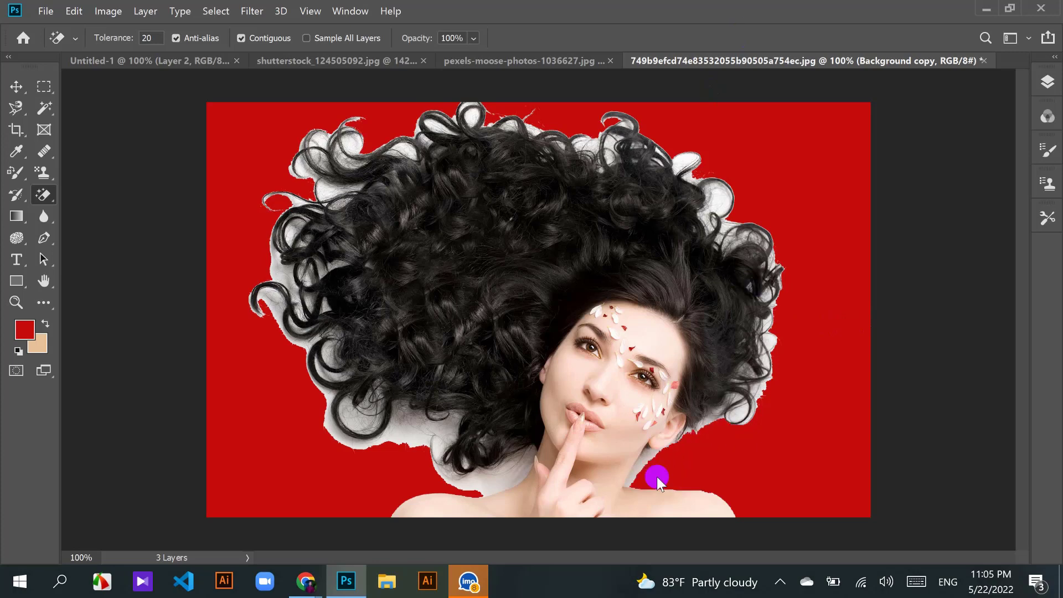
{"action": "left_click", "coordinate": [486, 493]}
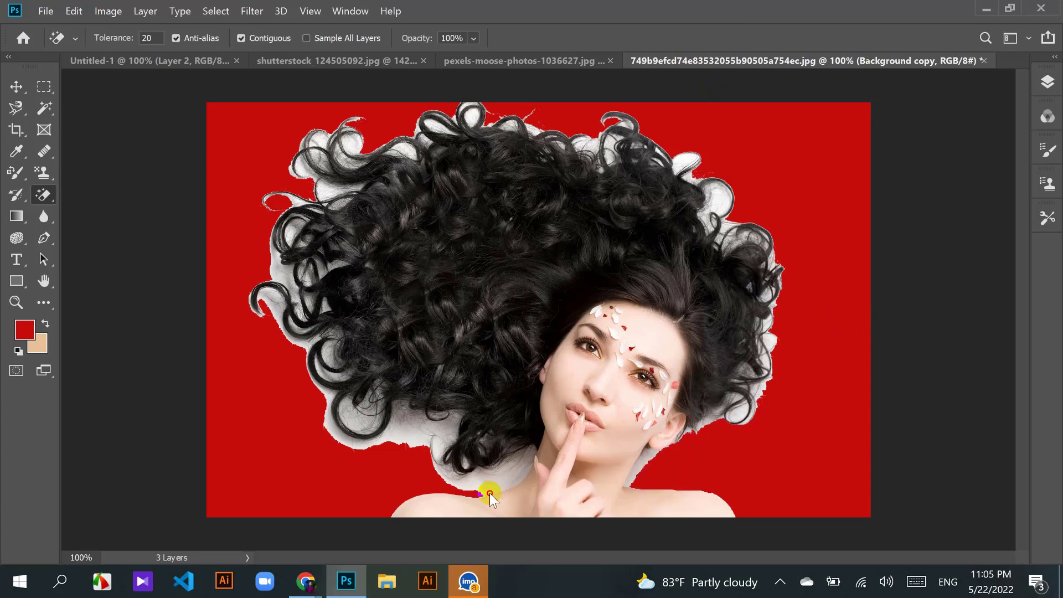
{"action": "left_click", "coordinate": [744, 461]}
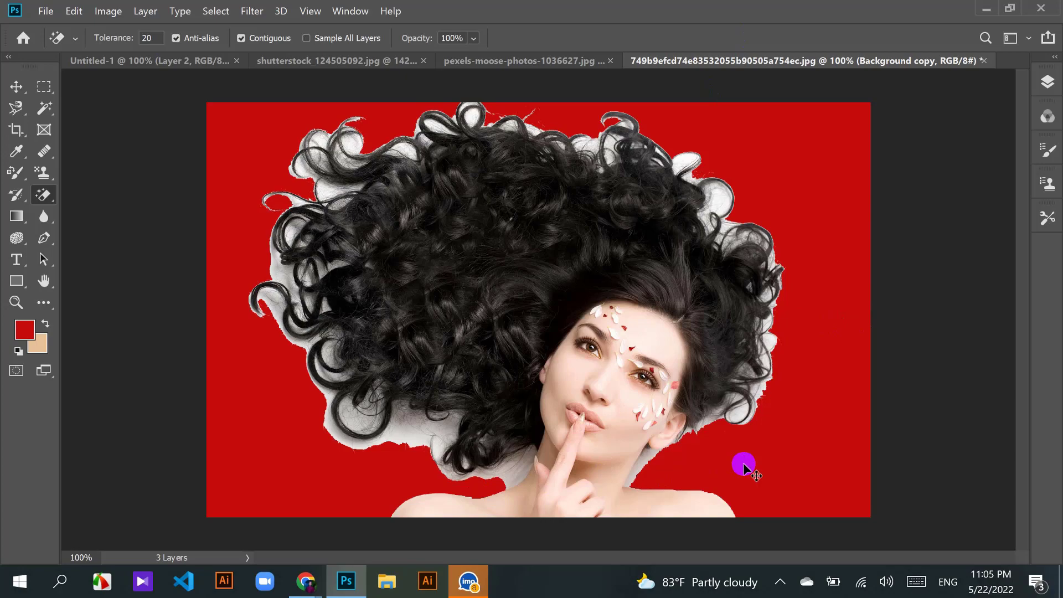
Step: Erase the remaining pale patches between the lower curls, the neck and the left shoulder with the Magic Eraser
{"action": "key", "text": "ctrl+plus"}
{"action": "key", "text": "ctrl+plus"}
{"action": "scroll", "coordinate": [514, 399], "scroll_direction": "down", "scroll_amount": 5}
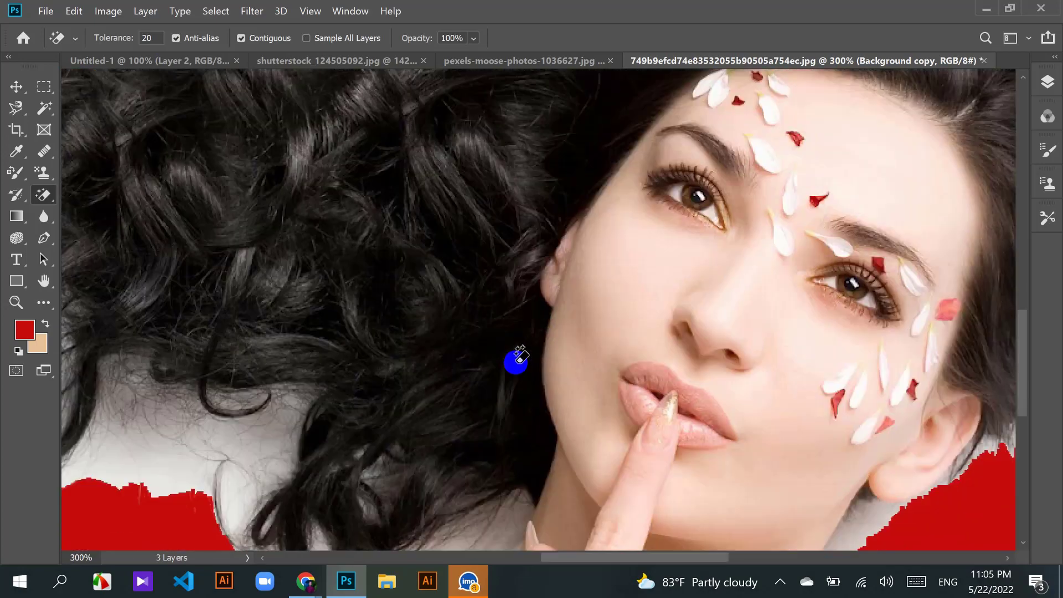
{"action": "scroll", "coordinate": [519, 357], "scroll_direction": "down", "scroll_amount": 5}
{"action": "left_click", "coordinate": [469, 374]}
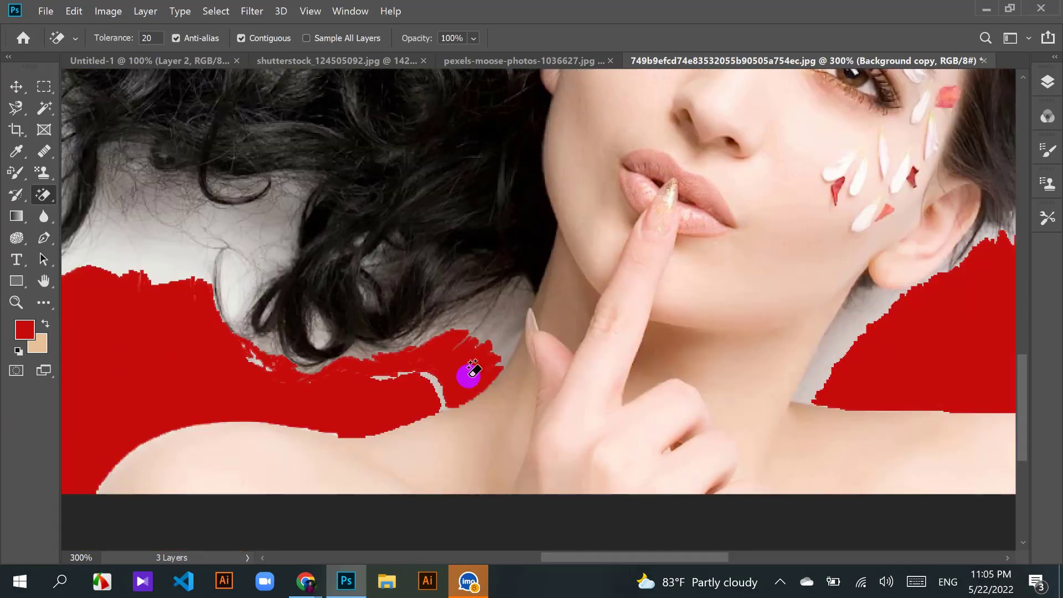
{"action": "left_click_drag", "start_coordinate": [469, 374], "coordinate": [517, 308]}
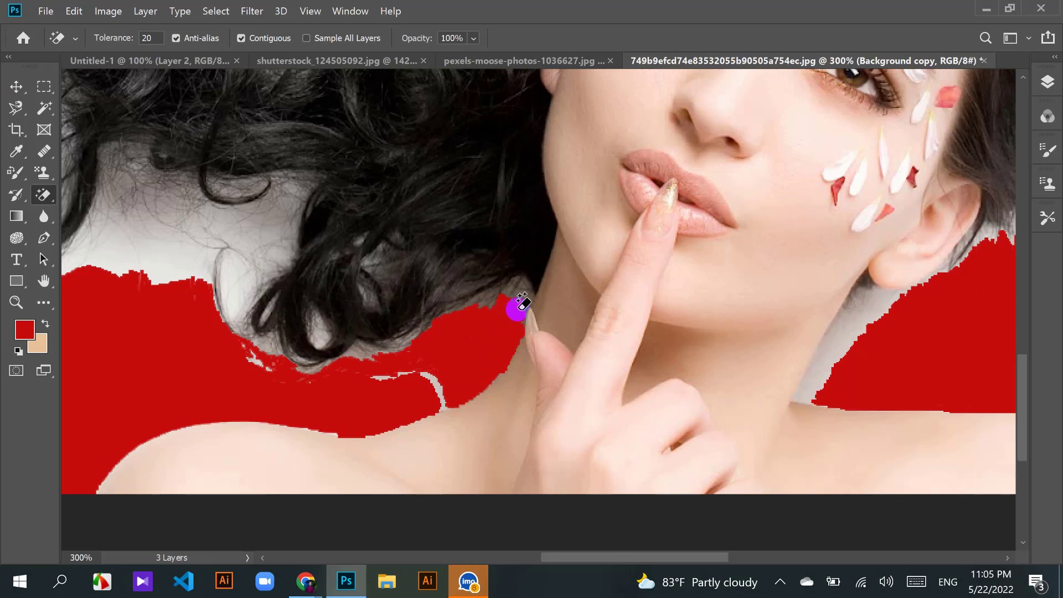
{"action": "left_click", "coordinate": [519, 305]}
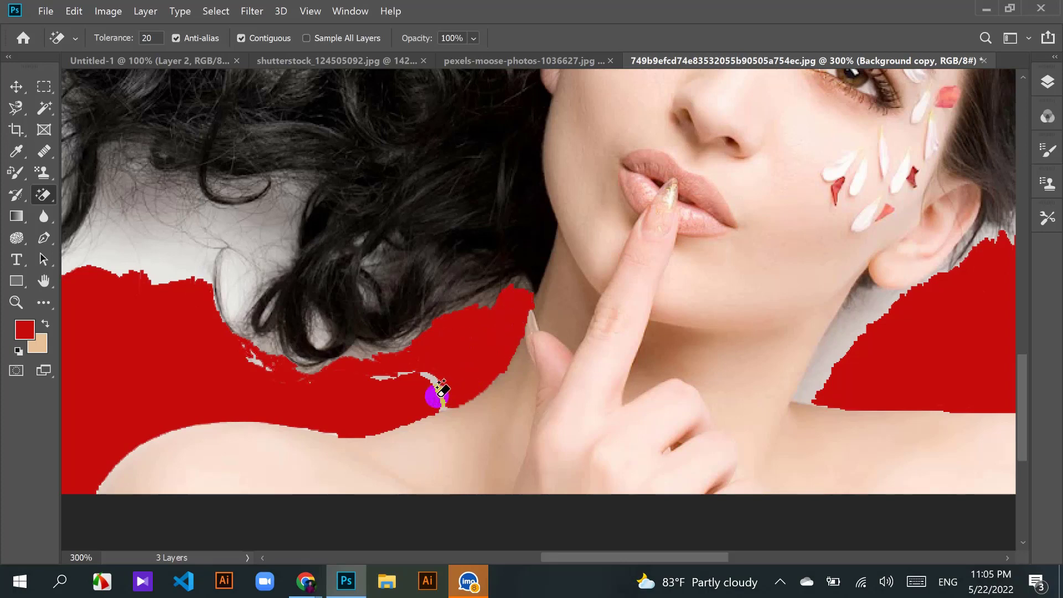
{"action": "left_click_drag", "start_coordinate": [441, 390], "coordinate": [405, 380]}
{"action": "left_click", "coordinate": [424, 379]}
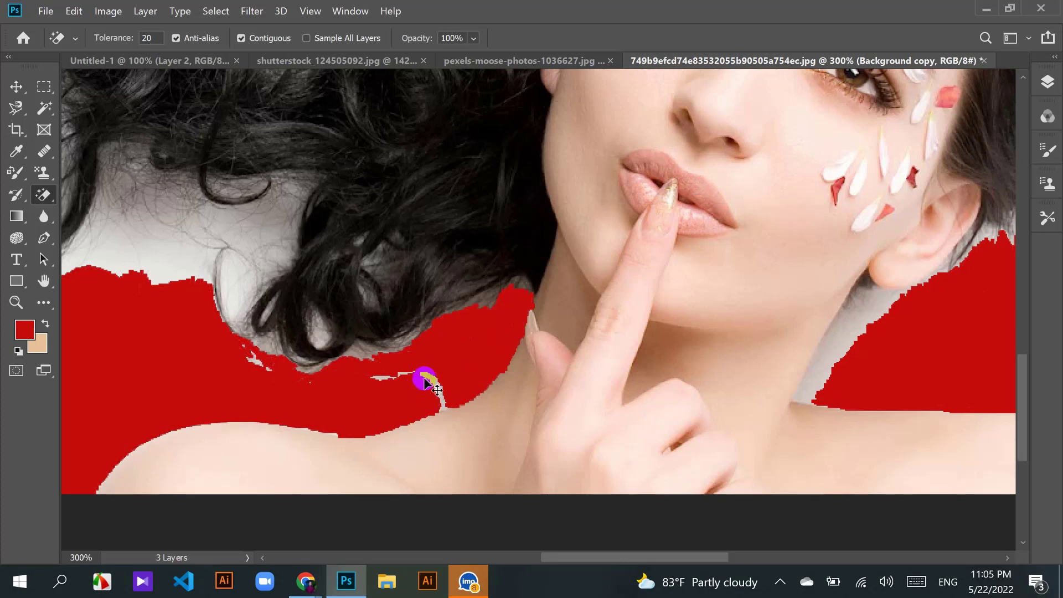
Step: Undo all the Magic Eraser erasing to restore the full pale background around the woman
{"action": "key", "text": "ctrl+z"}
{"action": "key", "text": "ctrl+z"}
{"action": "key", "text": "ctrl+z"}
{"action": "key", "text": "ctrl+z"}
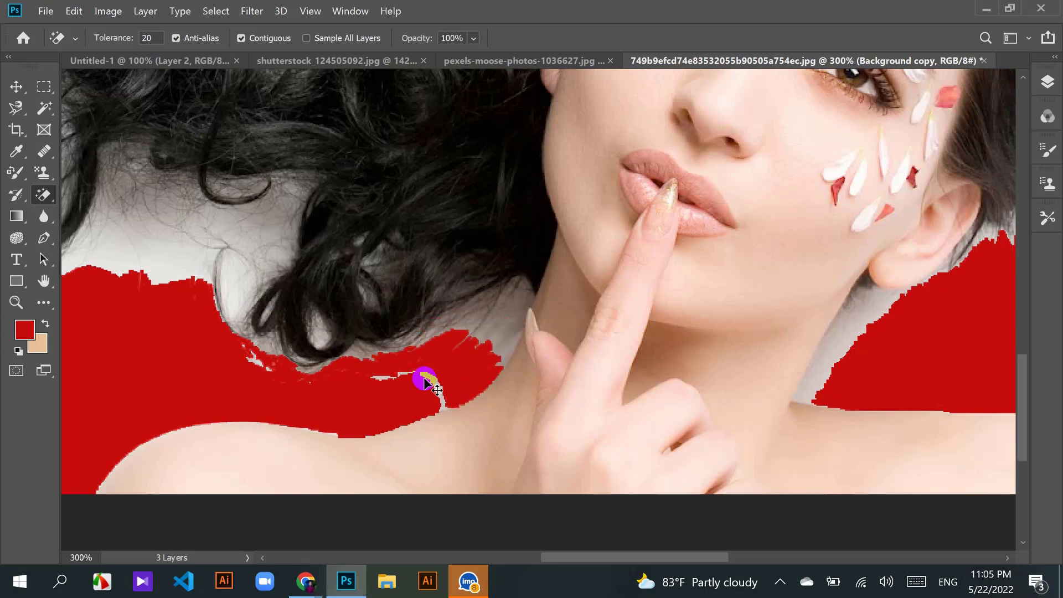
{"action": "key", "text": "ctrl+z"}
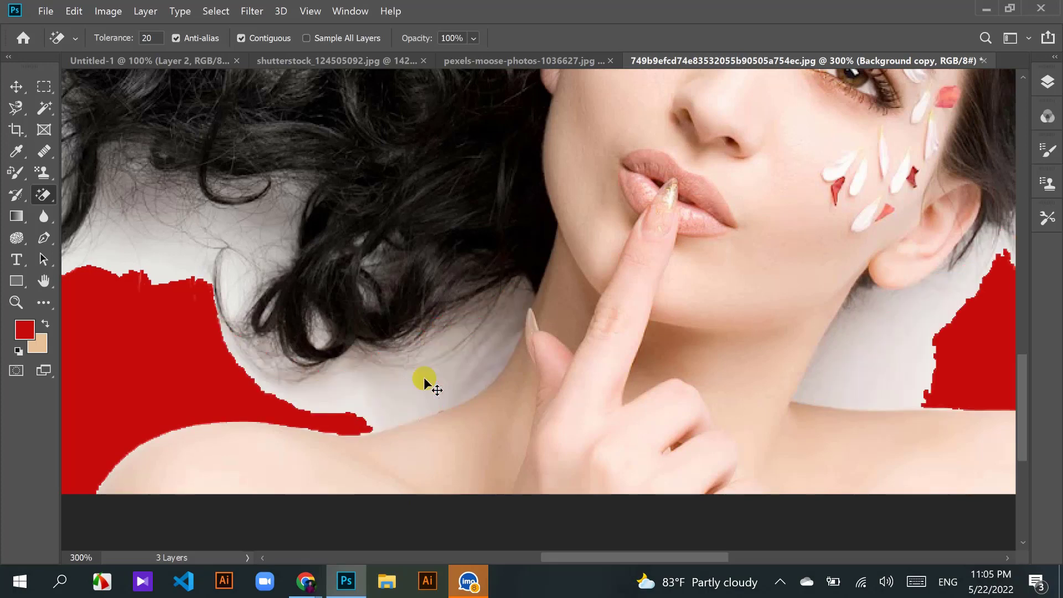
{"action": "left_click", "coordinate": [289, 298]}
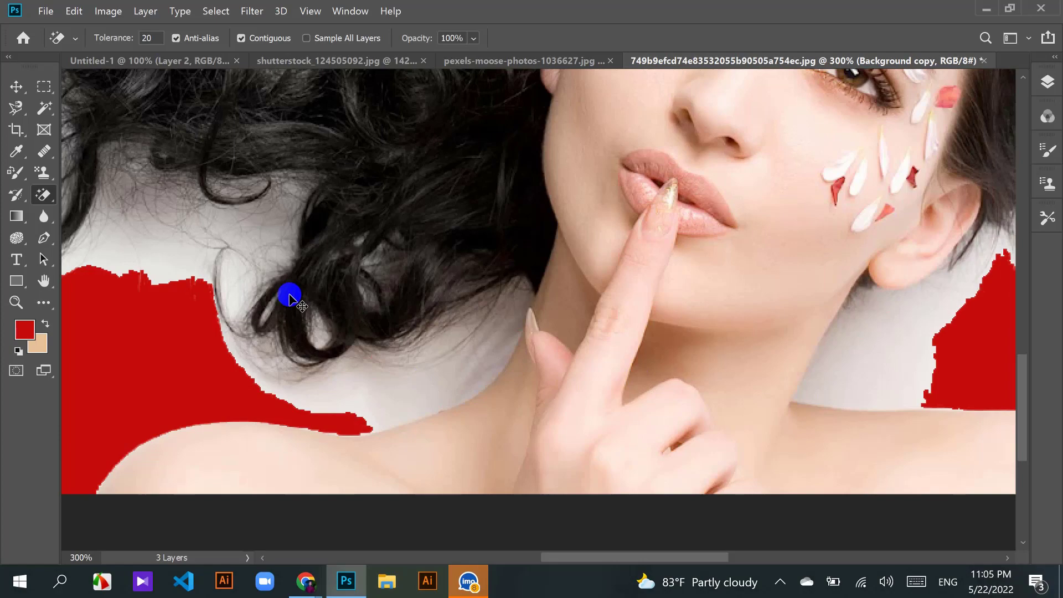
{"action": "scroll", "coordinate": [289, 297], "scroll_direction": "down", "scroll_amount": 5}
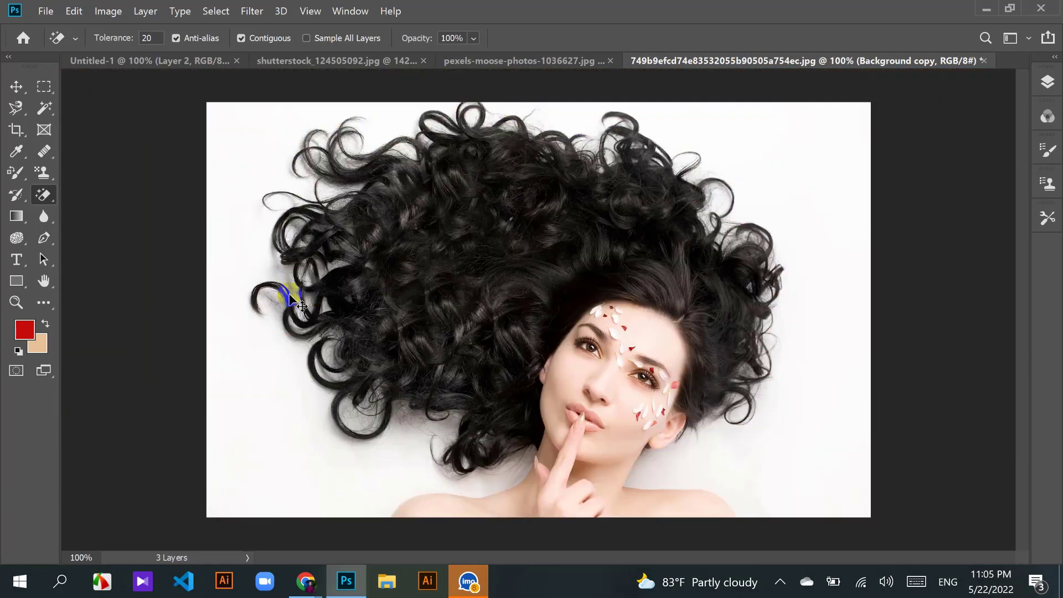
{"action": "left_click", "coordinate": [418, 43]}
{"action": "left_click", "coordinate": [327, 308]}
{"action": "left_click", "coordinate": [483, 222]}
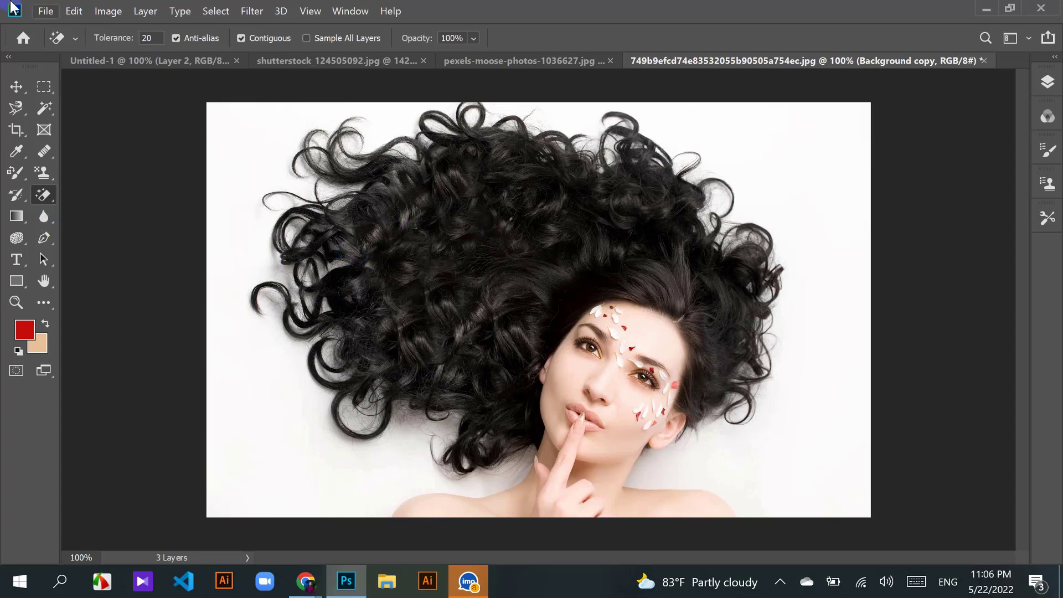
Step: Start a Pen tool path at the image's lower edge and trace the curve of the left shoulder to its dip
{"action": "left_click", "coordinate": [44, 238]}
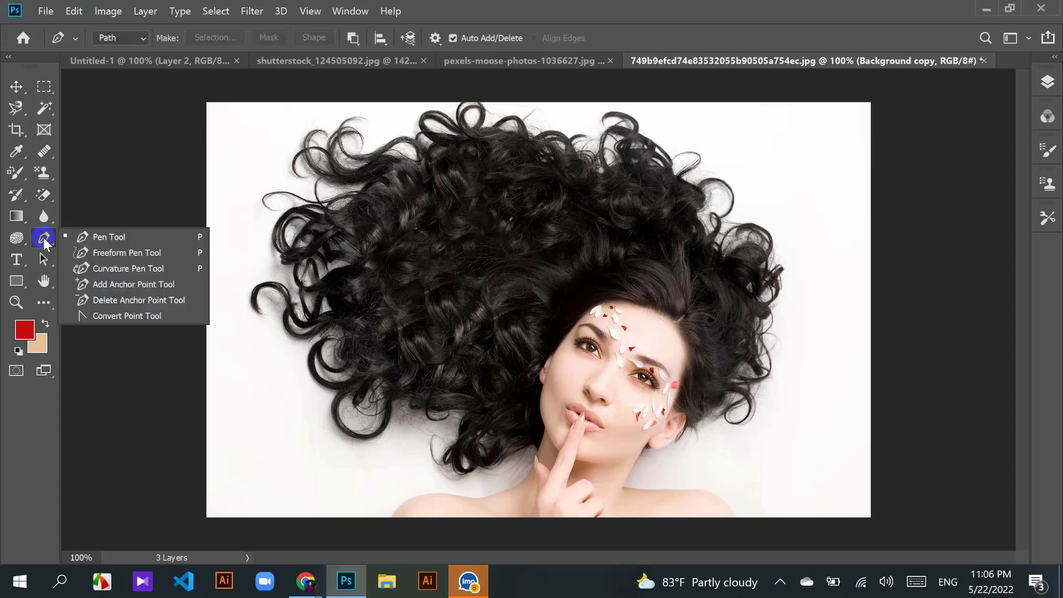
{"action": "left_click", "coordinate": [95, 237]}
{"action": "left_click", "coordinate": [458, 274]}
{"action": "key", "text": "ctrl+plus"}
{"action": "key", "text": "ctrl+plus"}
{"action": "key", "text": "ctrl+plus"}
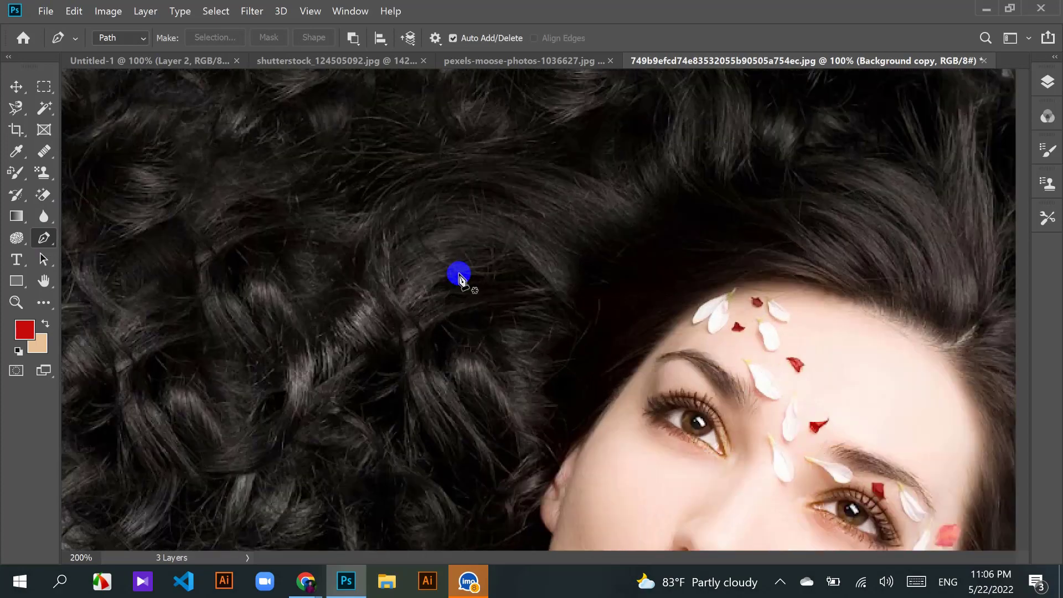
{"action": "scroll", "coordinate": [426, 243], "scroll_direction": "down", "scroll_amount": 5}
{"action": "scroll", "coordinate": [431, 238], "scroll_direction": "left", "scroll_amount": 5}
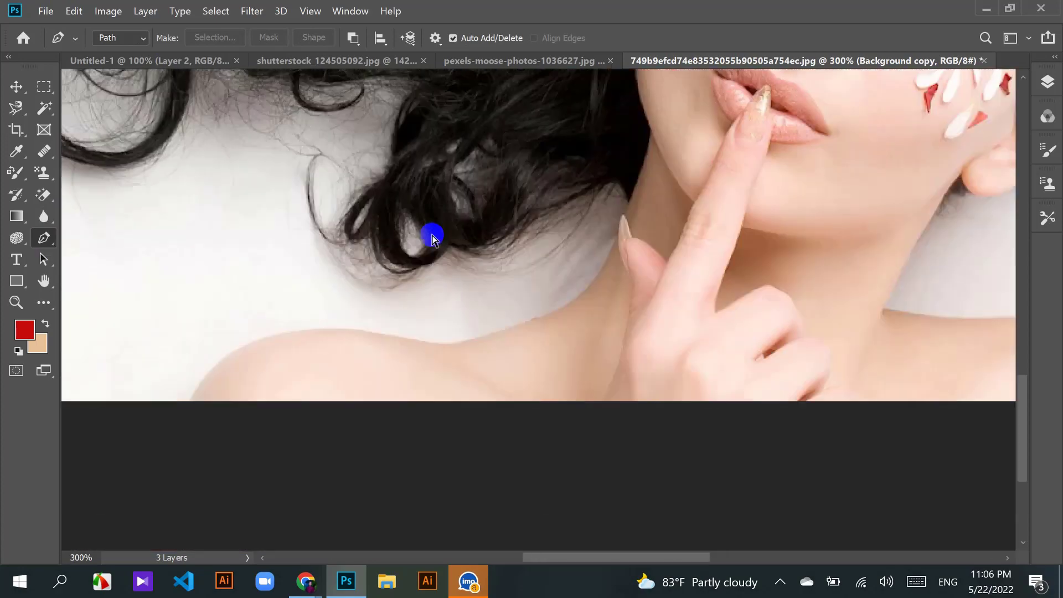
{"action": "left_click", "coordinate": [257, 400]}
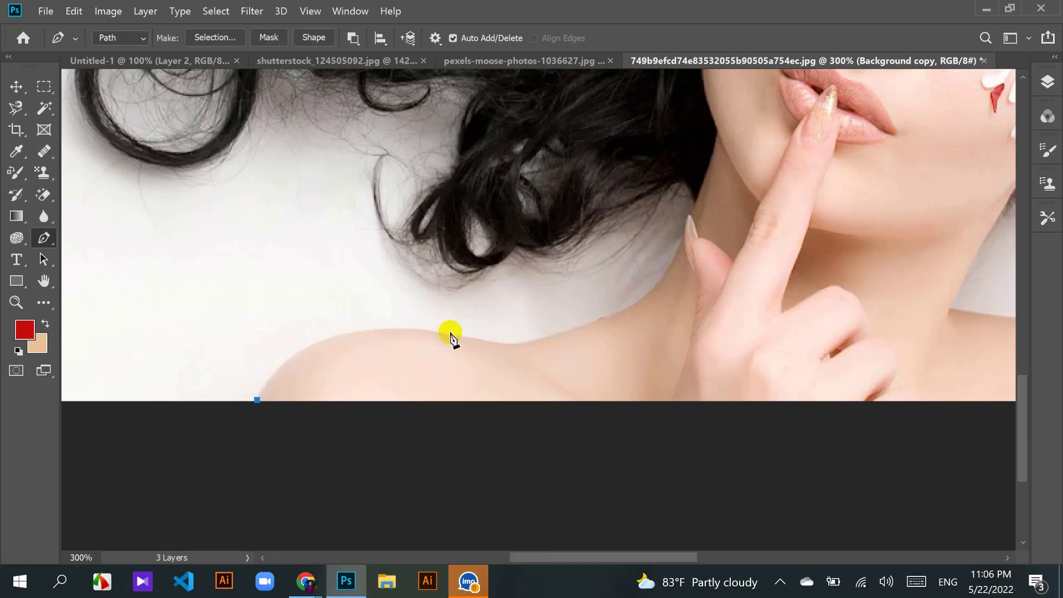
{"action": "left_click_drag", "start_coordinate": [444, 333], "coordinate": [603, 352]}
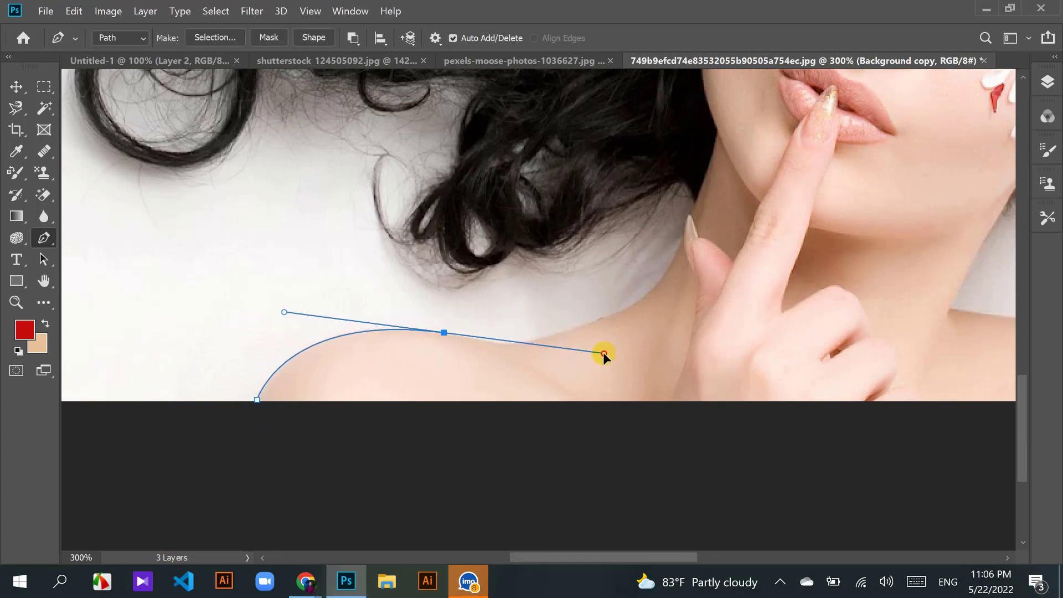
{"action": "left_click", "coordinate": [444, 333]}
{"action": "left_click", "coordinate": [510, 345]}
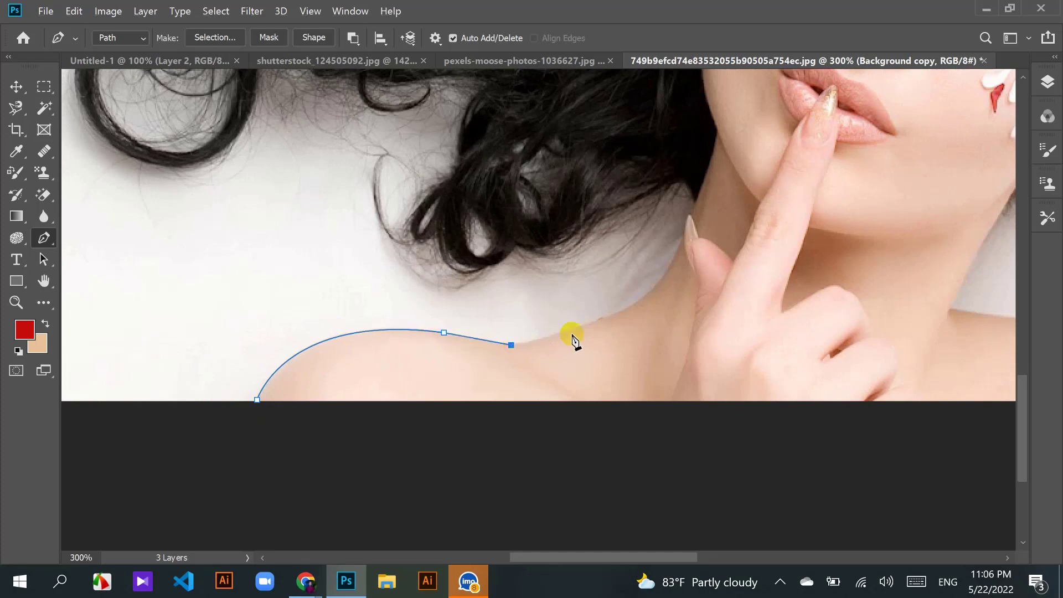
Step: Extend the path with curved segments from the shoulder's dip up the side of the neck to the hair
{"action": "left_click_drag", "start_coordinate": [600, 320], "coordinate": [621, 311]}
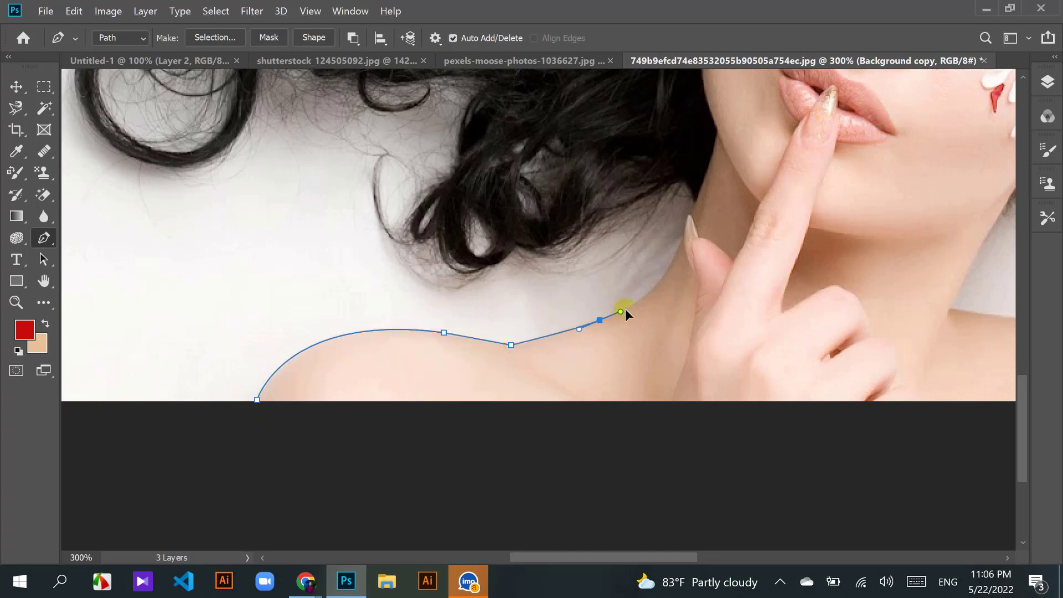
{"action": "left_click_drag", "start_coordinate": [669, 270], "coordinate": [673, 265]}
{"action": "left_click_drag", "start_coordinate": [667, 272], "coordinate": [704, 225]}
{"action": "left_click", "coordinate": [692, 204]}
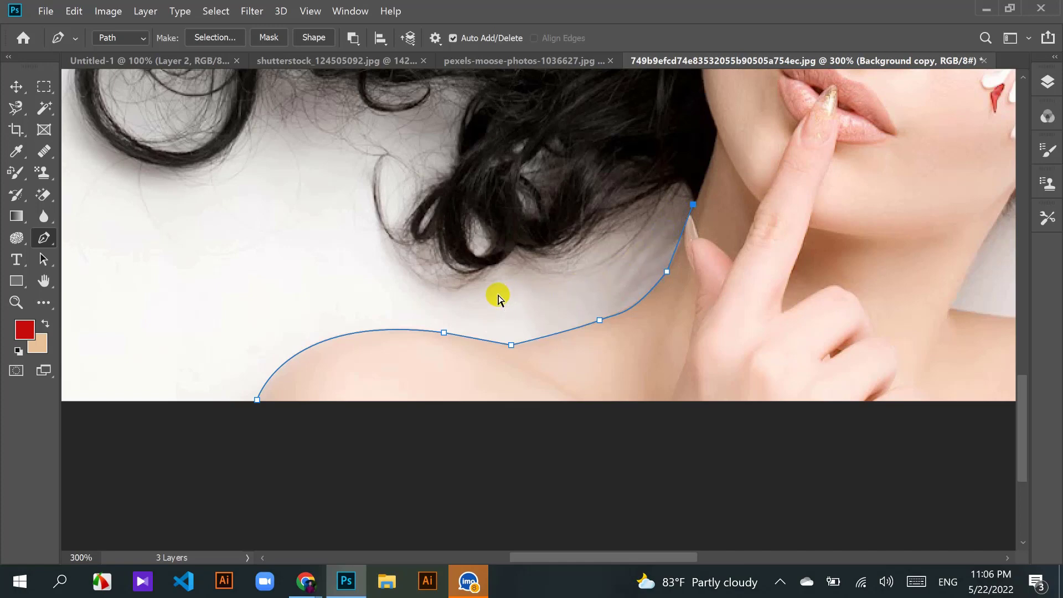
Step: Extend the path with straight segments from the neck, loosely beneath the lower curls and around the hair's lower-left side
{"action": "scroll", "coordinate": [499, 297], "scroll_direction": "down", "scroll_amount": 5}
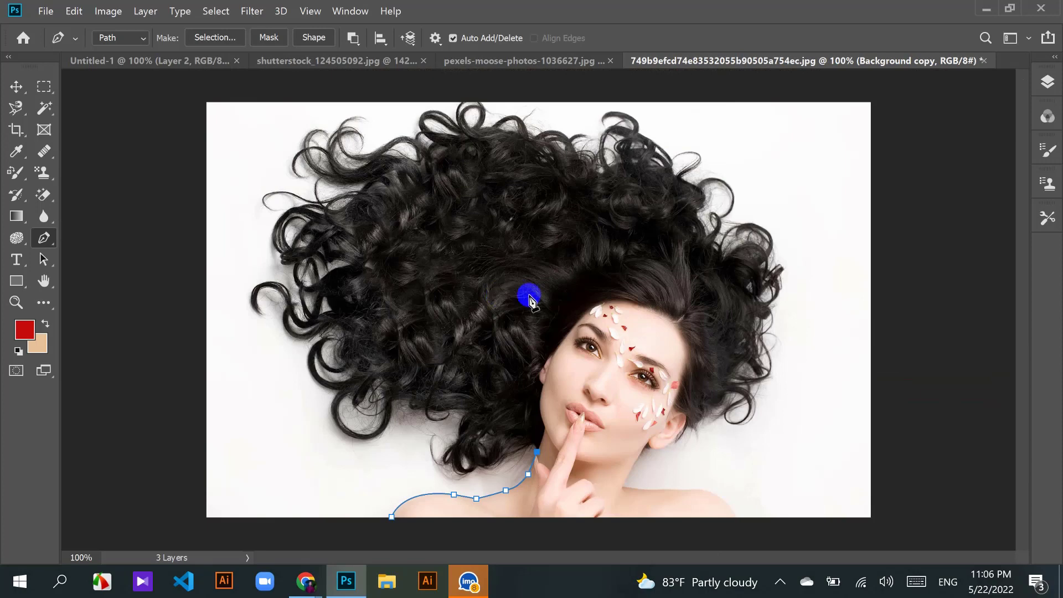
{"action": "left_click", "coordinate": [468, 483]}
{"action": "left_click", "coordinate": [432, 474]}
{"action": "left_click", "coordinate": [405, 459]}
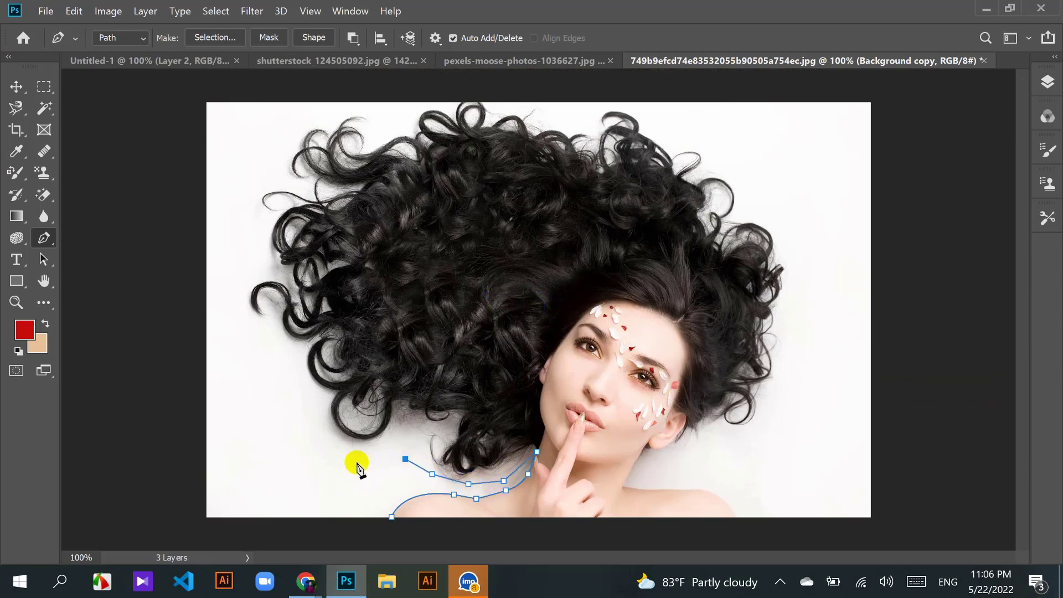
{"action": "left_click", "coordinate": [338, 459]}
{"action": "left_click", "coordinate": [295, 418]}
{"action": "left_click", "coordinate": [271, 377]}
{"action": "left_click", "coordinate": [247, 342]}
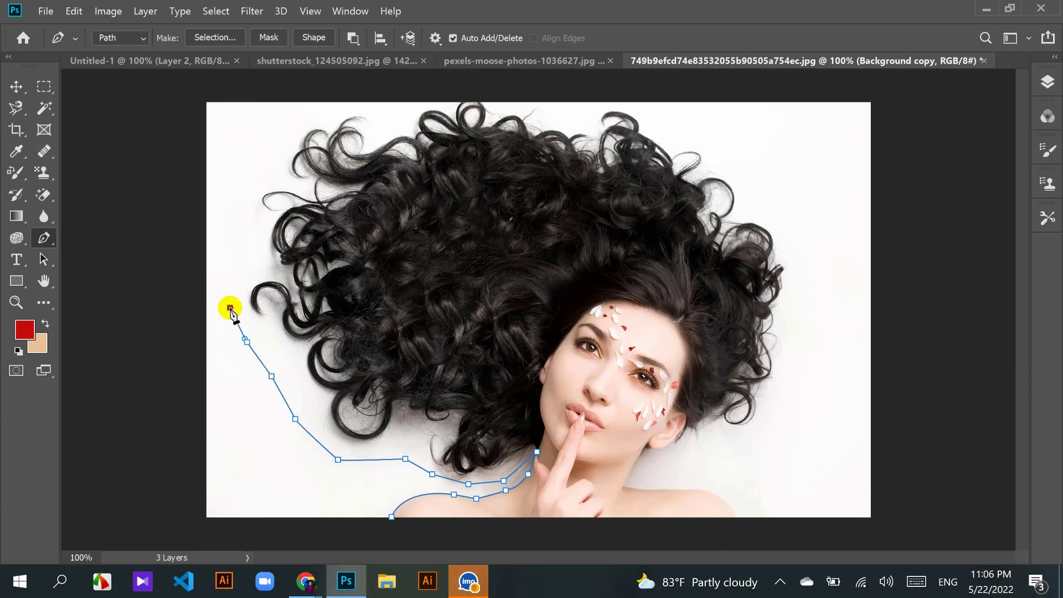
Step: Continue the loose path up the hair's left side and across above the image's upper edge
{"action": "left_click", "coordinate": [230, 307]}
{"action": "left_click", "coordinate": [230, 266]}
{"action": "left_click", "coordinate": [250, 178]}
{"action": "left_click", "coordinate": [282, 118]}
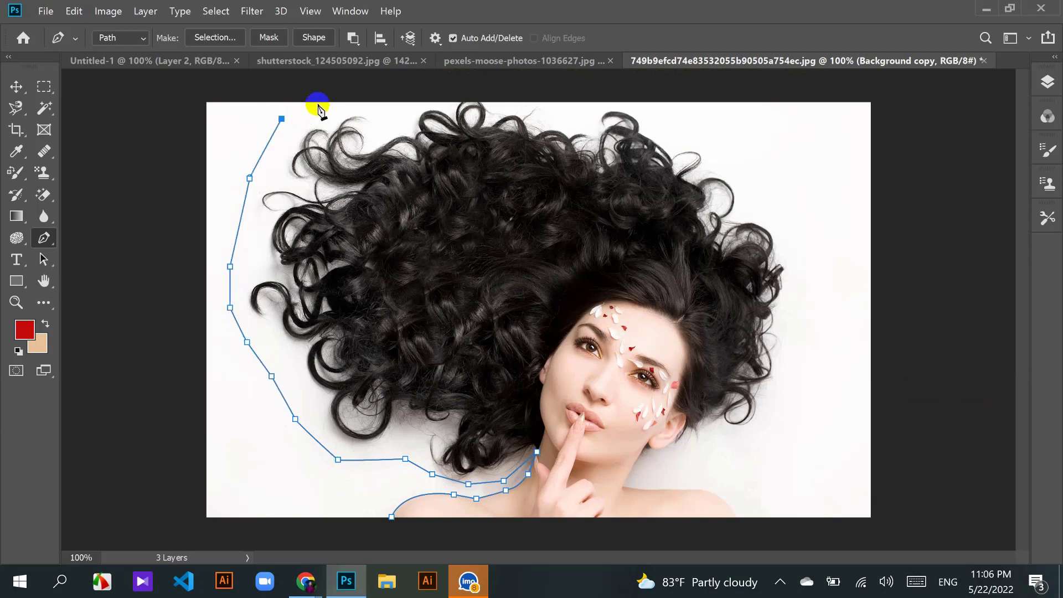
{"action": "left_click", "coordinate": [345, 101]}
{"action": "left_click", "coordinate": [441, 83]}
{"action": "left_click", "coordinate": [649, 78]}
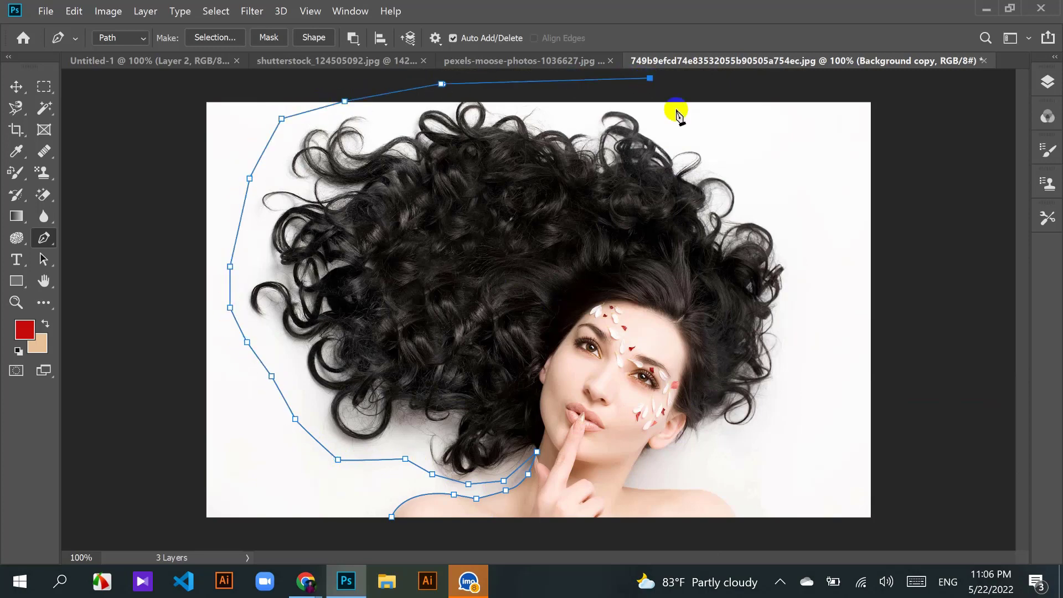
Step: Bring the loose path down around the right side of the hair to just below the ear
{"action": "left_click", "coordinate": [678, 118]}
{"action": "left_click", "coordinate": [743, 156]}
{"action": "left_click", "coordinate": [768, 203]}
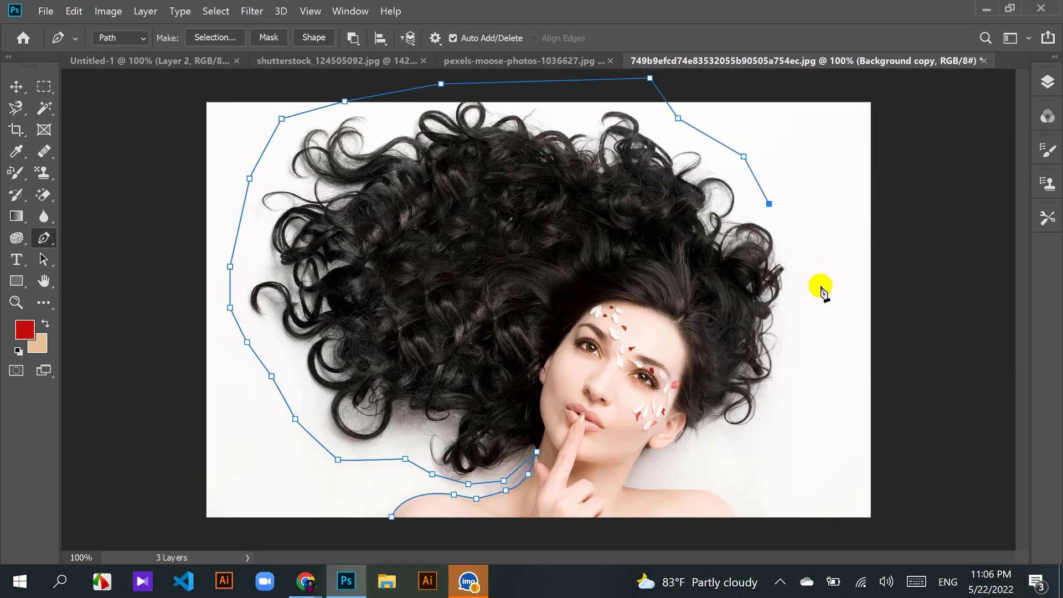
{"action": "left_click", "coordinate": [820, 286]}
{"action": "left_click", "coordinate": [797, 377]}
{"action": "left_click", "coordinate": [753, 441]}
{"action": "left_click", "coordinate": [682, 459]}
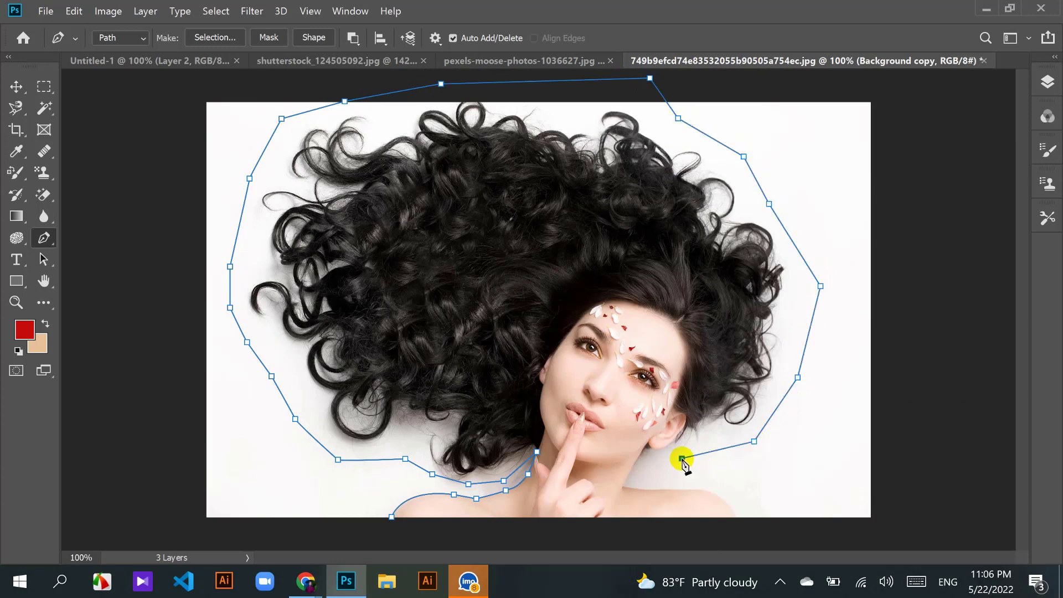
Step: Add an anchor beneath the earlobe and curve the path down the neck to a corner point at the right shoulder
{"action": "key", "text": "ctrl+plus"}
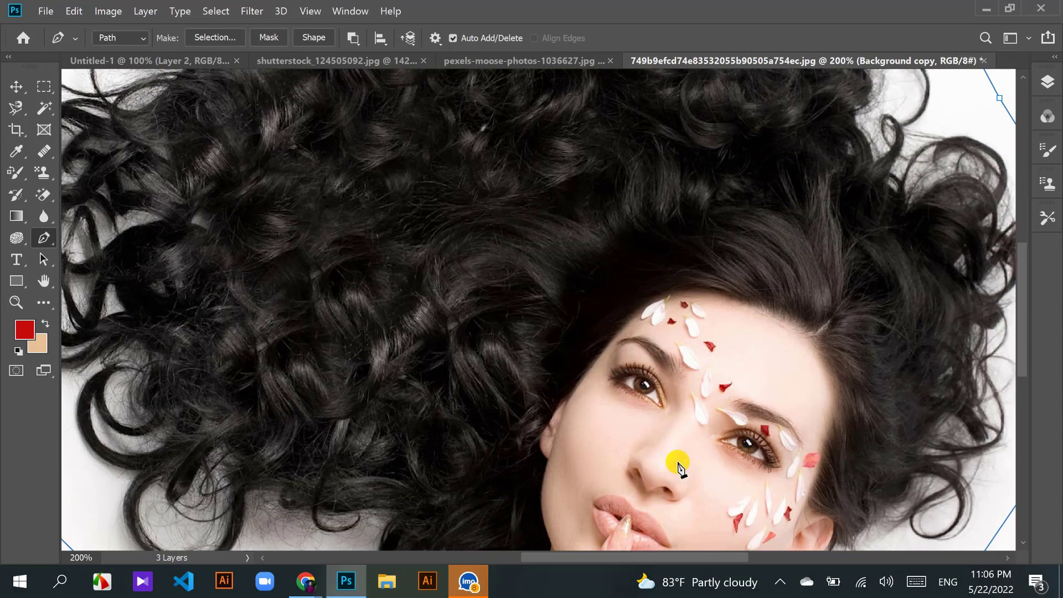
{"action": "scroll", "coordinate": [681, 244], "scroll_direction": "down", "scroll_amount": 4}
{"action": "scroll", "coordinate": [682, 243], "scroll_direction": "right", "scroll_amount": 3}
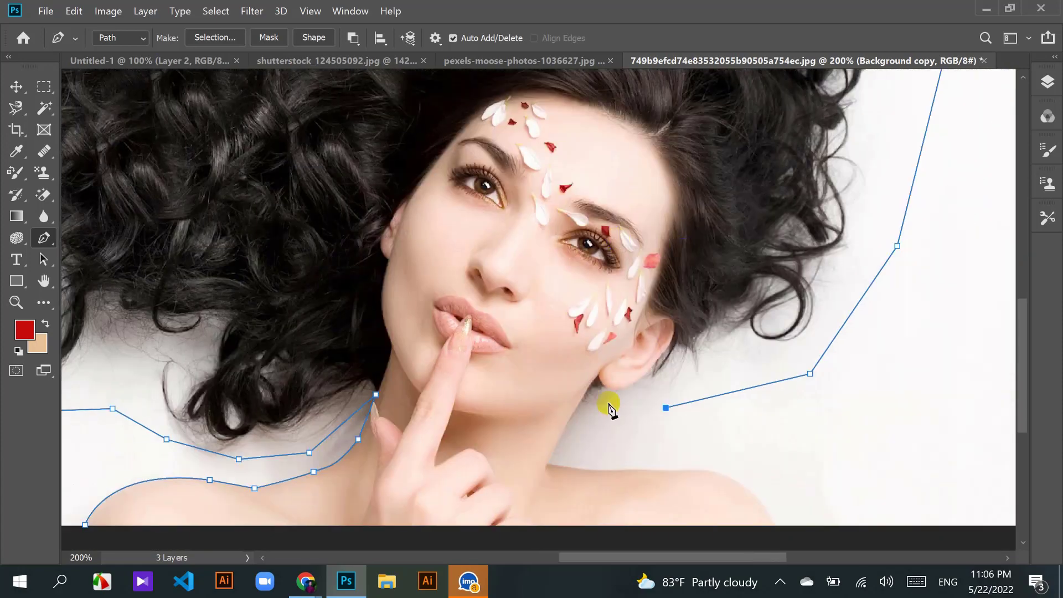
{"action": "left_click", "coordinate": [598, 394]}
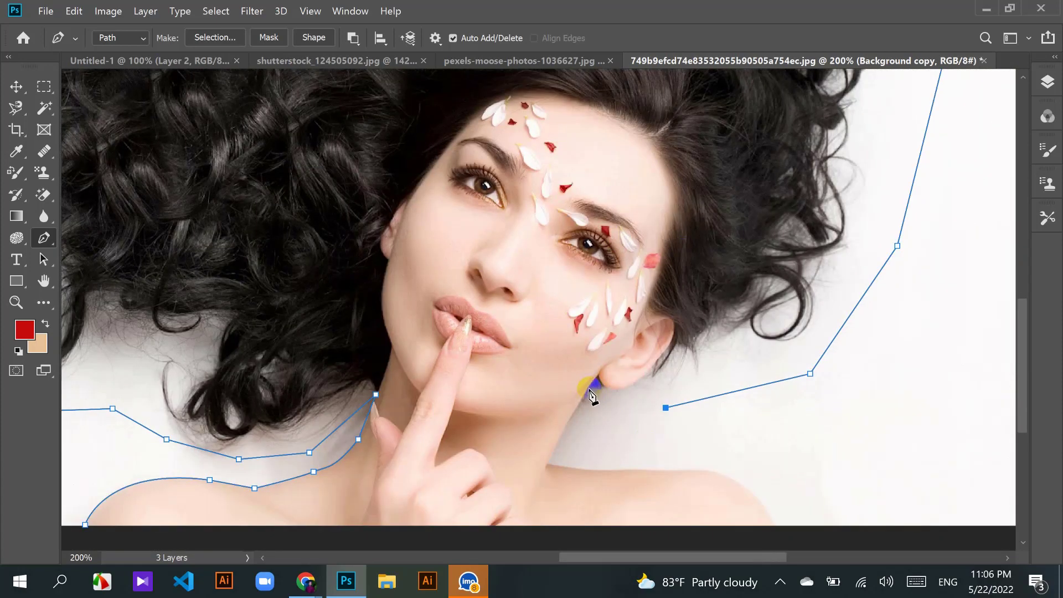
{"action": "key", "text": "ctrl+plus"}
{"action": "scroll", "coordinate": [597, 402], "scroll_direction": "down", "scroll_amount": 3}
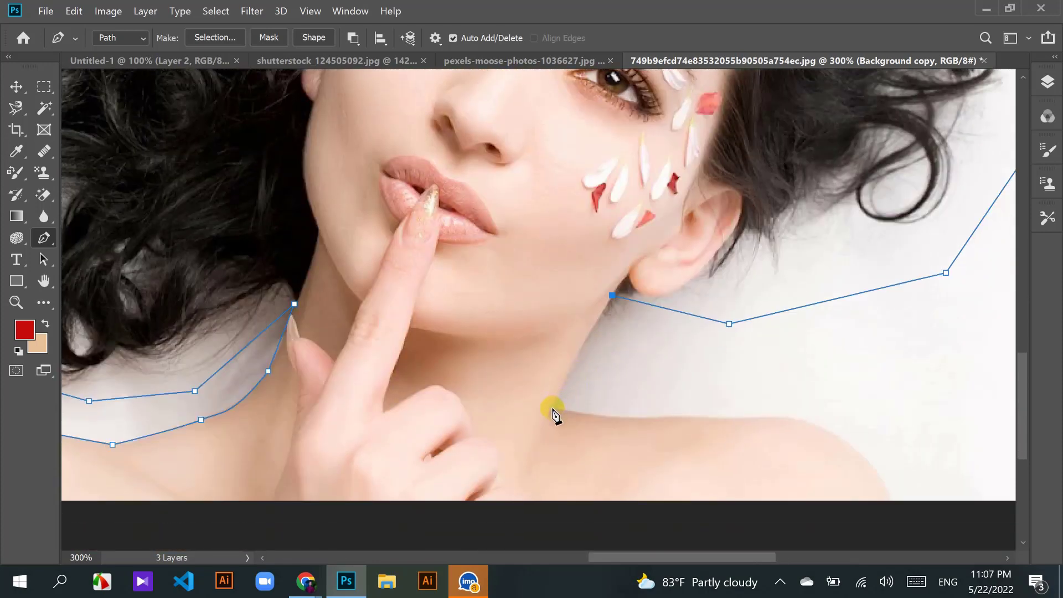
{"action": "left_click_drag", "start_coordinate": [552, 420], "coordinate": [538, 452]}
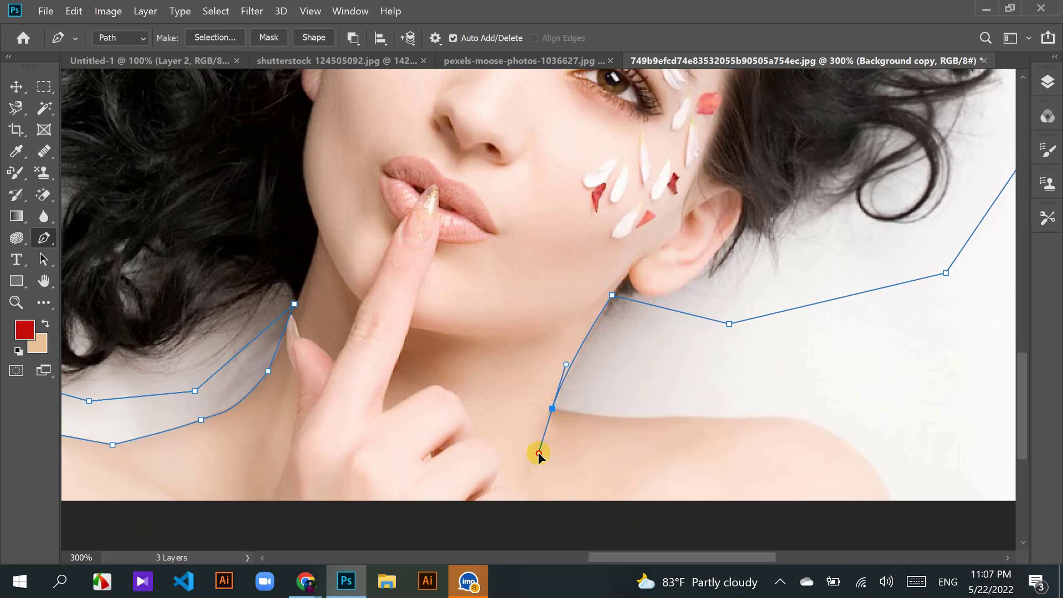
{"action": "left_click", "coordinate": [553, 410]}
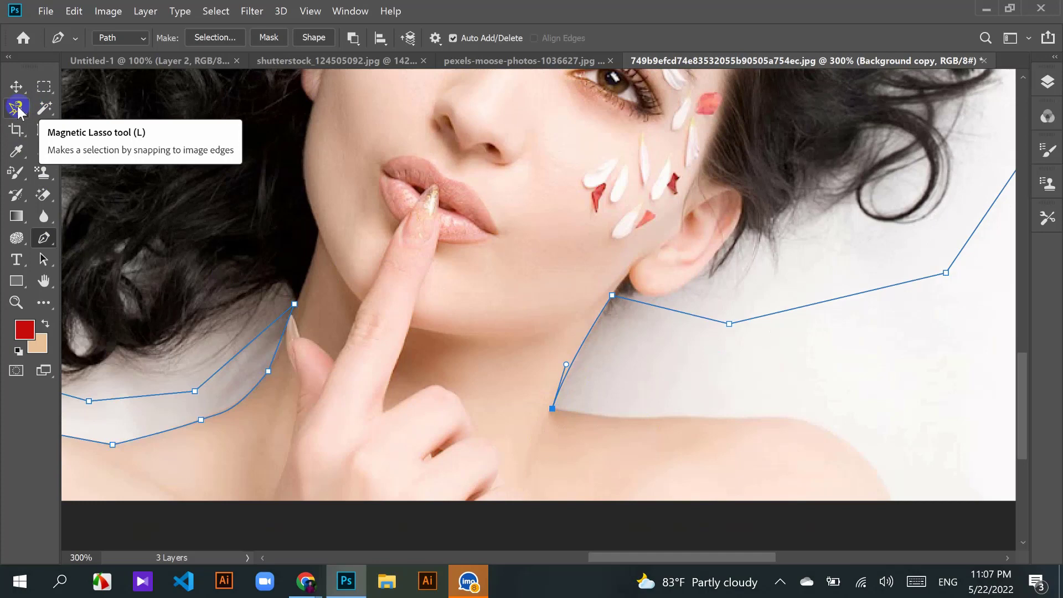
Step: Trace the right shoulder with curved segments from the neck to the image's lower edge, ending on a corner point
{"action": "left_click_drag", "start_coordinate": [703, 416], "coordinate": [774, 408]}
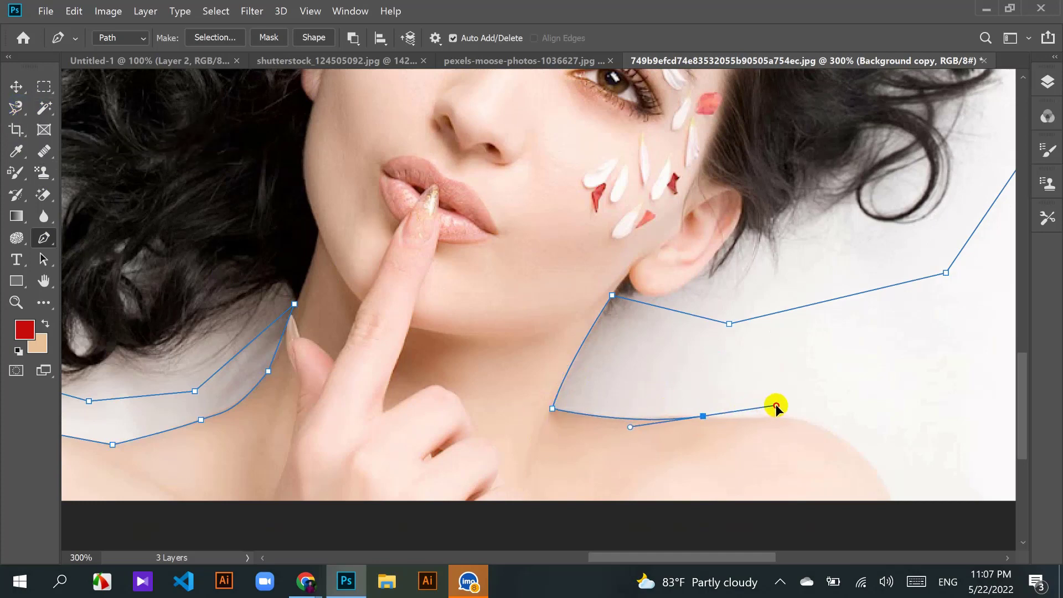
{"action": "left_click", "coordinate": [702, 416], "text": "alt"}
{"action": "scroll", "coordinate": [803, 423], "scroll_direction": "down", "scroll_amount": 3}
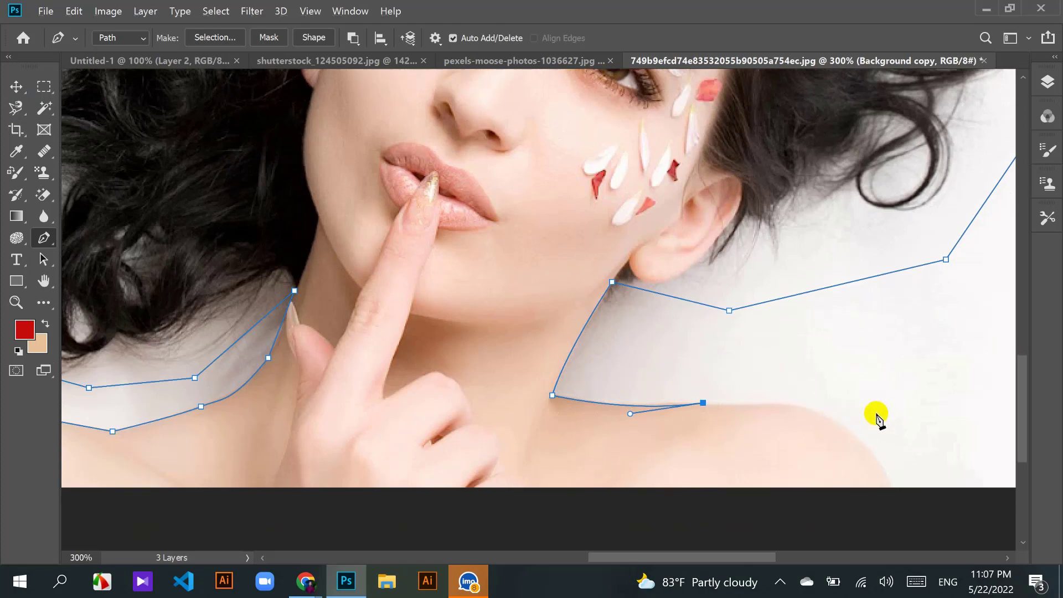
{"action": "left_click_drag", "start_coordinate": [787, 379], "coordinate": [811, 383]}
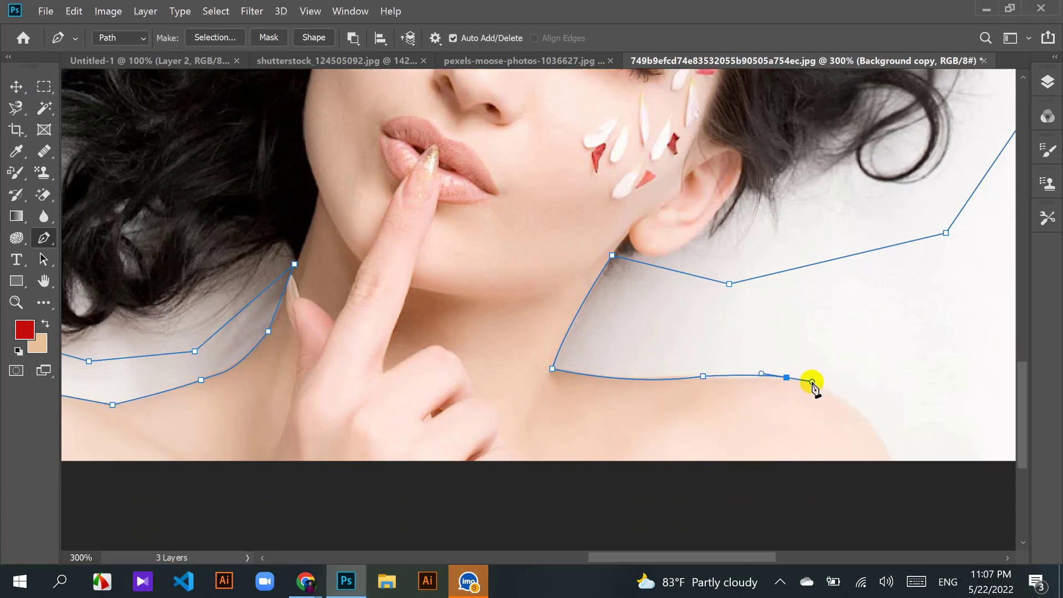
{"action": "left_click_drag", "start_coordinate": [890, 460], "coordinate": [913, 517]}
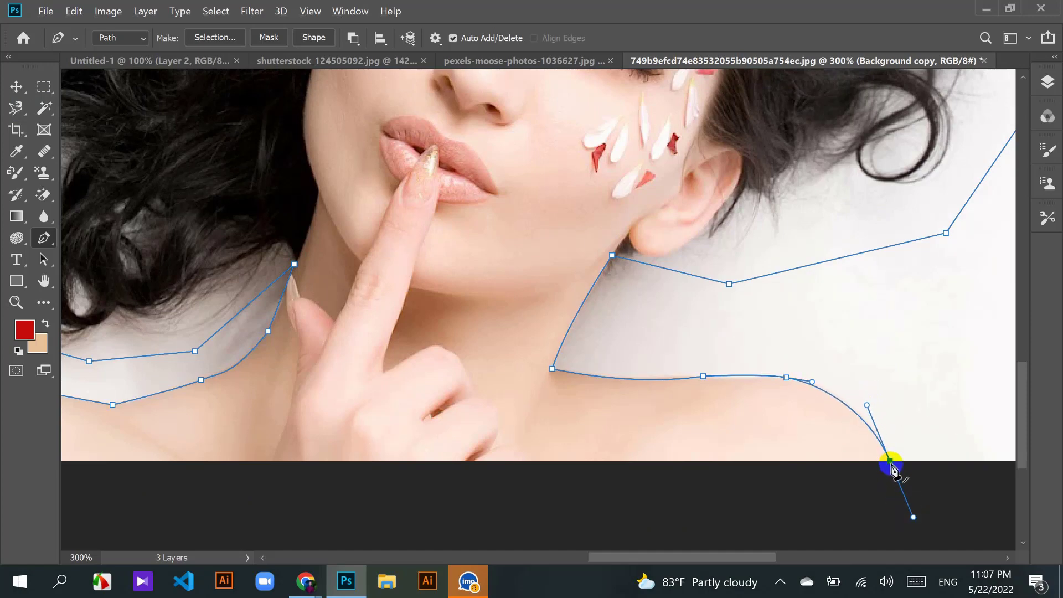
{"action": "left_click", "coordinate": [890, 461]}
Step: Close the path at its starting anchor by way of a point below the image's lower edge
{"action": "key", "text": "ctrl+minus"}
{"action": "key", "text": "ctrl+minus"}
{"action": "key", "text": "ctrl+minus"}
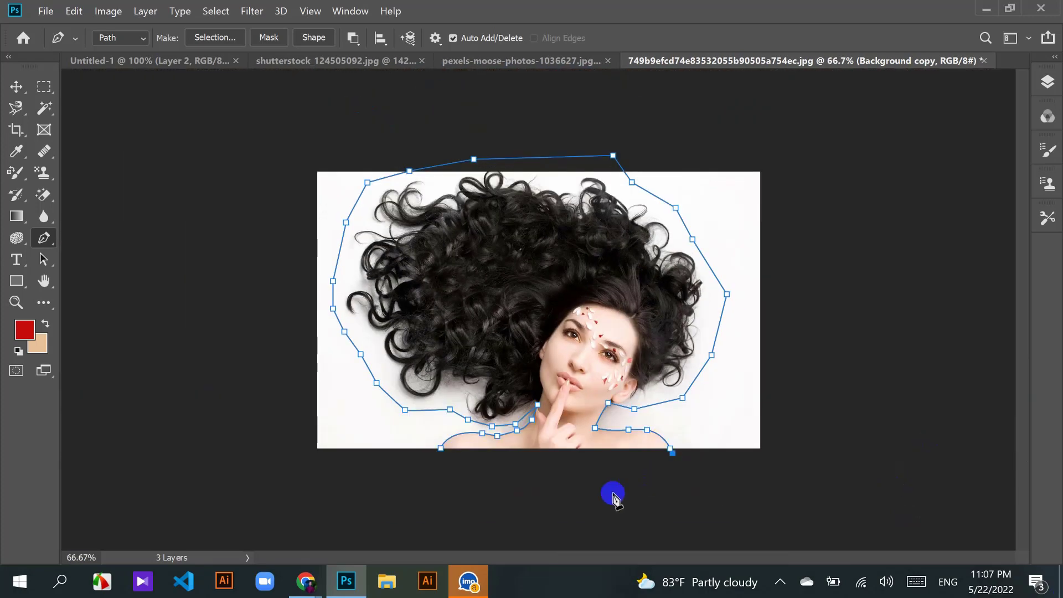
{"action": "left_click", "coordinate": [523, 485]}
{"action": "left_click", "coordinate": [443, 451]}
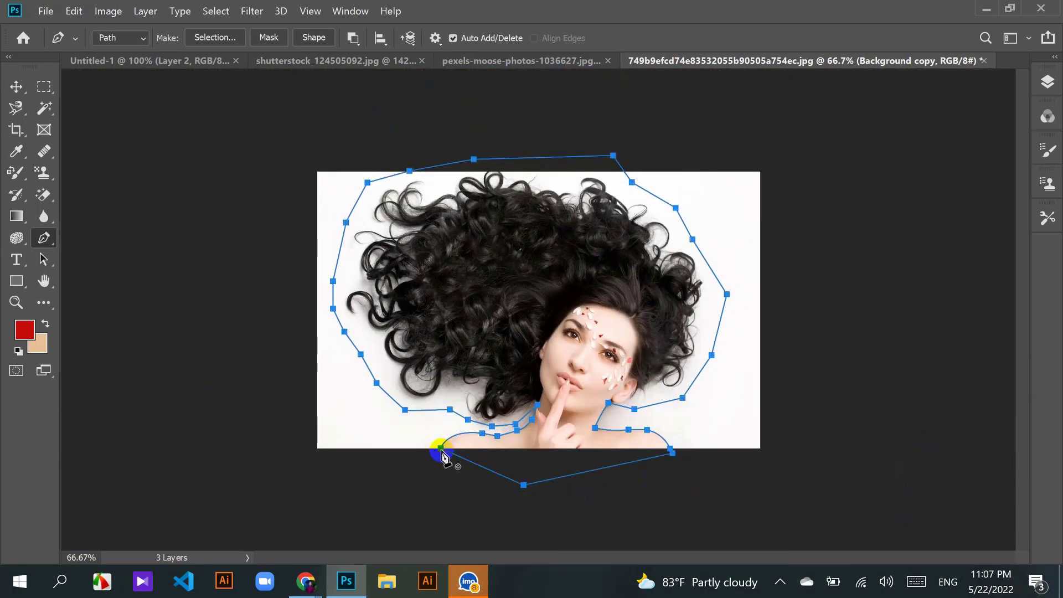
Step: Convert the closed path on the Background copy layer into a selection of the area outside the woman's outline
{"action": "left_click", "coordinate": [1044, 84]}
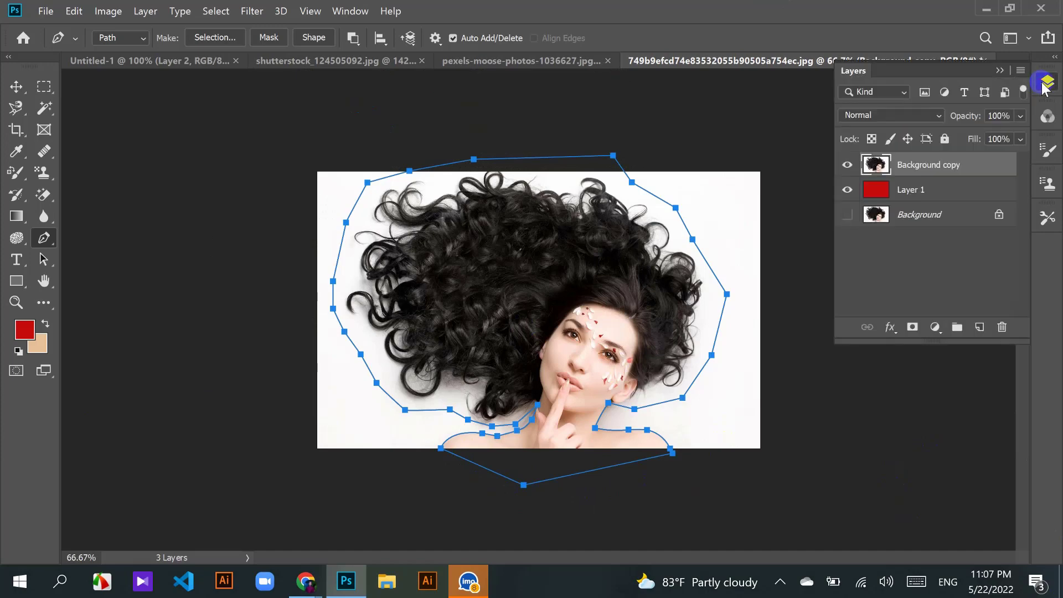
{"action": "left_click", "coordinate": [911, 178]}
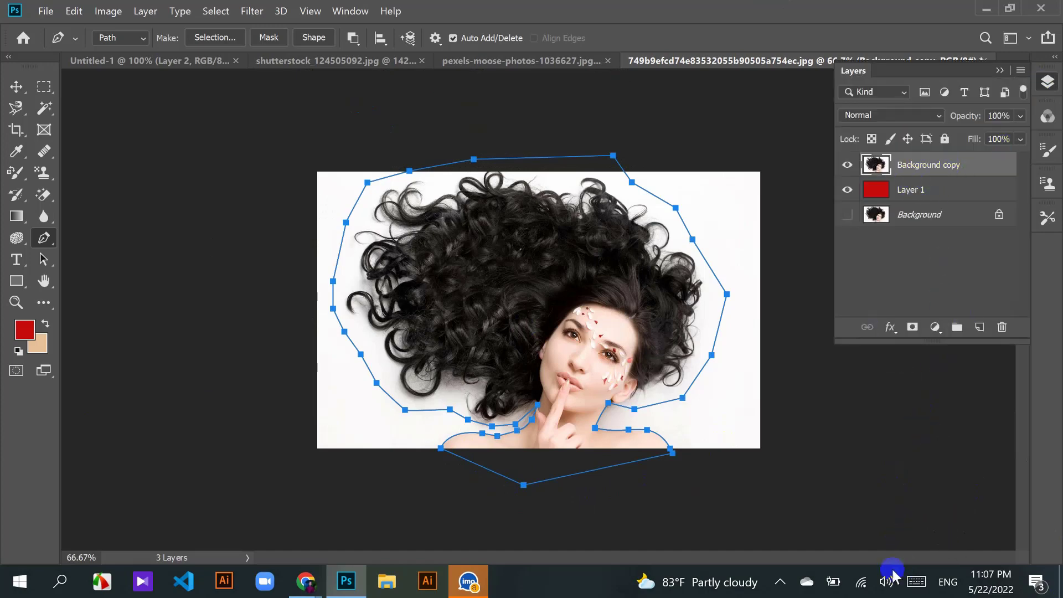
{"action": "left_click", "coordinate": [917, 582]}
{"action": "left_click", "coordinate": [888, 460]}
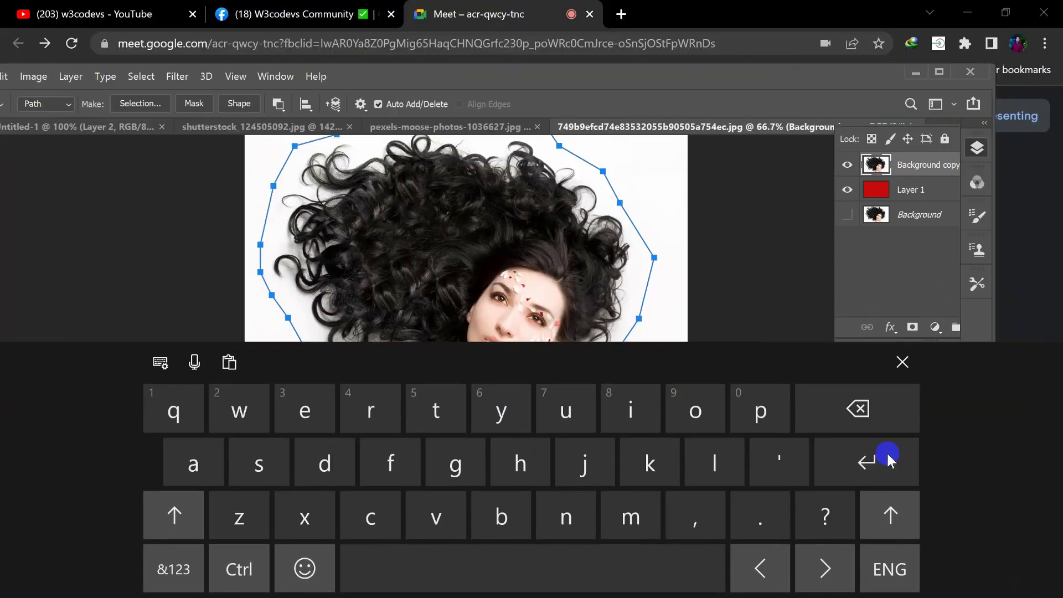
{"action": "left_click", "coordinate": [867, 444]}
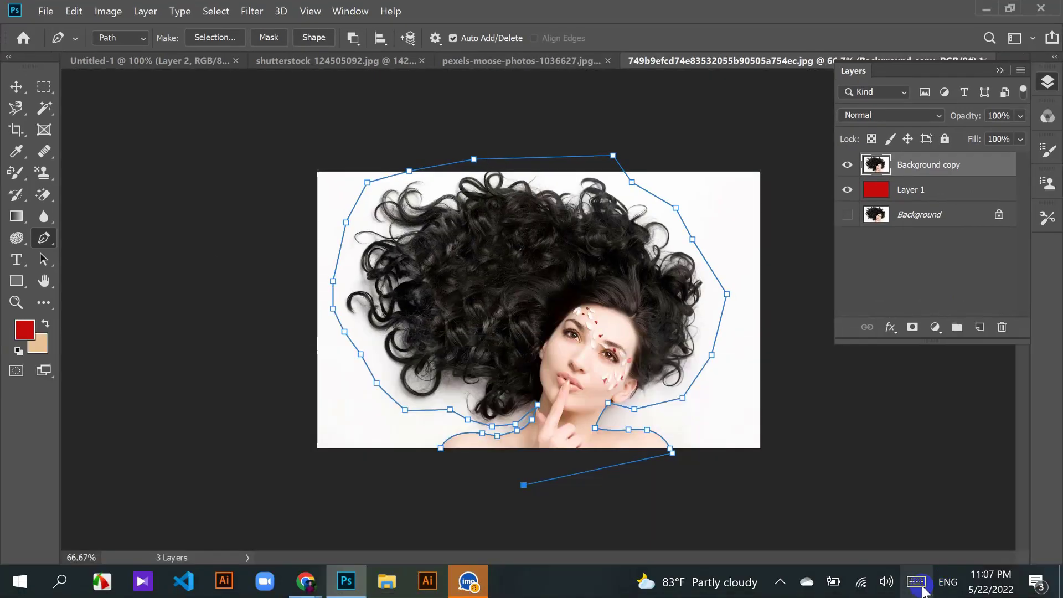
{"action": "left_click", "coordinate": [916, 582]}
{"action": "left_click", "coordinate": [892, 470]}
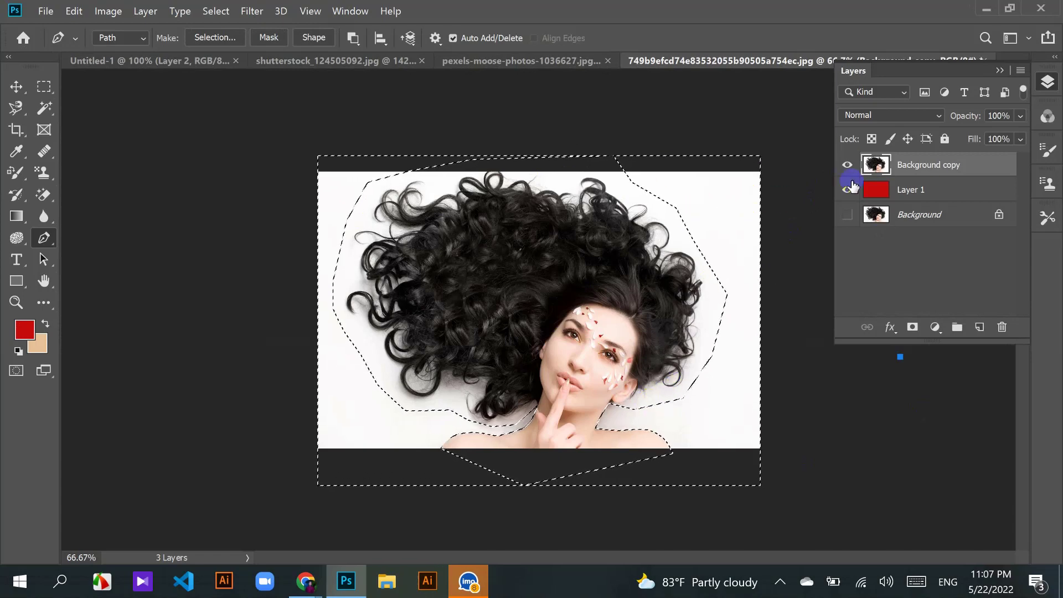
Step: Delete the selected white background from the Background copy layer and deselect
{"action": "left_click", "coordinate": [948, 174]}
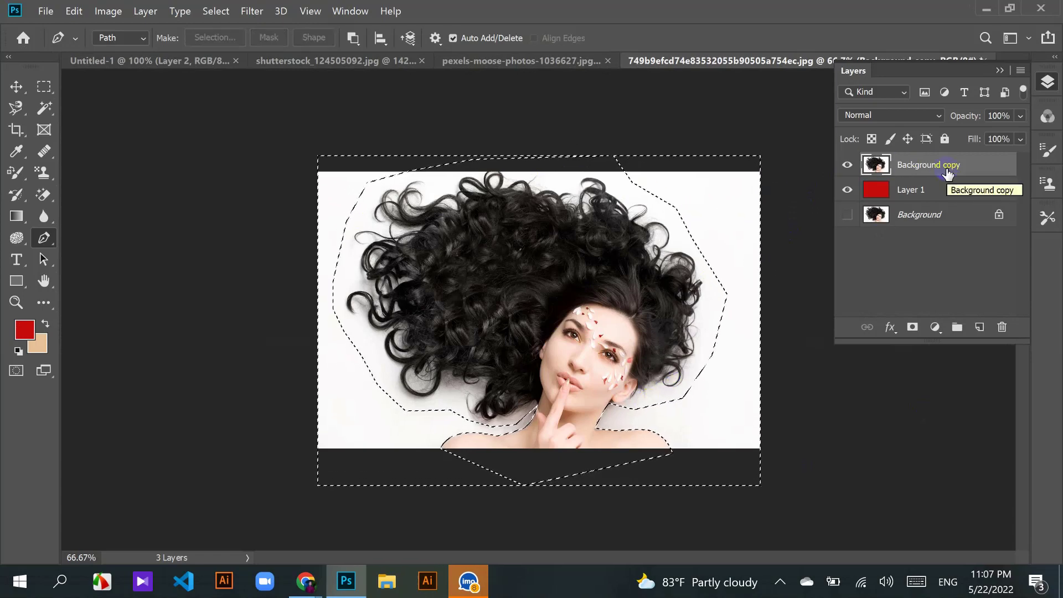
{"action": "left_click", "coordinate": [852, 194]}
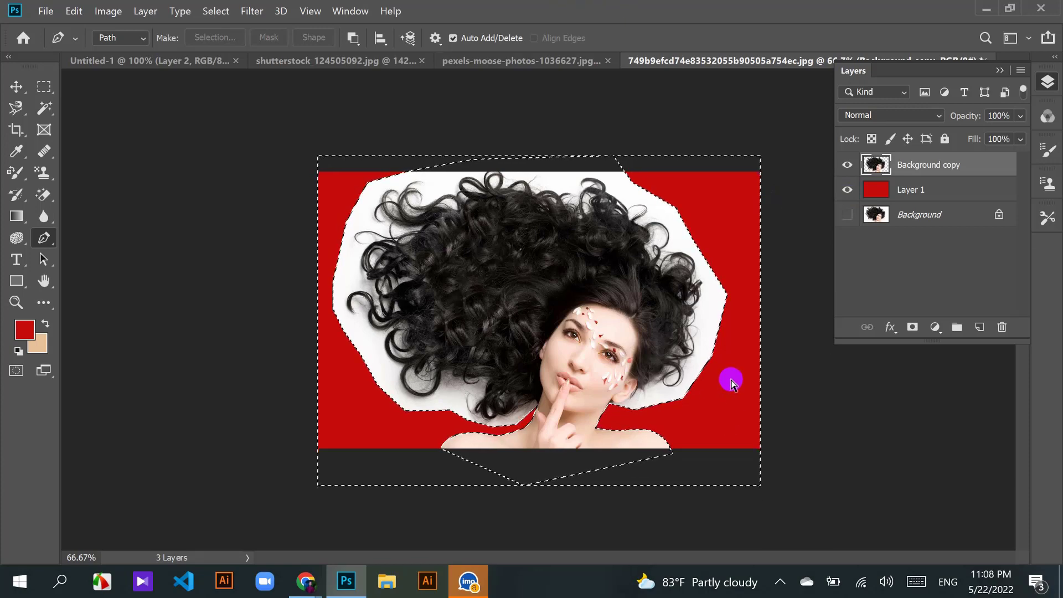
{"action": "key", "text": "ctrl+d"}
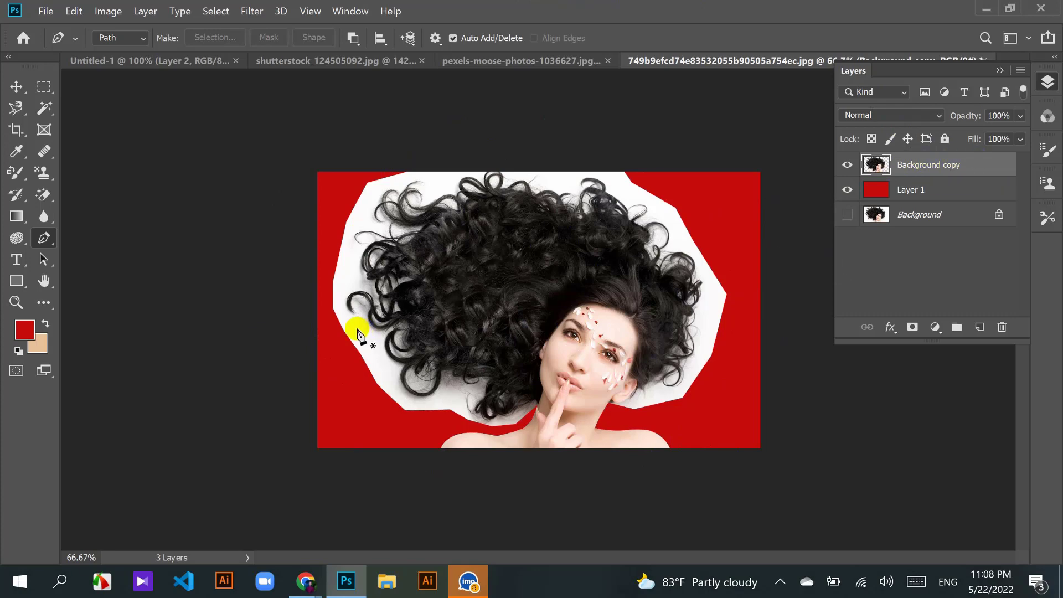
Step: Start a new Pen tool path at the neck and run it just inside the edge of the lower curls
{"action": "mouse_move", "coordinate": [357, 332]}
{"action": "left_mouse_down"}
{"action": "mouse_move", "coordinate": [463, 325]}
{"action": "mouse_move", "coordinate": [534, 385]}
{"action": "mouse_move", "coordinate": [543, 406]}
{"action": "left_mouse_up"}
{"action": "left_click", "coordinate": [538, 408]}
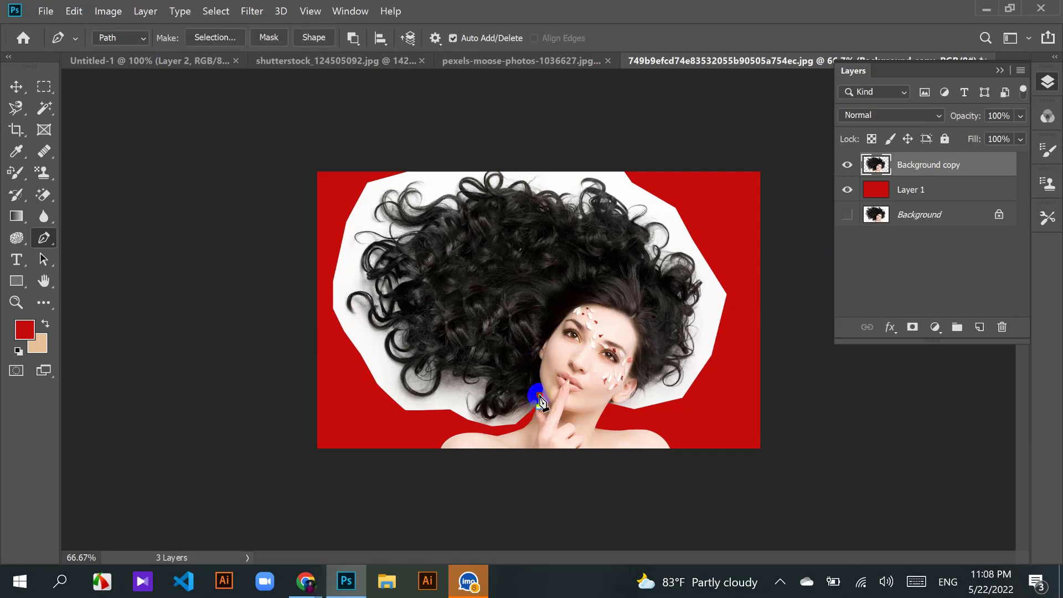
{"action": "left_click_drag", "start_coordinate": [540, 401], "coordinate": [523, 404]}
{"action": "left_click", "coordinate": [518, 398]}
{"action": "left_click", "coordinate": [500, 381]}
{"action": "left_click", "coordinate": [482, 365]}
{"action": "left_click", "coordinate": [466, 370]}
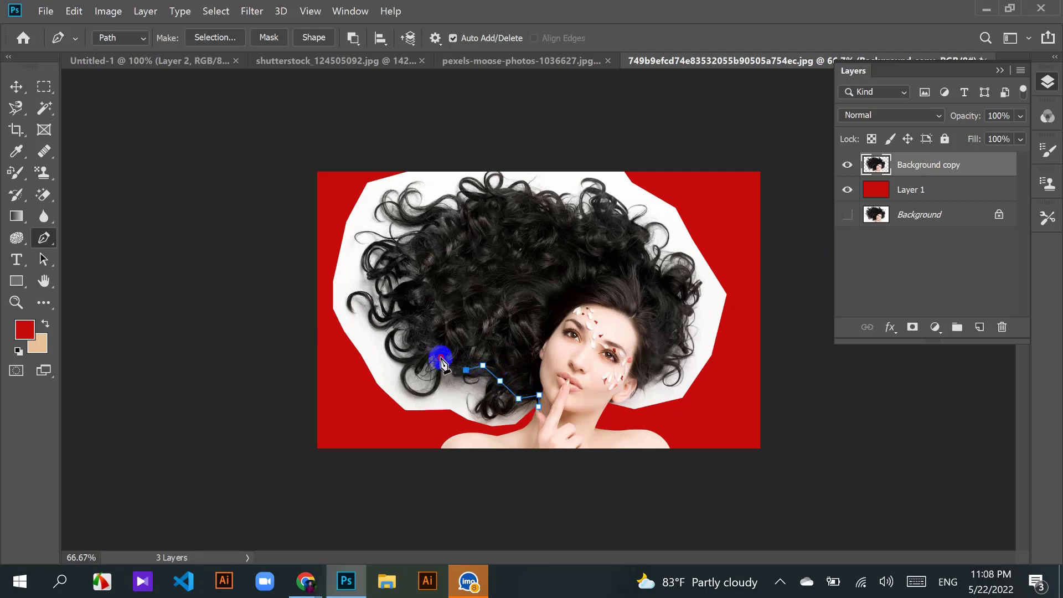
Step: Continue the inner path with short straight segments up the left side of the dense hair
{"action": "left_click", "coordinate": [441, 357]}
{"action": "left_click", "coordinate": [426, 341]}
{"action": "left_click", "coordinate": [412, 314]}
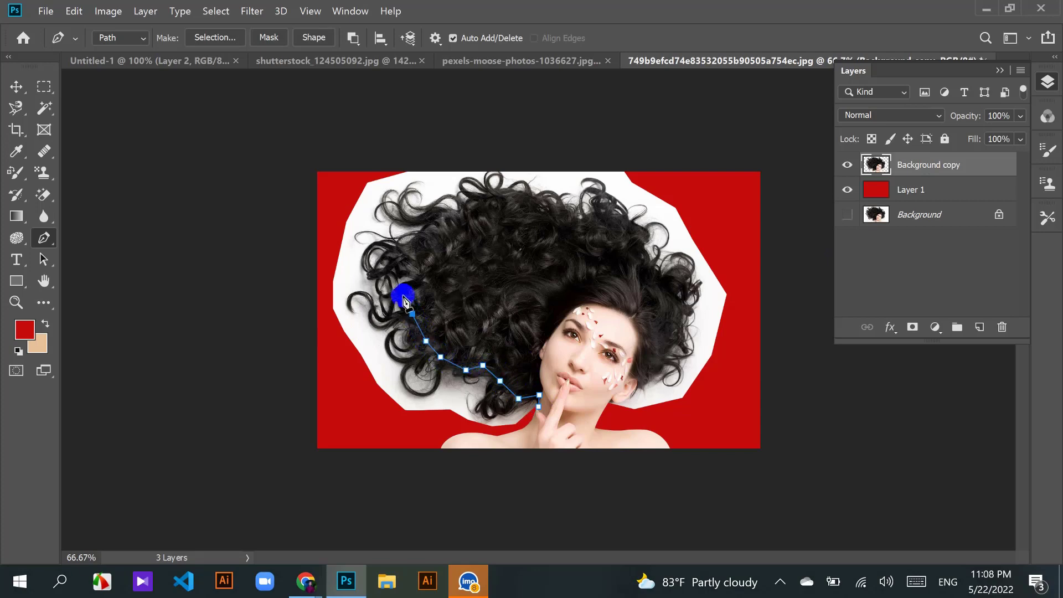
{"action": "left_click", "coordinate": [402, 294]}
{"action": "left_click", "coordinate": [406, 284]}
{"action": "left_click", "coordinate": [422, 281]}
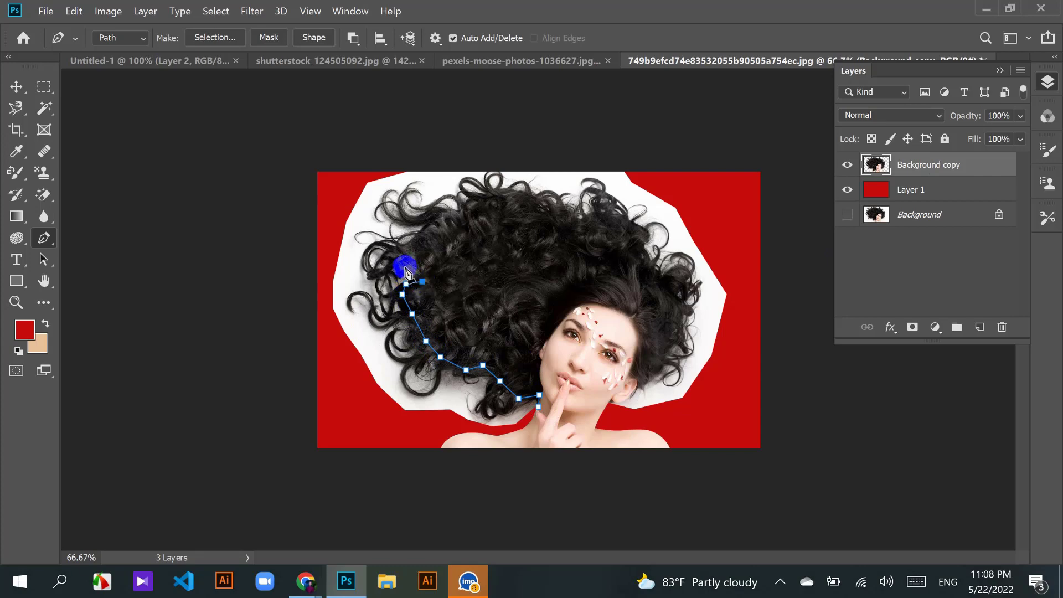
{"action": "left_click", "coordinate": [405, 250]}
{"action": "left_click", "coordinate": [428, 236]}
{"action": "left_click", "coordinate": [445, 215]}
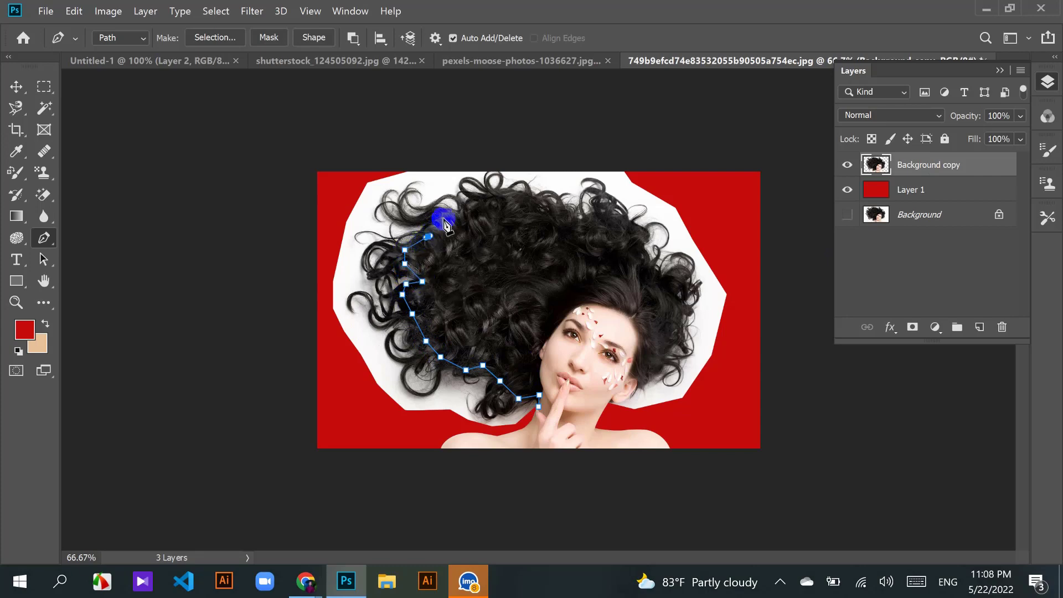
Step: Continue the inner path with short segments along the top of the dense hair, inside the loose upper curls
{"action": "left_click_drag", "start_coordinate": [474, 201], "coordinate": [483, 199]}
{"action": "left_click", "coordinate": [507, 197]}
{"action": "left_click", "coordinate": [534, 195]}
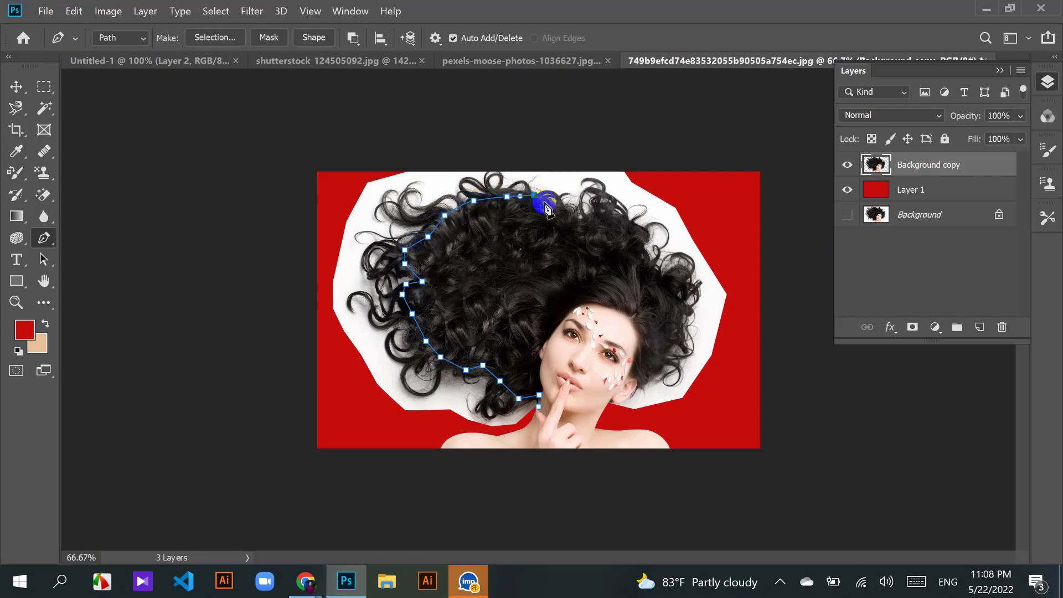
{"action": "left_click", "coordinate": [557, 211]}
{"action": "left_click", "coordinate": [577, 222]}
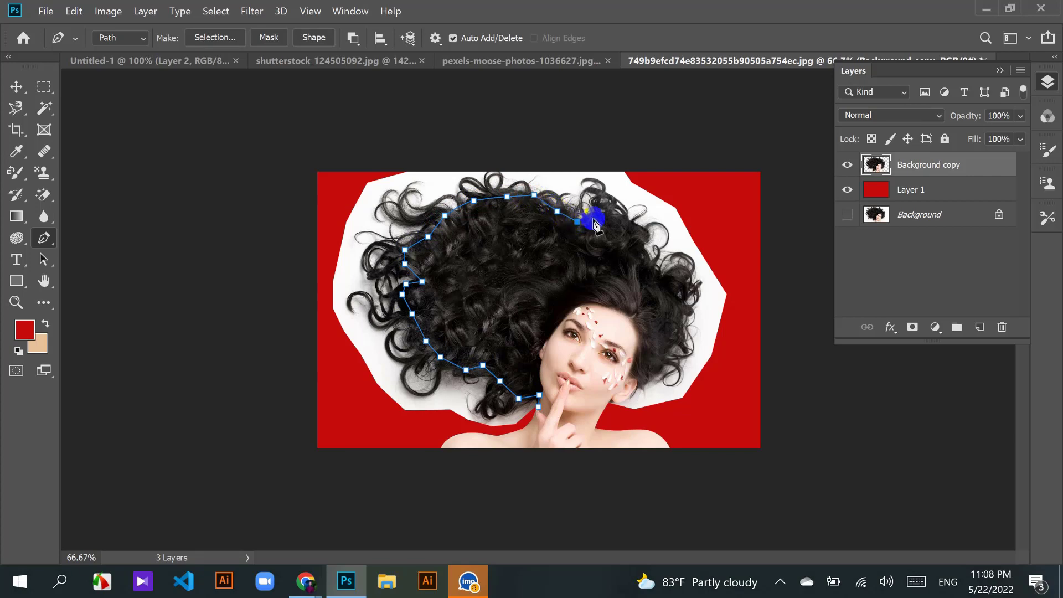
{"action": "left_click", "coordinate": [598, 216]}
{"action": "left_click_drag", "start_coordinate": [620, 220], "coordinate": [643, 264]}
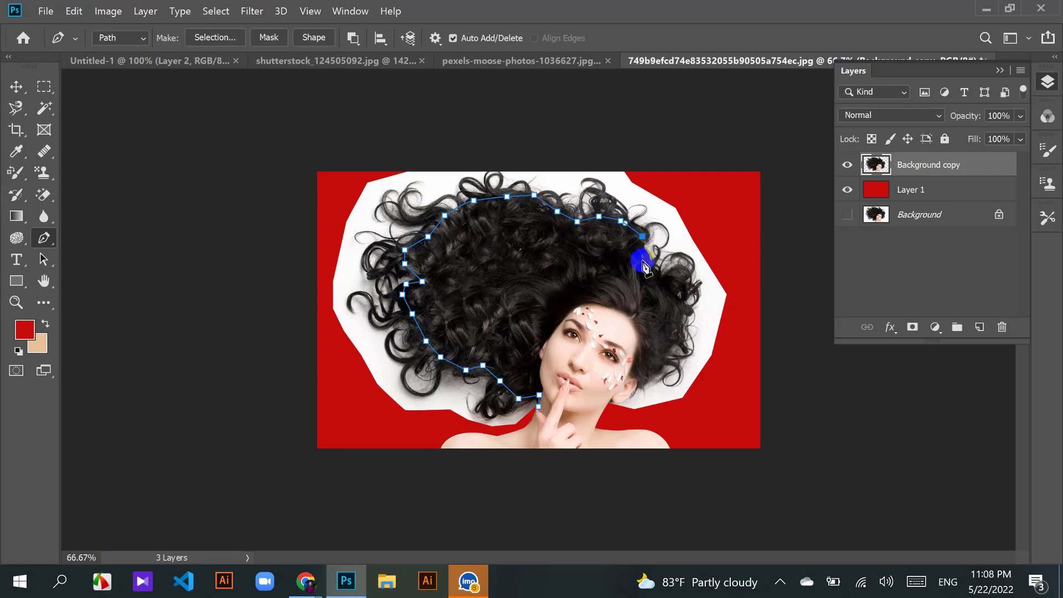
Step: Run the inner path down the dense hair on the right side until it reaches the area beside the ear
{"action": "left_click", "coordinate": [644, 261]}
{"action": "left_click", "coordinate": [660, 280]}
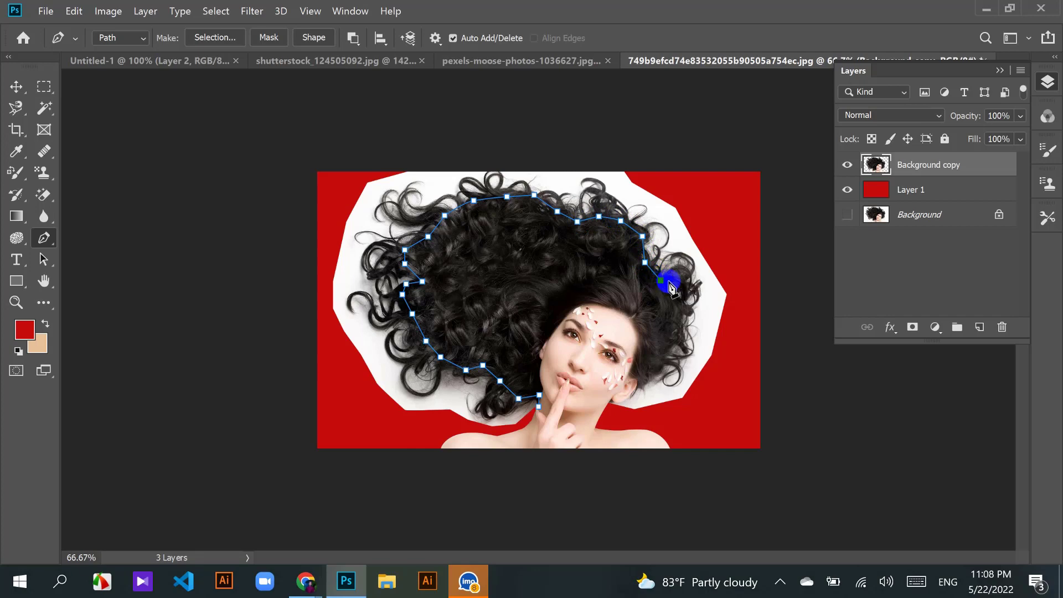
{"action": "left_click", "coordinate": [674, 279]}
{"action": "left_click", "coordinate": [674, 303]}
{"action": "left_click", "coordinate": [679, 321]}
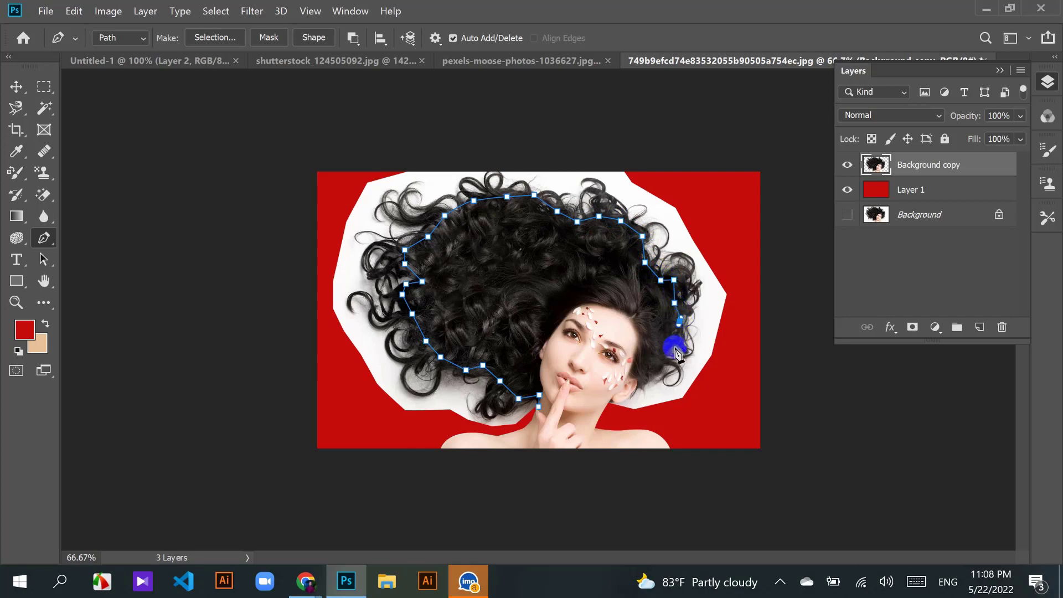
{"action": "left_click", "coordinate": [663, 350]}
{"action": "left_click", "coordinate": [656, 368]}
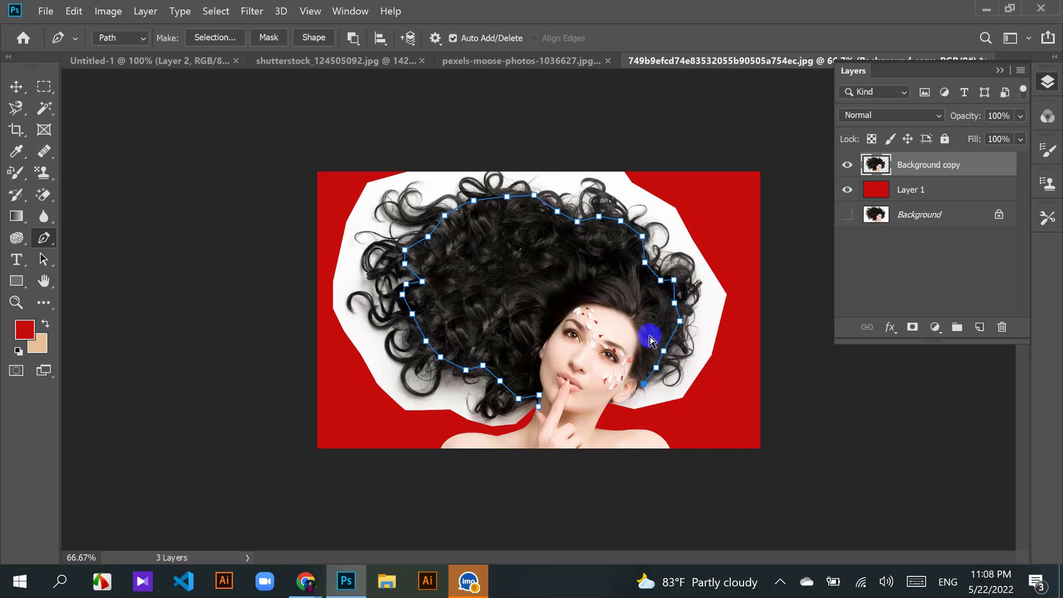
Step: Extend the path closely around the edge of the ear and earlobe to the side of the neck
{"action": "key", "text": "ctrl+plus"}
{"action": "key", "text": "ctrl+plus"}
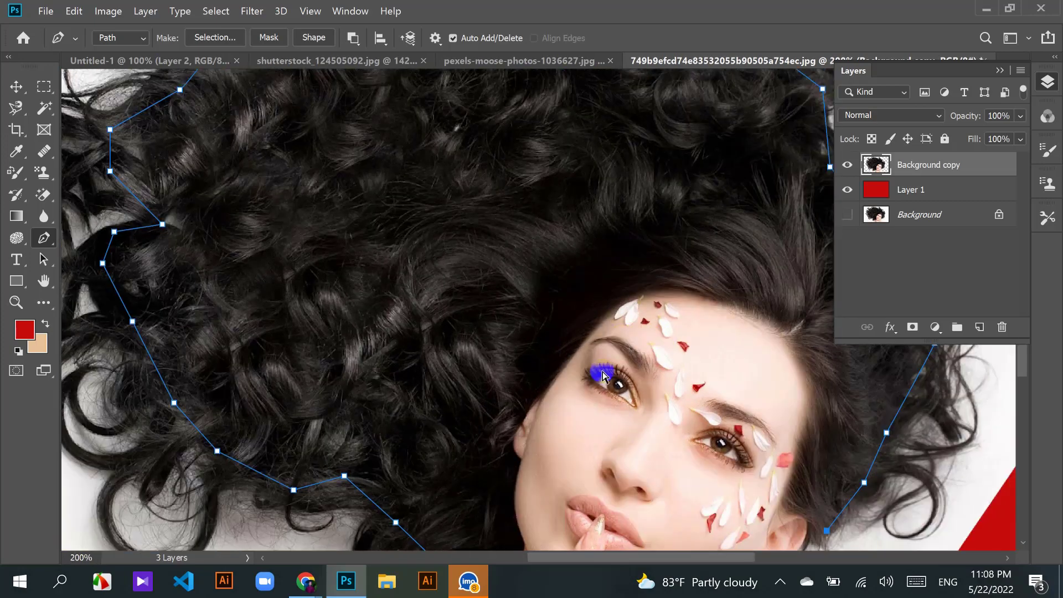
{"action": "scroll", "coordinate": [605, 363], "scroll_direction": "right", "scroll_amount": 3}
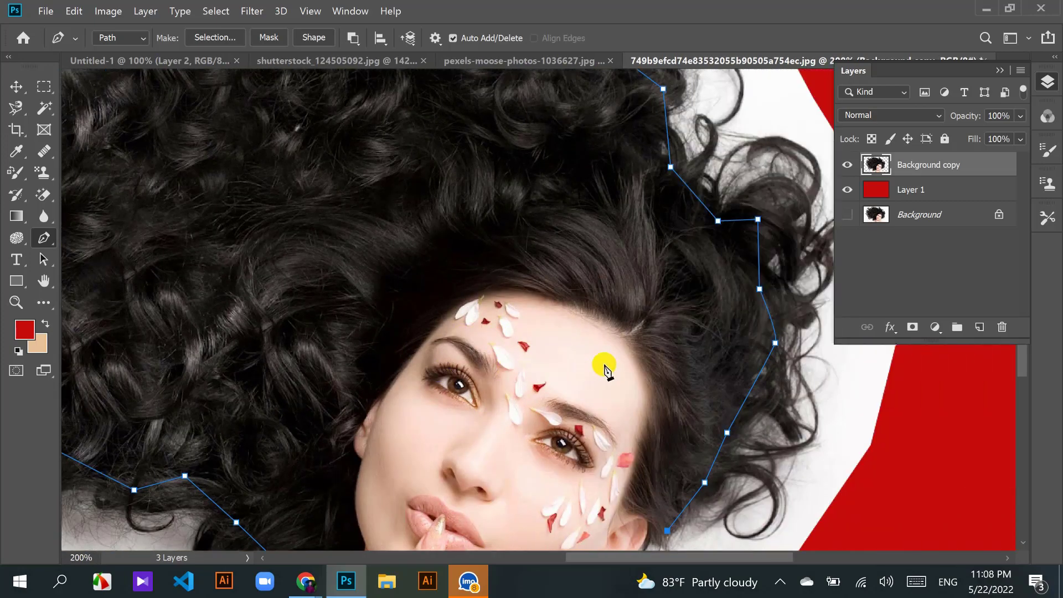
{"action": "scroll", "coordinate": [602, 361], "scroll_direction": "down", "scroll_amount": 3}
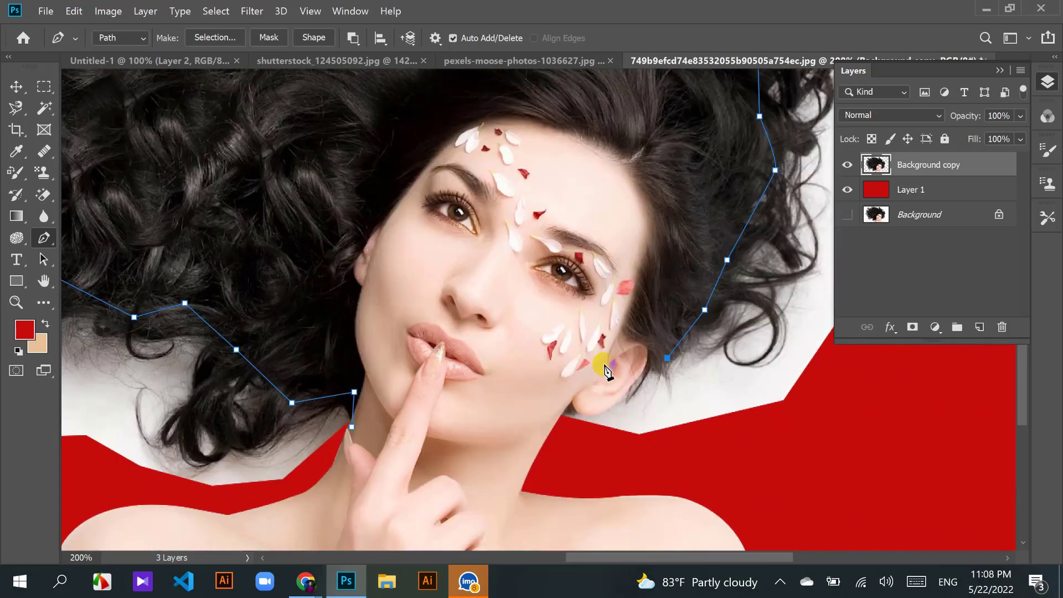
{"action": "left_click", "coordinate": [646, 366]}
{"action": "key", "text": "ctrl+plus"}
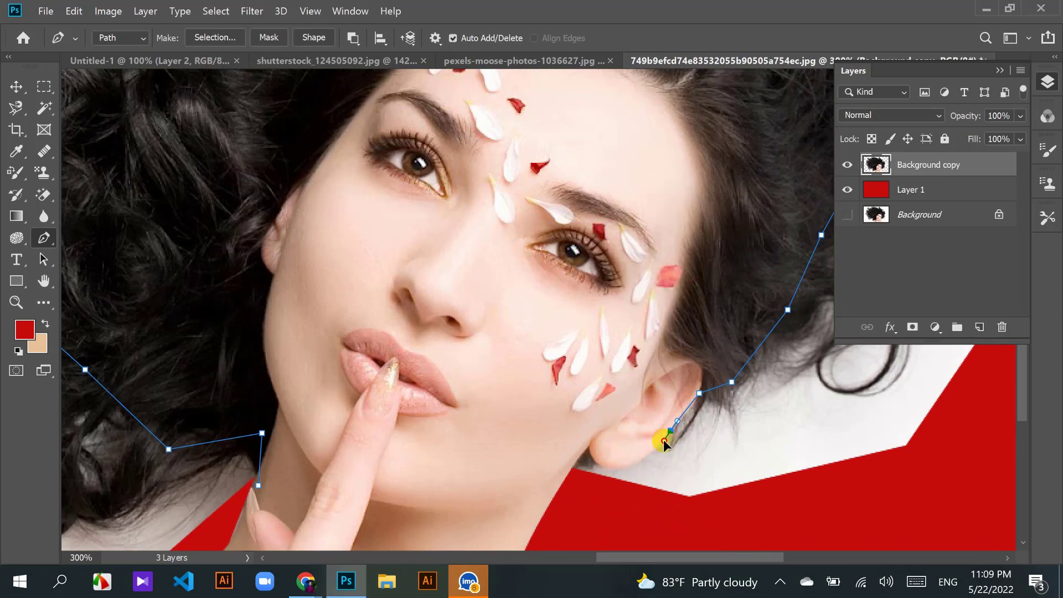
{"action": "left_click_drag", "start_coordinate": [640, 458], "coordinate": [637, 459]}
{"action": "left_click_drag", "start_coordinate": [589, 451], "coordinate": [589, 454]}
{"action": "left_click", "coordinate": [587, 446]}
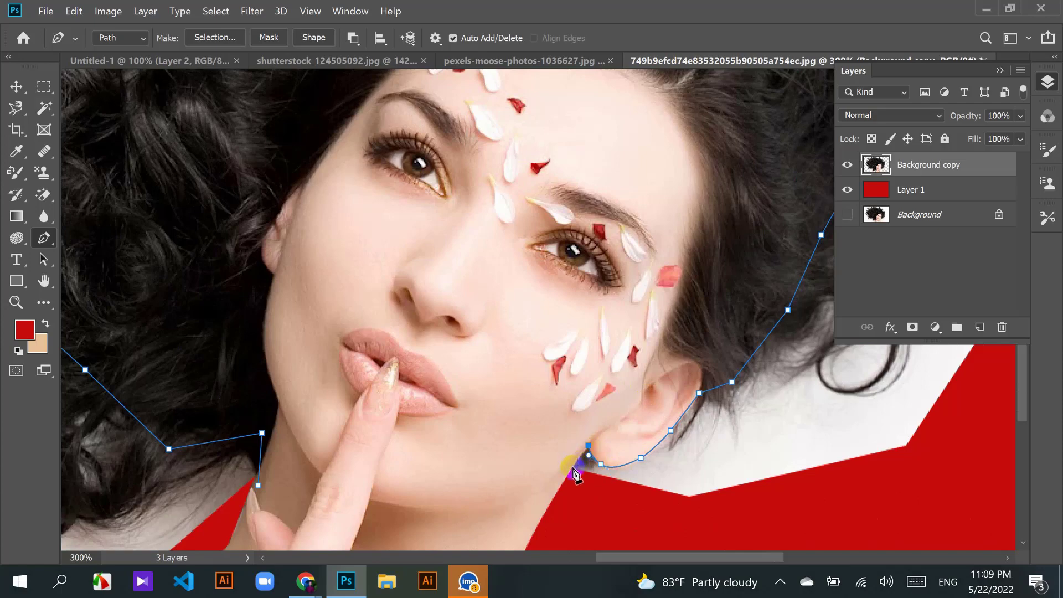
{"action": "left_click", "coordinate": [572, 471]}
Step: Lead the path out over the red area above the shoulder and up around the outside of the right-hand curls
{"action": "key", "text": "ctrl+1"}
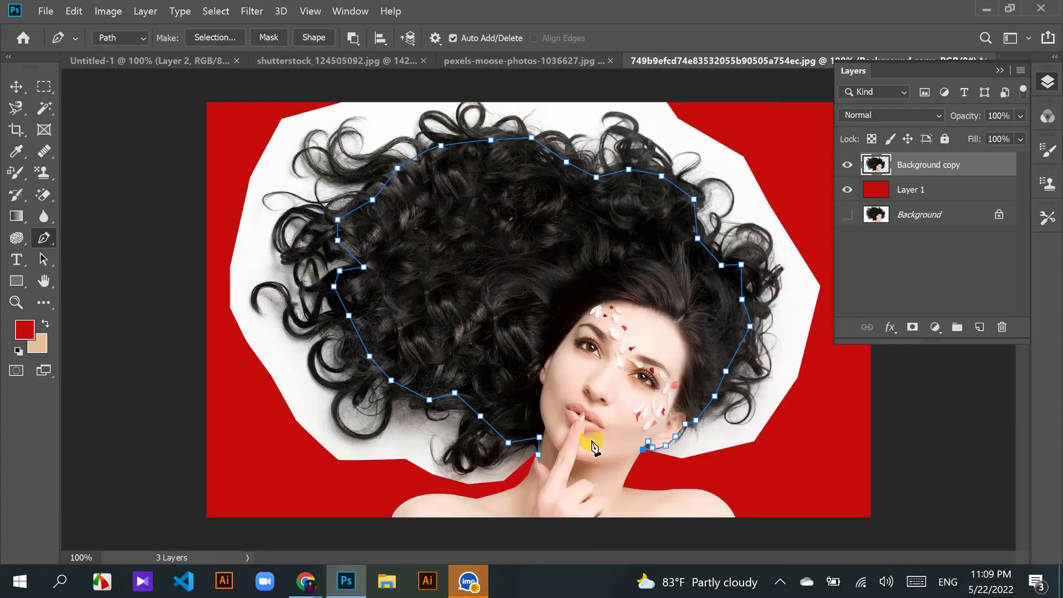
{"action": "left_click", "coordinate": [657, 479]}
{"action": "left_click", "coordinate": [728, 472]}
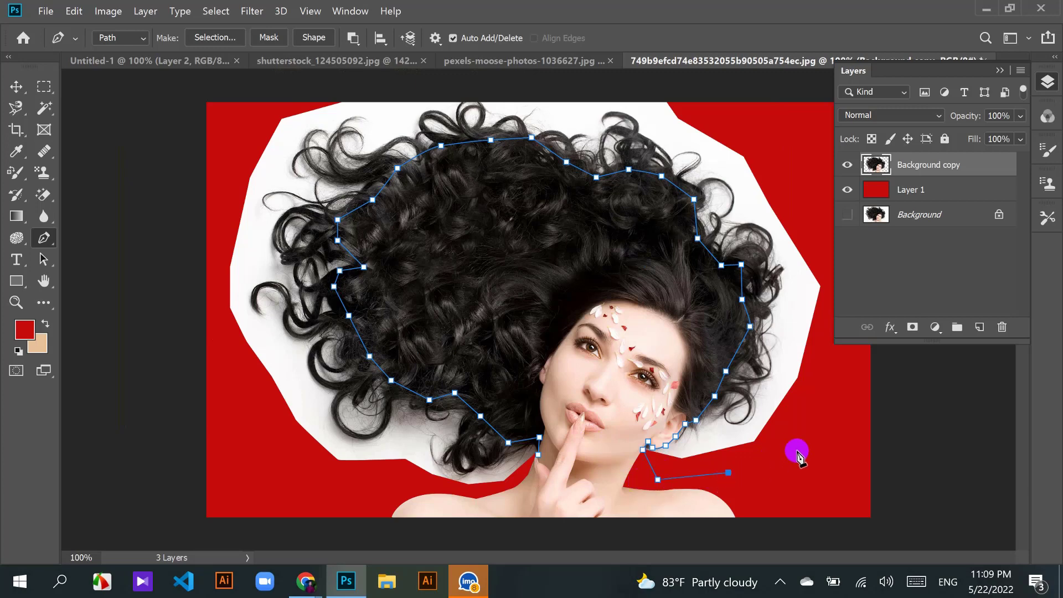
{"action": "left_click", "coordinate": [796, 450]}
{"action": "left_click", "coordinate": [833, 388]}
{"action": "left_click", "coordinate": [837, 346]}
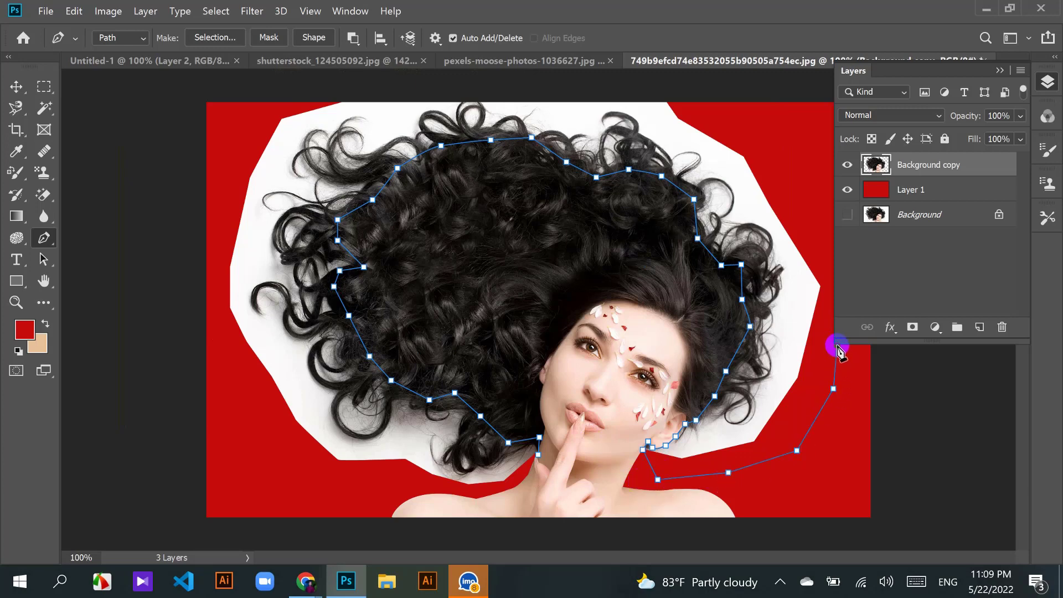
{"action": "left_click", "coordinate": [823, 221]}
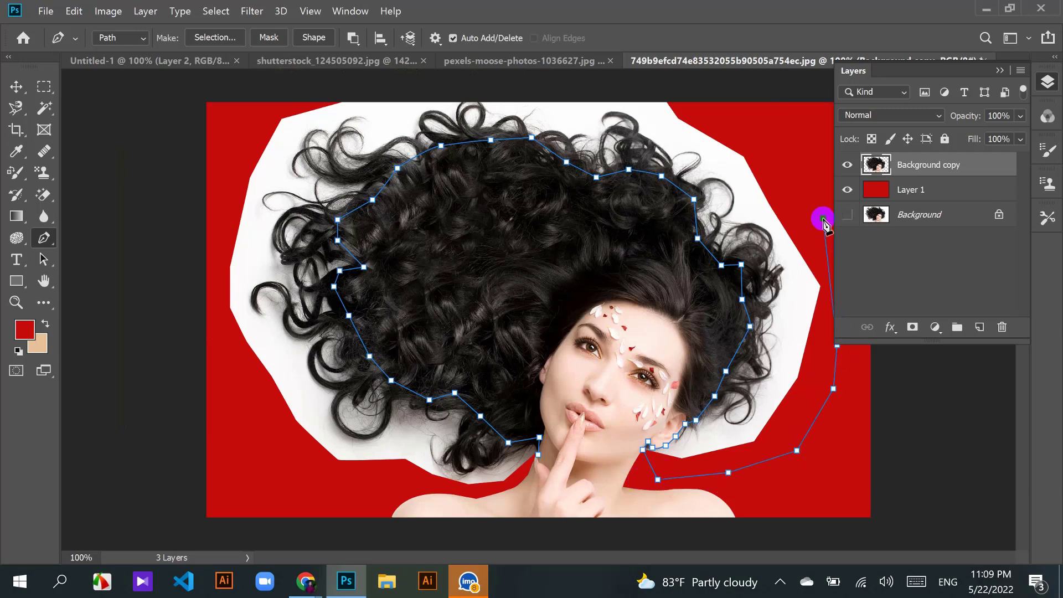
Step: Carry the outer path across above the canvas and down the left side, outside the white area
{"action": "left_click", "coordinate": [705, 87]}
{"action": "left_click", "coordinate": [582, 83]}
{"action": "left_click", "coordinate": [424, 80]}
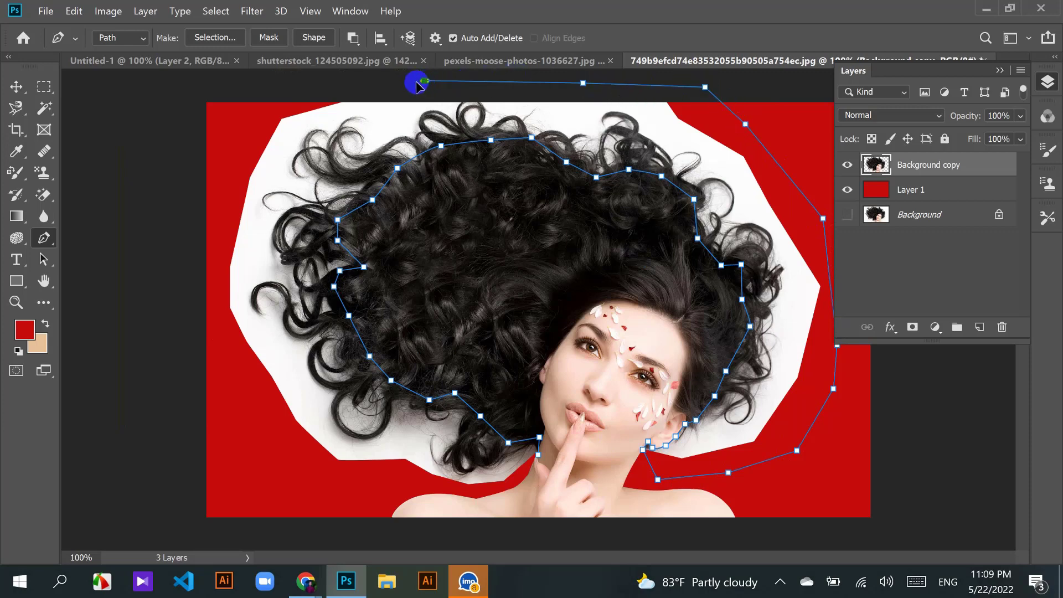
{"action": "left_click", "coordinate": [268, 96]}
{"action": "left_click_drag", "start_coordinate": [218, 170], "coordinate": [218, 178]}
{"action": "left_click", "coordinate": [205, 289]}
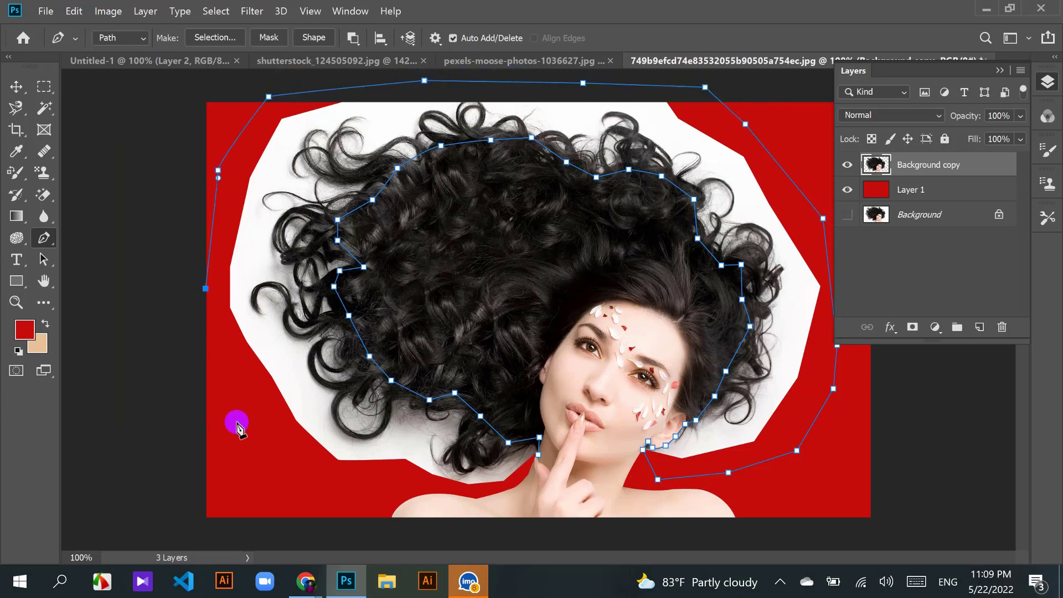
Step: Bring the outer path around below the lower-left curls and close it at its starting point on the neck
{"action": "left_click", "coordinate": [250, 458]}
{"action": "left_click", "coordinate": [347, 497]}
{"action": "left_click", "coordinate": [419, 483]}
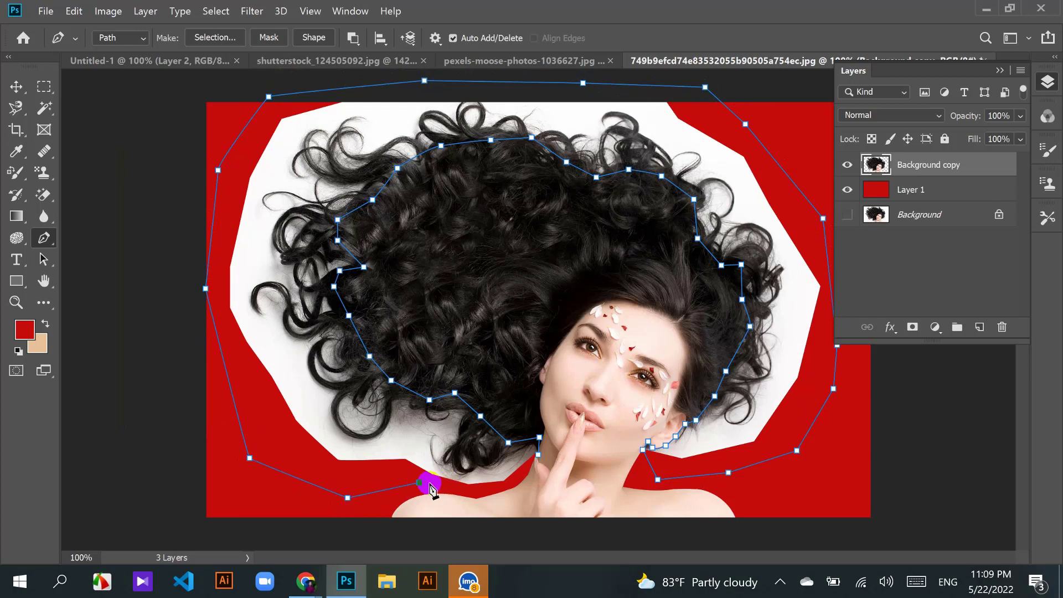
{"action": "left_click", "coordinate": [461, 487]}
{"action": "left_click", "coordinate": [493, 488]}
{"action": "left_click", "coordinate": [517, 477]}
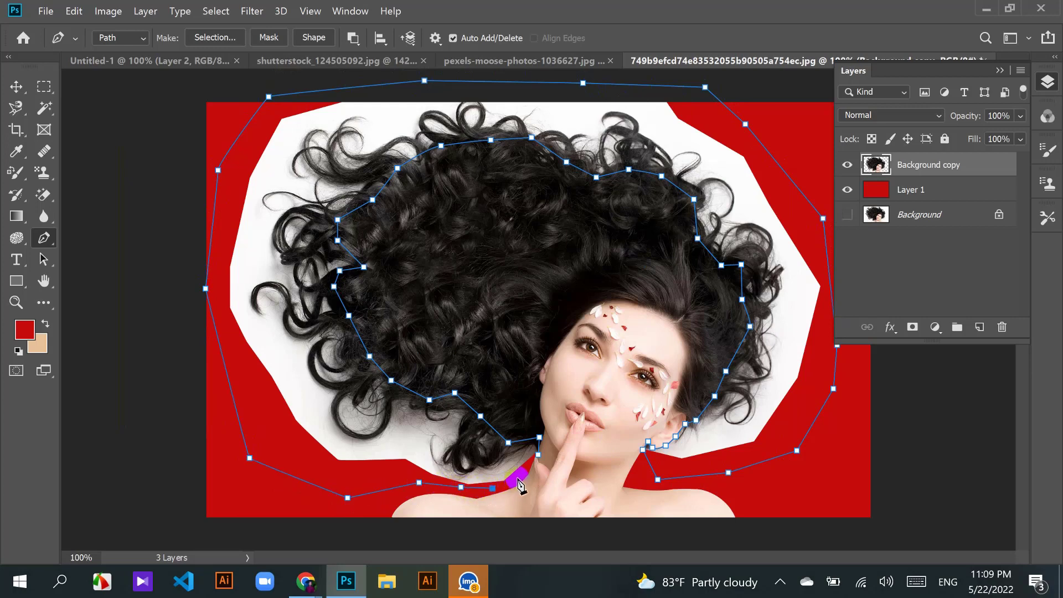
{"action": "left_click", "coordinate": [537, 455]}
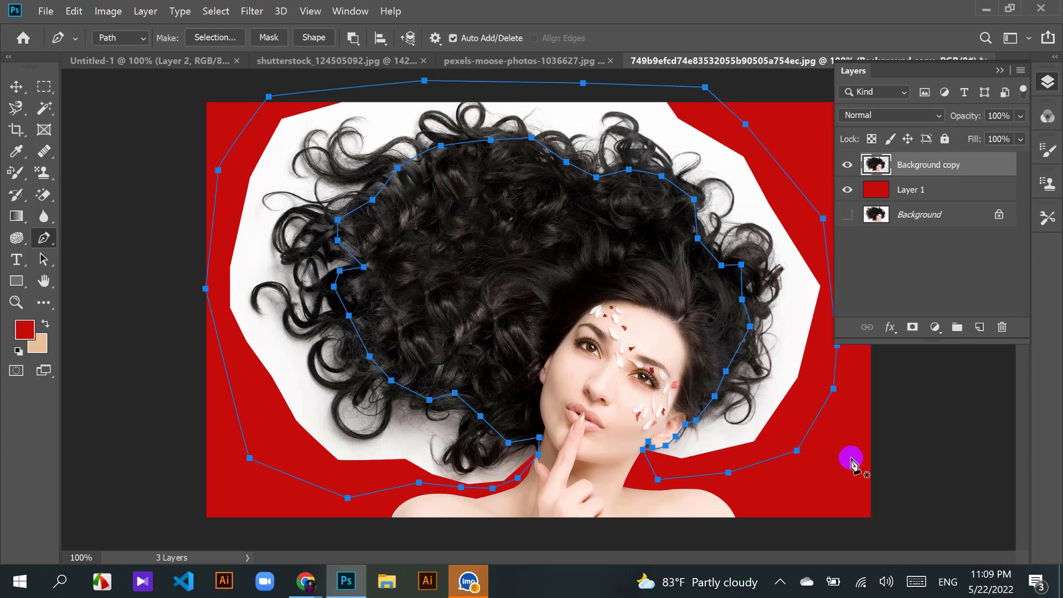
Step: Convert the closed path into a selection and collapse the Layers panel to reveal the whole canvas
{"action": "left_click", "coordinate": [916, 581]}
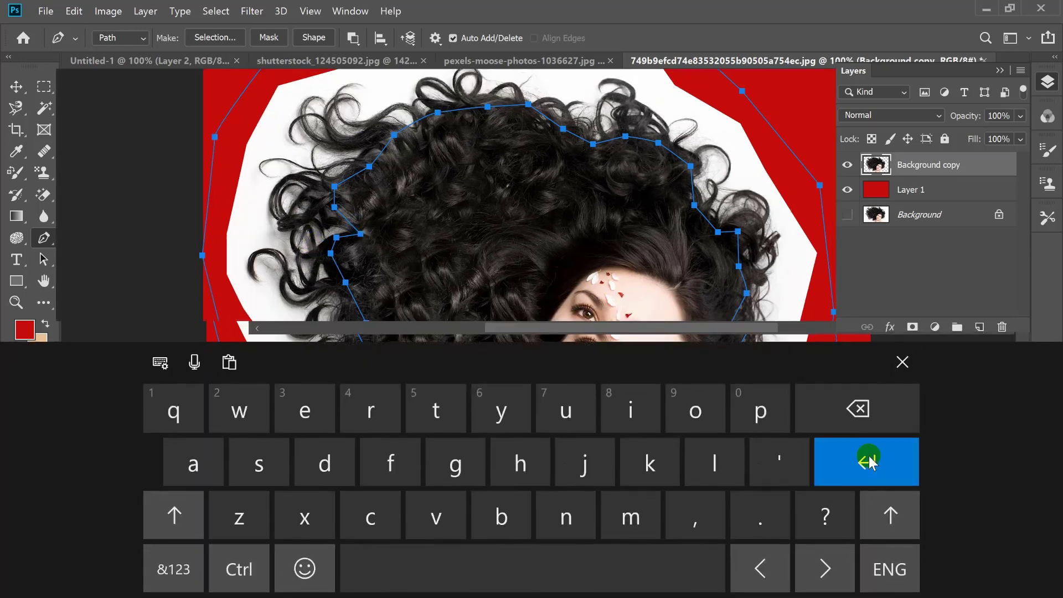
{"action": "left_click", "coordinate": [866, 462]}
{"action": "left_click", "coordinate": [902, 361]}
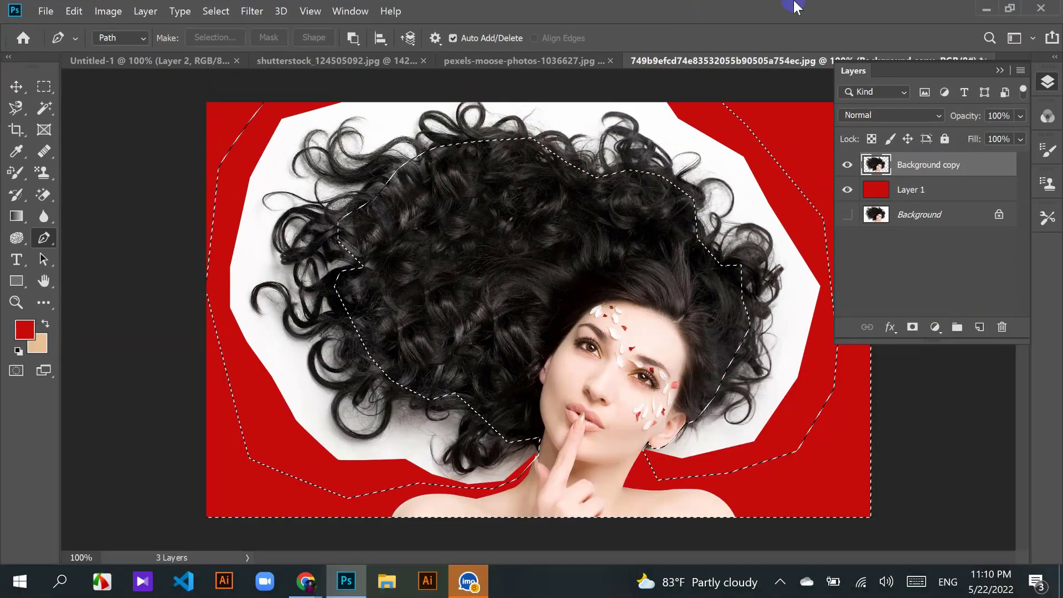
{"action": "left_click", "coordinate": [999, 70]}
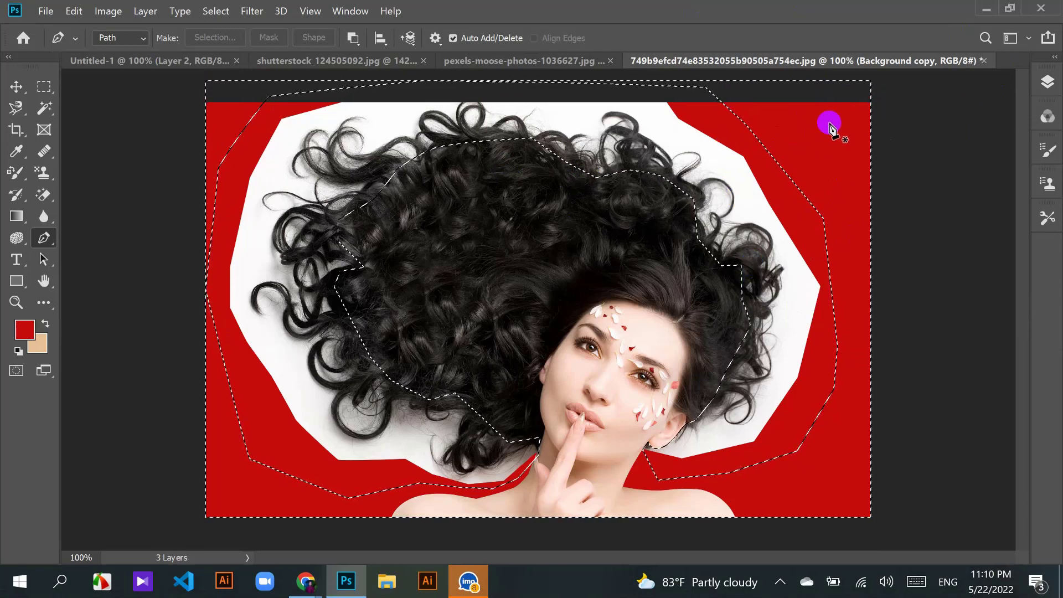
{"action": "left_click", "coordinate": [16, 88]}
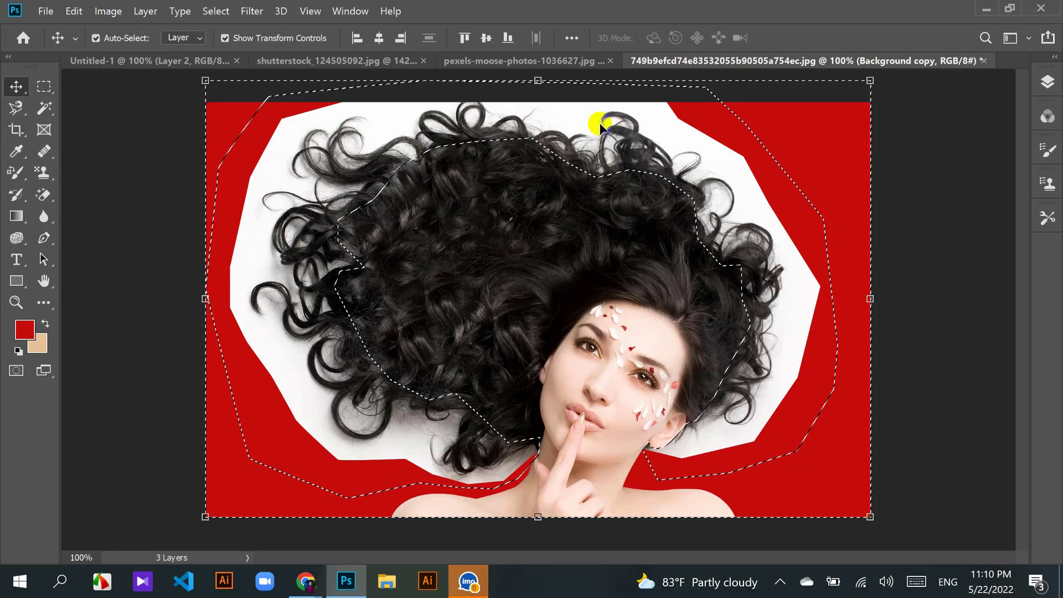
{"action": "right_click", "coordinate": [629, 118]}
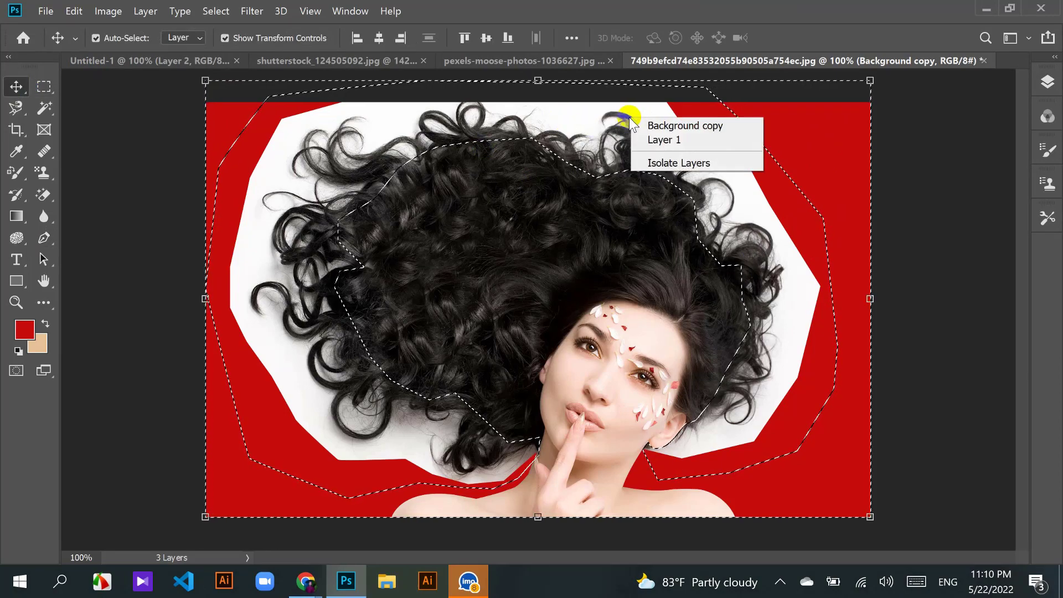
{"action": "left_click", "coordinate": [631, 216]}
{"action": "right_click", "coordinate": [805, 133]}
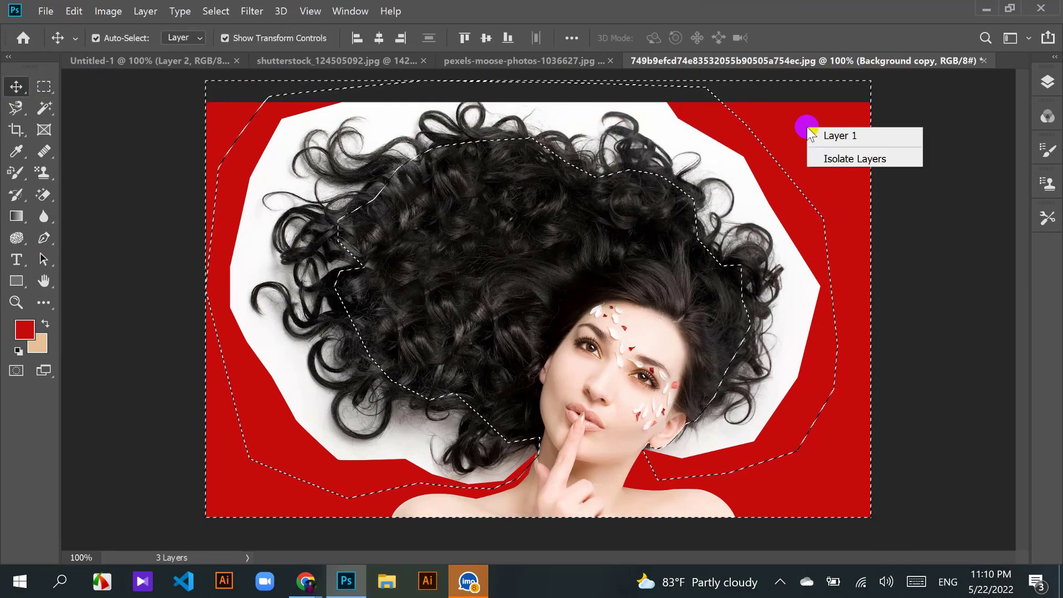
{"action": "left_click", "coordinate": [45, 88]}
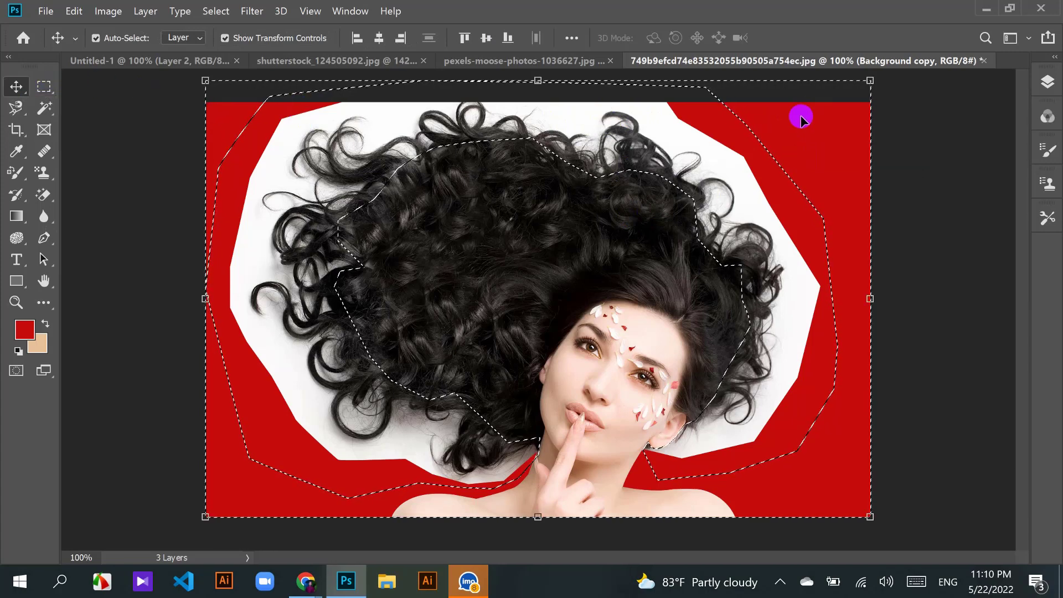
{"action": "right_click", "coordinate": [799, 121]}
{"action": "right_click", "coordinate": [718, 147]}
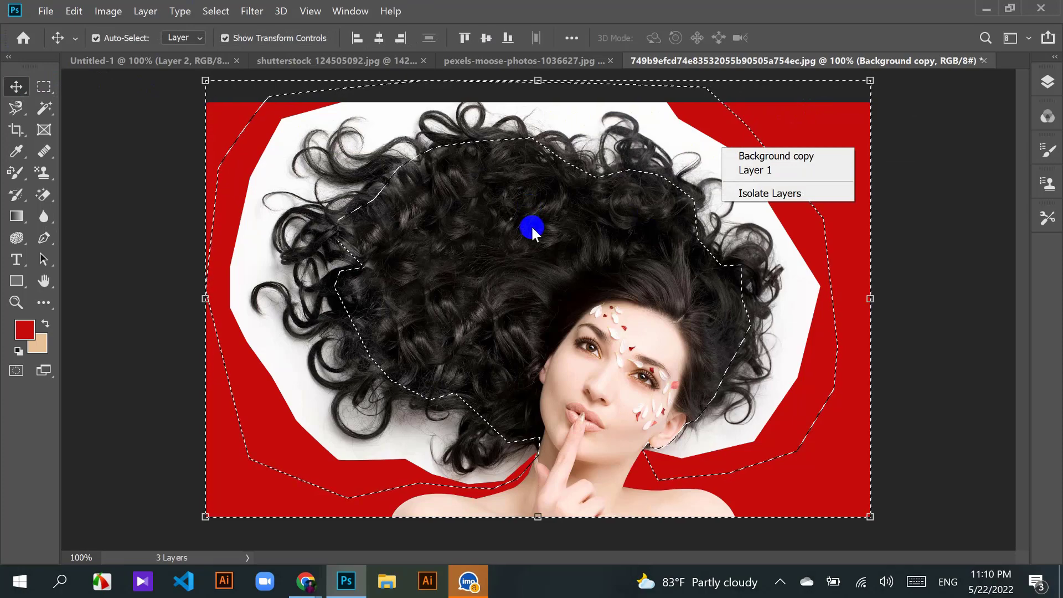
{"action": "left_click", "coordinate": [778, 292]}
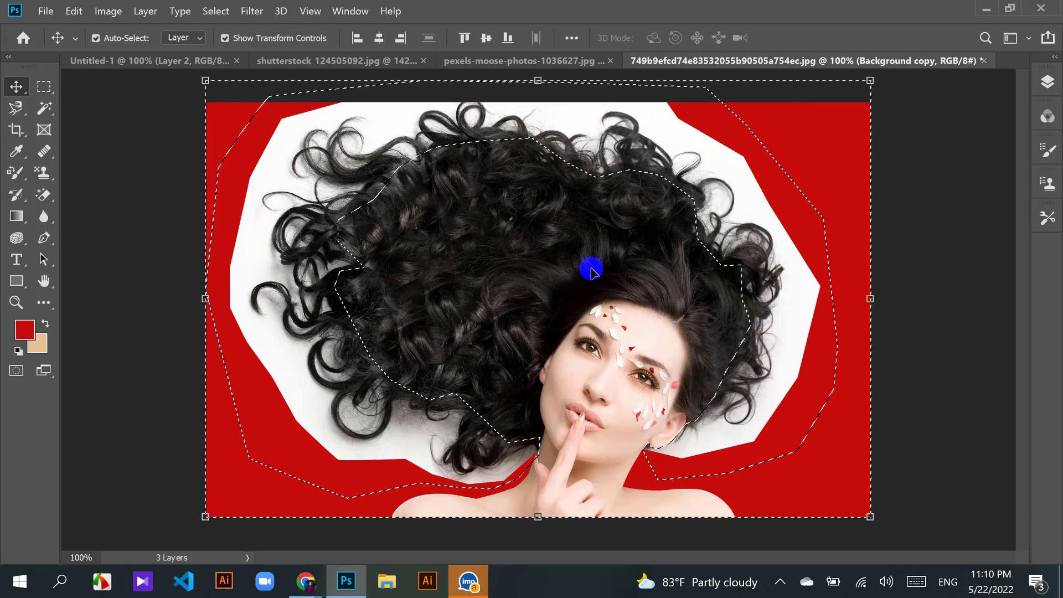
Step: Invert the selection with Select Inverse so that only the band of loose curls and white background is selected
{"action": "left_click", "coordinate": [38, 89]}
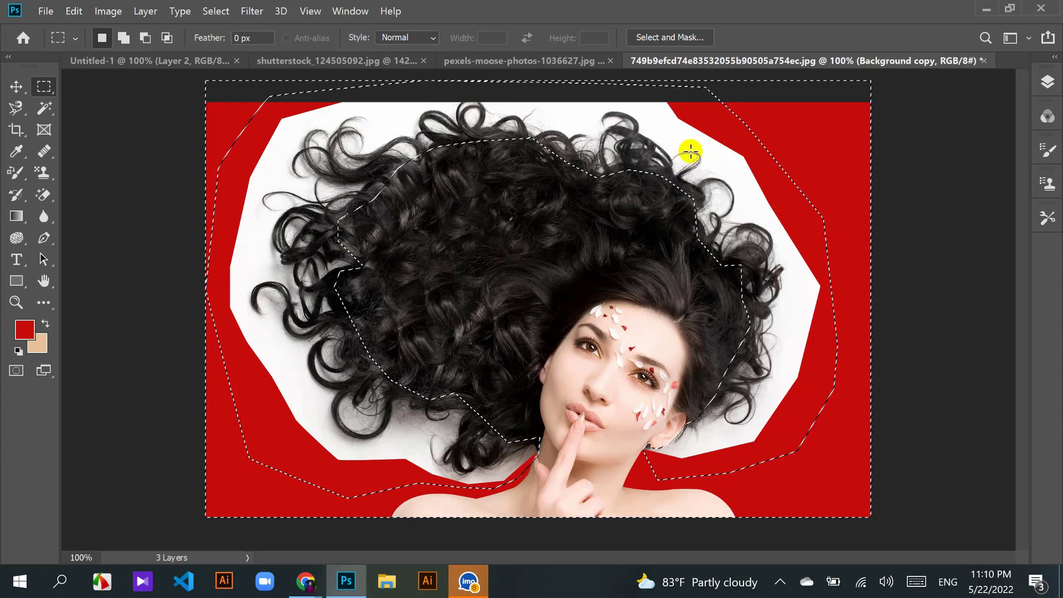
{"action": "right_click", "coordinate": [809, 117]}
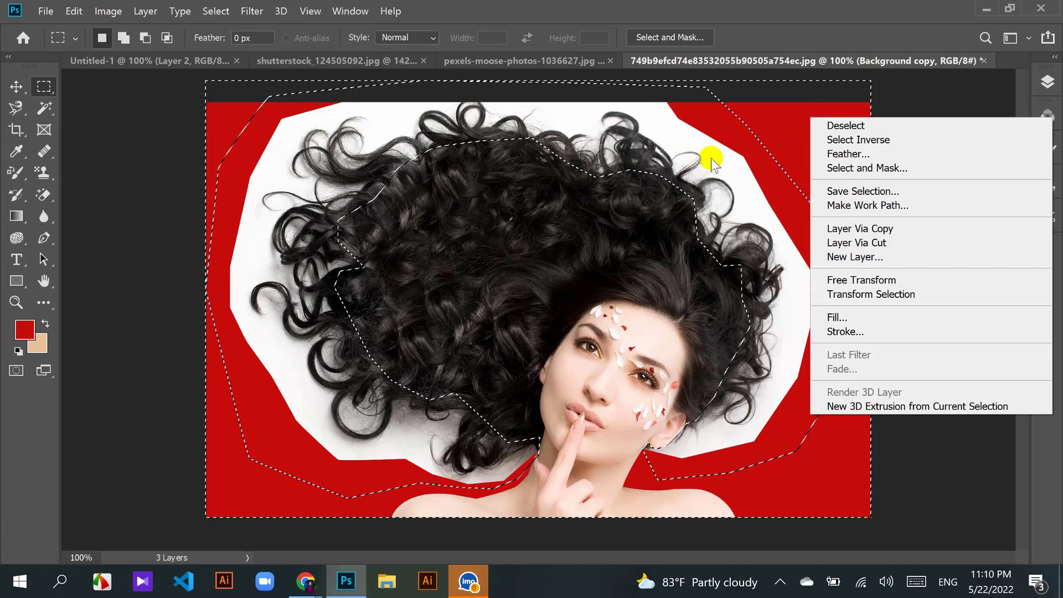
{"action": "left_click", "coordinate": [837, 143]}
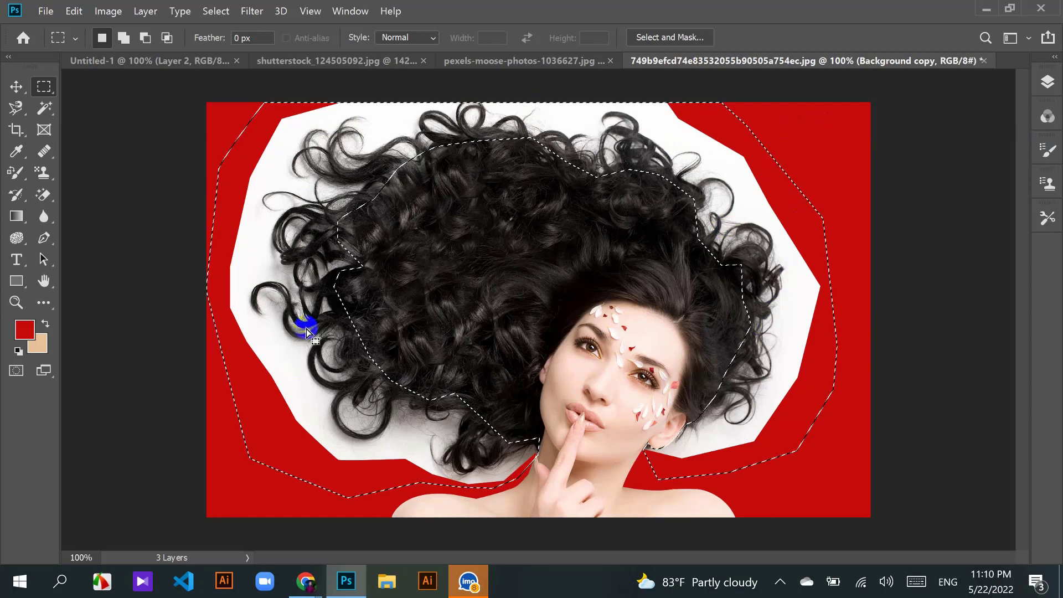
Step: Erase the white background around the loose curls inside the selection with the Background Eraser Tool
{"action": "left_click", "coordinate": [45, 195]}
{"action": "right_click", "coordinate": [44, 195]}
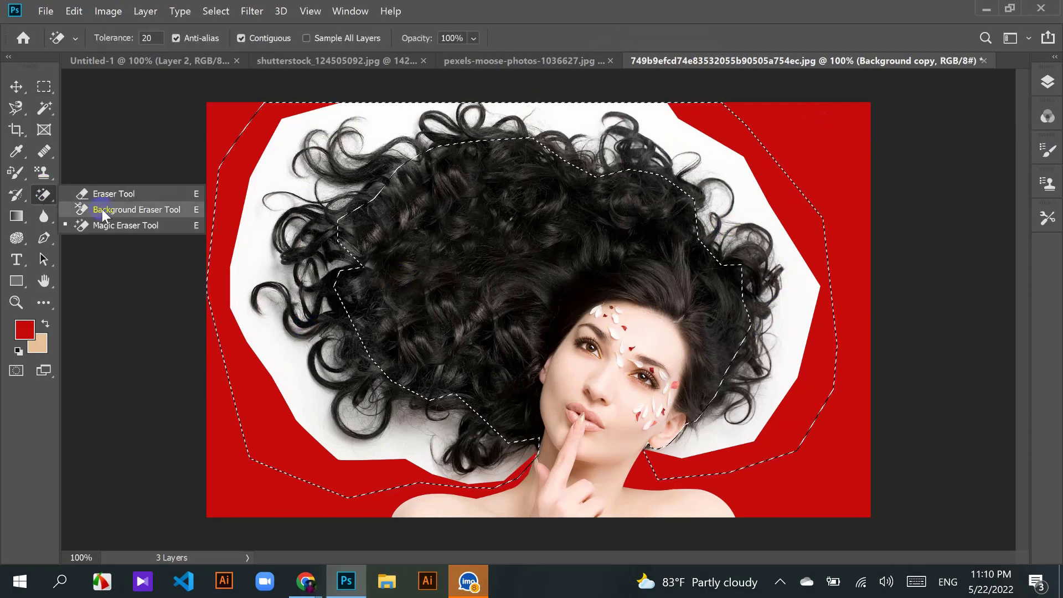
{"action": "left_click", "coordinate": [99, 209]}
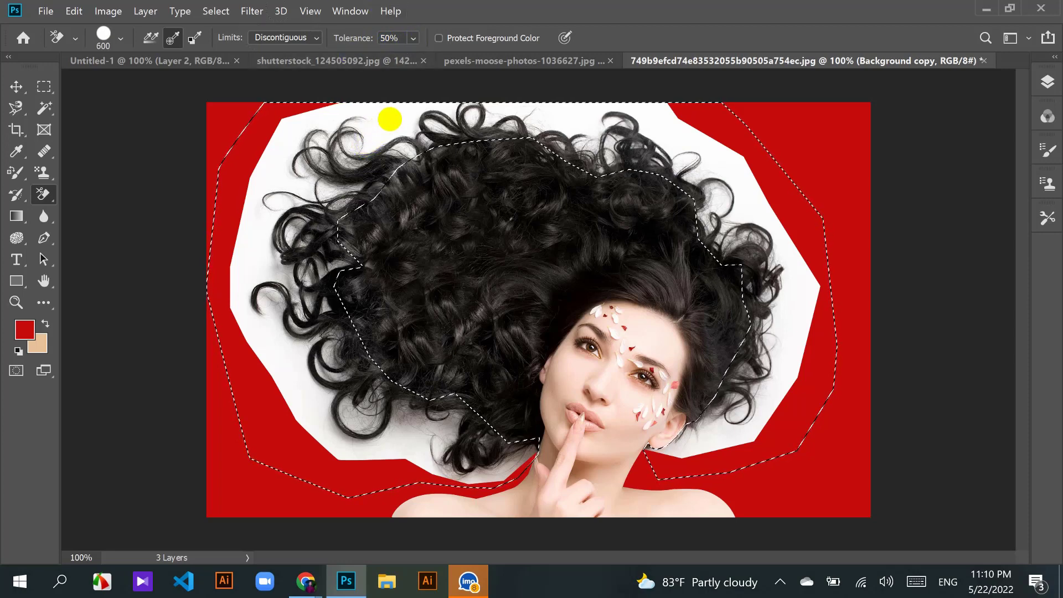
{"action": "mouse_move", "coordinate": [390, 119]}
{"action": "left_mouse_down"}
{"action": "mouse_move", "coordinate": [346, 107]}
{"action": "mouse_move", "coordinate": [261, 221]}
{"action": "mouse_move", "coordinate": [274, 340]}
{"action": "left_mouse_up"}
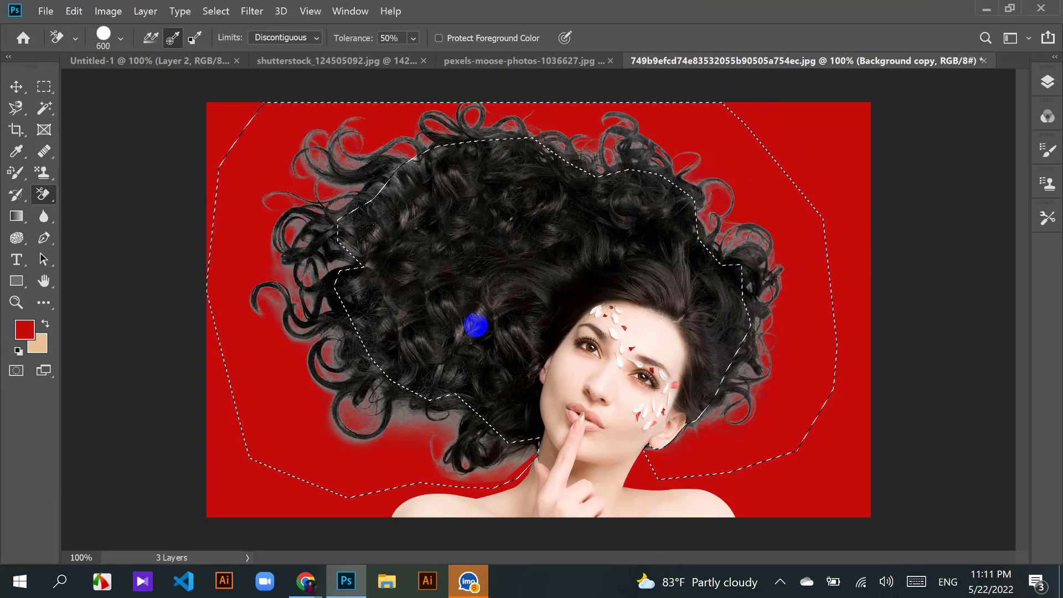
Step: Undo the background erasing around the loose curls and set the Background Eraser's tolerance to 70%
{"action": "mouse_move", "coordinate": [432, 175]}
{"action": "left_mouse_down"}
{"action": "mouse_move", "coordinate": [353, 147]}
{"action": "mouse_move", "coordinate": [347, 170]}
{"action": "mouse_move", "coordinate": [577, 167]}
{"action": "mouse_move", "coordinate": [670, 194]}
{"action": "left_mouse_up"}
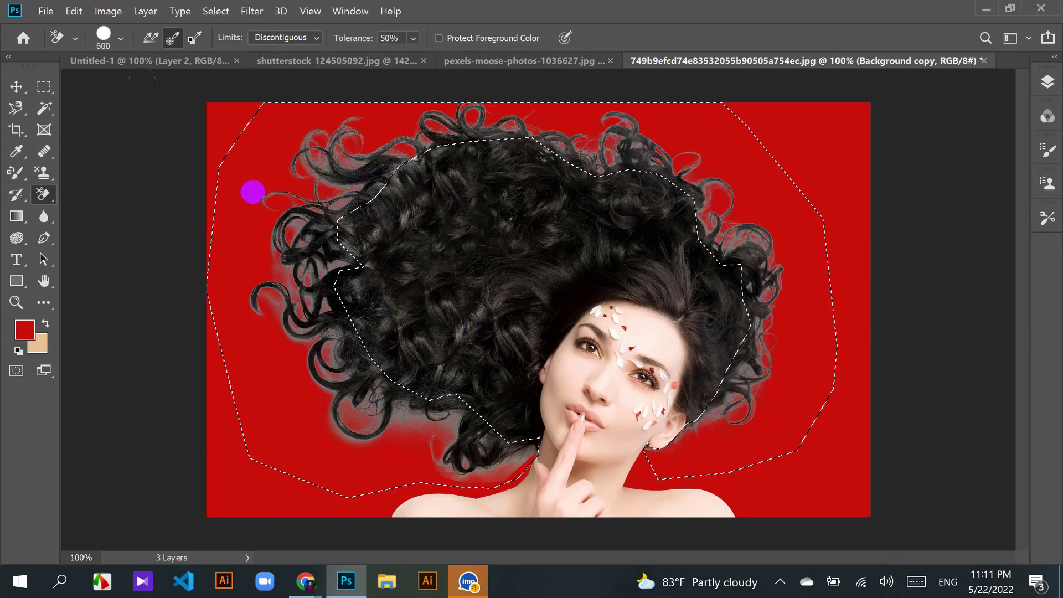
{"action": "mouse_move", "coordinate": [753, 227]}
{"action": "left_mouse_down"}
{"action": "mouse_move", "coordinate": [676, 260]}
{"action": "mouse_move", "coordinate": [467, 270]}
{"action": "mouse_move", "coordinate": [385, 240]}
{"action": "left_mouse_up"}
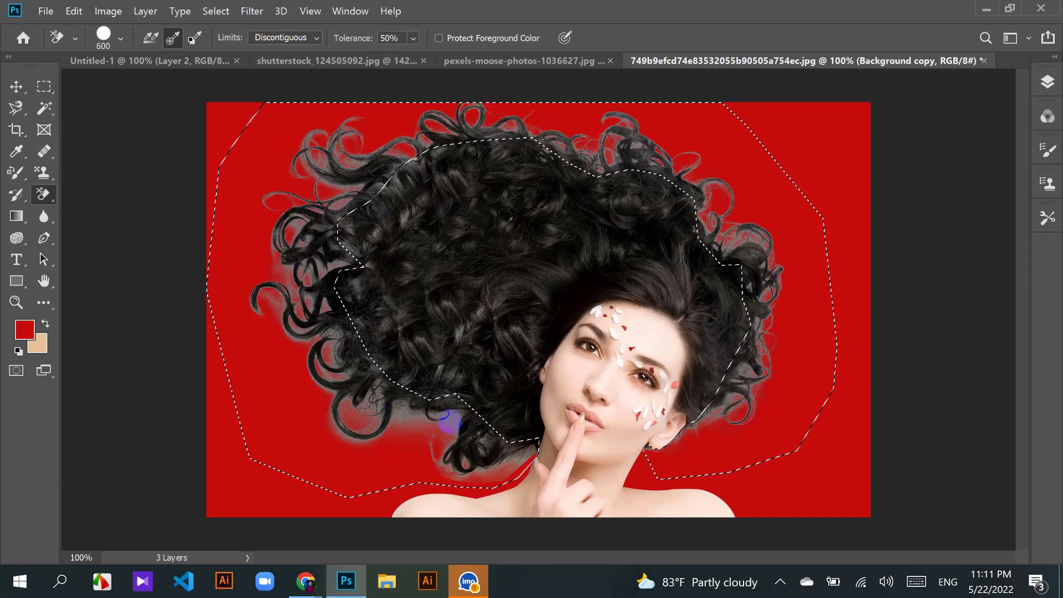
{"action": "left_click_drag", "start_coordinate": [345, 325], "coordinate": [341, 165]}
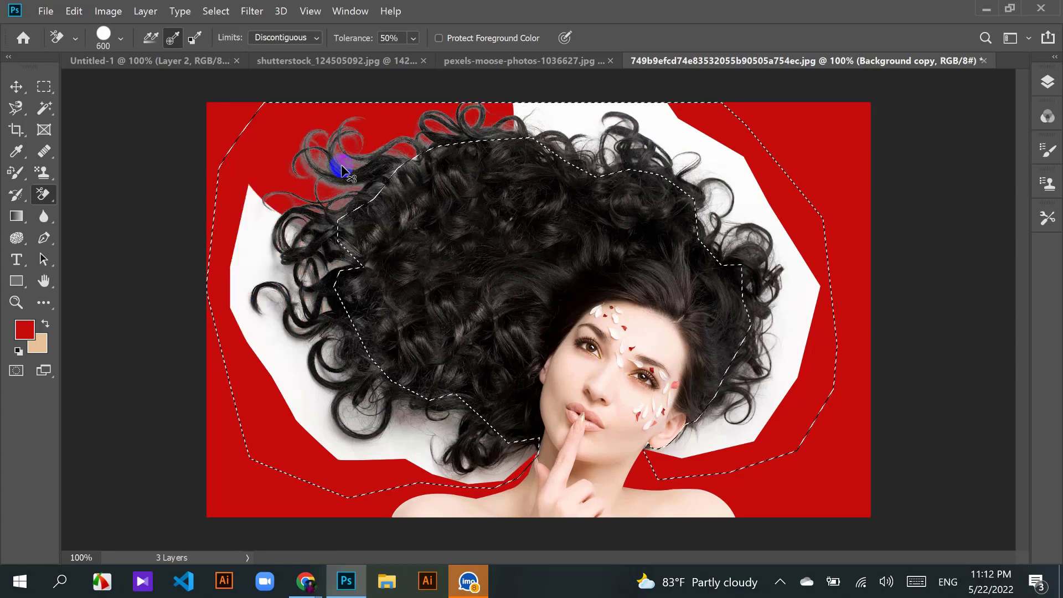
{"action": "left_click", "coordinate": [413, 38]}
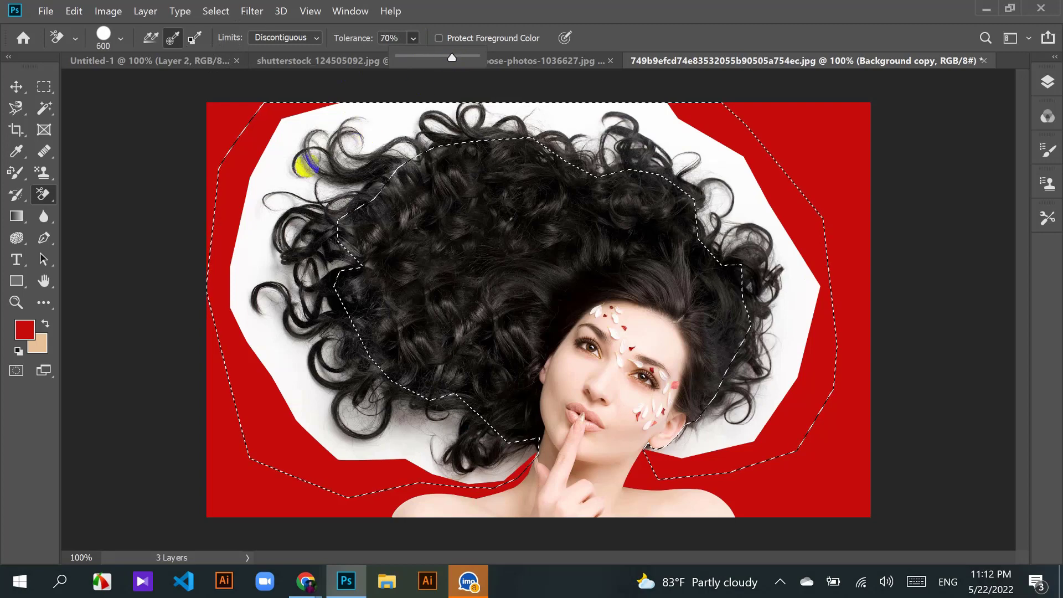
Step: Erase the white background around the loose curls inside the selection with the Background Eraser at 70% tolerance
{"action": "mouse_move", "coordinate": [292, 178]}
{"action": "left_mouse_down"}
{"action": "mouse_move", "coordinate": [263, 262]}
{"action": "mouse_move", "coordinate": [309, 183]}
{"action": "mouse_move", "coordinate": [301, 221]}
{"action": "left_mouse_up"}
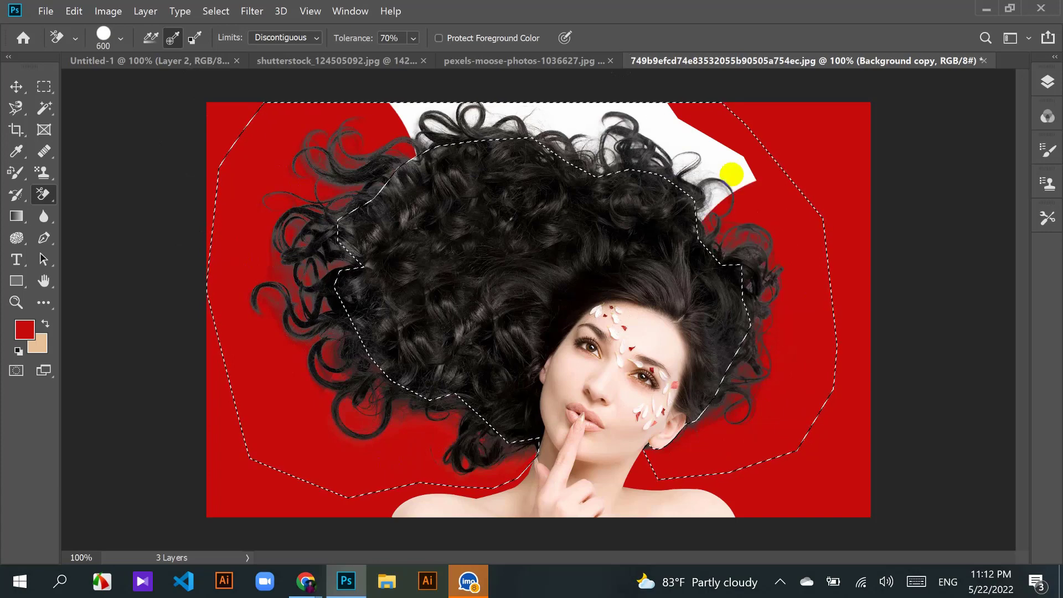
{"action": "left_click_drag", "start_coordinate": [566, 118], "coordinate": [421, 118]}
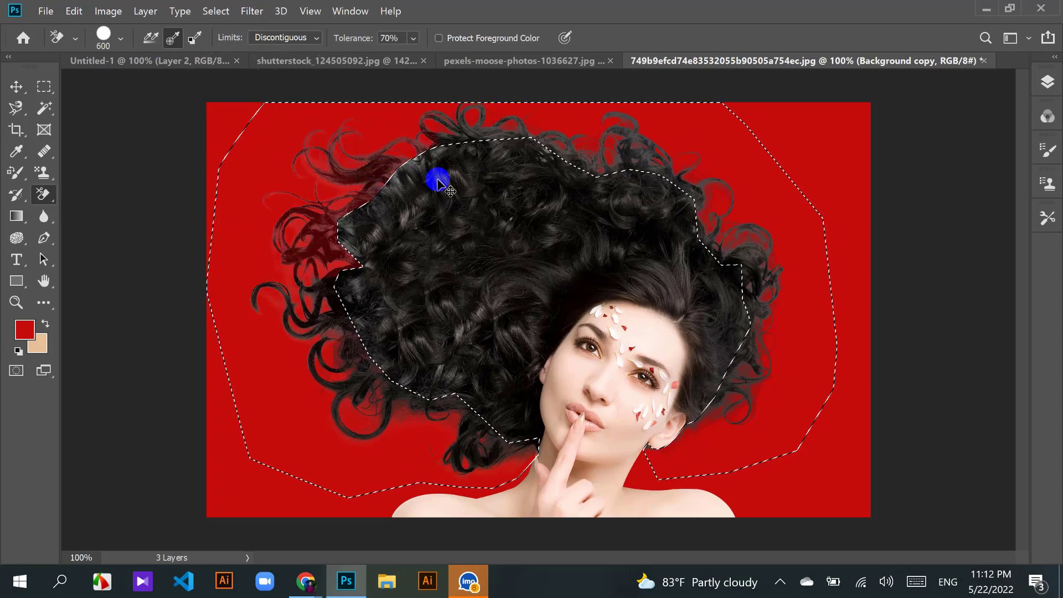
{"action": "key", "text": "ctrl+a"}
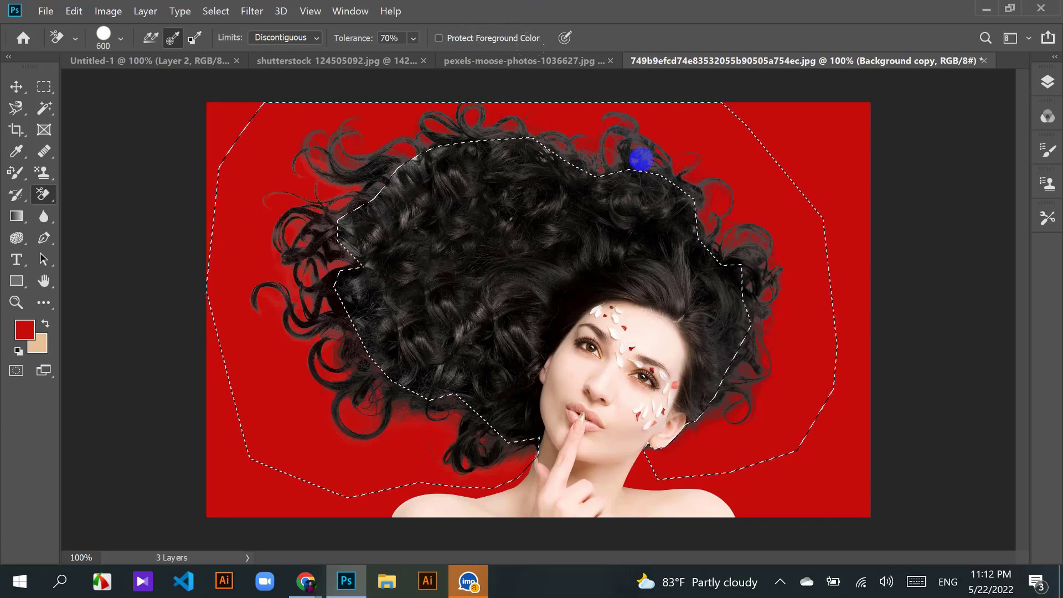
Step: Try another eraser stroke over the upper-left curls and undo it together with the full-canvas selection
{"action": "mouse_move", "coordinate": [313, 141]}
{"action": "left_mouse_down"}
{"action": "mouse_move", "coordinate": [340, 160]}
{"action": "mouse_move", "coordinate": [316, 154]}
{"action": "left_mouse_up"}
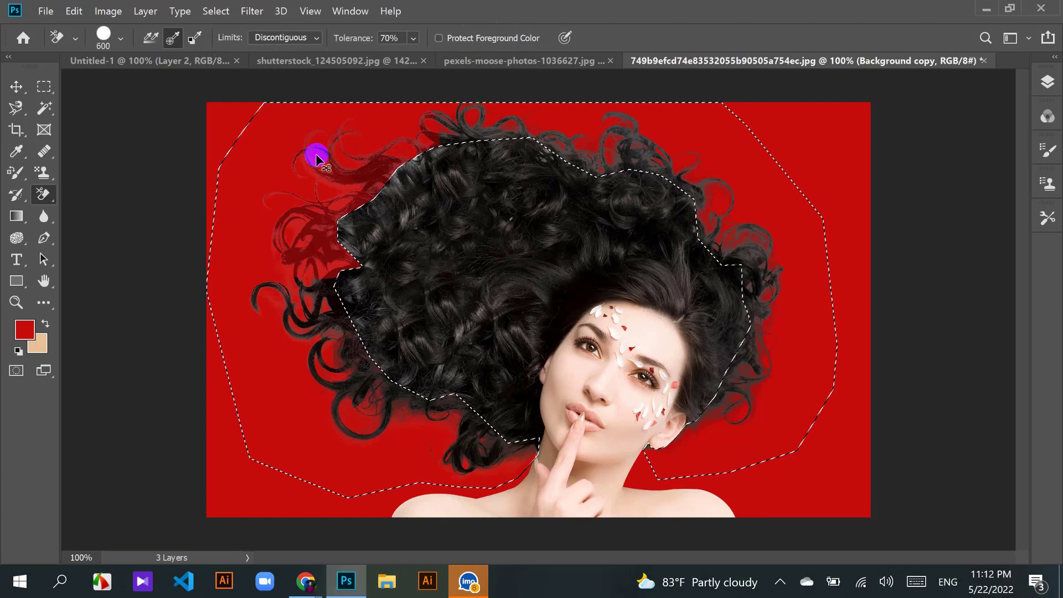
{"action": "key", "text": "ctrl+a"}
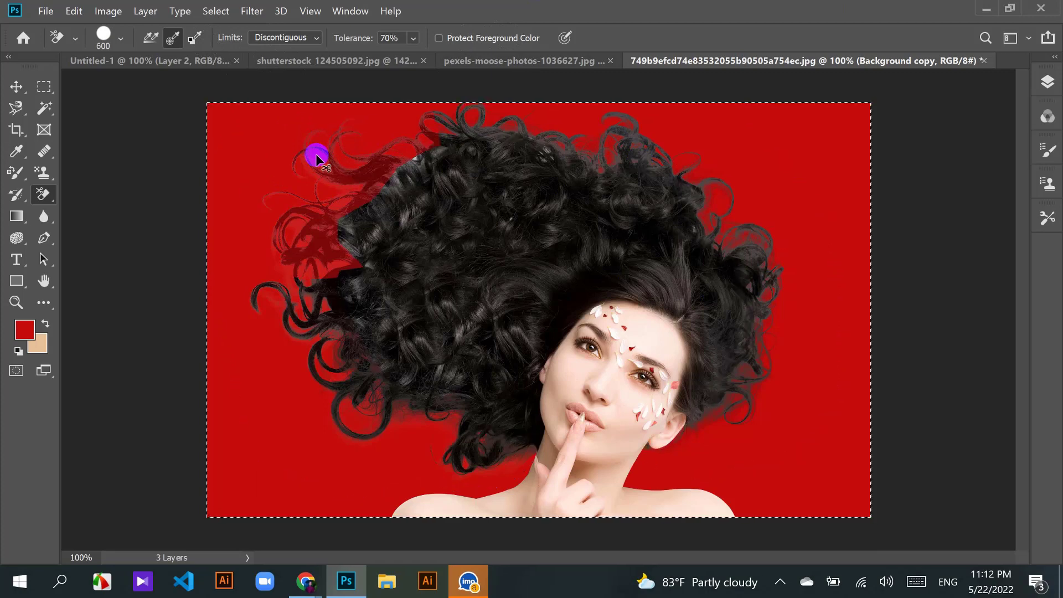
{"action": "key", "text": "ctrl+z"}
{"action": "key", "text": "ctrl+z"}
Step: Cancel saving, deselect to view the cutout without the selection outline, and restore the selection
{"action": "mouse_move", "coordinate": [315, 154]}
{"action": "left_mouse_down"}
{"action": "mouse_move", "coordinate": [415, 177]}
{"action": "mouse_move", "coordinate": [406, 199]}
{"action": "mouse_move", "coordinate": [67, 67]}
{"action": "left_mouse_up"}
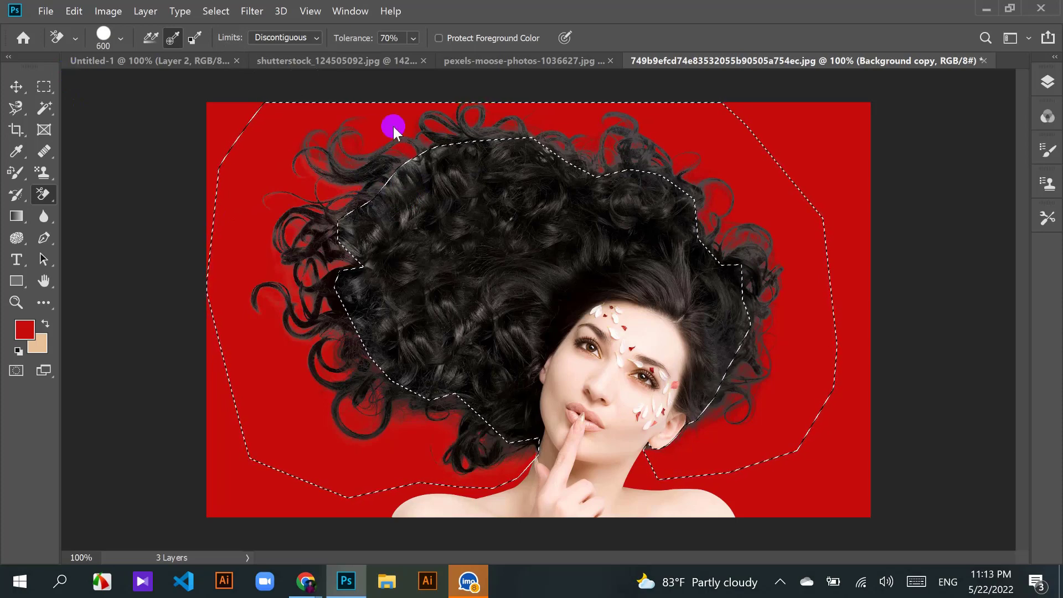
{"action": "key", "text": "ctrl+shift+s"}
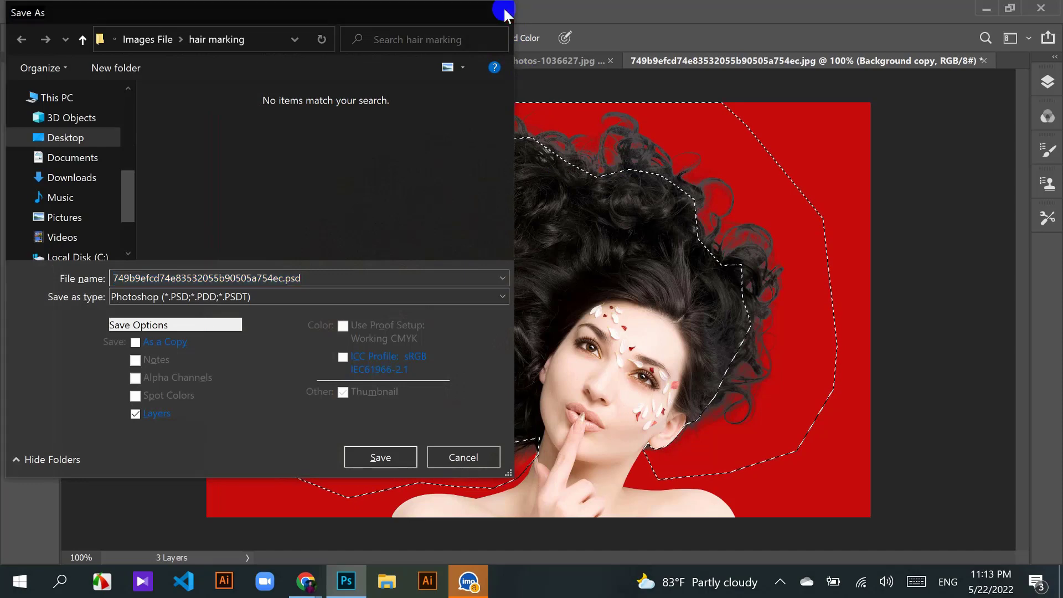
{"action": "left_click", "coordinate": [497, 10]}
{"action": "key", "text": "ctrl+d"}
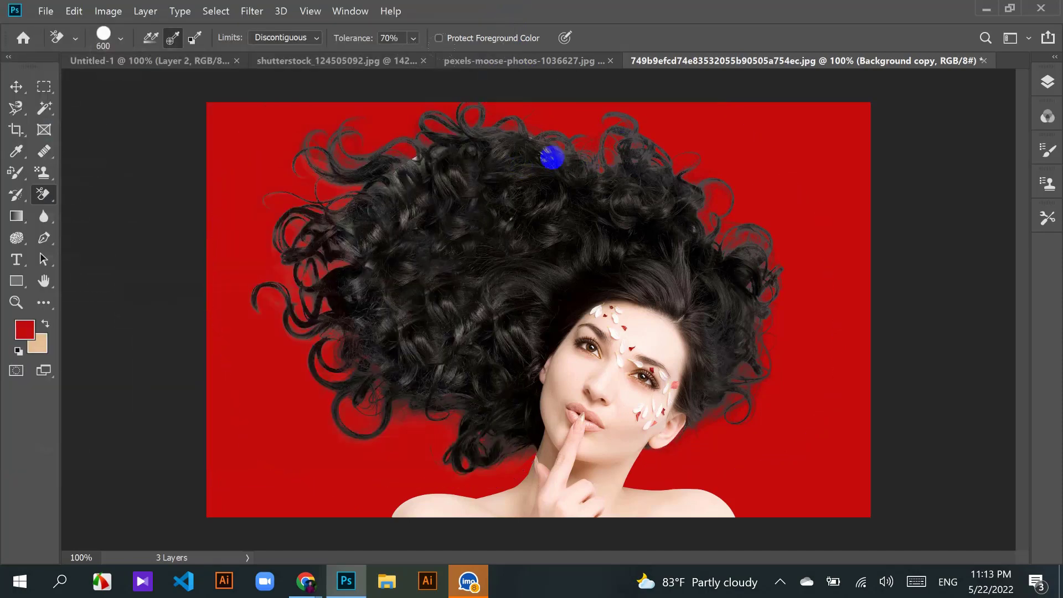
{"action": "key", "text": "ctrl+z"}
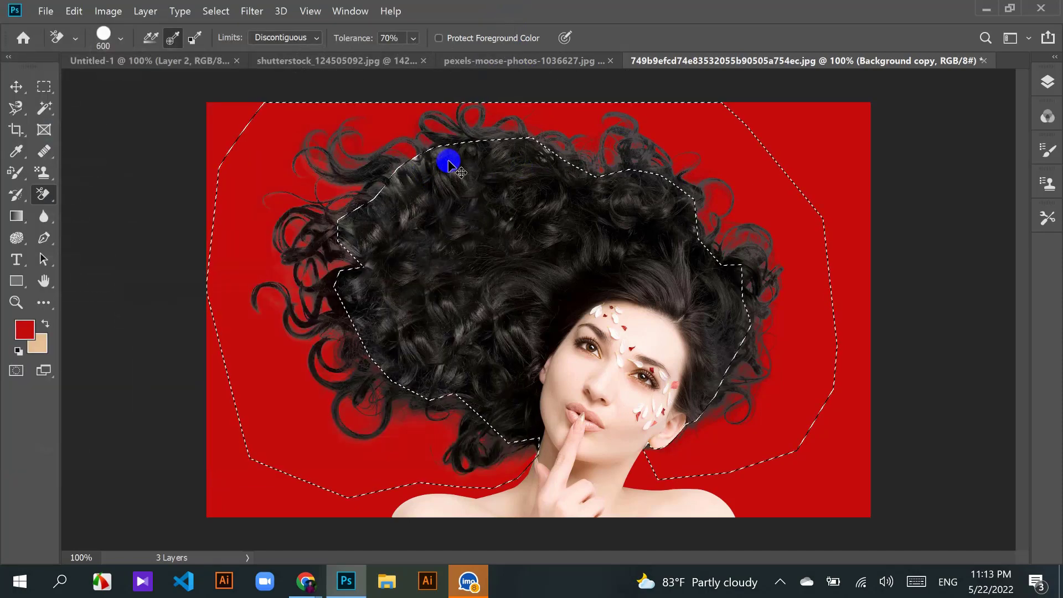
Step: Undo all the eraser strokes made around the loose curls at 70% tolerance
{"action": "left_click", "coordinate": [447, 159]}
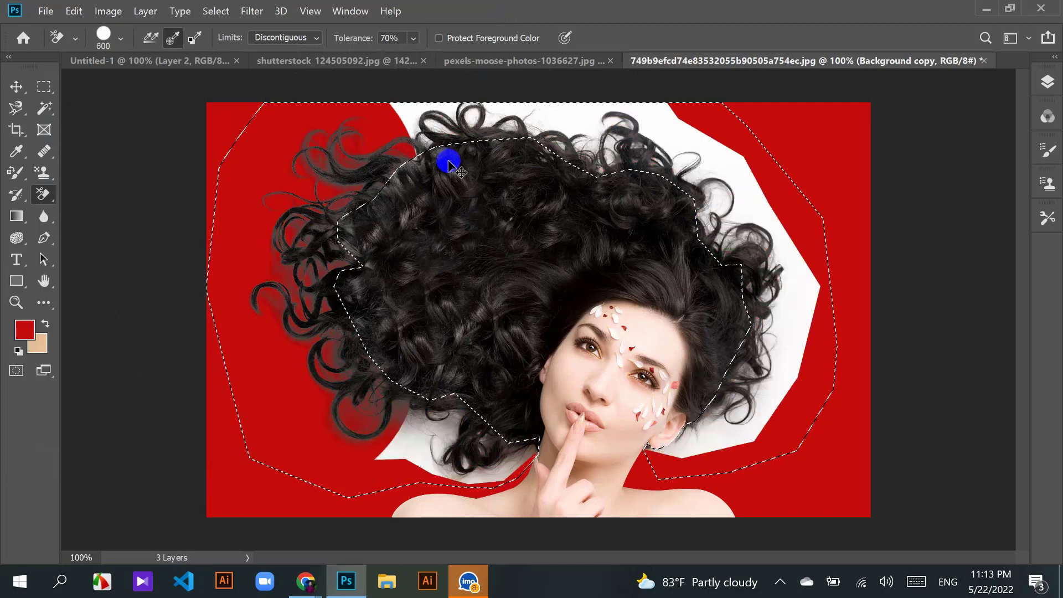
{"action": "left_click", "coordinate": [405, 111]}
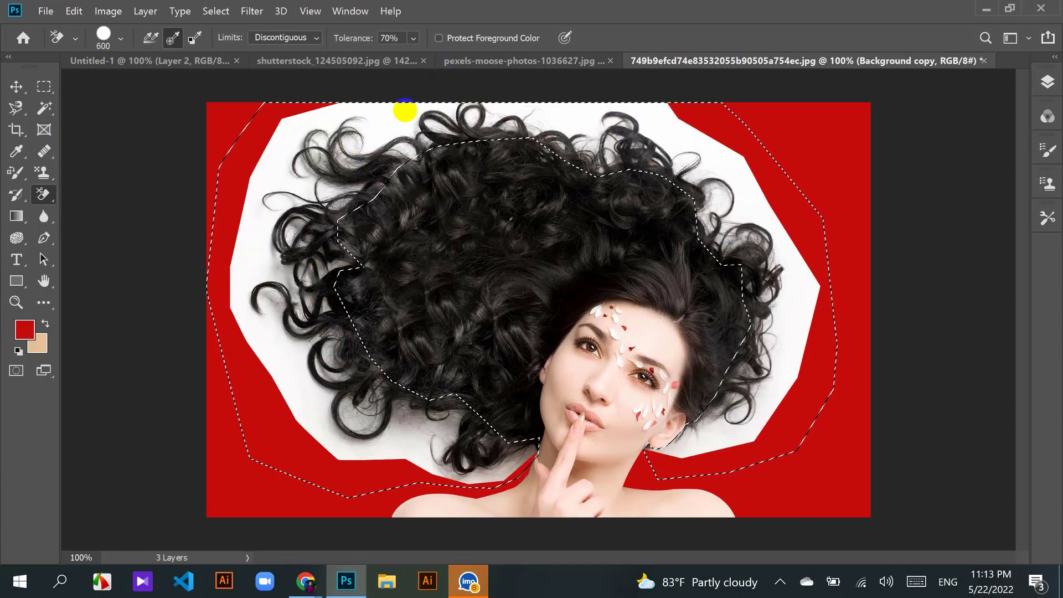
{"action": "left_click", "coordinate": [373, 109]}
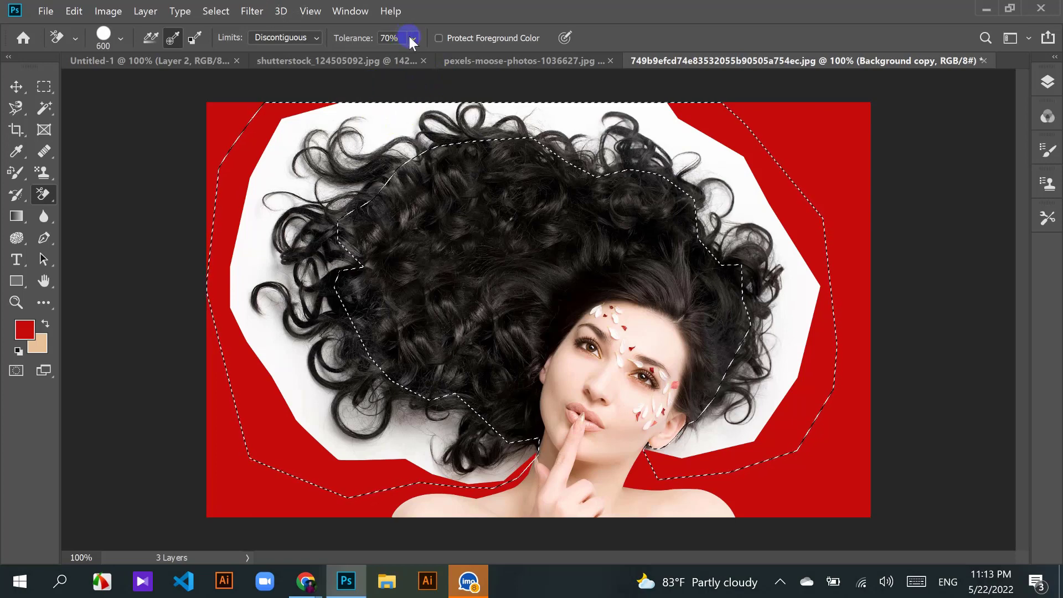
Step: Set the Background Eraser's tolerance to 75% and erase the white background all around the loose curls inside the selection
{"action": "left_click", "coordinate": [389, 38]}
{"action": "type", "text": "75"}
{"action": "key", "text": "Return"}
{"action": "left_click", "coordinate": [387, 119]}
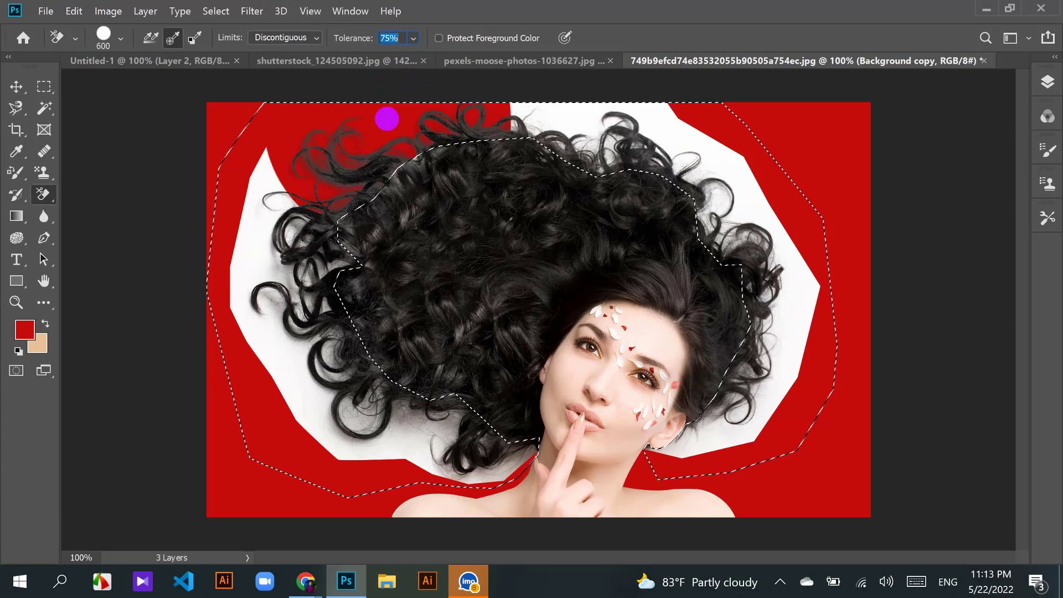
{"action": "left_click", "coordinate": [247, 238]}
{"action": "left_click", "coordinate": [302, 365]}
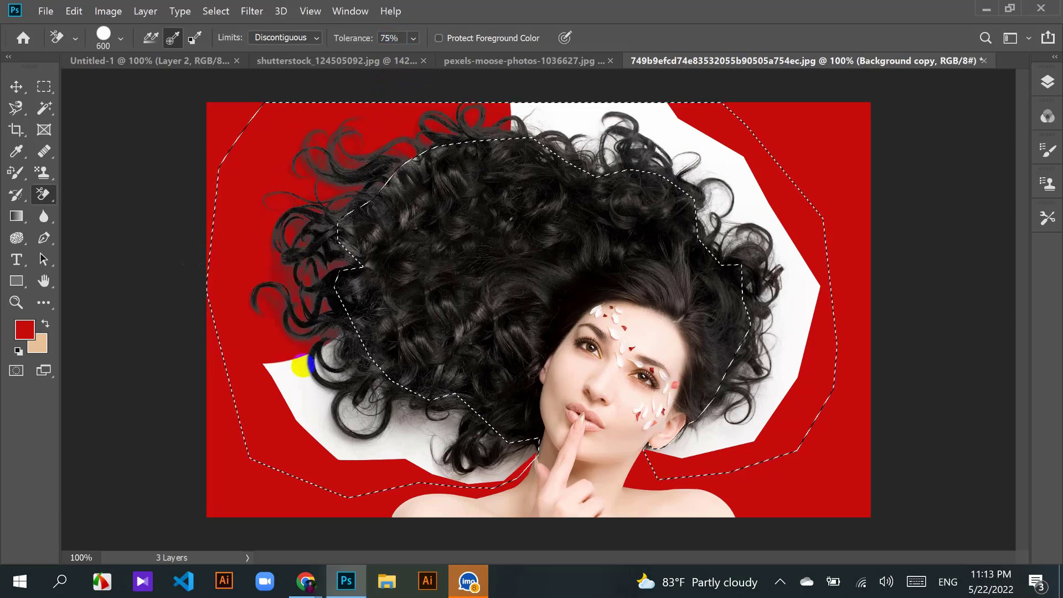
{"action": "mouse_move", "coordinate": [302, 366]}
{"action": "left_mouse_down"}
{"action": "mouse_move", "coordinate": [311, 399]}
{"action": "mouse_move", "coordinate": [363, 426]}
{"action": "mouse_move", "coordinate": [434, 437]}
{"action": "mouse_move", "coordinate": [422, 463]}
{"action": "left_mouse_up"}
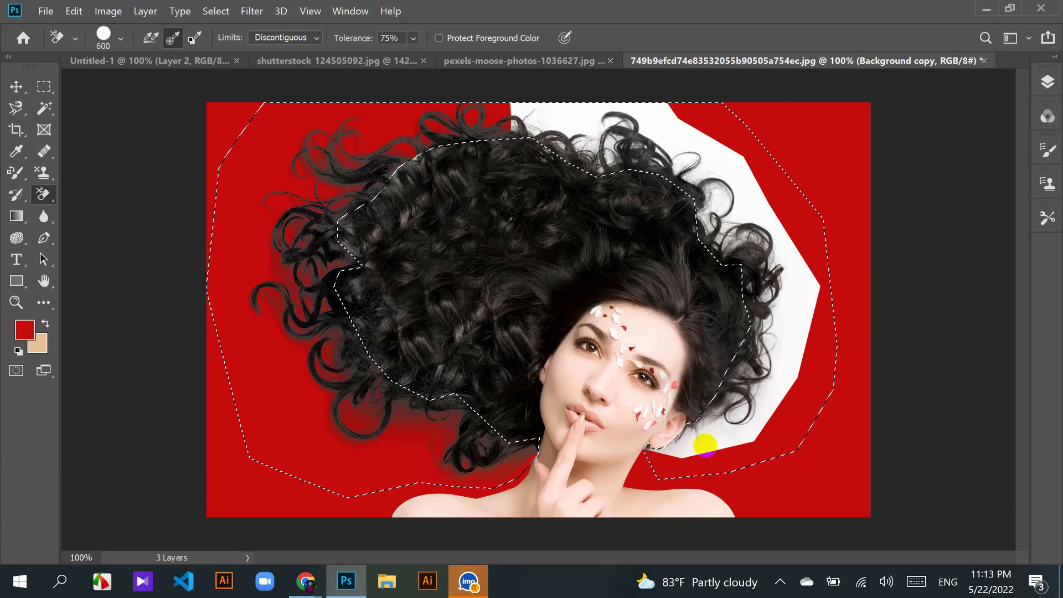
{"action": "mouse_move", "coordinate": [705, 445]}
{"action": "left_mouse_down"}
{"action": "mouse_move", "coordinate": [747, 410]}
{"action": "mouse_move", "coordinate": [795, 301]}
{"action": "mouse_move", "coordinate": [766, 230]}
{"action": "mouse_move", "coordinate": [706, 138]}
{"action": "mouse_move", "coordinate": [713, 150]}
{"action": "mouse_move", "coordinate": [570, 114]}
{"action": "left_mouse_up"}
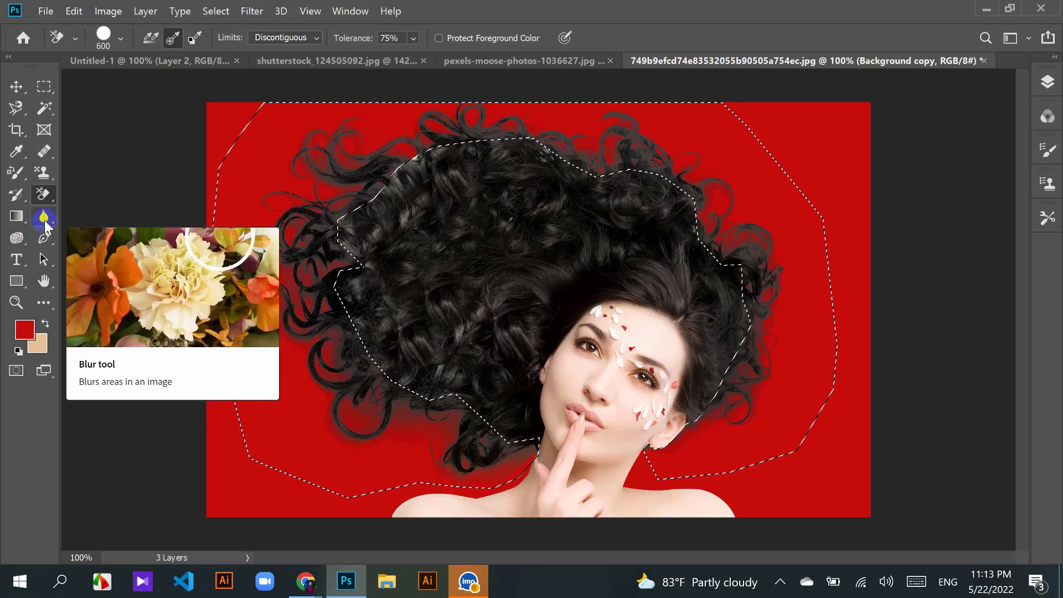
Step: Darken the faded loose curls inside the selection with the Burn Tool and deselect
{"action": "left_click", "coordinate": [25, 240]}
{"action": "left_click", "coordinate": [81, 252]}
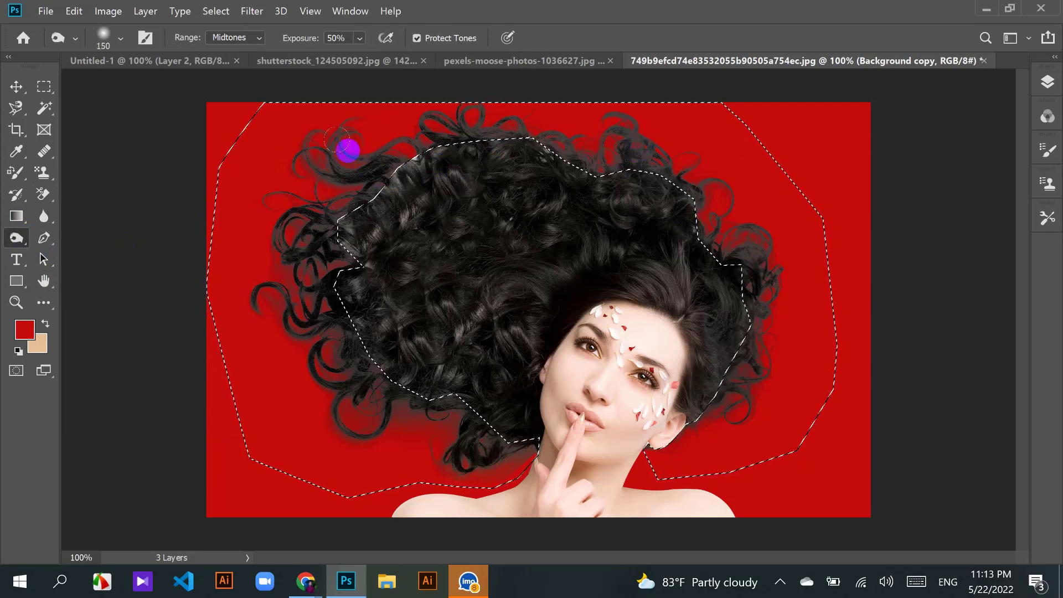
{"action": "mouse_move", "coordinate": [409, 178]}
{"action": "left_mouse_down"}
{"action": "mouse_move", "coordinate": [520, 214]}
{"action": "mouse_move", "coordinate": [554, 213]}
{"action": "mouse_move", "coordinate": [568, 232]}
{"action": "mouse_move", "coordinate": [533, 233]}
{"action": "mouse_move", "coordinate": [558, 217]}
{"action": "mouse_move", "coordinate": [439, 148]}
{"action": "mouse_move", "coordinate": [332, 156]}
{"action": "left_mouse_up"}
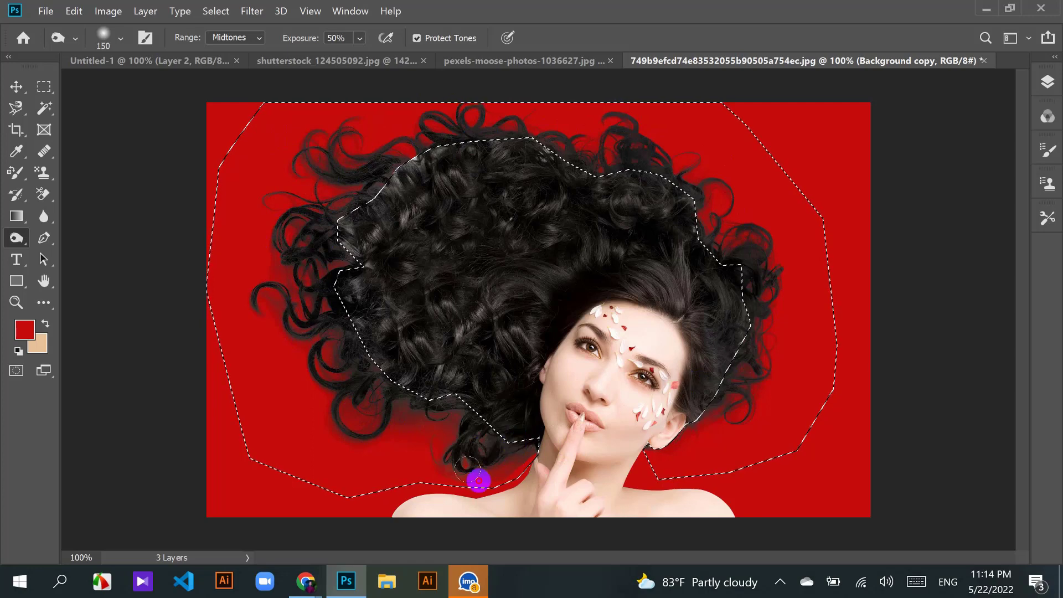
{"action": "left_click", "coordinate": [15, 238]}
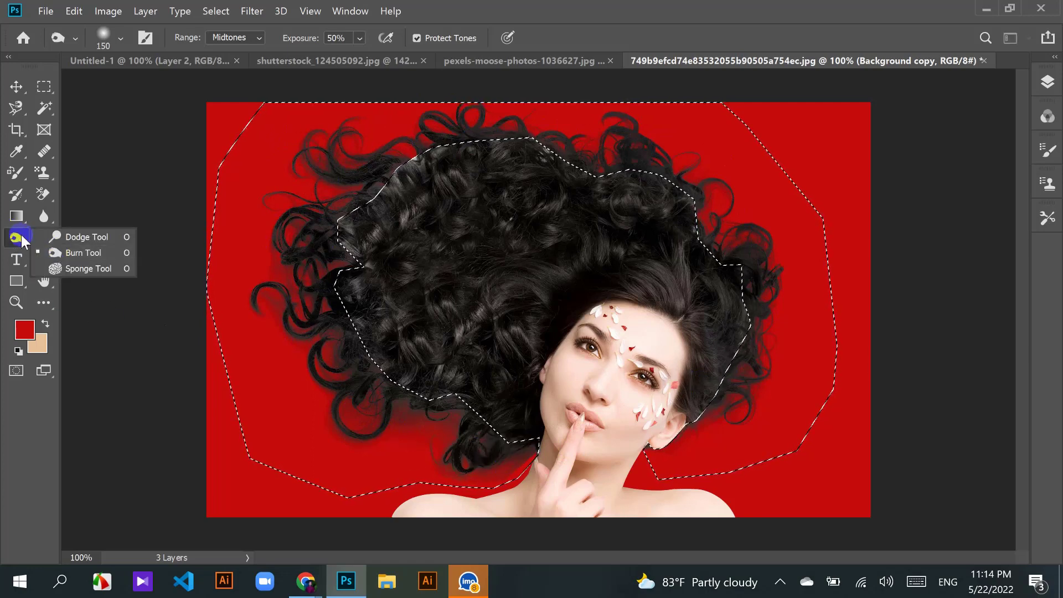
{"action": "left_click", "coordinate": [77, 252]}
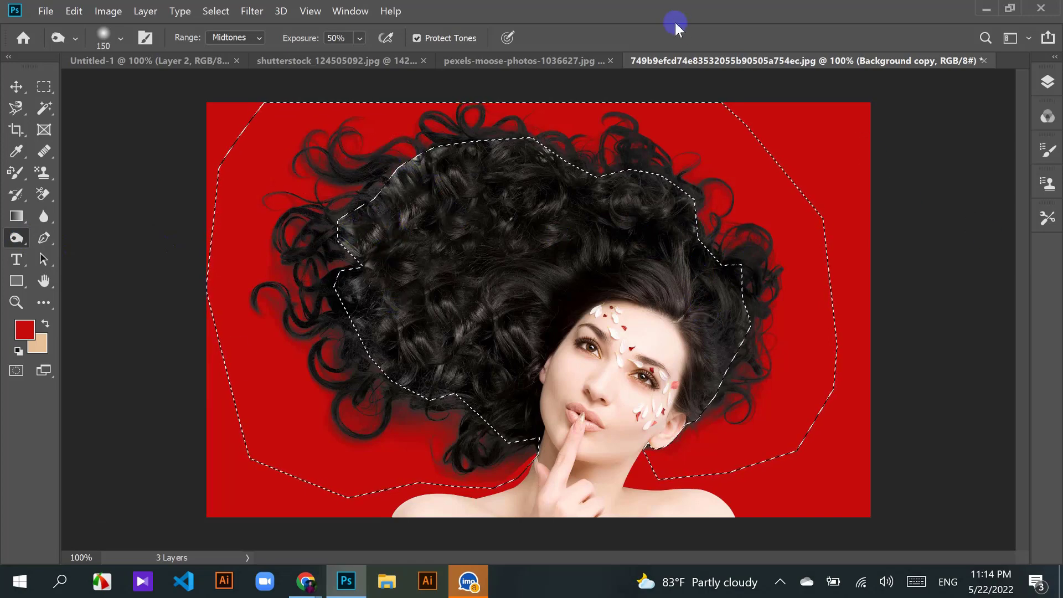
{"action": "key", "text": "ctrl+d"}
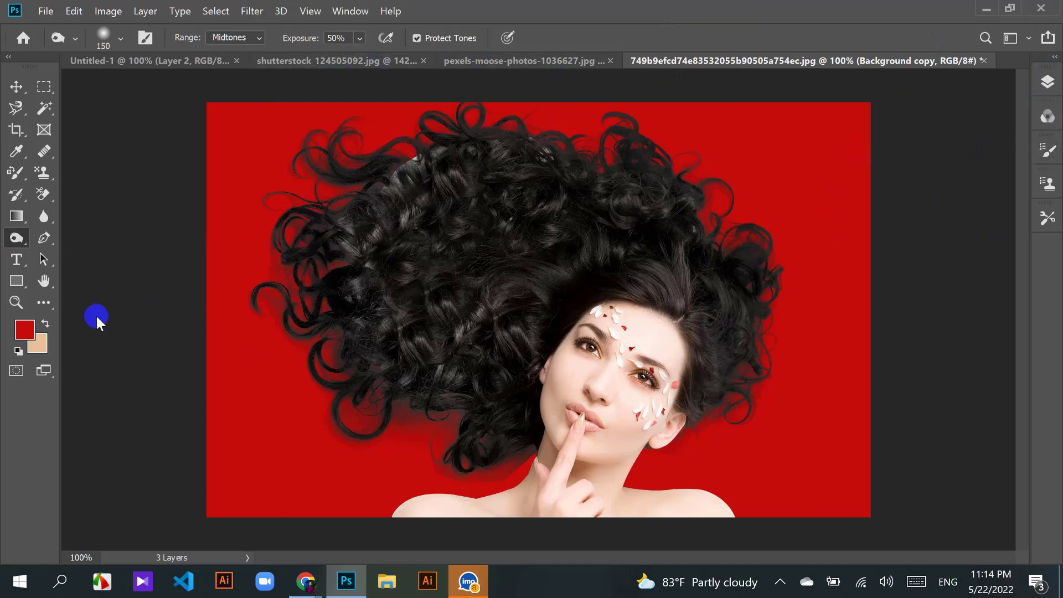
Step: Change the foreground color from the Color Picker to bright cyan, 05f0e8
{"action": "left_click", "coordinate": [23, 334]}
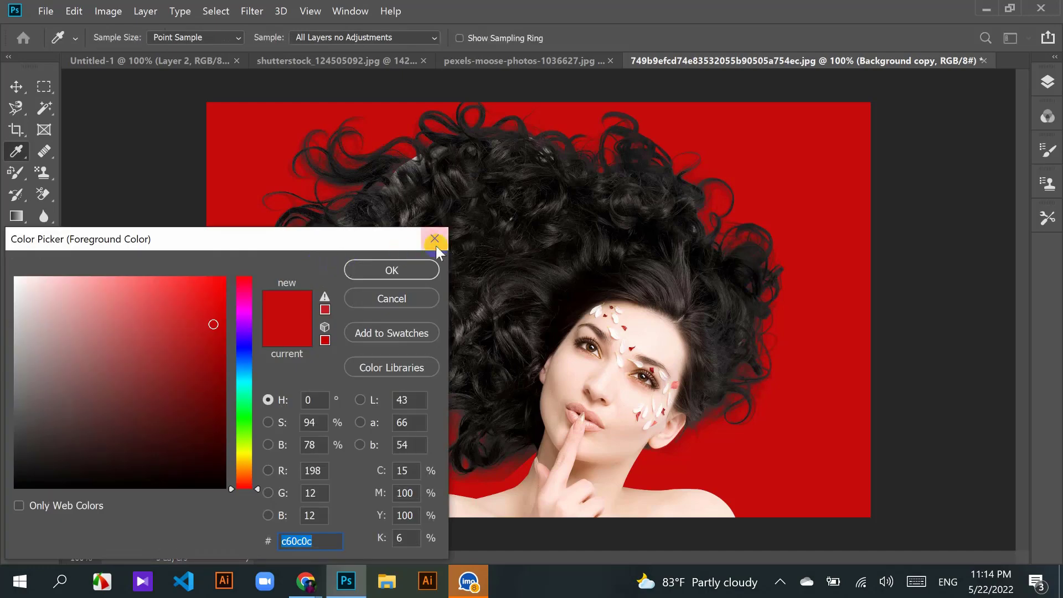
{"action": "left_click", "coordinate": [241, 383]}
{"action": "left_click", "coordinate": [221, 289]}
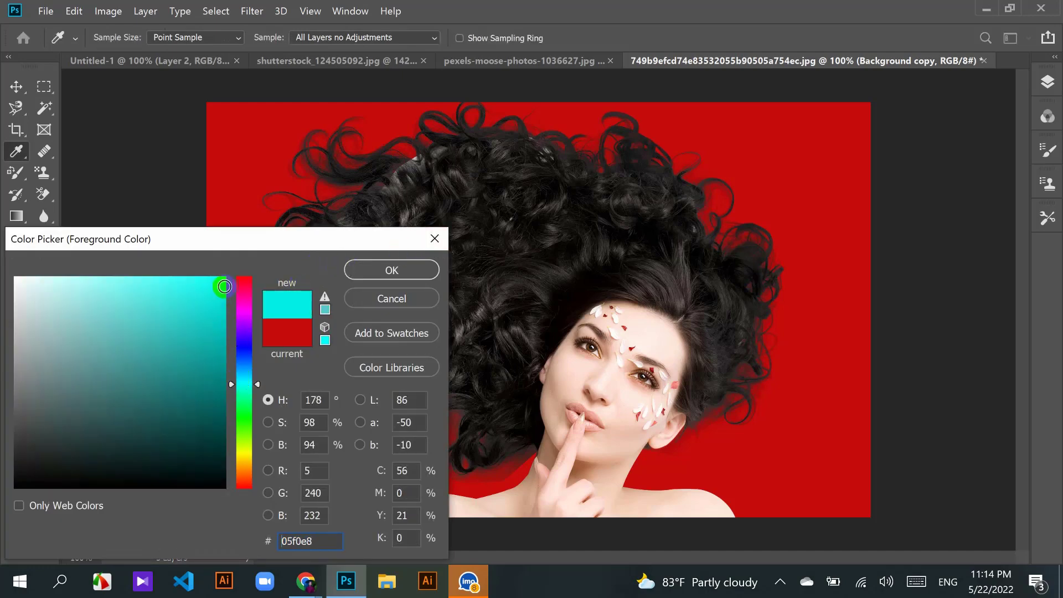
{"action": "left_click", "coordinate": [392, 271]}
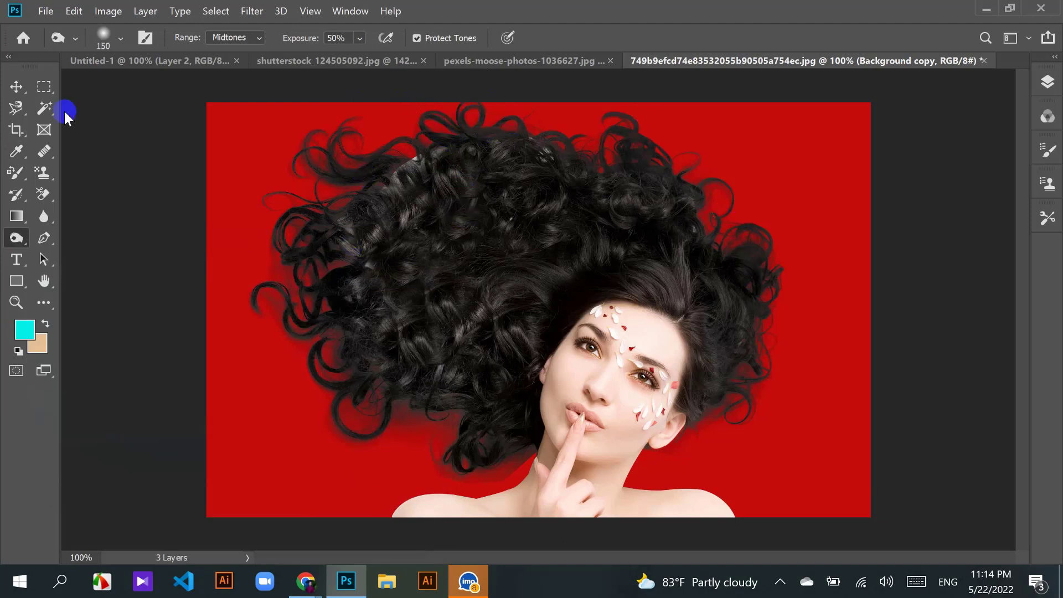
{"action": "mouse_move", "coordinate": [431, 163]}
{"action": "left_mouse_down"}
{"action": "mouse_move", "coordinate": [409, 169]}
{"action": "mouse_move", "coordinate": [428, 240]}
{"action": "mouse_move", "coordinate": [513, 164]}
{"action": "mouse_move", "coordinate": [507, 196]}
{"action": "left_mouse_up"}
{"action": "key", "text": "ctrl+shift+d"}
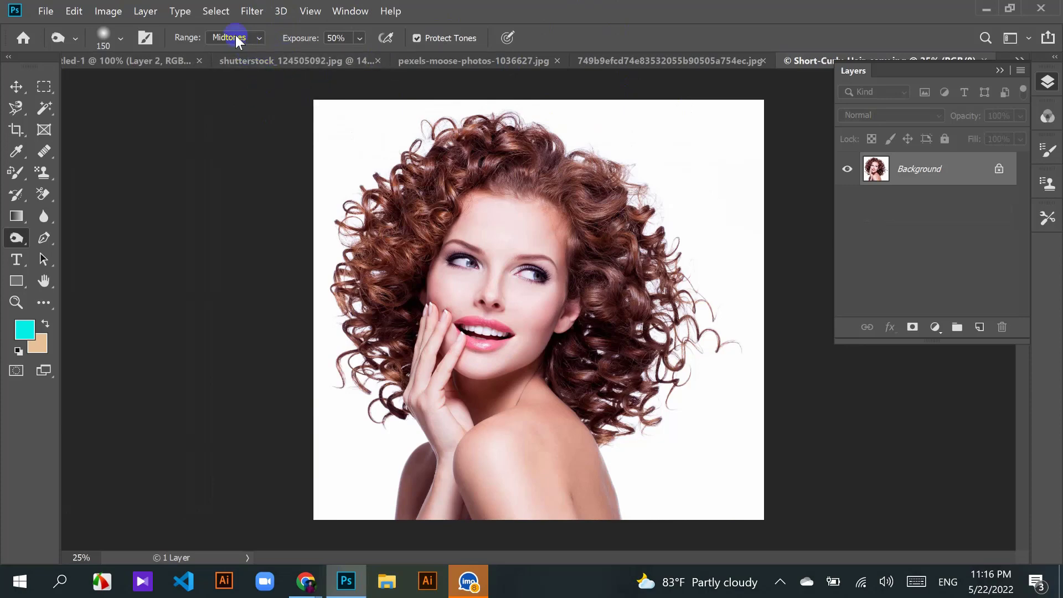
Step: Choose the Background Eraser Tool for Short-Curly-Hair-copy.jpg and collapse the Layers panel
{"action": "left_click", "coordinate": [46, 194]}
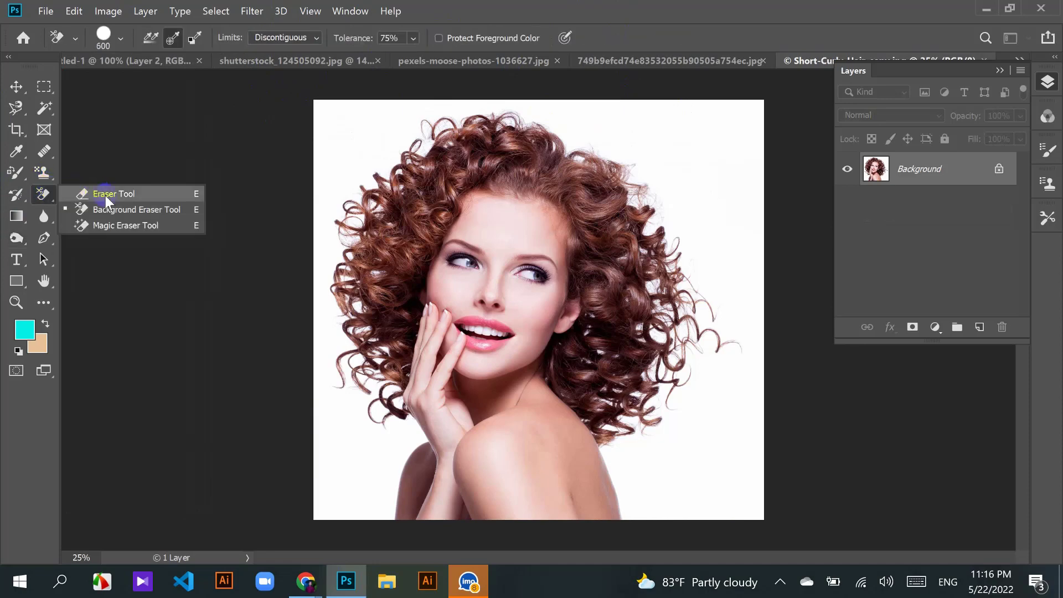
{"action": "left_click", "coordinate": [115, 204]}
{"action": "left_click", "coordinate": [47, 197]}
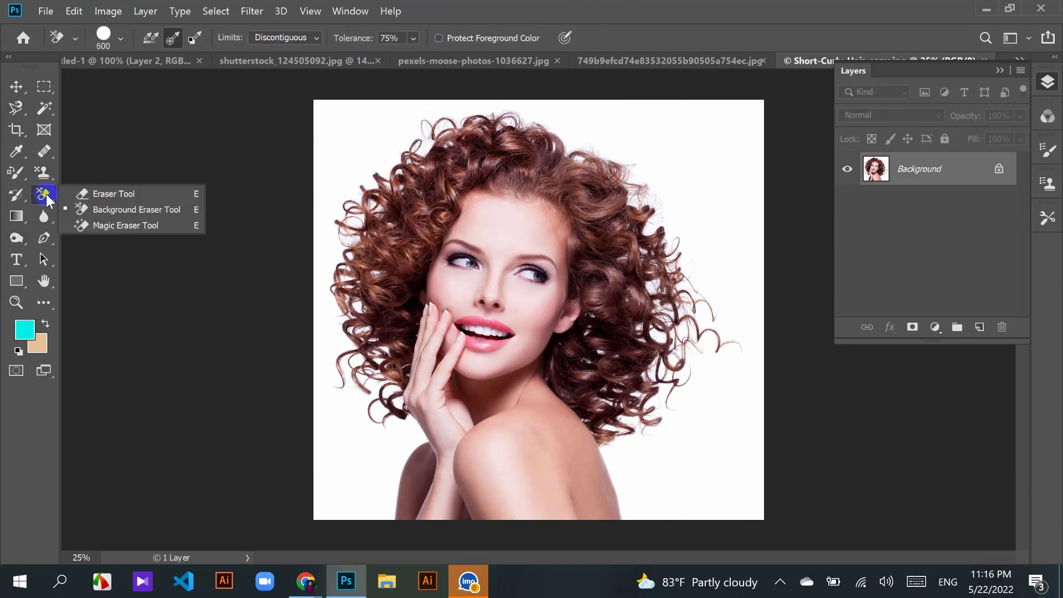
{"action": "left_click", "coordinate": [145, 209]}
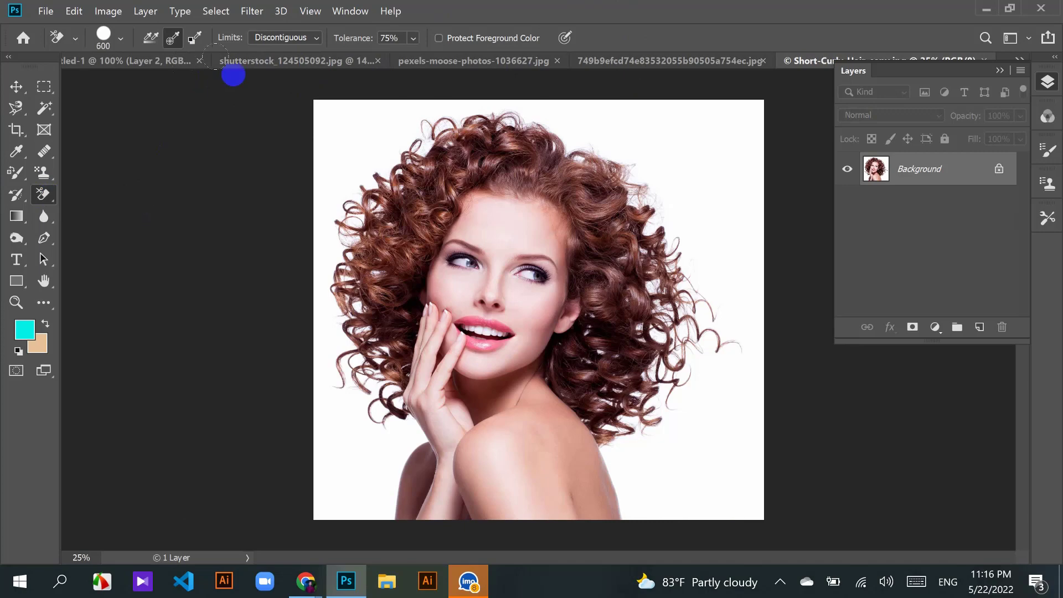
{"action": "left_click", "coordinate": [999, 71]}
Step: Choose the Background Eraser Tool with Sampling: Once and set its tolerance to 70%
{"action": "left_click", "coordinate": [49, 193]}
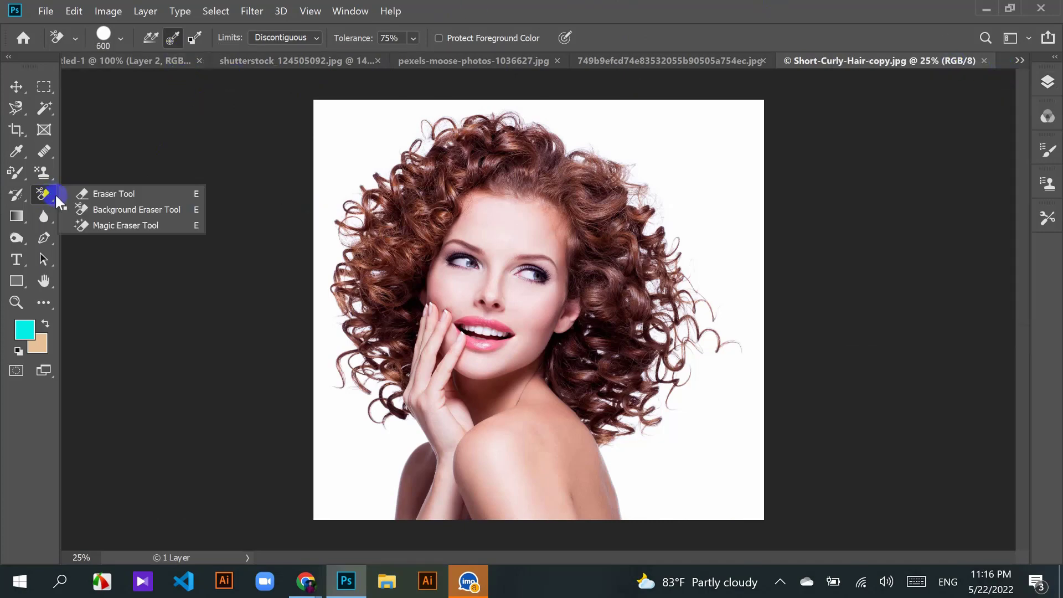
{"action": "left_click", "coordinate": [106, 202]}
{"action": "left_click", "coordinate": [172, 38]}
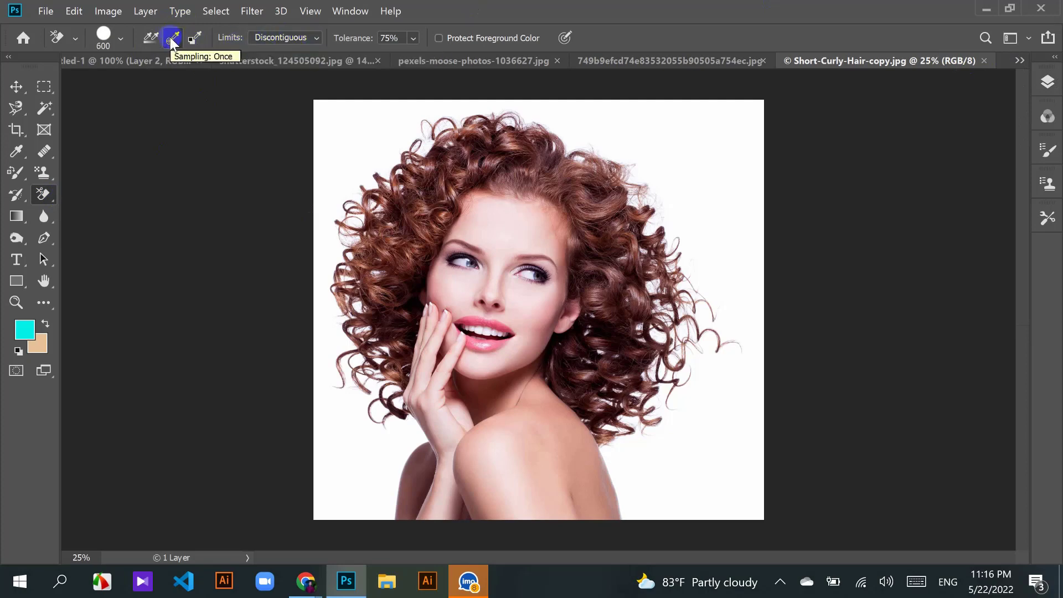
{"action": "left_click", "coordinate": [413, 37]}
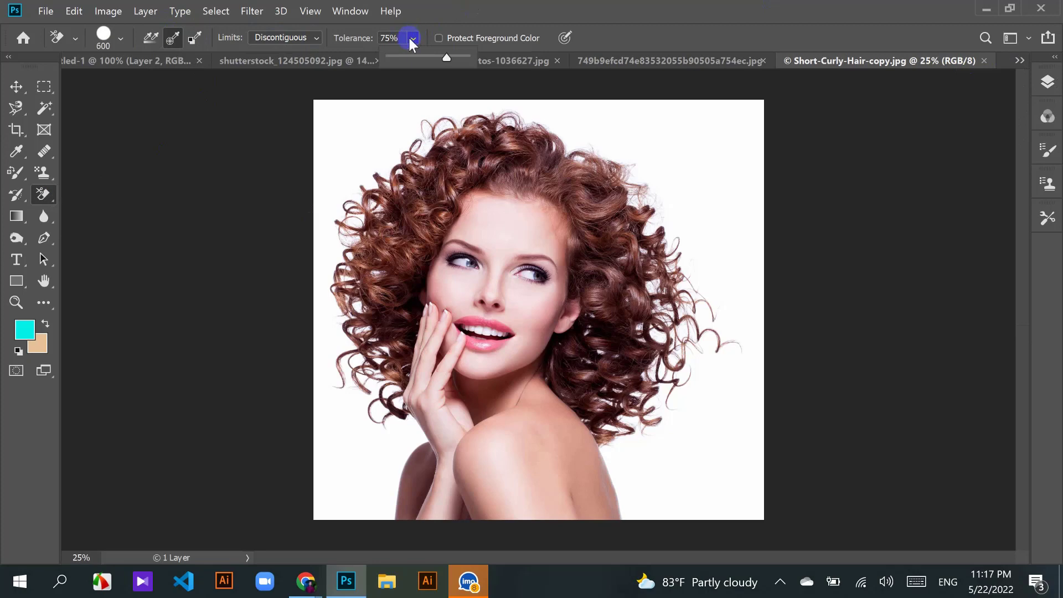
{"action": "left_click_drag", "start_coordinate": [444, 56], "coordinate": [443, 56]}
{"action": "left_click", "coordinate": [429, 39]}
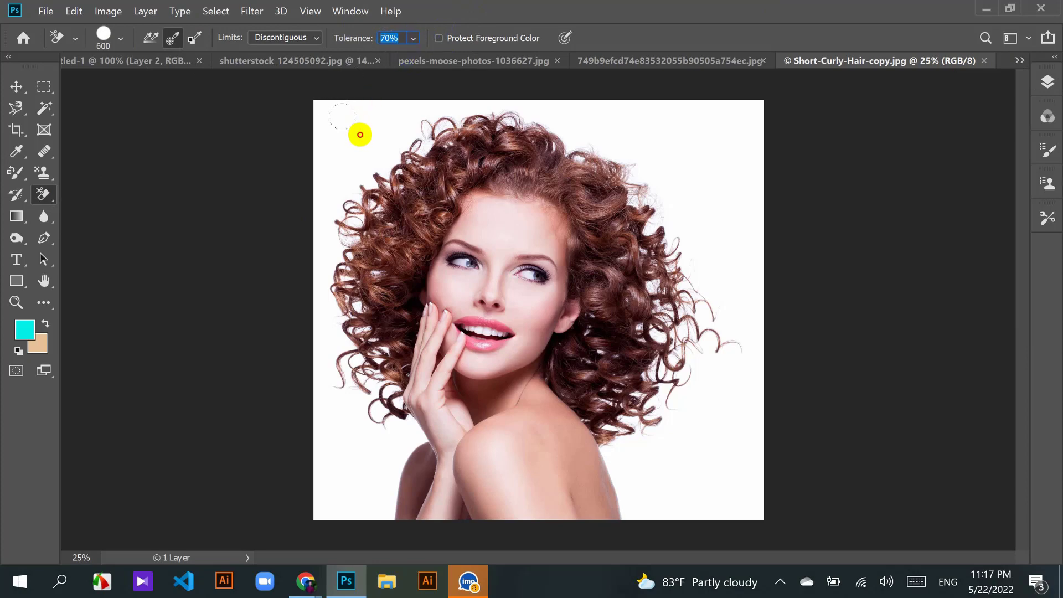
Step: Try erasing the white background beside the upper-left curls with the Background Eraser, enlarging the brush to 1800, and undo the test strokes
{"action": "left_click", "coordinate": [361, 135]}
{"action": "key", "text": "ctrl+z"}
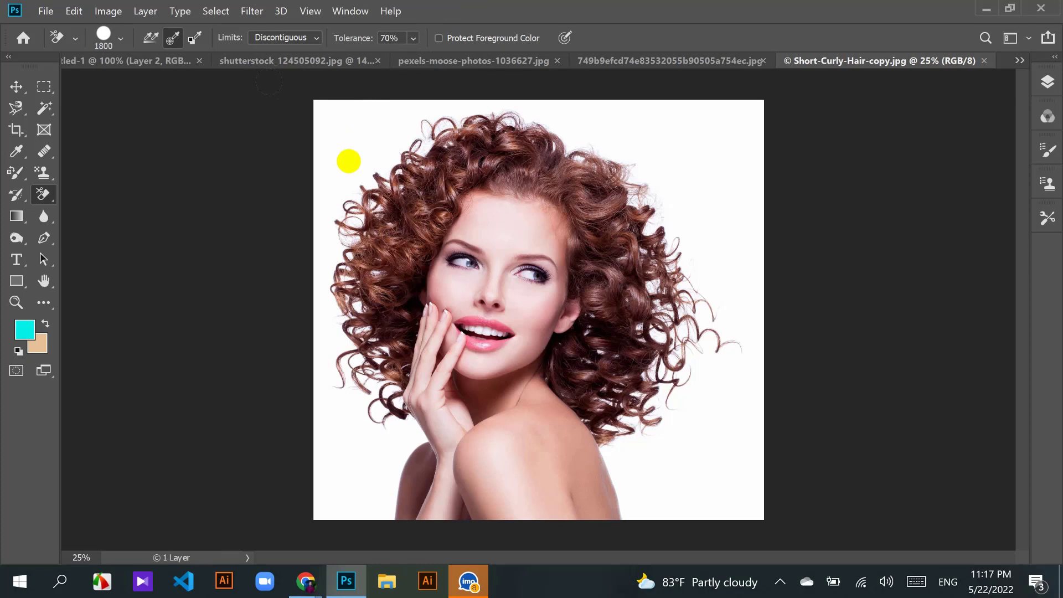
{"action": "mouse_move", "coordinate": [400, 197]}
{"action": "left_mouse_down"}
{"action": "mouse_move", "coordinate": [406, 204]}
{"action": "mouse_move", "coordinate": [403, 190]}
{"action": "mouse_move", "coordinate": [426, 190]}
{"action": "mouse_move", "coordinate": [403, 191]}
{"action": "mouse_move", "coordinate": [372, 275]}
{"action": "mouse_move", "coordinate": [358, 196]}
{"action": "left_mouse_up"}
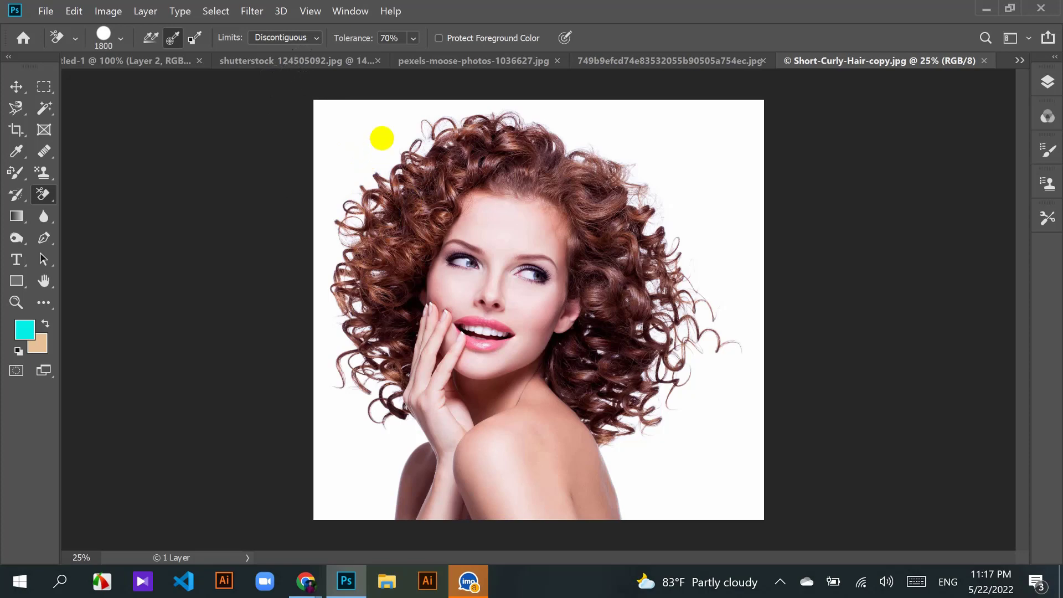
{"action": "left_click", "coordinate": [381, 138]}
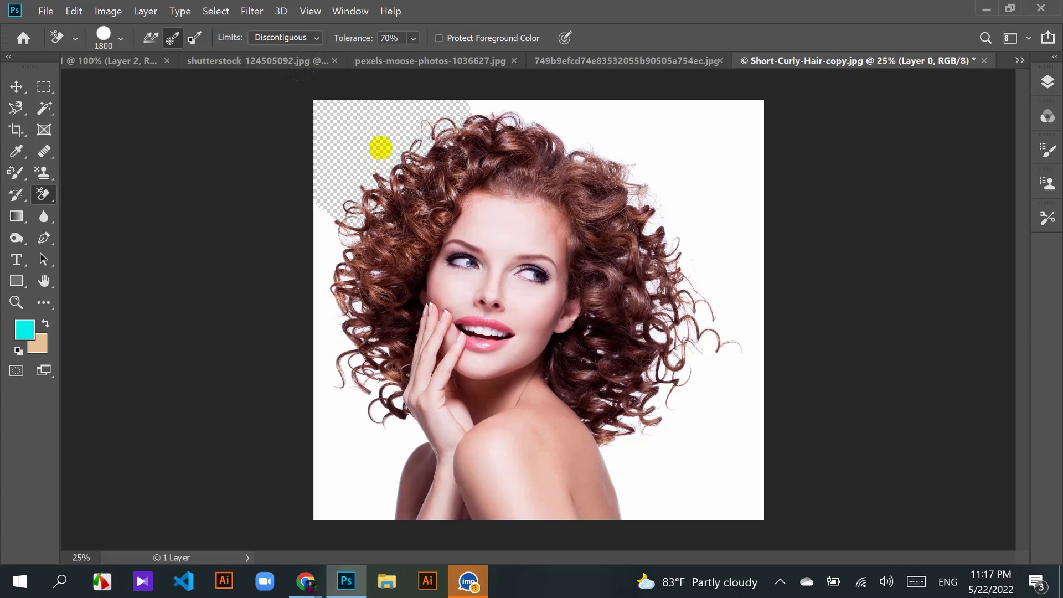
{"action": "key", "text": "ctrl+z"}
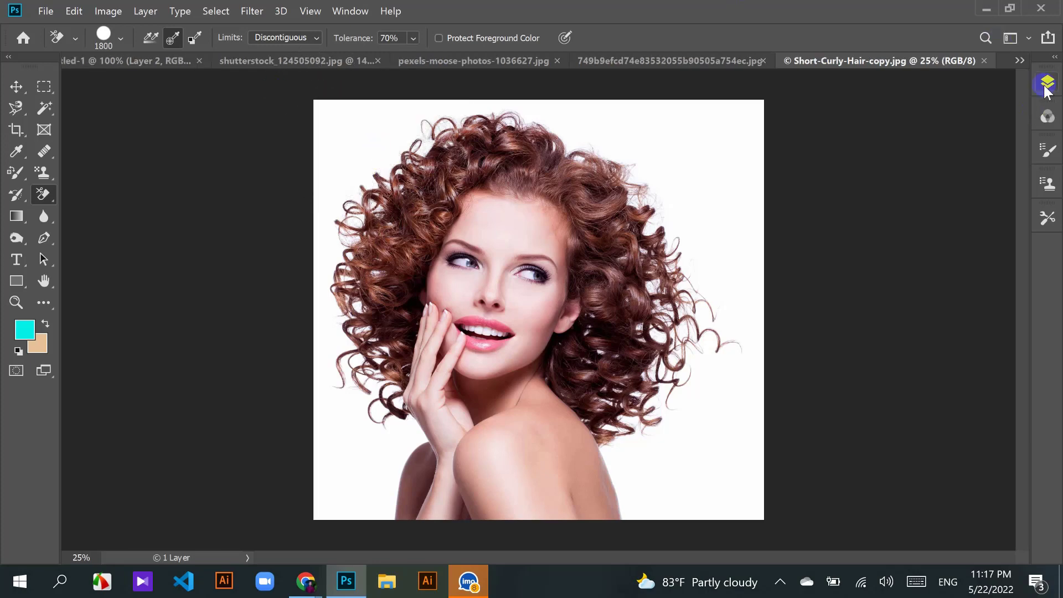
Step: Duplicate the Background layer of the Short-Curly-Hair image
{"action": "left_click", "coordinate": [1046, 86]}
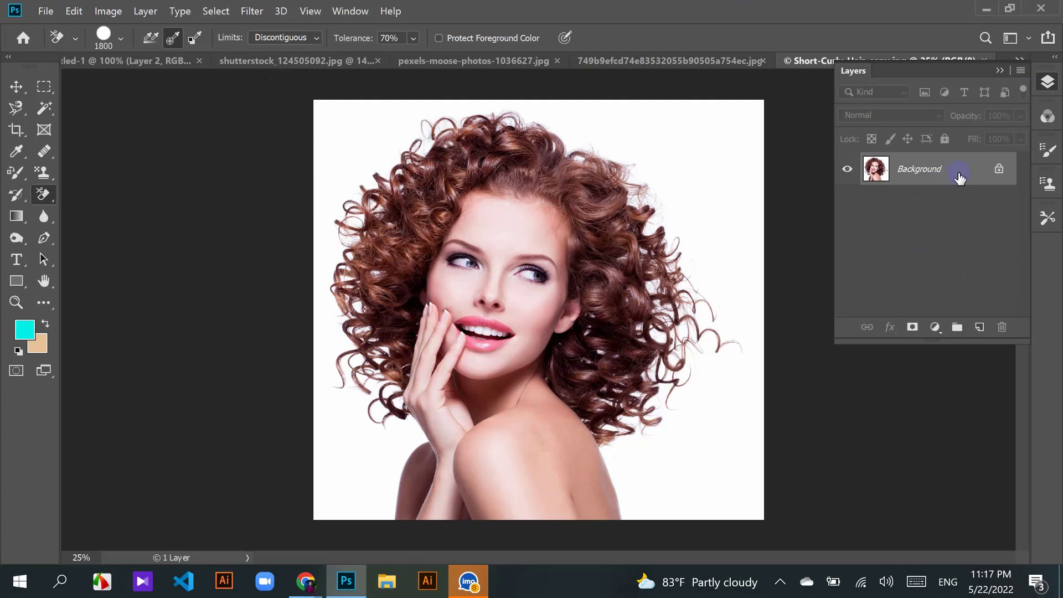
{"action": "left_click_drag", "start_coordinate": [959, 176], "coordinate": [979, 326]}
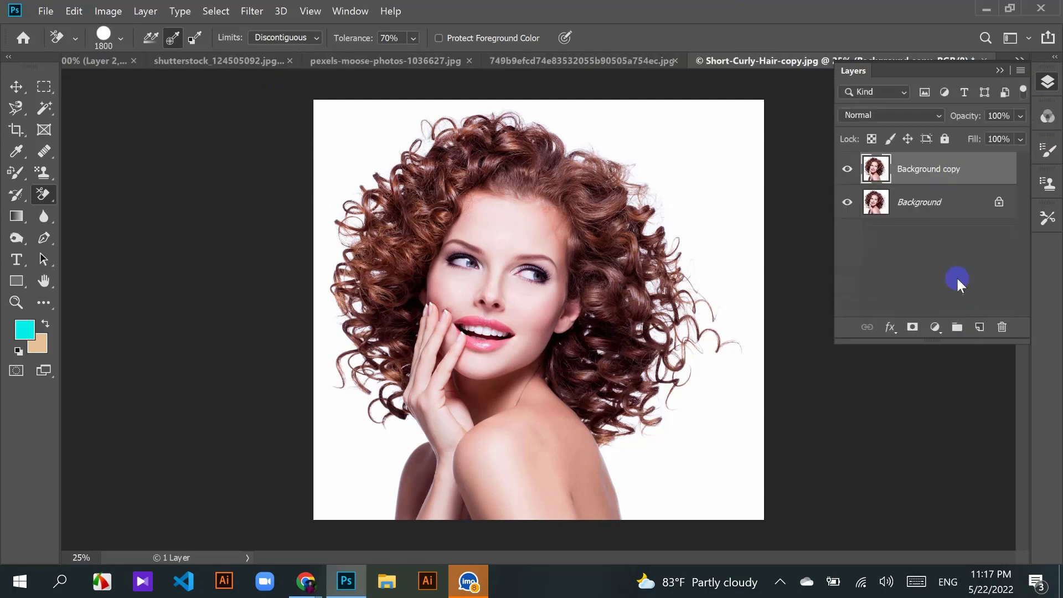
Step: Hide the Background layer and add a new empty layer directly beneath Background copy
{"action": "left_click", "coordinate": [847, 202]}
{"action": "left_click", "coordinate": [980, 327]}
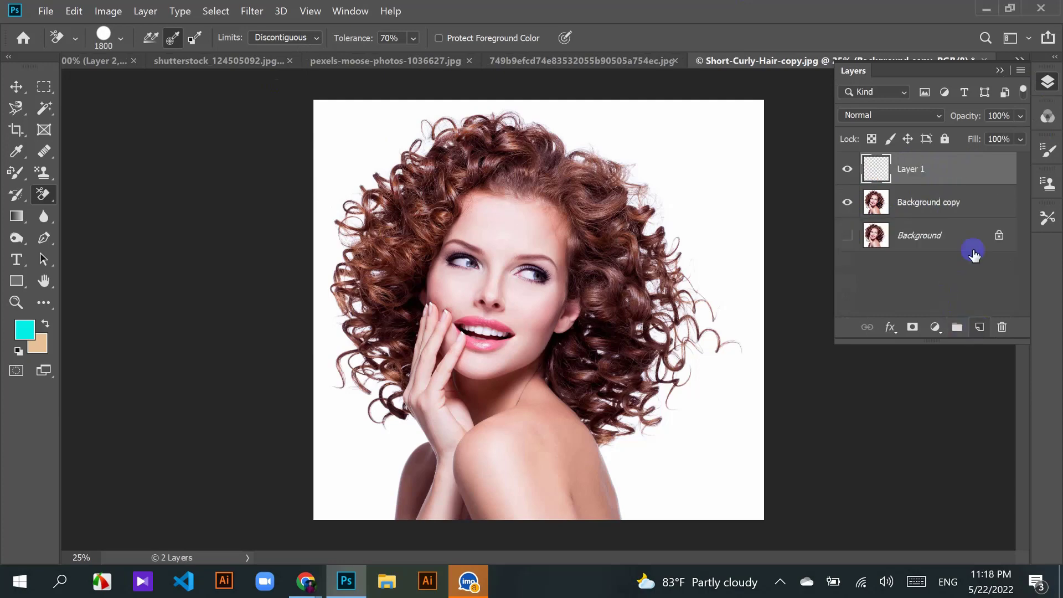
{"action": "left_click_drag", "start_coordinate": [946, 168], "coordinate": [938, 220]}
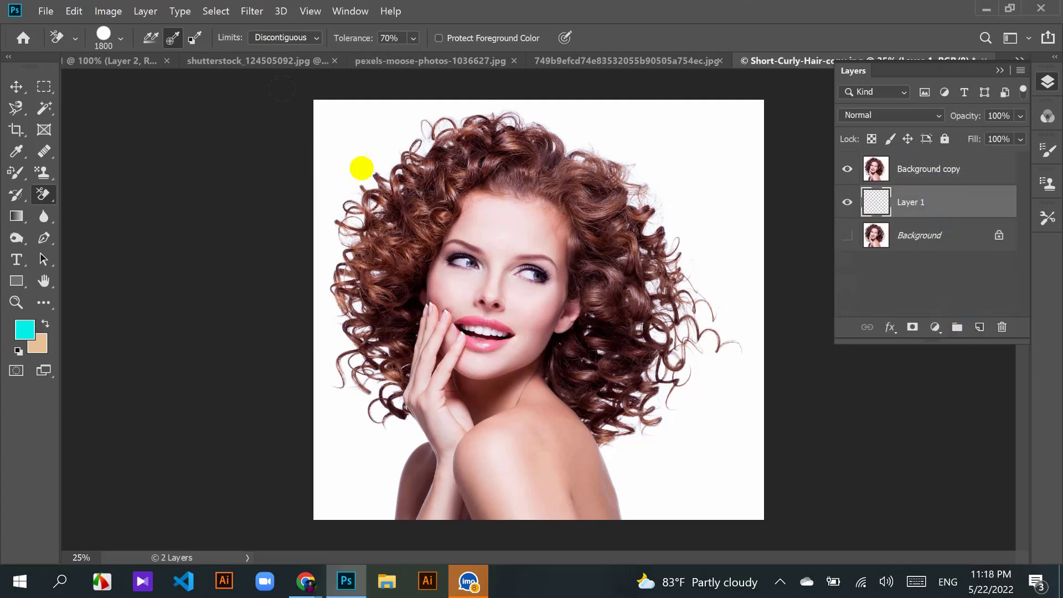
Step: Set the foreground color to red, #fc0000
{"action": "left_click", "coordinate": [23, 329]}
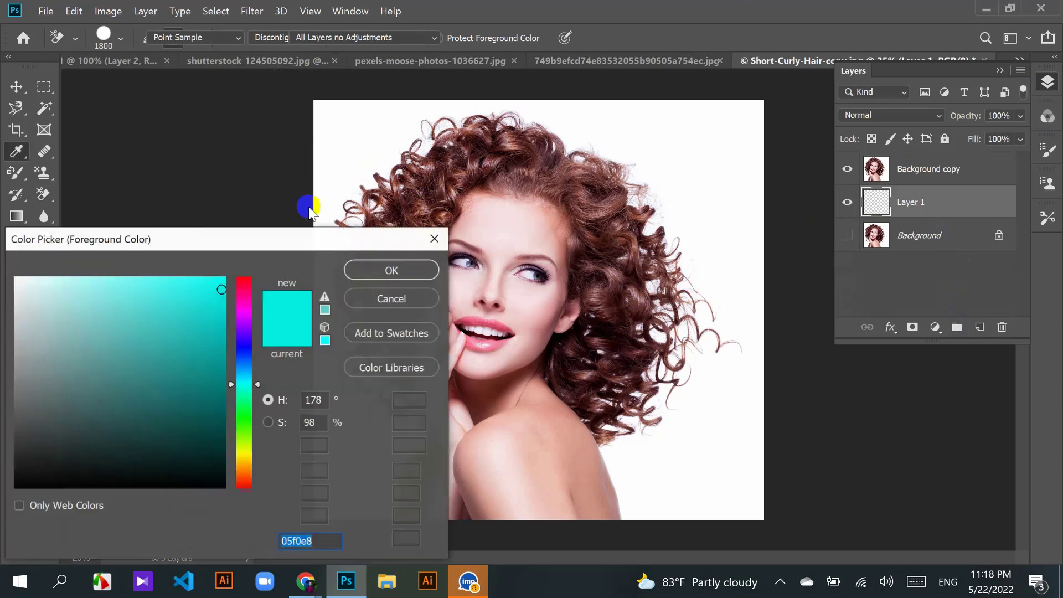
{"action": "left_click", "coordinate": [216, 282]}
{"action": "left_click", "coordinate": [238, 284]}
{"action": "left_click", "coordinate": [218, 282]}
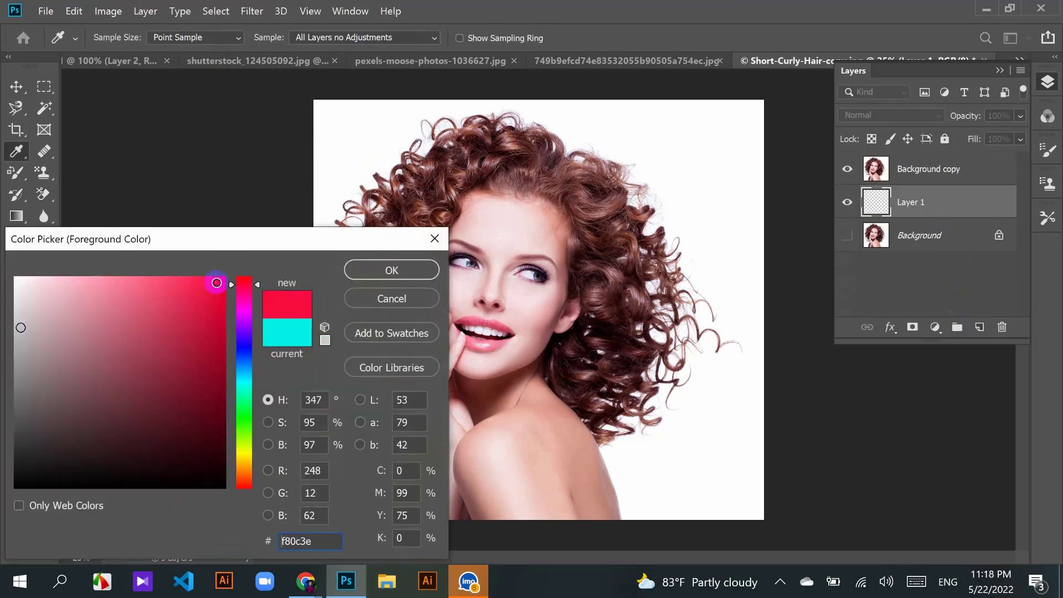
{"action": "left_click", "coordinate": [228, 279]}
{"action": "mouse_move", "coordinate": [228, 280]}
{"action": "left_mouse_down"}
{"action": "mouse_move", "coordinate": [252, 283]}
{"action": "mouse_move", "coordinate": [244, 270]}
{"action": "left_mouse_up"}
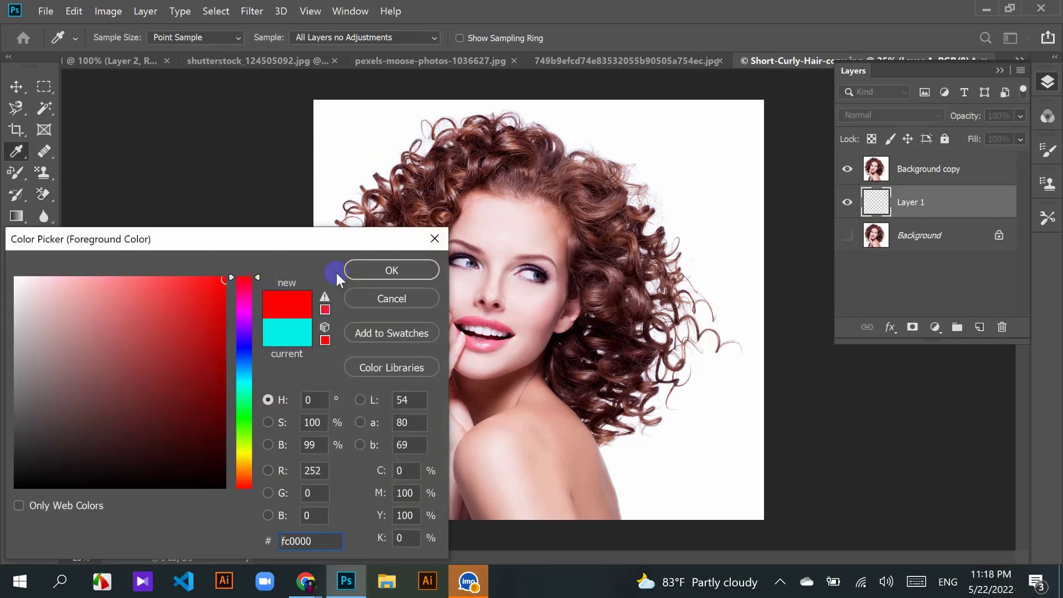
{"action": "left_click", "coordinate": [391, 270]}
Step: Fill Layer 1 with the red foreground color and make Background copy the active layer
{"action": "key", "text": "e"}
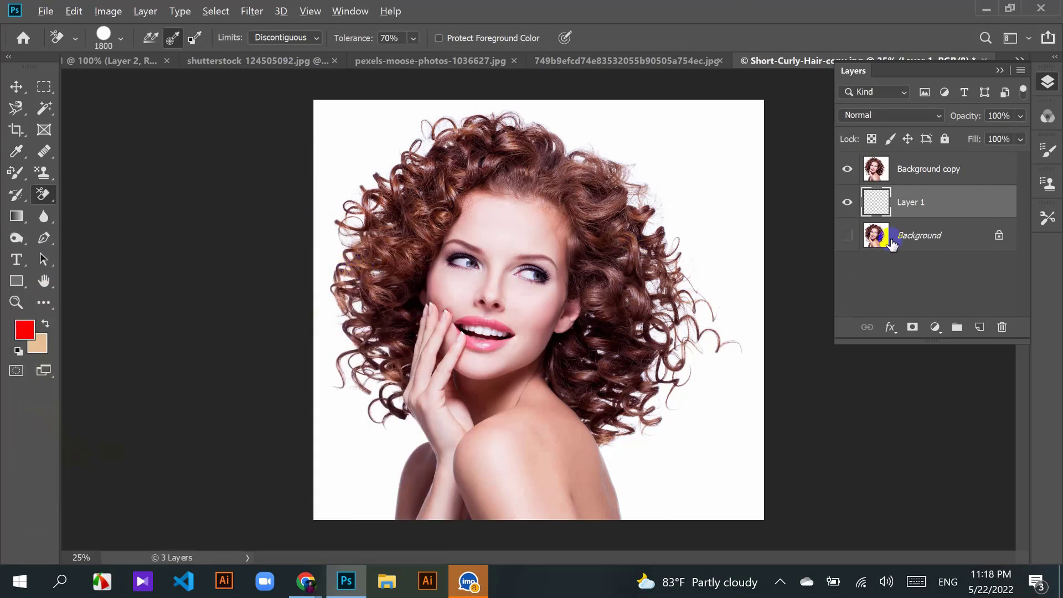
{"action": "key", "text": "alt+BackSpace"}
{"action": "left_click", "coordinate": [361, 146]}
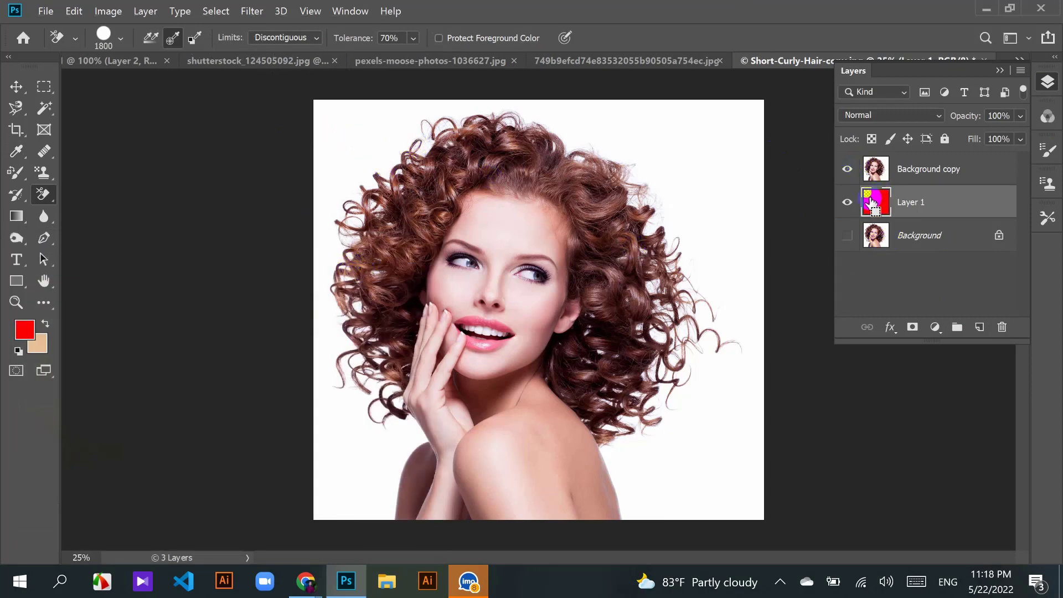
{"action": "left_click", "coordinate": [896, 169]}
{"action": "left_click", "coordinate": [357, 145]}
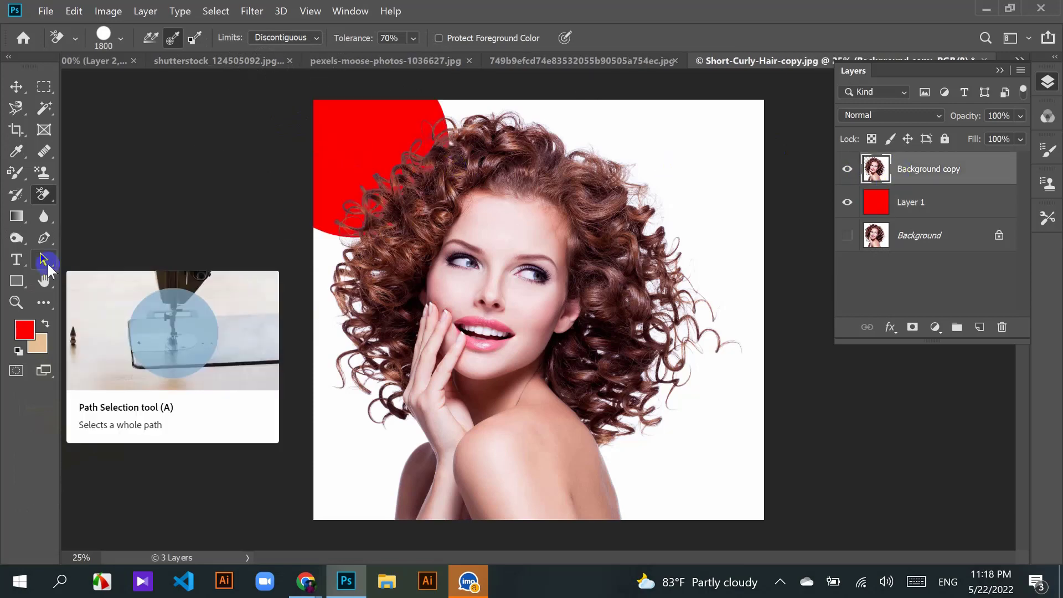
{"action": "key", "text": "ctrl+z"}
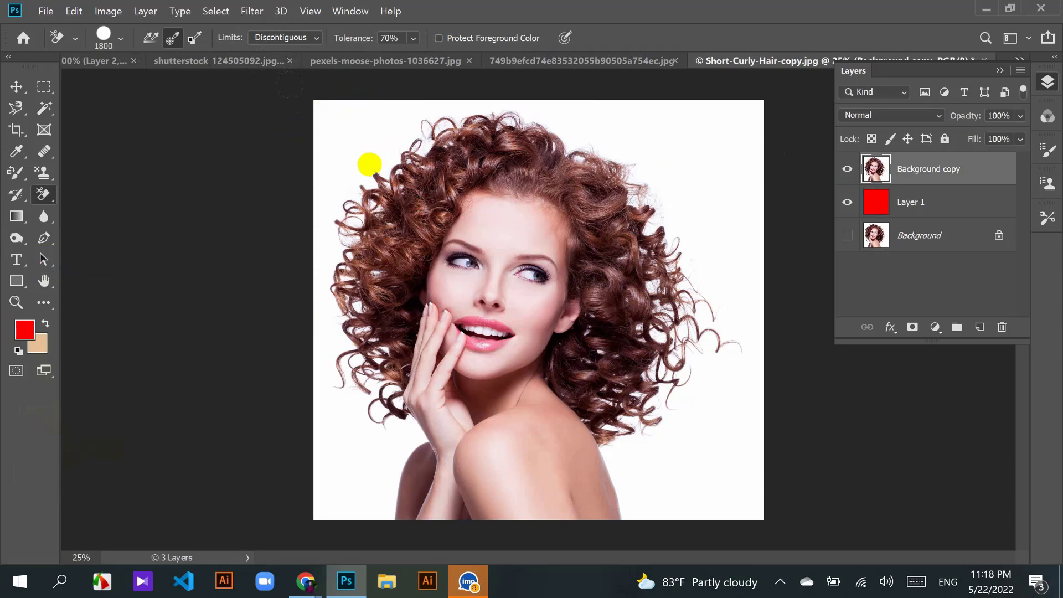
{"action": "left_click", "coordinate": [370, 164]}
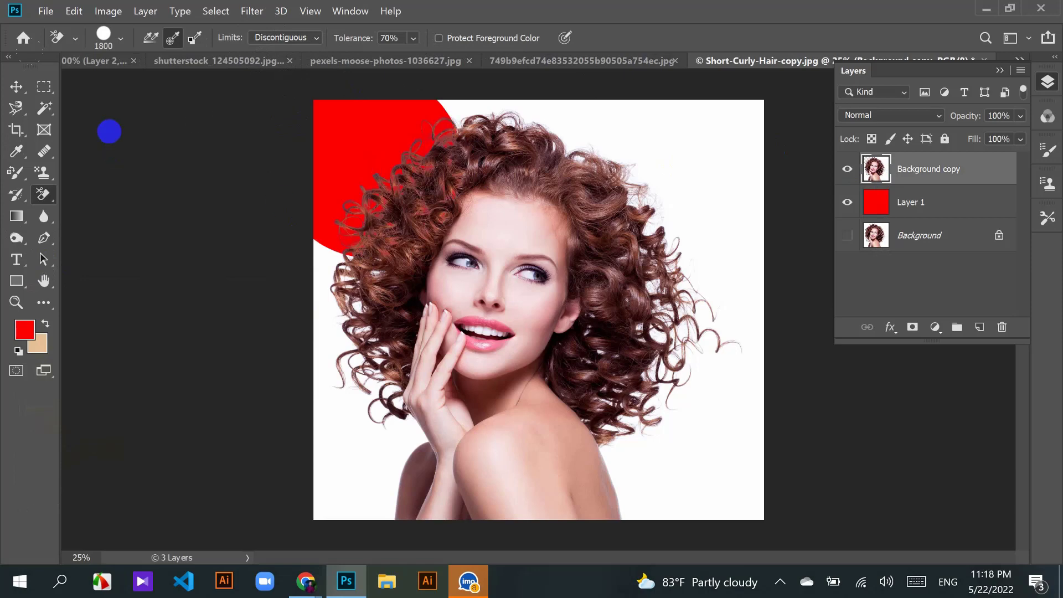
{"action": "key", "text": "ctrl+z"}
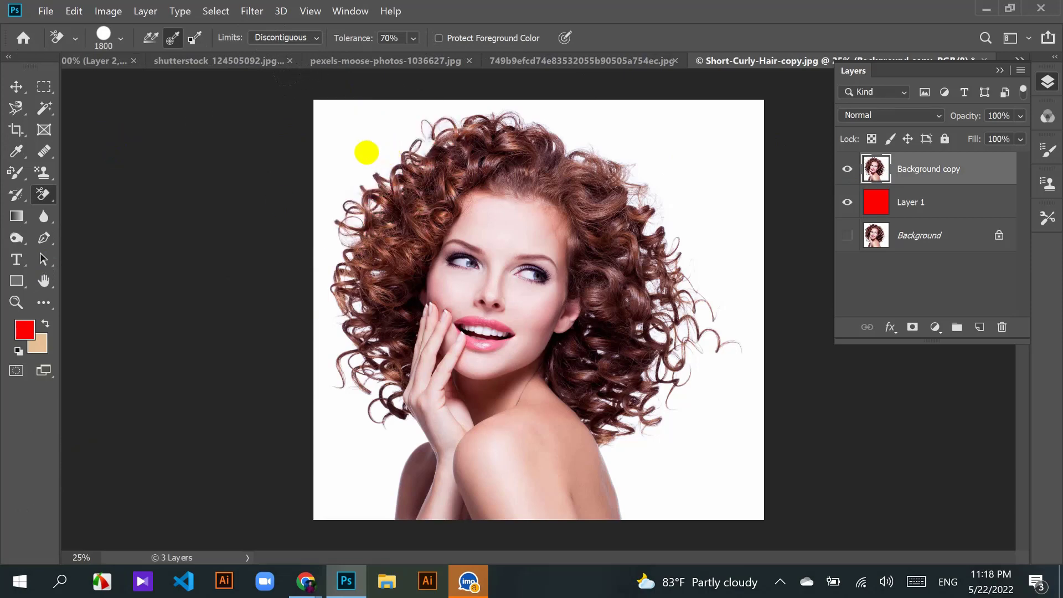
Step: Lower the Background Eraser tolerance to 66% and erase the white background around the upper-left curls on Background copy
{"action": "left_click", "coordinate": [413, 38]}
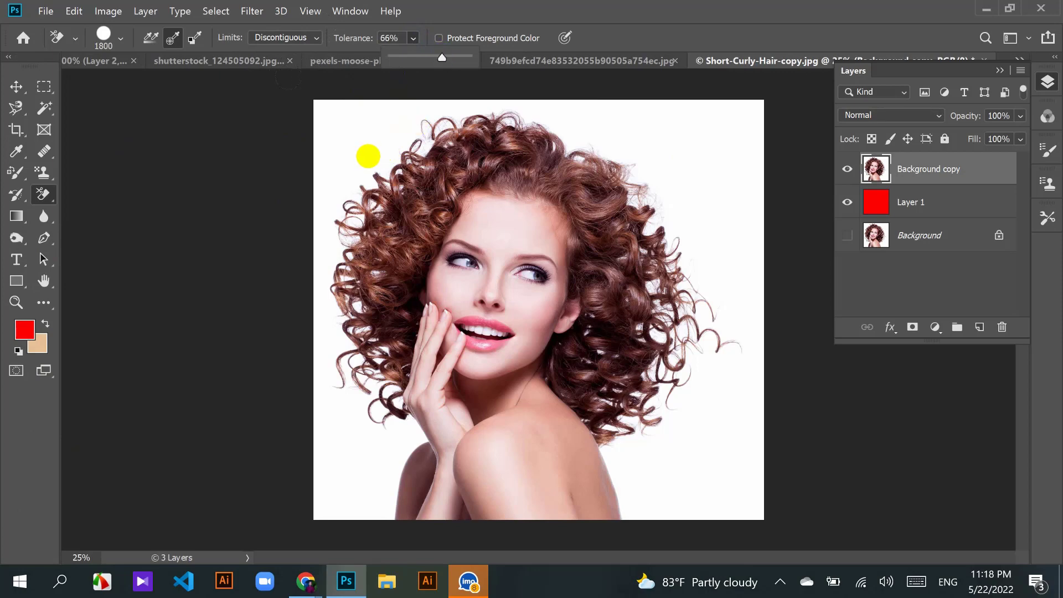
{"action": "mouse_move", "coordinate": [364, 146]}
{"action": "left_mouse_down"}
{"action": "mouse_move", "coordinate": [357, 169]}
{"action": "mouse_move", "coordinate": [356, 141]}
{"action": "mouse_move", "coordinate": [340, 162]}
{"action": "mouse_move", "coordinate": [347, 127]}
{"action": "mouse_move", "coordinate": [367, 176]}
{"action": "mouse_move", "coordinate": [433, 195]}
{"action": "mouse_move", "coordinate": [416, 220]}
{"action": "mouse_move", "coordinate": [432, 192]}
{"action": "mouse_move", "coordinate": [419, 152]}
{"action": "mouse_move", "coordinate": [391, 159]}
{"action": "left_mouse_up"}
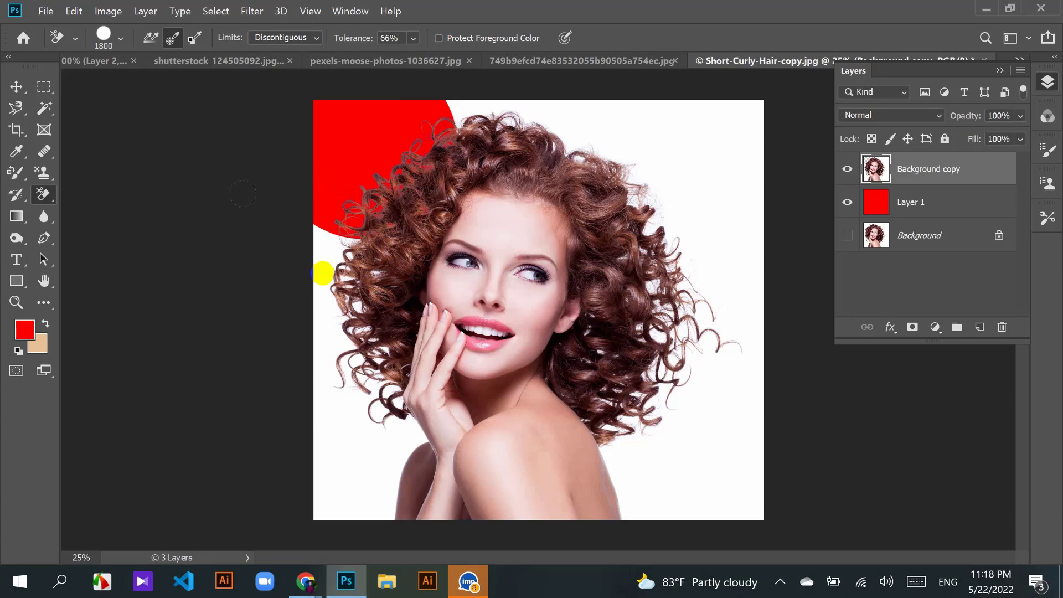
{"action": "left_click", "coordinate": [322, 273]}
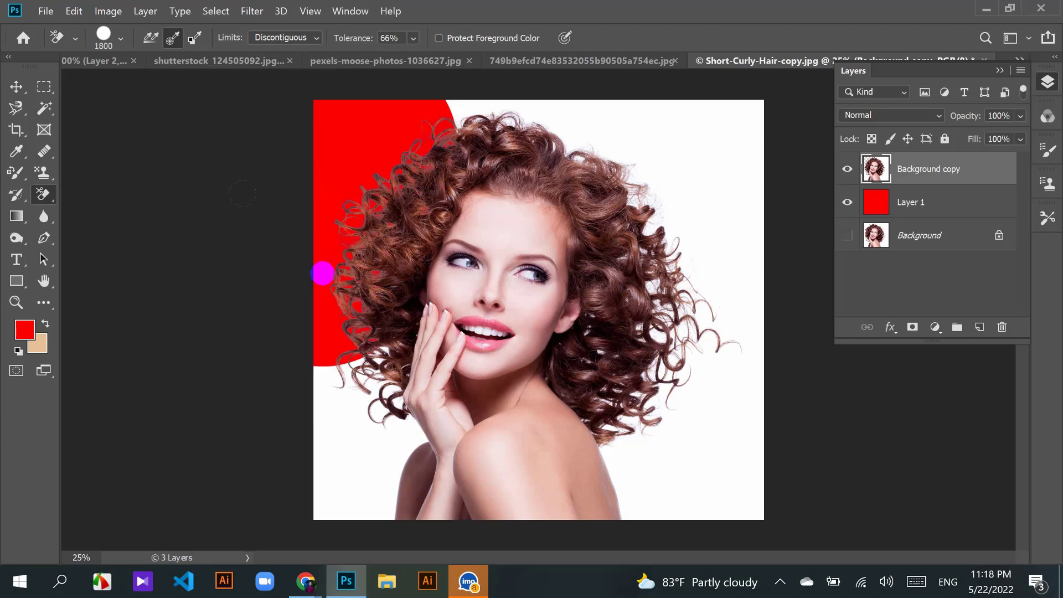
{"action": "mouse_move", "coordinate": [322, 273]}
{"action": "left_mouse_down"}
{"action": "mouse_move", "coordinate": [324, 244]}
{"action": "mouse_move", "coordinate": [316, 387]}
{"action": "left_mouse_up"}
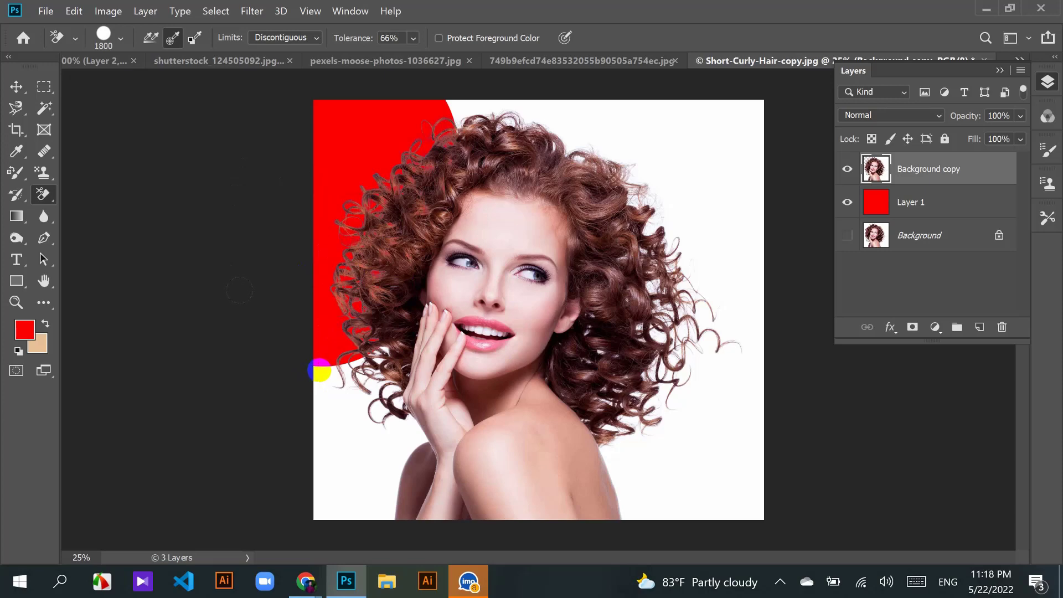
{"action": "left_click_drag", "start_coordinate": [320, 371], "coordinate": [308, 356]}
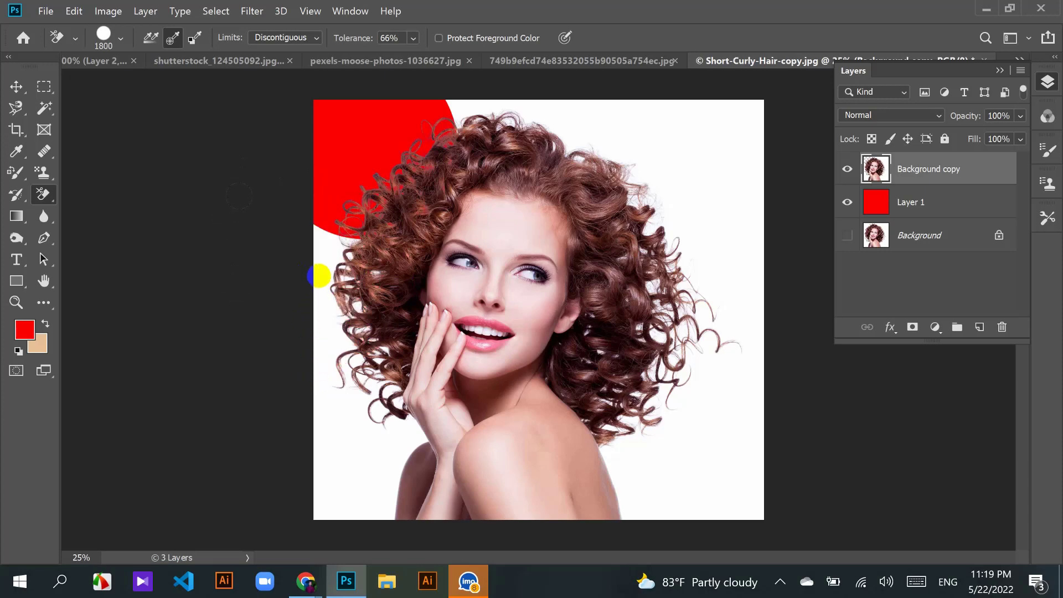
{"action": "key", "text": "ctrl+z"}
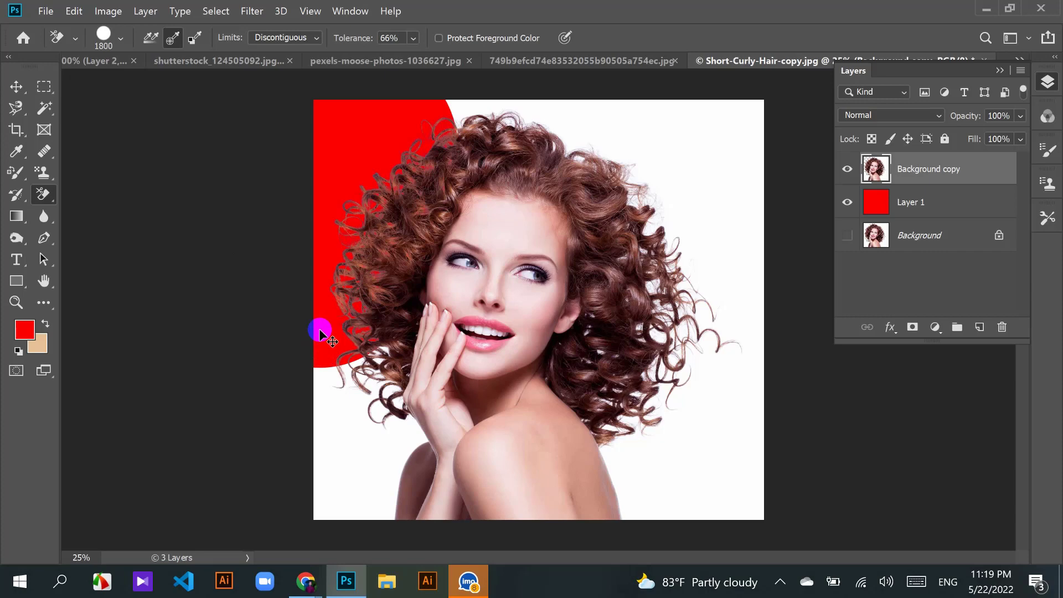
{"action": "key", "text": "ctrl+z"}
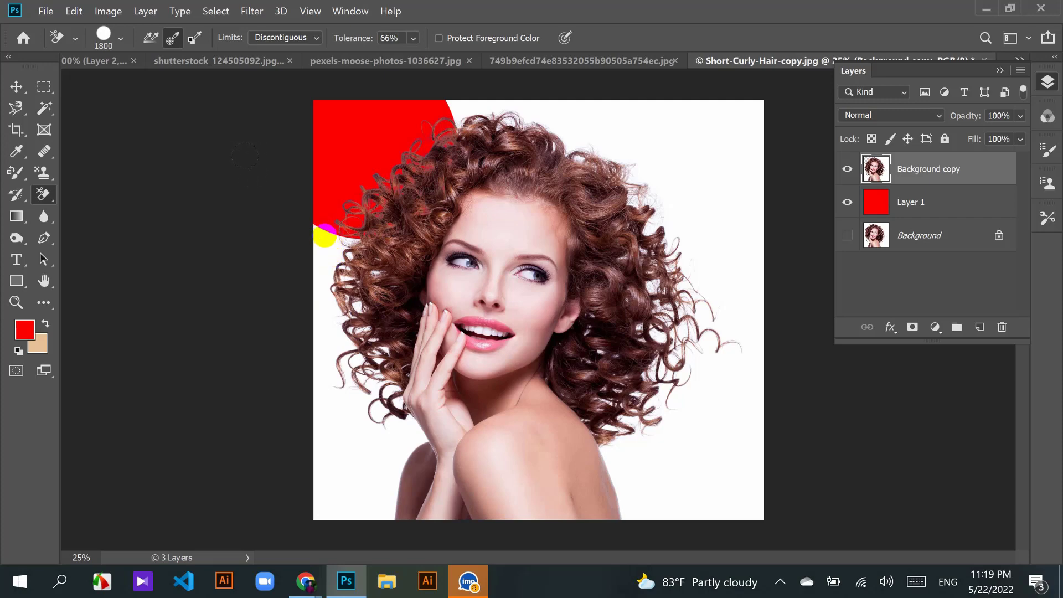
Step: Erase the white background along the left side of the hair, down to the lowest curls near the hand
{"action": "left_click_drag", "start_coordinate": [324, 233], "coordinate": [327, 240]}
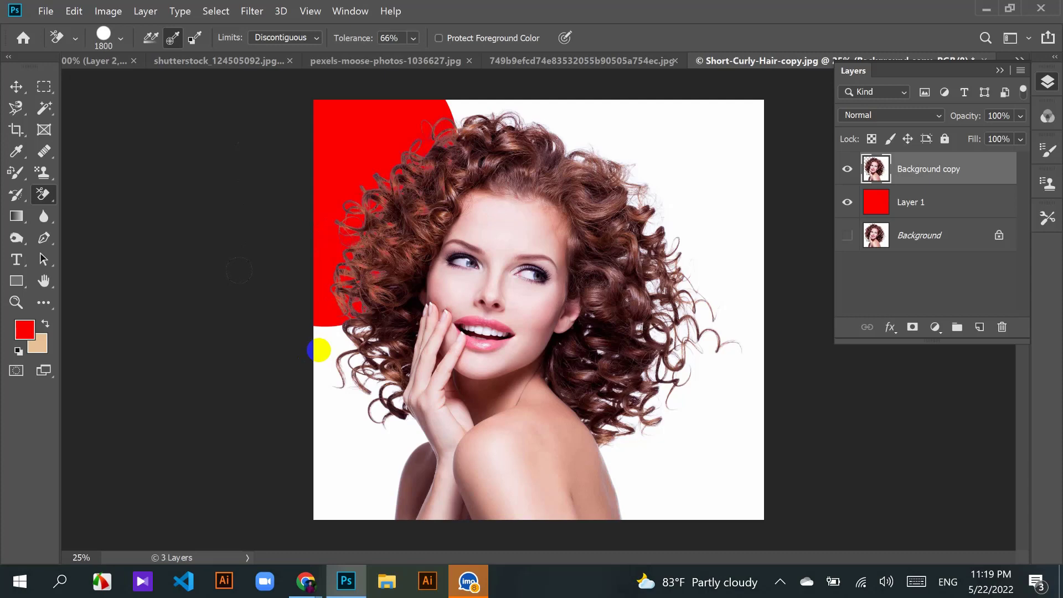
{"action": "left_click", "coordinate": [319, 350]}
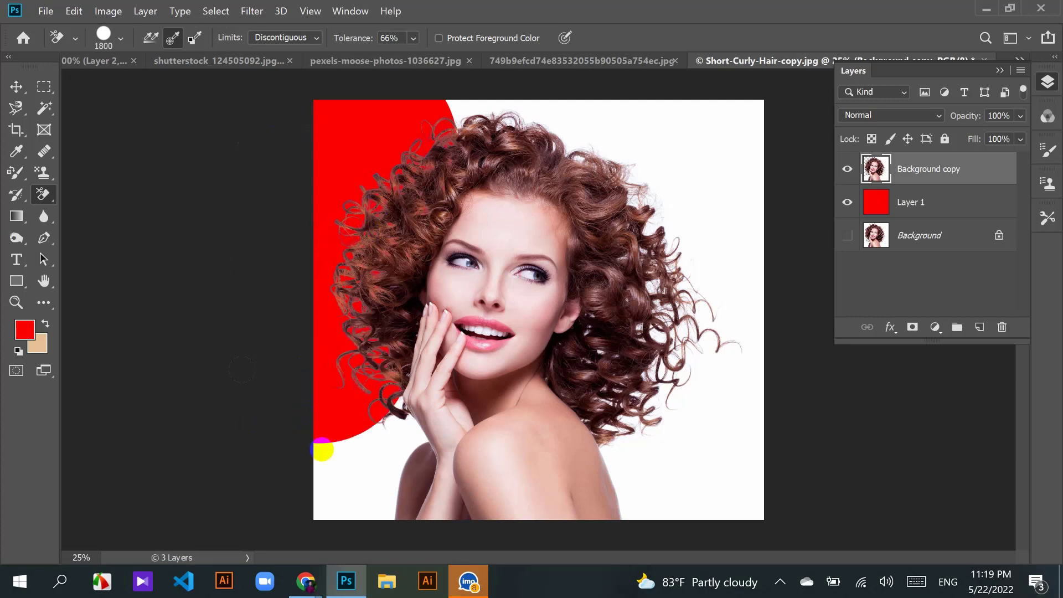
{"action": "left_click", "coordinate": [318, 409]}
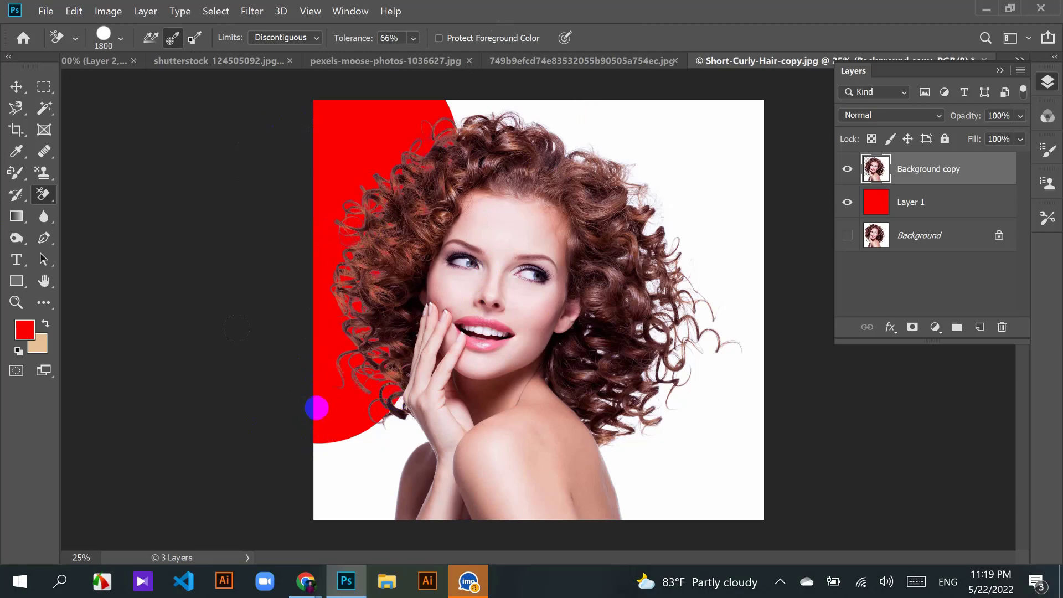
Step: Reduce the Background Eraser size to 1000 and erase the white area below the left curls, up to the hand
{"action": "key", "text": "bracketleft"}
{"action": "key", "text": "bracketleft"}
{"action": "key", "text": "bracketleft"}
{"action": "key", "text": "bracketleft"}
{"action": "left_click_drag", "start_coordinate": [316, 407], "coordinate": [356, 439]}
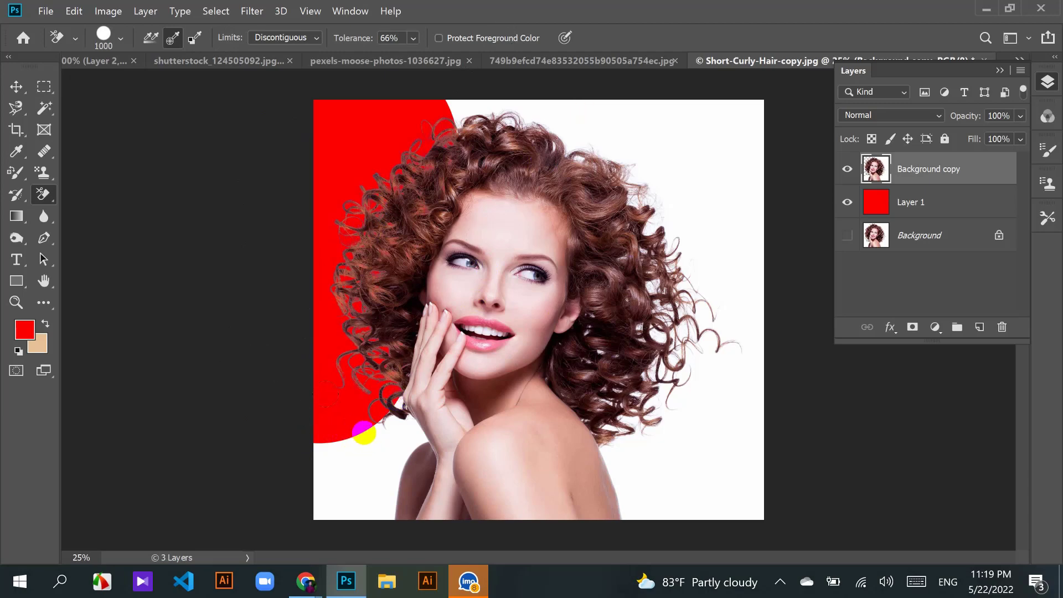
{"action": "left_click_drag", "start_coordinate": [365, 436], "coordinate": [339, 240]}
{"action": "left_click", "coordinate": [399, 435]}
{"action": "left_click_drag", "start_coordinate": [398, 436], "coordinate": [420, 437]}
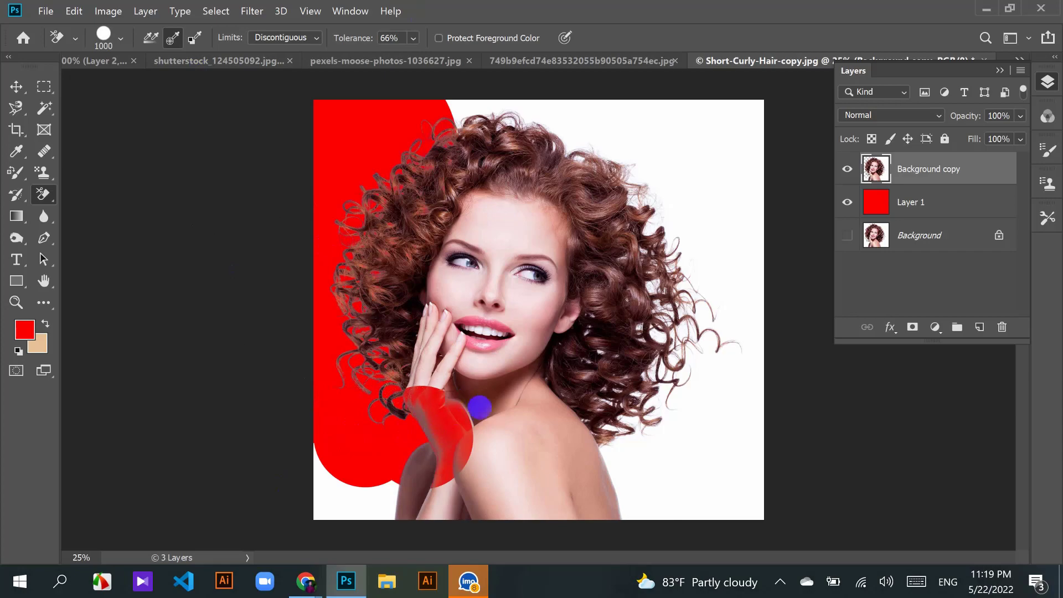
Step: Reduce the Background Eraser to size 200 and tolerance 25%, and erase the white strip beside the hand and wrist
{"action": "key", "text": "ctrl+plus"}
{"action": "key", "text": "ctrl+plus"}
{"action": "key", "text": "ctrl+plus"}
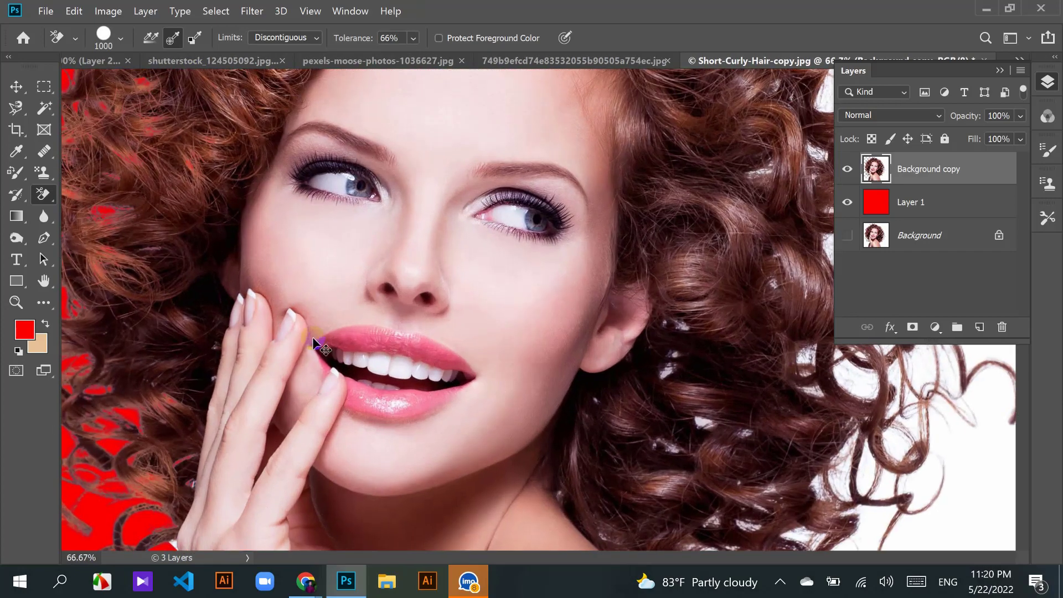
{"action": "left_click_drag", "start_coordinate": [315, 344], "coordinate": [252, 310]}
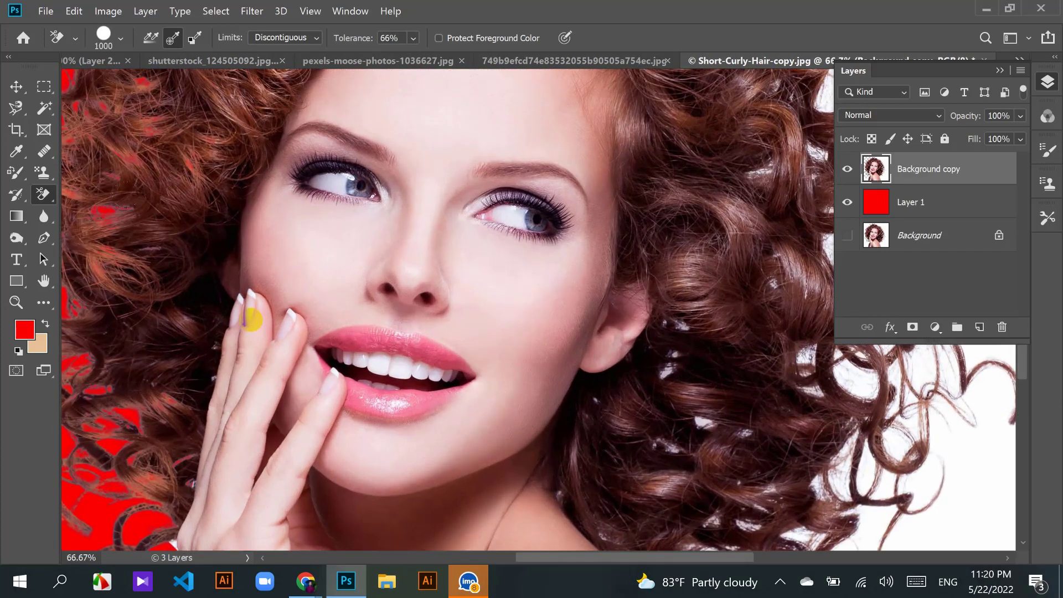
{"action": "scroll", "coordinate": [250, 313], "scroll_direction": "down", "scroll_amount": 4}
{"action": "scroll", "coordinate": [252, 311], "scroll_direction": "down", "scroll_amount": 4}
{"action": "scroll", "coordinate": [252, 313], "scroll_direction": "left", "scroll_amount": 3}
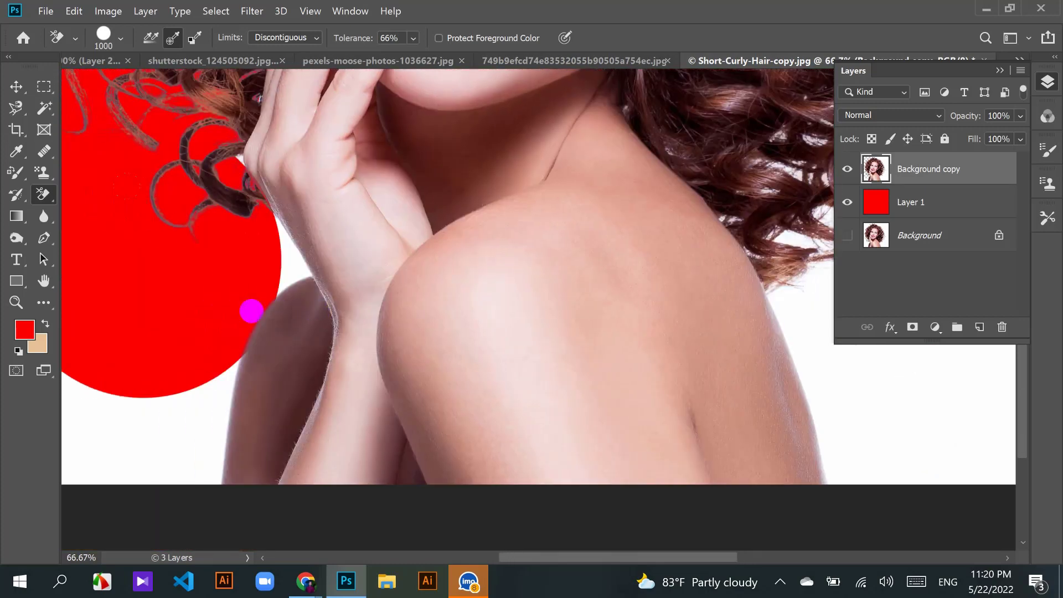
{"action": "key", "text": "ctrl+plus"}
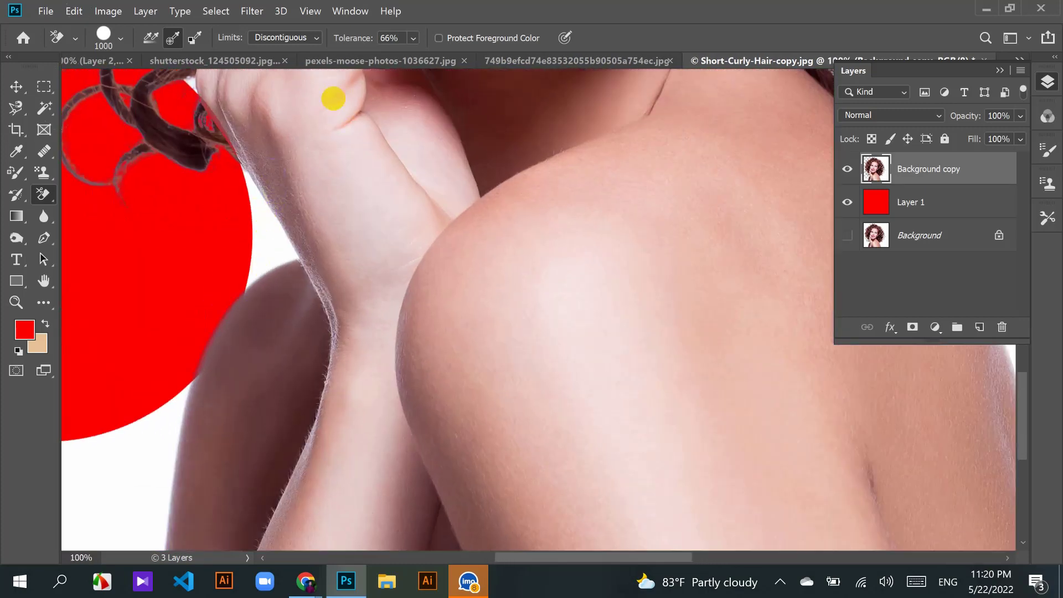
{"action": "key", "text": "bracketleft"}
{"action": "key", "text": "bracketleft"}
{"action": "key", "text": "bracketleft"}
{"action": "key", "text": "bracketleft"}
{"action": "key", "text": "bracketleft"}
{"action": "key", "text": "bracketleft"}
{"action": "key", "text": "bracketleft"}
{"action": "key", "text": "bracketleft"}
{"action": "key", "text": "bracketleft"}
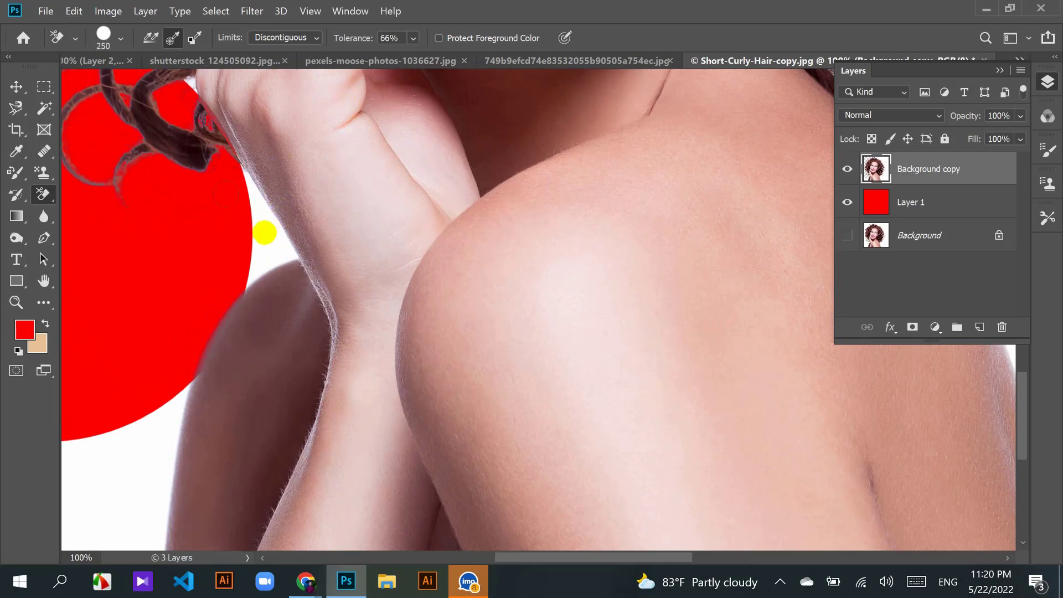
{"action": "left_click", "coordinate": [413, 38]}
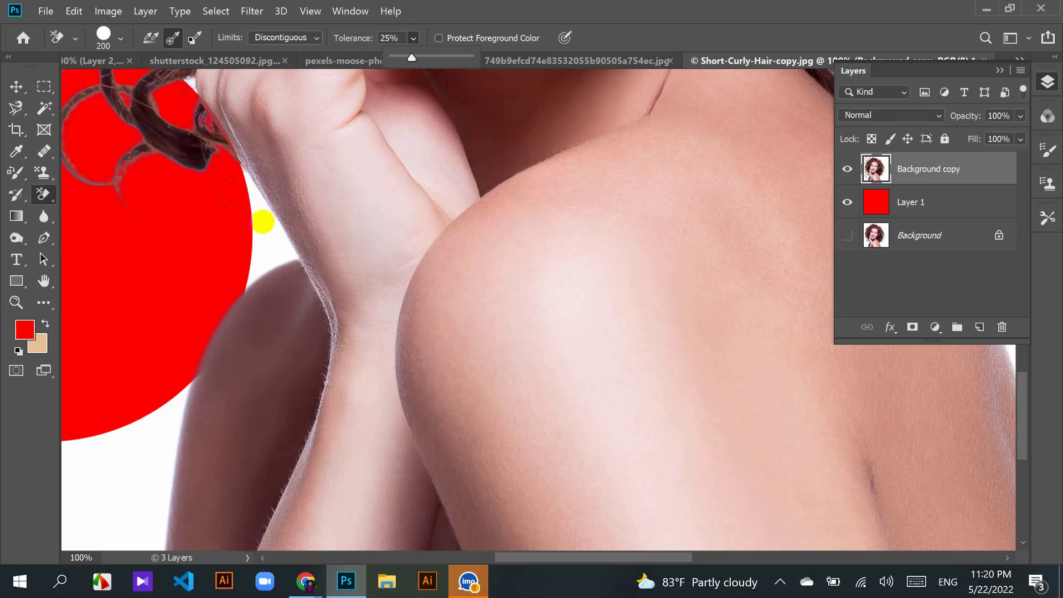
{"action": "mouse_move", "coordinate": [249, 190]}
{"action": "left_mouse_down"}
{"action": "mouse_move", "coordinate": [266, 245]}
{"action": "mouse_move", "coordinate": [238, 272]}
{"action": "mouse_move", "coordinate": [177, 216]}
{"action": "mouse_move", "coordinate": [224, 233]}
{"action": "mouse_move", "coordinate": [196, 205]}
{"action": "mouse_move", "coordinate": [158, 253]}
{"action": "mouse_move", "coordinate": [230, 249]}
{"action": "mouse_move", "coordinate": [214, 254]}
{"action": "mouse_move", "coordinate": [223, 257]}
{"action": "mouse_move", "coordinate": [225, 239]}
{"action": "mouse_move", "coordinate": [252, 267]}
{"action": "mouse_move", "coordinate": [150, 256]}
{"action": "mouse_move", "coordinate": [109, 228]}
{"action": "mouse_move", "coordinate": [182, 113]}
{"action": "left_mouse_up"}
Step: Lower the eraser tolerance to 19% and erase the leftover white between the dark curl and the hand
{"action": "scroll", "coordinate": [191, 119], "scroll_direction": "up", "scroll_amount": 1}
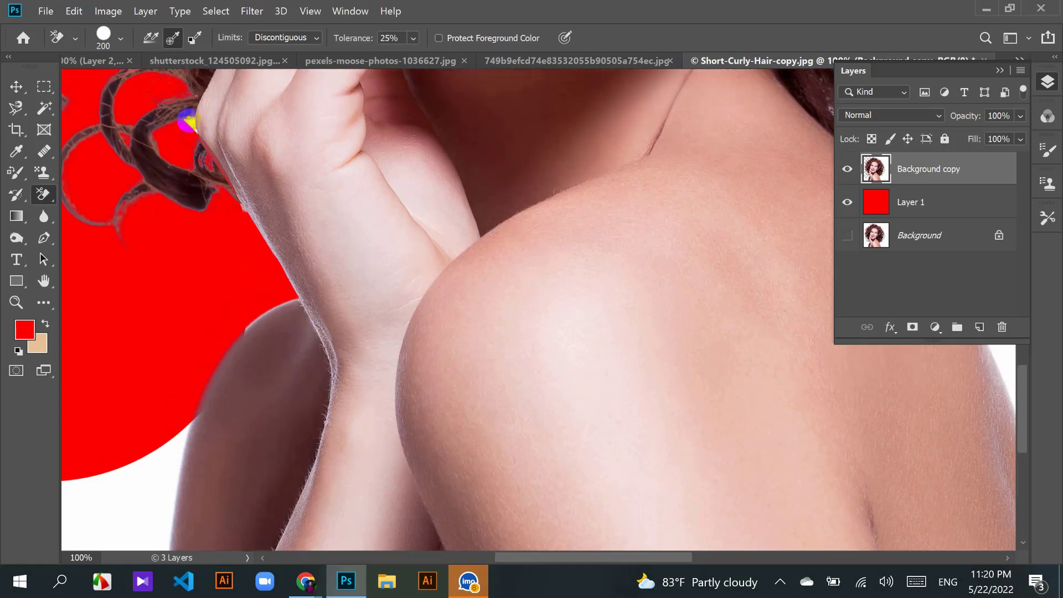
{"action": "left_click", "coordinate": [414, 38]}
{"action": "left_click_drag", "start_coordinate": [428, 55], "coordinate": [423, 57]}
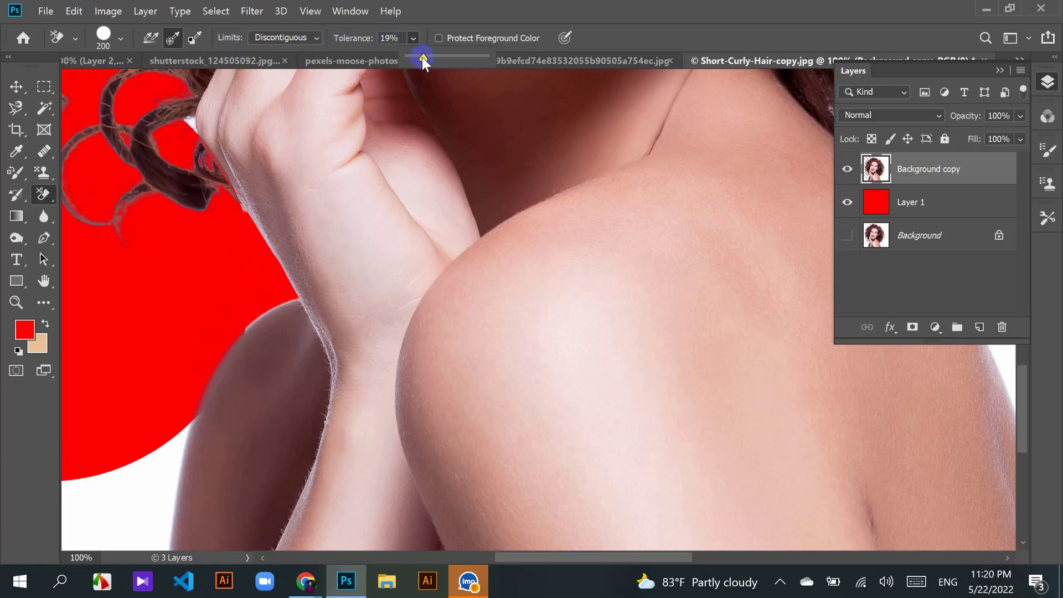
{"action": "mouse_move", "coordinate": [183, 122]}
{"action": "left_mouse_down"}
{"action": "mouse_move", "coordinate": [178, 131]}
{"action": "mouse_move", "coordinate": [184, 113]}
{"action": "mouse_move", "coordinate": [191, 128]}
{"action": "left_mouse_up"}
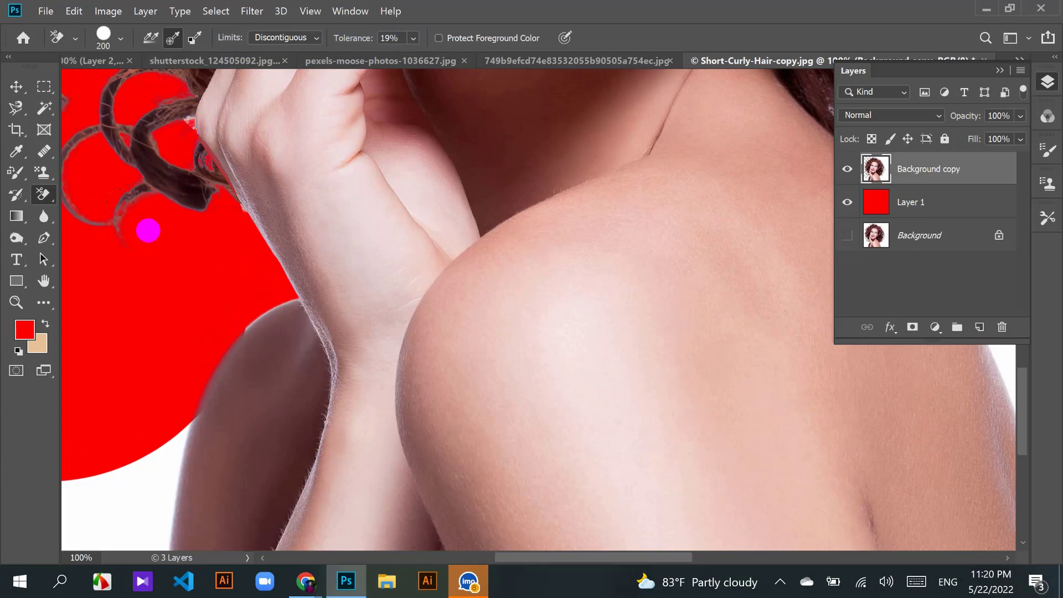
Step: Enlarge the Background Eraser to 700 and erase the remaining white in the image's lower-left corner, up to the arm
{"action": "scroll", "coordinate": [147, 229], "scroll_direction": "down", "scroll_amount": 5}
{"action": "scroll", "coordinate": [152, 208], "scroll_direction": "down", "scroll_amount": 2}
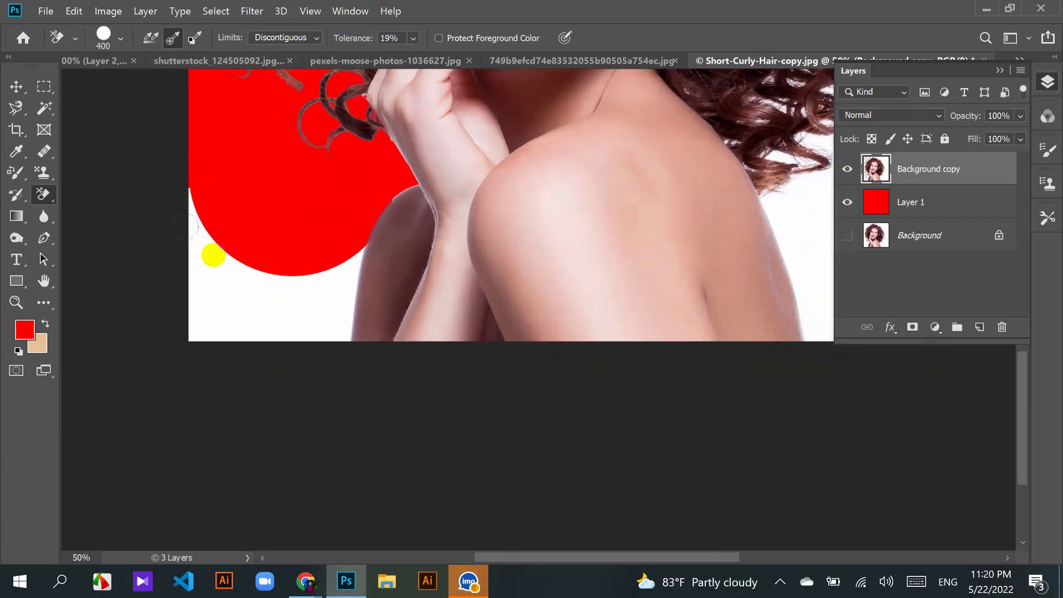
{"action": "key", "text": "bracketright"}
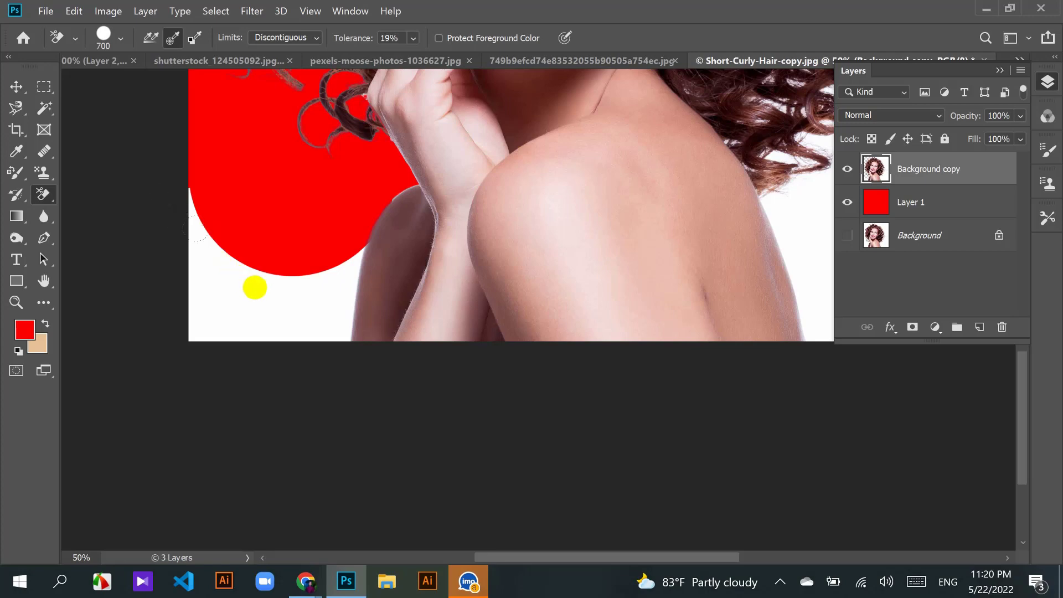
{"action": "mouse_move", "coordinate": [209, 269]}
{"action": "left_mouse_down"}
{"action": "mouse_move", "coordinate": [249, 301]}
{"action": "mouse_move", "coordinate": [298, 296]}
{"action": "mouse_move", "coordinate": [354, 251]}
{"action": "mouse_move", "coordinate": [239, 221]}
{"action": "mouse_move", "coordinate": [189, 190]}
{"action": "mouse_move", "coordinate": [184, 198]}
{"action": "mouse_move", "coordinate": [289, 230]}
{"action": "mouse_move", "coordinate": [505, 235]}
{"action": "left_mouse_up"}
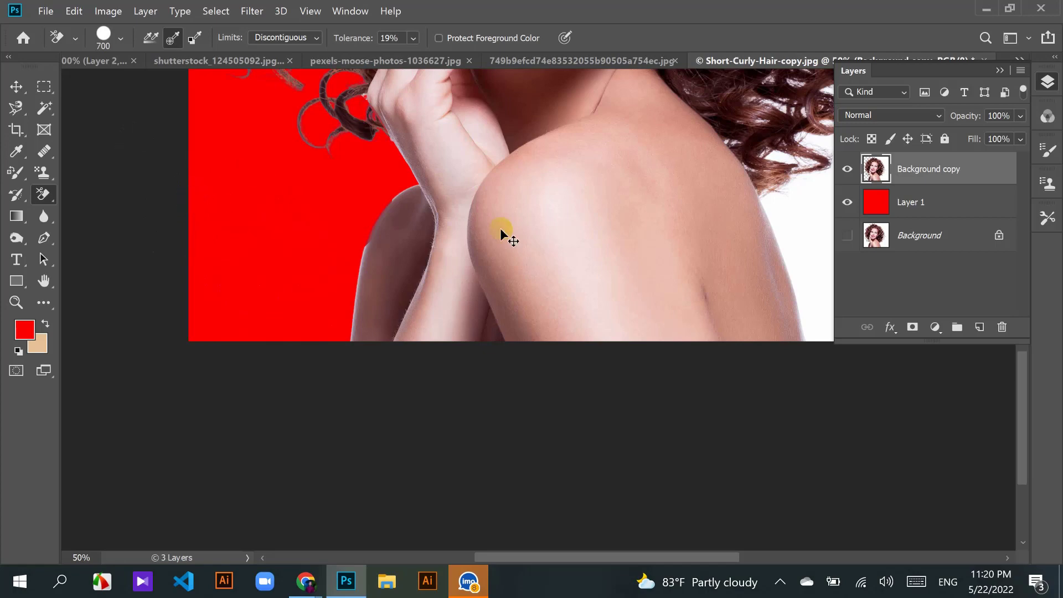
Step: Try erasing the white above the top curls with the Background Eraser at size 800, and undo the stroke
{"action": "scroll", "coordinate": [567, 207], "scroll_direction": "right", "scroll_amount": 4}
{"action": "scroll", "coordinate": [682, 206], "scroll_direction": "right", "scroll_amount": 3}
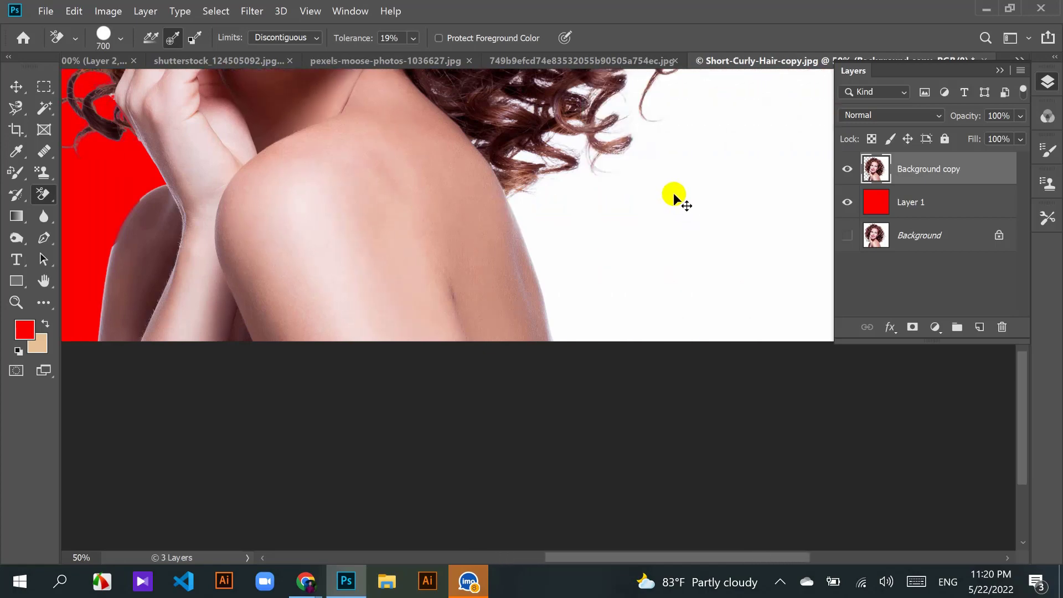
{"action": "scroll", "coordinate": [673, 192], "scroll_direction": "down", "scroll_amount": 2}
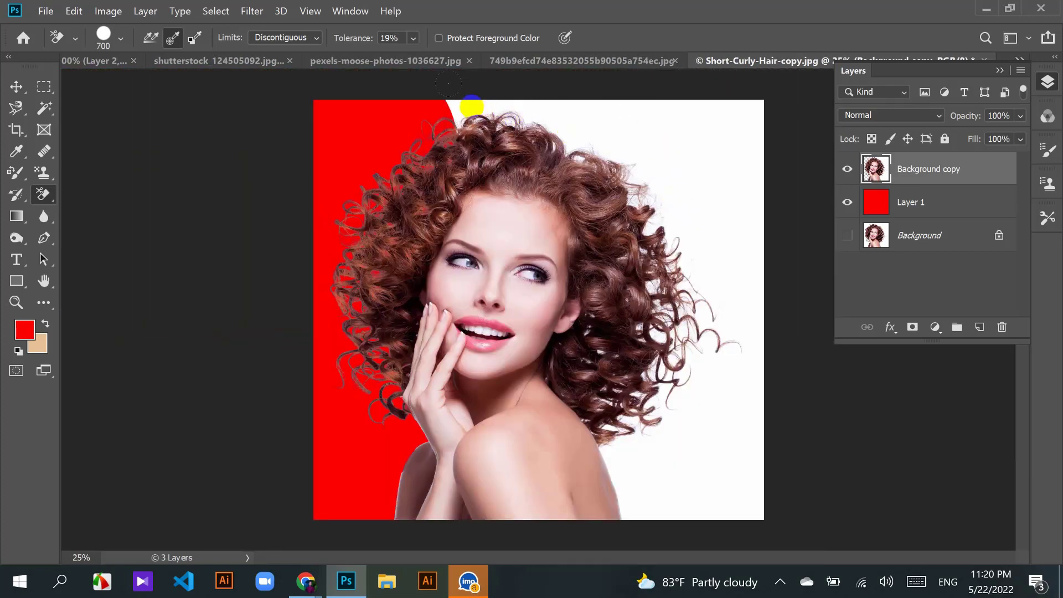
{"action": "key", "text": "bracketright"}
{"action": "left_click_drag", "start_coordinate": [466, 109], "coordinate": [526, 105]}
{"action": "key", "text": "ctrl+z"}
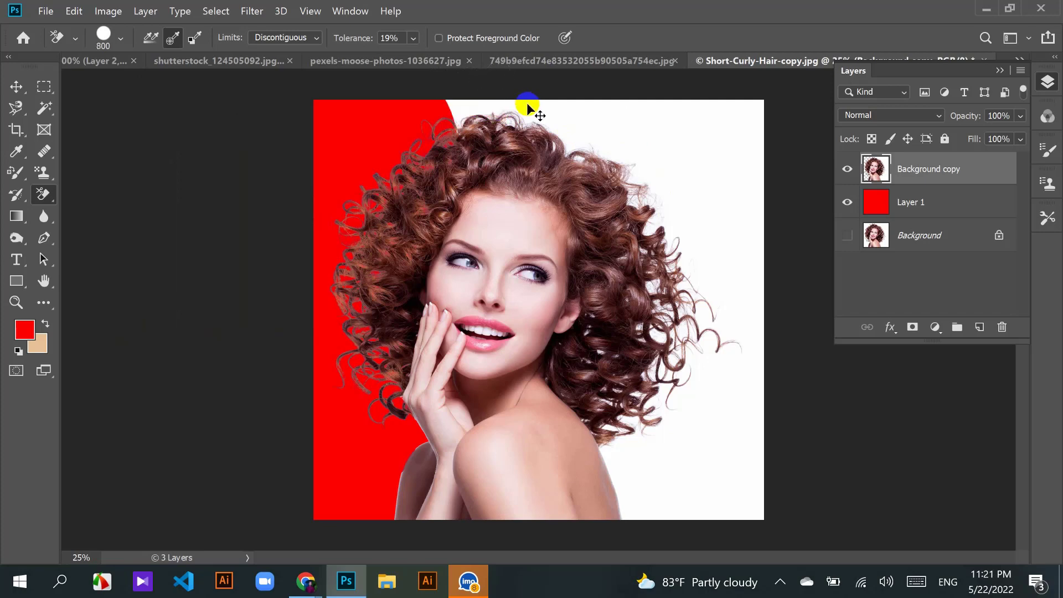
Step: Set the Background Eraser to tolerance 65% and size 1200, and erase the white above the hair and beside the upper-right curls
{"action": "left_click", "coordinate": [414, 37]}
{"action": "left_click_drag", "start_coordinate": [426, 54], "coordinate": [457, 59]}
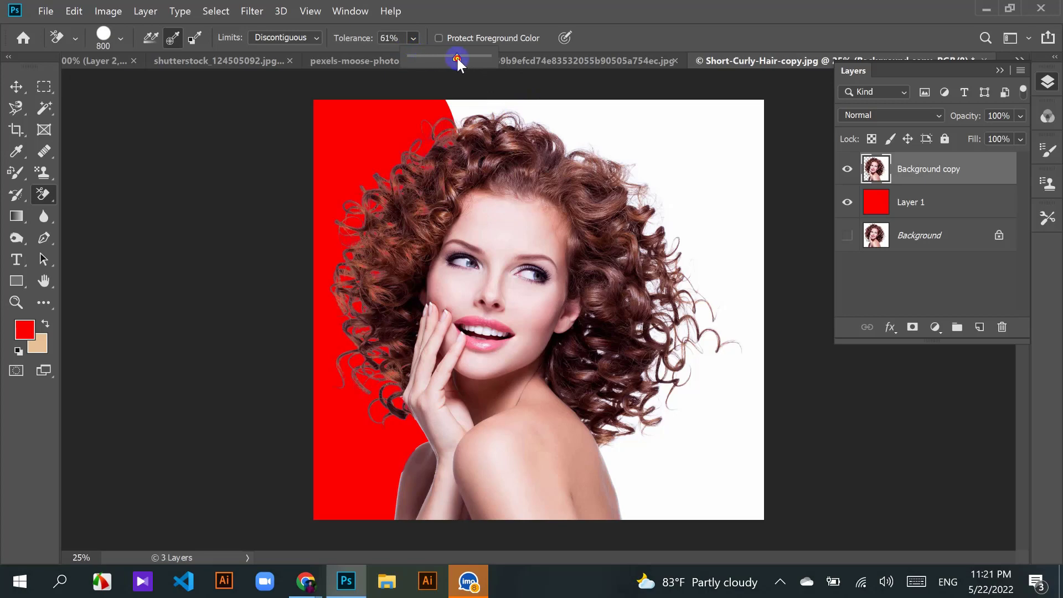
{"action": "left_click", "coordinate": [472, 103]}
{"action": "mouse_move", "coordinate": [472, 103]}
{"action": "left_mouse_down"}
{"action": "mouse_move", "coordinate": [551, 116]}
{"action": "mouse_move", "coordinate": [619, 154]}
{"action": "left_mouse_up"}
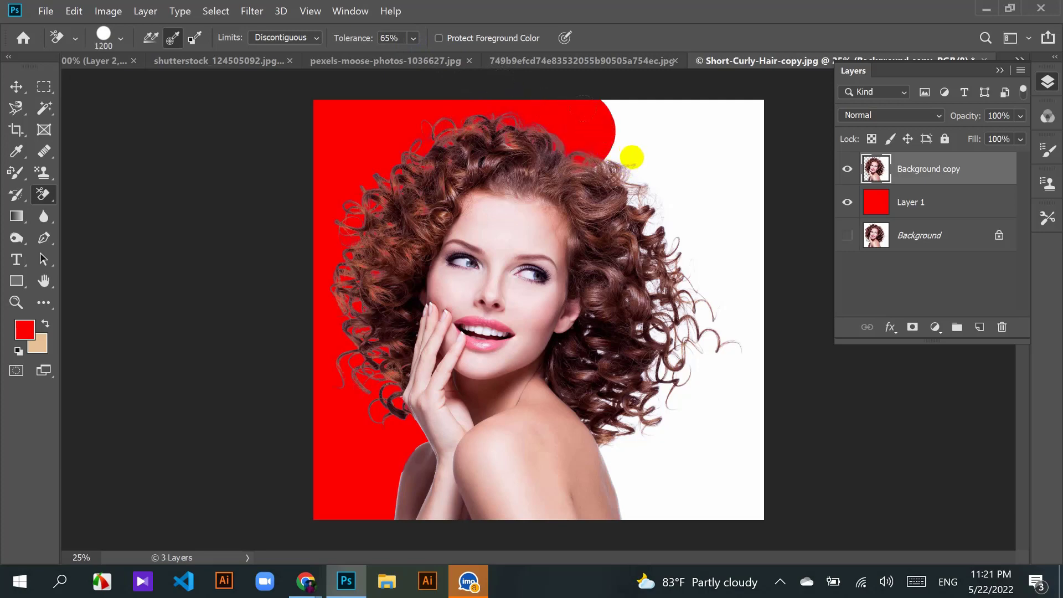
{"action": "left_click", "coordinate": [631, 158]}
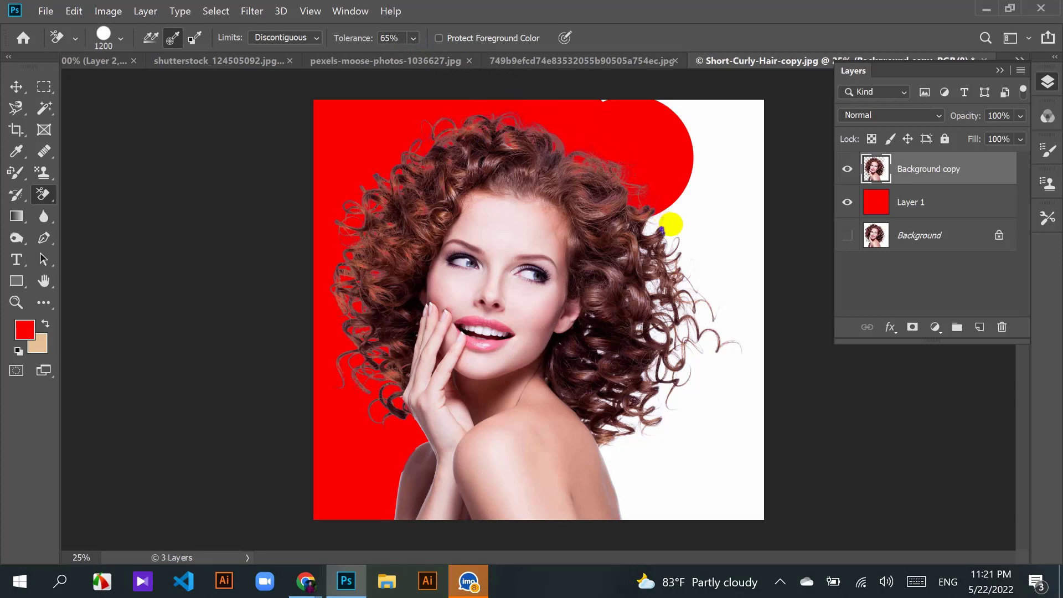
{"action": "left_click", "coordinate": [670, 224]}
Step: Enlarge the Background Eraser to 1800 and erase the white around the right-hand curls down to the shoulder
{"action": "key", "text": "bracketright"}
{"action": "key", "text": "bracketright"}
{"action": "key", "text": "bracketright"}
{"action": "key", "text": "bracketright"}
{"action": "key", "text": "bracketright"}
{"action": "key", "text": "bracketright"}
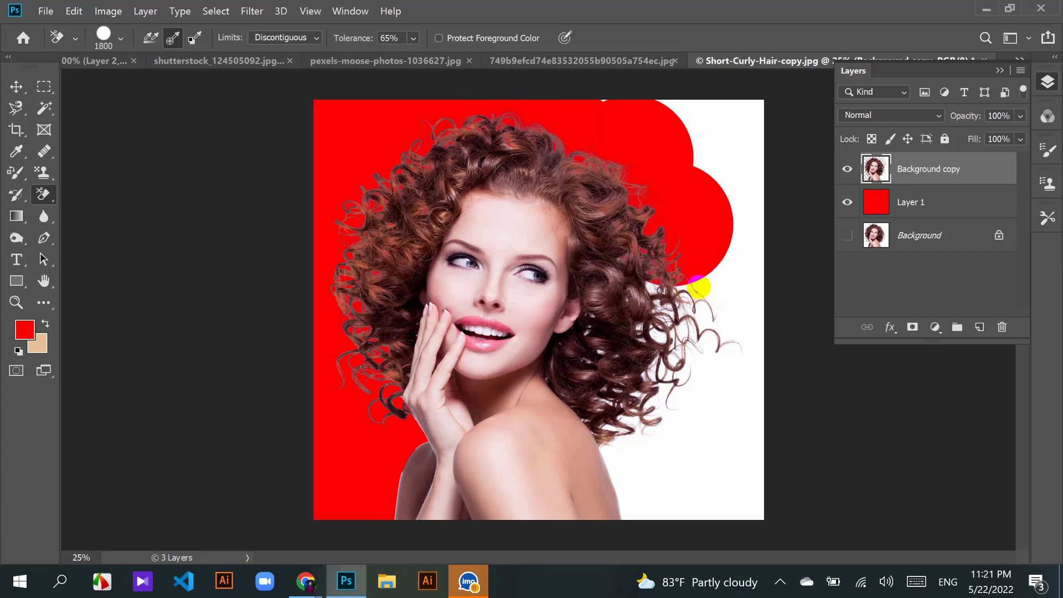
{"action": "left_click", "coordinate": [706, 278]}
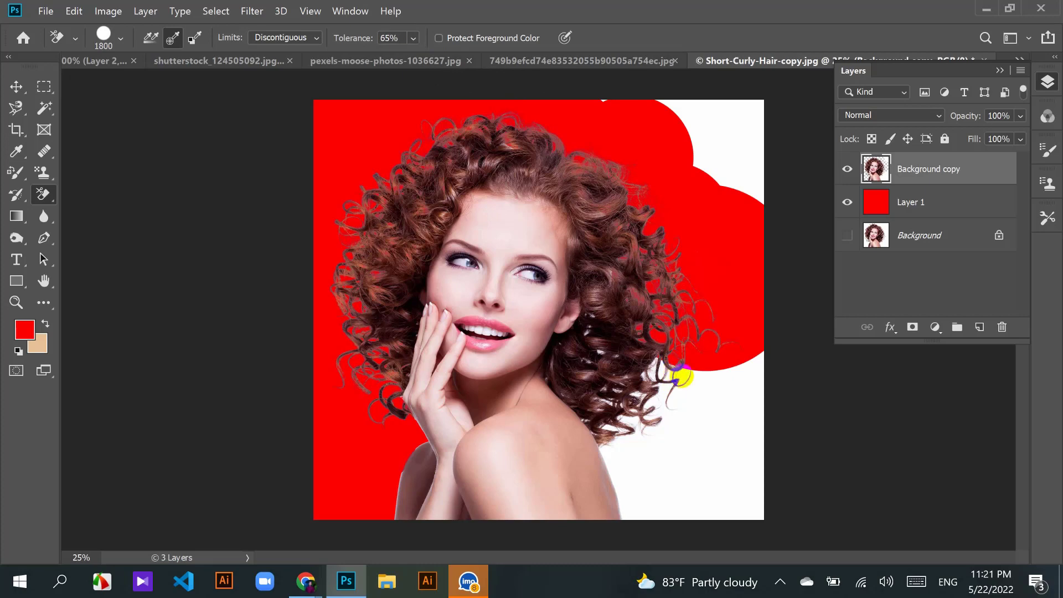
{"action": "left_click", "coordinate": [682, 375]}
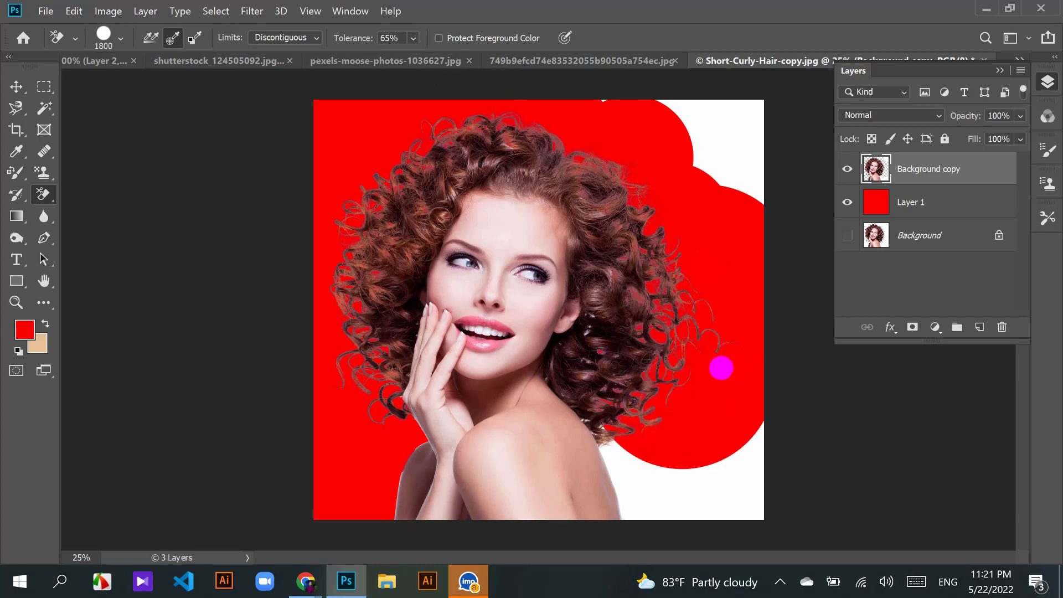
{"action": "mouse_move", "coordinate": [664, 474]}
{"action": "left_mouse_down"}
{"action": "mouse_move", "coordinate": [695, 456]}
{"action": "mouse_move", "coordinate": [673, 461]}
{"action": "left_mouse_up"}
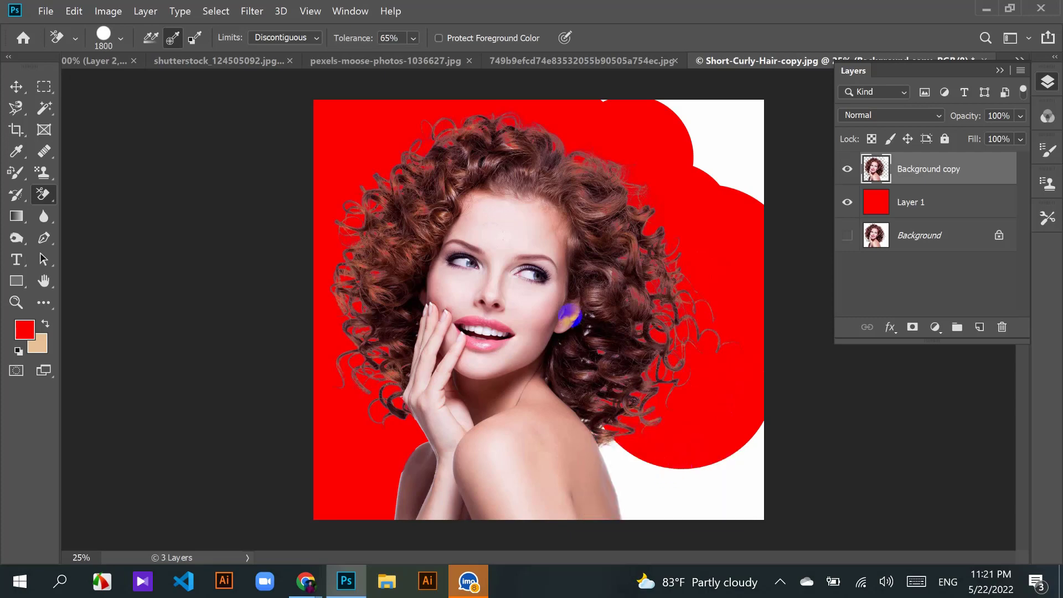
Step: Reduce the Background Eraser to size 1300 and tolerance 14%, and erase the white beside the shoulder and in the image's lower-right corner
{"action": "key", "text": "bracketleft"}
{"action": "key", "text": "bracketleft"}
{"action": "key", "text": "bracketleft"}
{"action": "key", "text": "bracketleft"}
{"action": "key", "text": "bracketleft"}
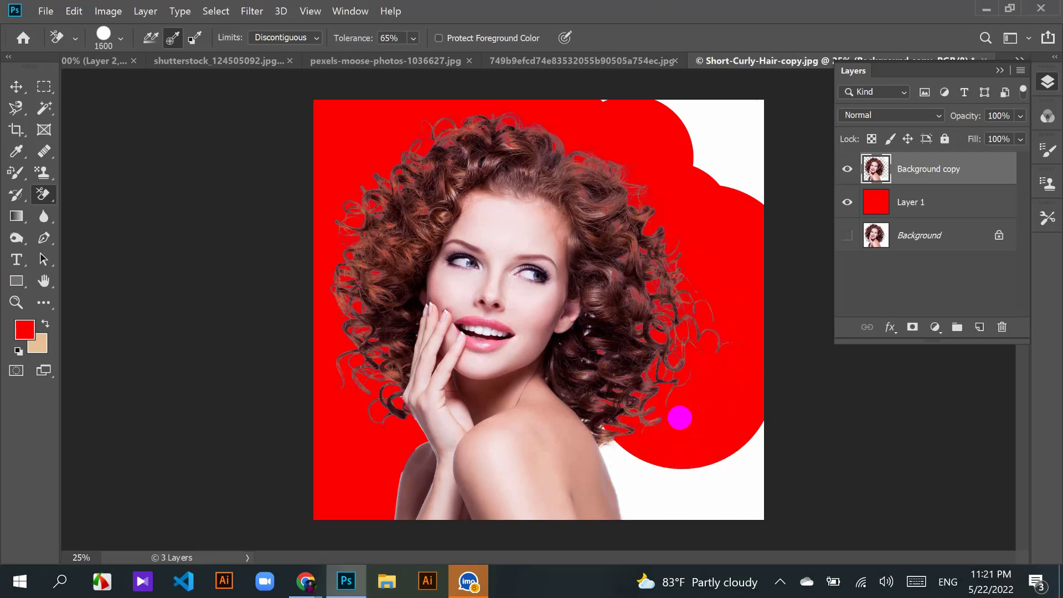
{"action": "left_click", "coordinate": [412, 38]}
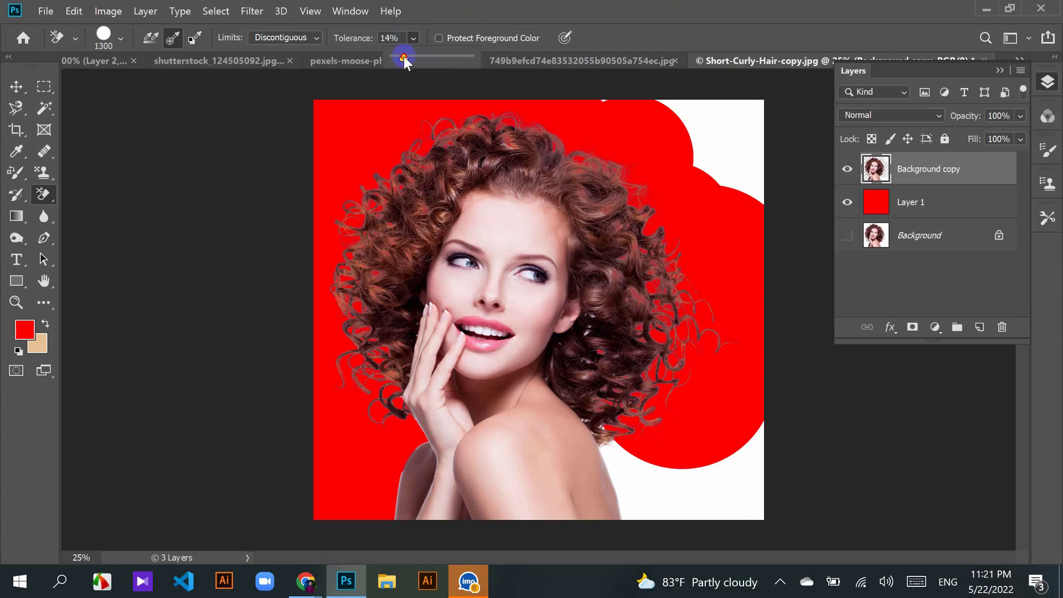
{"action": "left_click_drag", "start_coordinate": [629, 470], "coordinate": [669, 512]}
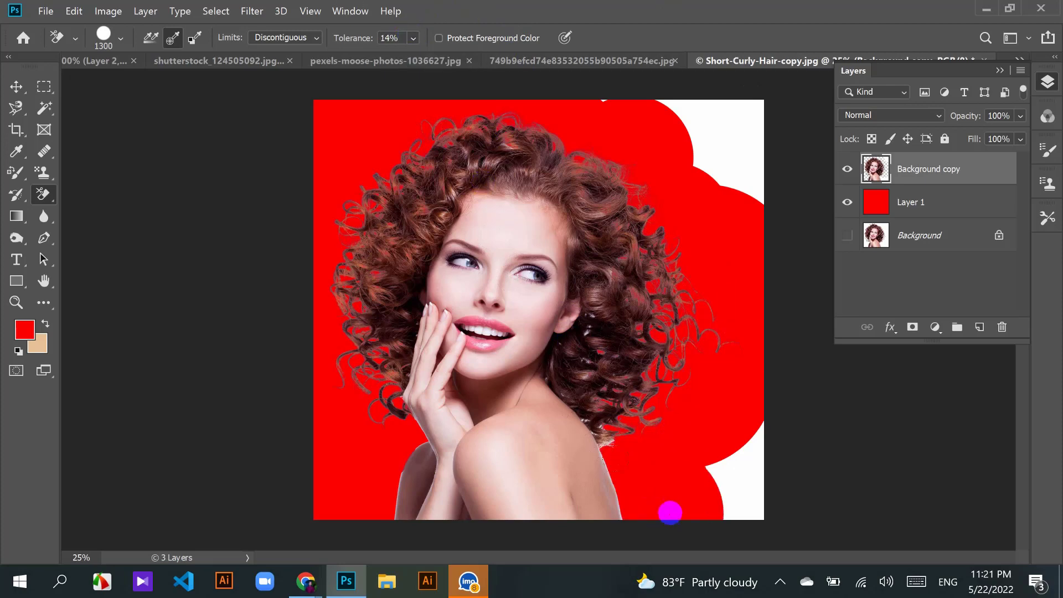
{"action": "mouse_move", "coordinate": [702, 469]}
{"action": "left_mouse_down"}
{"action": "mouse_move", "coordinate": [711, 455]}
{"action": "mouse_move", "coordinate": [752, 505]}
{"action": "left_mouse_up"}
Step: Erase the remaining white in the image's upper-right corner and along its top edge with the Background Eraser
{"action": "key", "text": "ctrl+minus"}
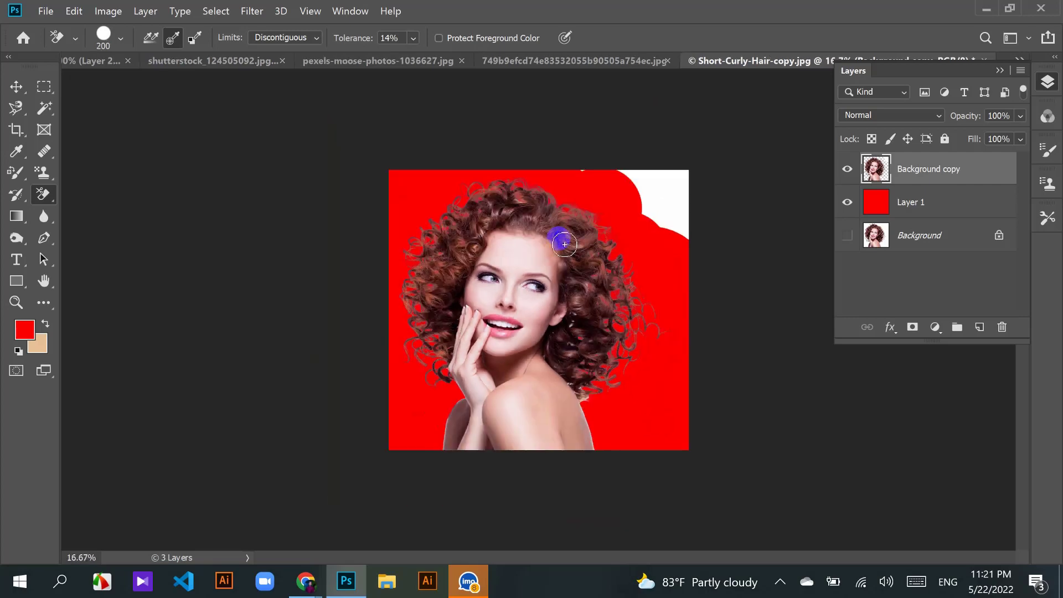
{"action": "mouse_move", "coordinate": [653, 176]}
{"action": "left_mouse_down"}
{"action": "mouse_move", "coordinate": [689, 226]}
{"action": "mouse_move", "coordinate": [676, 206]}
{"action": "left_mouse_up"}
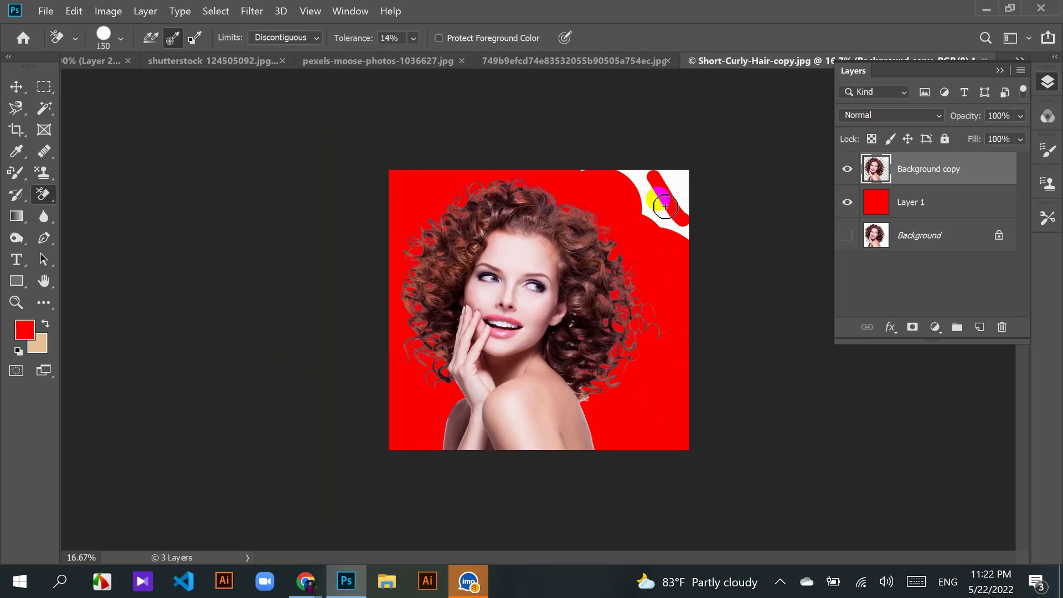
{"action": "mouse_move", "coordinate": [653, 193]}
{"action": "left_mouse_down"}
{"action": "mouse_move", "coordinate": [625, 162]}
{"action": "mouse_move", "coordinate": [639, 194]}
{"action": "mouse_move", "coordinate": [661, 184]}
{"action": "mouse_move", "coordinate": [670, 162]}
{"action": "mouse_move", "coordinate": [673, 206]}
{"action": "mouse_move", "coordinate": [651, 209]}
{"action": "mouse_move", "coordinate": [580, 171]}
{"action": "left_mouse_up"}
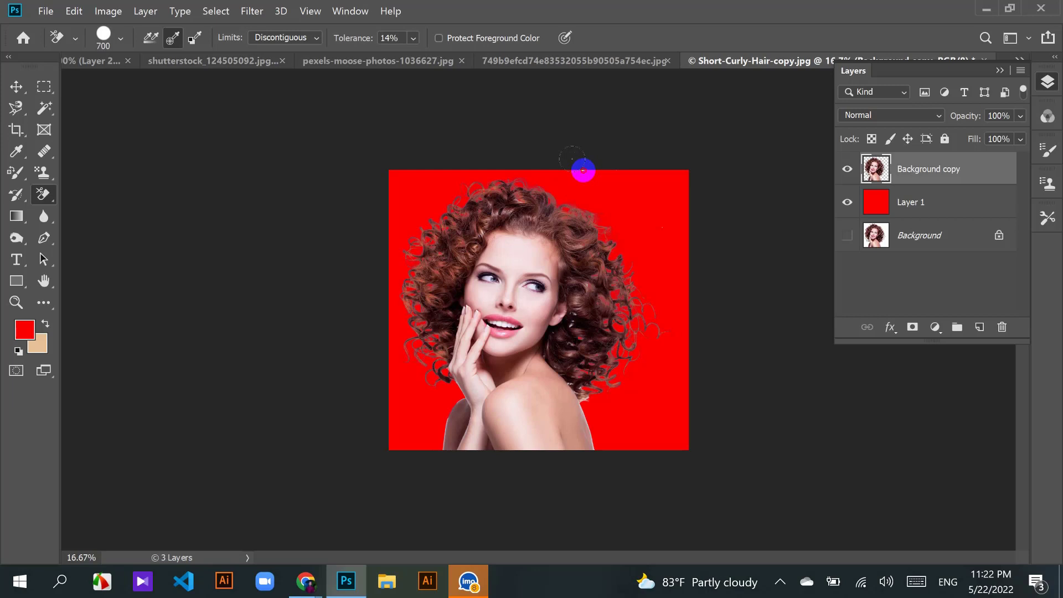
{"action": "mouse_move", "coordinate": [577, 163]}
{"action": "left_mouse_down"}
{"action": "mouse_move", "coordinate": [517, 136]}
{"action": "mouse_move", "coordinate": [588, 86]}
{"action": "left_mouse_up"}
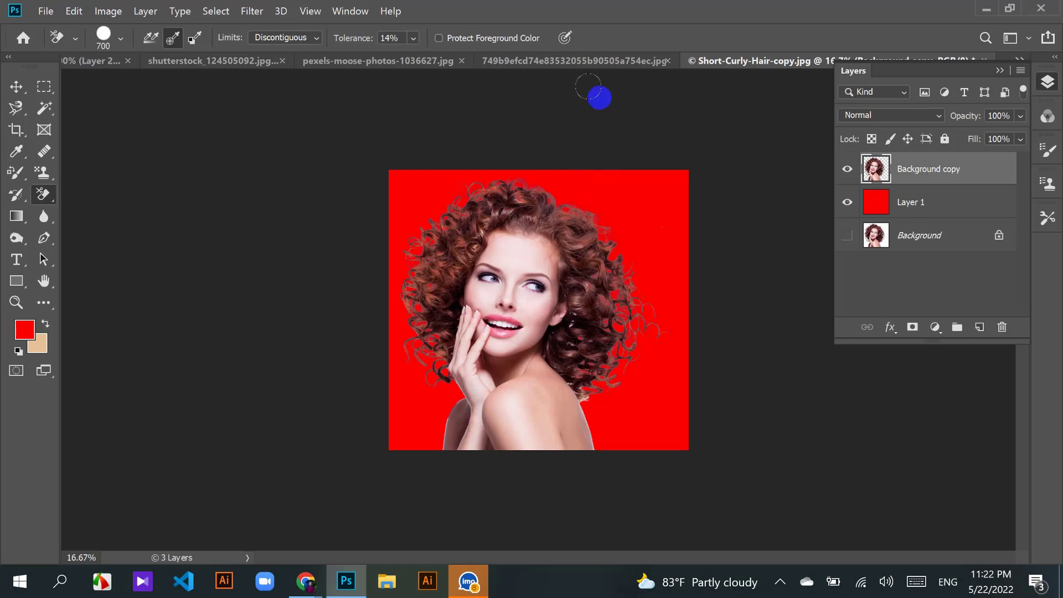
Step: Examine the cutout edges around the shoulder and the outer curls, and the available eraser tool variants
{"action": "left_click_drag", "start_coordinate": [584, 349], "coordinate": [577, 409]}
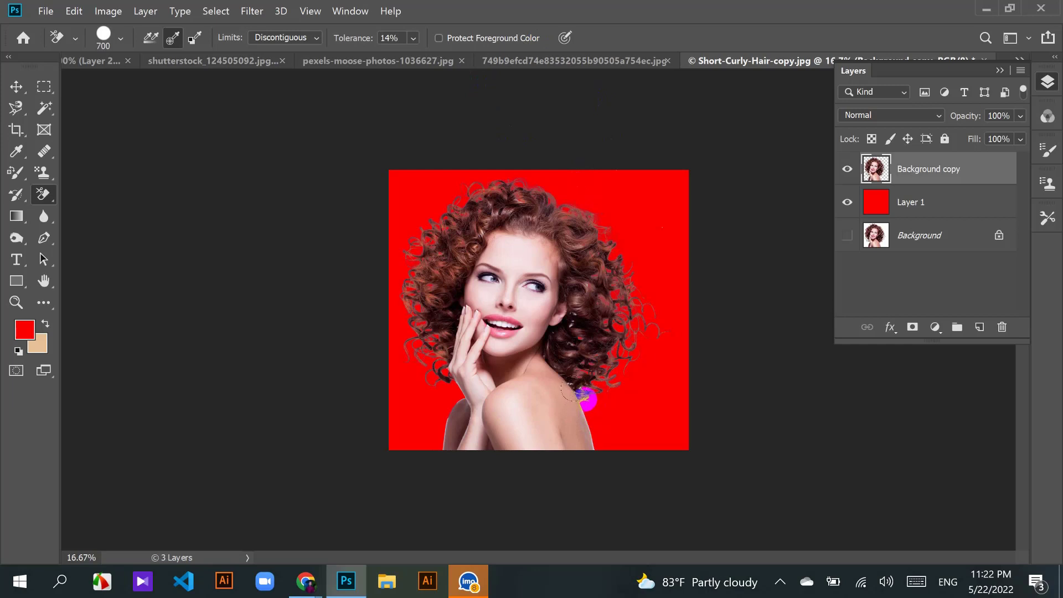
{"action": "mouse_move", "coordinate": [586, 397]}
{"action": "left_mouse_down"}
{"action": "mouse_move", "coordinate": [634, 406]}
{"action": "mouse_move", "coordinate": [615, 382]}
{"action": "left_mouse_up"}
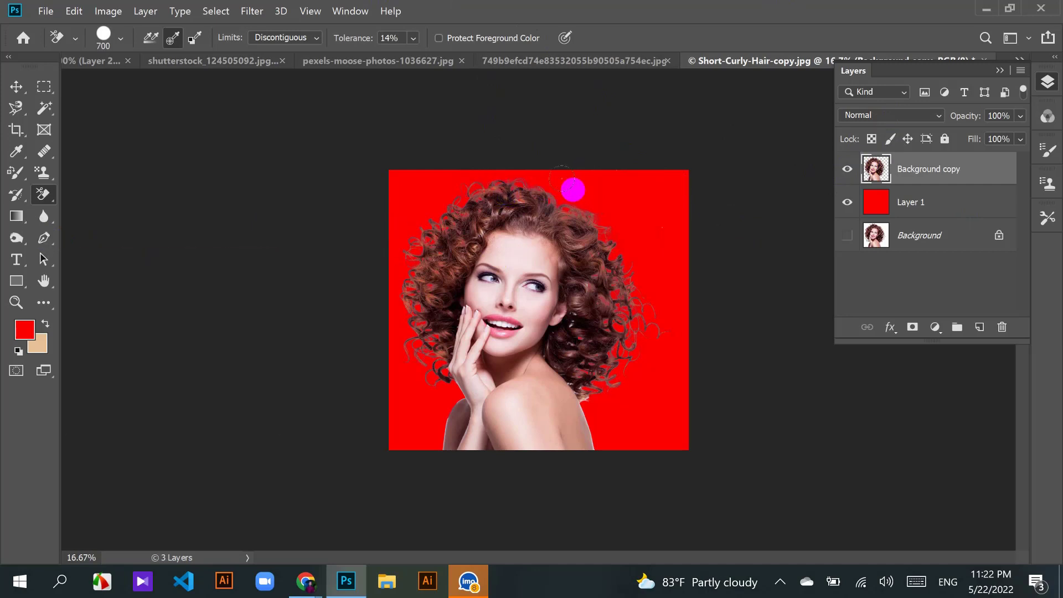
{"action": "mouse_move", "coordinate": [456, 183]}
{"action": "left_mouse_down"}
{"action": "mouse_move", "coordinate": [484, 182]}
{"action": "mouse_move", "coordinate": [437, 200]}
{"action": "mouse_move", "coordinate": [370, 359]}
{"action": "mouse_move", "coordinate": [391, 368]}
{"action": "mouse_move", "coordinate": [601, 349]}
{"action": "mouse_move", "coordinate": [645, 327]}
{"action": "left_mouse_up"}
{"action": "mouse_move", "coordinate": [618, 215]}
{"action": "left_mouse_down"}
{"action": "mouse_move", "coordinate": [444, 228]}
{"action": "mouse_move", "coordinate": [494, 187]}
{"action": "mouse_move", "coordinate": [439, 216]}
{"action": "mouse_move", "coordinate": [443, 243]}
{"action": "left_mouse_up"}
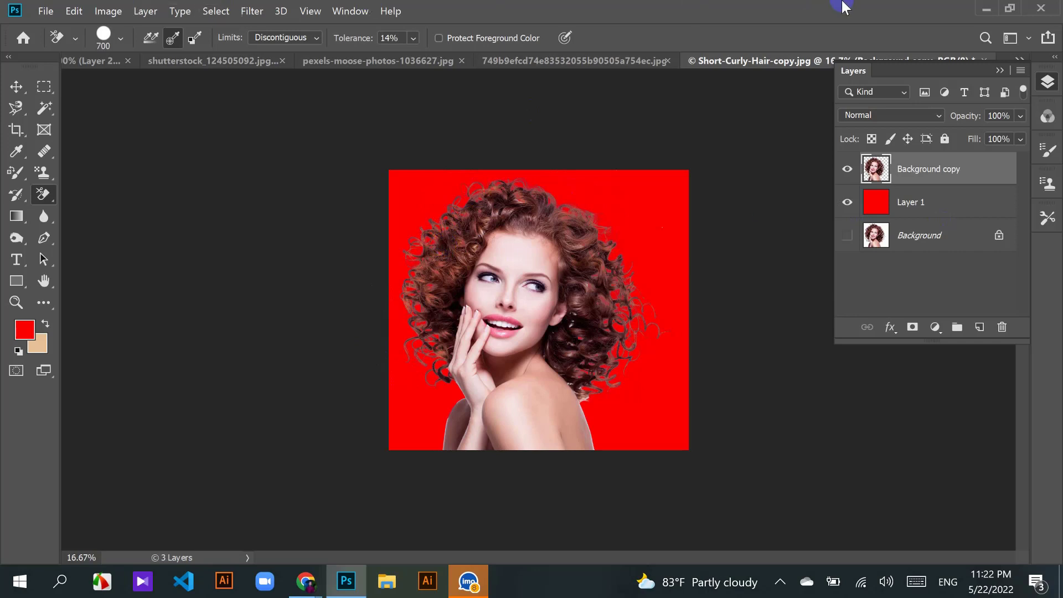
{"action": "right_click", "coordinate": [48, 195]}
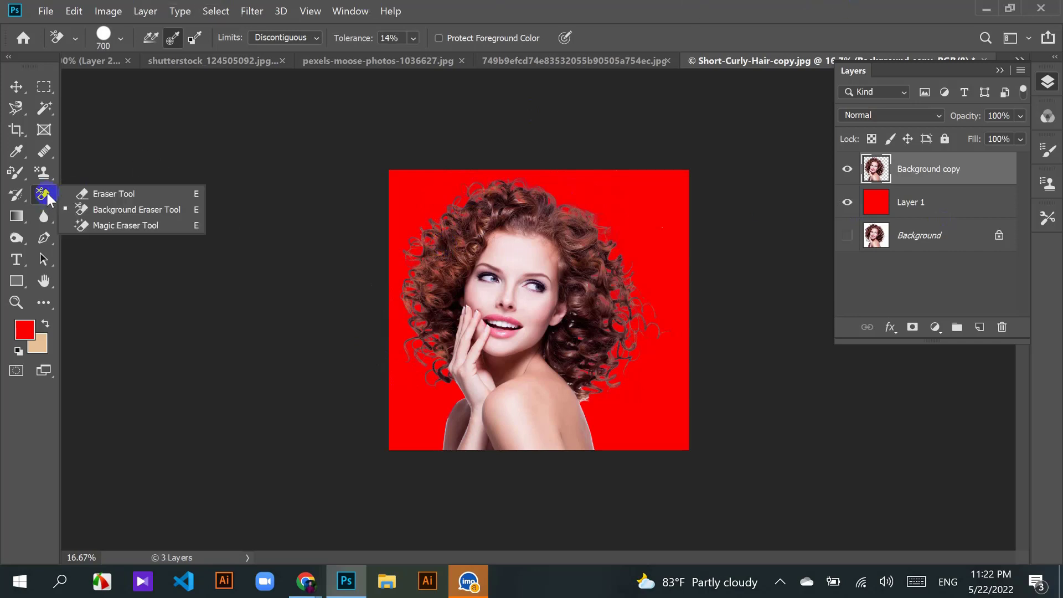
{"action": "left_click", "coordinate": [111, 209]}
{"action": "mouse_move", "coordinate": [599, 212]}
{"action": "left_mouse_down"}
{"action": "mouse_move", "coordinate": [588, 200]}
{"action": "mouse_move", "coordinate": [648, 230]}
{"action": "mouse_move", "coordinate": [631, 263]}
{"action": "mouse_move", "coordinate": [672, 161]}
{"action": "left_mouse_up"}
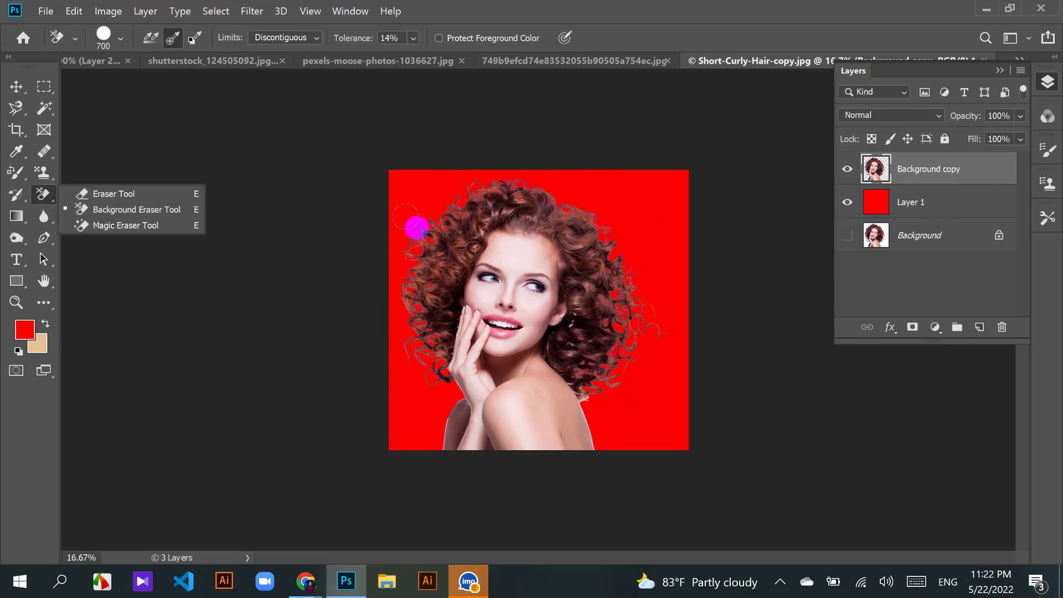
{"action": "mouse_move", "coordinate": [417, 225]}
{"action": "left_mouse_down"}
{"action": "mouse_move", "coordinate": [409, 256]}
{"action": "mouse_move", "coordinate": [422, 223]}
{"action": "mouse_move", "coordinate": [457, 219]}
{"action": "left_mouse_up"}
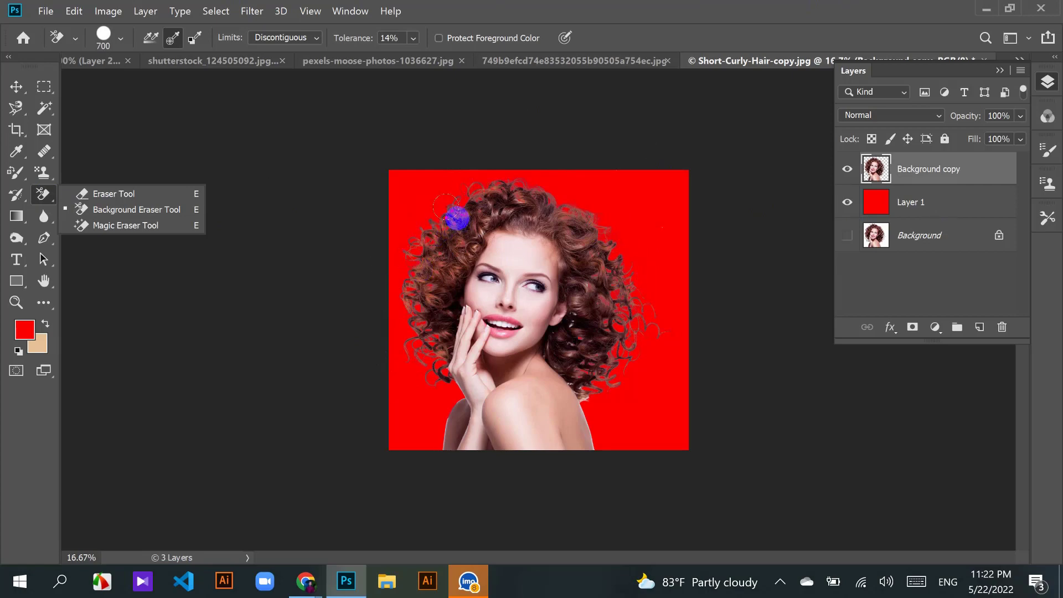
Step: Inspect the top and side curls of the cutout up close against the red fill
{"action": "key", "text": "ctrl+plus"}
{"action": "key", "text": "ctrl+plus"}
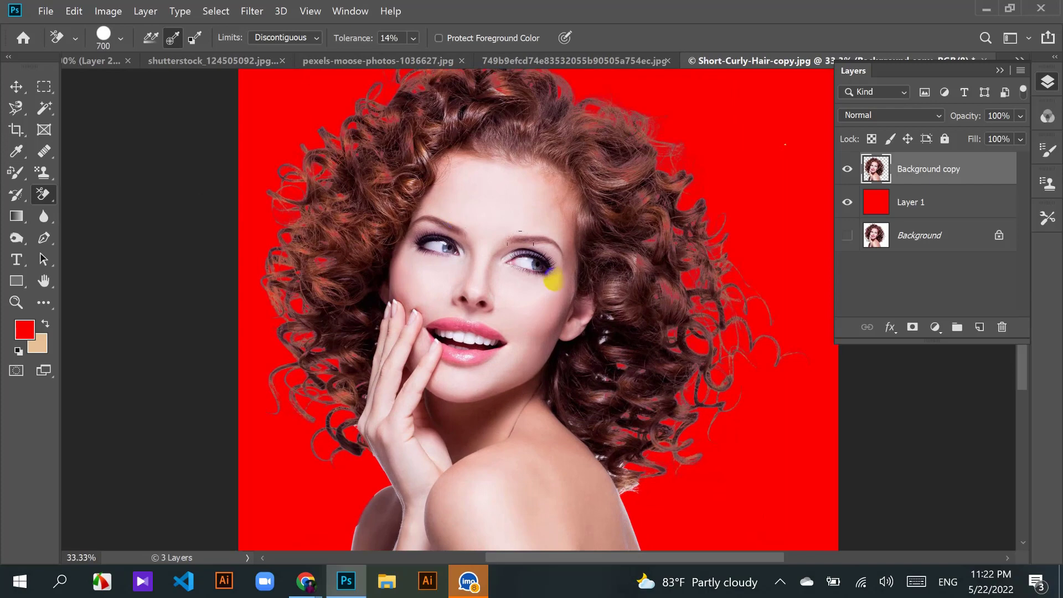
{"action": "scroll", "coordinate": [316, 160], "scroll_direction": "up", "scroll_amount": 2}
{"action": "mouse_move", "coordinate": [283, 166]}
{"action": "left_mouse_down"}
{"action": "mouse_move", "coordinate": [309, 159]}
{"action": "mouse_move", "coordinate": [291, 209]}
{"action": "mouse_move", "coordinate": [238, 264]}
{"action": "mouse_move", "coordinate": [290, 148]}
{"action": "mouse_move", "coordinate": [316, 166]}
{"action": "mouse_move", "coordinate": [320, 151]}
{"action": "mouse_move", "coordinate": [470, 83]}
{"action": "left_mouse_up"}
{"action": "scroll", "coordinate": [504, 104], "scroll_direction": "up", "scroll_amount": 2}
{"action": "left_click", "coordinate": [505, 105]}
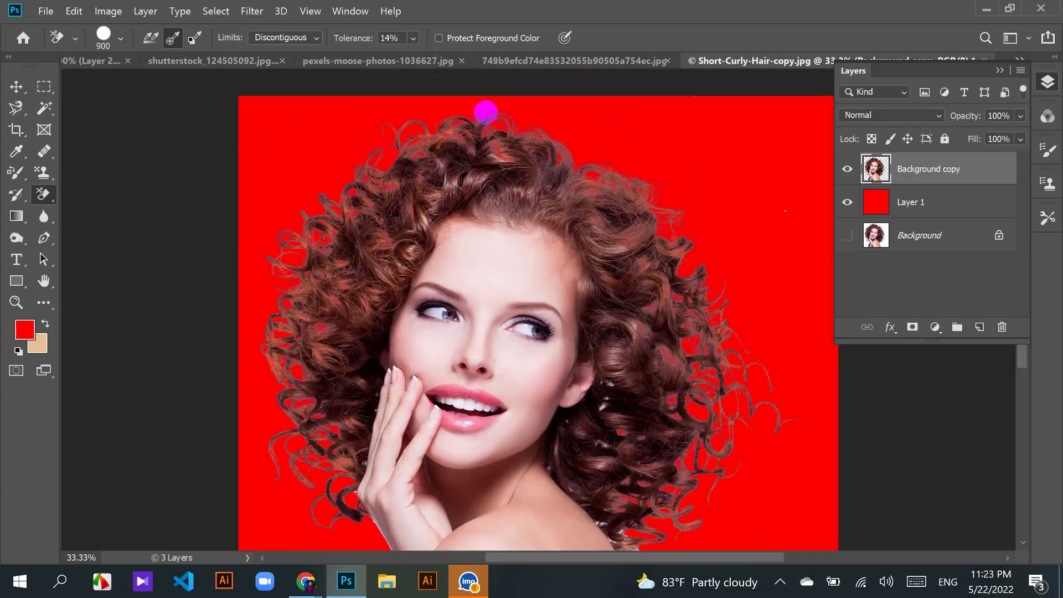
{"action": "mouse_move", "coordinate": [486, 115]}
{"action": "left_mouse_down"}
{"action": "mouse_move", "coordinate": [474, 131]}
{"action": "mouse_move", "coordinate": [534, 114]}
{"action": "mouse_move", "coordinate": [498, 135]}
{"action": "mouse_move", "coordinate": [646, 161]}
{"action": "mouse_move", "coordinate": [769, 207]}
{"action": "mouse_move", "coordinate": [730, 211]}
{"action": "left_mouse_up"}
{"action": "key", "text": "ctrl+minus"}
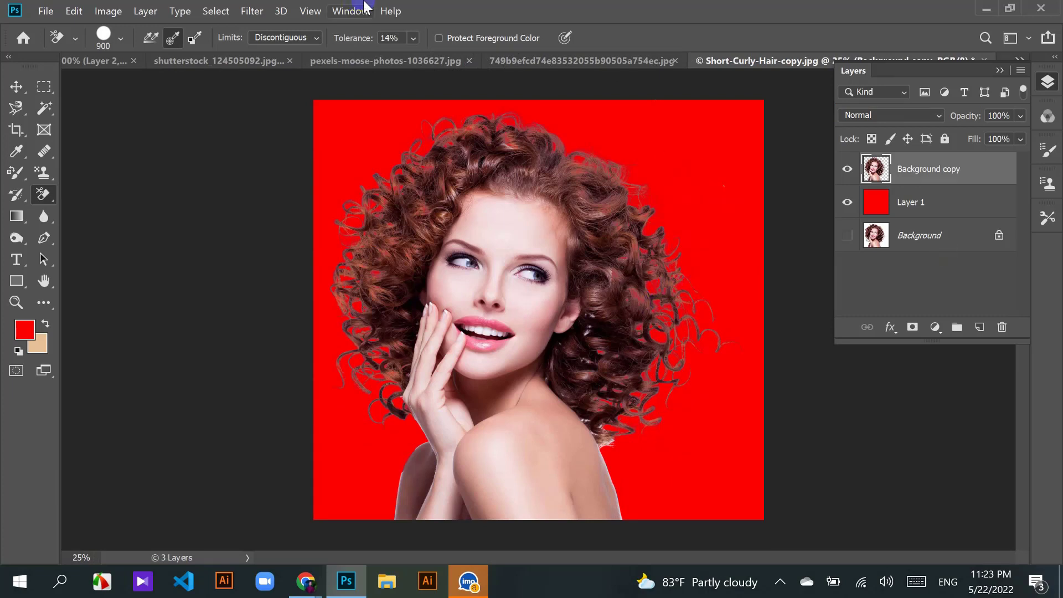
Step: Close the Short-Curly-Hair-copy.jpg document without saving its changes
{"action": "left_click", "coordinate": [56, 17]}
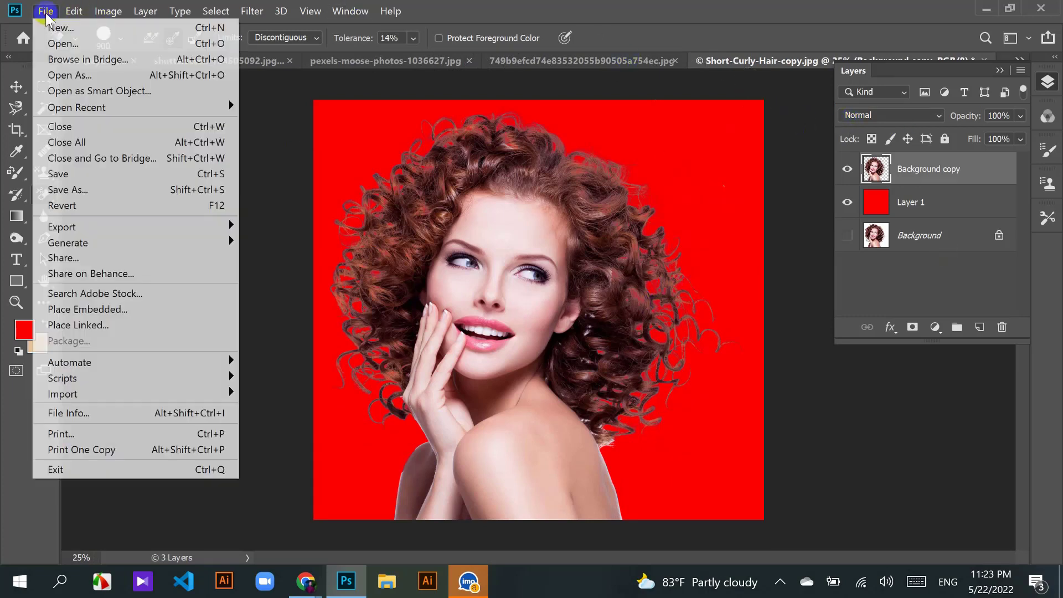
{"action": "key", "text": "Escape"}
{"action": "left_click", "coordinate": [960, 65]}
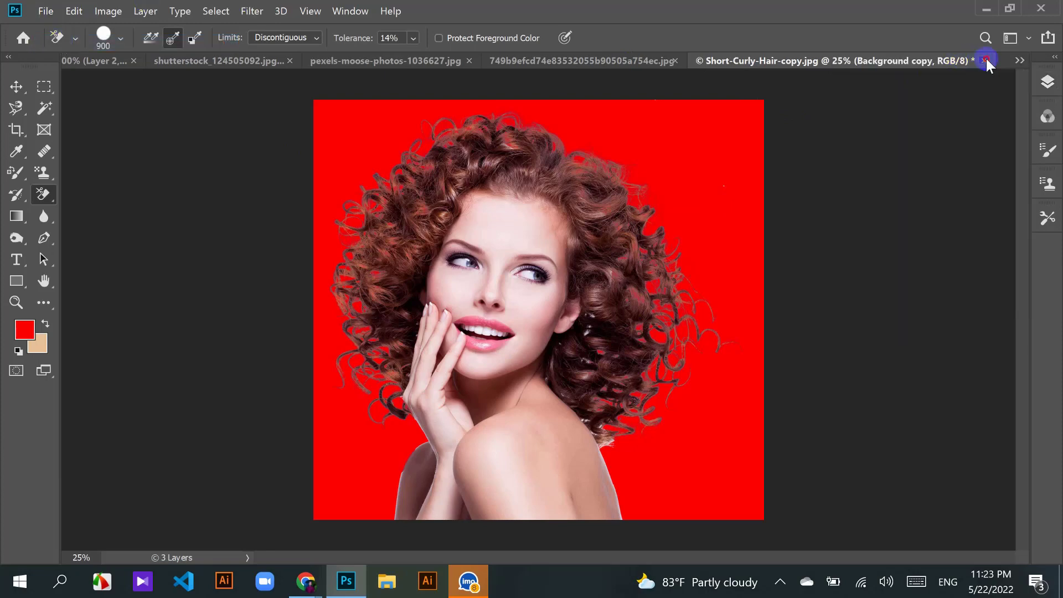
{"action": "left_click", "coordinate": [985, 58]}
{"action": "left_click", "coordinate": [535, 232]}
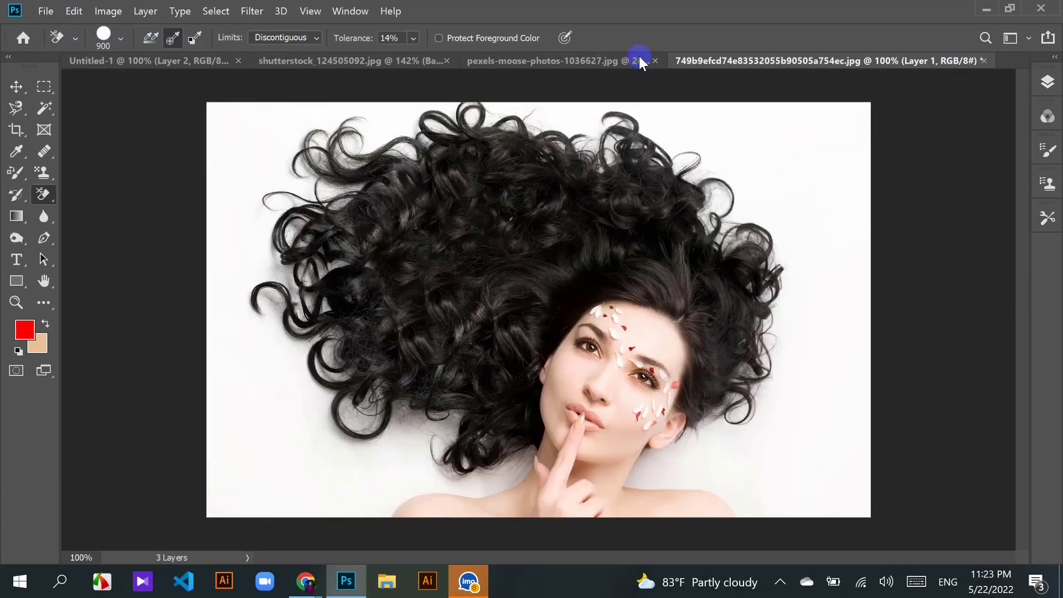
Step: Switch to pexels-moose-photos-1036627.jpg and undo the erasures on the man's face, hat and T-shirt
{"action": "left_click", "coordinate": [603, 60]}
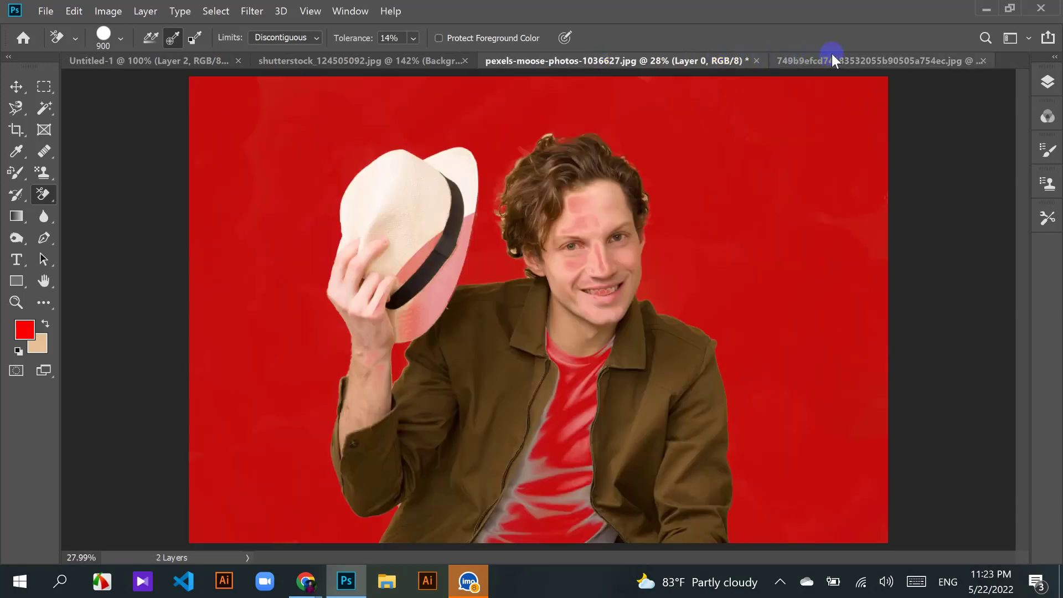
{"action": "left_click", "coordinate": [733, 156]}
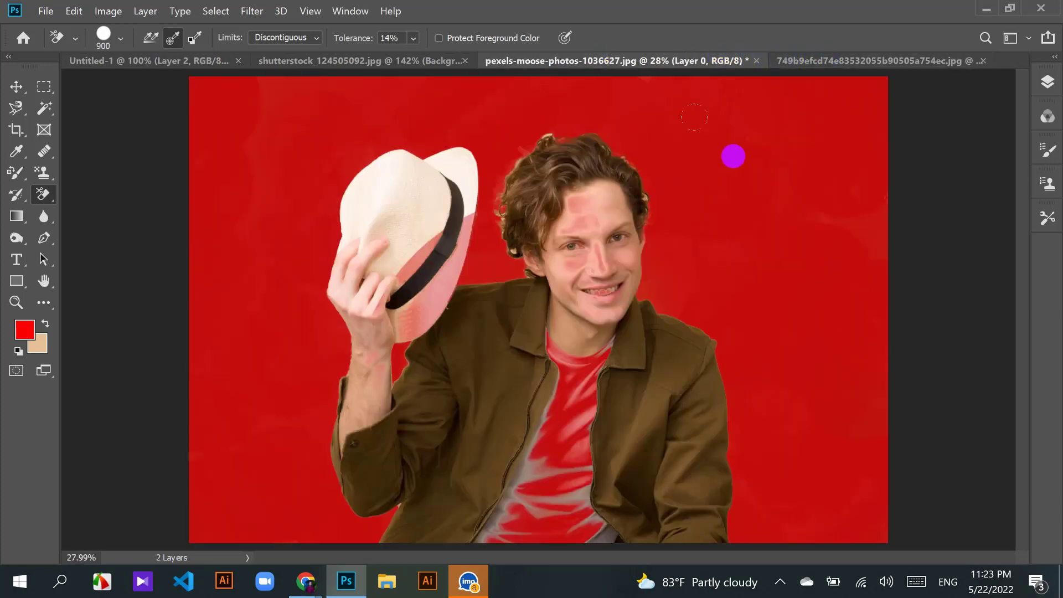
{"action": "left_click_drag", "start_coordinate": [733, 156], "coordinate": [722, 215]}
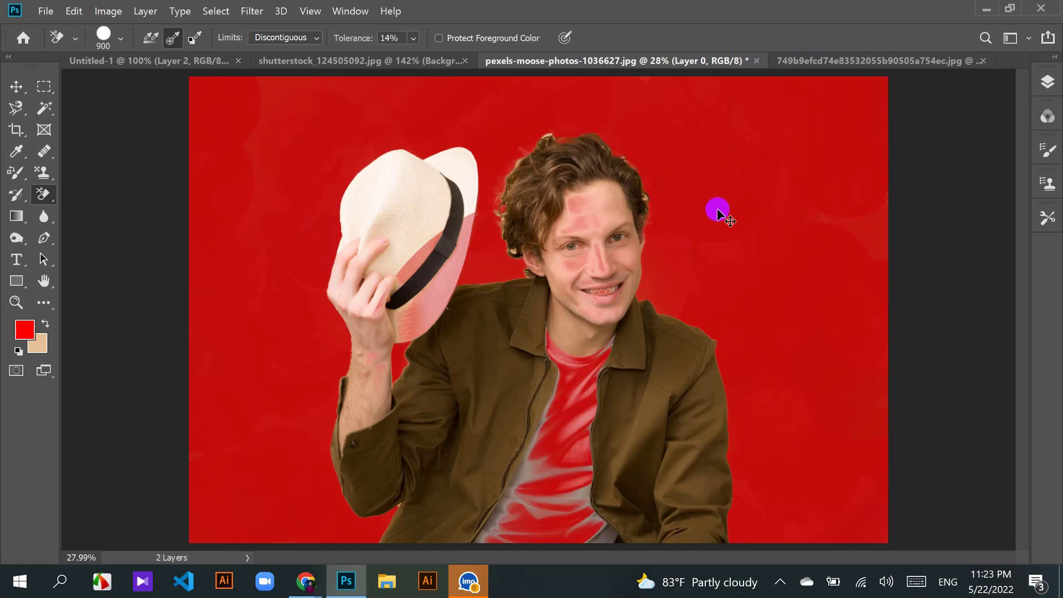
{"action": "key", "text": "ctrl+z"}
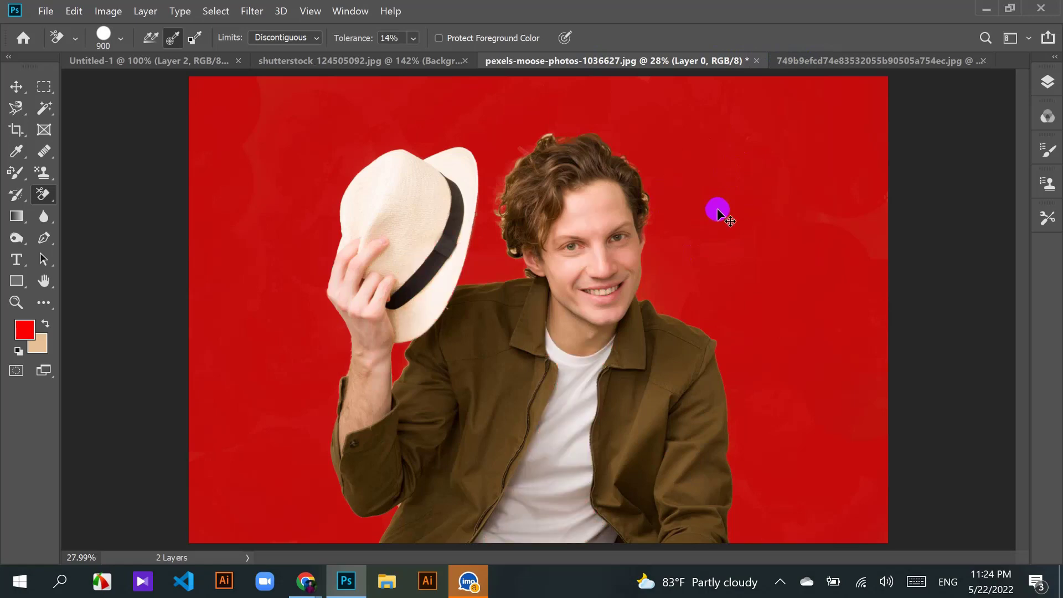
Step: Open shutterstock_244224979.jpg, the garden photo with a checkered tablecloth, from the Food Images folder inside Desktop's Images File folder
{"action": "left_click", "coordinate": [46, 11]}
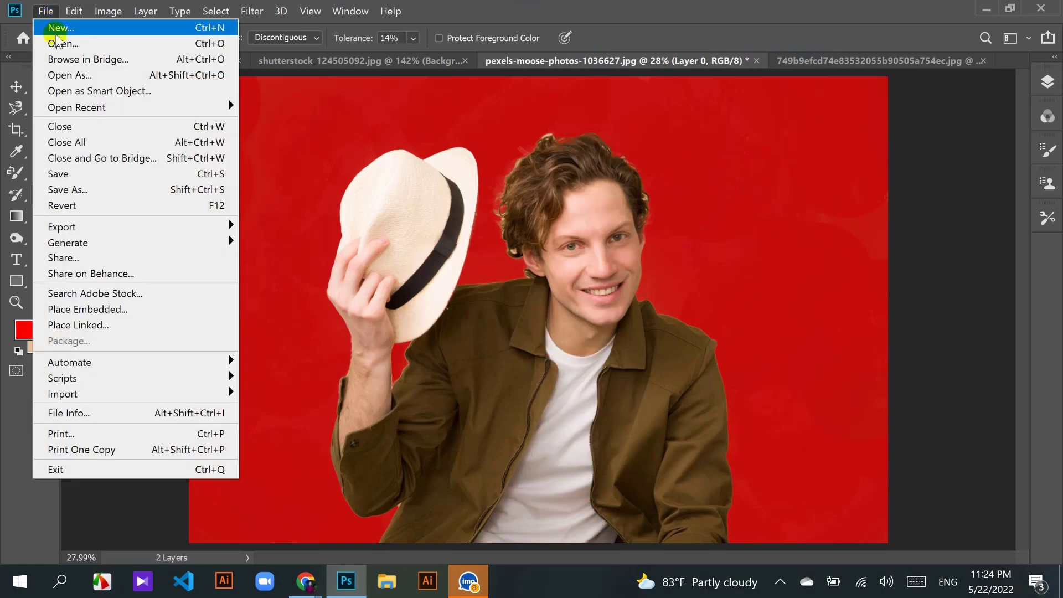
{"action": "left_click", "coordinate": [45, 11]}
{"action": "key", "text": "ctrl+o"}
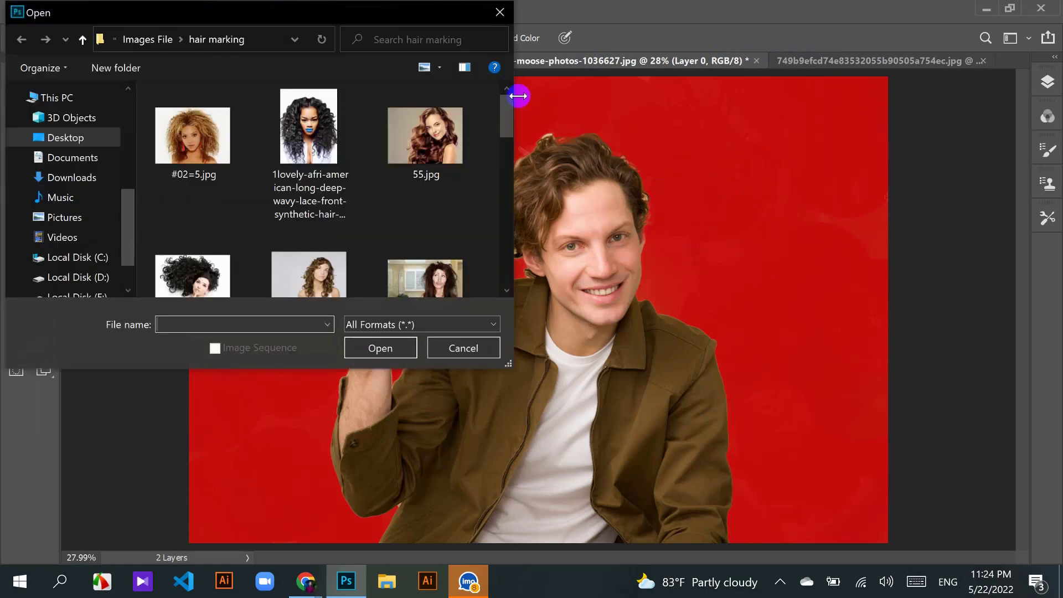
{"action": "scroll", "coordinate": [501, 111], "scroll_direction": "down", "scroll_amount": 3}
{"action": "scroll", "coordinate": [310, 166], "scroll_direction": "up", "scroll_amount": 5}
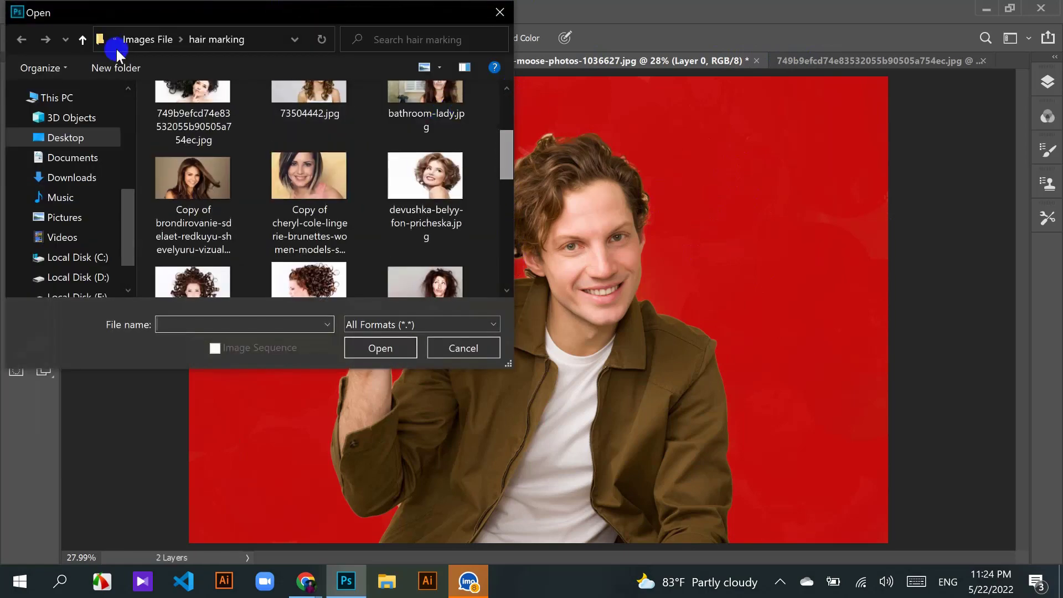
{"action": "left_click", "coordinate": [74, 142]}
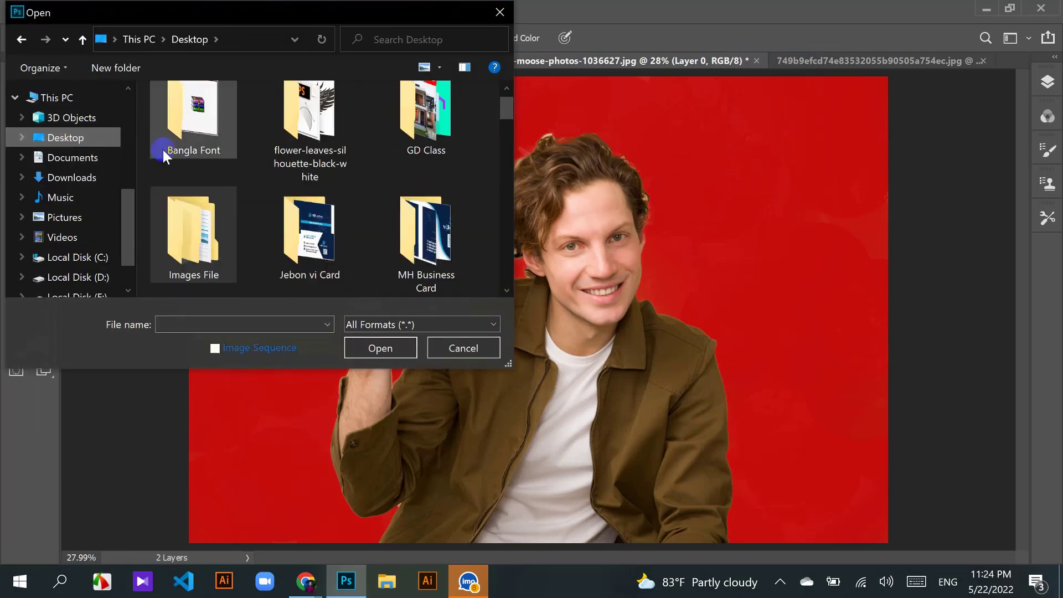
{"action": "double_click", "coordinate": [193, 237]}
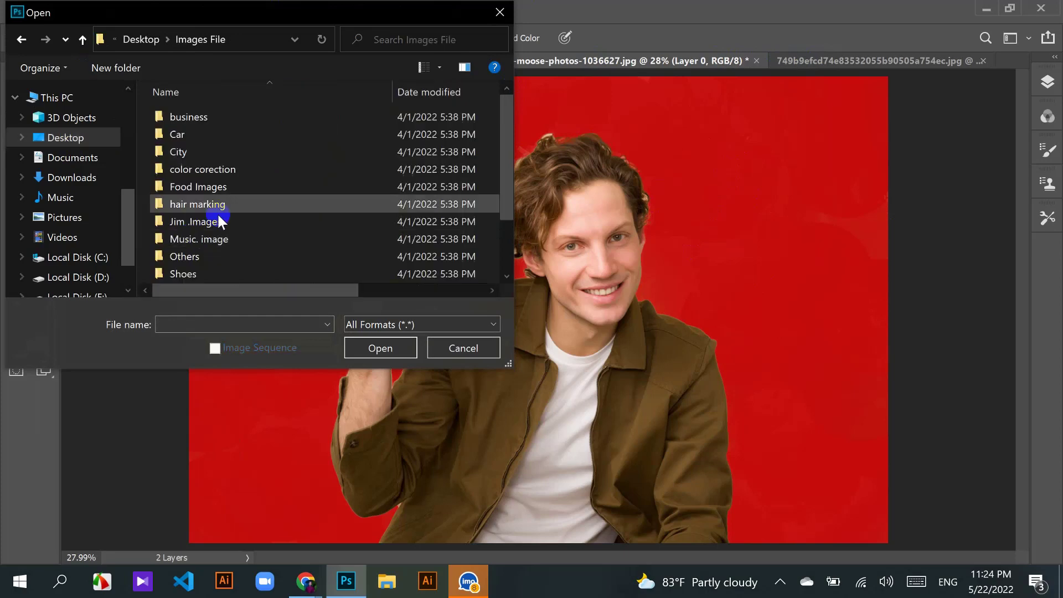
{"action": "left_click_drag", "start_coordinate": [505, 114], "coordinate": [511, 192]}
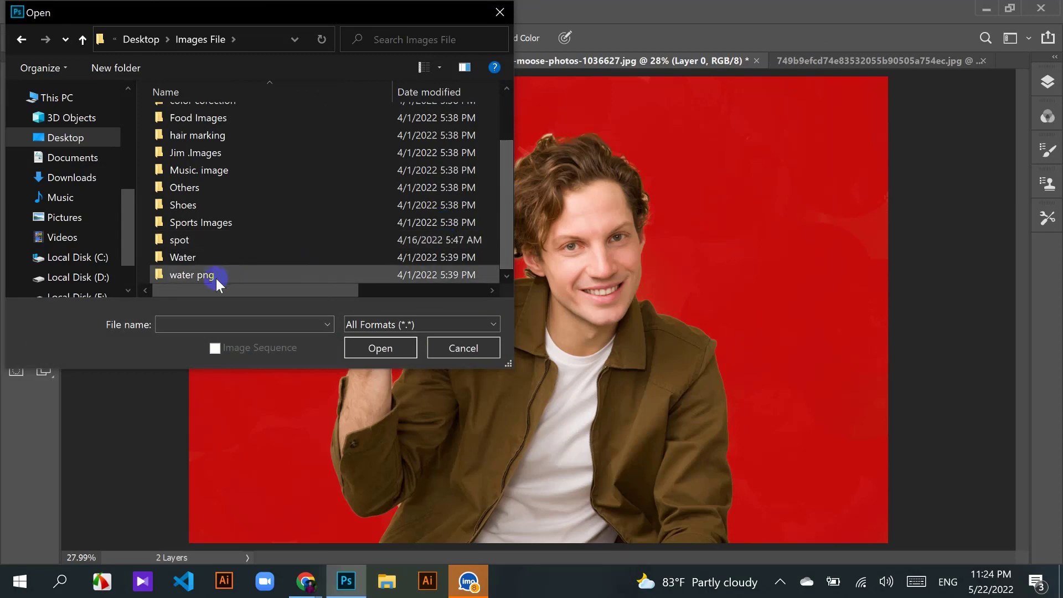
{"action": "double_click", "coordinate": [227, 119]}
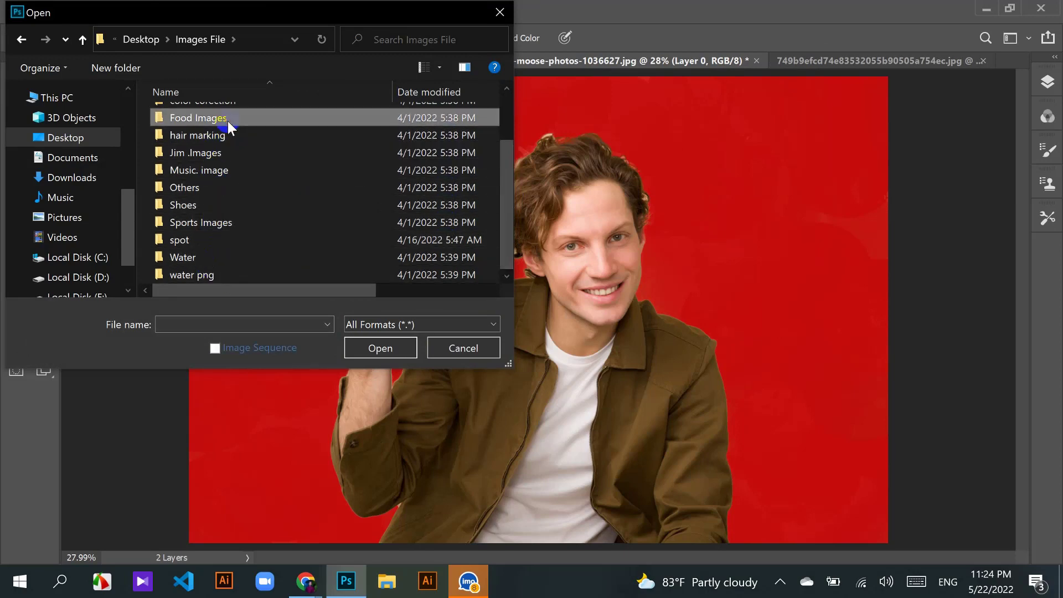
{"action": "left_click_drag", "start_coordinate": [503, 105], "coordinate": [505, 143]}
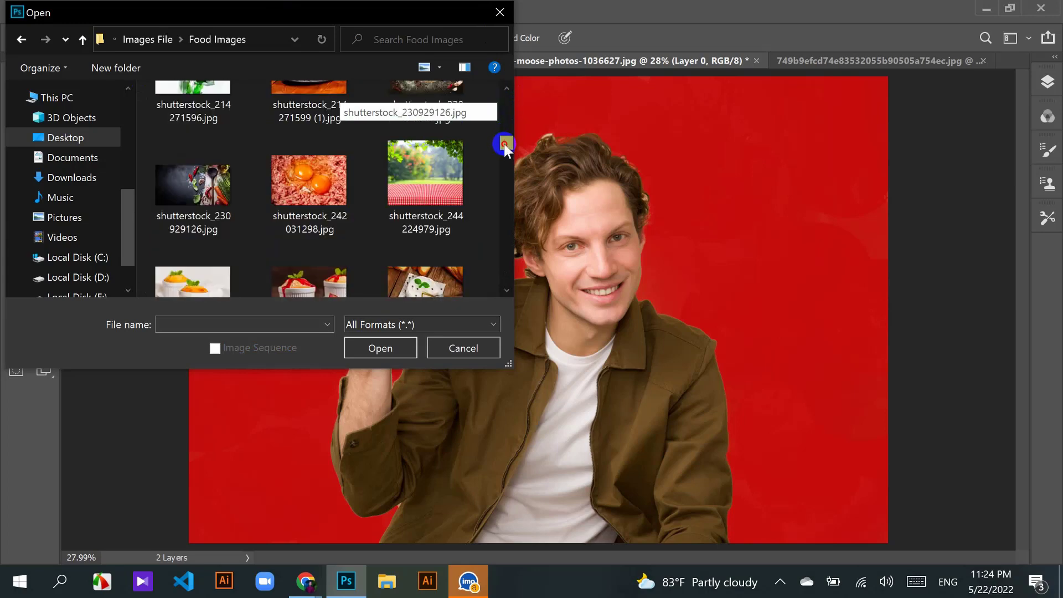
{"action": "left_click", "coordinate": [439, 176]}
{"action": "double_click", "coordinate": [439, 176]}
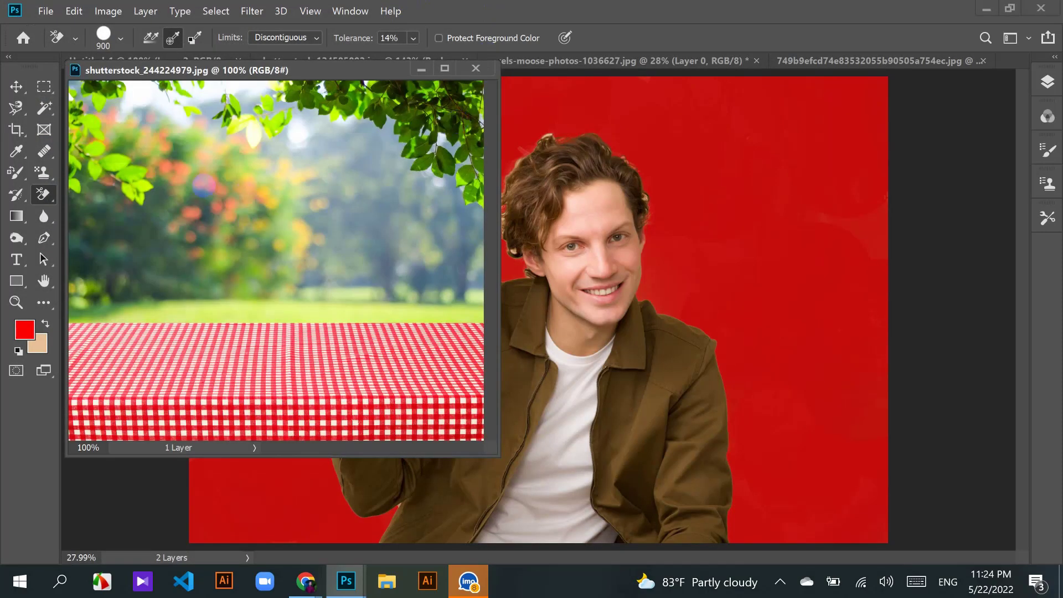
Step: Copy the garden photo into pexels-moose-photos-1036627.jpg with the Move tool, close its source document, and place the copy over the man's face
{"action": "left_click", "coordinate": [16, 86]}
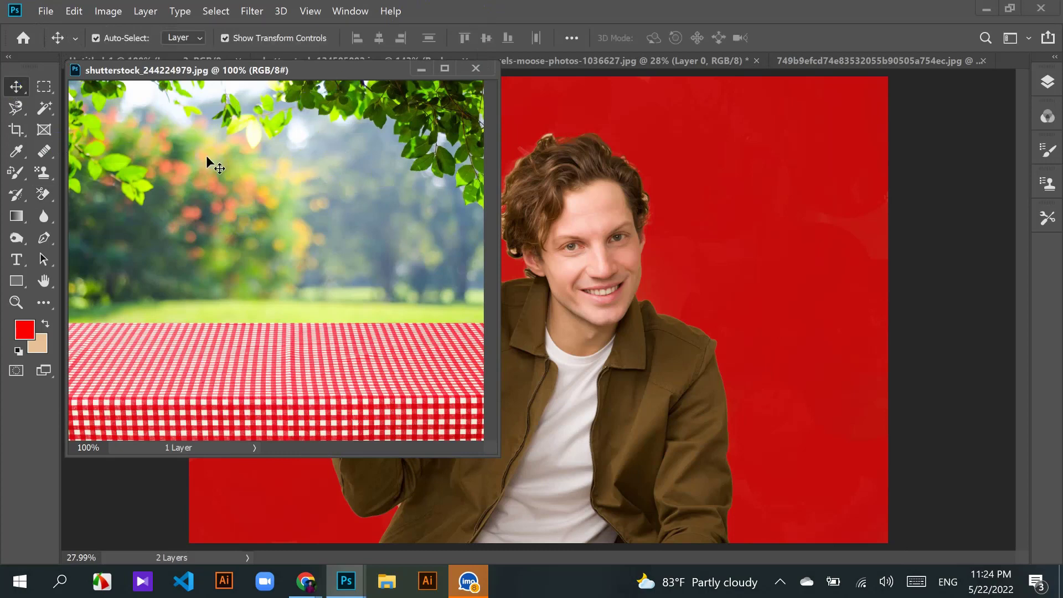
{"action": "left_click_drag", "start_coordinate": [185, 156], "coordinate": [587, 172]}
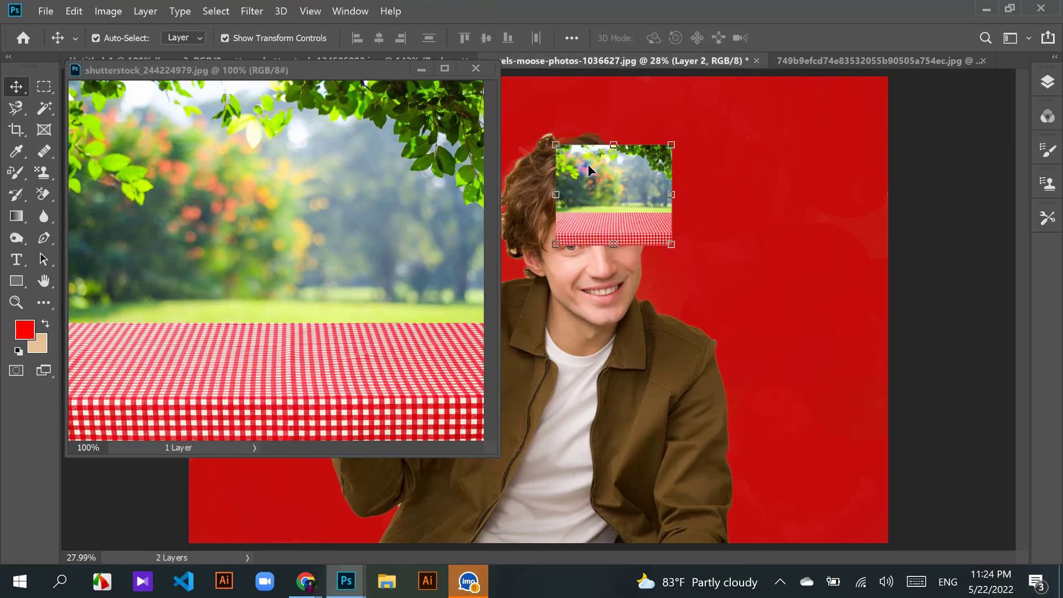
{"action": "left_click", "coordinate": [476, 68]}
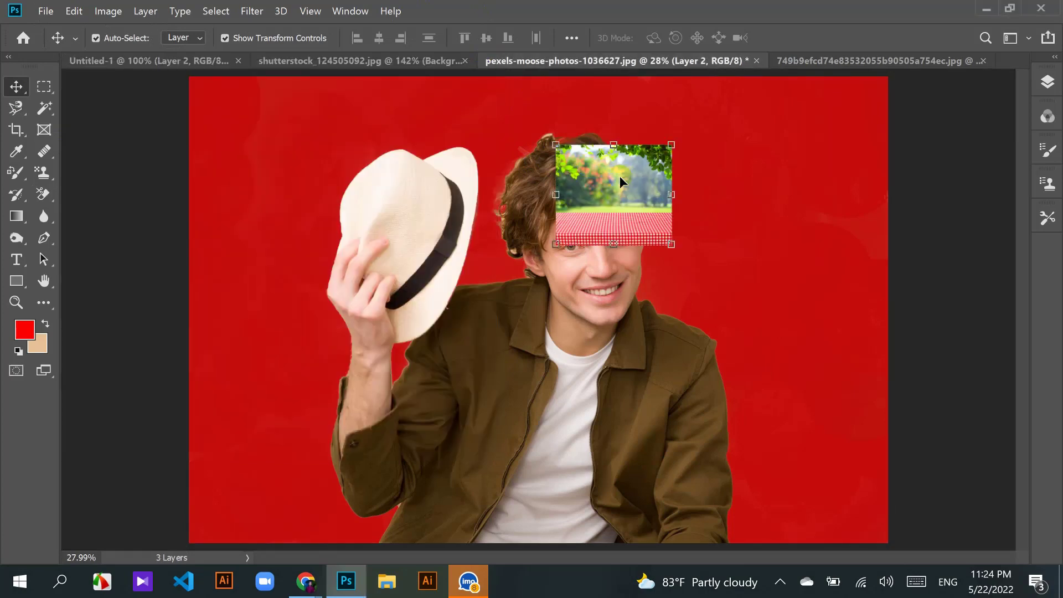
{"action": "left_click_drag", "start_coordinate": [618, 186], "coordinate": [594, 216]}
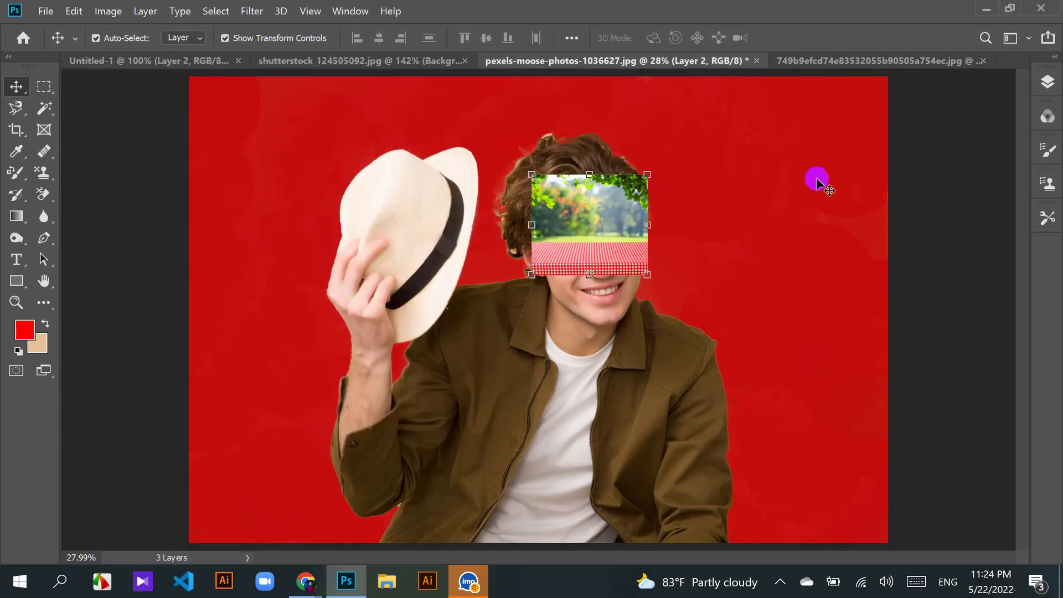
Step: Move the garden photo's layer, Layer 2, below the man's Layer 0 and above the red Layer 1
{"action": "left_click", "coordinate": [1047, 82]}
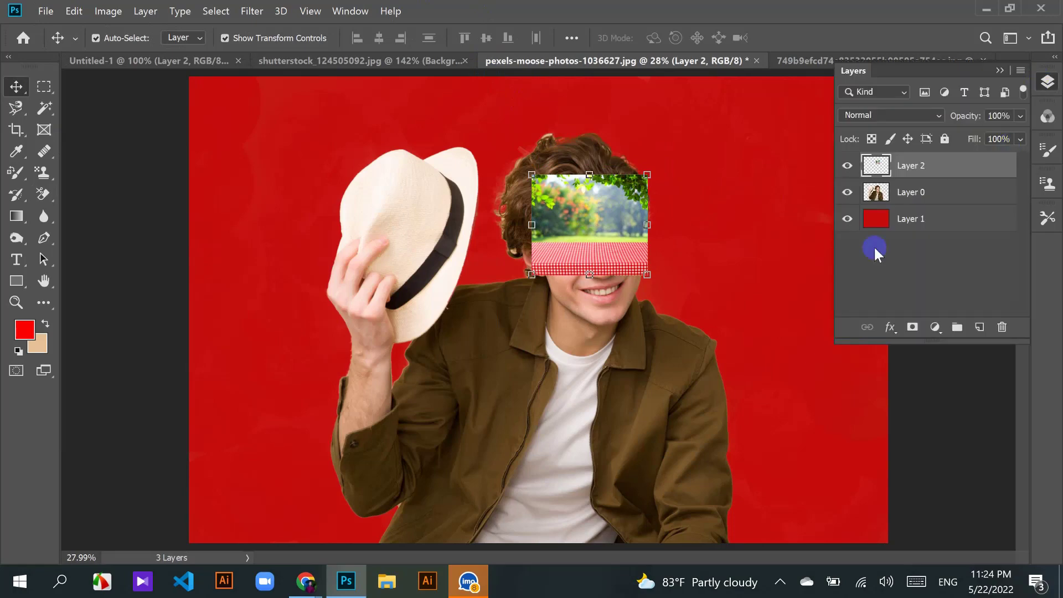
{"action": "left_click", "coordinate": [580, 209]}
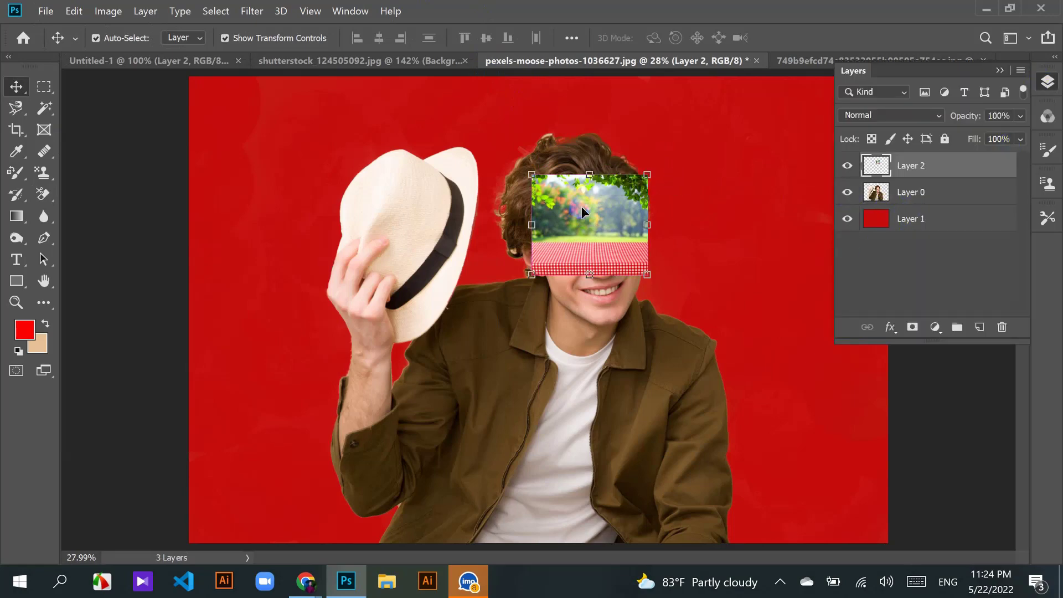
{"action": "left_click_drag", "start_coordinate": [928, 172], "coordinate": [923, 214]}
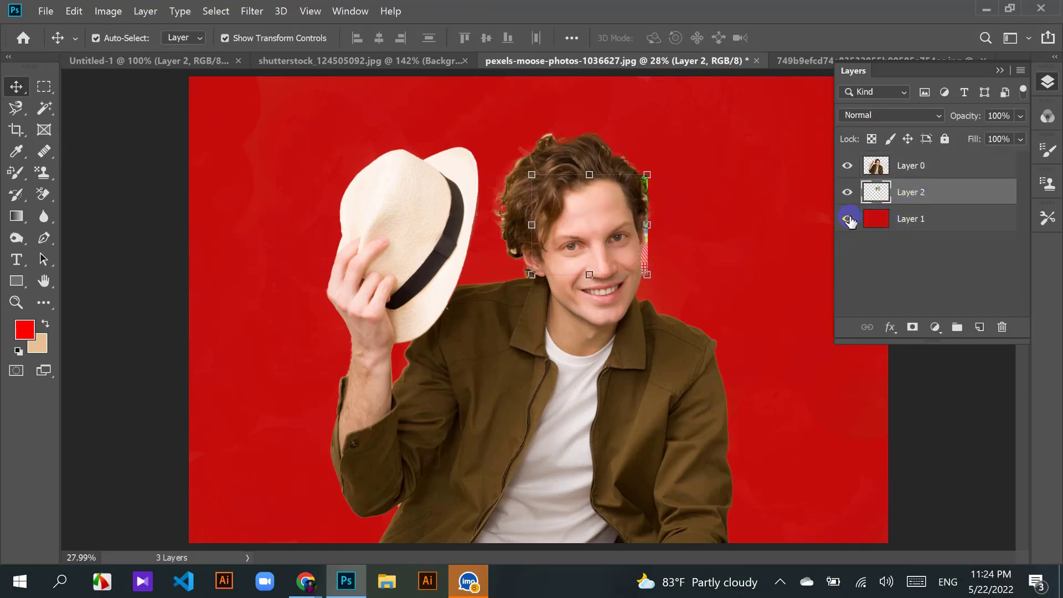
{"action": "left_click", "coordinate": [1000, 70]}
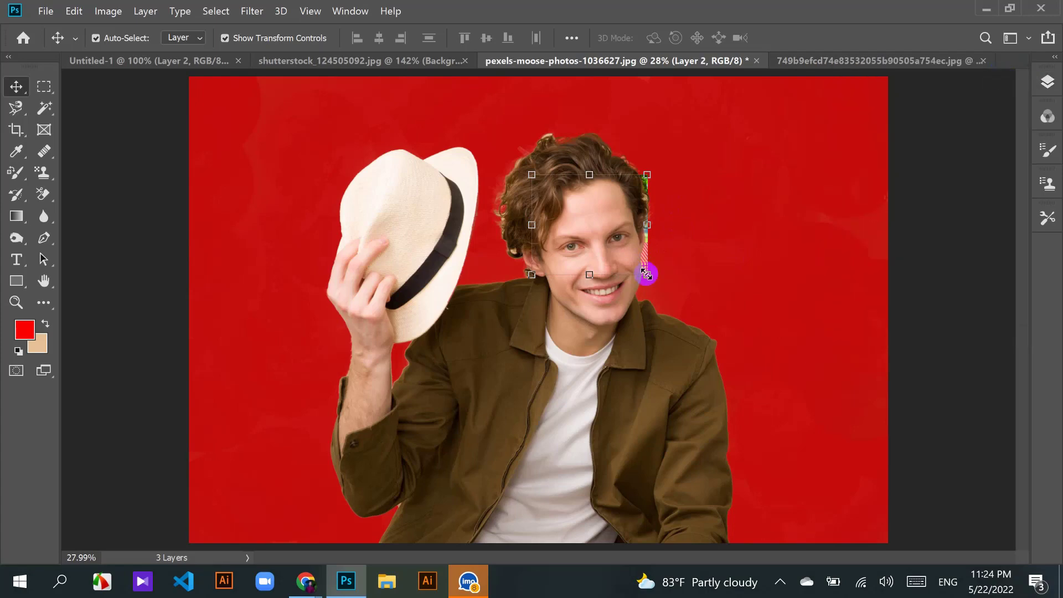
Step: Stretch the garden photo to cover the whole canvas, about 601% wide and 463% high, apply the transform and deselect the layer
{"action": "left_click_drag", "start_coordinate": [647, 274], "coordinate": [887, 481]}
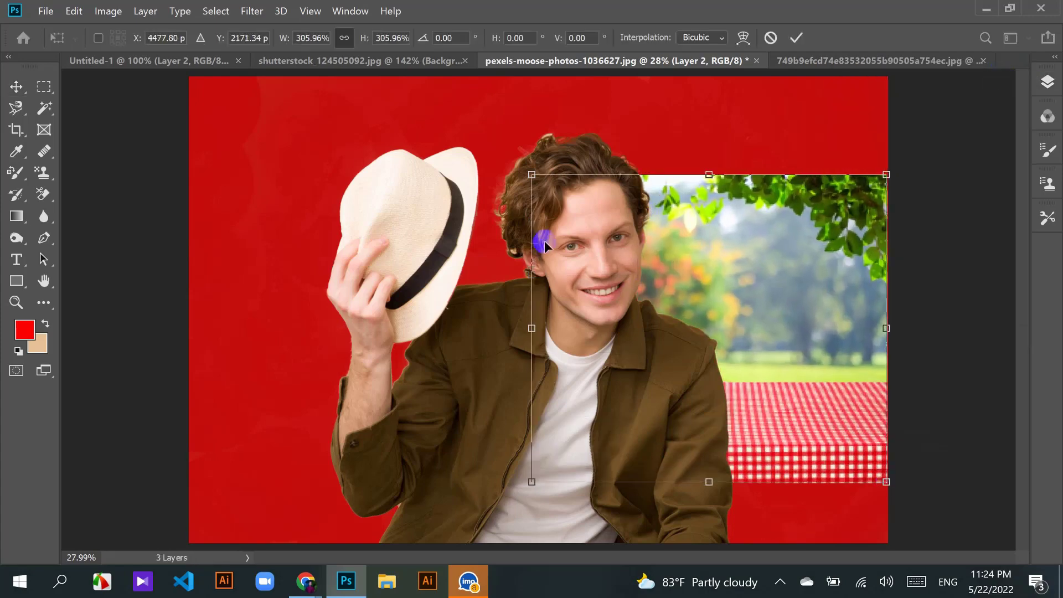
{"action": "left_click_drag", "start_coordinate": [530, 172], "coordinate": [345, 159]}
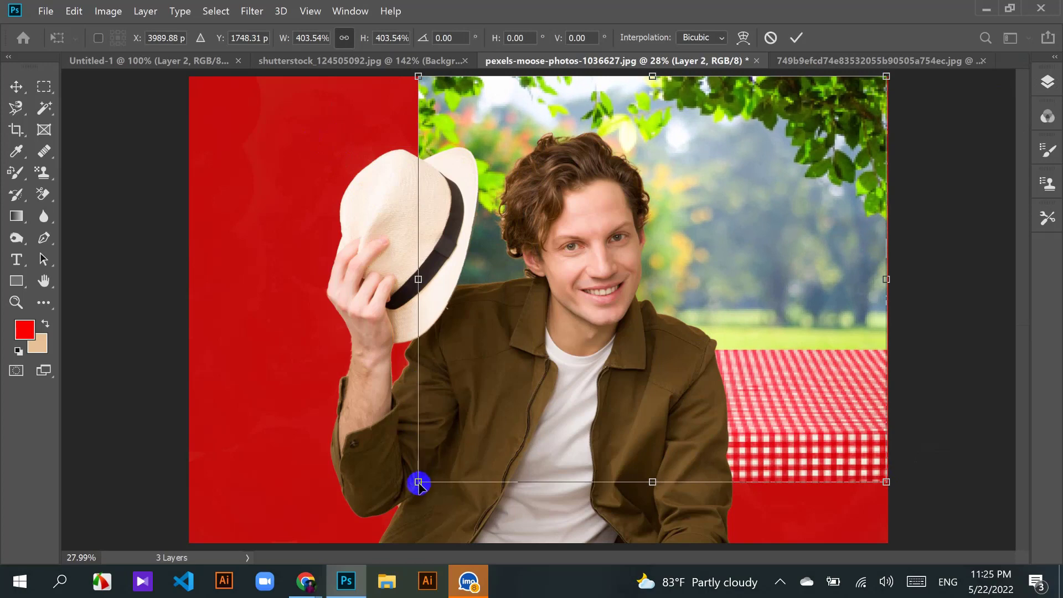
{"action": "left_click_drag", "start_coordinate": [419, 481], "coordinate": [188, 544]}
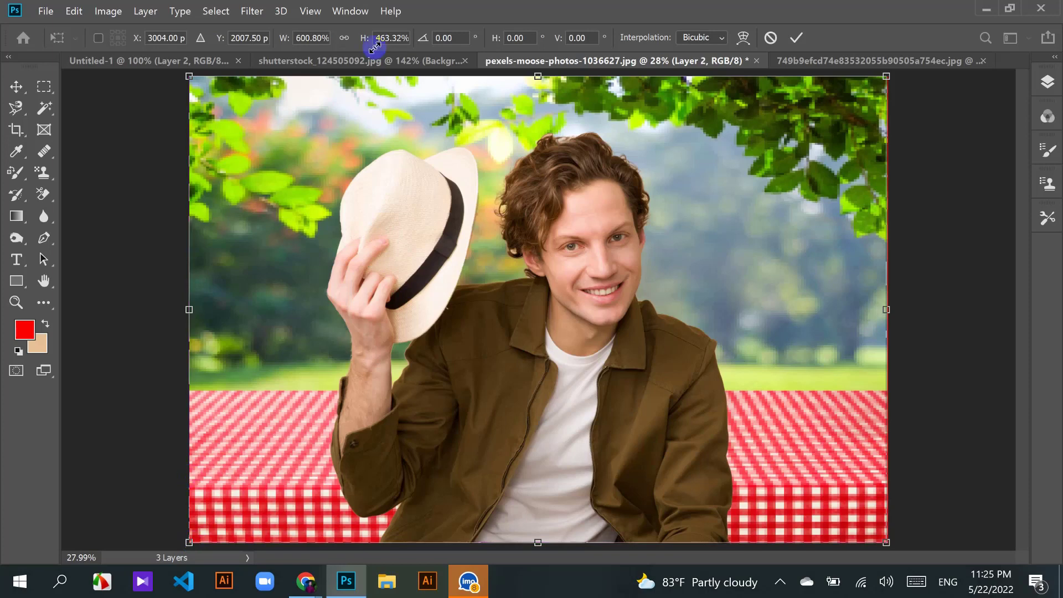
{"action": "left_click", "coordinate": [797, 38]}
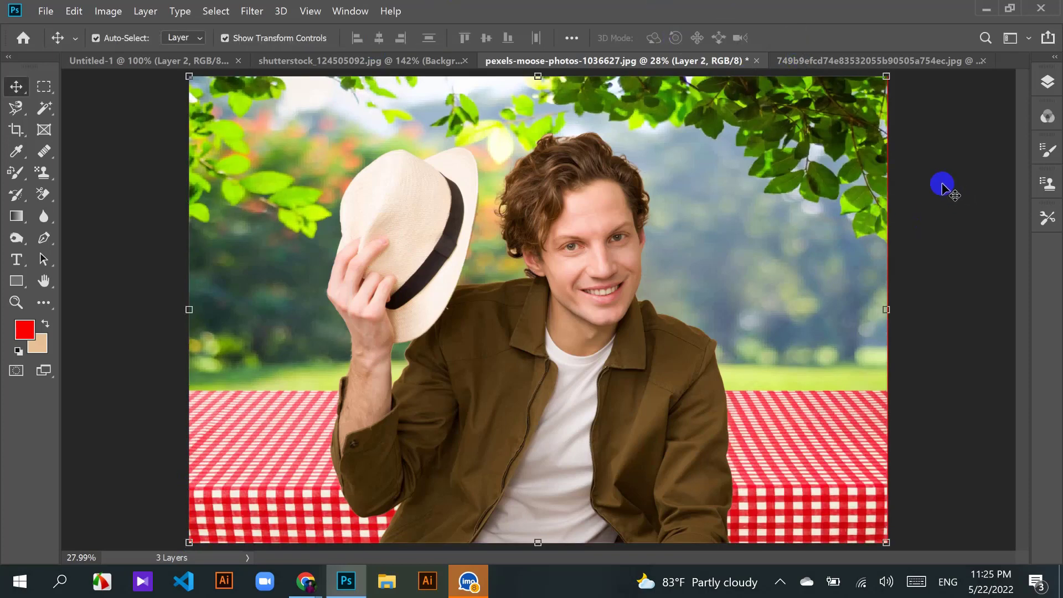
{"action": "left_click", "coordinate": [942, 186]}
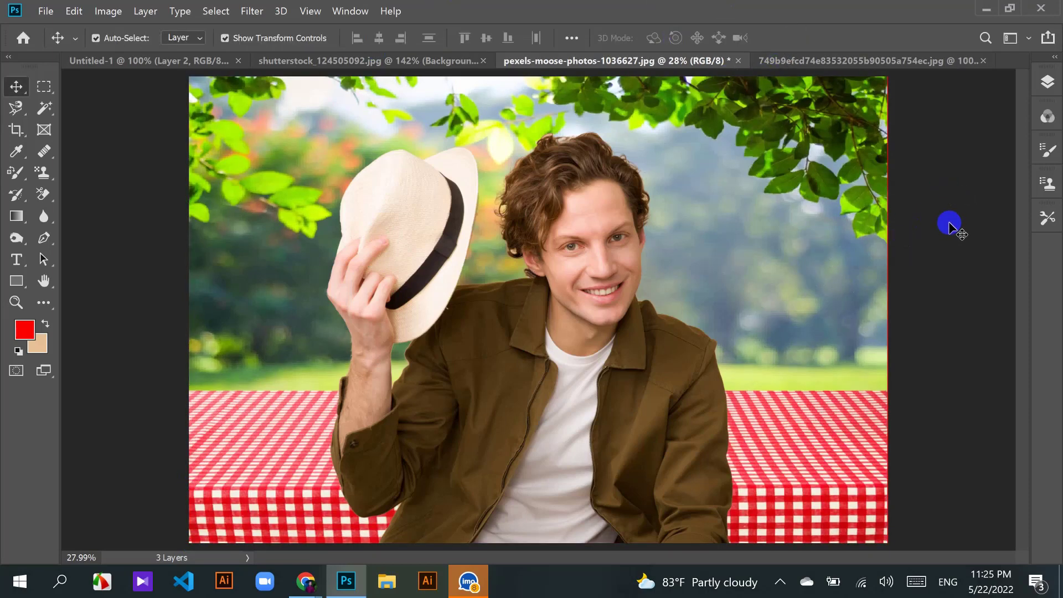
Step: Compare the man's cutout edges over the garden photo and the red fill by toggling Layer 2's visibility, leaving it visible
{"action": "left_click", "coordinate": [596, 166]}
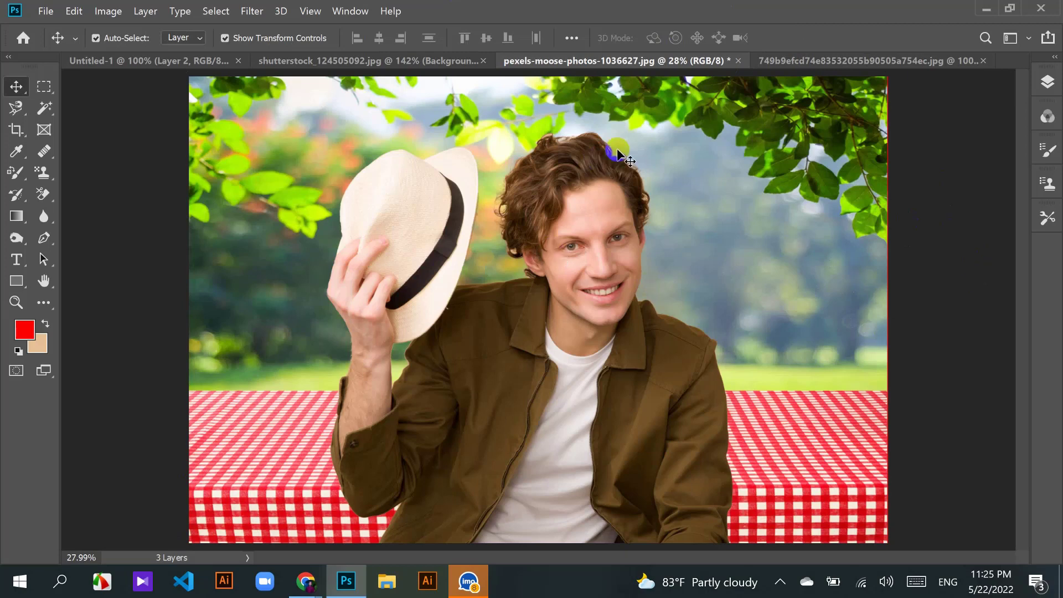
{"action": "mouse_move", "coordinate": [823, 138]}
{"action": "left_mouse_down"}
{"action": "mouse_move", "coordinate": [867, 114]}
{"action": "mouse_move", "coordinate": [945, 118]}
{"action": "mouse_move", "coordinate": [941, 135]}
{"action": "left_mouse_up"}
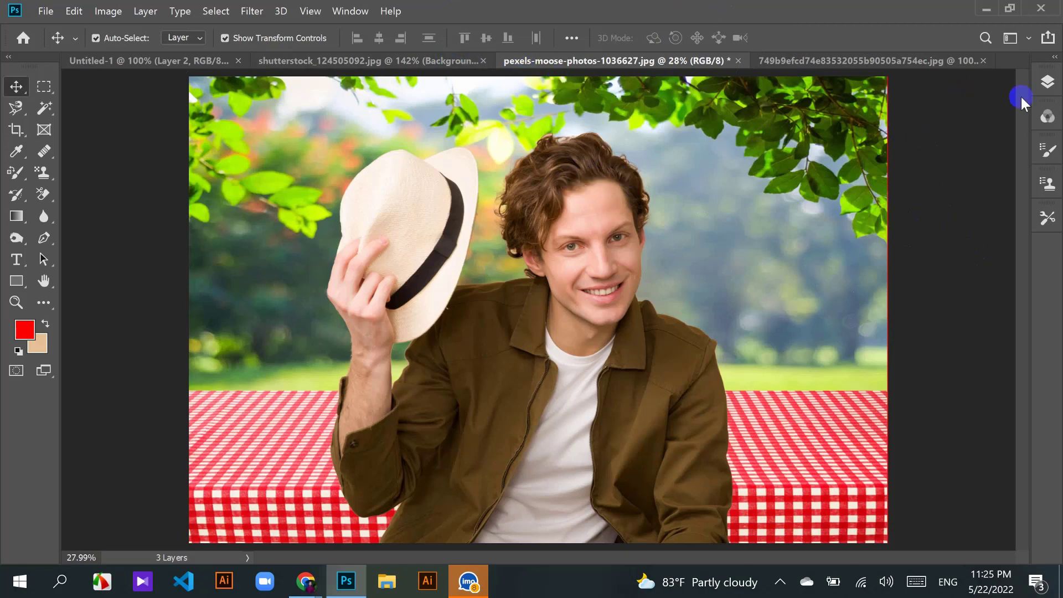
{"action": "left_click", "coordinate": [1046, 82]}
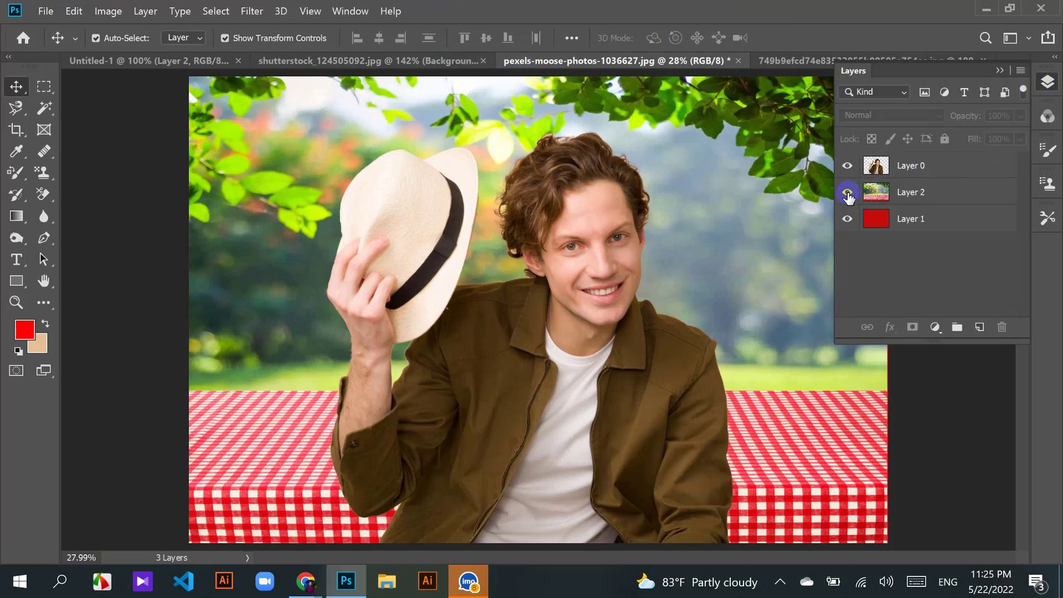
{"action": "left_click", "coordinate": [848, 192]}
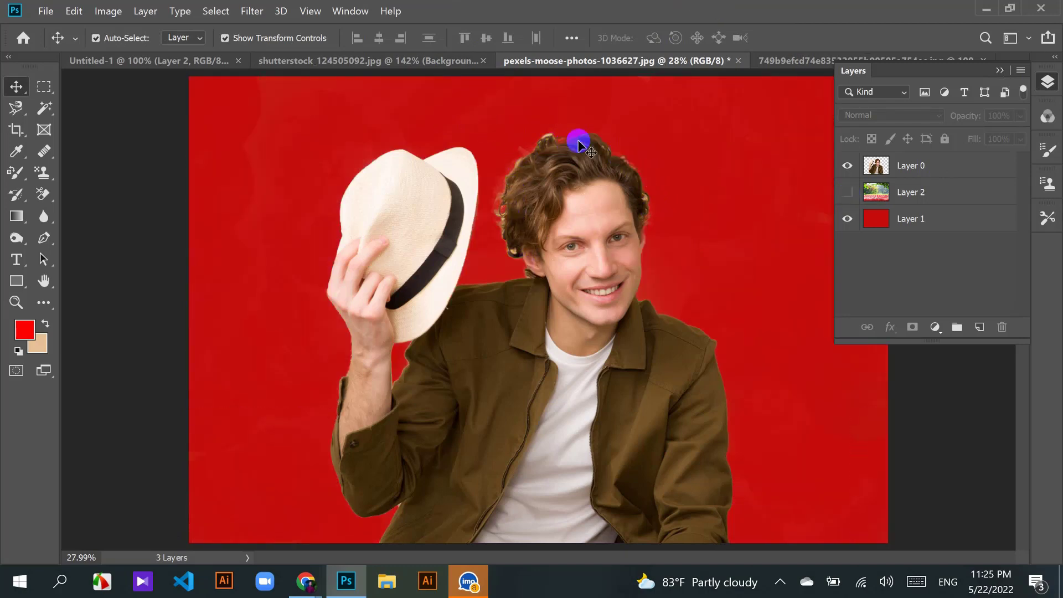
{"action": "left_click", "coordinate": [847, 193]}
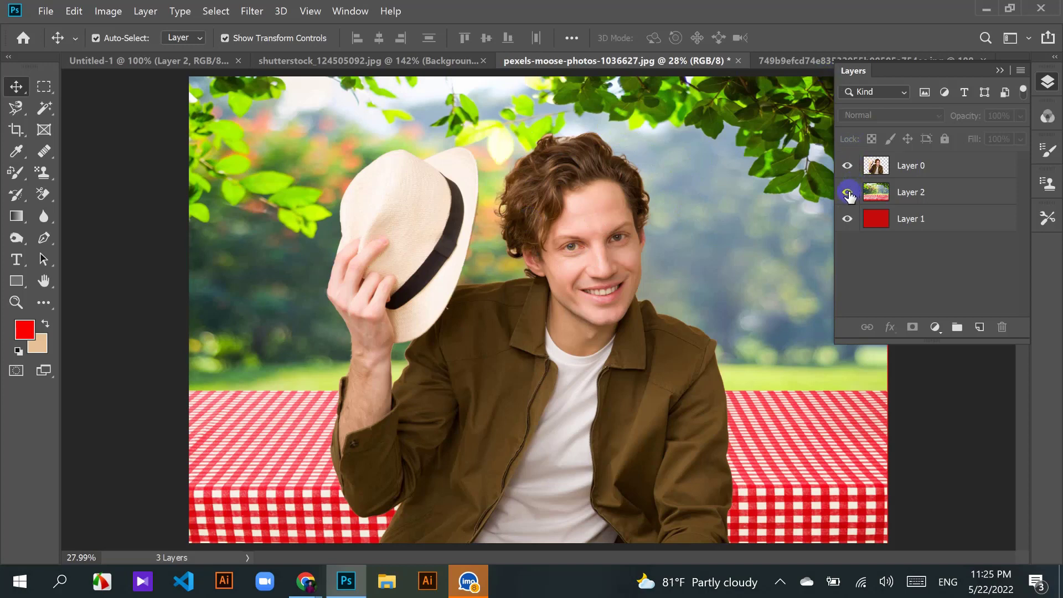
{"action": "left_click", "coordinate": [847, 193]}
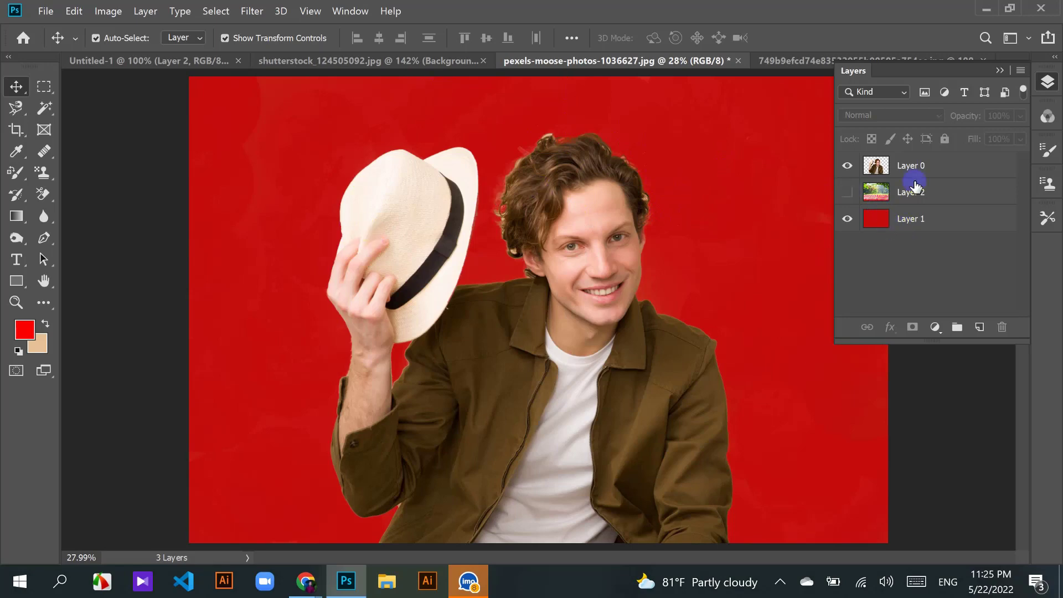
{"action": "left_click", "coordinate": [846, 192]}
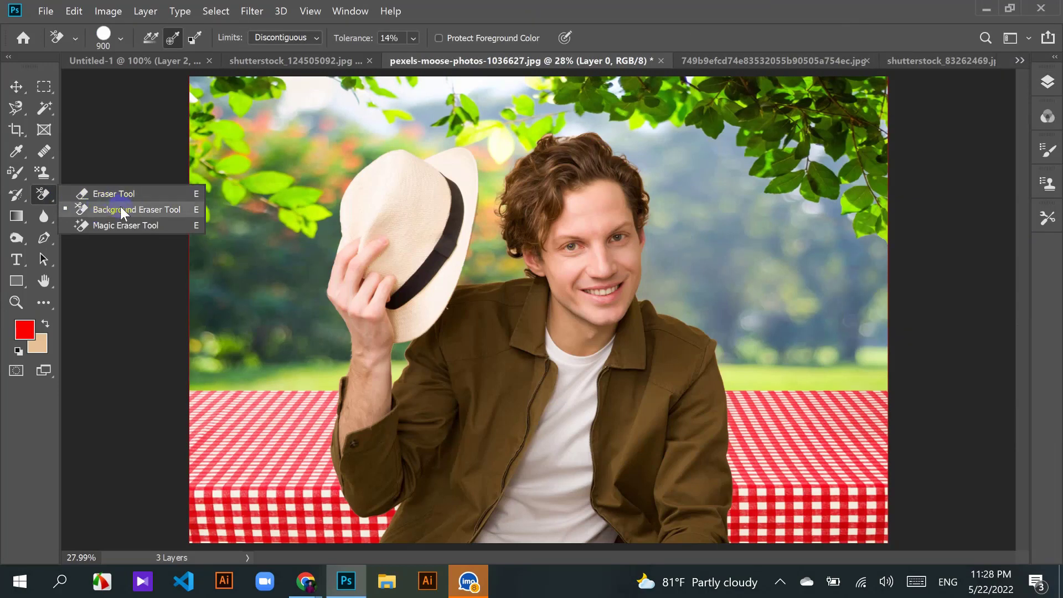
Step: Choose the Background Eraser tool and look through the other open image documents
{"action": "left_click", "coordinate": [121, 210]}
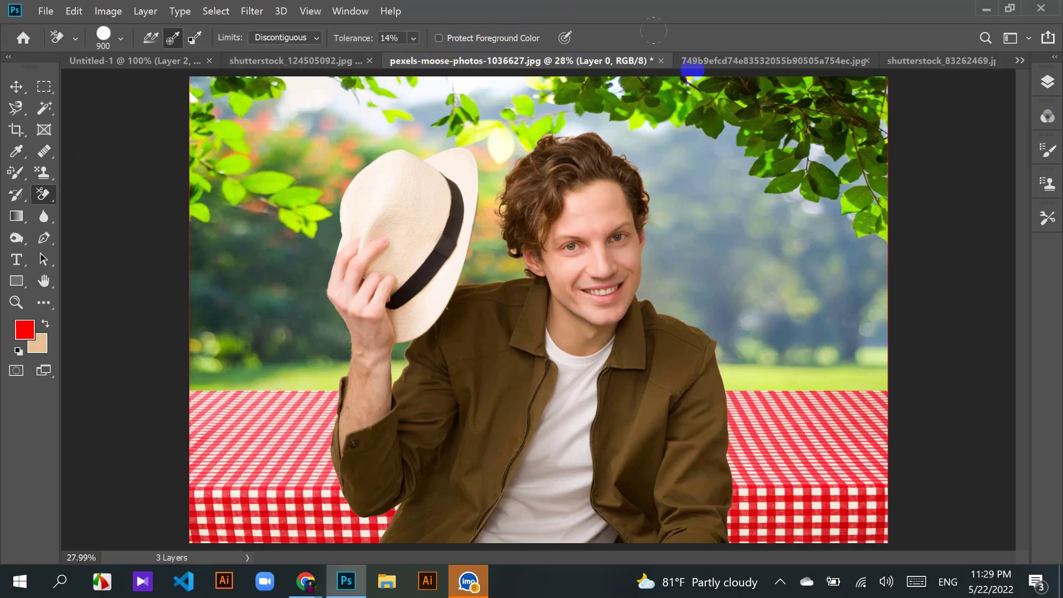
{"action": "left_click", "coordinate": [783, 60]}
{"action": "left_click", "coordinate": [896, 60]}
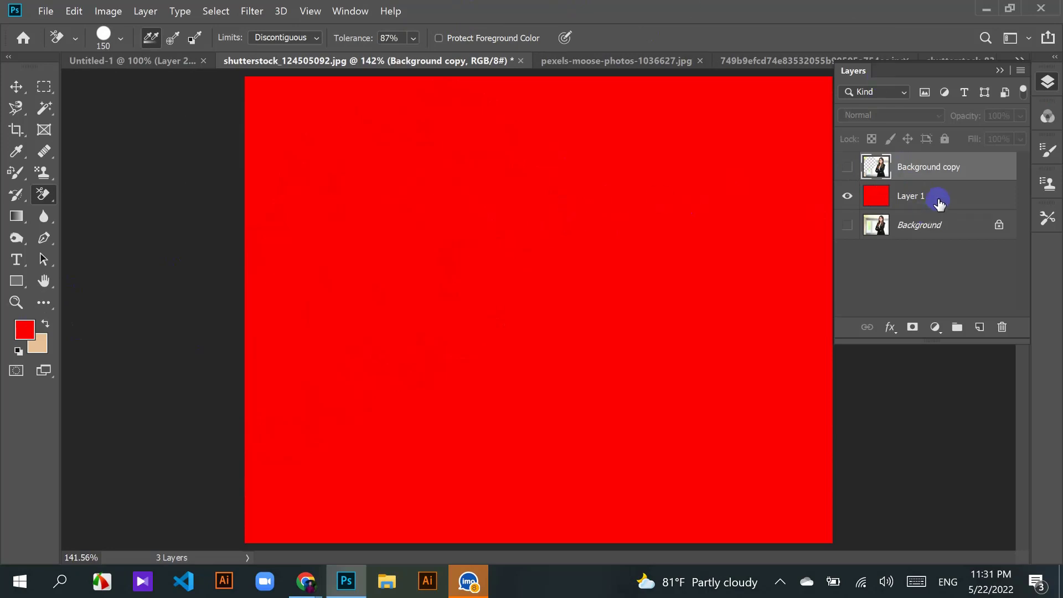
Step: Fill Layer 1 of shutterstock_124505092.jpg with the tan background colour in place of the red
{"action": "left_click", "coordinate": [44, 87]}
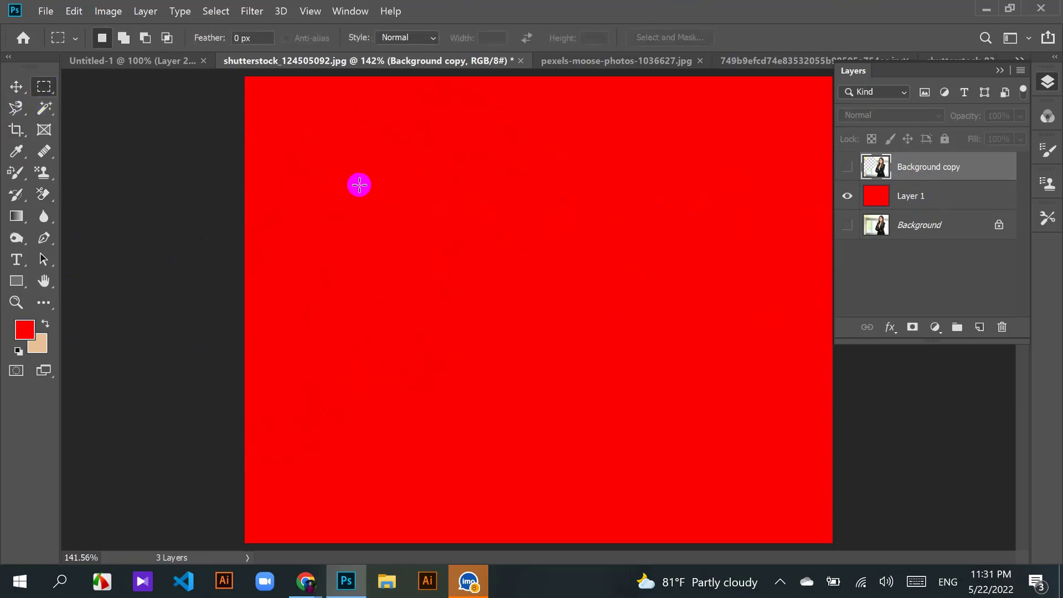
{"action": "left_click_drag", "start_coordinate": [209, 104], "coordinate": [236, 121]}
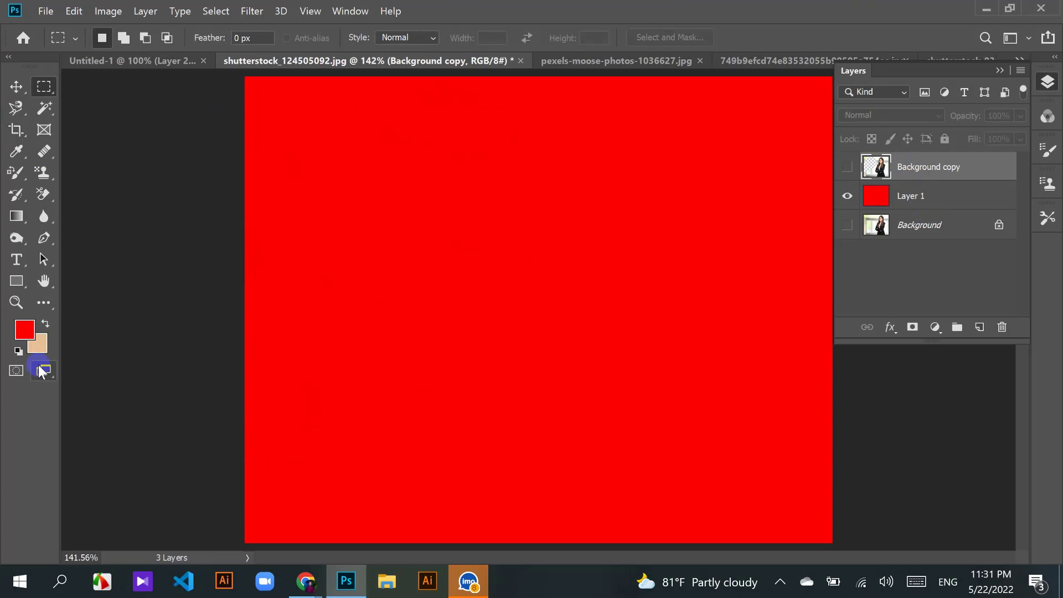
{"action": "left_click", "coordinate": [884, 197]}
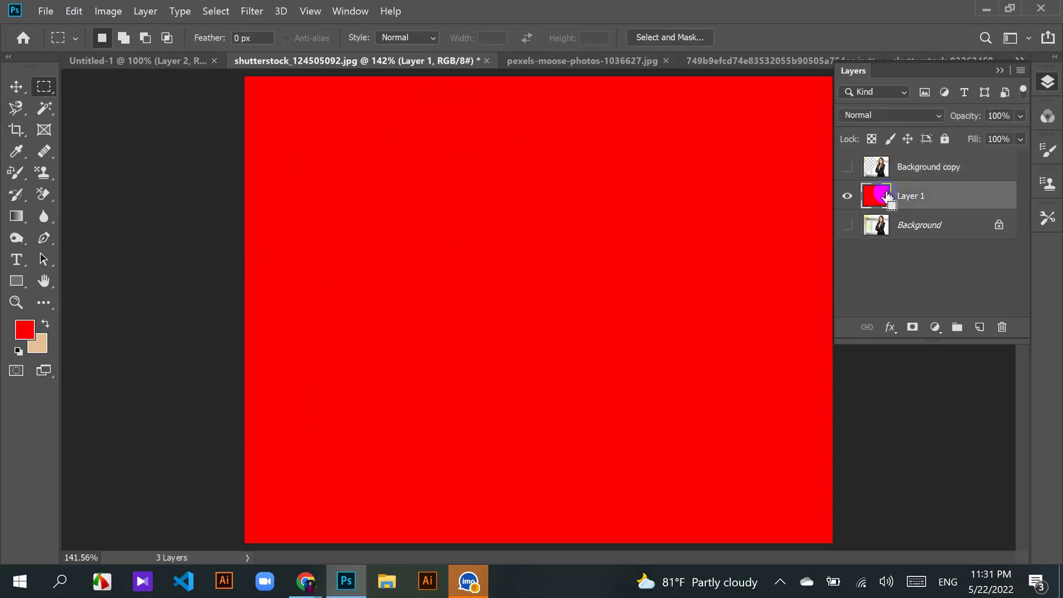
{"action": "key", "text": "ctrl+BackSpace"}
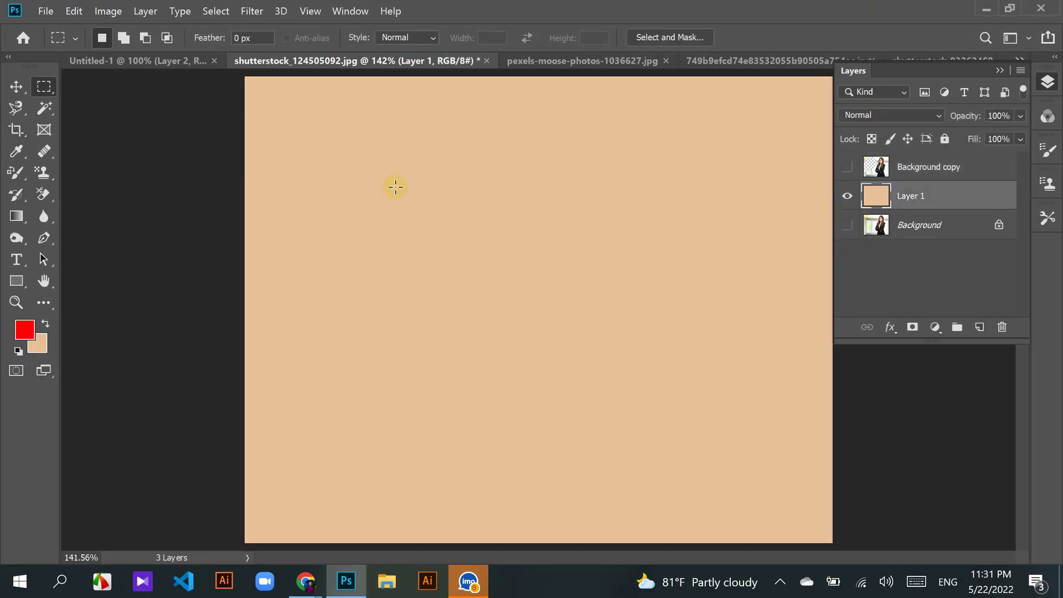
Step: Add a red-filled rectangle in the upper-left area of the tan Layer 1, then clear the selection
{"action": "left_click_drag", "start_coordinate": [334, 159], "coordinate": [435, 239]}
{"action": "key", "text": "alt+BackSpace"}
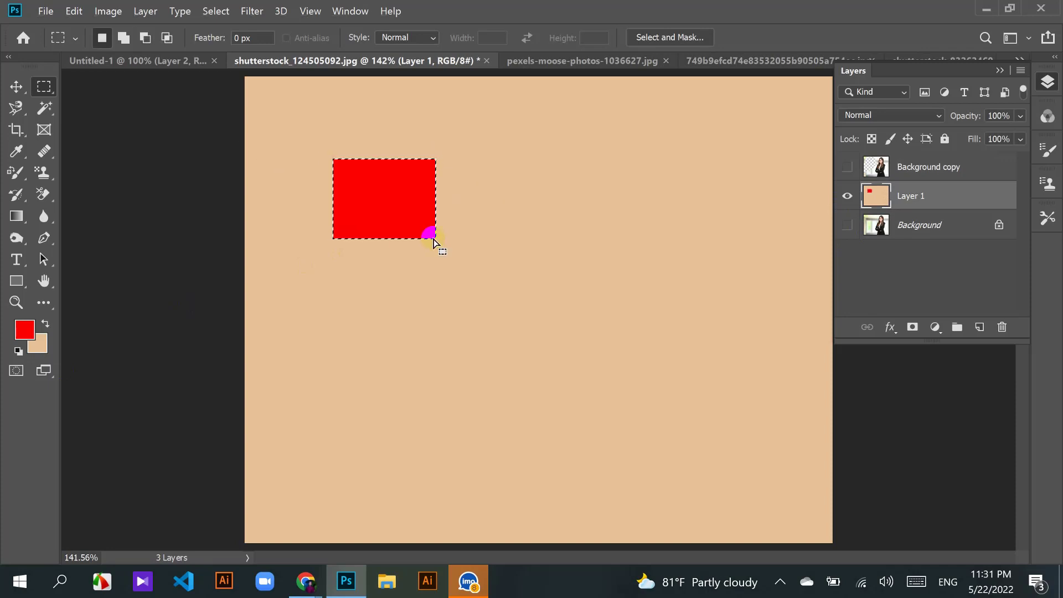
{"action": "left_click", "coordinate": [16, 87]}
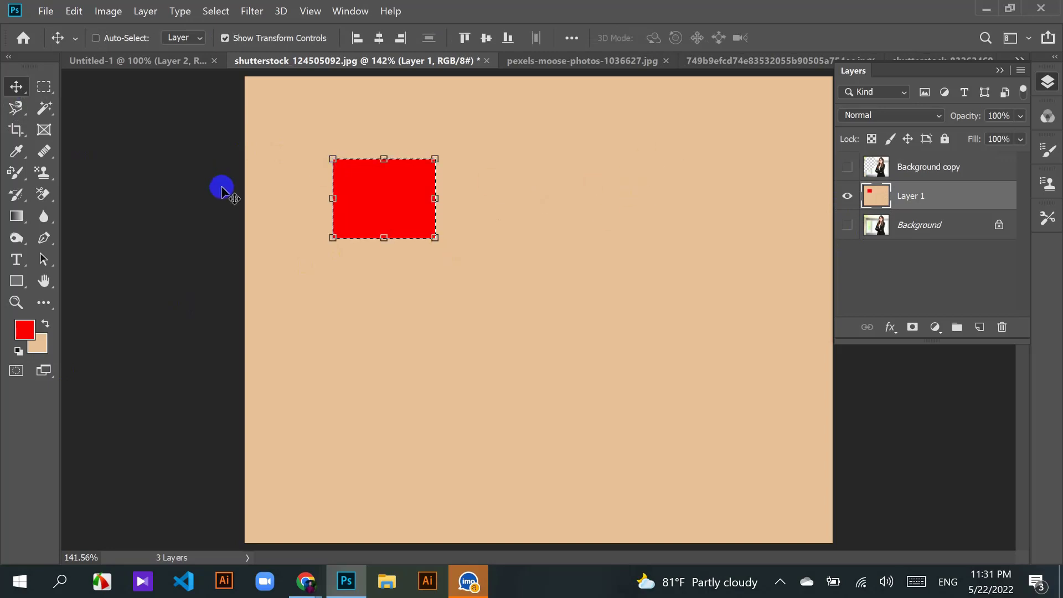
{"action": "key", "text": "ctrl+d"}
{"action": "left_click", "coordinate": [885, 204]}
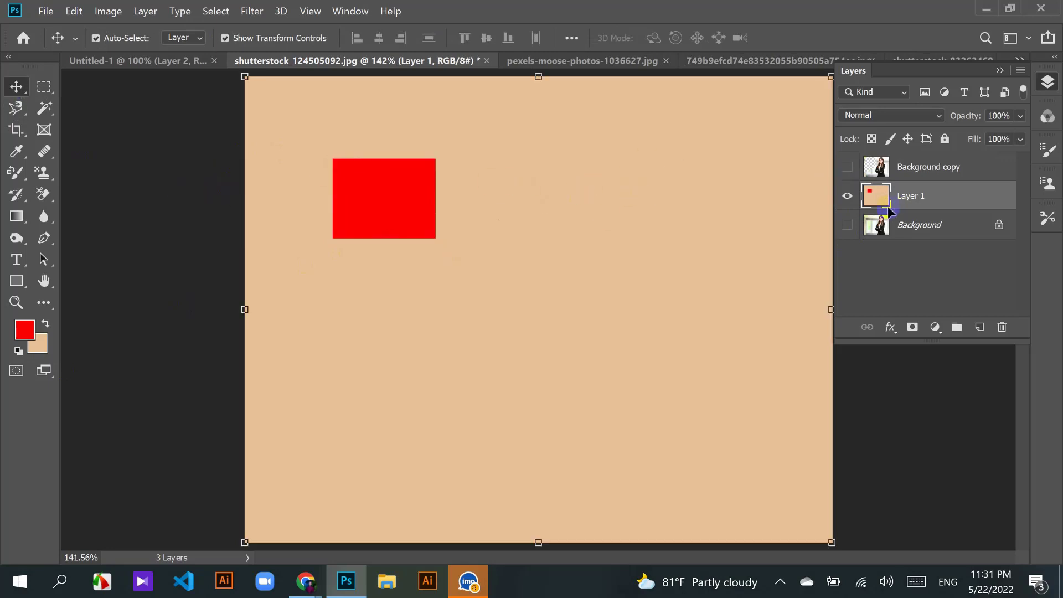
Step: Try the Background Eraser at 87% tolerance across the tan fill and the red rectangle without foreground protection, then undo it
{"action": "left_click", "coordinate": [49, 192]}
{"action": "mouse_move", "coordinate": [551, 167]}
{"action": "left_mouse_down"}
{"action": "mouse_move", "coordinate": [422, 209]}
{"action": "mouse_move", "coordinate": [420, 289]}
{"action": "mouse_move", "coordinate": [393, 263]}
{"action": "mouse_move", "coordinate": [463, 252]}
{"action": "left_mouse_up"}
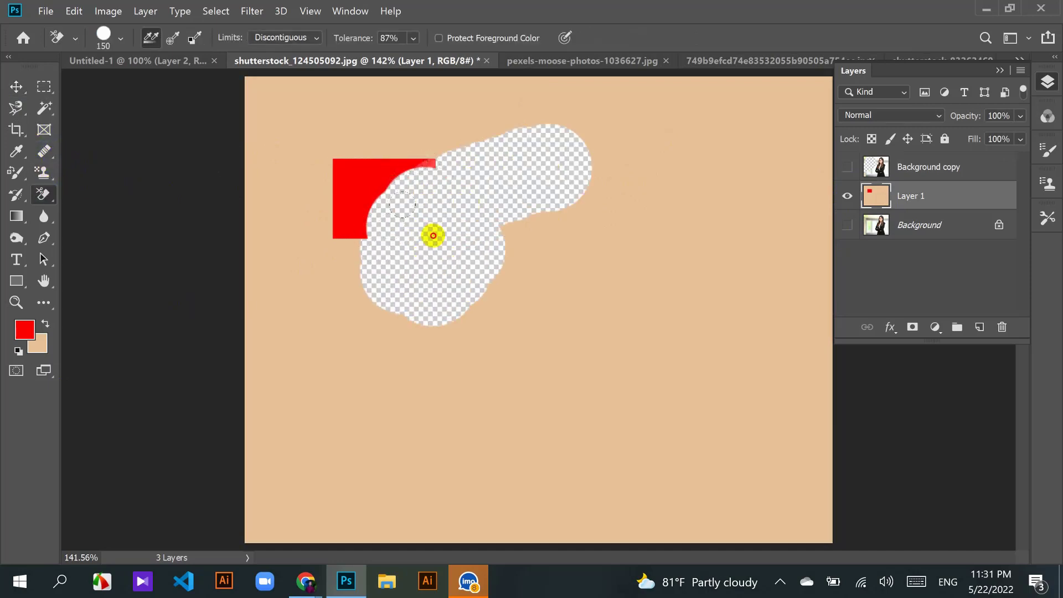
{"action": "left_click", "coordinate": [431, 222]}
{"action": "key", "text": "ctrl+z"}
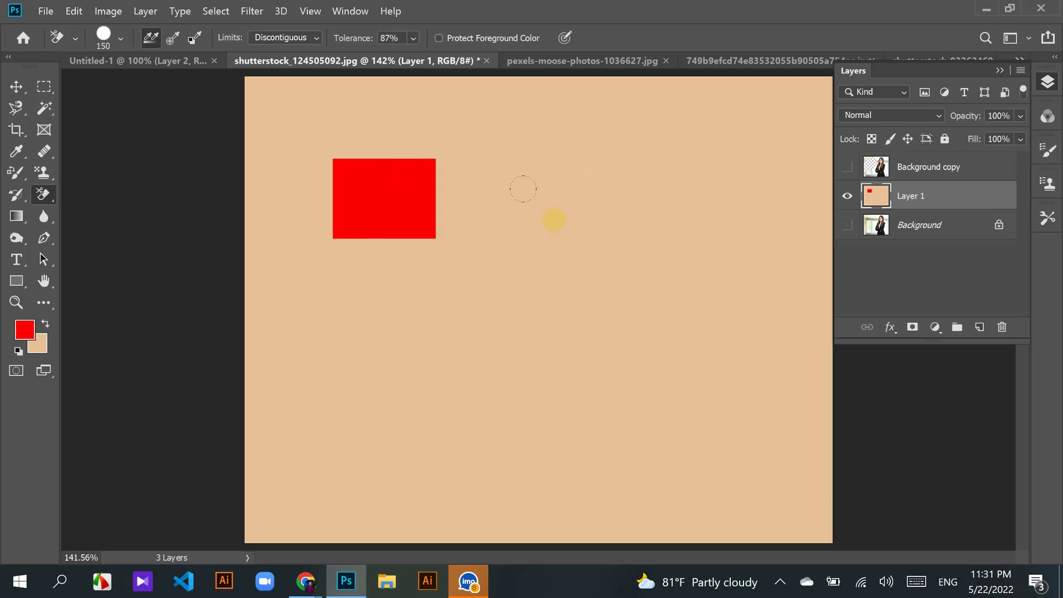
Step: Enable Protect Foreground Color, test the eraser over the tan around the red rectangle, and undo the strokes
{"action": "left_click", "coordinate": [437, 38]}
{"action": "mouse_move", "coordinate": [465, 159]}
{"action": "left_mouse_down"}
{"action": "mouse_move", "coordinate": [449, 278]}
{"action": "mouse_move", "coordinate": [397, 246]}
{"action": "mouse_move", "coordinate": [382, 140]}
{"action": "mouse_move", "coordinate": [343, 254]}
{"action": "mouse_move", "coordinate": [418, 147]}
{"action": "mouse_move", "coordinate": [442, 146]}
{"action": "mouse_move", "coordinate": [406, 168]}
{"action": "left_mouse_up"}
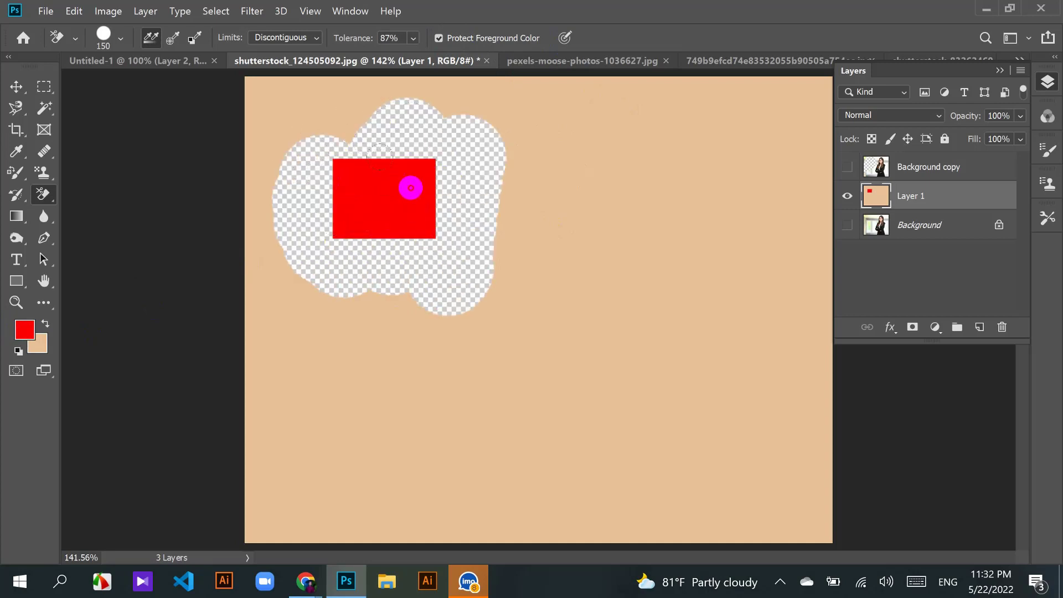
{"action": "mouse_move", "coordinate": [421, 221]}
{"action": "left_mouse_down"}
{"action": "mouse_move", "coordinate": [429, 237]}
{"action": "mouse_move", "coordinate": [396, 197]}
{"action": "left_mouse_up"}
{"action": "key", "text": "ctrl+z"}
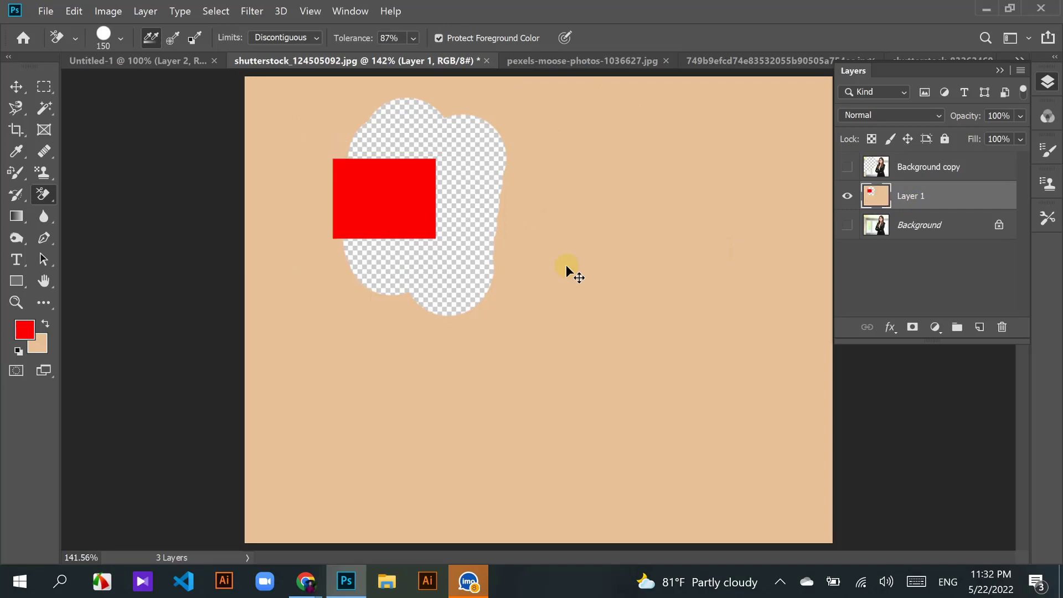
{"action": "key", "text": "ctrl+z"}
{"action": "key", "text": "ctrl+z"}
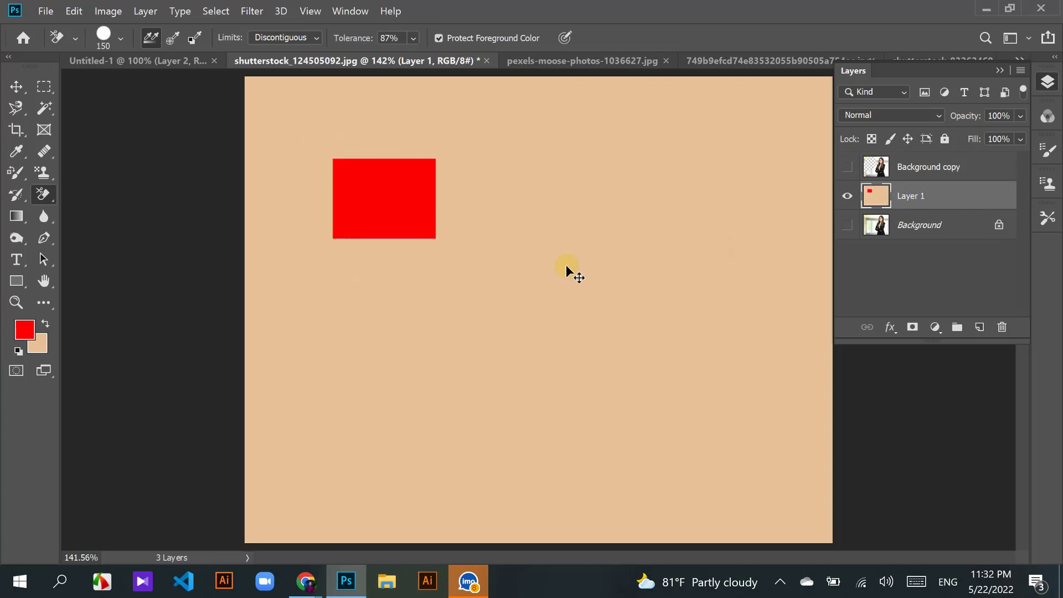
Step: In 749b9efcd74e83532055b90505a754ec.jpg, sample the dark hair as the foreground colour, with red as background colour, and select the Background copy layer
{"action": "left_click", "coordinate": [754, 57]}
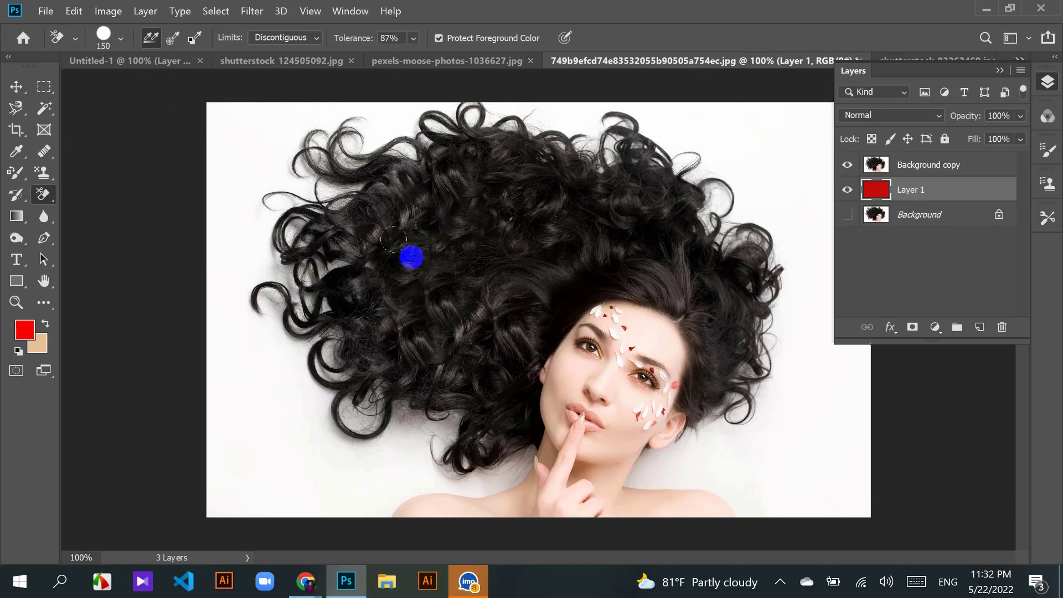
{"action": "left_click", "coordinate": [40, 344]}
{"action": "left_click", "coordinate": [392, 164]}
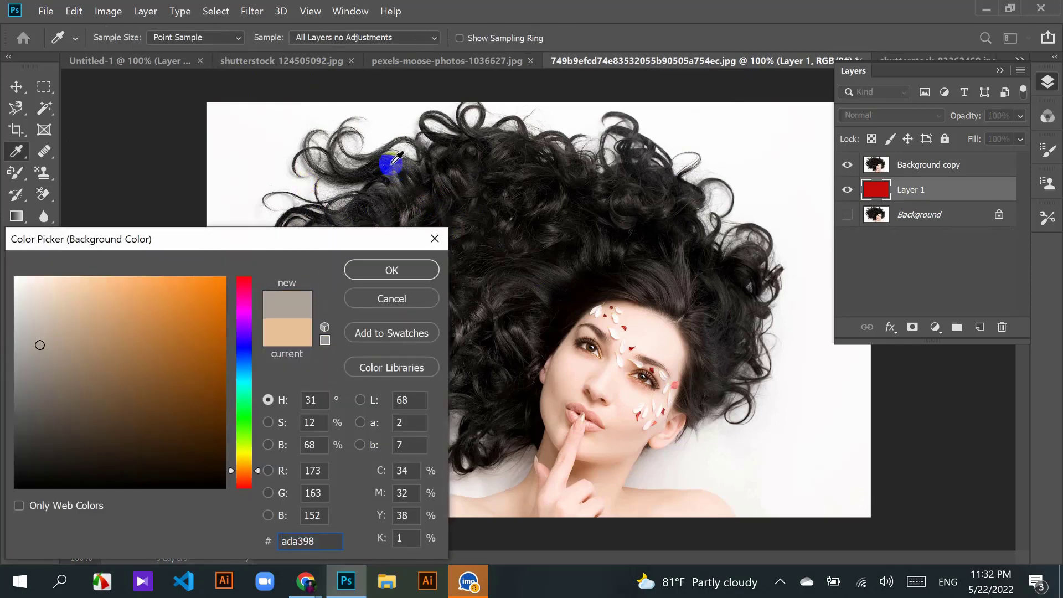
{"action": "left_click", "coordinate": [455, 162]}
{"action": "left_click", "coordinate": [403, 269]}
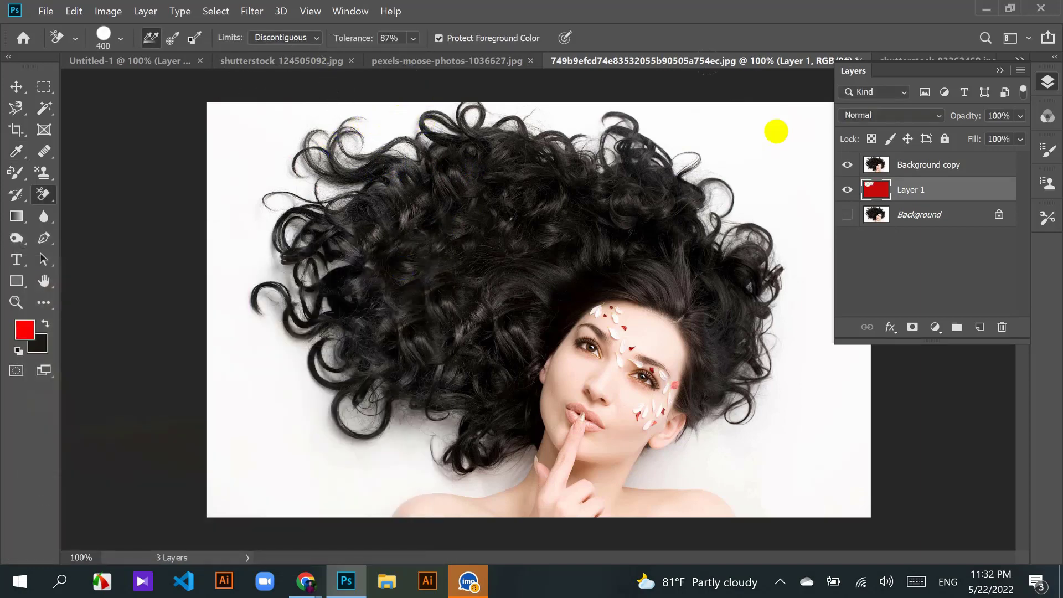
{"action": "mouse_move", "coordinate": [867, 174]}
{"action": "left_mouse_down"}
{"action": "mouse_move", "coordinate": [874, 189]}
{"action": "mouse_move", "coordinate": [876, 166]}
{"action": "left_mouse_up"}
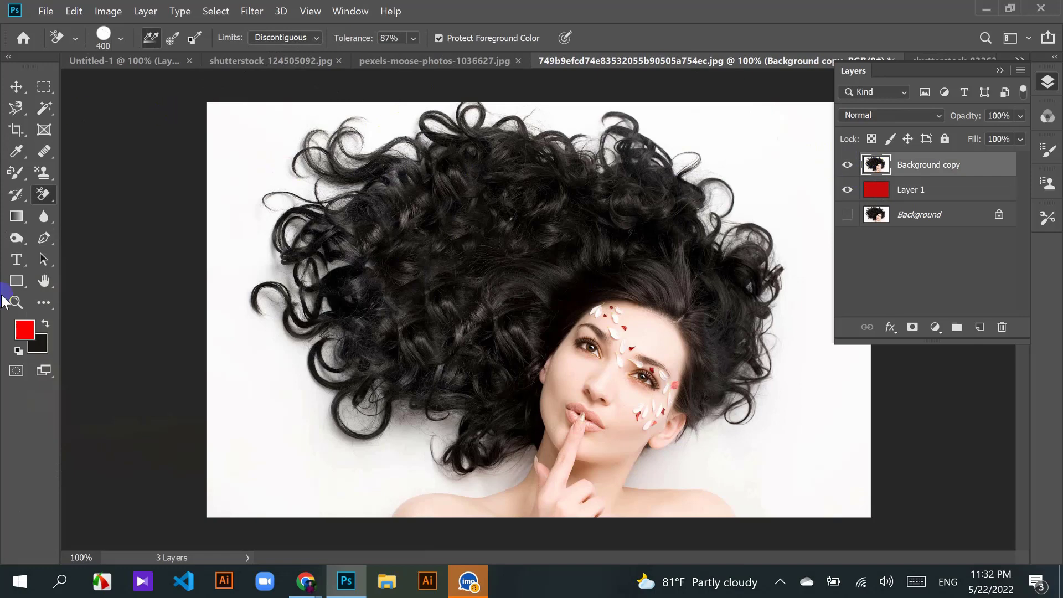
{"action": "left_click", "coordinate": [46, 323]}
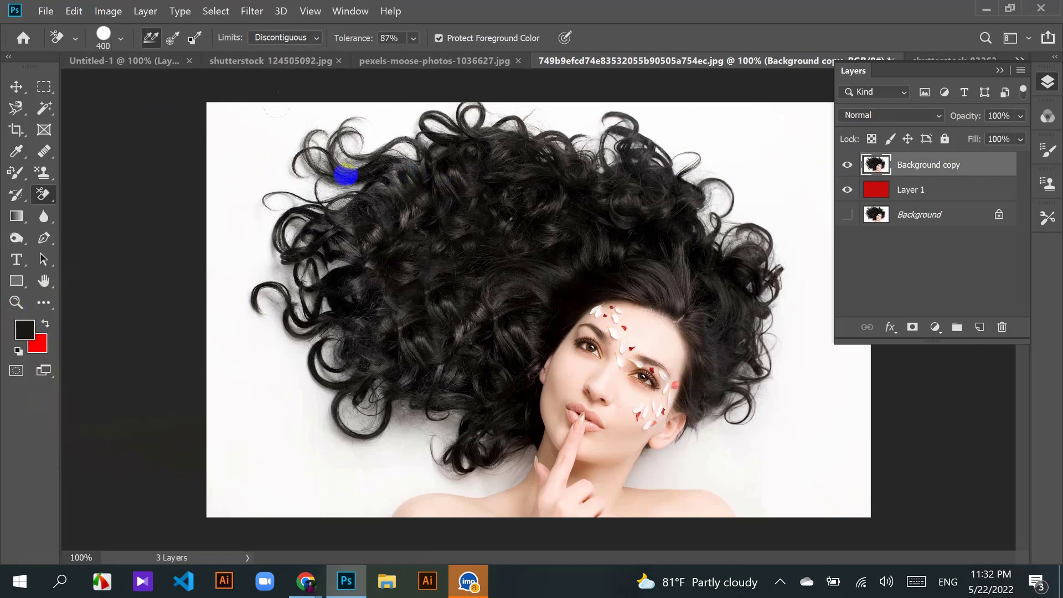
Step: Try erasing the white backdrop around the woman's left-hand curls with the dark hair colour protected, then undo the strokes
{"action": "mouse_move", "coordinate": [383, 123]}
{"action": "left_mouse_down"}
{"action": "mouse_move", "coordinate": [316, 159]}
{"action": "mouse_move", "coordinate": [260, 222]}
{"action": "left_mouse_up"}
{"action": "key", "text": "ctrl+z"}
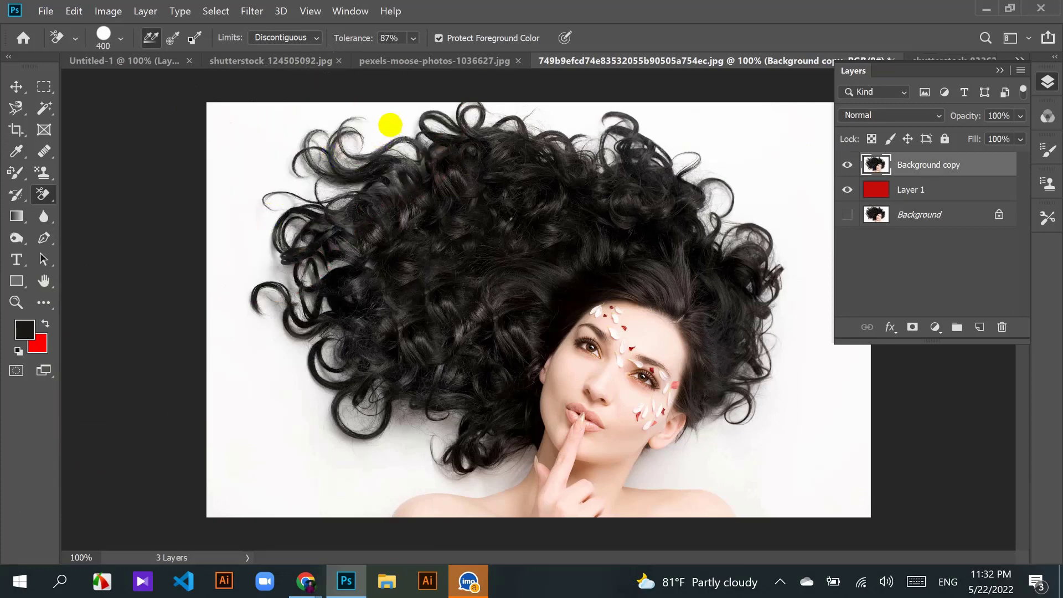
{"action": "mouse_move", "coordinate": [387, 124]}
{"action": "left_mouse_down"}
{"action": "mouse_move", "coordinate": [327, 115]}
{"action": "mouse_move", "coordinate": [309, 130]}
{"action": "mouse_move", "coordinate": [263, 232]}
{"action": "mouse_move", "coordinate": [265, 303]}
{"action": "mouse_move", "coordinate": [299, 397]}
{"action": "left_mouse_up"}
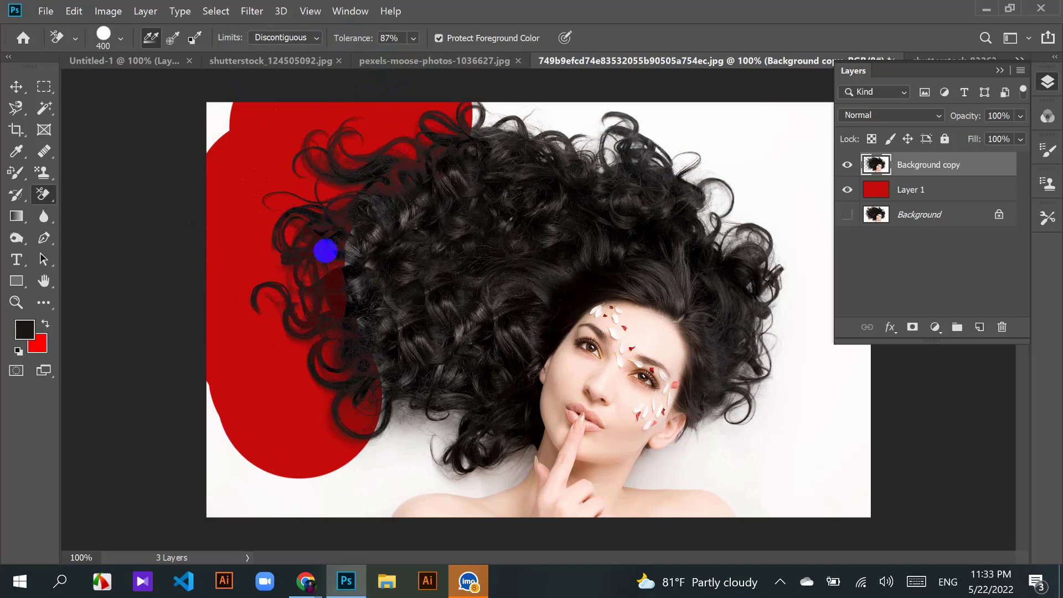
{"action": "key", "text": "ctrl+z"}
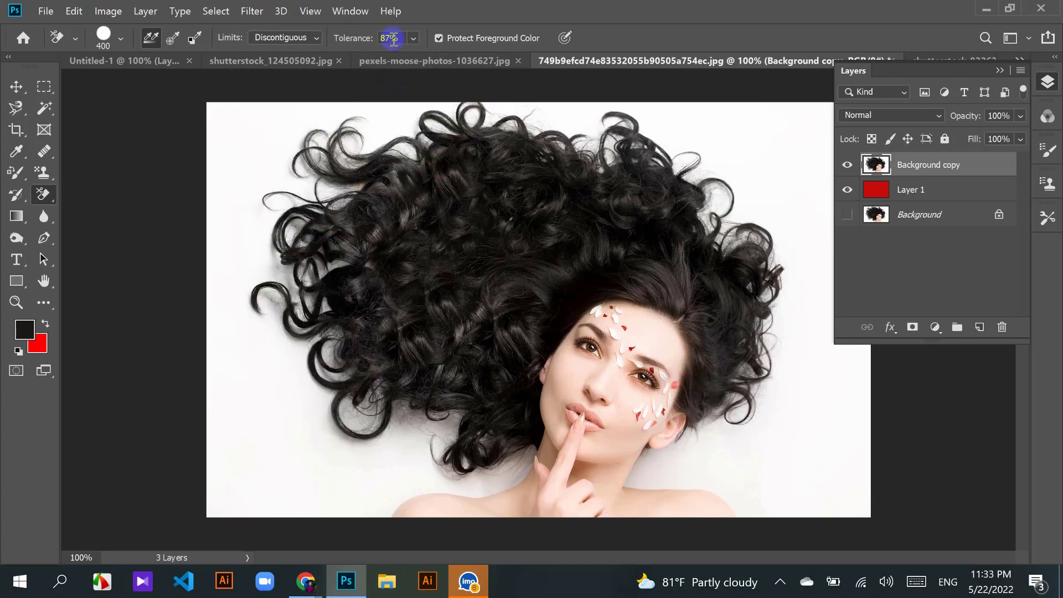
Step: Collapse the layer list to clear the view and switch to the Gradient tool
{"action": "left_click", "coordinate": [997, 70]}
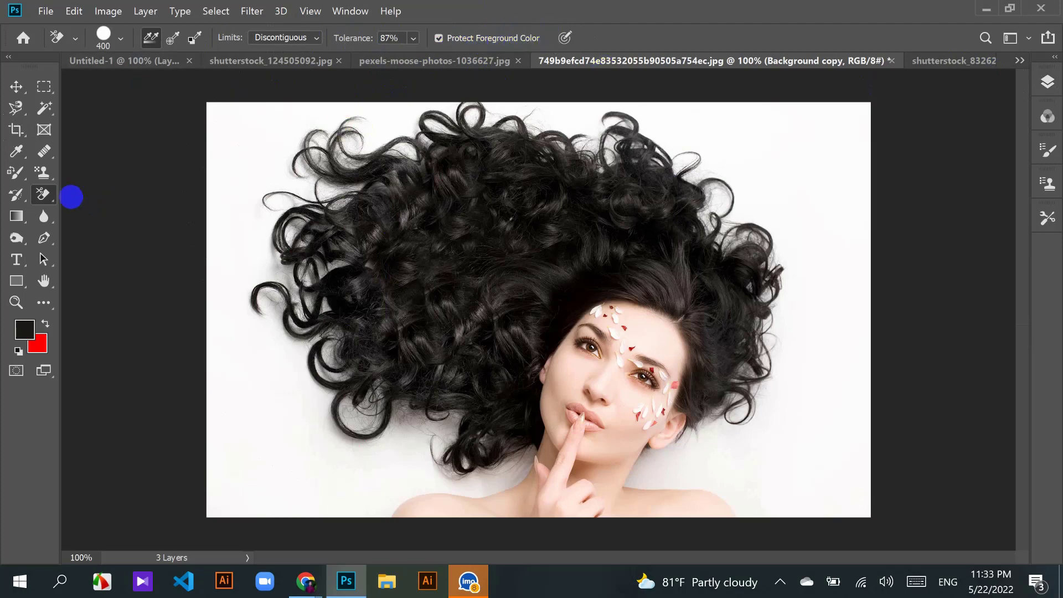
{"action": "key", "text": "shift+e"}
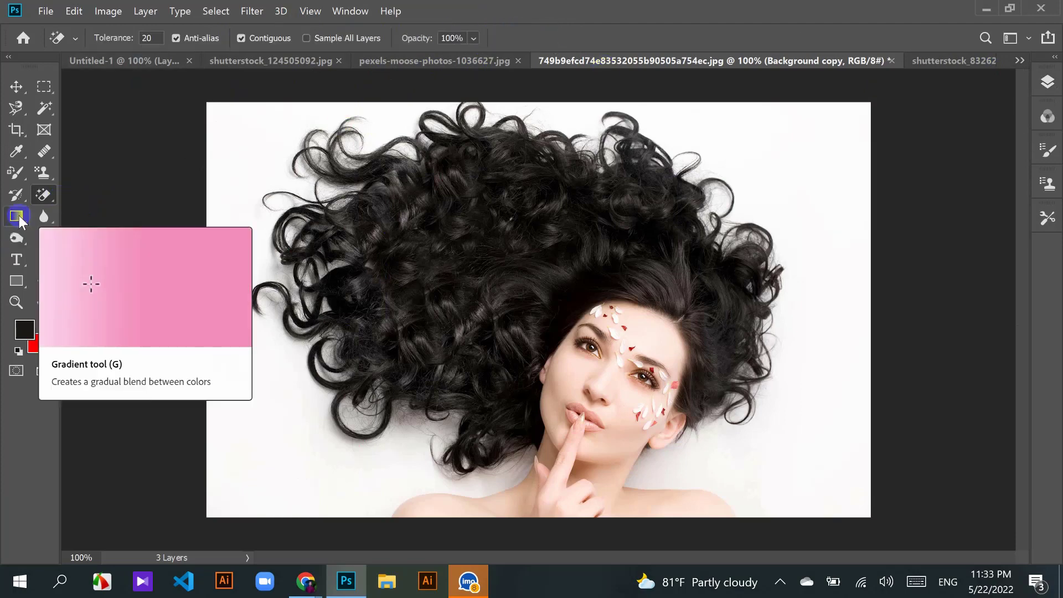
{"action": "left_click", "coordinate": [16, 215]}
{"action": "right_click", "coordinate": [16, 215]}
{"action": "left_click", "coordinate": [17, 216]}
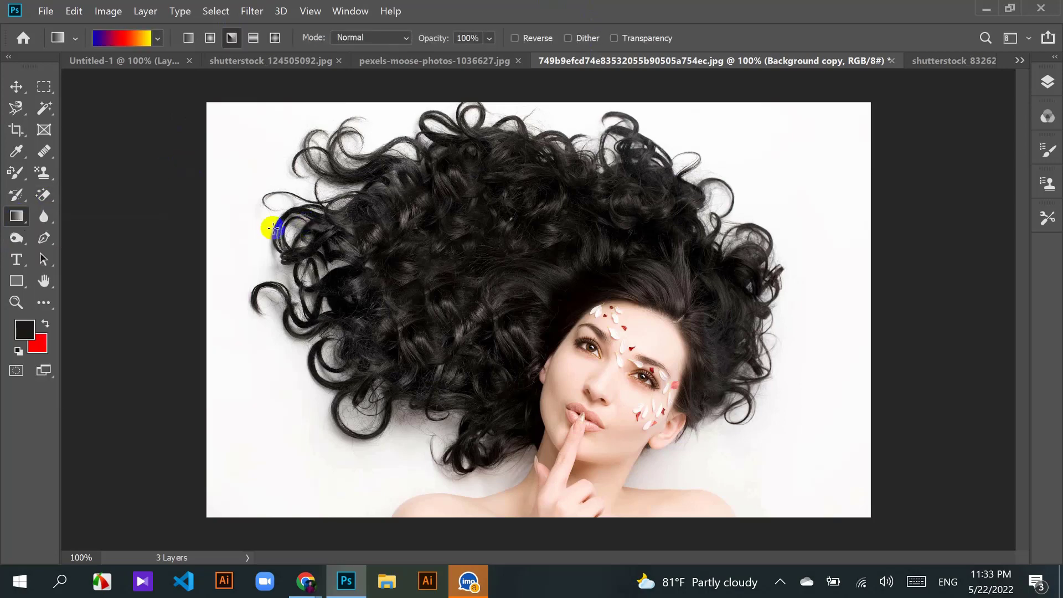
Step: Delete Layer 1 and Layer 2 from the Untitled-1 document, keeping only the white Background
{"action": "left_click", "coordinate": [124, 62]}
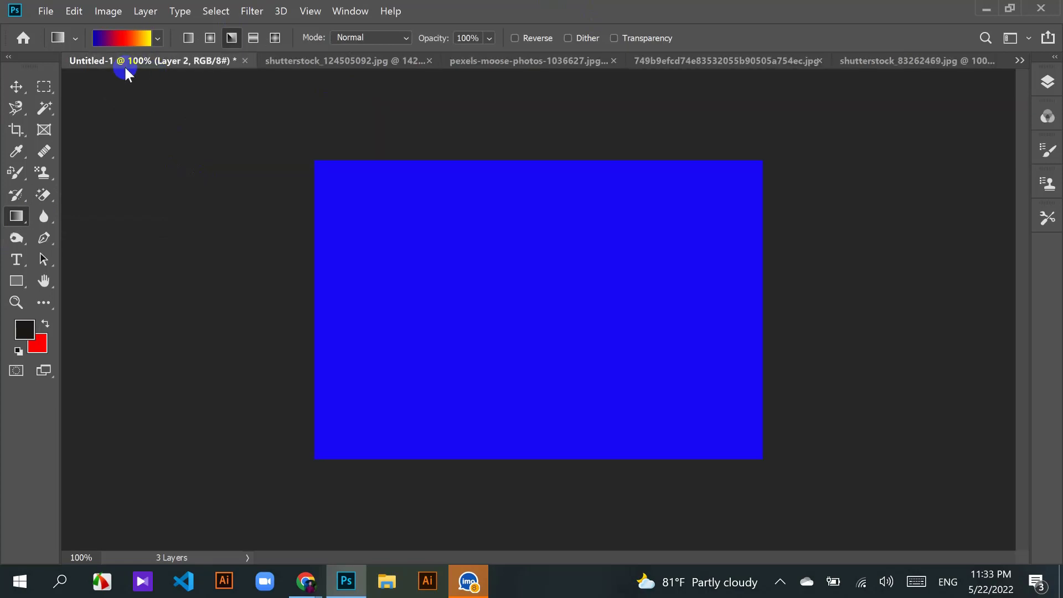
{"action": "left_click", "coordinate": [1047, 83]}
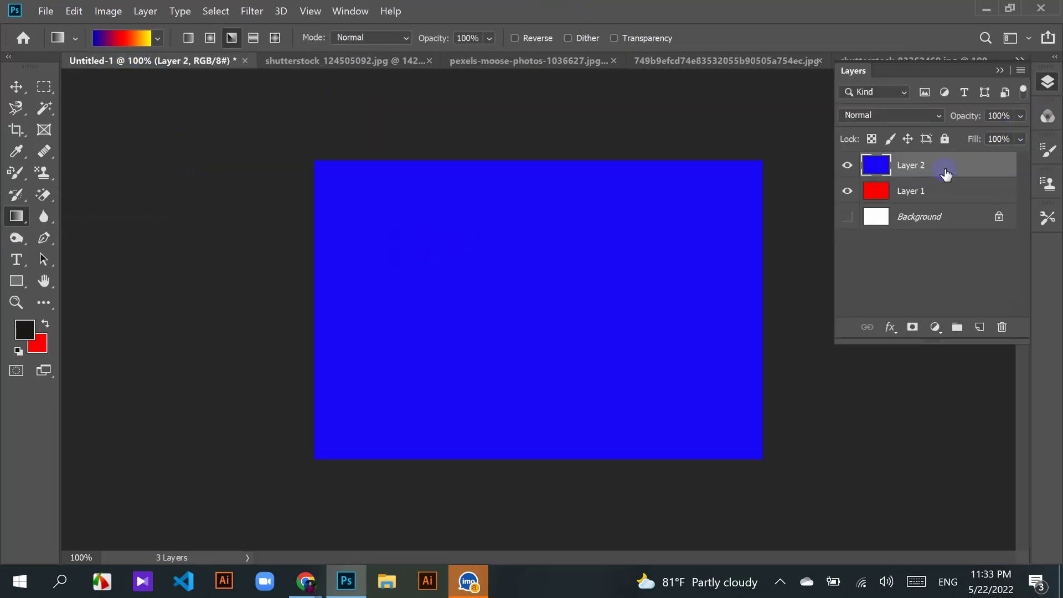
{"action": "left_click", "coordinate": [937, 200], "text": "shift"}
{"action": "left_click_drag", "start_coordinate": [958, 169], "coordinate": [1002, 322]}
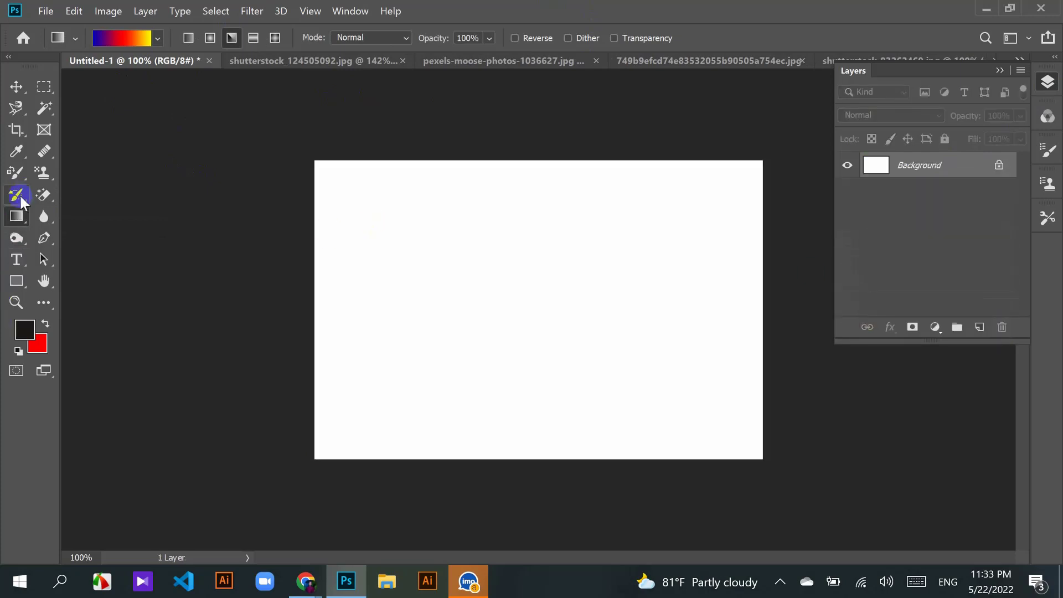
Step: Choose the red-to-green gradient preset, try it as a diagonal angle gradient on the Background, and undo it
{"action": "right_click", "coordinate": [16, 216]}
{"action": "left_click", "coordinate": [83, 214]}
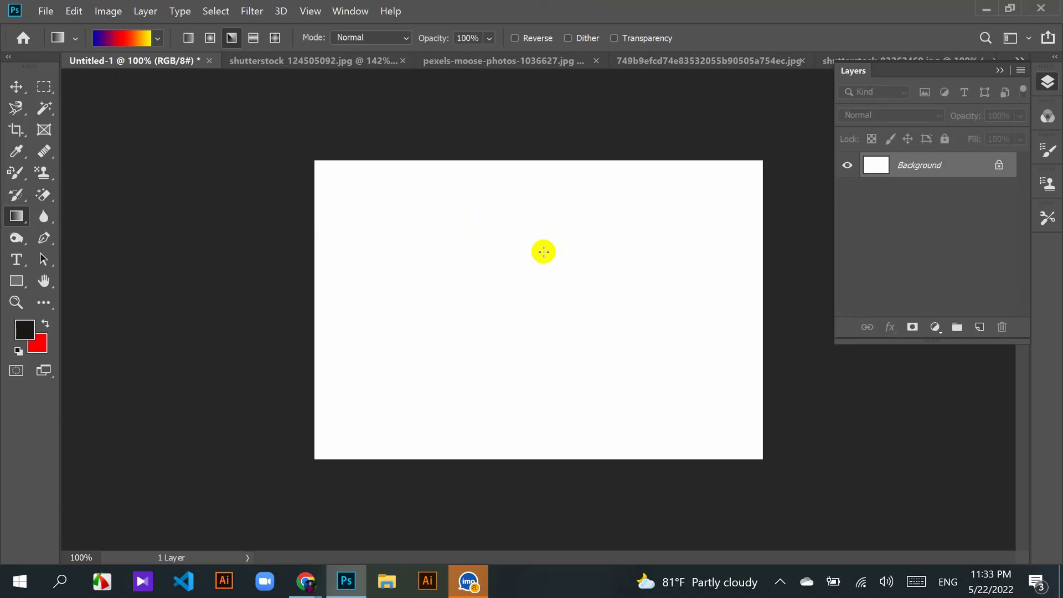
{"action": "left_click", "coordinate": [158, 38]}
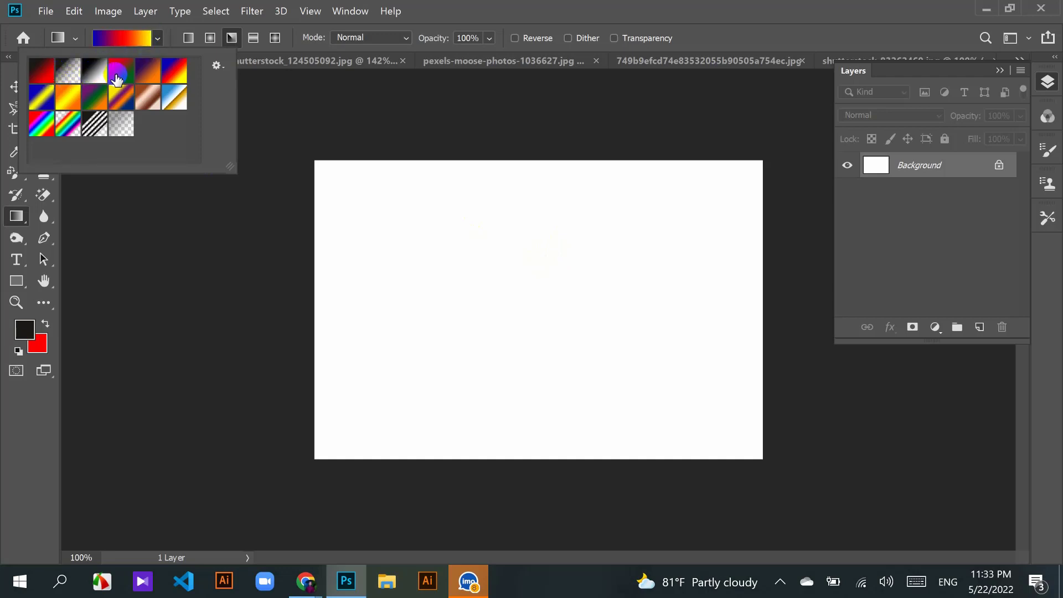
{"action": "left_click", "coordinate": [117, 79]}
{"action": "left_click", "coordinate": [158, 39]}
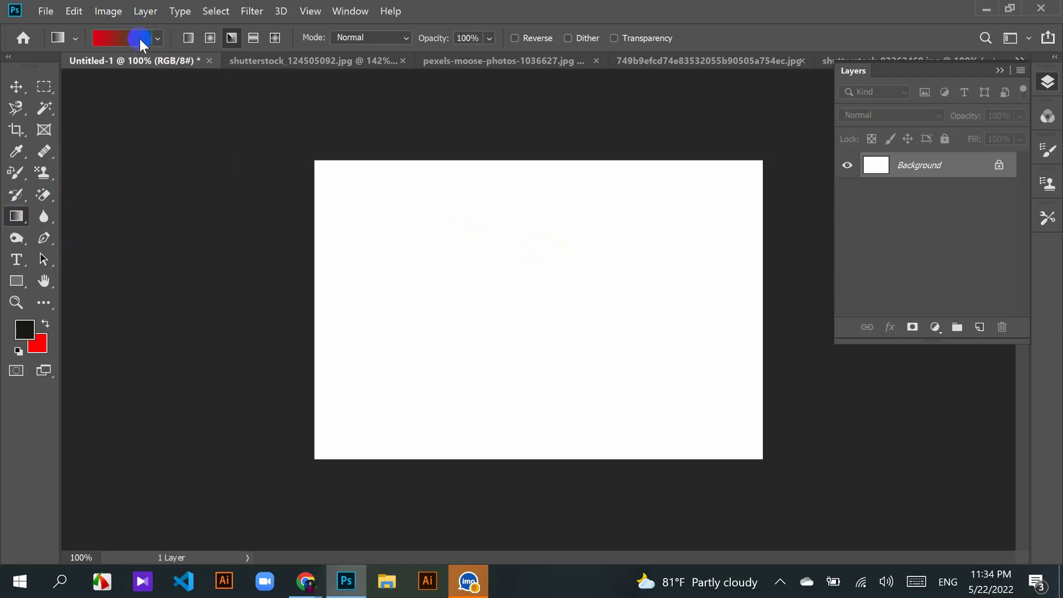
{"action": "left_click", "coordinate": [156, 37]}
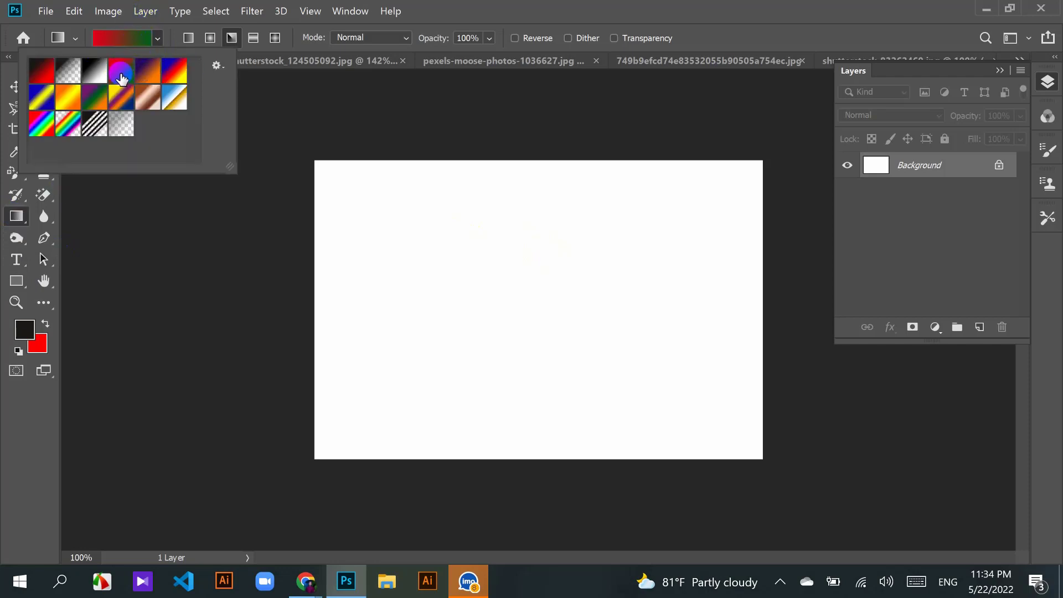
{"action": "left_click", "coordinate": [155, 38]}
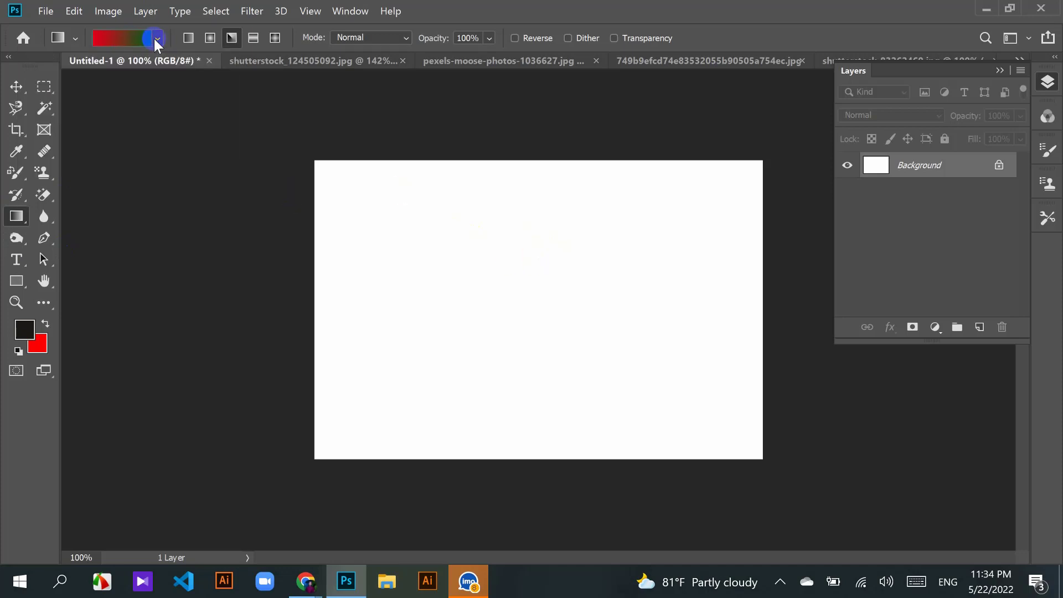
{"action": "left_click_drag", "start_coordinate": [370, 196], "coordinate": [556, 344]}
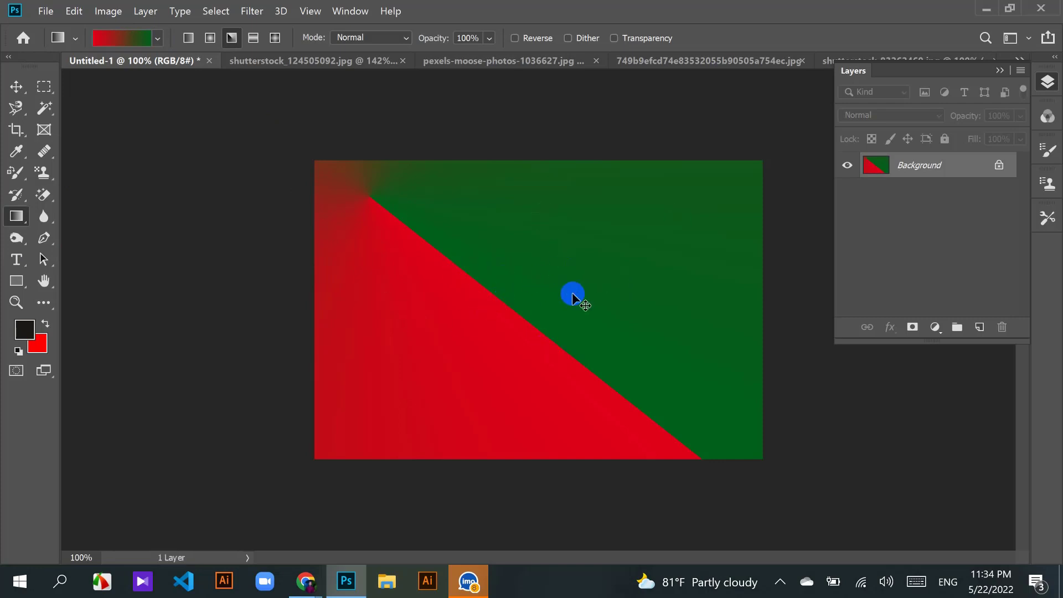
{"action": "key", "text": "ctrl+z"}
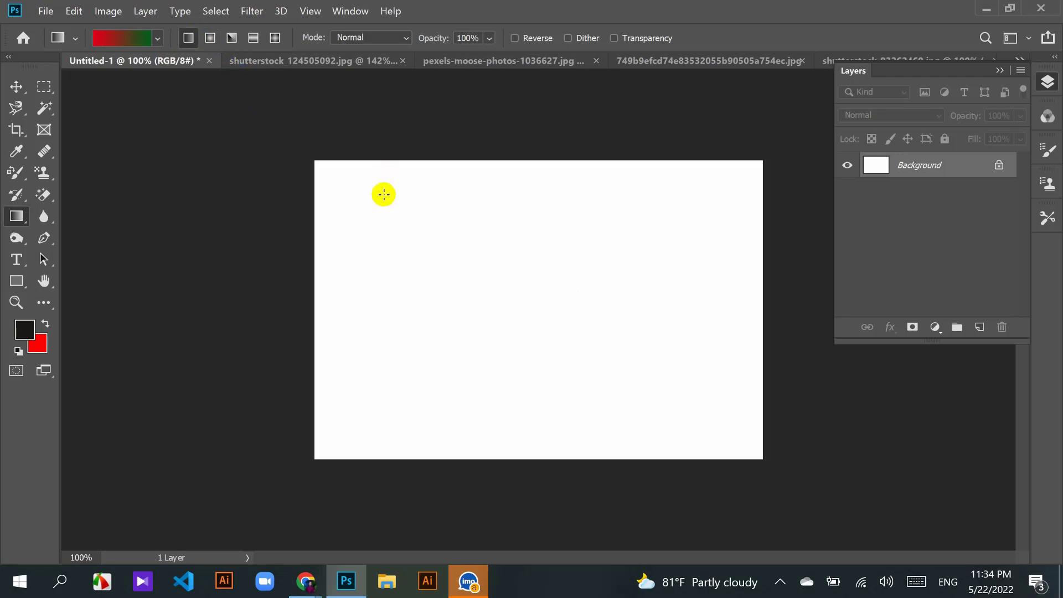
Step: Set the gradient style to Linear, try red-to-green gradients horizontally across the Background, and undo them
{"action": "left_click_drag", "start_coordinate": [329, 299], "coordinate": [738, 305]}
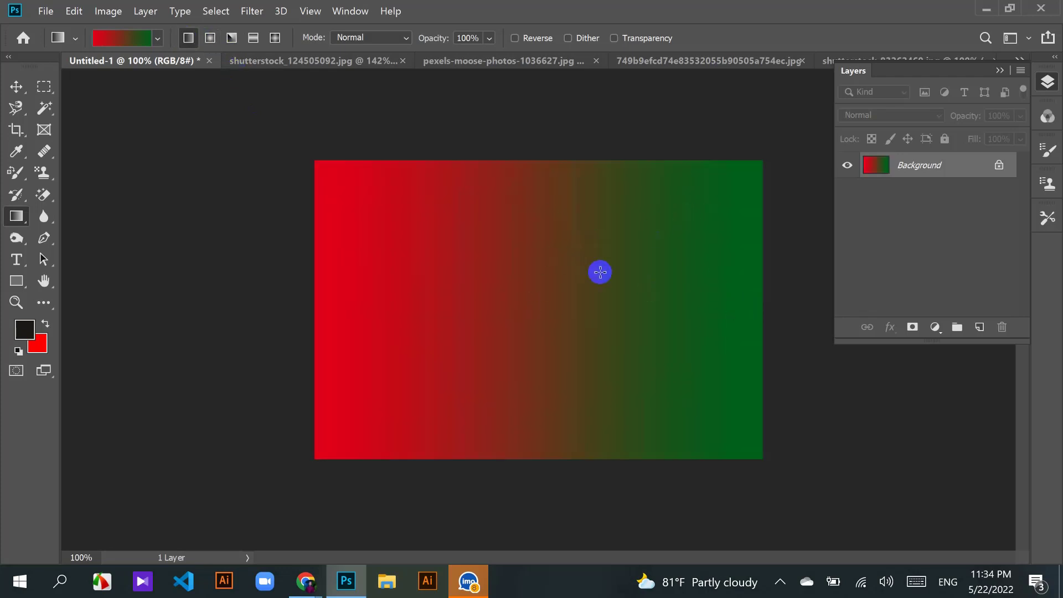
{"action": "left_click_drag", "start_coordinate": [353, 266], "coordinate": [353, 265]}
{"action": "left_click_drag", "start_coordinate": [391, 271], "coordinate": [342, 297]}
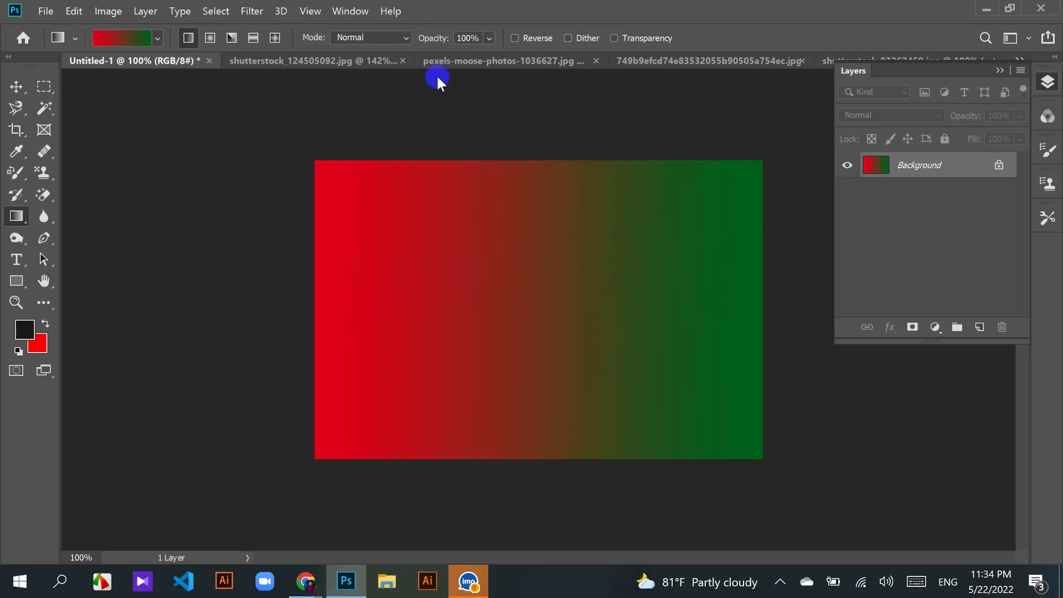
{"action": "left_click", "coordinate": [410, 283]}
{"action": "key", "text": "ctrl+z"}
Step: Choose the blue-red-yellow gradient preset, try it horizontally across the white Background, and undo it
{"action": "left_click", "coordinate": [157, 38]}
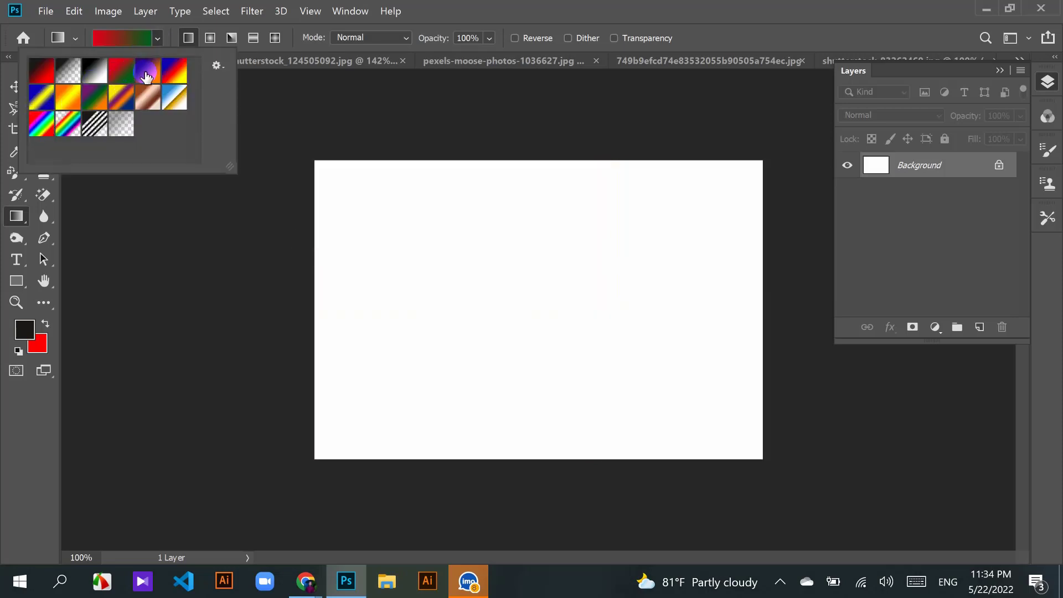
{"action": "left_click", "coordinate": [174, 70]}
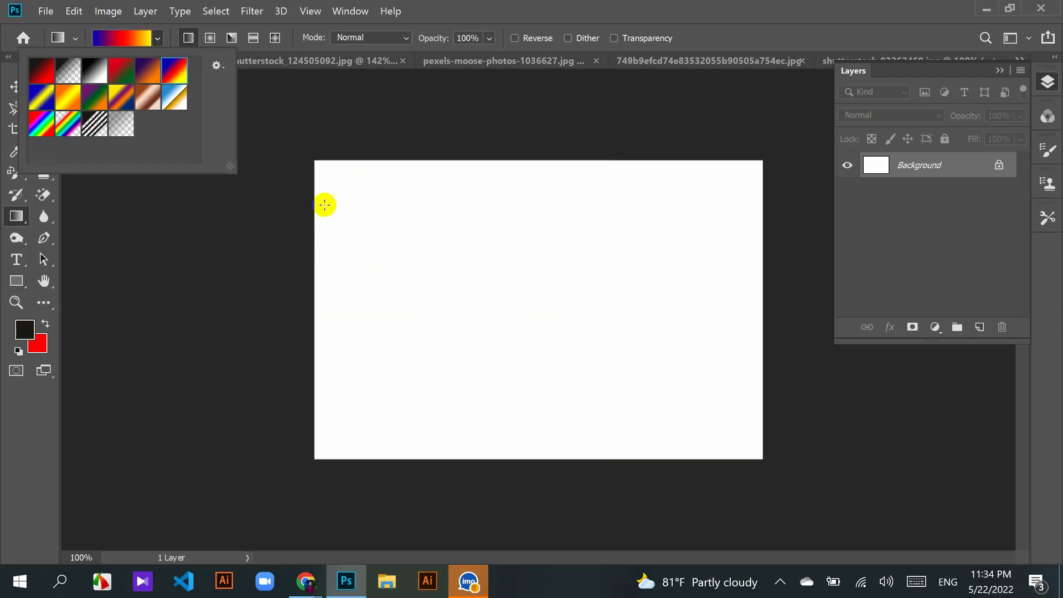
{"action": "left_click_drag", "start_coordinate": [367, 282], "coordinate": [710, 287]}
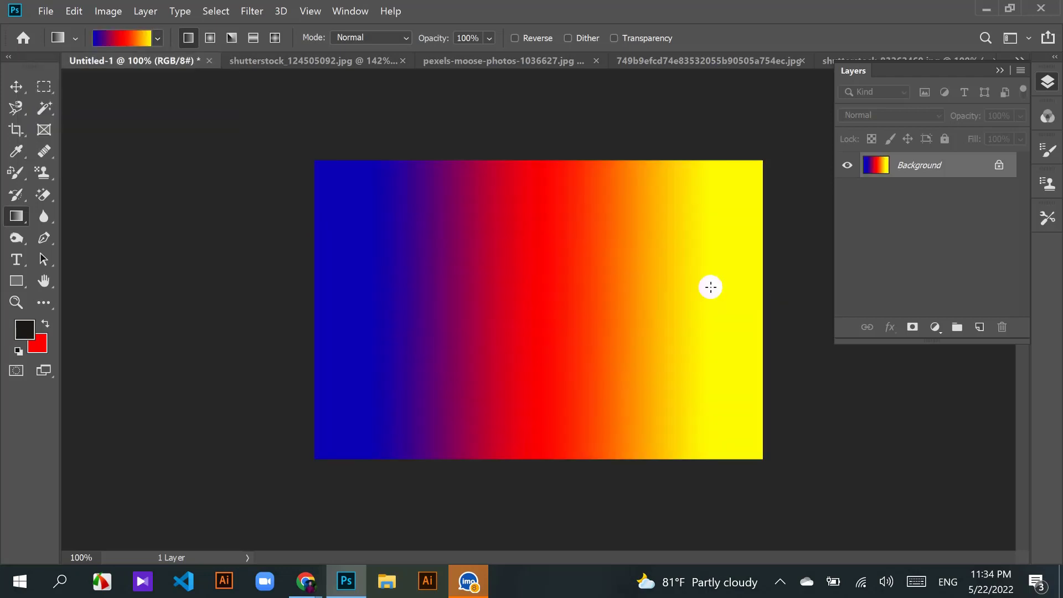
{"action": "key", "text": "ctrl+z"}
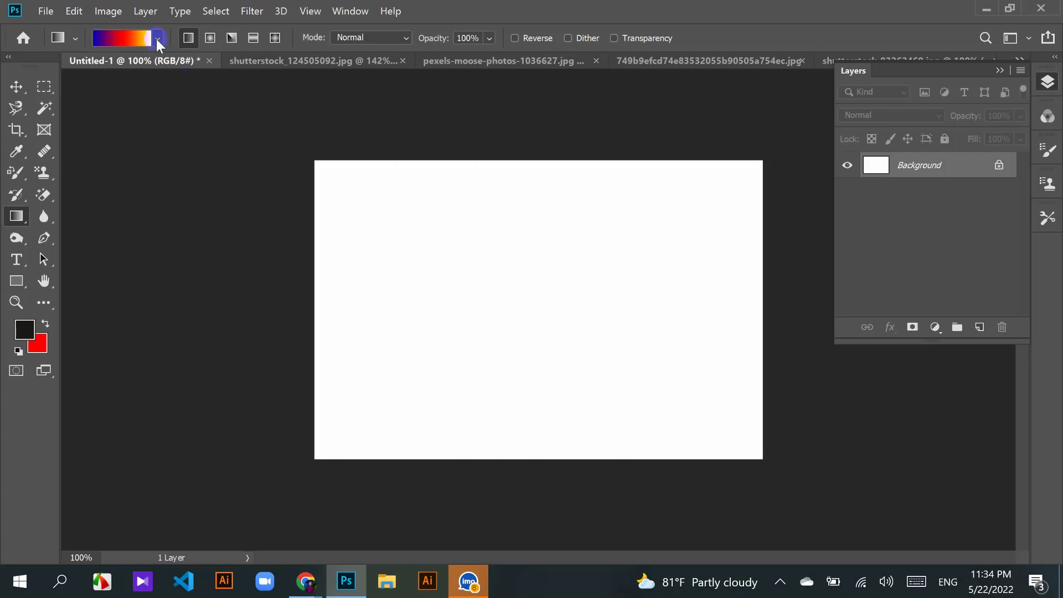
Step: Choose the copper-brown gradient preset, try it as a diagonal linear gradient on the Background, and undo it
{"action": "left_click", "coordinate": [157, 39]}
{"action": "left_click", "coordinate": [147, 97]}
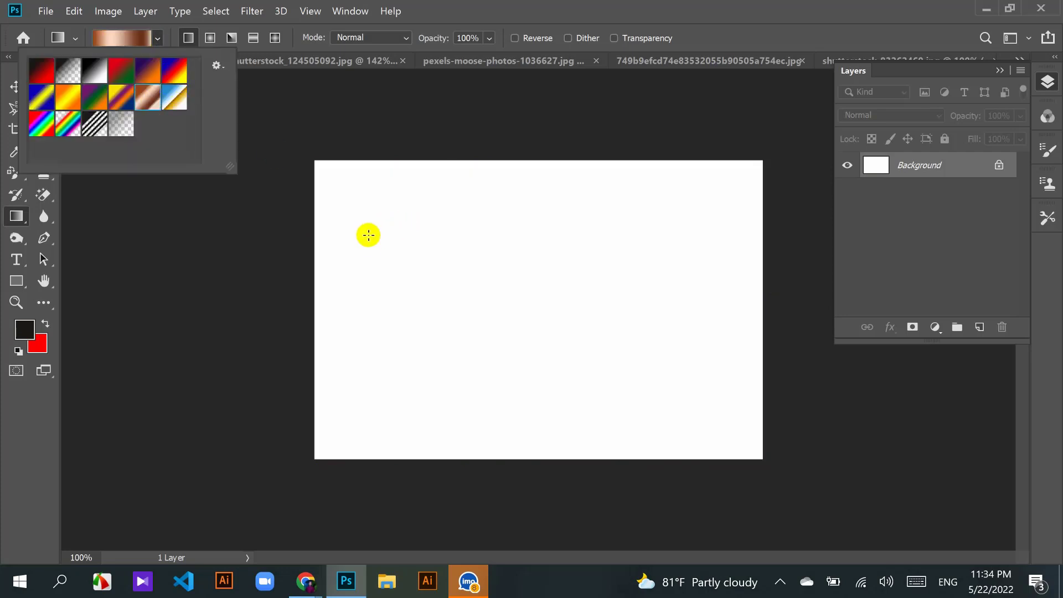
{"action": "left_click_drag", "start_coordinate": [371, 238], "coordinate": [689, 339]}
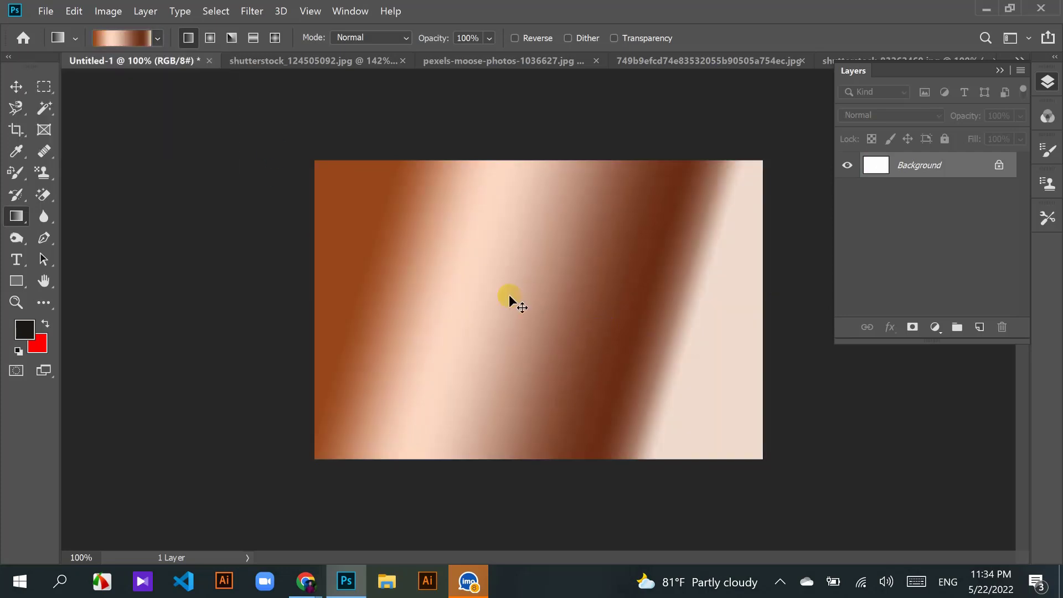
{"action": "key", "text": "ctrl+z"}
Step: Choose the blue-white-gold chrome gradient preset, try it diagonally across the Background, and undo it
{"action": "left_click", "coordinate": [158, 37]}
{"action": "left_click", "coordinate": [174, 97]}
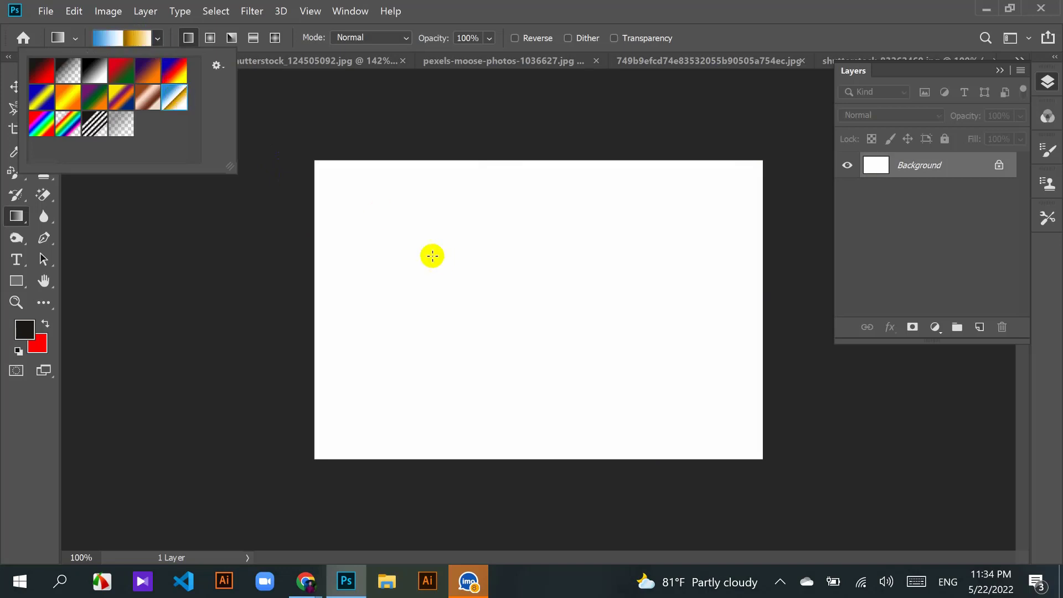
{"action": "left_click_drag", "start_coordinate": [368, 221], "coordinate": [678, 349]}
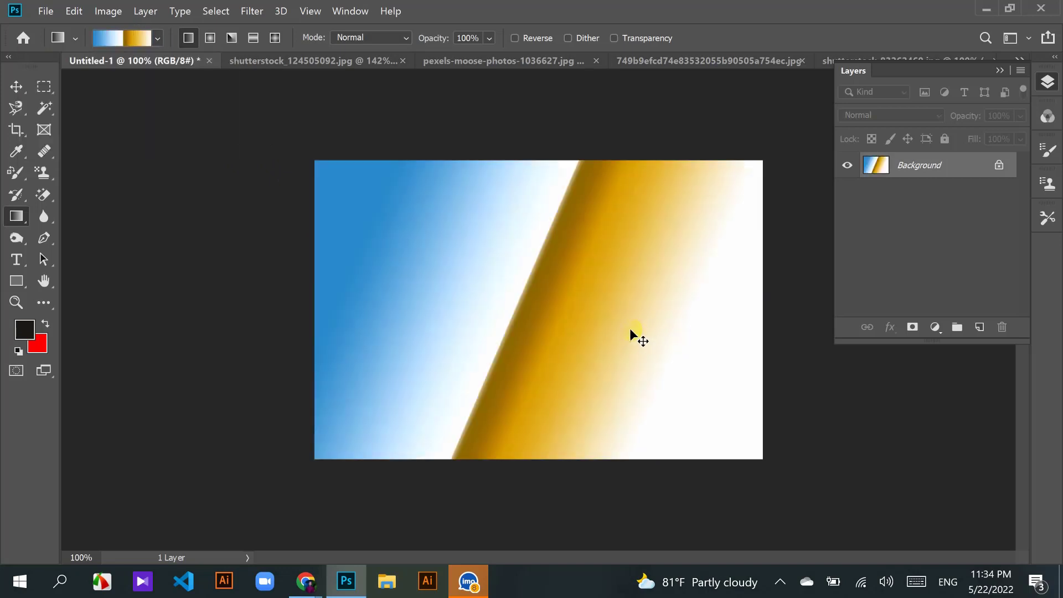
{"action": "key", "text": "ctrl+z"}
Step: Try the teal-magenta-red-green gradient as a diagonal linear gradient on the white Background and undo it
{"action": "left_click", "coordinate": [158, 38]}
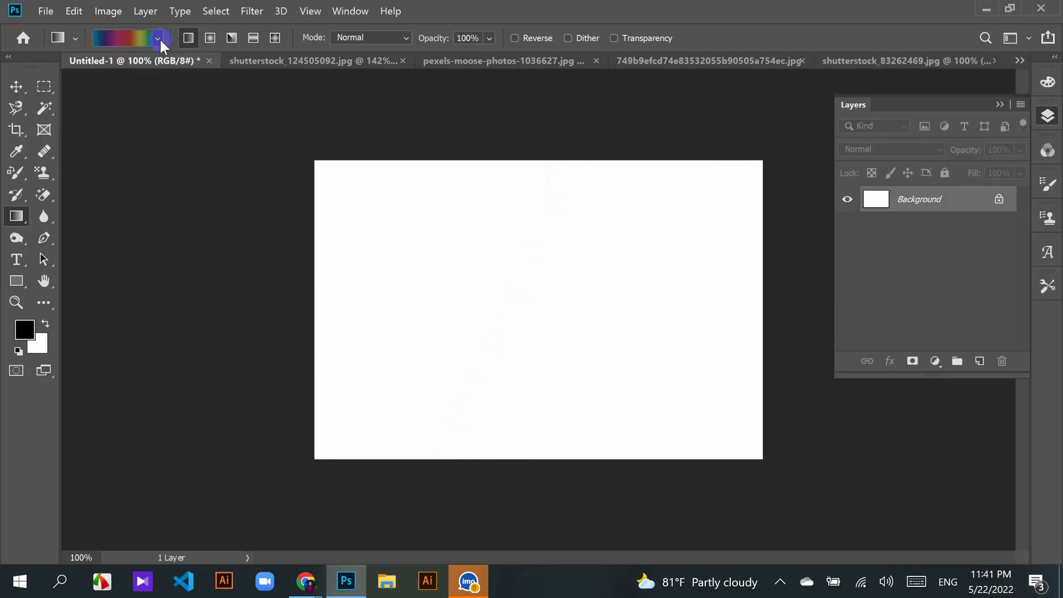
{"action": "left_click", "coordinate": [158, 38]}
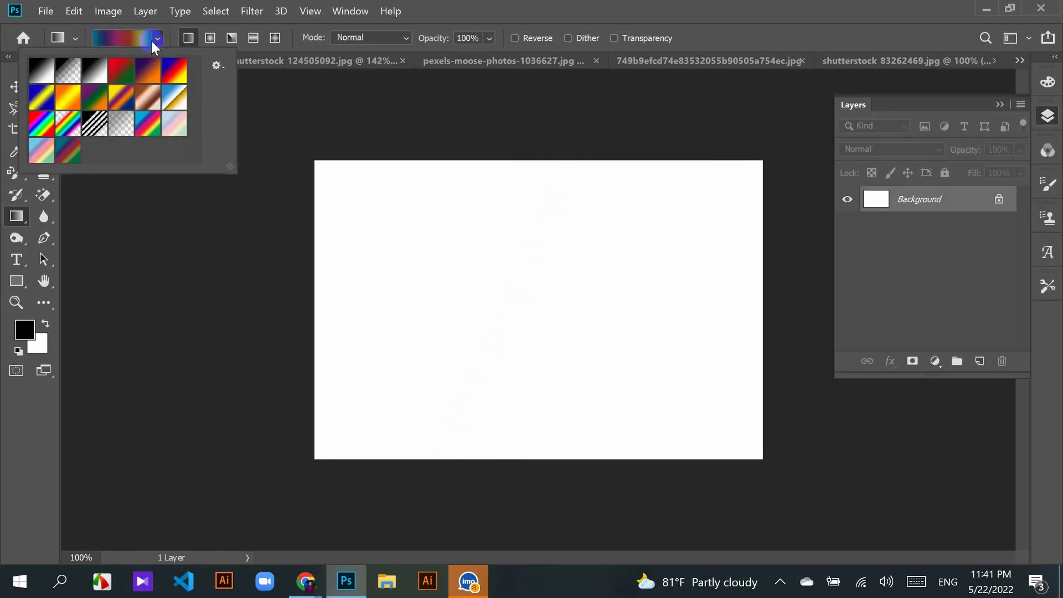
{"action": "left_click", "coordinate": [156, 37]}
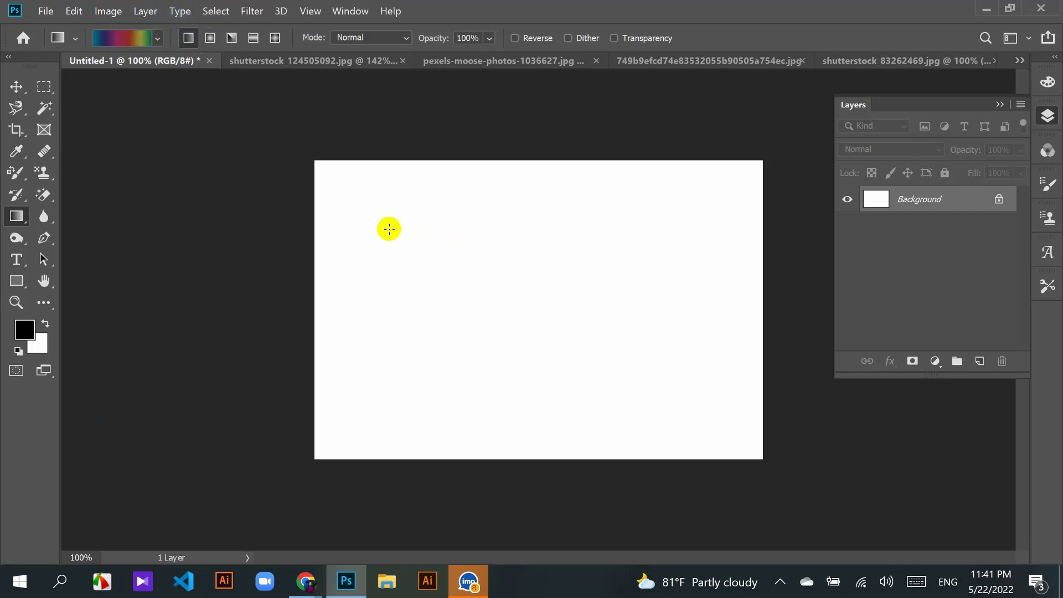
{"action": "left_click_drag", "start_coordinate": [363, 209], "coordinate": [716, 419]}
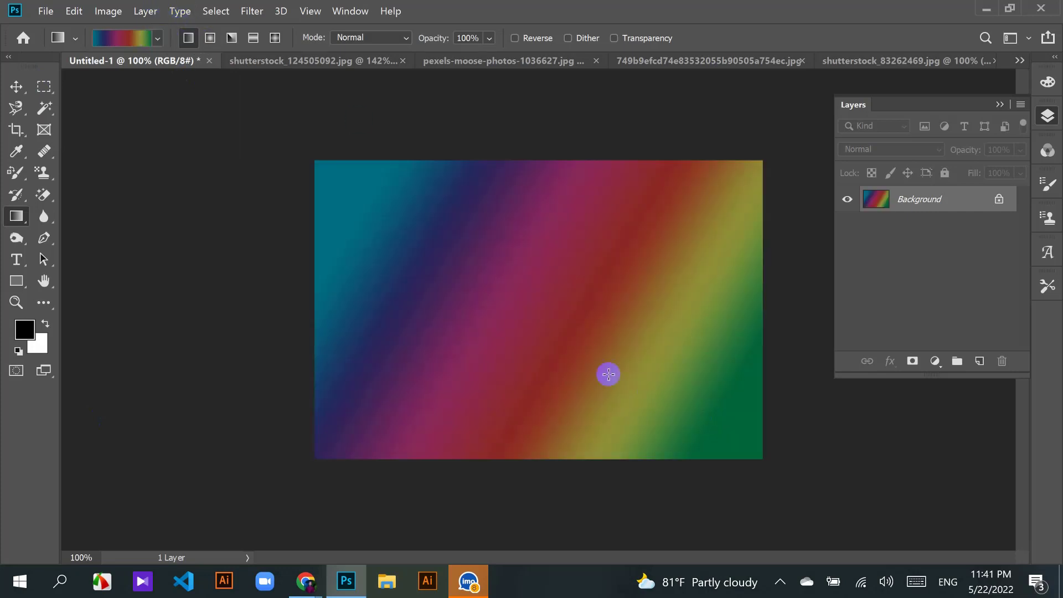
{"action": "key", "text": "ctrl+z"}
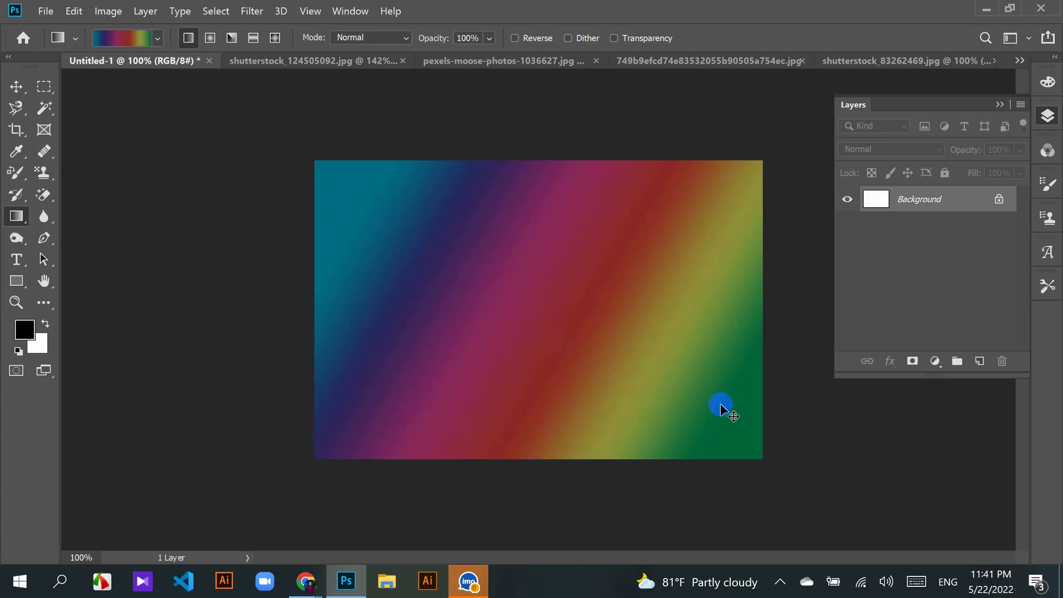
Step: Draw a Radial multicolor gradient outward from near the canvas center, and cover it with Angle gradients from two different starting points
{"action": "left_click", "coordinate": [212, 39]}
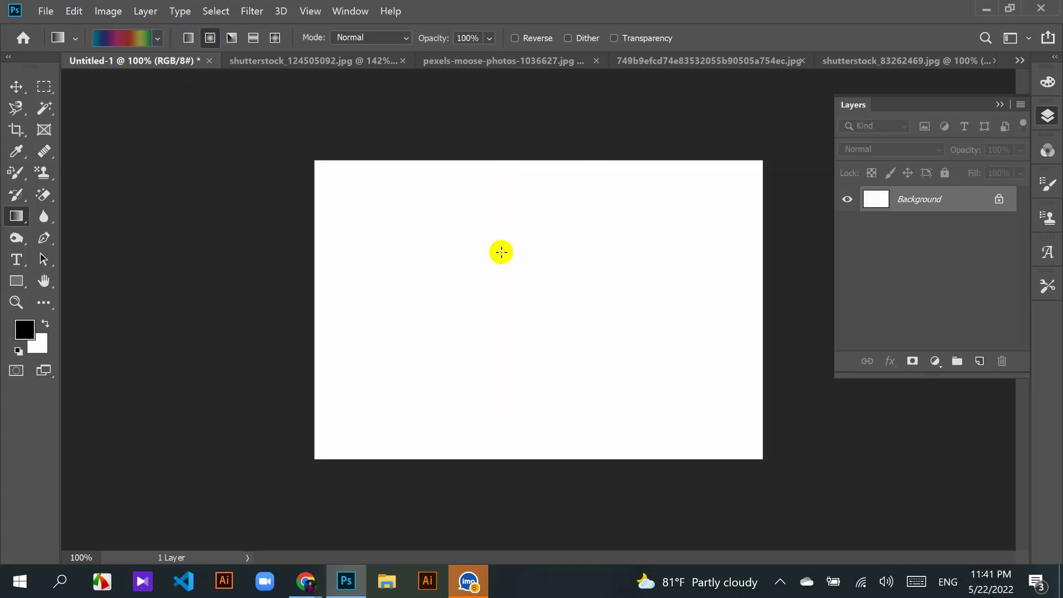
{"action": "left_click_drag", "start_coordinate": [513, 270], "coordinate": [730, 460]}
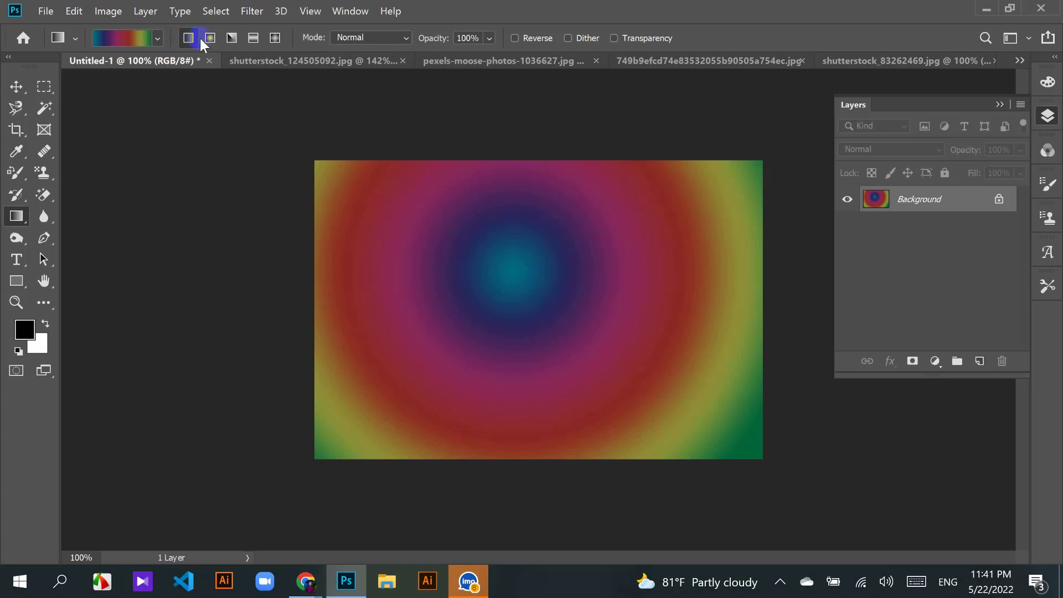
{"action": "left_click", "coordinate": [231, 38]}
{"action": "left_click_drag", "start_coordinate": [375, 199], "coordinate": [550, 362]}
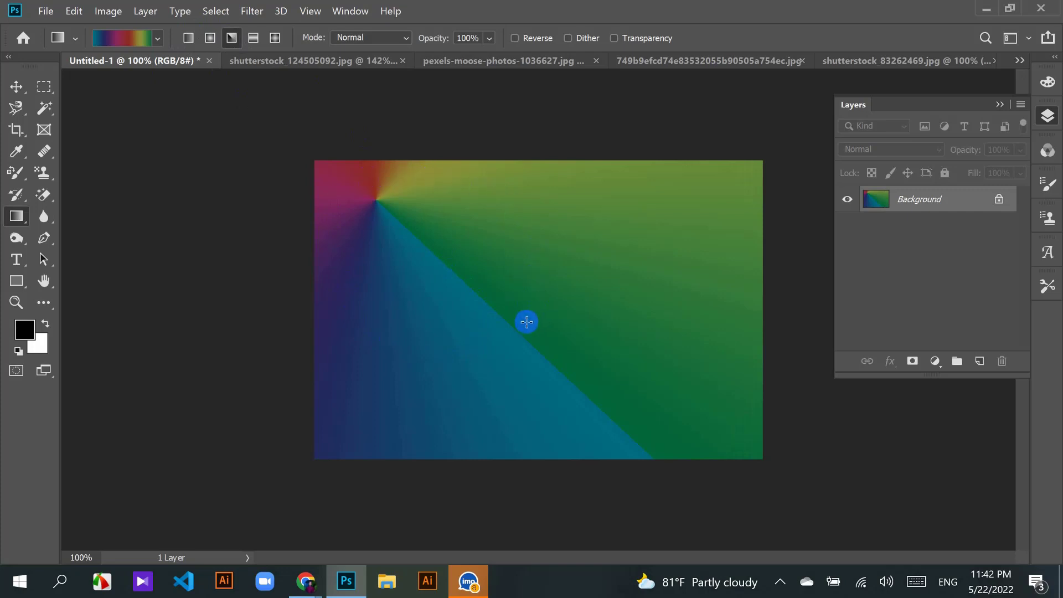
{"action": "left_click_drag", "start_coordinate": [458, 252], "coordinate": [676, 423]}
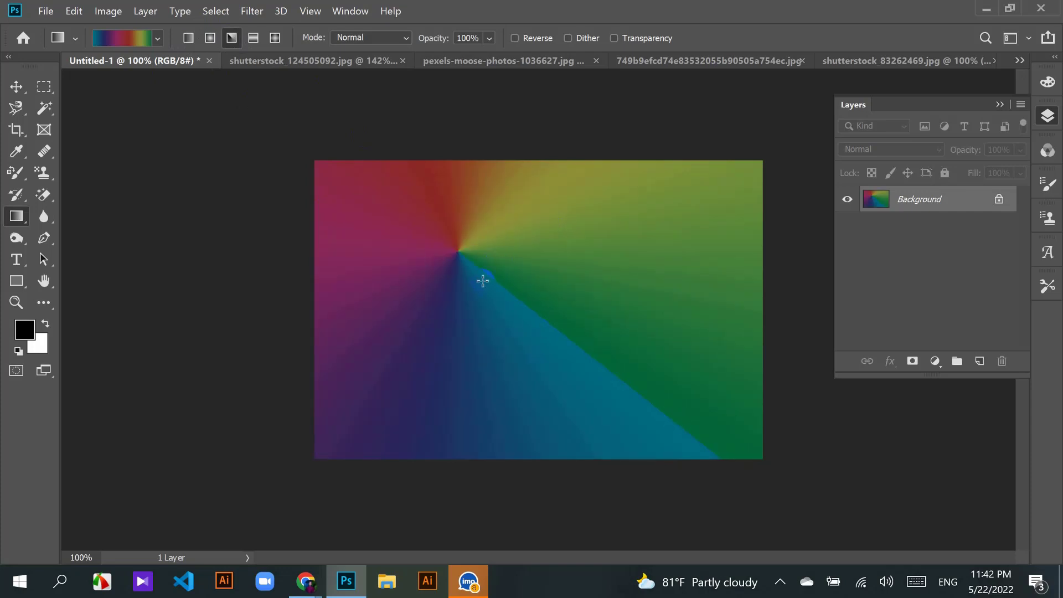
Step: Draw a Reflected multicolor gradient across the Background, and replace it with Diamond gradients from the upper-left corner and from the center
{"action": "left_click", "coordinate": [253, 38]}
{"action": "left_click_drag", "start_coordinate": [388, 273], "coordinate": [657, 291]}
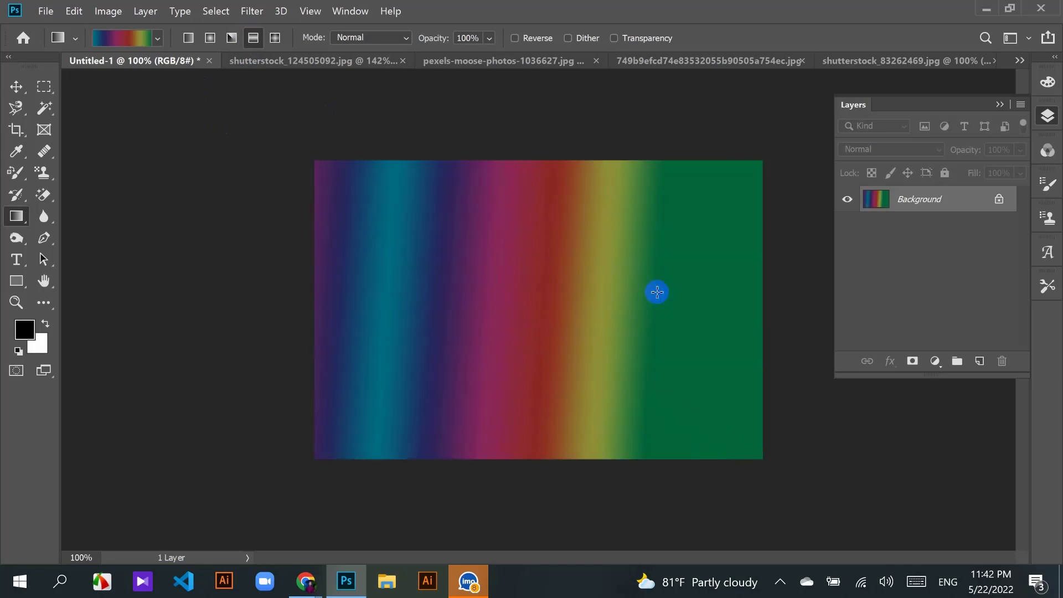
{"action": "left_click", "coordinate": [275, 38]}
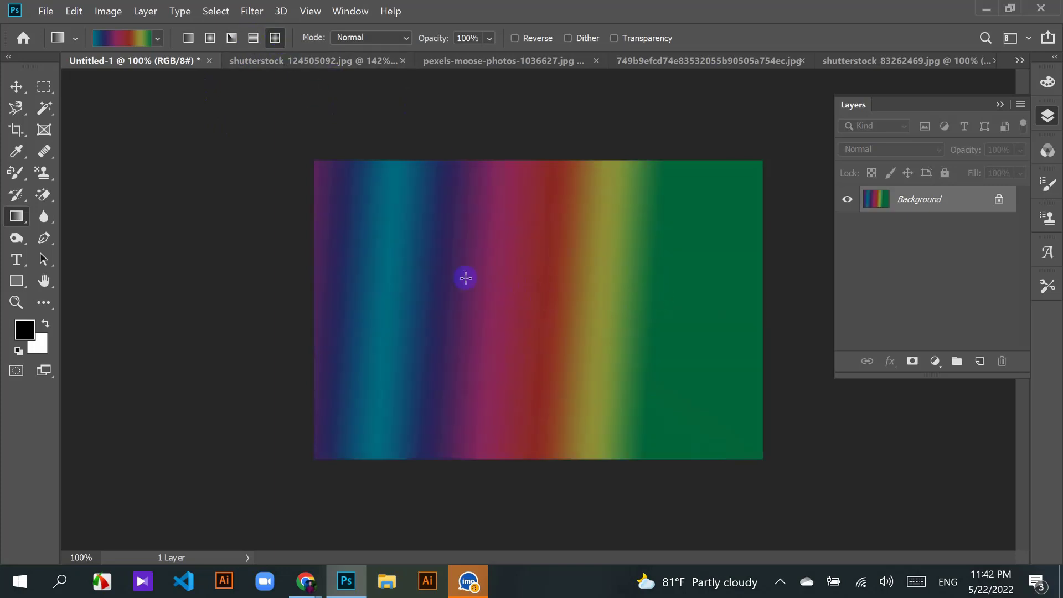
{"action": "left_click_drag", "start_coordinate": [331, 179], "coordinate": [752, 450]}
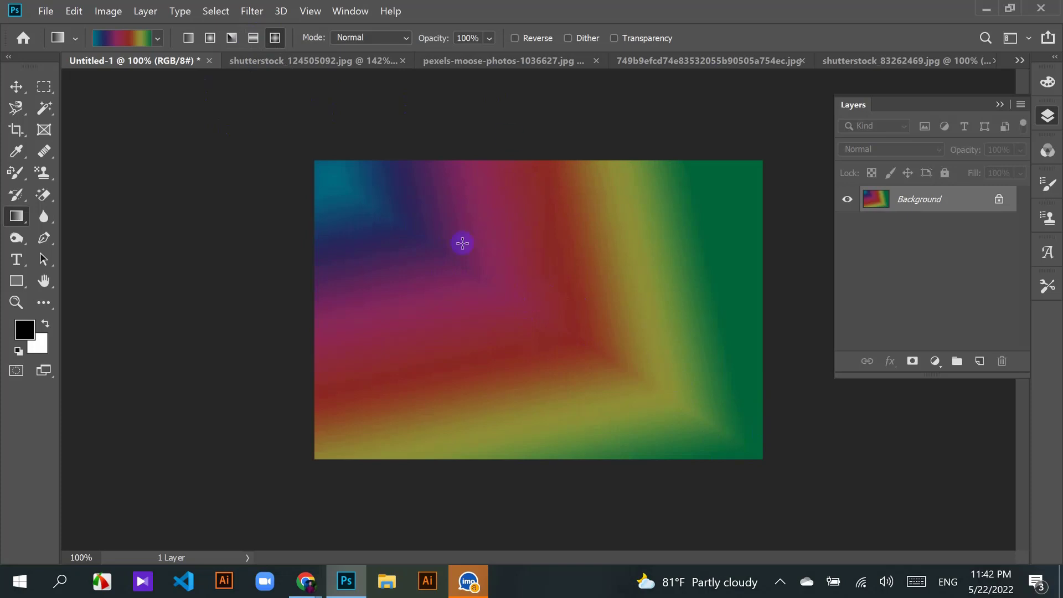
{"action": "left_click_drag", "start_coordinate": [534, 295], "coordinate": [778, 479]}
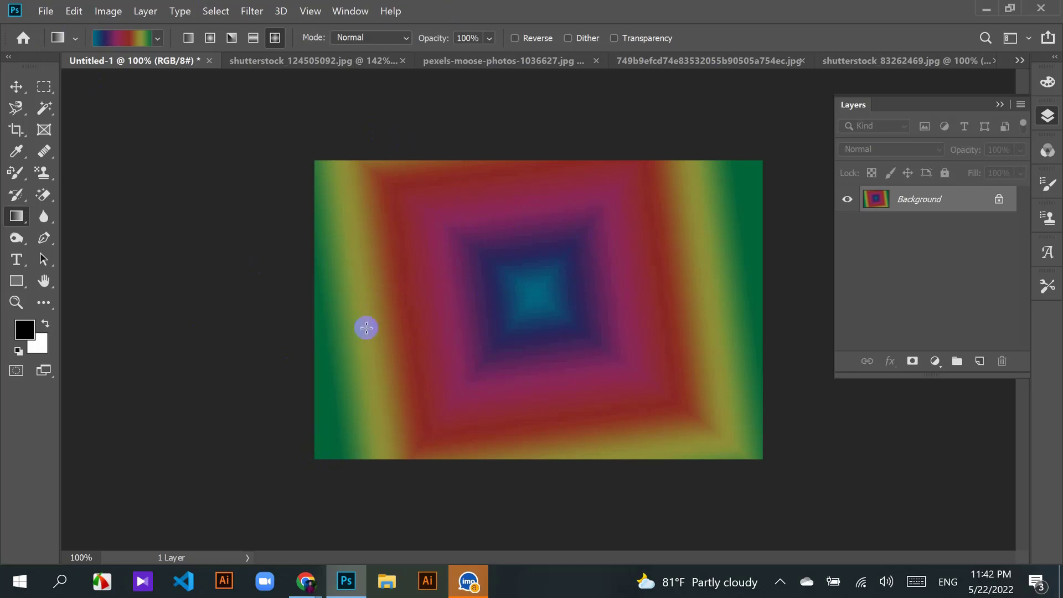
Step: Set the gradient style to Linear, draw the multicolor gradient nearly horizontally across the Background, and keep the blending mode at Normal
{"action": "left_click", "coordinate": [187, 38]}
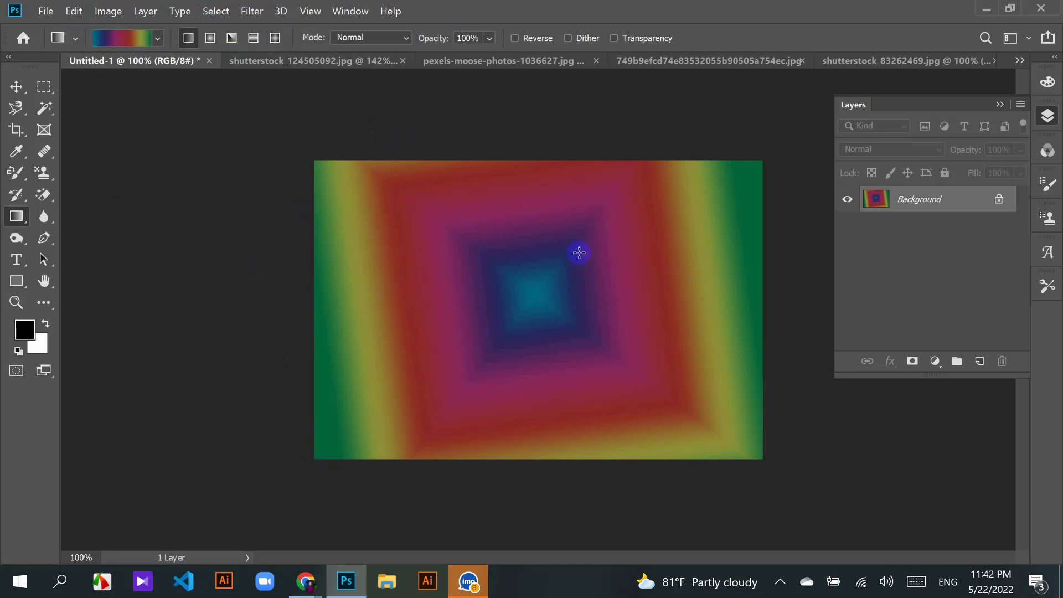
{"action": "left_click_drag", "start_coordinate": [375, 277], "coordinate": [732, 305]}
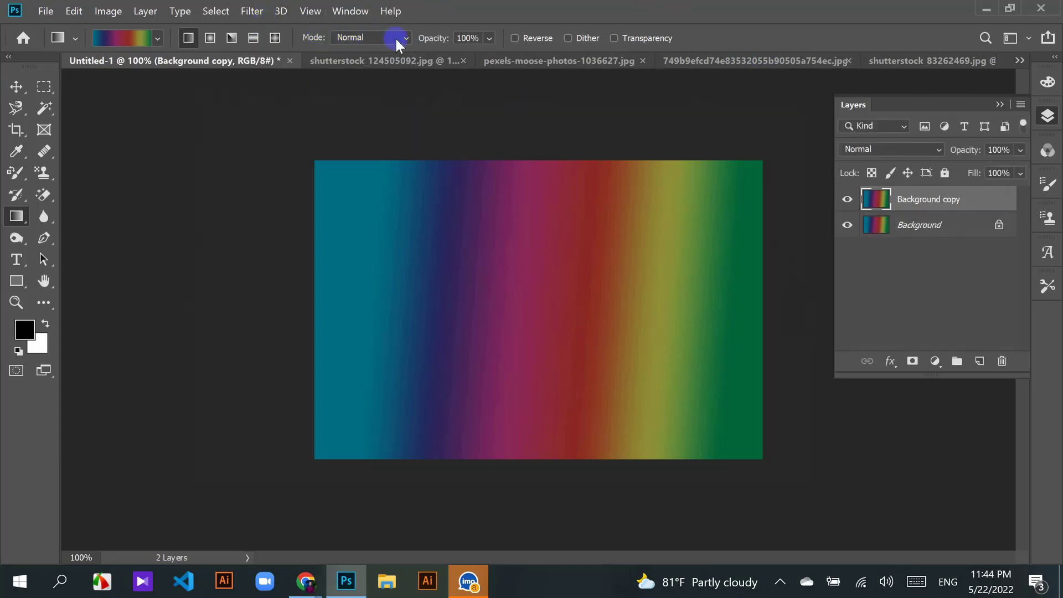
{"action": "left_click", "coordinate": [406, 38]}
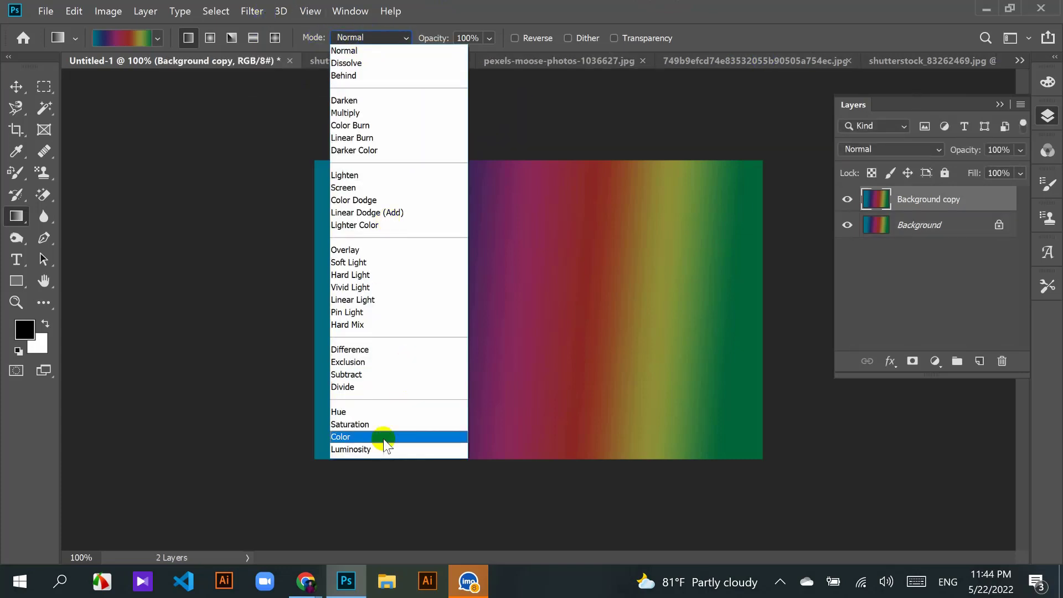
{"action": "left_click", "coordinate": [409, 42]}
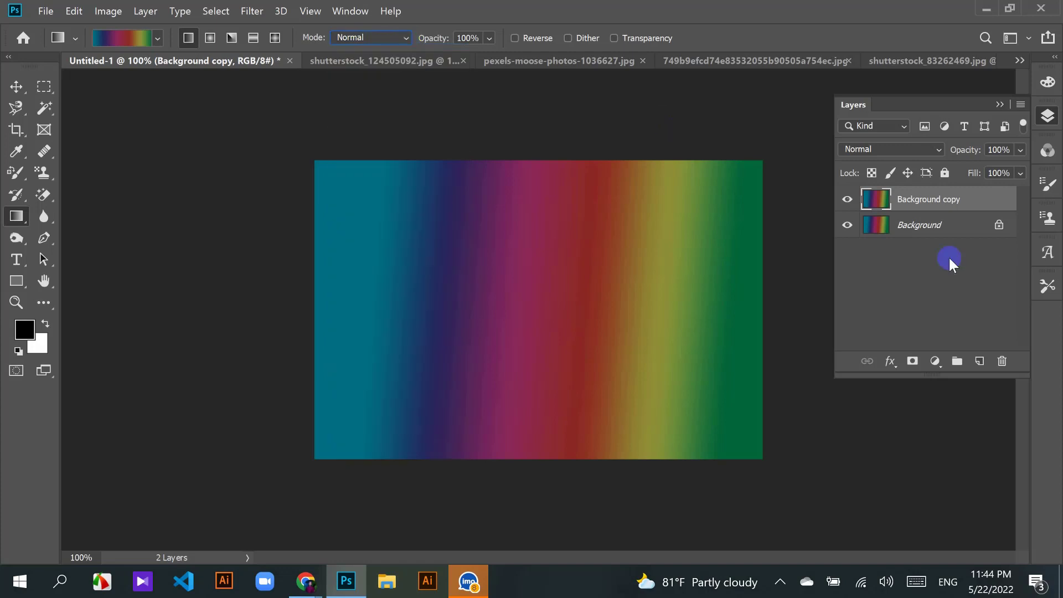
Step: Delete the Background copy layer and duplicate the Background layer again
{"action": "key", "text": "Delete"}
{"action": "left_click", "coordinate": [951, 205]}
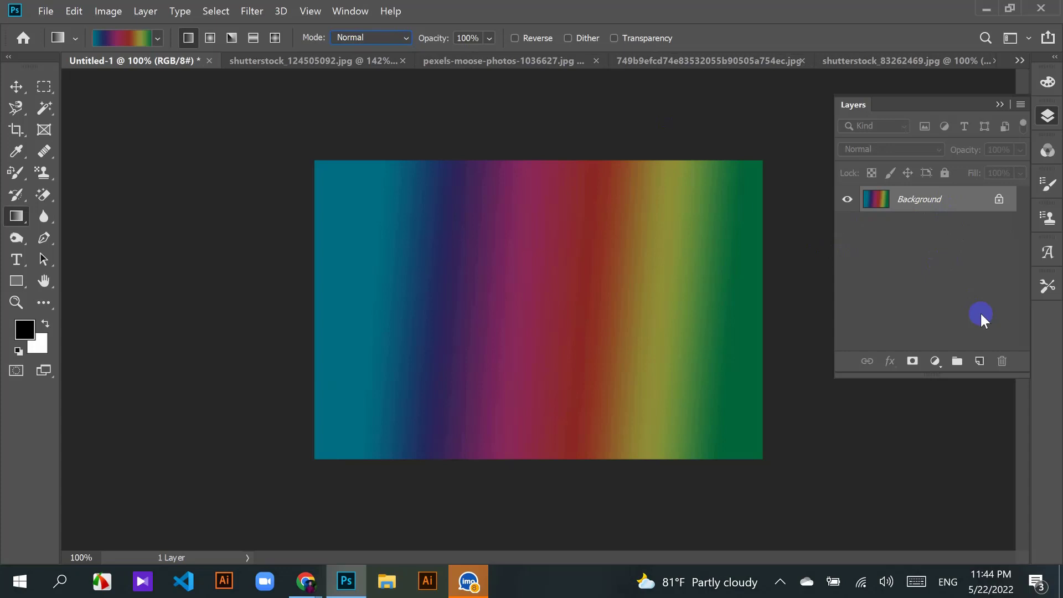
{"action": "left_click", "coordinate": [972, 203]}
{"action": "left_click_drag", "start_coordinate": [971, 204], "coordinate": [973, 373]}
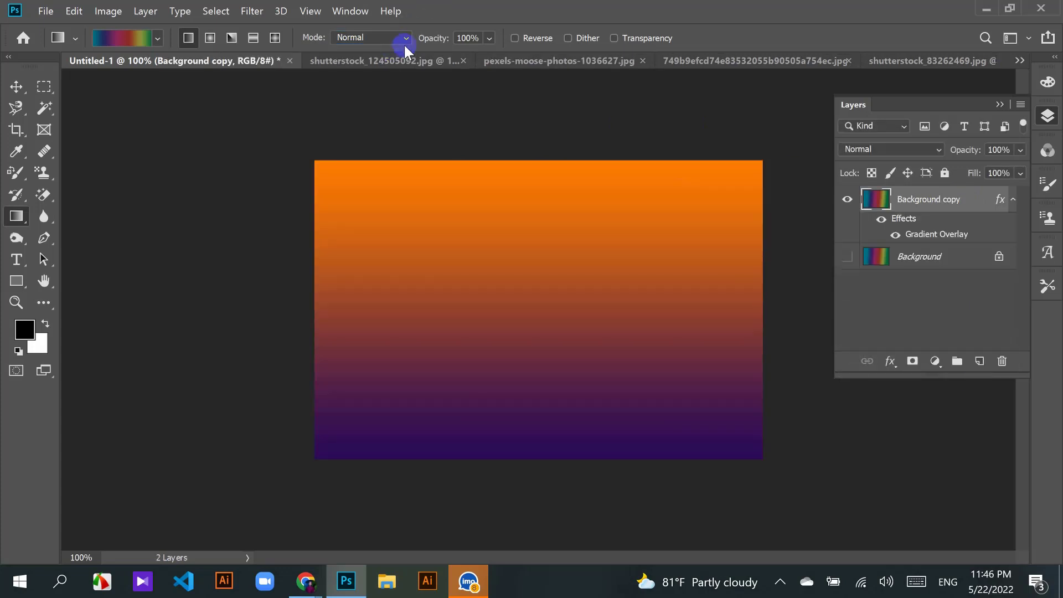
Step: Keep the gradient blending mode at Normal and choose the violet-to-orange gradient preset
{"action": "left_click", "coordinate": [405, 40]}
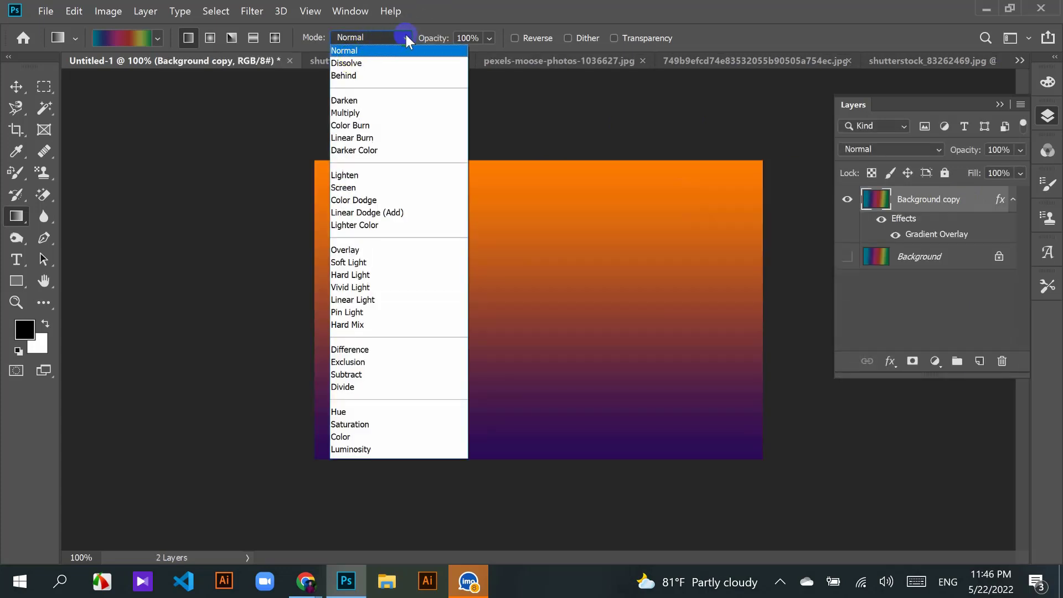
{"action": "left_click", "coordinate": [407, 38]}
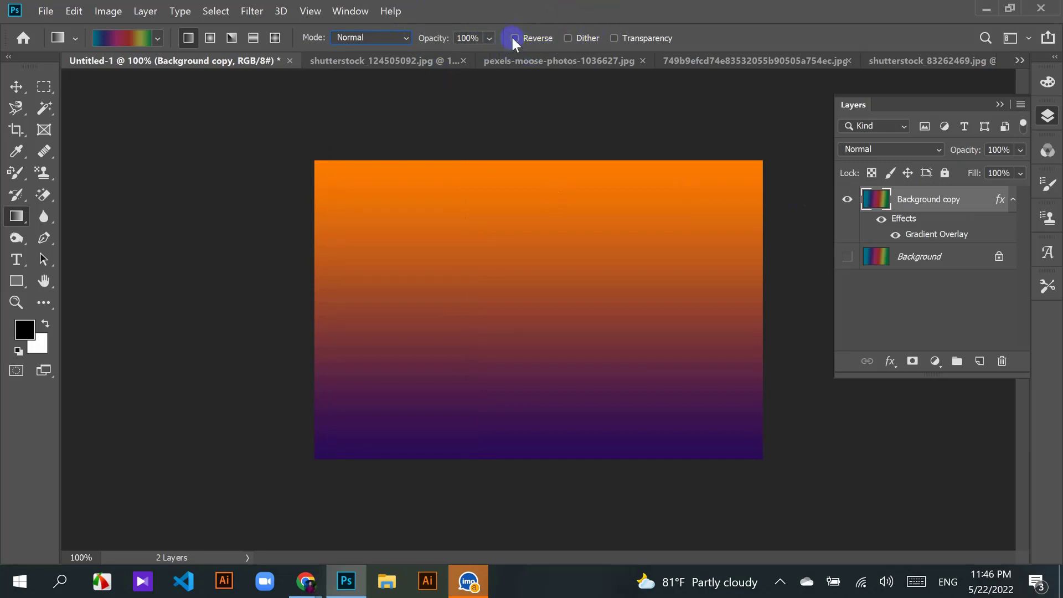
{"action": "left_click", "coordinate": [157, 37]}
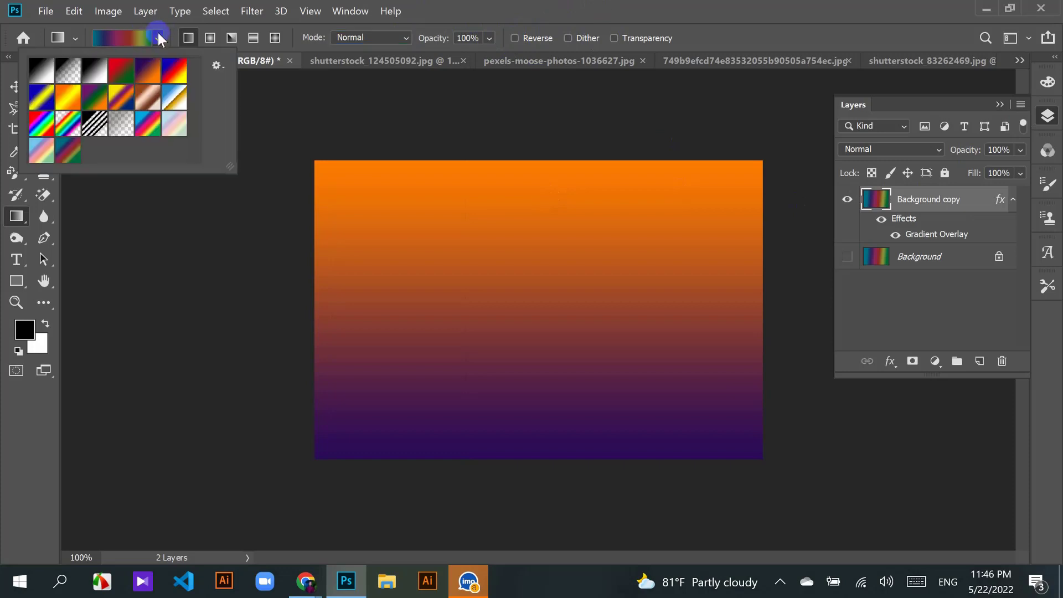
{"action": "left_click", "coordinate": [148, 78]}
{"action": "left_click", "coordinate": [159, 37]}
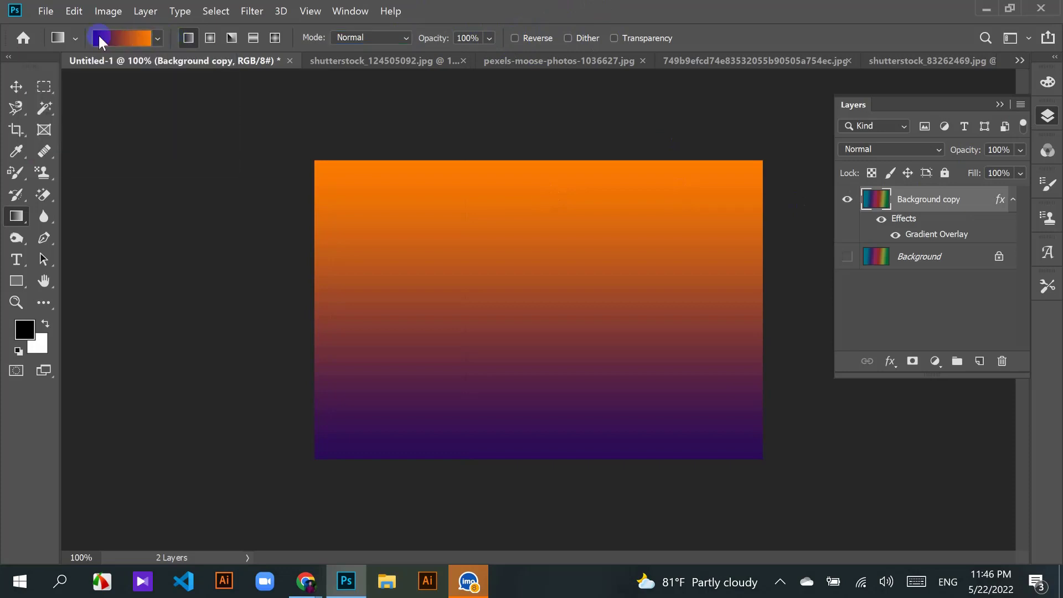
Step: Toggle the gradient's Reverse option, leaving it off, and enable Dither
{"action": "left_click", "coordinate": [514, 41]}
{"action": "left_click", "coordinate": [515, 42]}
{"action": "left_click", "coordinate": [514, 41]}
{"action": "left_click", "coordinate": [515, 39]}
Step: Try a diagonal gradient on Background copy, undo it, and undo the layer's Gradient Overlay effect
{"action": "left_click_drag", "start_coordinate": [451, 225], "coordinate": [674, 403]}
{"action": "key", "text": "ctrl+z"}
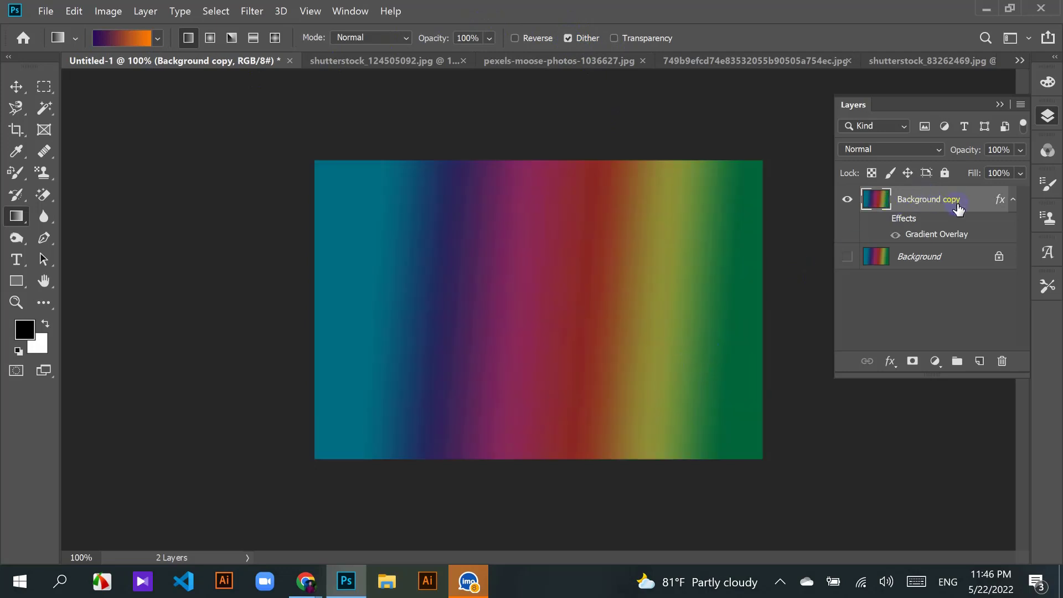
{"action": "key", "text": "ctrl+z"}
{"action": "key", "text": "ctrl+z"}
{"action": "key", "text": "ctrl+z"}
{"action": "key", "text": "ctrl+z"}
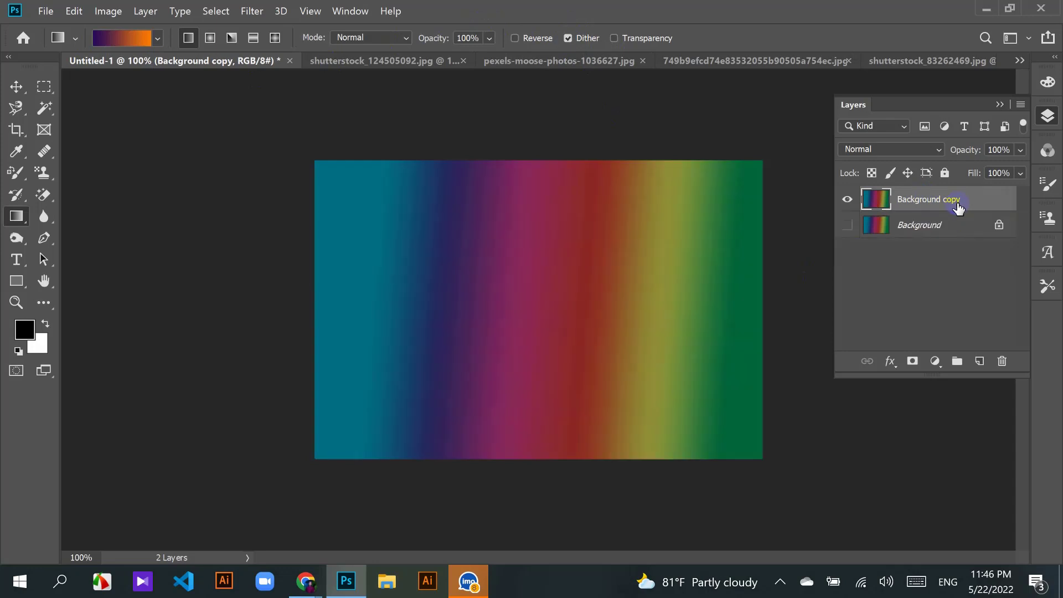
Step: Refill Background copy with a diagonal linear violet-to-orange gradient, and replace it with an Angle gradient running past the lower-right corner
{"action": "key", "text": "ctrl+BackSpace"}
{"action": "left_click_drag", "start_coordinate": [408, 246], "coordinate": [736, 377]}
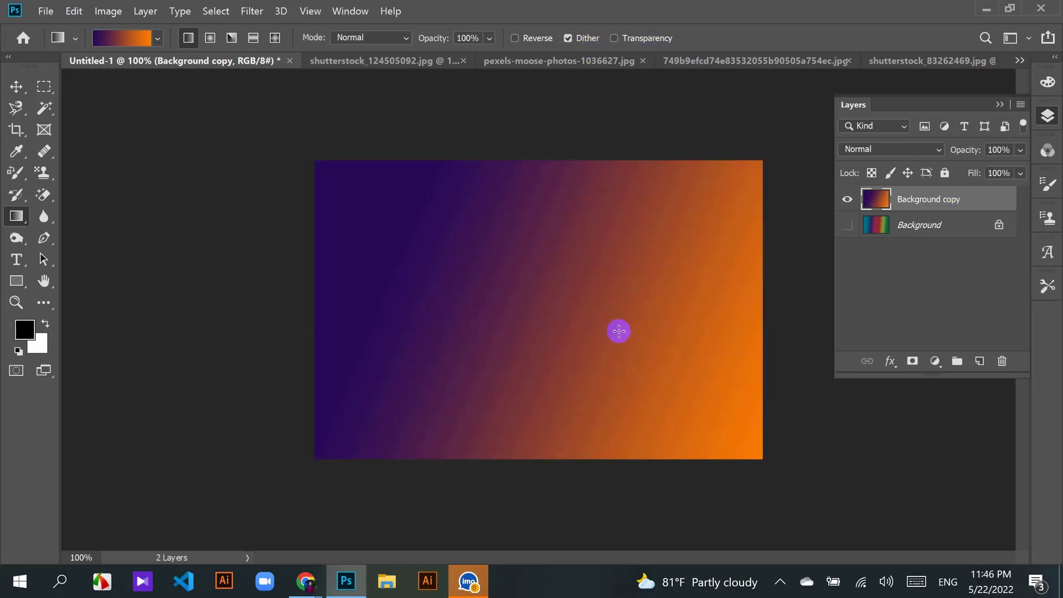
{"action": "left_click", "coordinate": [232, 38]}
{"action": "left_click_drag", "start_coordinate": [465, 253], "coordinate": [830, 504]}
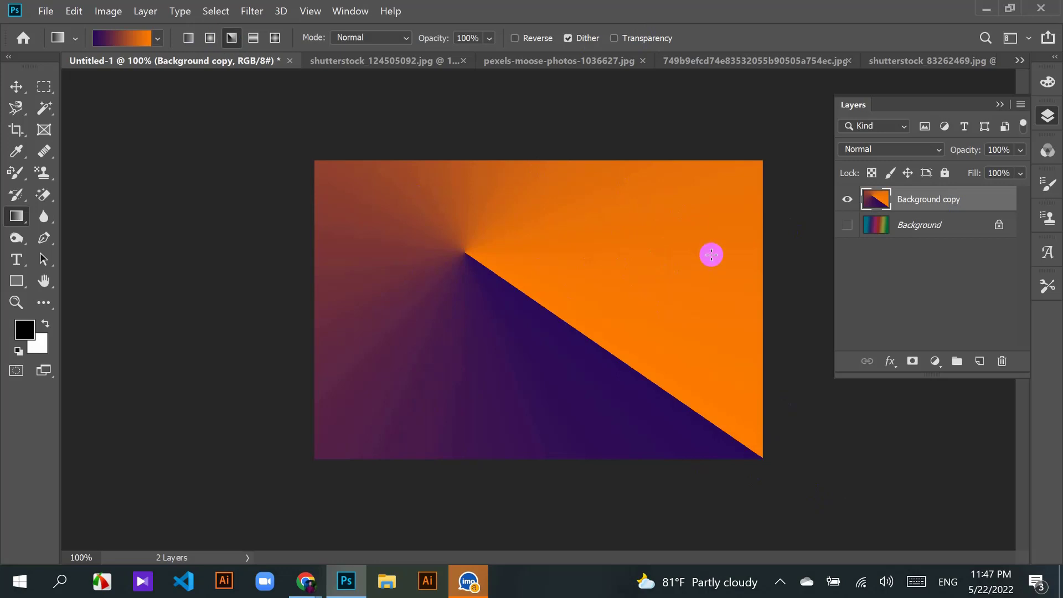
Step: Examine the dithered angle gradient's color transitions at 300% zoom and return to 100%
{"action": "key", "text": "ctrl+plus"}
{"action": "key", "text": "ctrl+plus"}
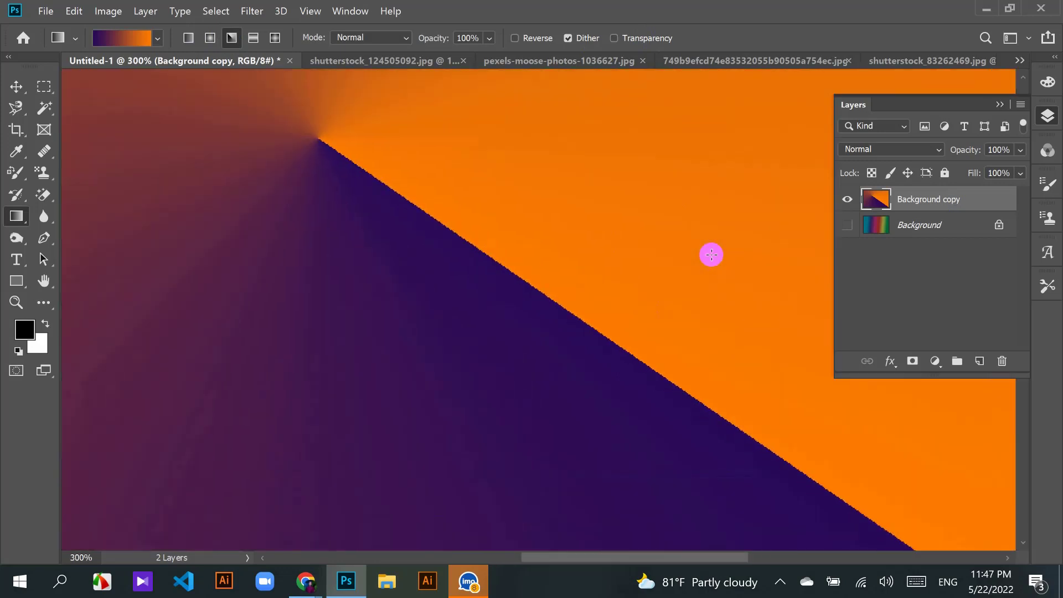
{"action": "scroll", "coordinate": [711, 255], "scroll_direction": "up", "scroll_amount": 5}
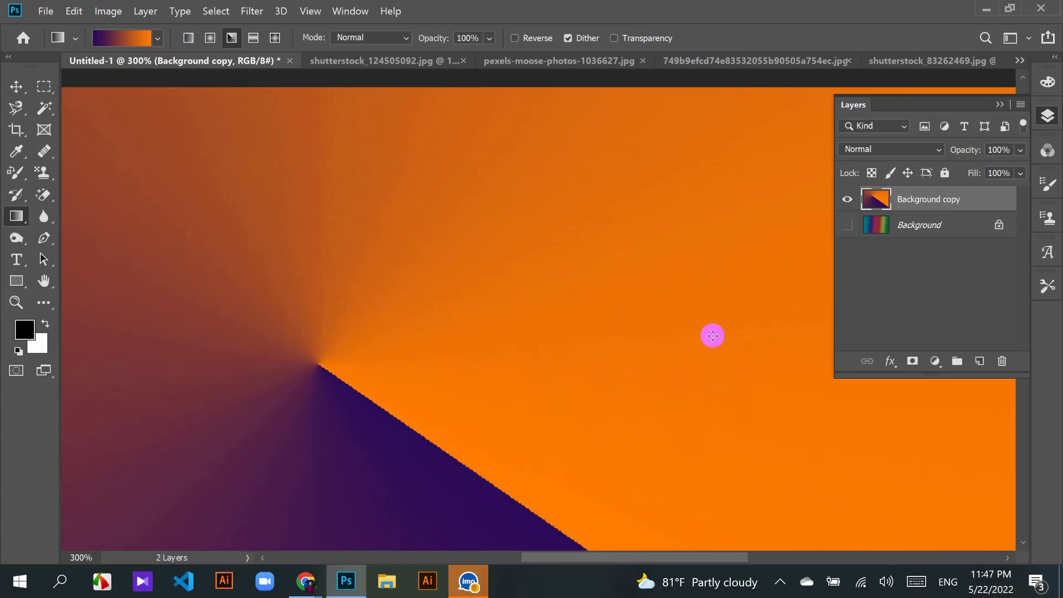
{"action": "scroll", "coordinate": [625, 356], "scroll_direction": "down", "scroll_amount": 2}
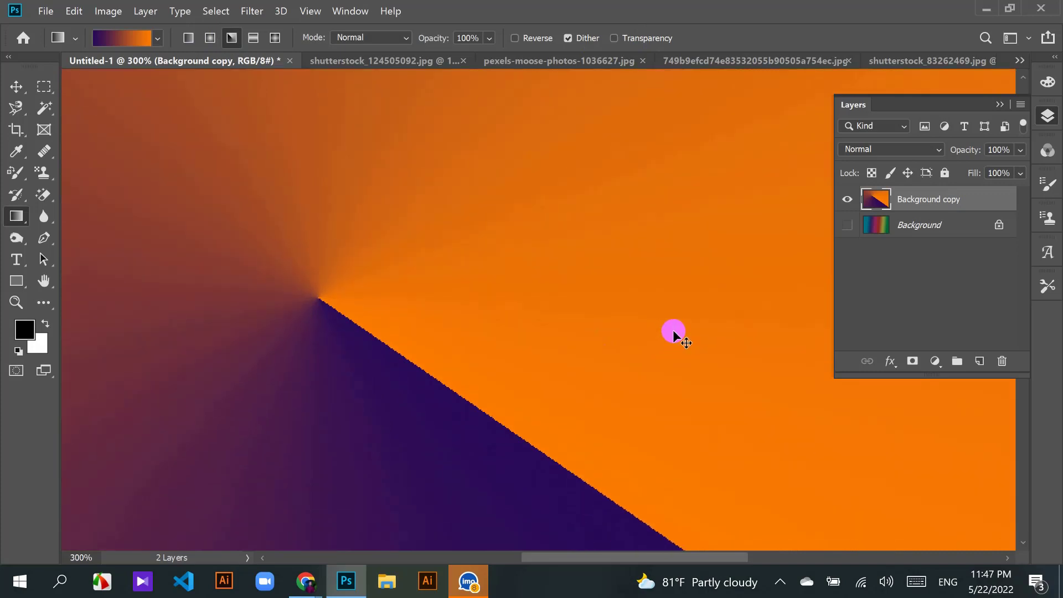
{"action": "key", "text": "ctrl+minus"}
{"action": "key", "text": "ctrl+minus"}
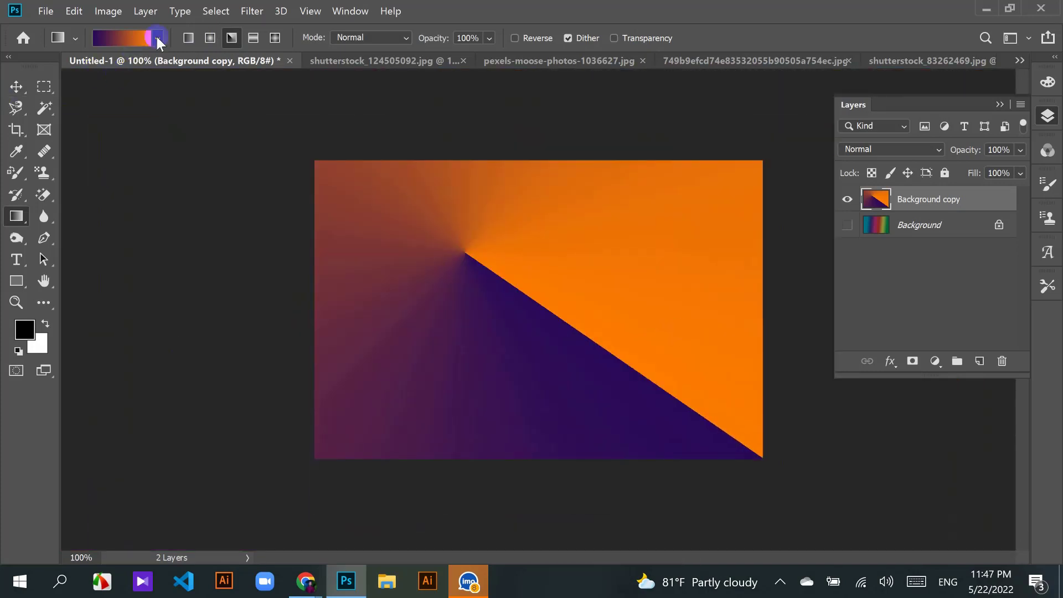
Step: Try a red-to-green Angle gradient past Background copy's lower-right corner and inspect its color transitions at 200% zoom
{"action": "left_click", "coordinate": [158, 38]}
{"action": "left_click", "coordinate": [121, 70]}
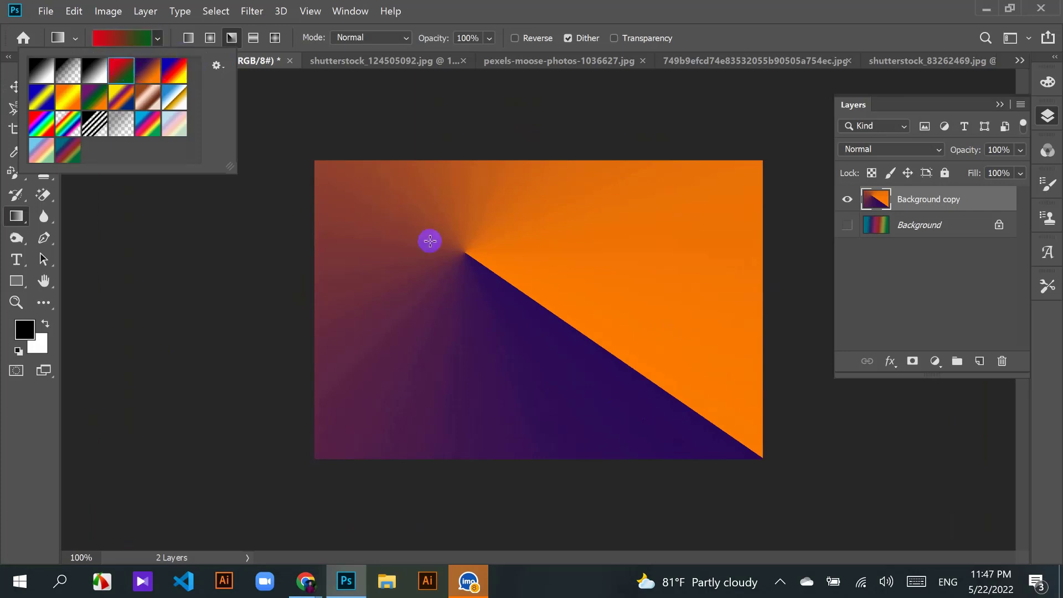
{"action": "left_click_drag", "start_coordinate": [437, 251], "coordinate": [783, 474]}
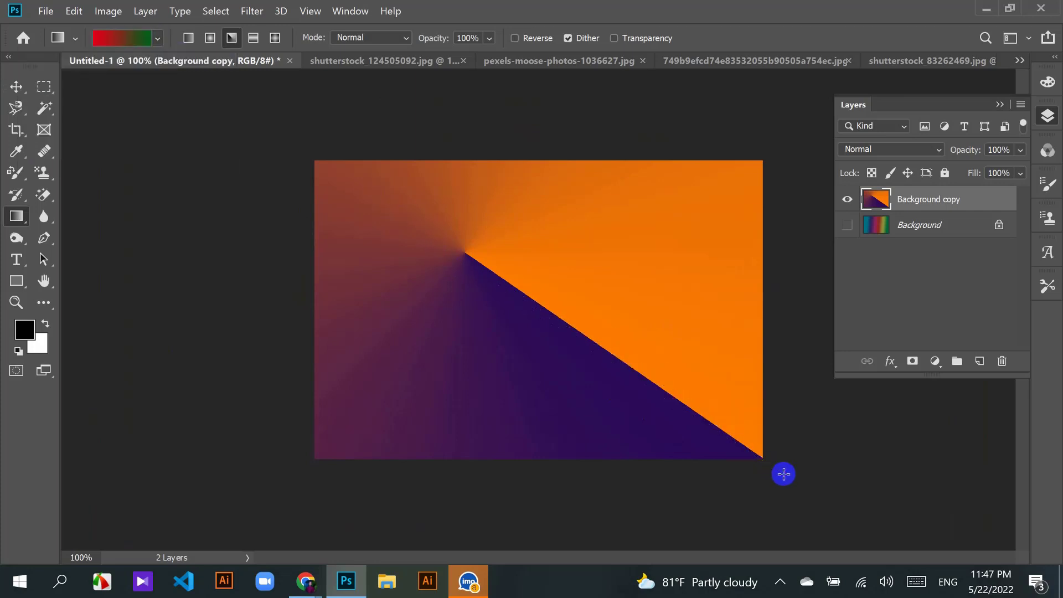
{"action": "key", "text": "ctrl+plus"}
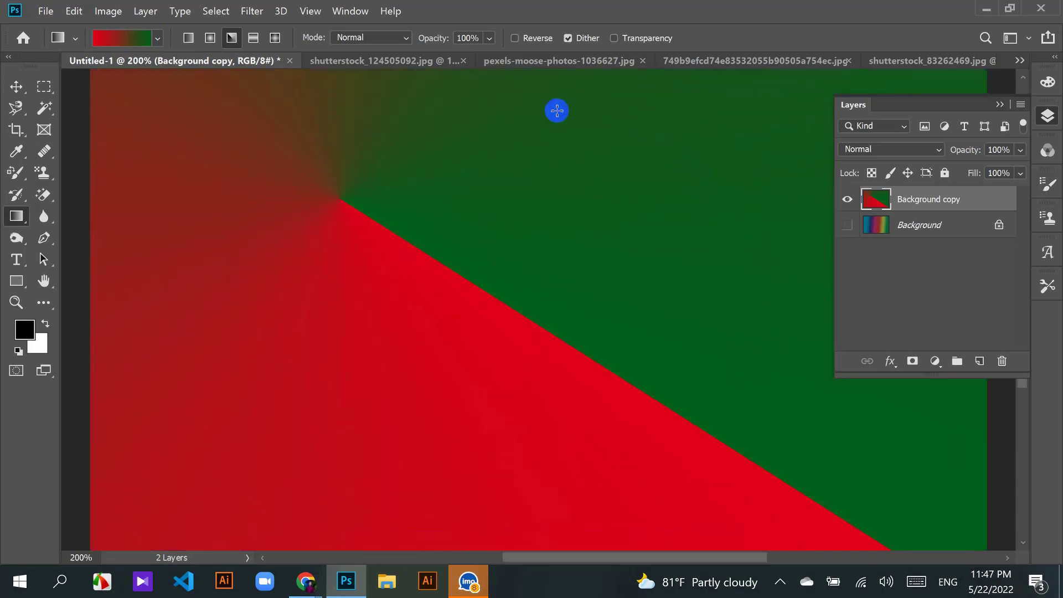
{"action": "key", "text": "ctrl+minus"}
{"action": "key", "text": "ctrl+minus"}
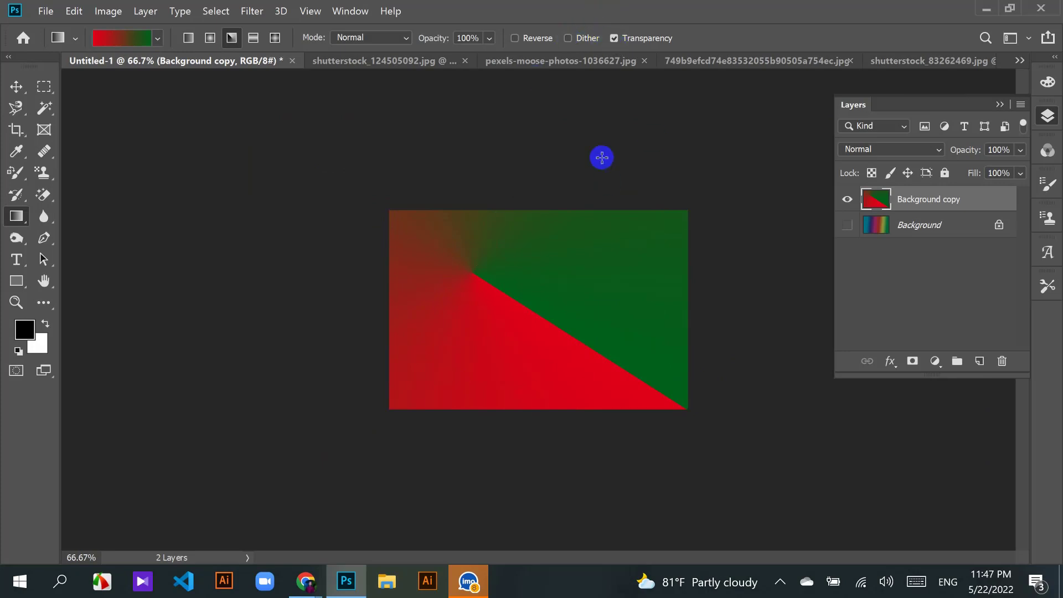
Step: Undo the gradient fills on Background copy back to the blank white layer
{"action": "key", "text": "ctrl+z"}
{"action": "key", "text": "ctrl+z"}
{"action": "key", "text": "ctrl+z"}
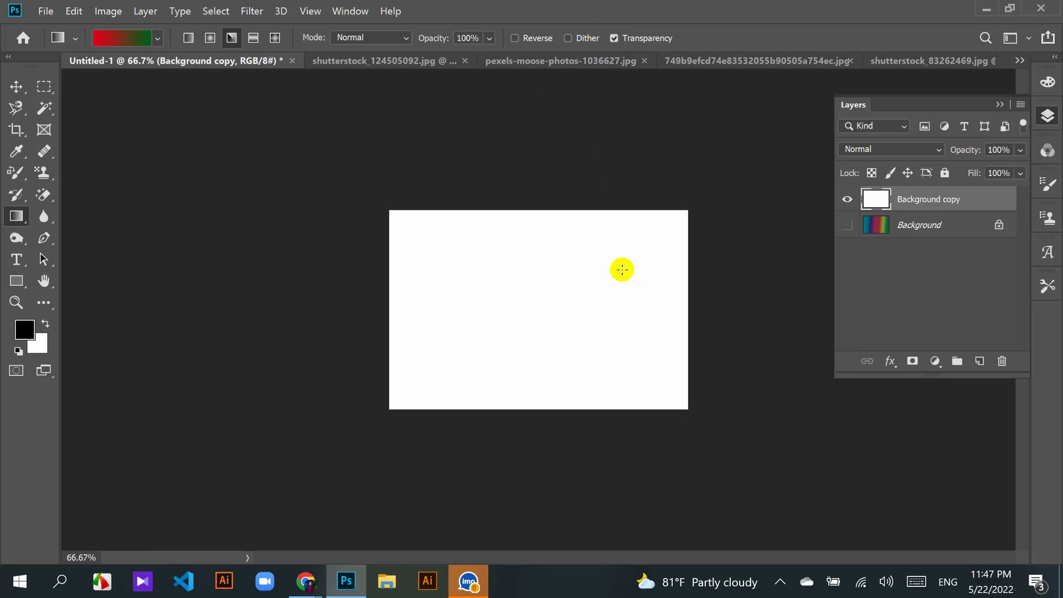
Step: Try a black-to-white Angle gradient on Background copy, clear the layer to white again, and disable the gradient's Transparency option
{"action": "left_click", "coordinate": [159, 38]}
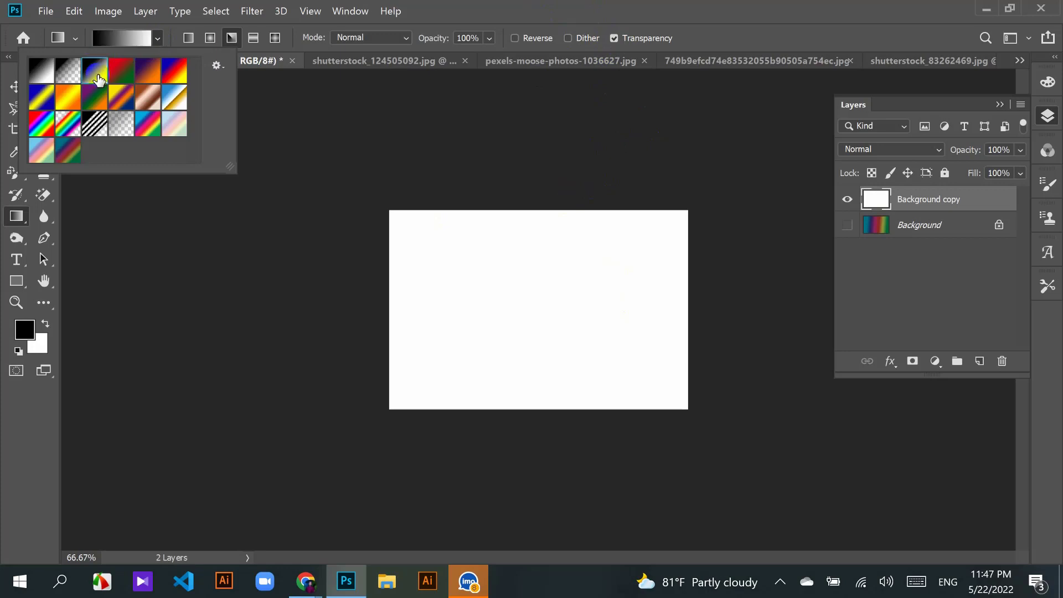
{"action": "left_click_drag", "start_coordinate": [443, 241], "coordinate": [712, 442]}
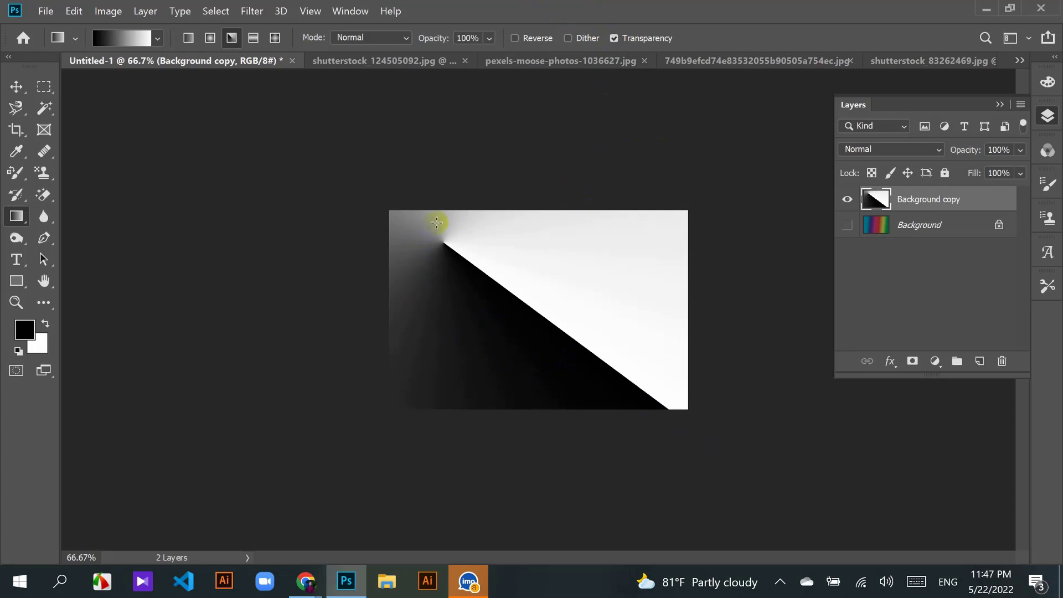
{"action": "left_click", "coordinate": [465, 351]}
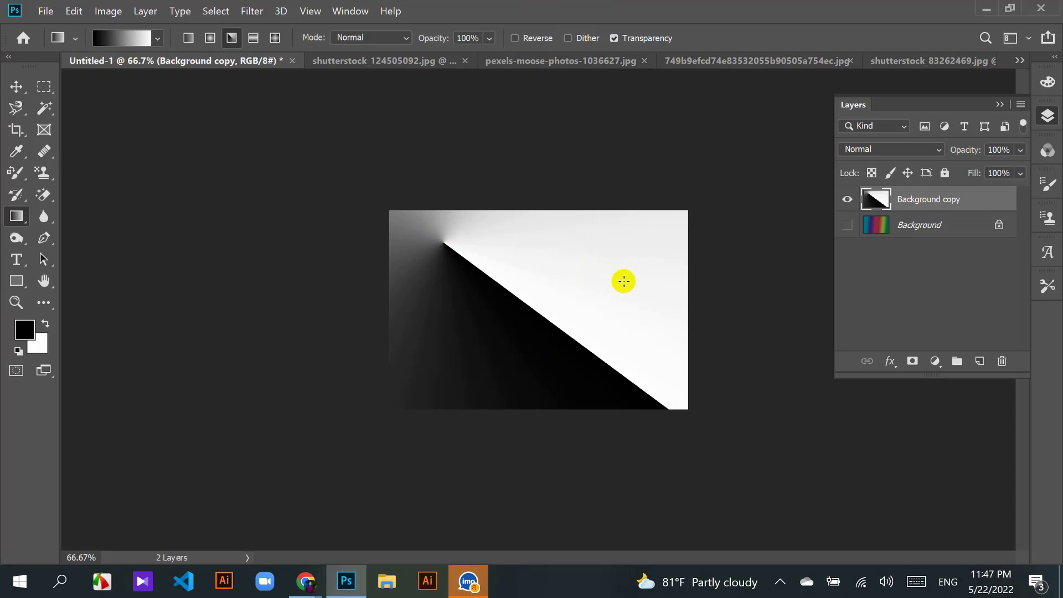
{"action": "left_click_drag", "start_coordinate": [515, 312], "coordinate": [616, 37]}
{"action": "left_click_drag", "start_coordinate": [616, 38], "coordinate": [601, 261]}
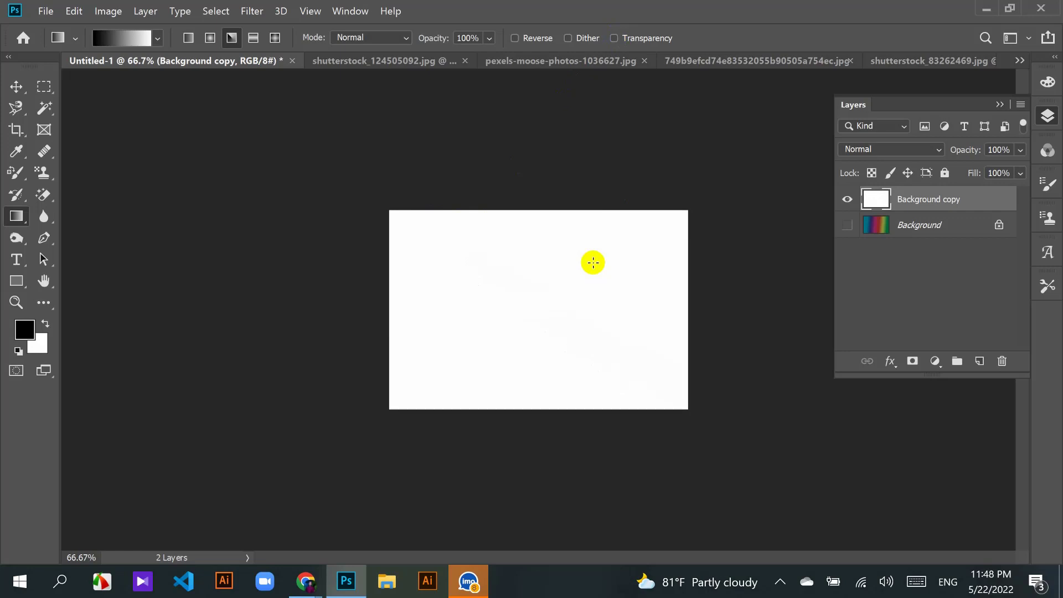
Step: Try black-to-white Angle gradients with different start points and directions on Background copy, and return the layer to plain white
{"action": "left_click_drag", "start_coordinate": [389, 209], "coordinate": [969, 534]}
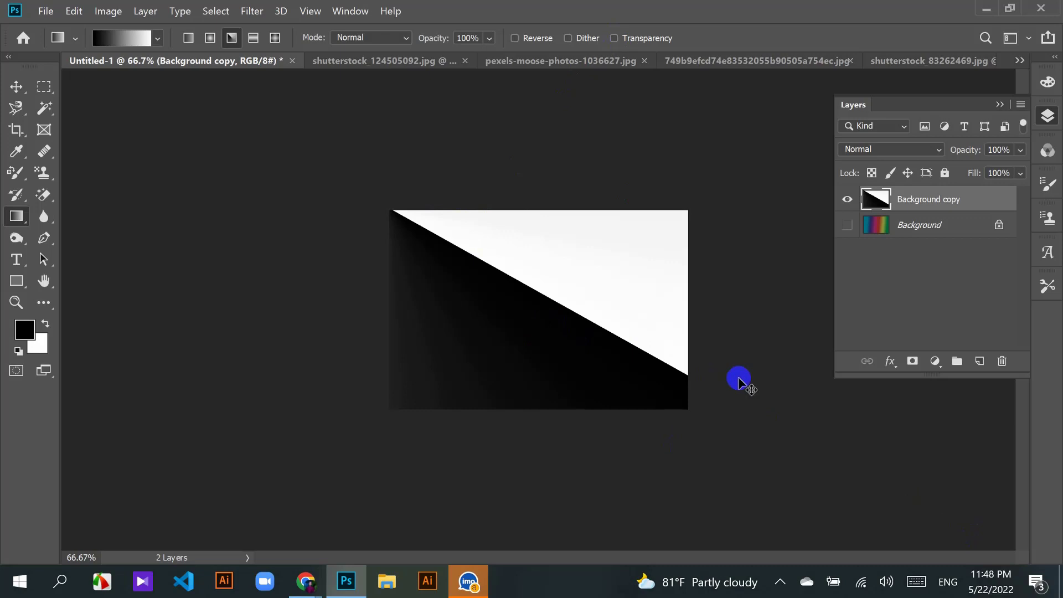
{"action": "left_click_drag", "start_coordinate": [739, 380], "coordinate": [652, 344]}
{"action": "left_click_drag", "start_coordinate": [469, 254], "coordinate": [629, 356]}
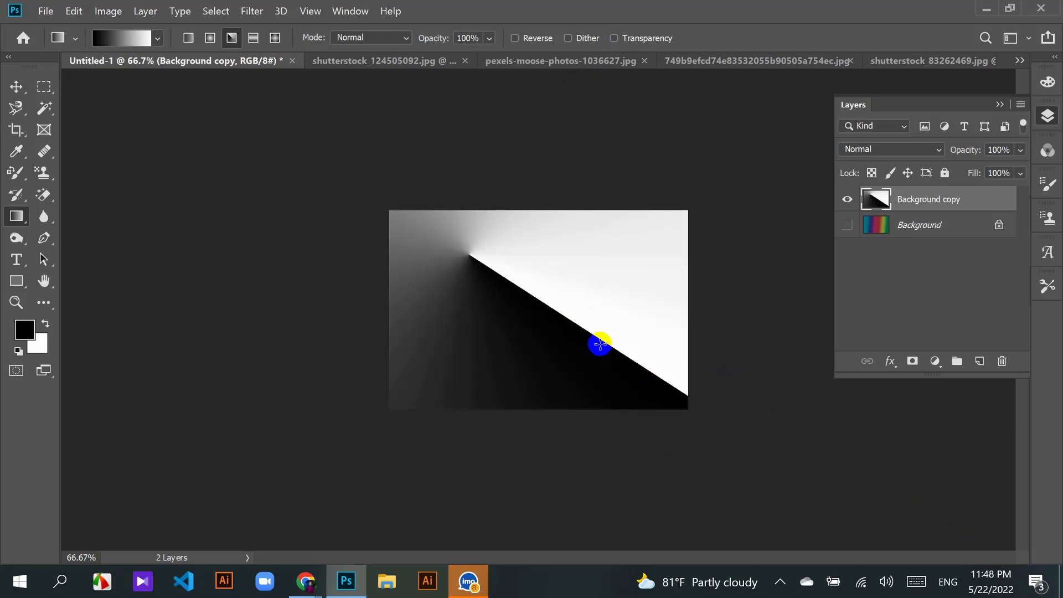
{"action": "left_click_drag", "start_coordinate": [553, 305], "coordinate": [813, 532]}
{"action": "left_click_drag", "start_coordinate": [520, 309], "coordinate": [531, 448]}
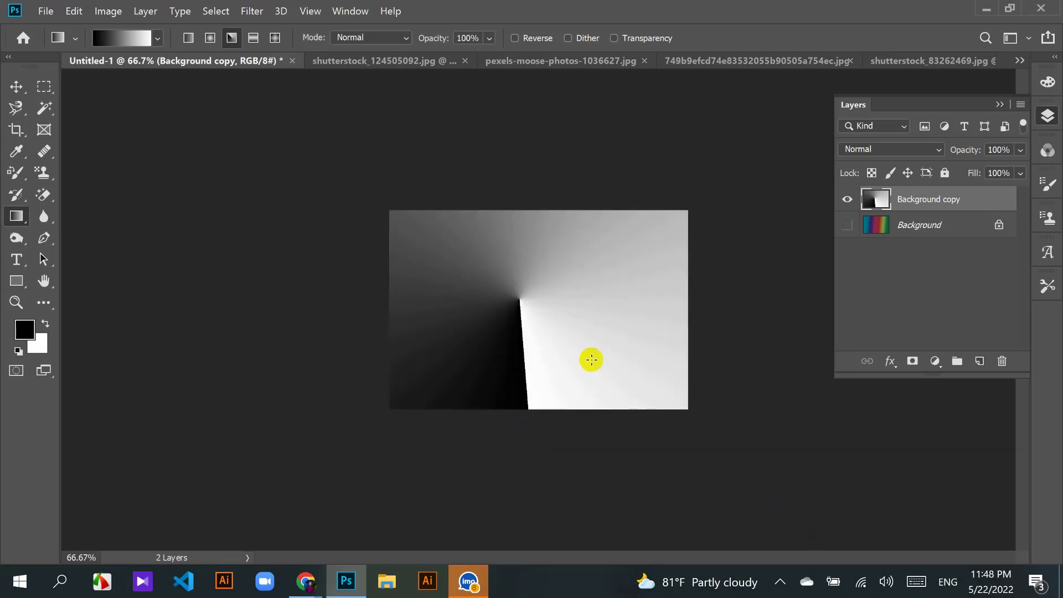
{"action": "left_click", "coordinate": [614, 404]}
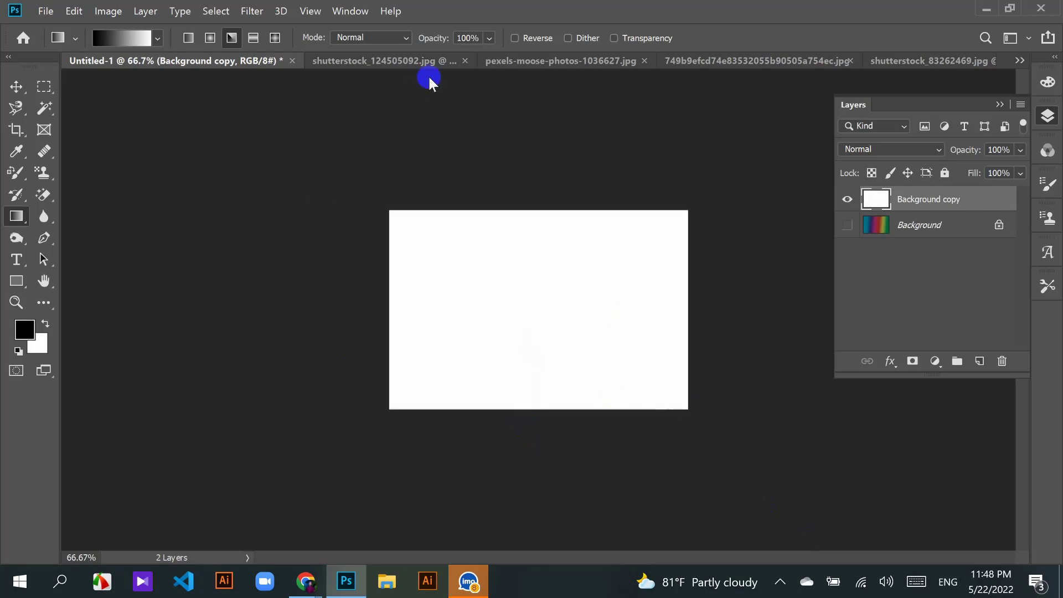
Step: Collapse the layer list, switch to the Paint Bucket Tool and set its fill source to Foreground
{"action": "left_click", "coordinate": [1006, 95]}
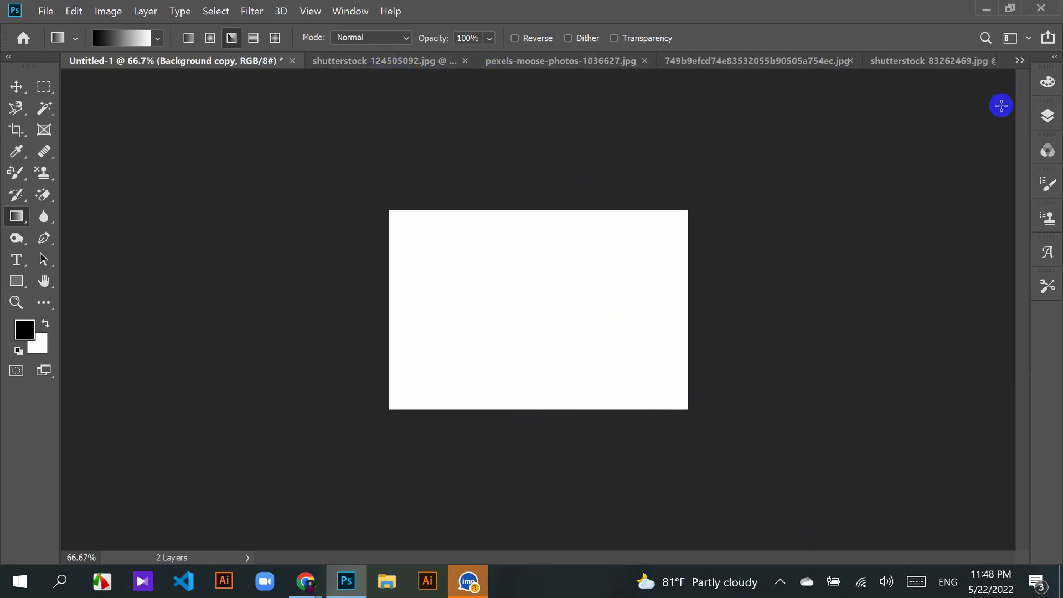
{"action": "left_click", "coordinate": [23, 222]}
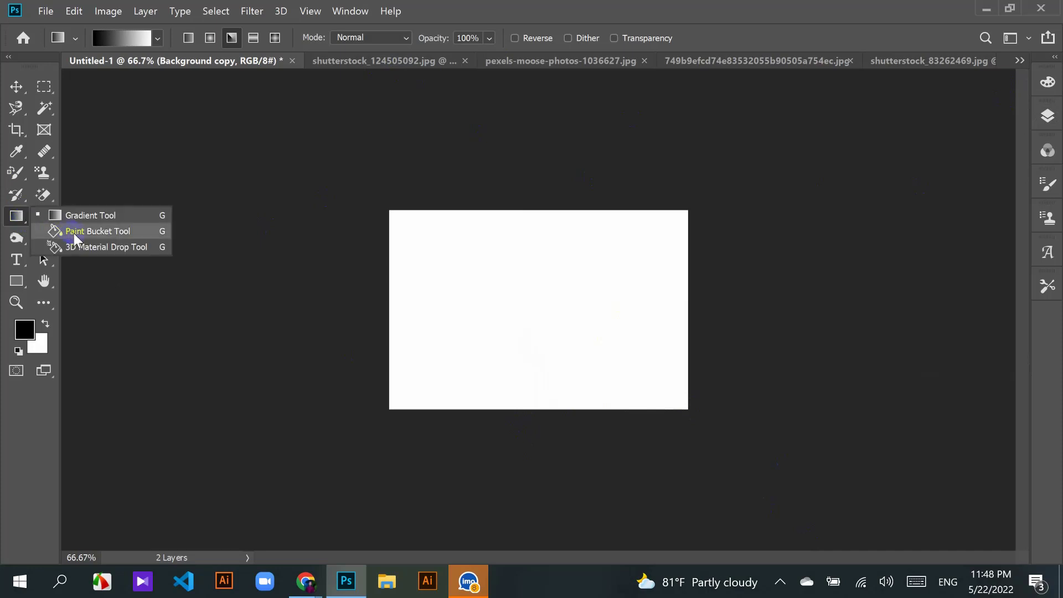
{"action": "left_click", "coordinate": [111, 231]}
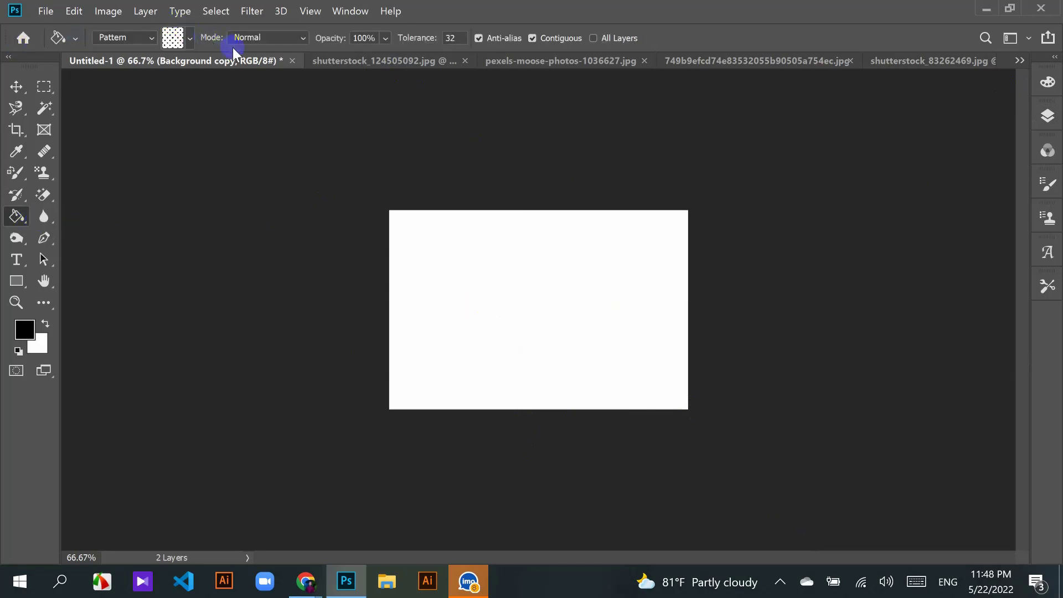
{"action": "left_click", "coordinate": [142, 39]}
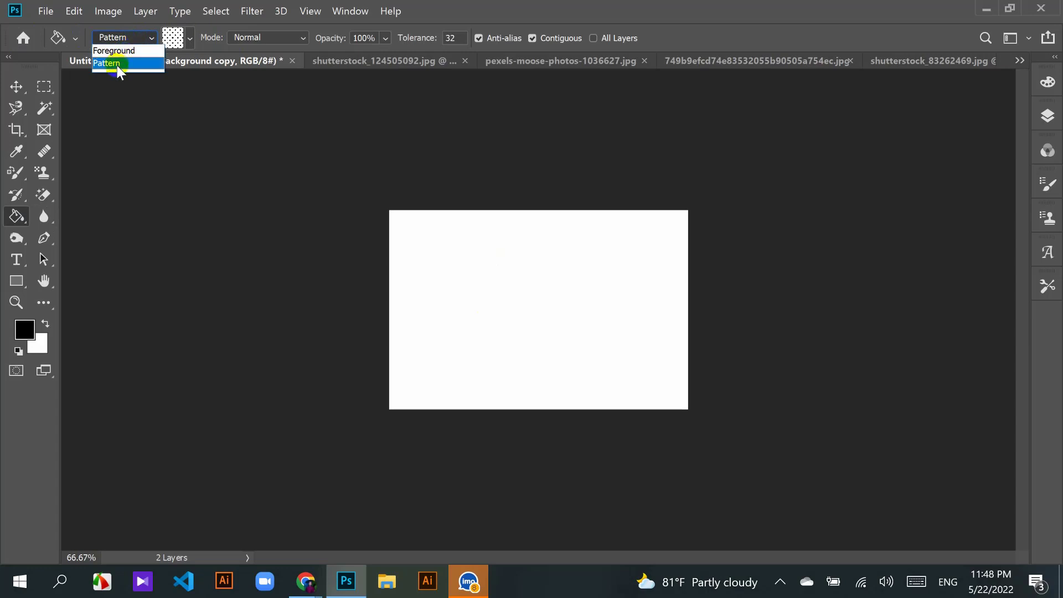
{"action": "left_click", "coordinate": [505, 275]}
{"action": "left_click", "coordinate": [122, 52]}
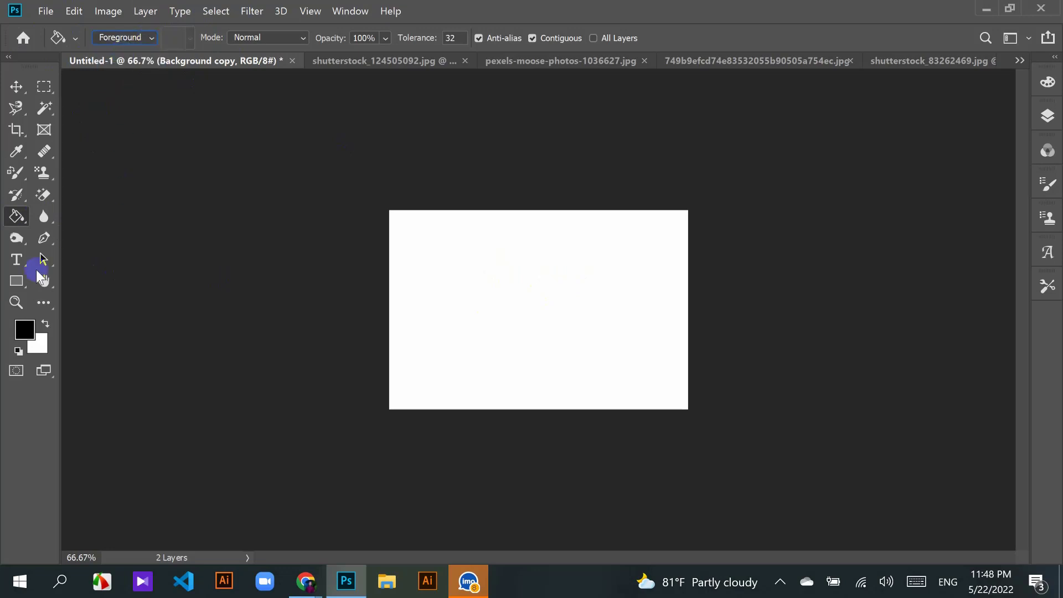
Step: Set the foreground color to bright red f60c0c and flood Background copy with it
{"action": "left_click", "coordinate": [27, 330]}
{"action": "left_click", "coordinate": [582, 192]}
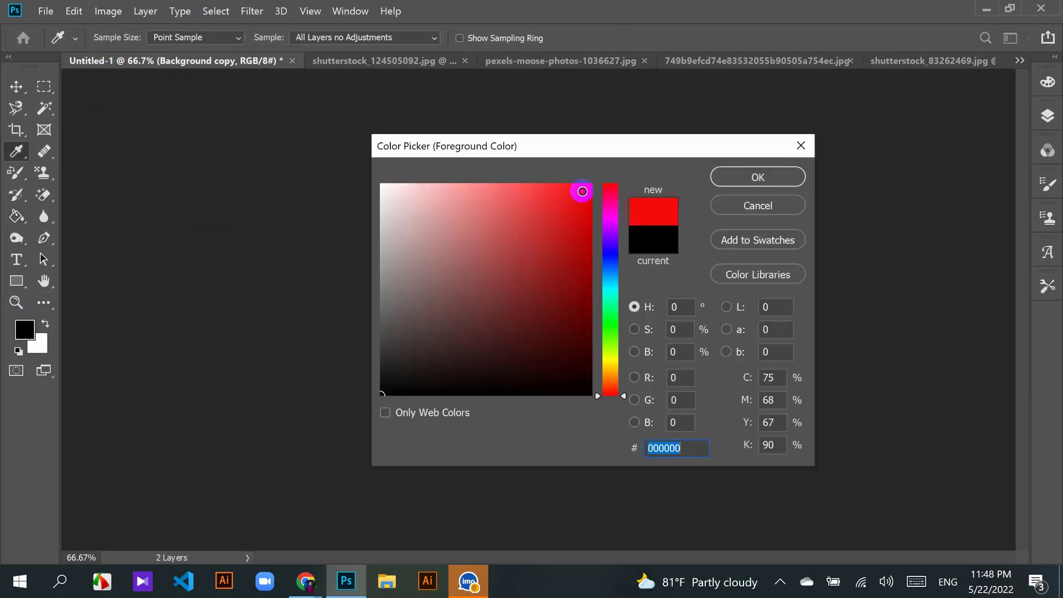
{"action": "left_click", "coordinate": [754, 176]}
{"action": "left_click", "coordinate": [519, 252]}
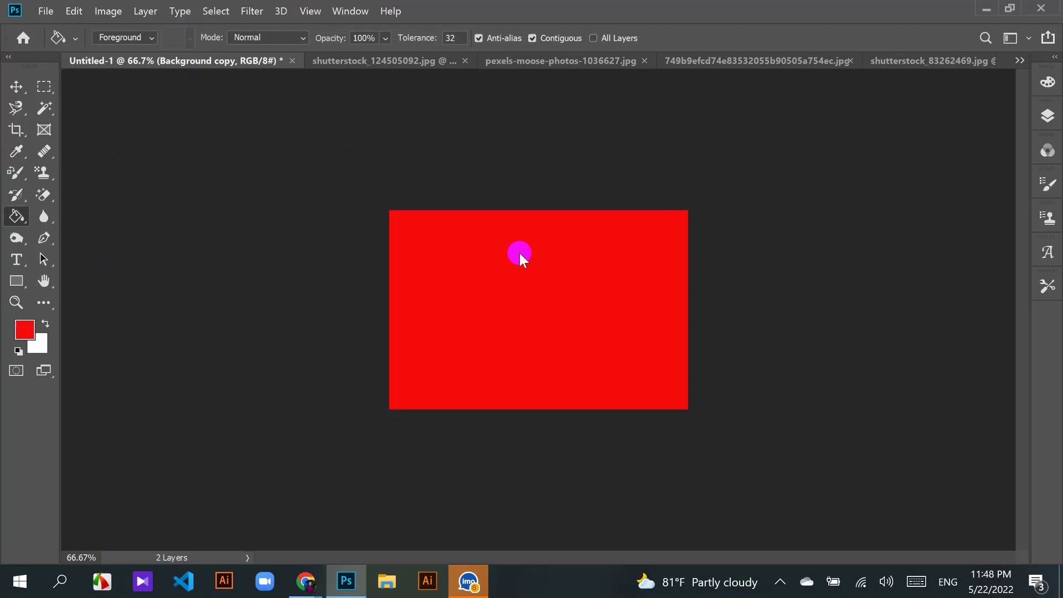
Step: Undo the red Paint Bucket fill on Background copy
{"action": "left_click", "coordinate": [611, 303]}
{"action": "left_click", "coordinate": [560, 264]}
{"action": "key", "text": "ctrl+z"}
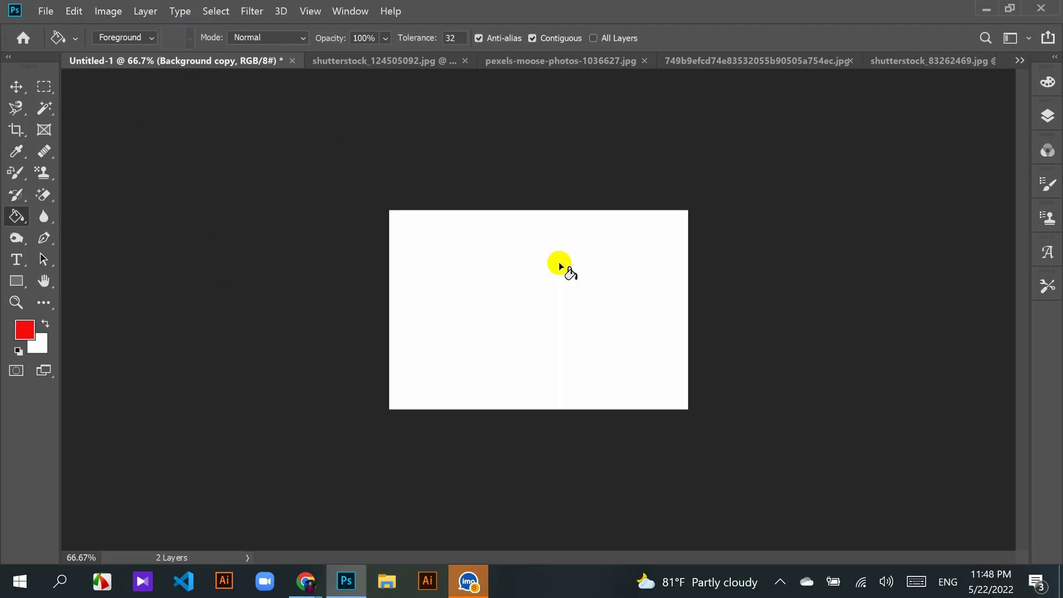
Step: Marquee-select a square area near the canvas's upper-left corner and fill it with the red foreground color
{"action": "left_click", "coordinate": [45, 87]}
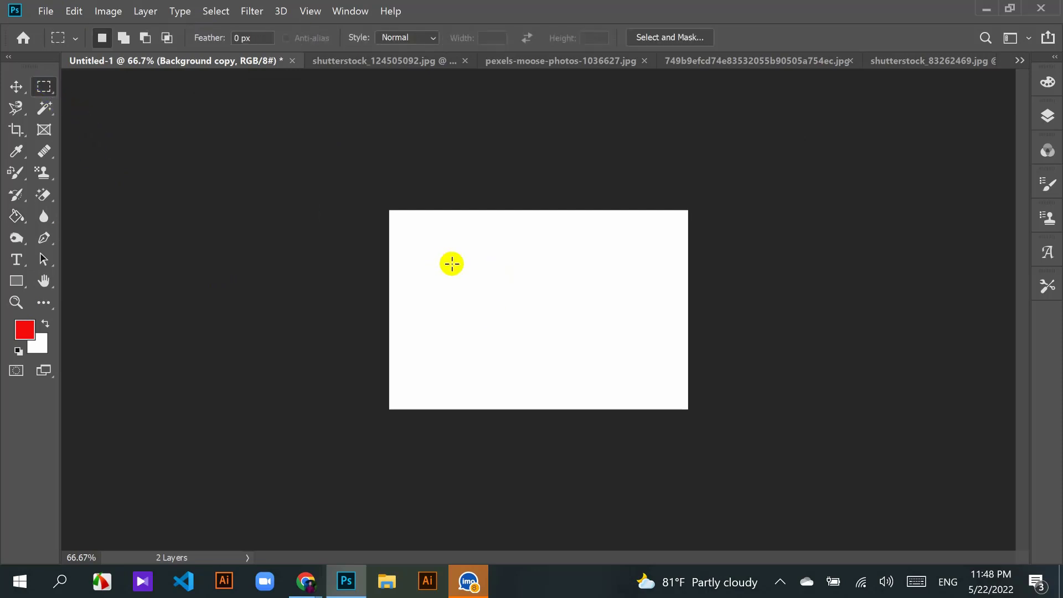
{"action": "left_click_drag", "start_coordinate": [428, 246], "coordinate": [491, 289]}
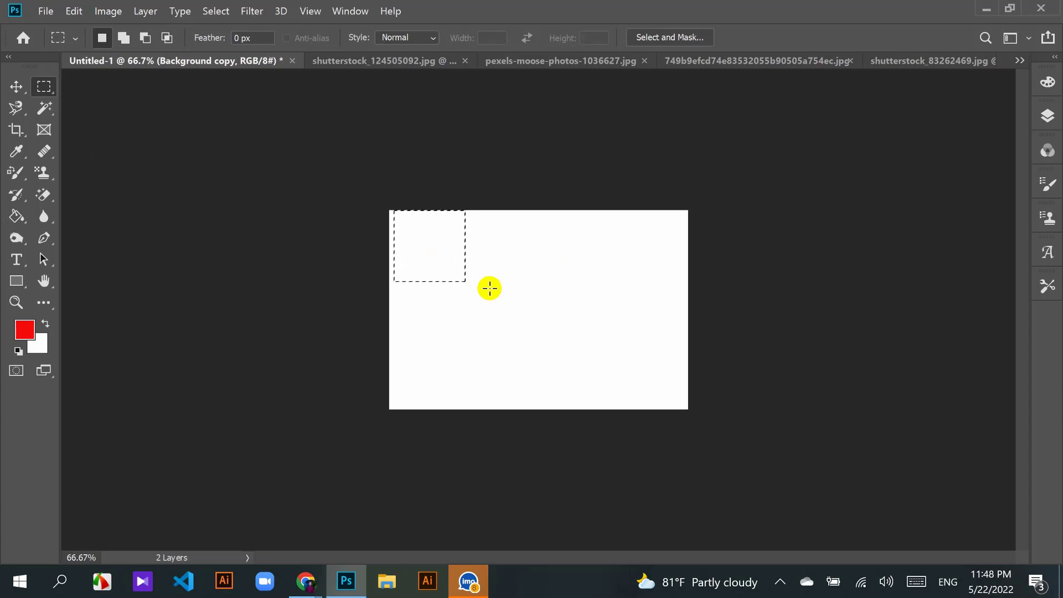
{"action": "key", "text": "alt+BackSpace"}
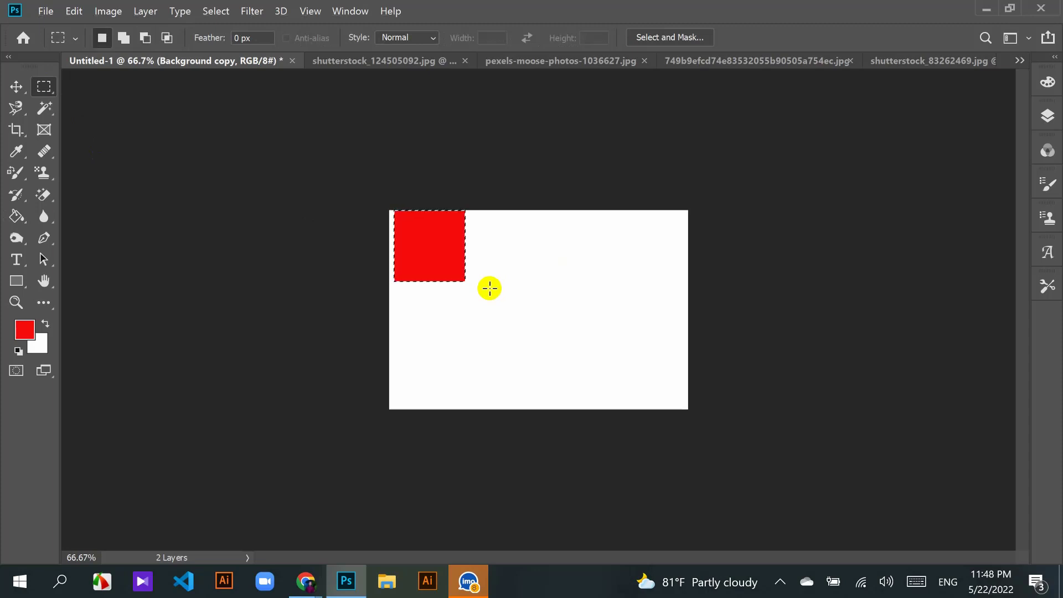
Step: Marquee-select a second square near the canvas center and fill it with blue foreground color 380cf6
{"action": "left_click_drag", "start_coordinate": [522, 278], "coordinate": [599, 353]}
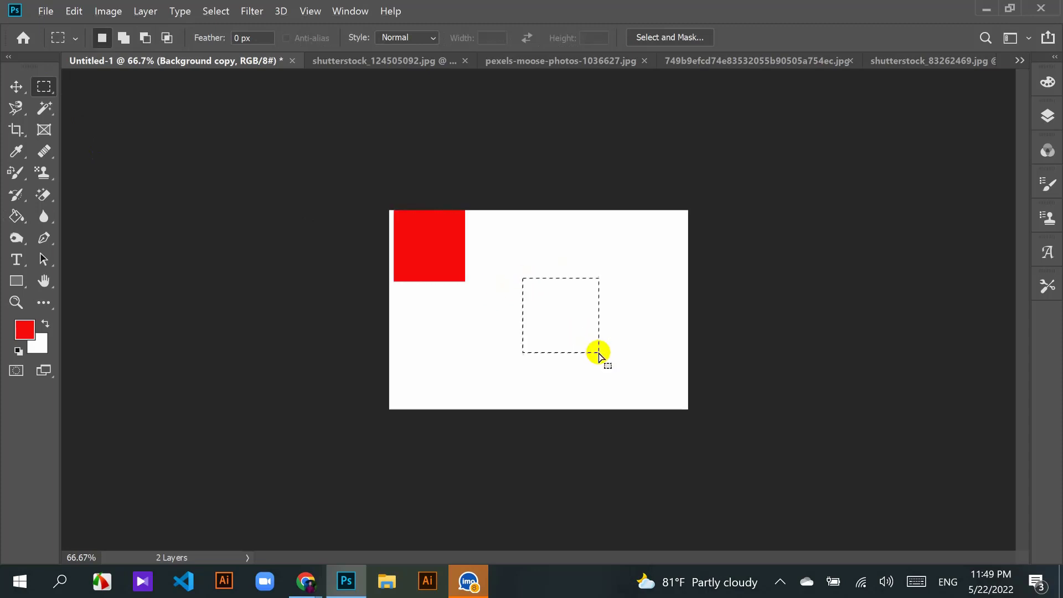
{"action": "left_click", "coordinate": [30, 331]}
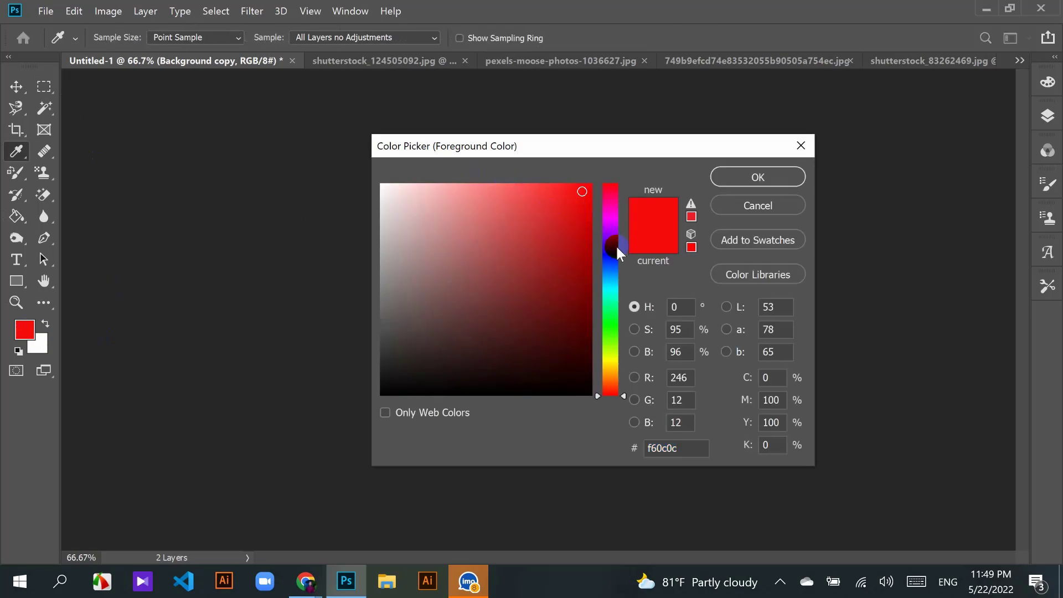
{"action": "left_click", "coordinate": [610, 248]}
{"action": "left_click", "coordinate": [769, 176]}
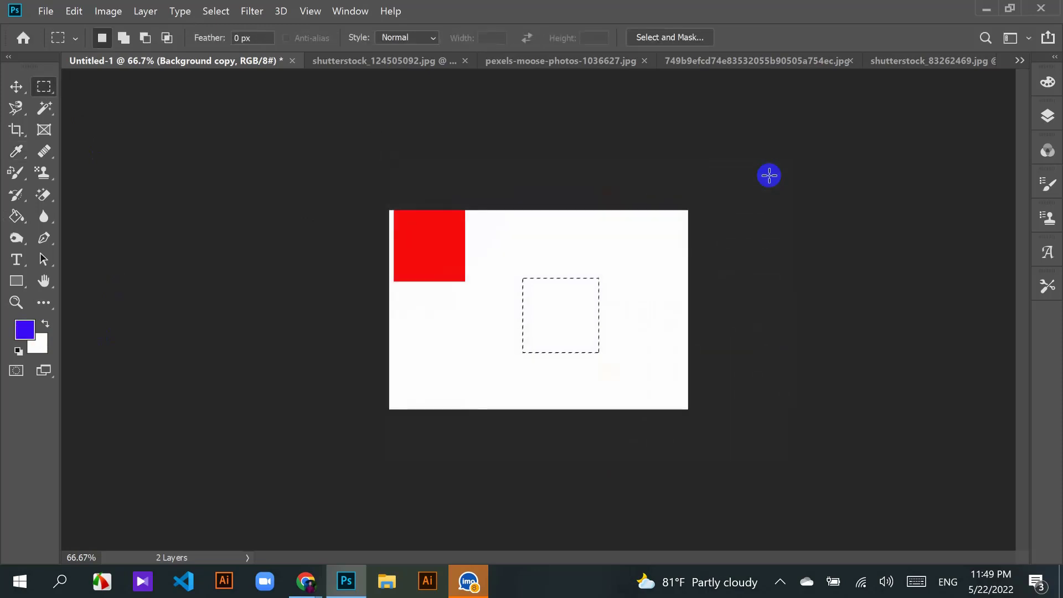
{"action": "key", "text": "alt+BackSpace"}
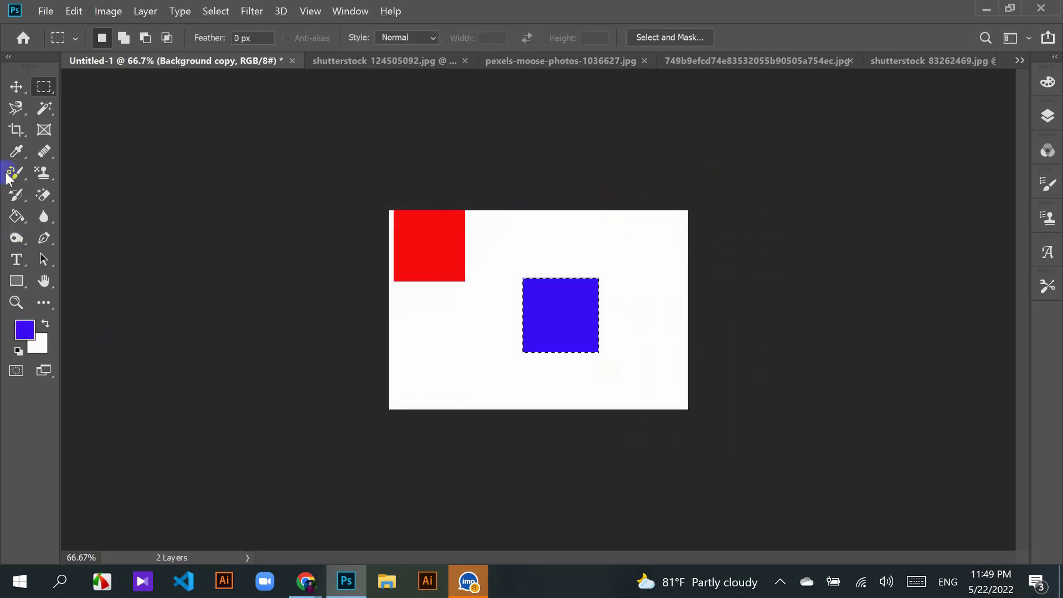
Step: Change the foreground color to bright green and deselect the blue square's area
{"action": "left_click", "coordinate": [17, 86]}
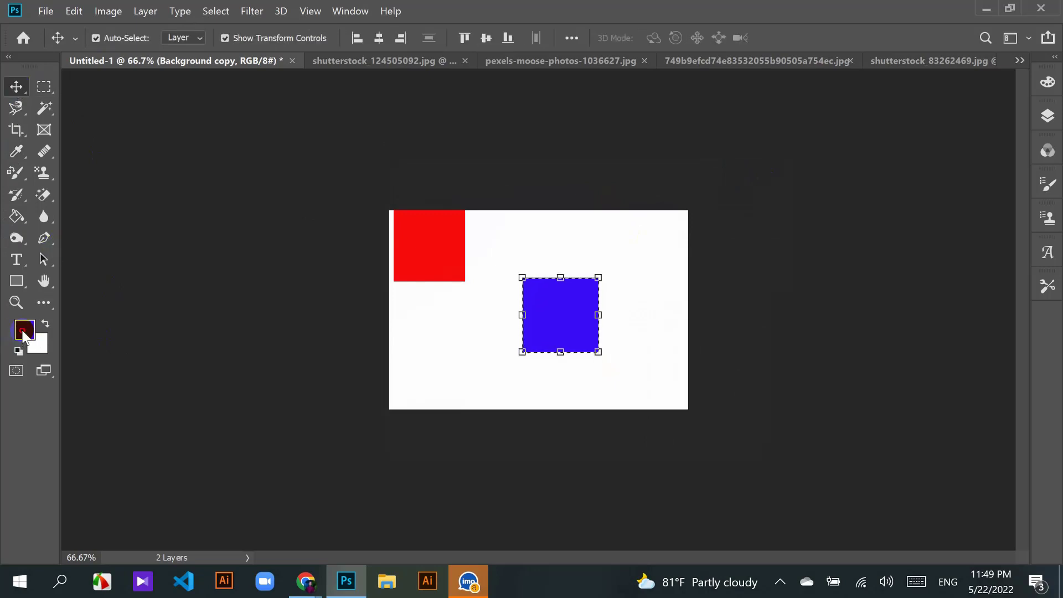
{"action": "left_click", "coordinate": [24, 329]}
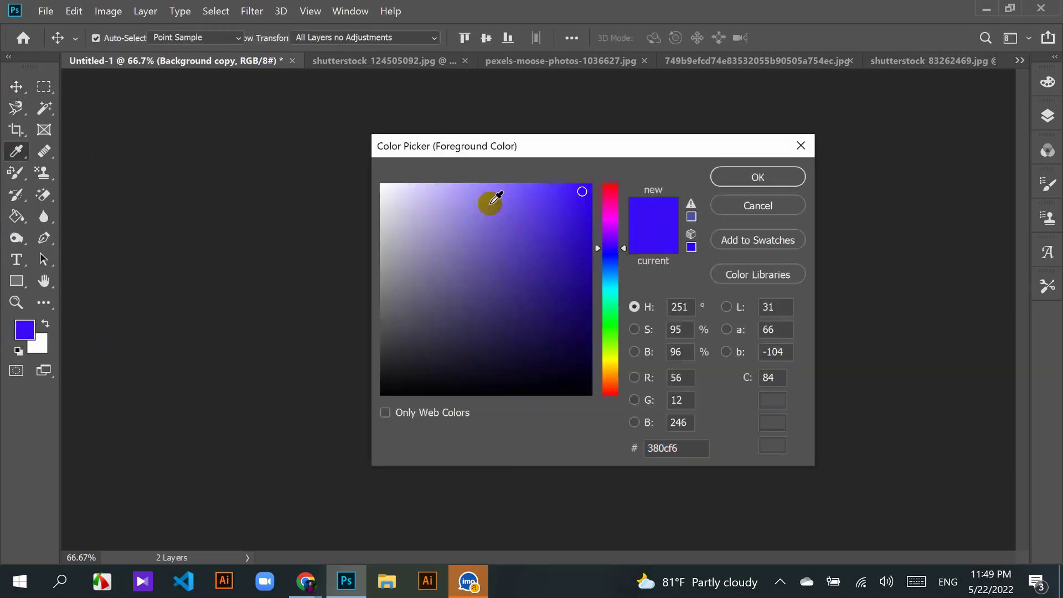
{"action": "left_click", "coordinate": [616, 312]}
{"action": "left_click", "coordinate": [758, 177]}
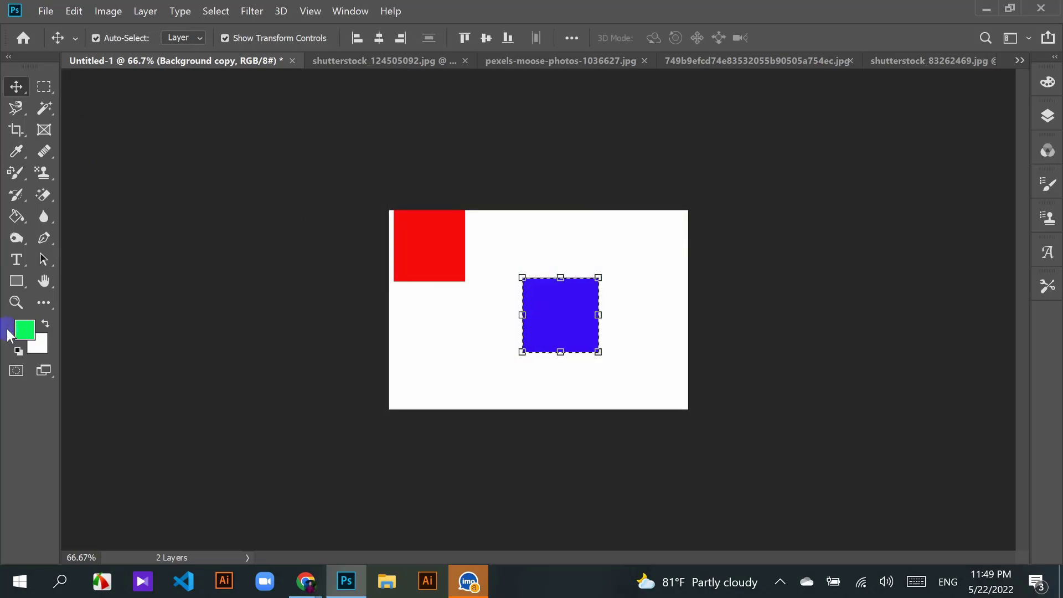
{"action": "key", "text": "ctrl+d"}
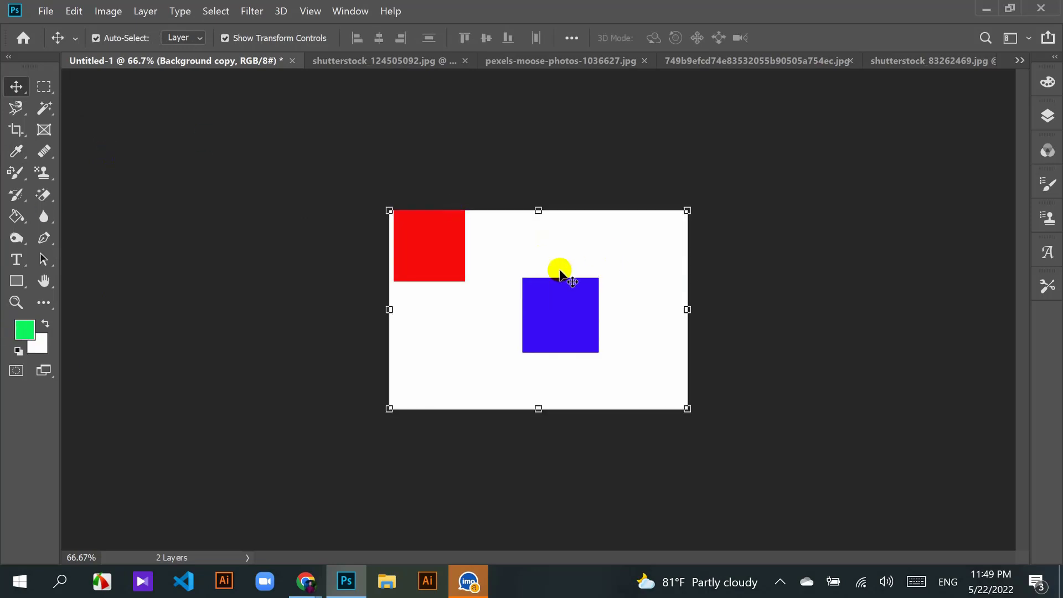
{"action": "left_click", "coordinate": [351, 182]}
Step: Activate the Paint Bucket tool with Foreground as its fill source and select the Background copy layer
{"action": "left_click", "coordinate": [200, 38]}
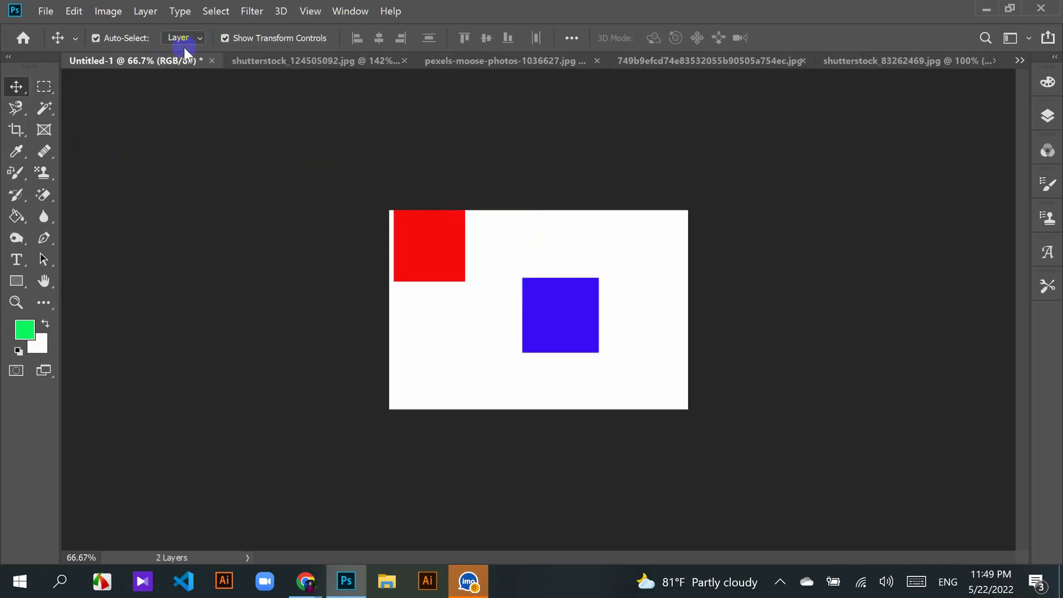
{"action": "left_click", "coordinate": [17, 217]}
{"action": "left_click", "coordinate": [135, 38]}
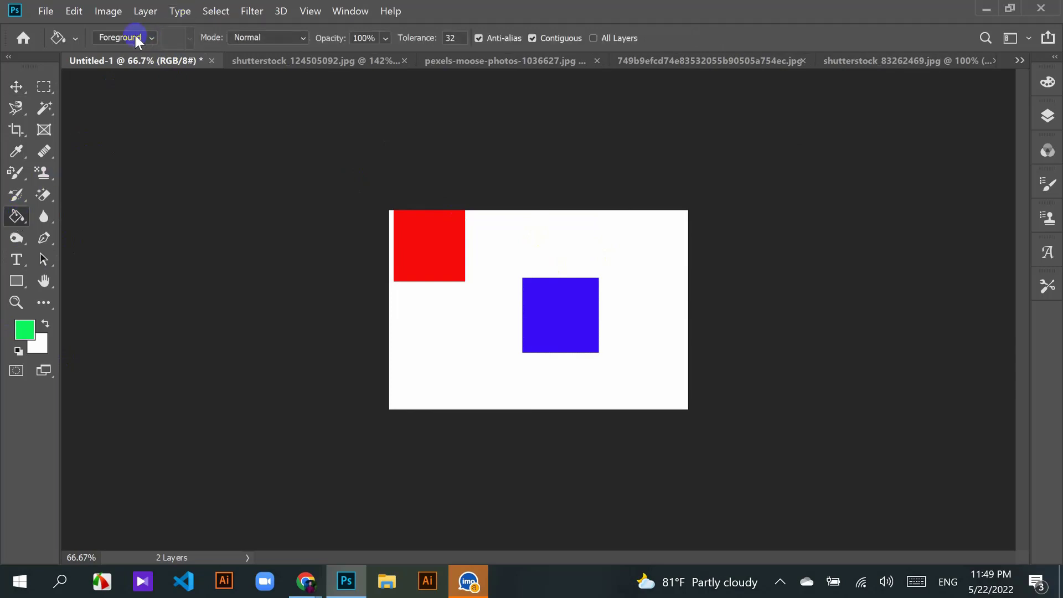
{"action": "left_click", "coordinate": [454, 238]}
{"action": "left_click", "coordinate": [15, 218]}
{"action": "mouse_move", "coordinate": [15, 230]}
{"action": "left_mouse_down"}
{"action": "mouse_move", "coordinate": [75, 228]}
{"action": "mouse_move", "coordinate": [75, 220]}
{"action": "mouse_move", "coordinate": [79, 231]}
{"action": "left_mouse_up"}
{"action": "left_click", "coordinate": [414, 226]}
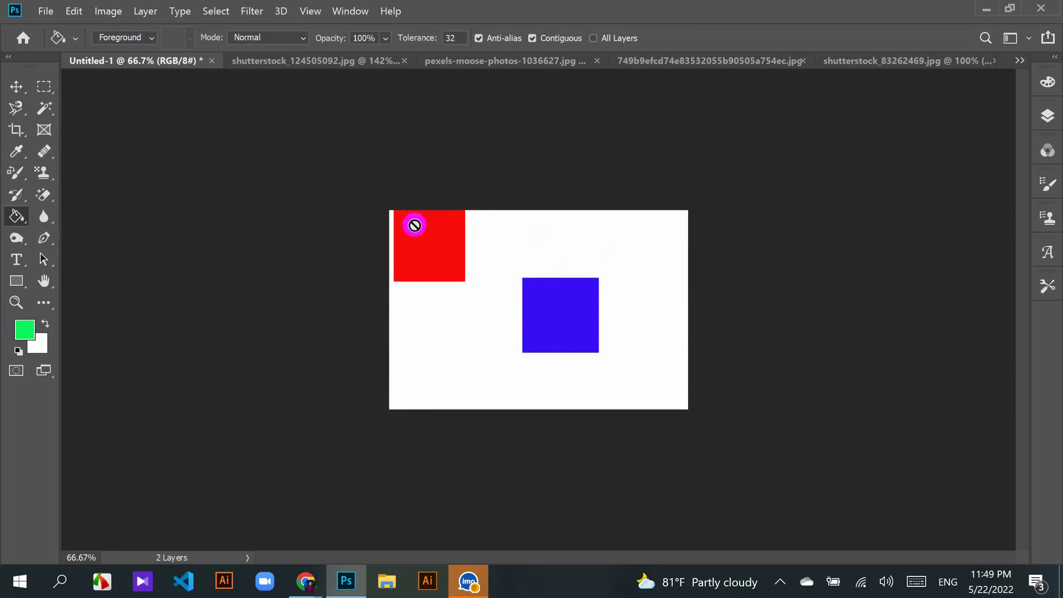
{"action": "left_click", "coordinate": [1046, 116]}
{"action": "left_click", "coordinate": [901, 203]}
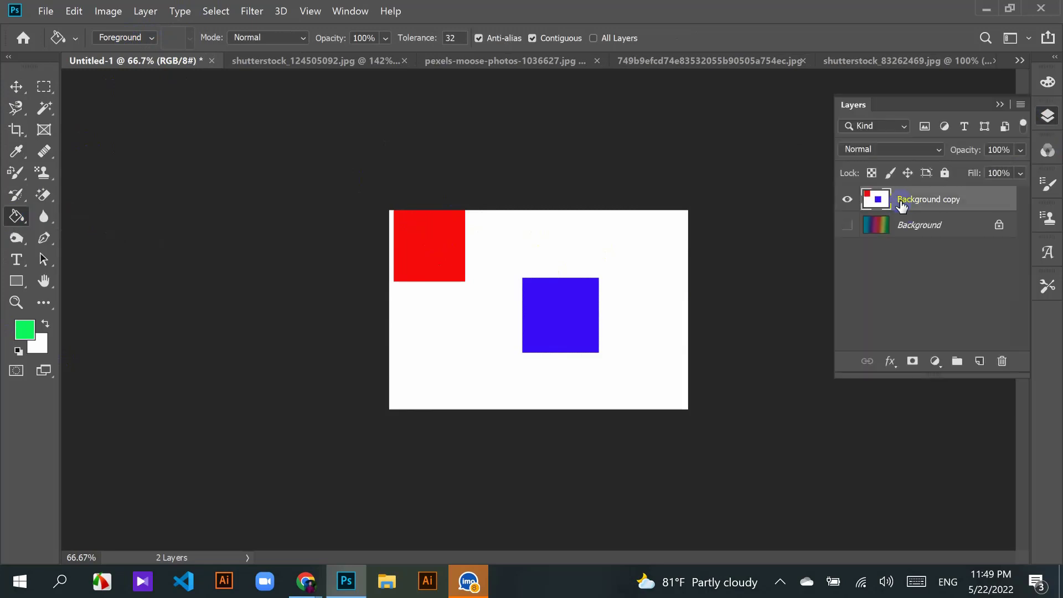
Step: Try filling the red square with the green foreground color, and undo the fill
{"action": "left_click", "coordinate": [454, 231]}
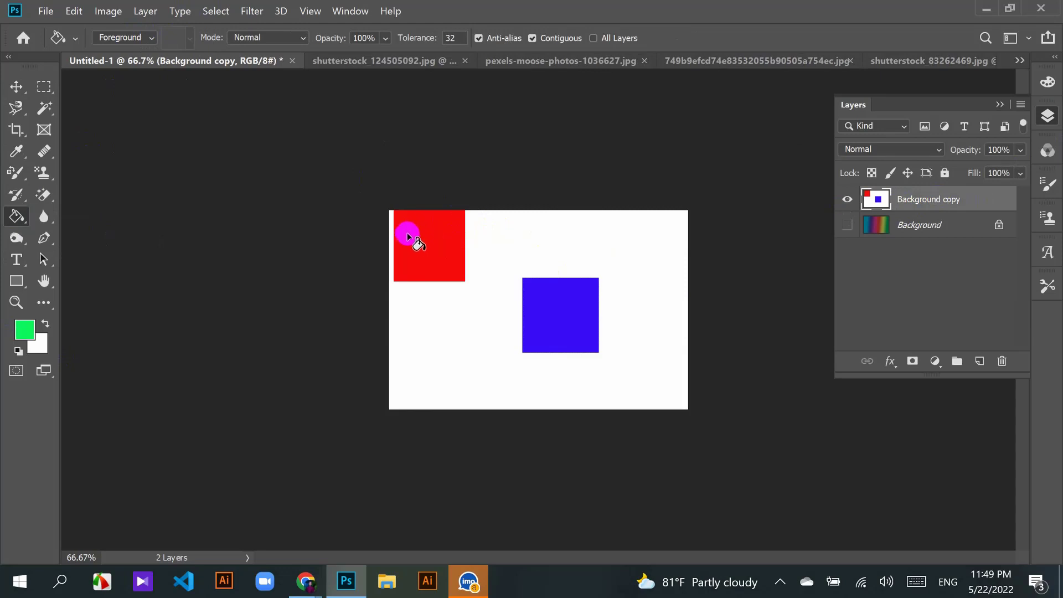
{"action": "left_click", "coordinate": [152, 314]}
{"action": "left_click", "coordinate": [415, 246]}
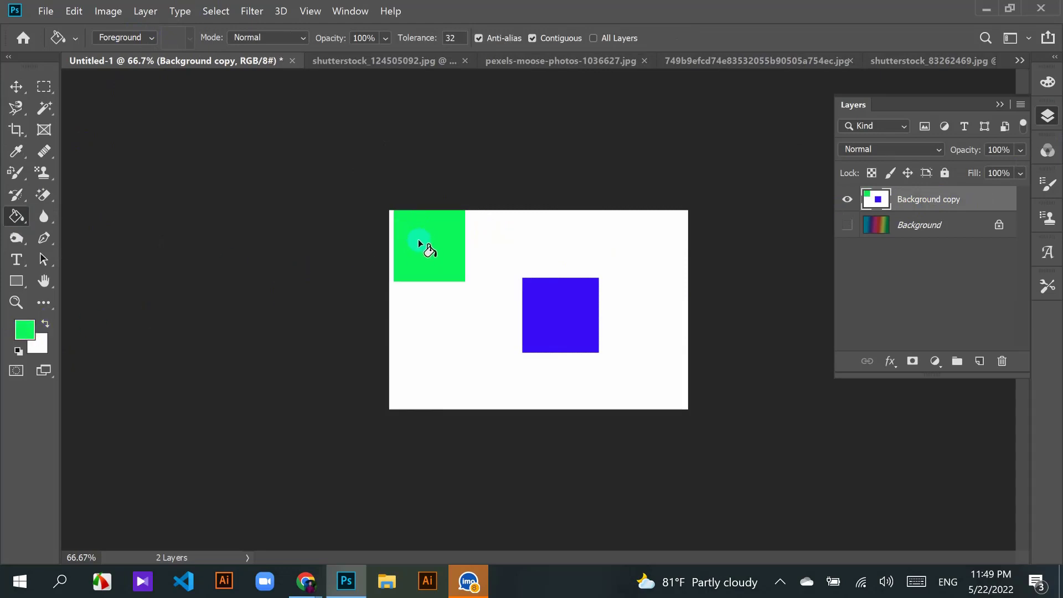
{"action": "key", "text": "ctrl+z"}
Step: Try the green foreground fill on the blue square and on the white surrounding area, undoing each fill
{"action": "left_click", "coordinate": [543, 309]}
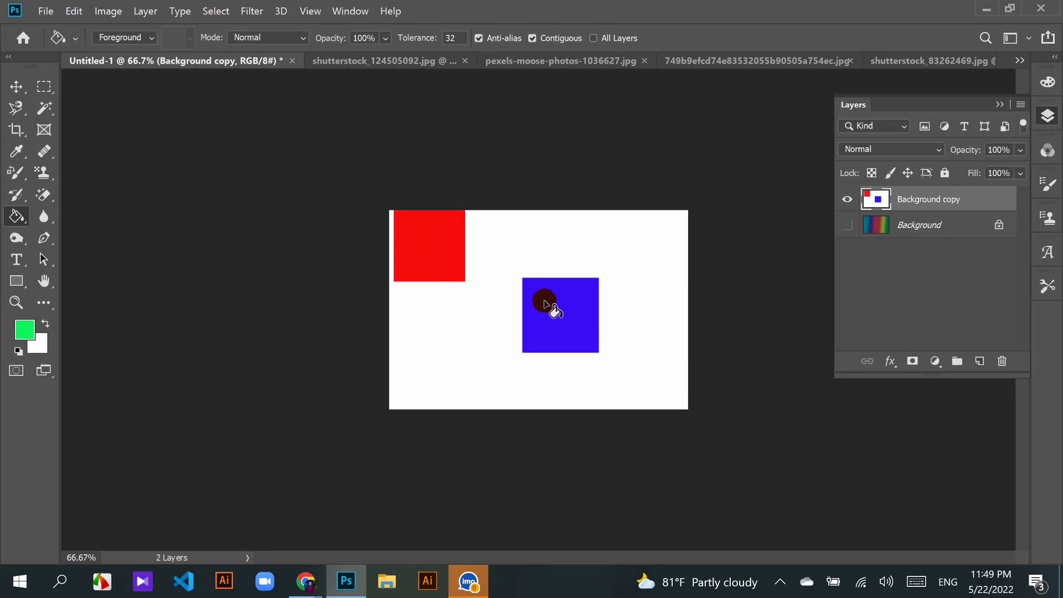
{"action": "left_click", "coordinate": [539, 313]}
{"action": "key", "text": "ctrl+z"}
{"action": "left_click", "coordinate": [523, 222]}
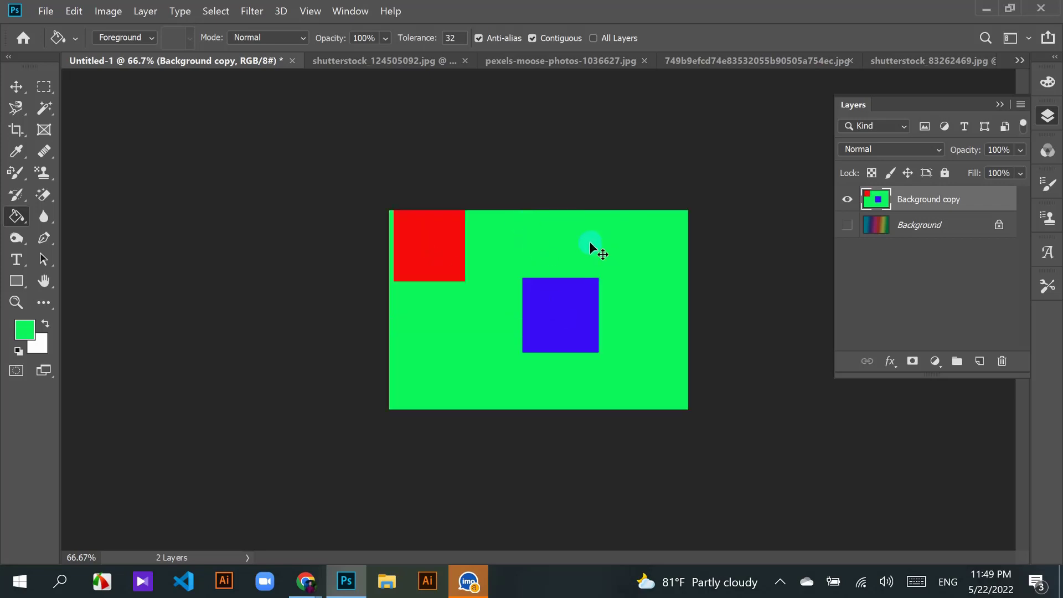
{"action": "key", "text": "ctrl+z"}
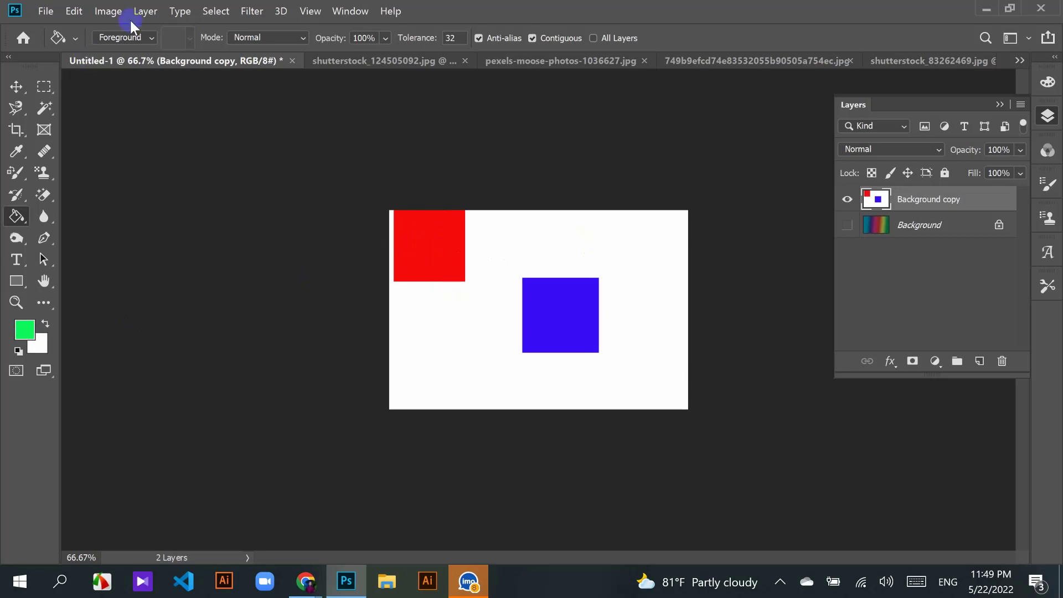
Step: Set the Paint Bucket source to Pattern with the black-dot pattern, and try it on the red square before undoing the fill
{"action": "left_click", "coordinate": [151, 38]}
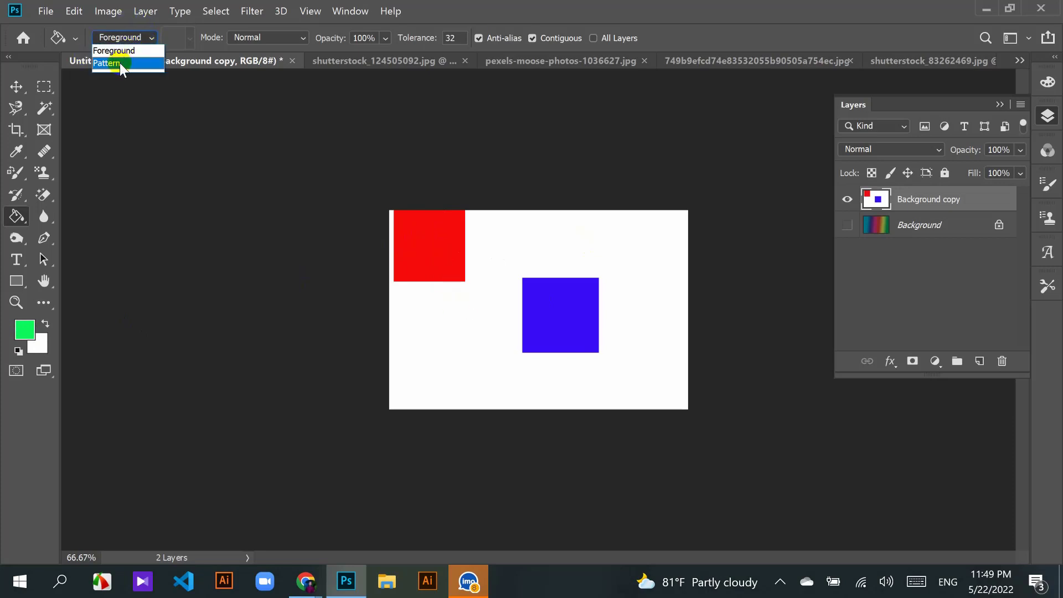
{"action": "left_click", "coordinate": [118, 64]}
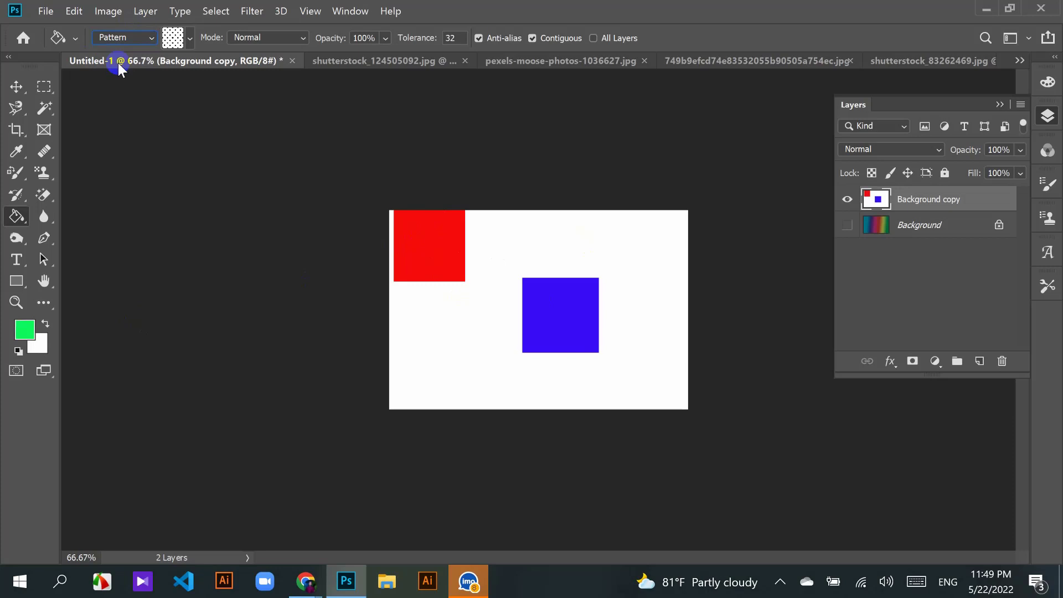
{"action": "left_click", "coordinate": [188, 35]}
{"action": "left_click", "coordinate": [203, 79]}
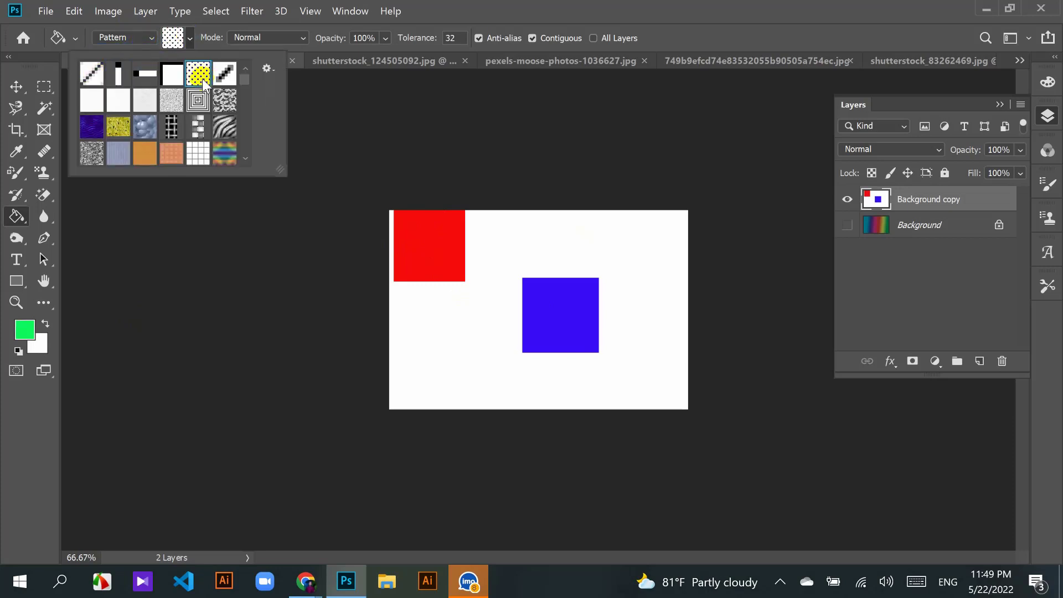
{"action": "left_click", "coordinate": [423, 232]}
{"action": "left_click", "coordinate": [430, 244]}
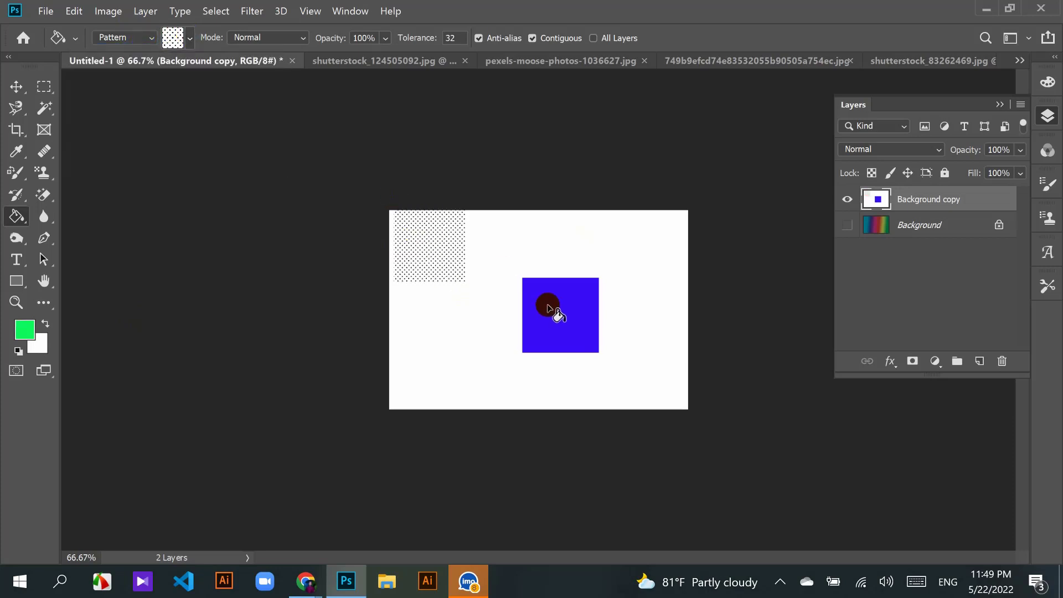
{"action": "key", "text": "ctrl+z"}
Step: Try the dotted pattern fill on the white area and on the blue square, undoing each fill
{"action": "left_click", "coordinate": [529, 228]}
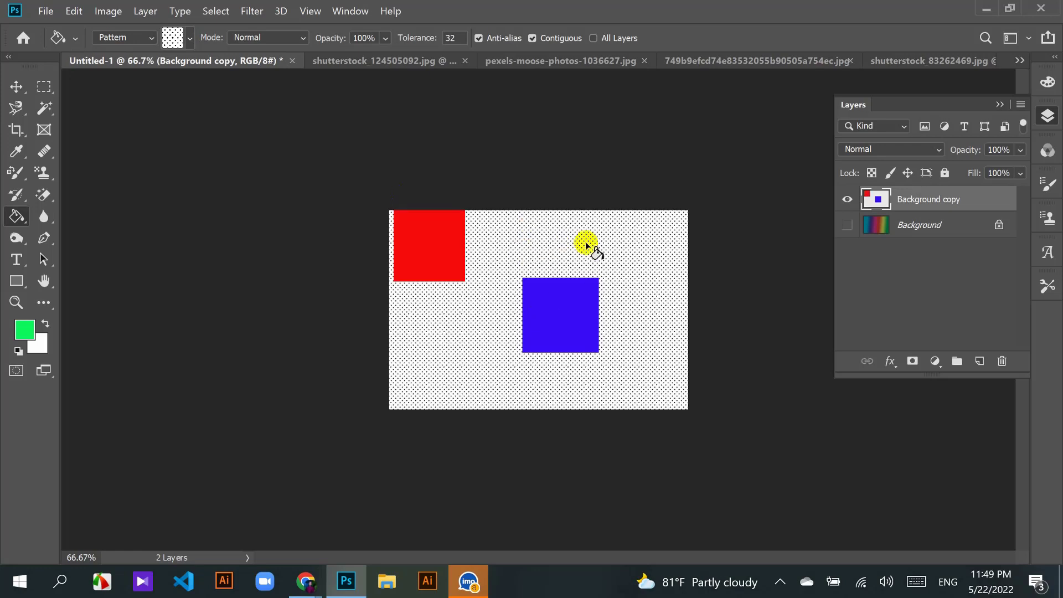
{"action": "key", "text": "ctrl+z"}
{"action": "left_click", "coordinate": [563, 304]}
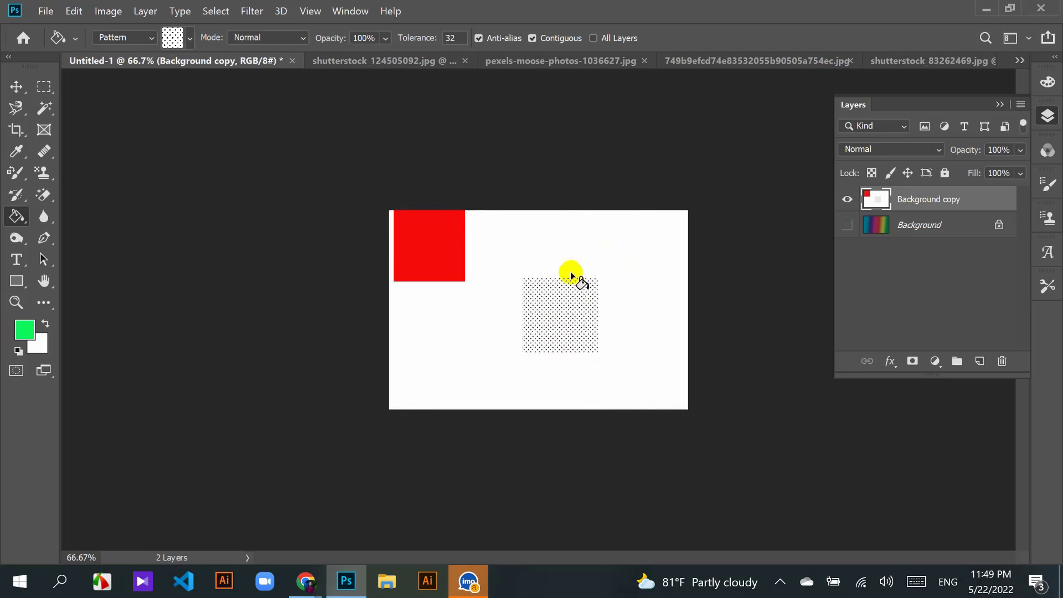
{"action": "key", "text": "ctrl+z"}
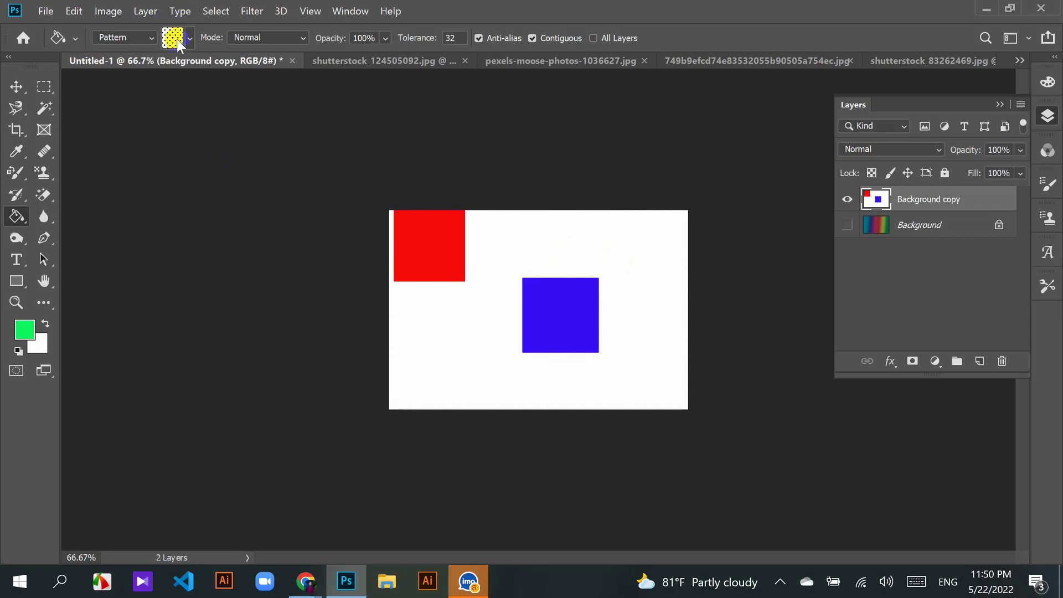
Step: Choose the black-and-gray woven pattern and try it on the red square and the white area, undoing each fill
{"action": "left_click", "coordinate": [189, 39]}
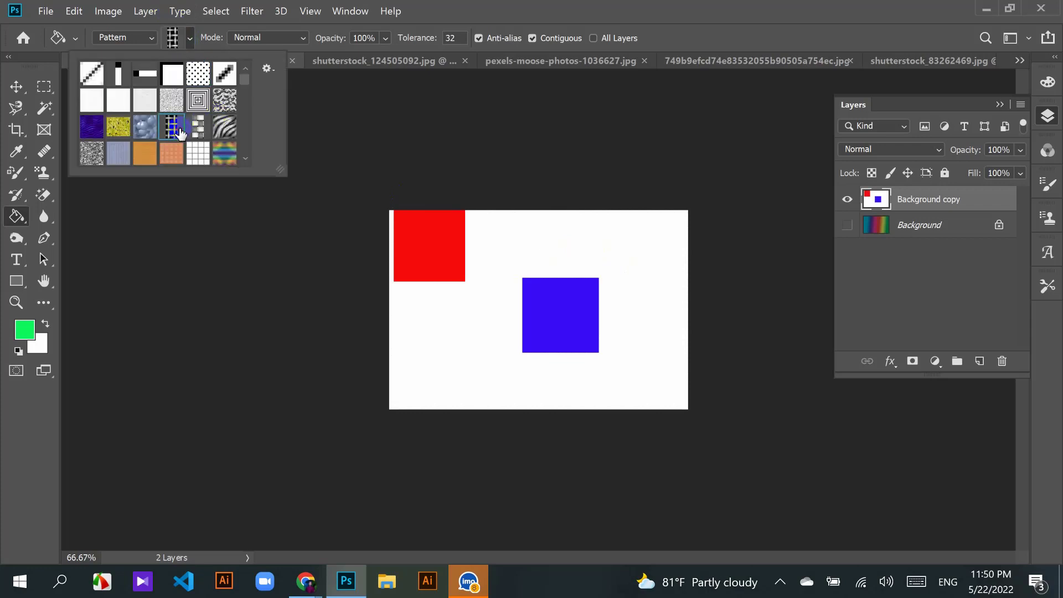
{"action": "left_click", "coordinate": [413, 237]}
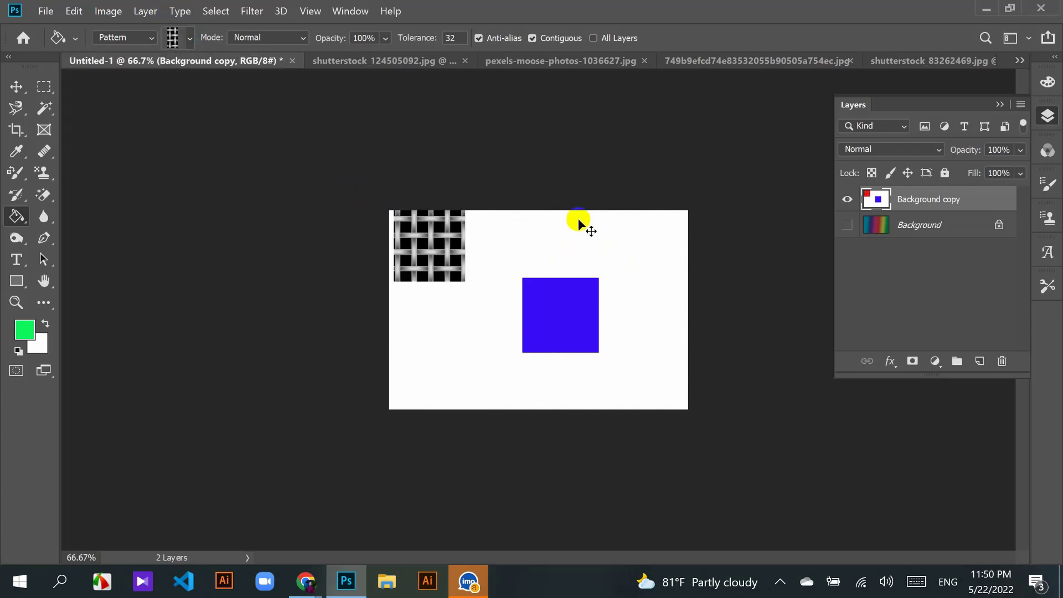
{"action": "key", "text": "ctrl+z"}
{"action": "left_click", "coordinate": [543, 233]}
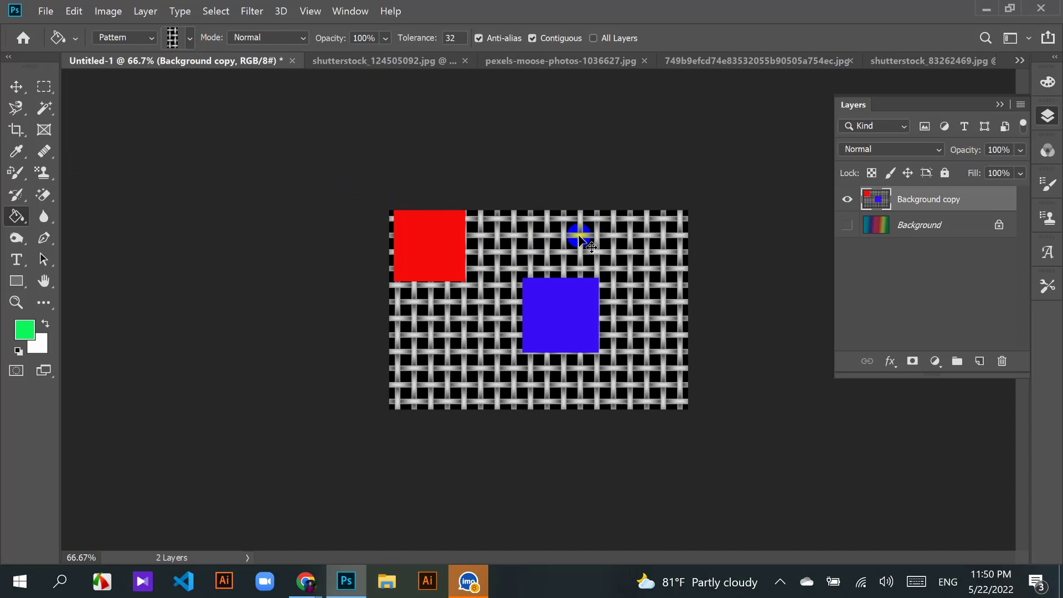
{"action": "key", "text": "ctrl+z"}
Step: Choose the blue-gray bubble pattern and try it on the white area, undoing the fill
{"action": "left_click", "coordinate": [187, 38]}
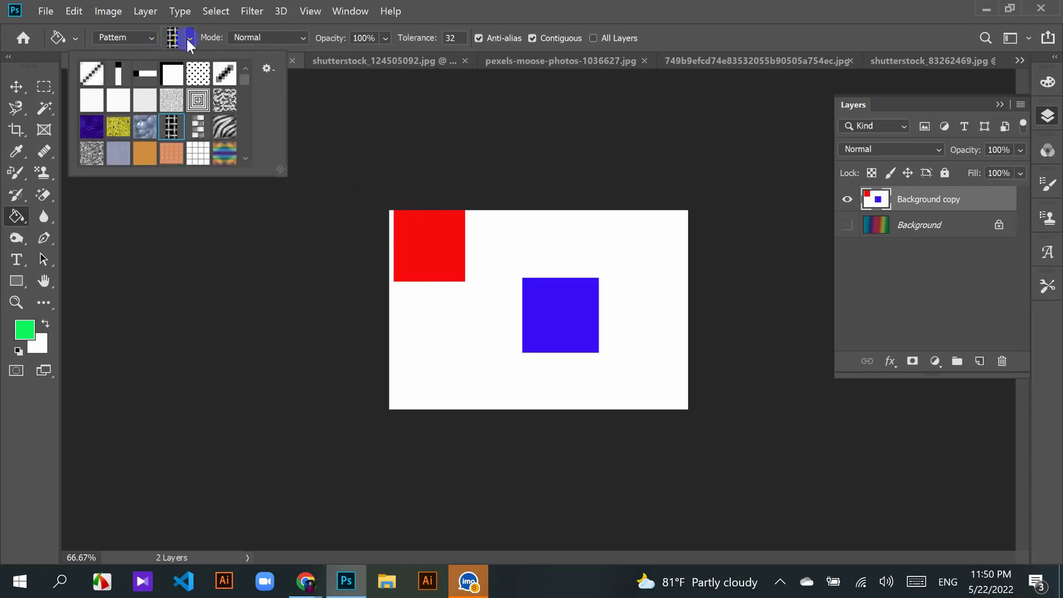
{"action": "left_click", "coordinate": [147, 127]}
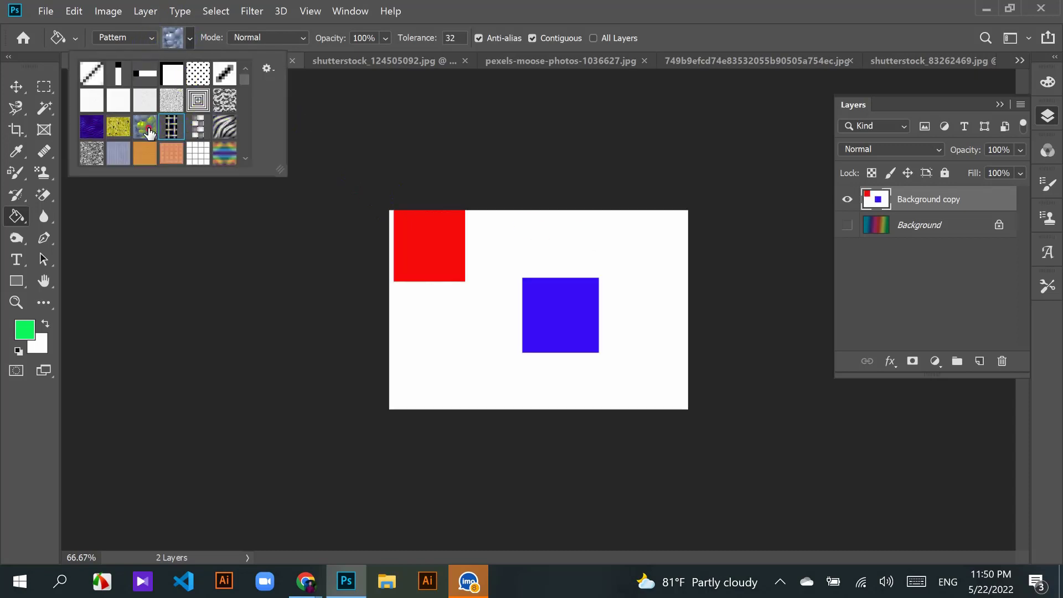
{"action": "left_click", "coordinate": [534, 233]}
{"action": "left_click", "coordinate": [522, 232]}
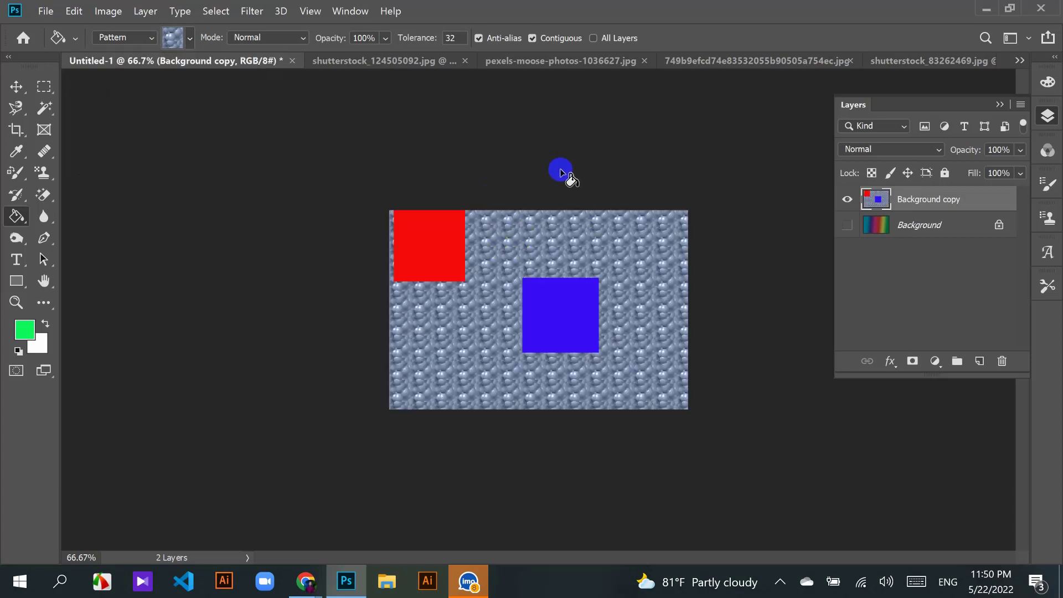
{"action": "key", "text": "ctrl+z"}
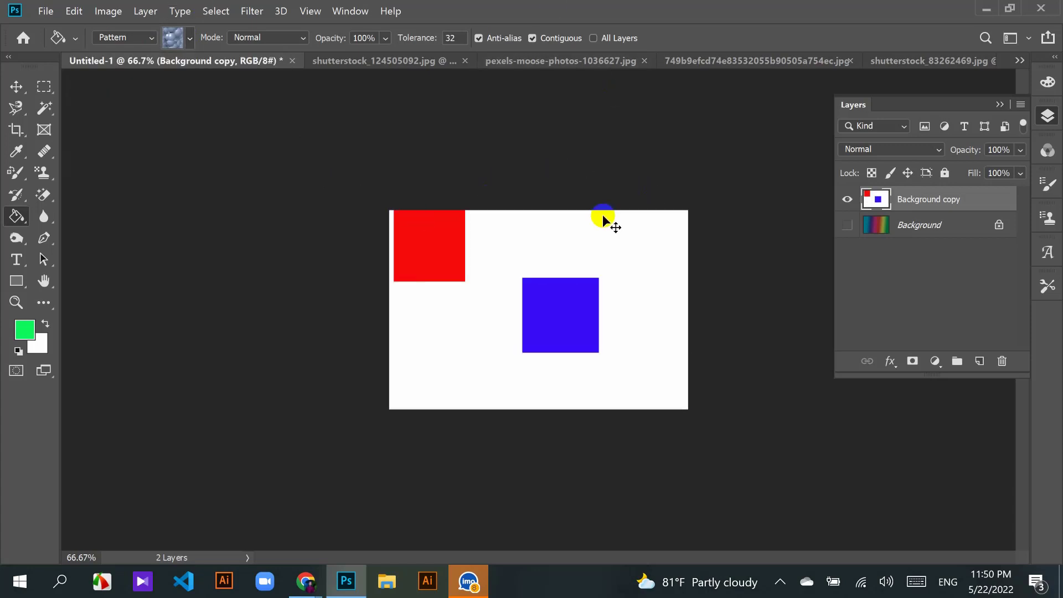
Step: Choose the black-and-white zebra-stripe pattern and try it on the white area, undoing the fill
{"action": "left_click", "coordinate": [188, 36]}
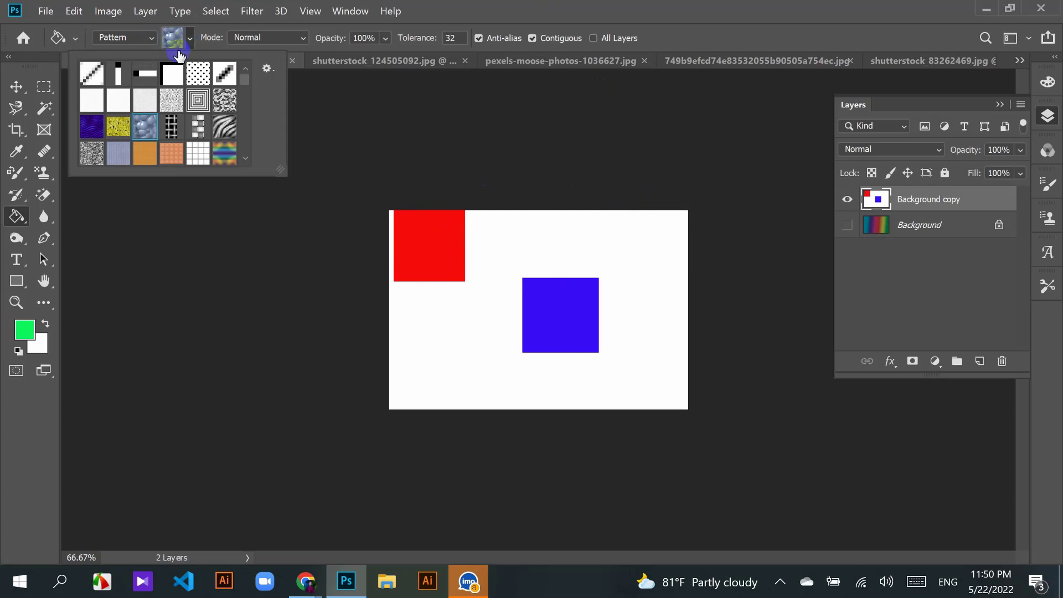
{"action": "left_click", "coordinate": [231, 132]}
{"action": "left_click", "coordinate": [475, 276]}
{"action": "left_click", "coordinate": [531, 236]}
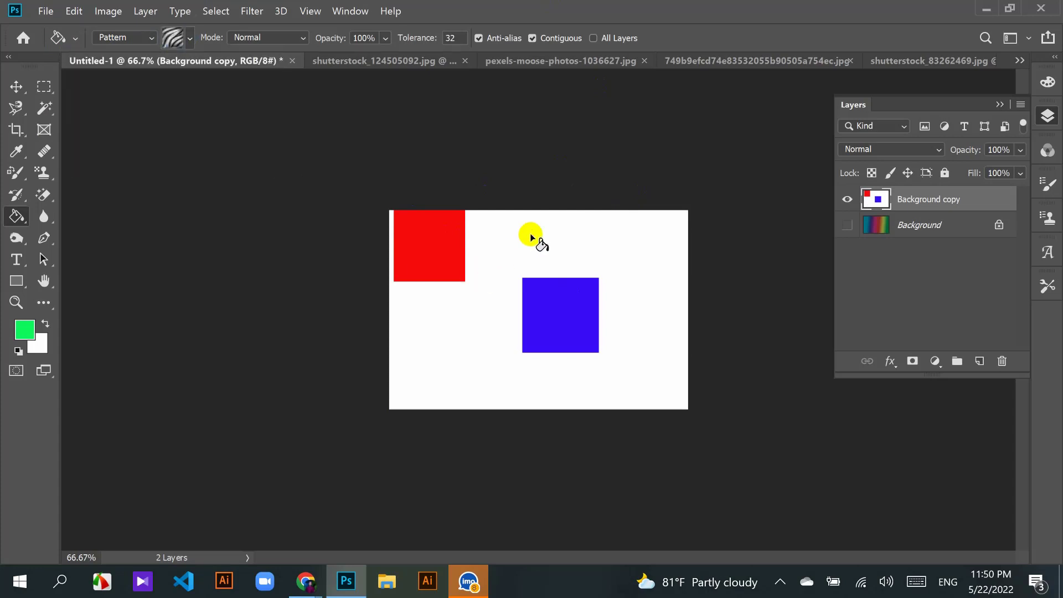
{"action": "key", "text": "ctrl+z"}
{"action": "key", "text": "ctrl+z"}
Step: Try the zebra-stripe pattern on the red square, the blue square and the white area, and undo all three fills
{"action": "left_click", "coordinate": [429, 238]}
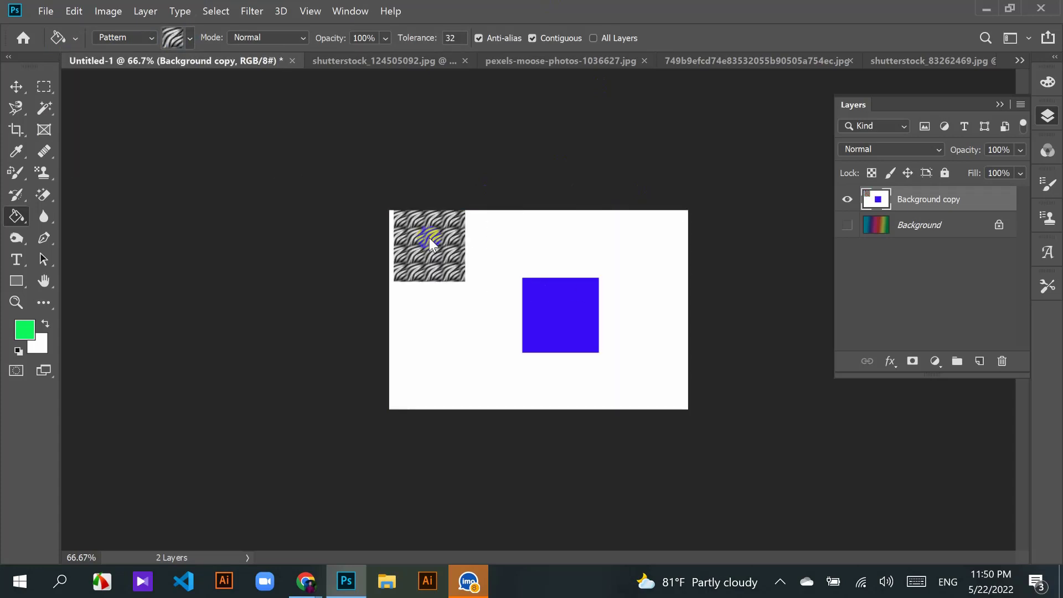
{"action": "left_click", "coordinate": [565, 320]}
{"action": "left_click", "coordinate": [588, 244]}
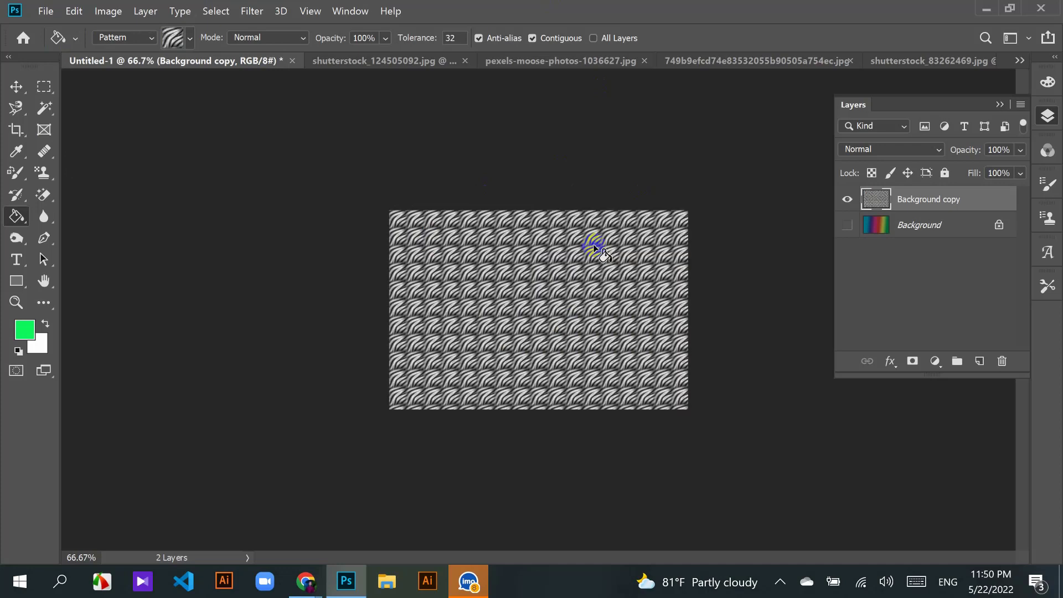
{"action": "key", "text": "ctrl+z"}
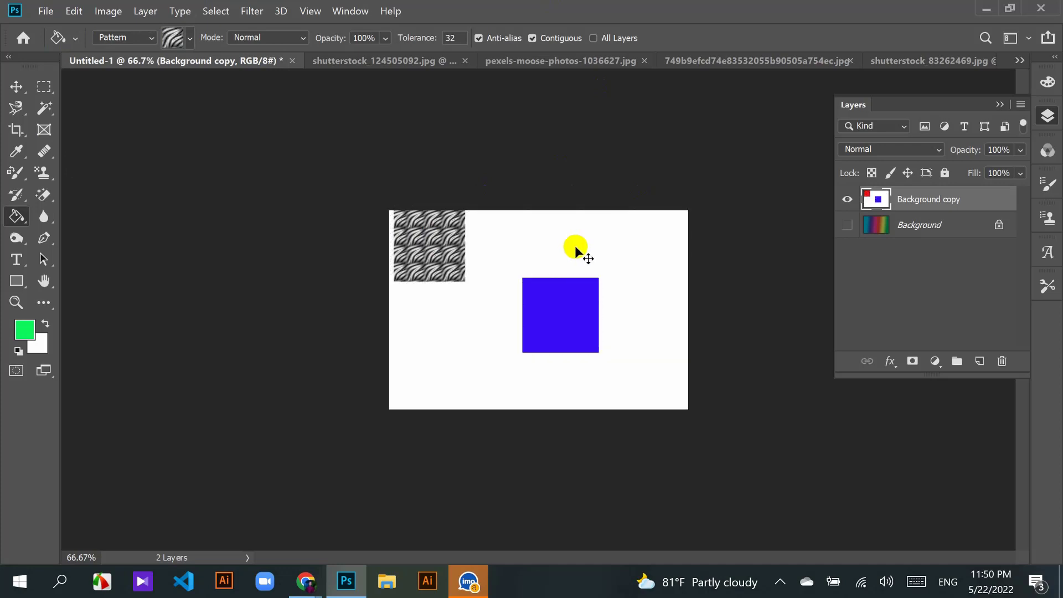
{"action": "key", "text": "ctrl+z"}
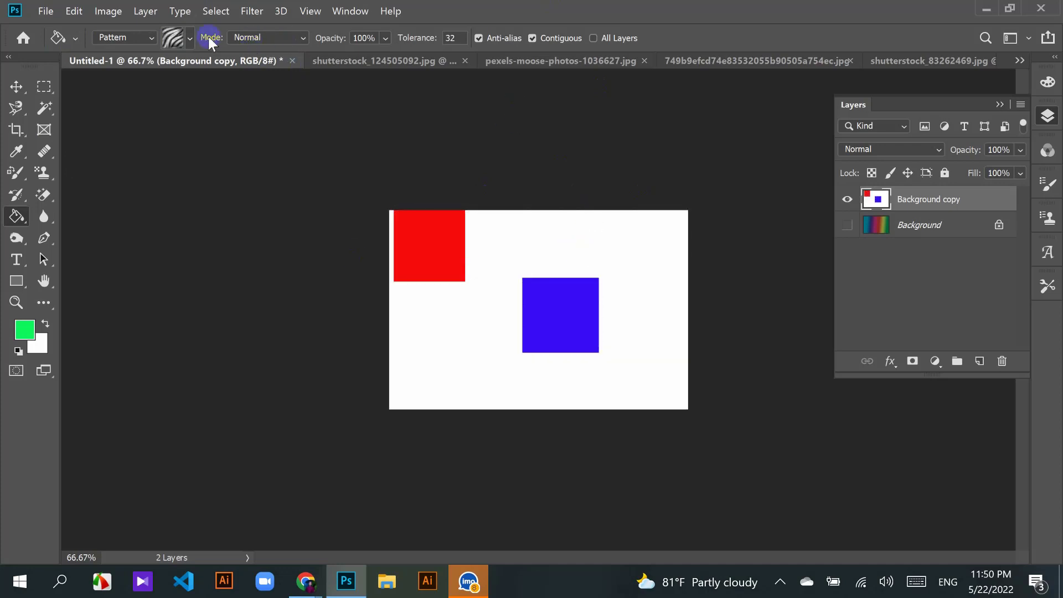
Step: Reselect the black-dot pattern and set the Paint Bucket fill source back to Foreground
{"action": "left_click", "coordinate": [188, 38]}
{"action": "left_click", "coordinate": [191, 72]}
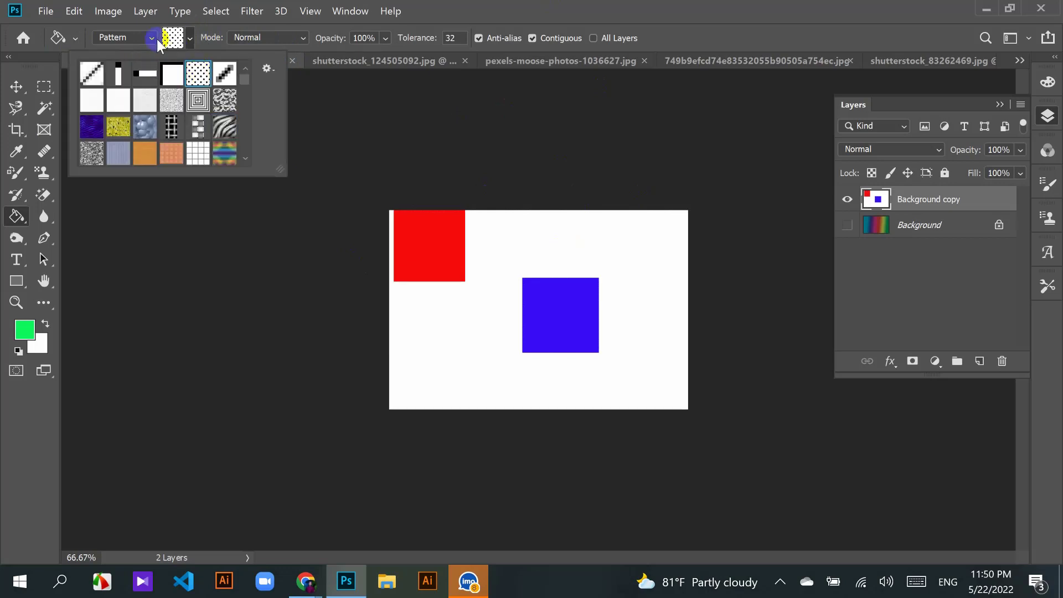
{"action": "left_click", "coordinate": [158, 38]}
{"action": "left_click", "coordinate": [153, 39]}
{"action": "left_click", "coordinate": [130, 48]}
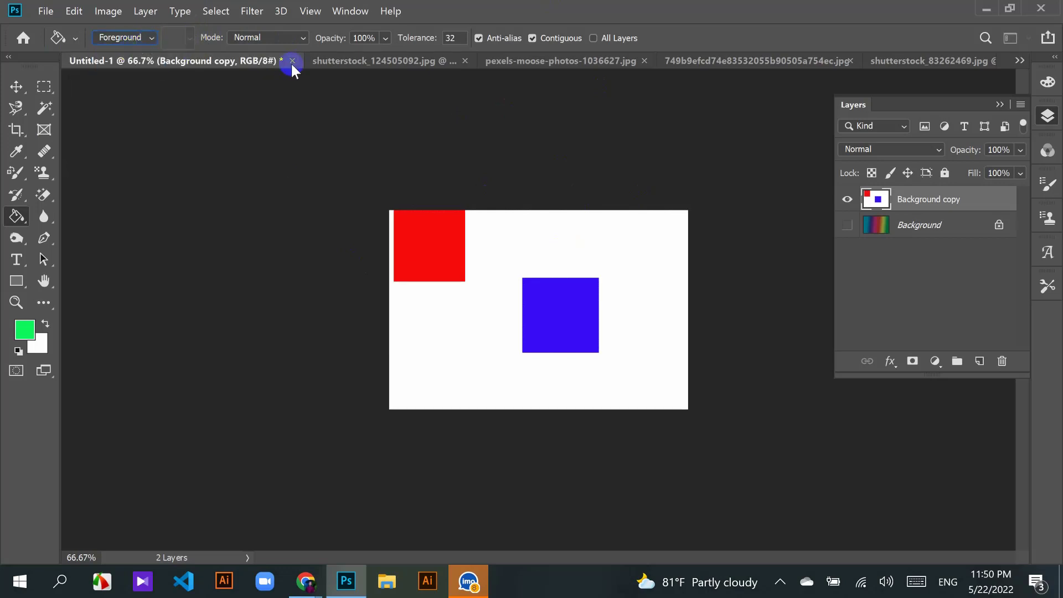
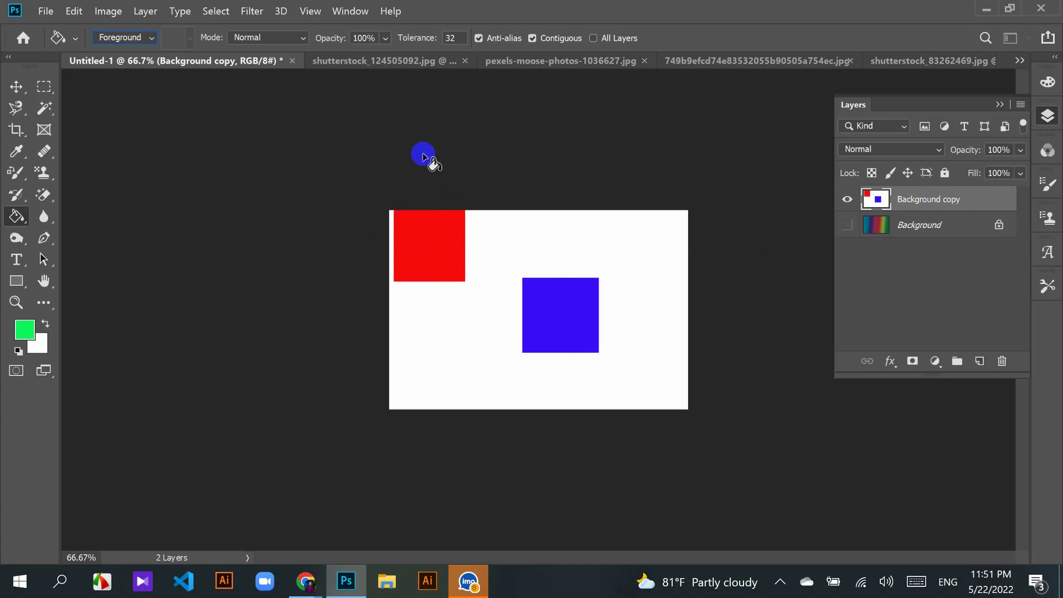
Step: Fill the red square with the green foreground color using the Paint Bucket tool
{"action": "right_click", "coordinate": [16, 216]}
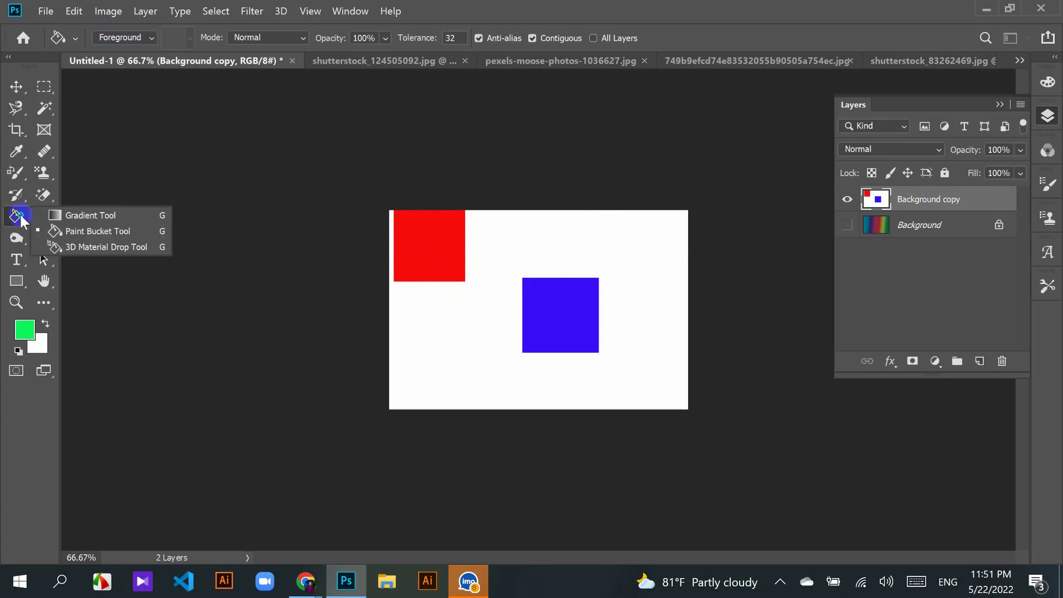
{"action": "left_click", "coordinate": [15, 215]}
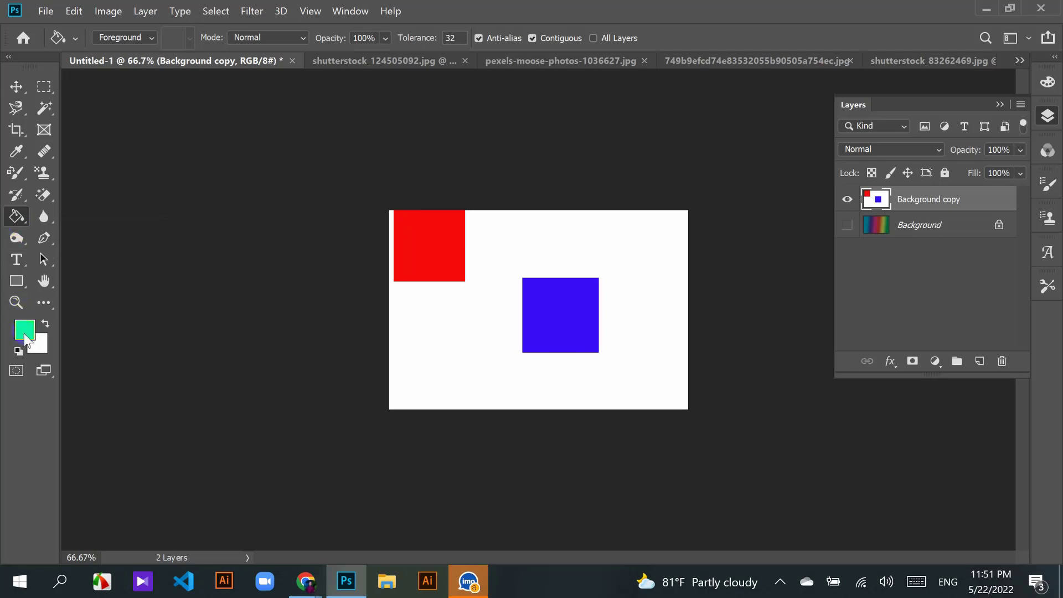
{"action": "left_click", "coordinate": [418, 227]}
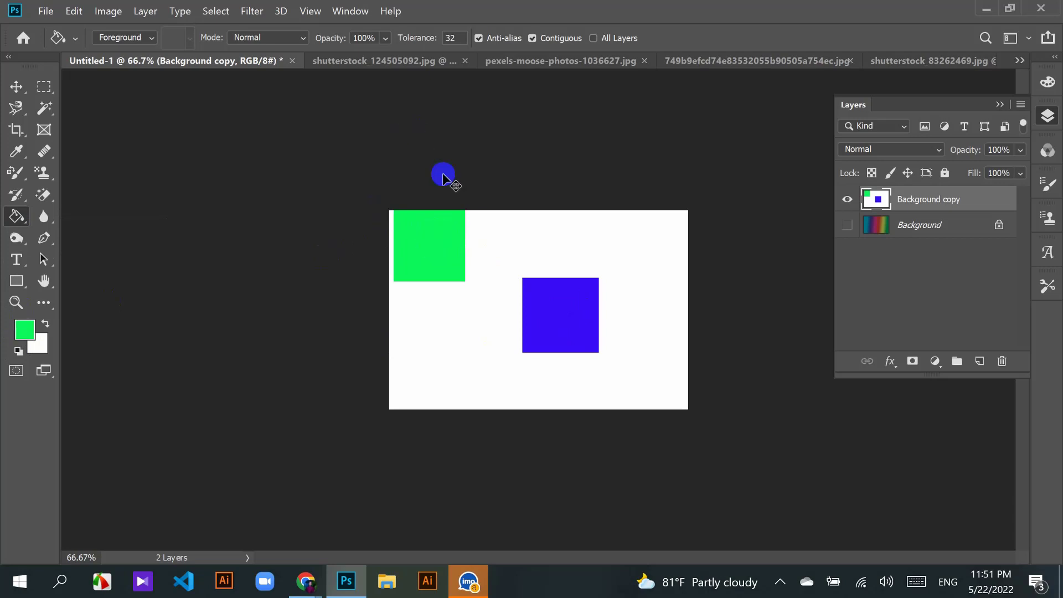
Step: Undo the green fill of the red square, try the same Paint Bucket fill again and revert it
{"action": "key", "text": "ctrl+z"}
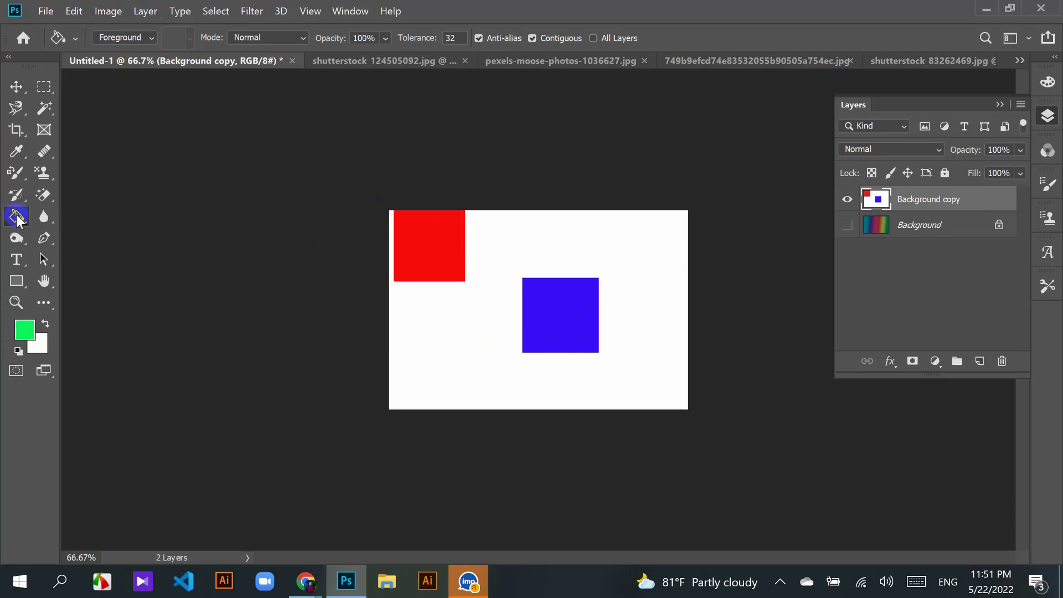
{"action": "left_click_drag", "start_coordinate": [15, 214], "coordinate": [18, 220]}
{"action": "left_click", "coordinate": [303, 37]}
{"action": "left_click", "coordinate": [303, 36]}
{"action": "left_click", "coordinate": [528, 236]}
{"action": "left_click", "coordinate": [433, 241]}
{"action": "left_click", "coordinate": [431, 258]}
{"action": "left_click", "coordinate": [420, 228]}
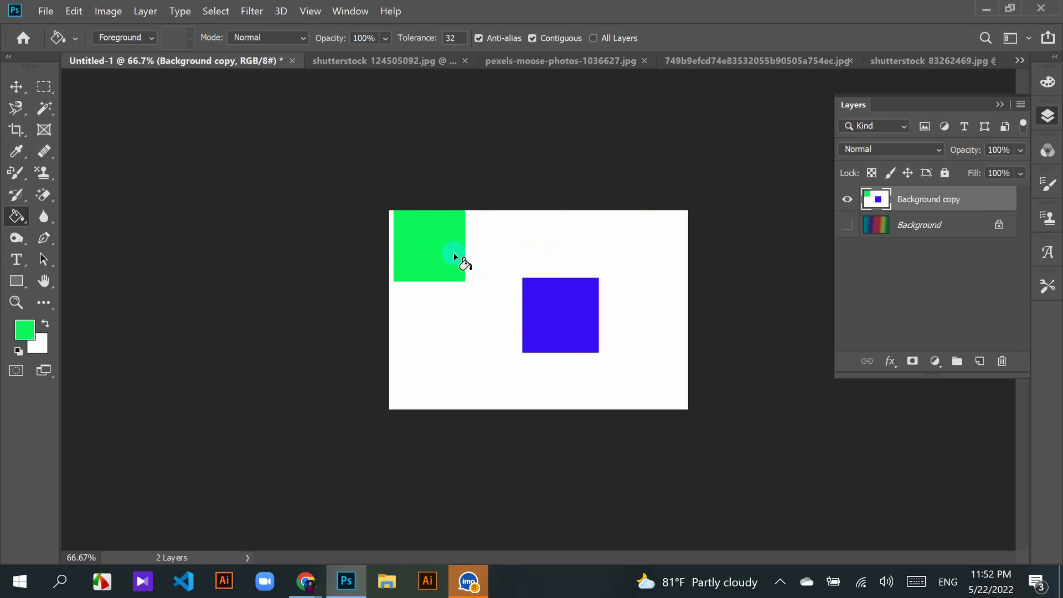
{"action": "left_click", "coordinate": [711, 239]}
{"action": "left_click", "coordinate": [439, 250]}
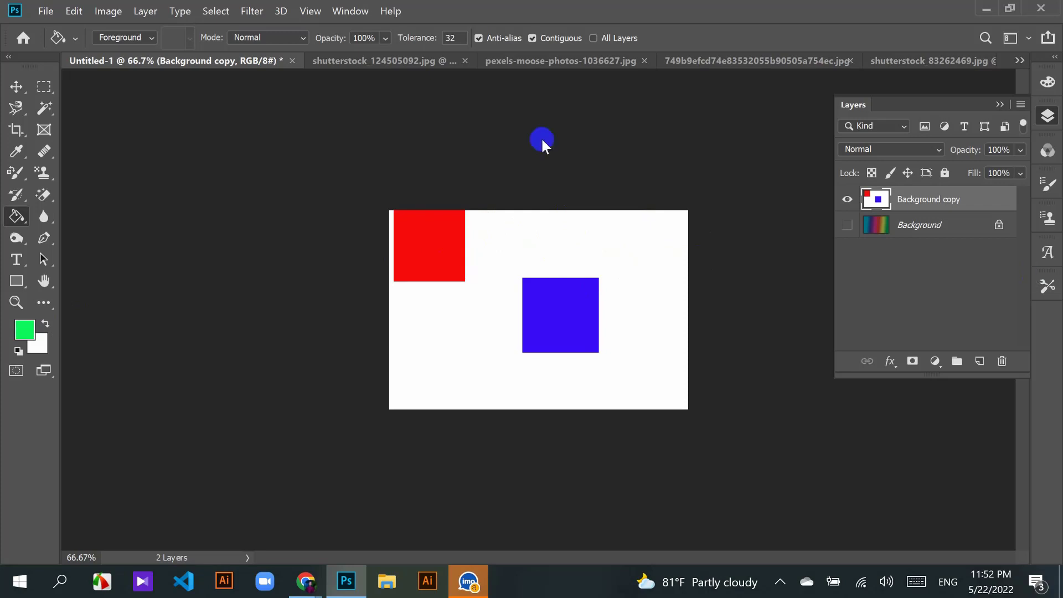
Step: Activate the 3D Material Drop Tool and look through the Eyedropper and Paint Bucket tool groups
{"action": "left_click", "coordinate": [16, 219]}
{"action": "right_click", "coordinate": [16, 216]}
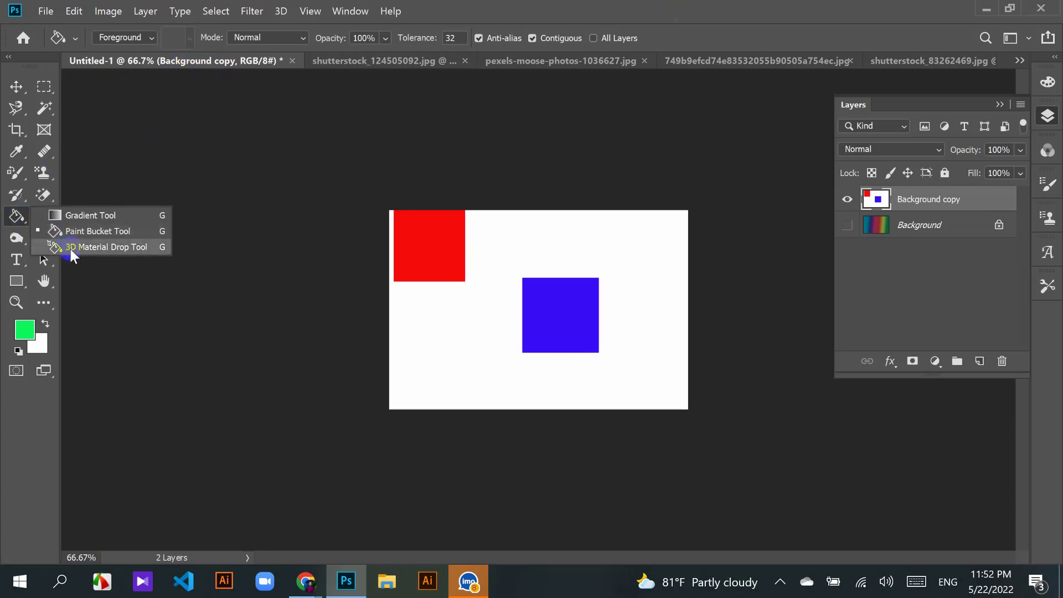
{"action": "left_click", "coordinate": [121, 247]}
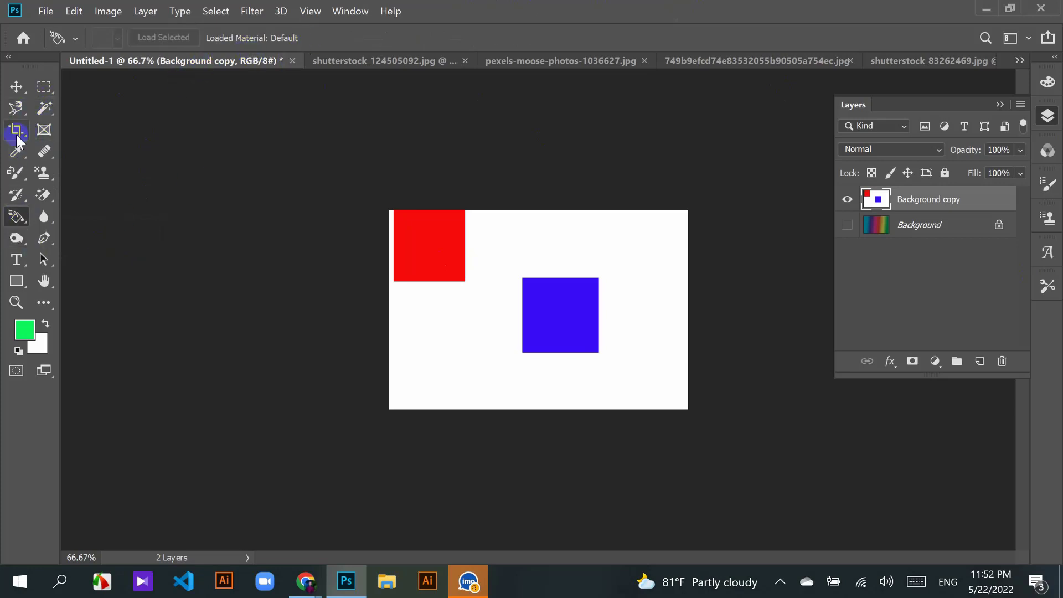
{"action": "left_click", "coordinate": [30, 153]}
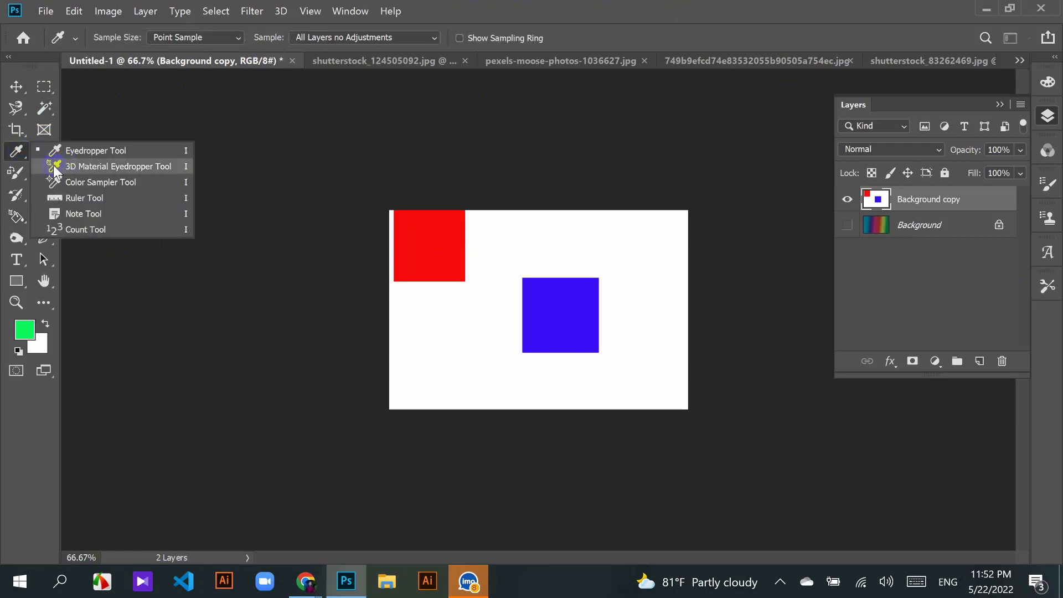
{"action": "left_click", "coordinate": [94, 150]}
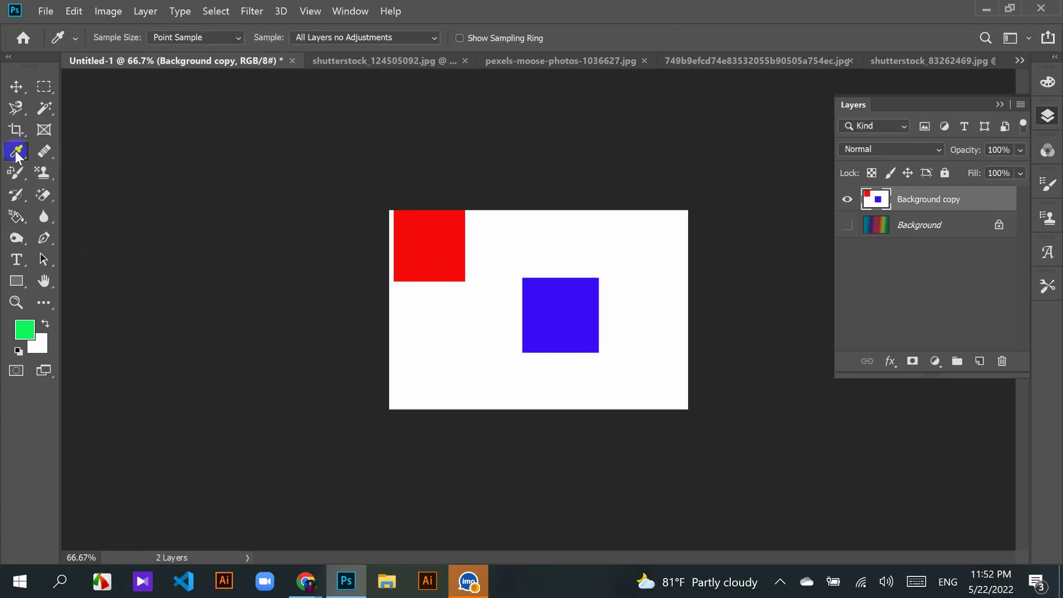
{"action": "left_click_drag", "start_coordinate": [21, 214], "coordinate": [101, 233]}
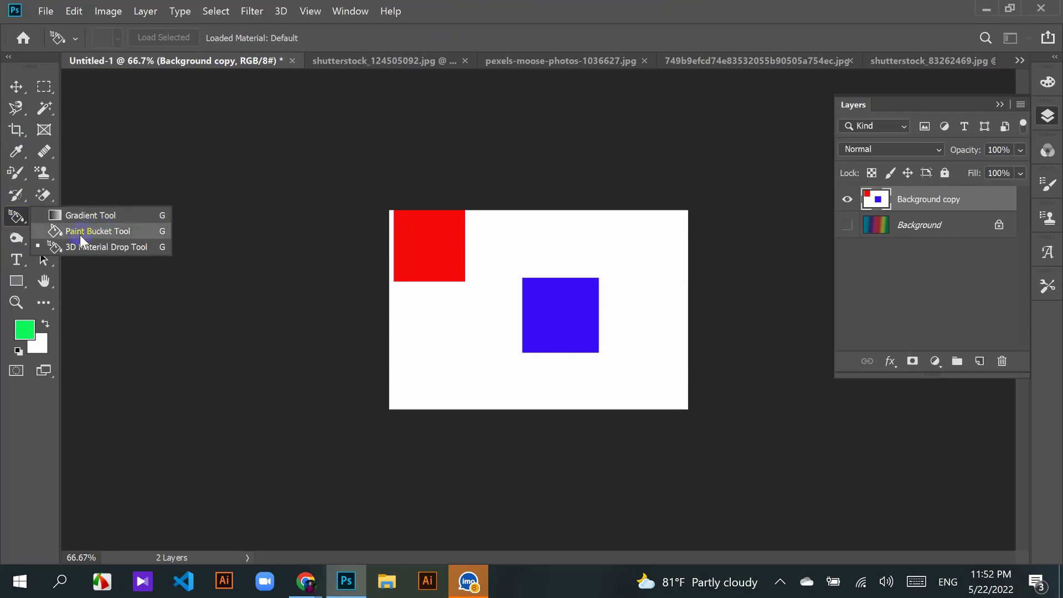
{"action": "left_click", "coordinate": [21, 221]}
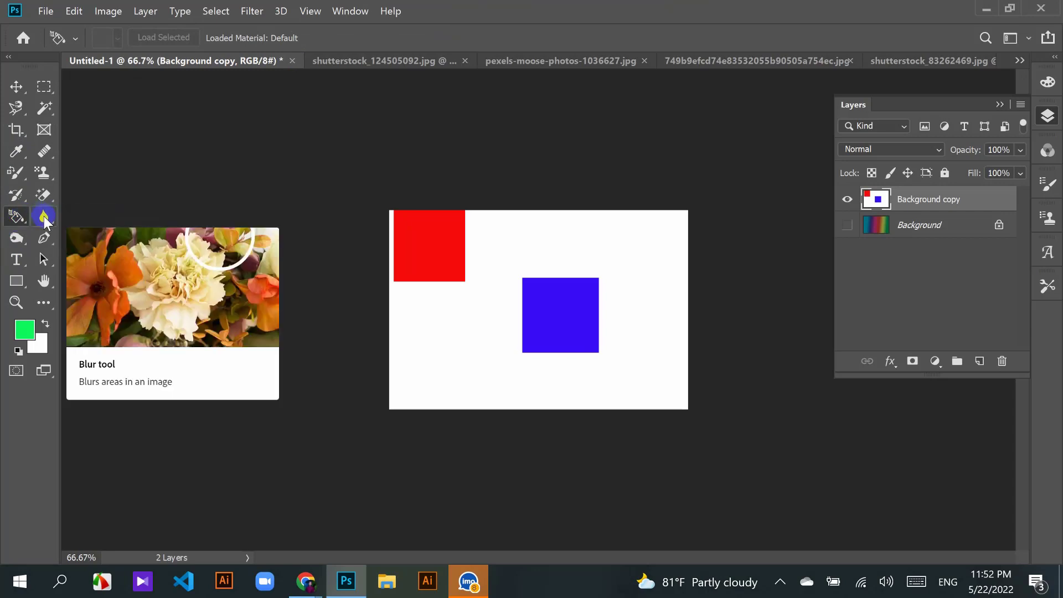
Step: Select the Blur tool, start opening an image and check the Sports Images folder within Images File
{"action": "left_click", "coordinate": [44, 218]}
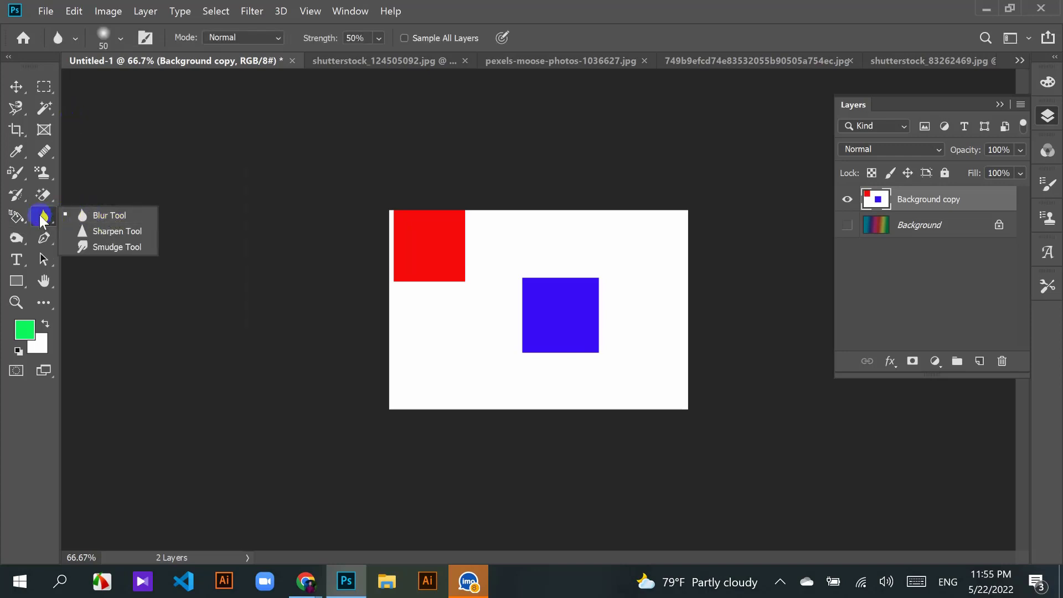
{"action": "left_click", "coordinate": [46, 11]}
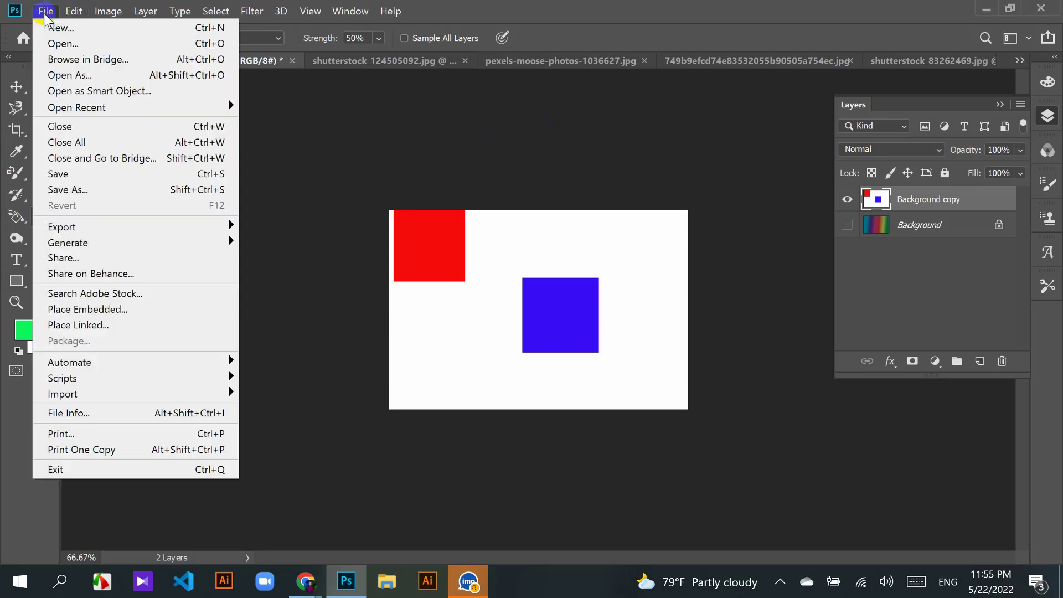
{"action": "left_click", "coordinate": [64, 41]}
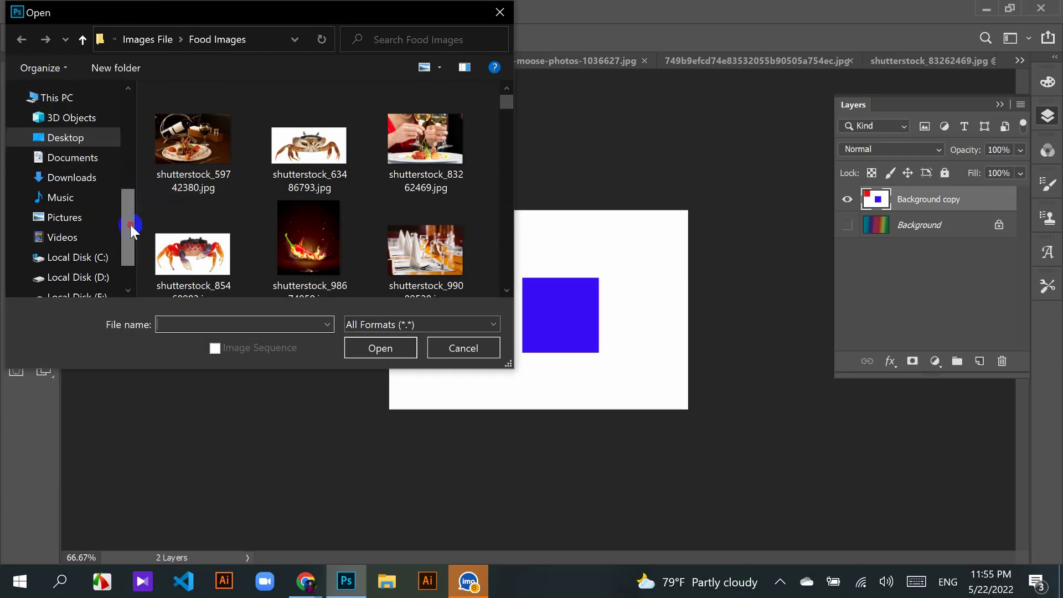
{"action": "mouse_move", "coordinate": [130, 222]}
{"action": "left_mouse_down"}
{"action": "mouse_move", "coordinate": [127, 195]}
{"action": "mouse_move", "coordinate": [125, 217]}
{"action": "left_mouse_up"}
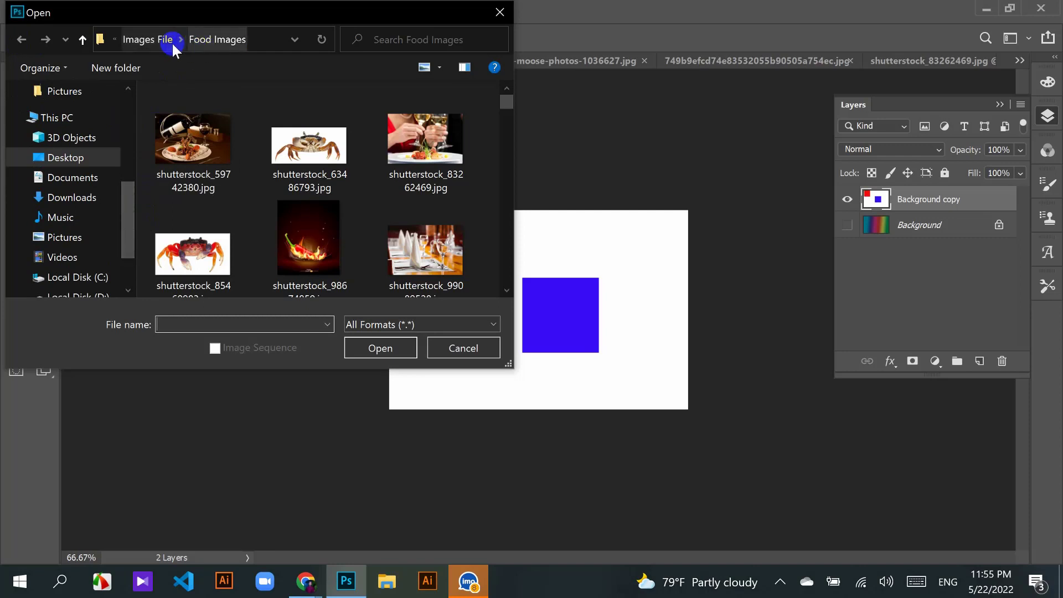
{"action": "left_click", "coordinate": [158, 38]}
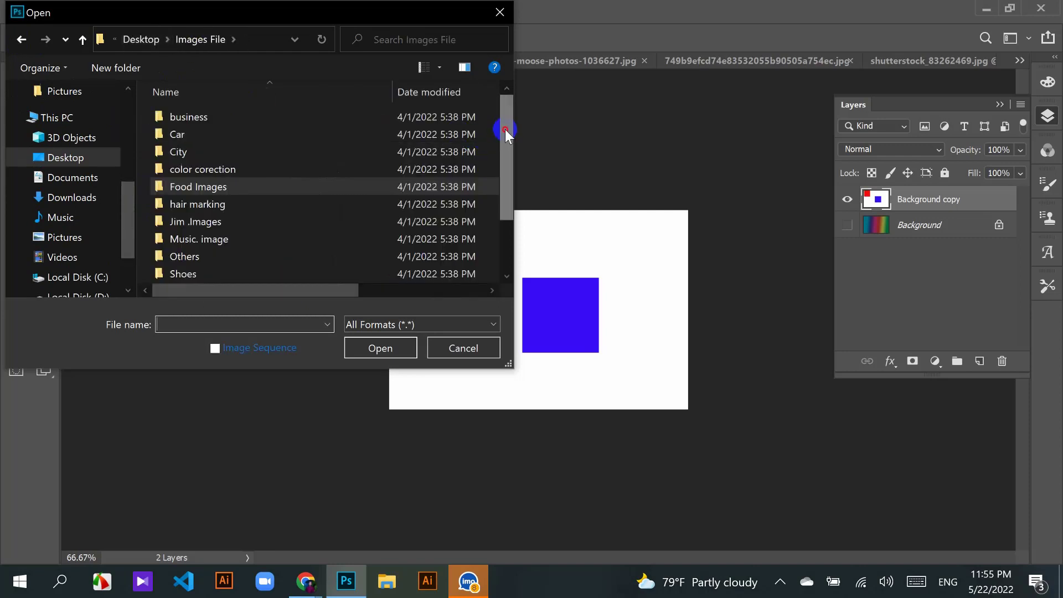
{"action": "left_click_drag", "start_coordinate": [504, 129], "coordinate": [505, 161]}
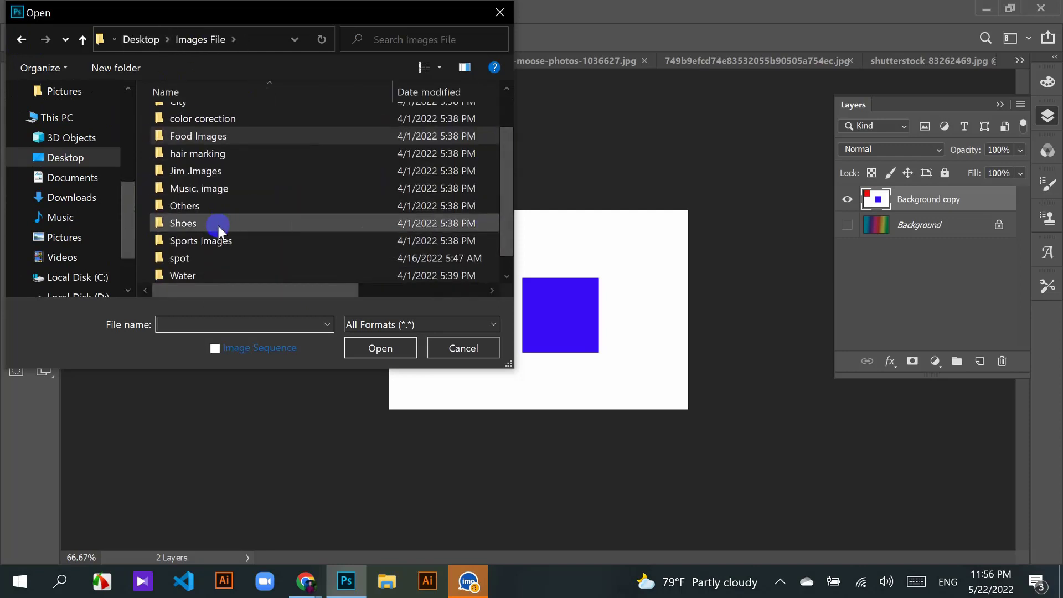
{"action": "double_click", "coordinate": [218, 243]}
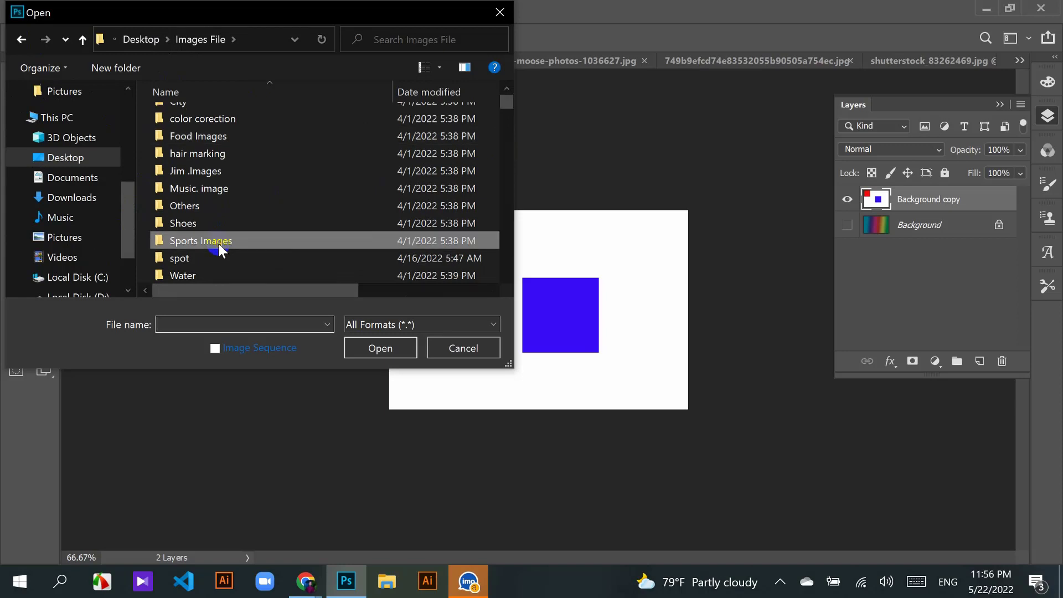
{"action": "left_click", "coordinate": [21, 38]}
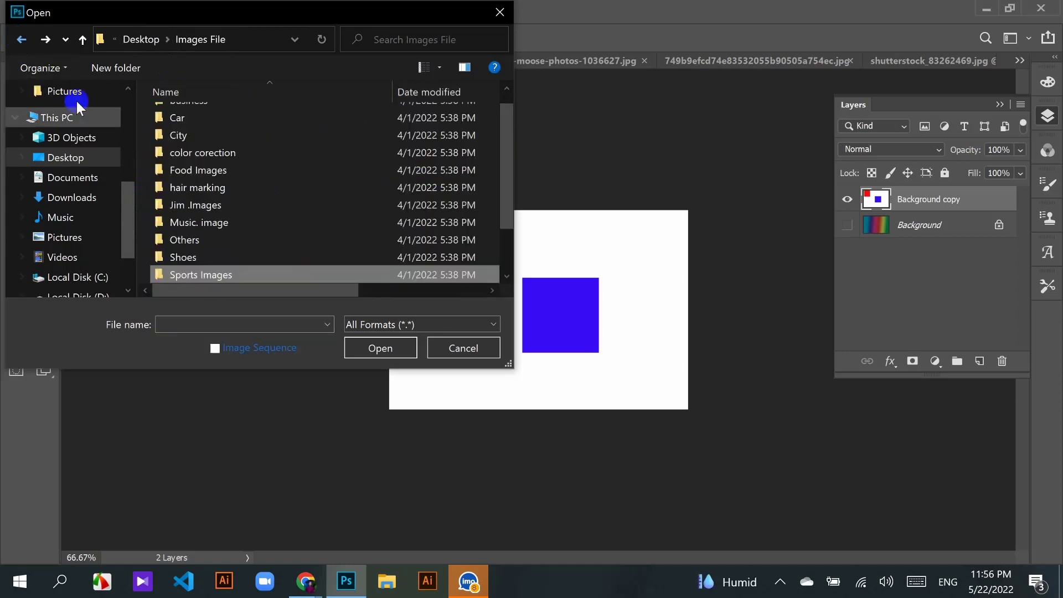
Step: Open shutterstock_135069491.jpg from the Jim .Images folder and dock it with the other open documents
{"action": "left_click", "coordinate": [195, 211]}
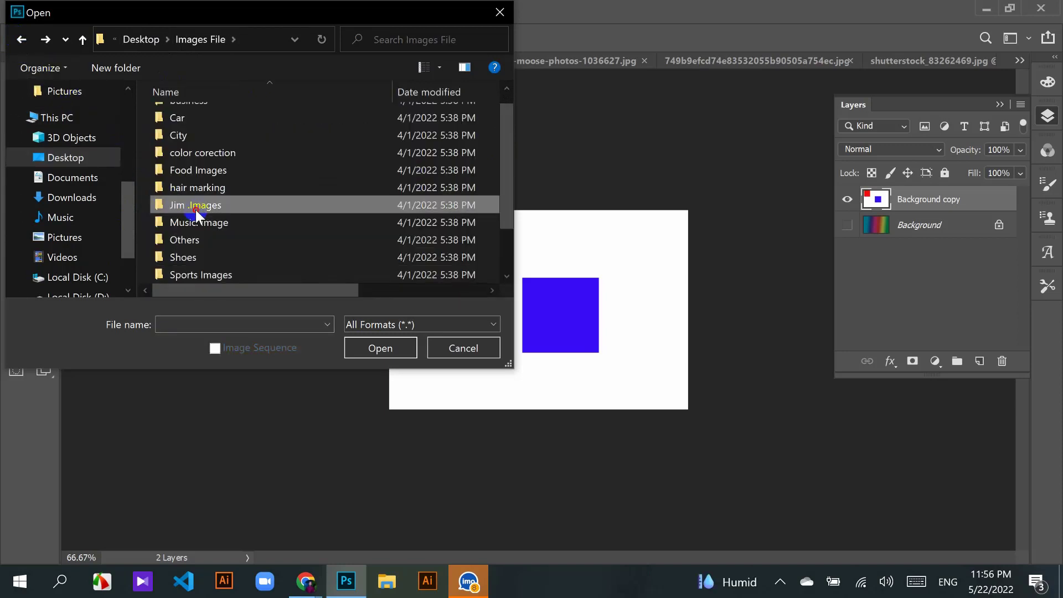
{"action": "double_click", "coordinate": [329, 202]}
{"action": "scroll", "coordinate": [487, 106], "scroll_direction": "down", "scroll_amount": 3}
{"action": "double_click", "coordinate": [191, 176]}
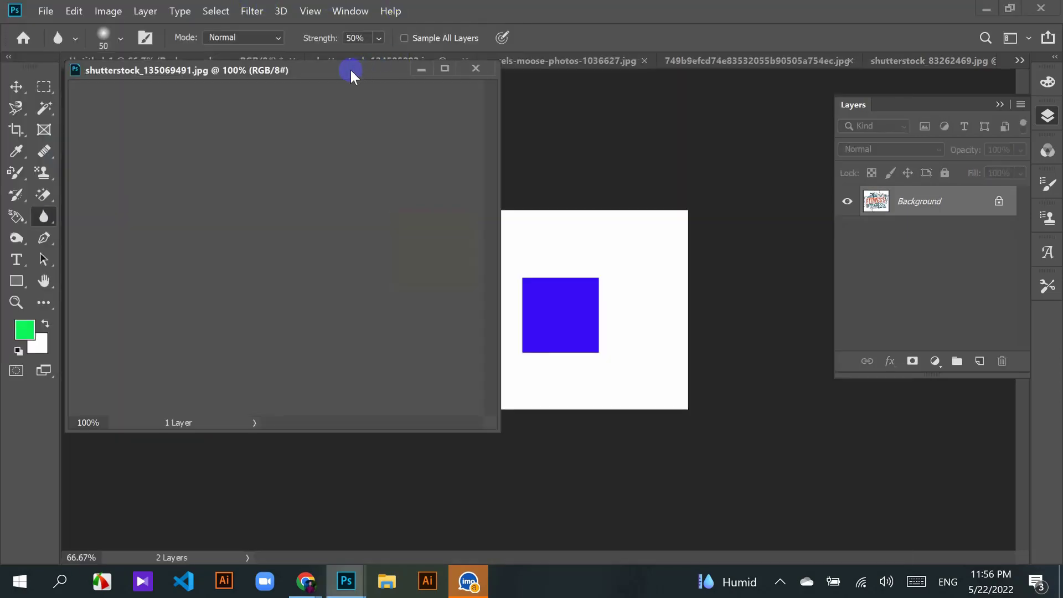
{"action": "left_click_drag", "start_coordinate": [340, 71], "coordinate": [520, 64]}
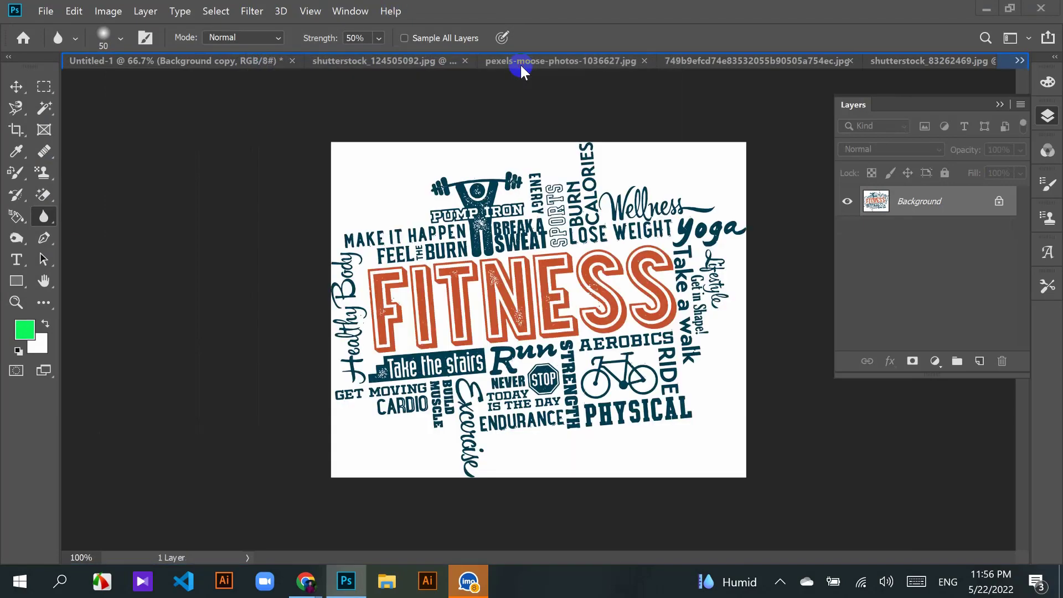
Step: Reselect the Blur tool for the FITNESS artwork and enlarge its brush to 100 pixels
{"action": "key", "text": "ctrl+plus"}
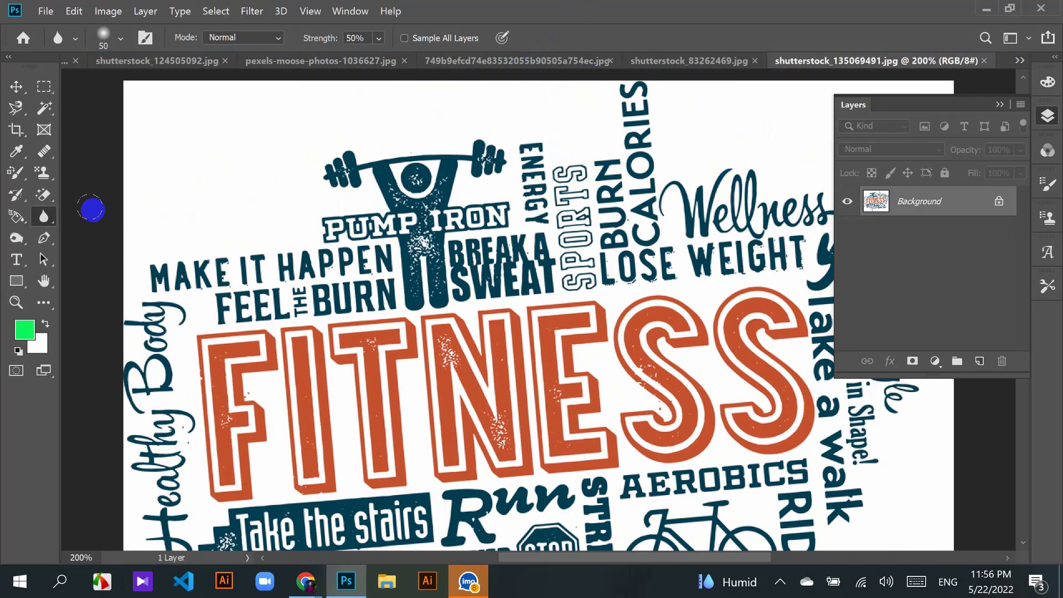
{"action": "left_click", "coordinate": [45, 218]}
{"action": "left_click", "coordinate": [106, 216]}
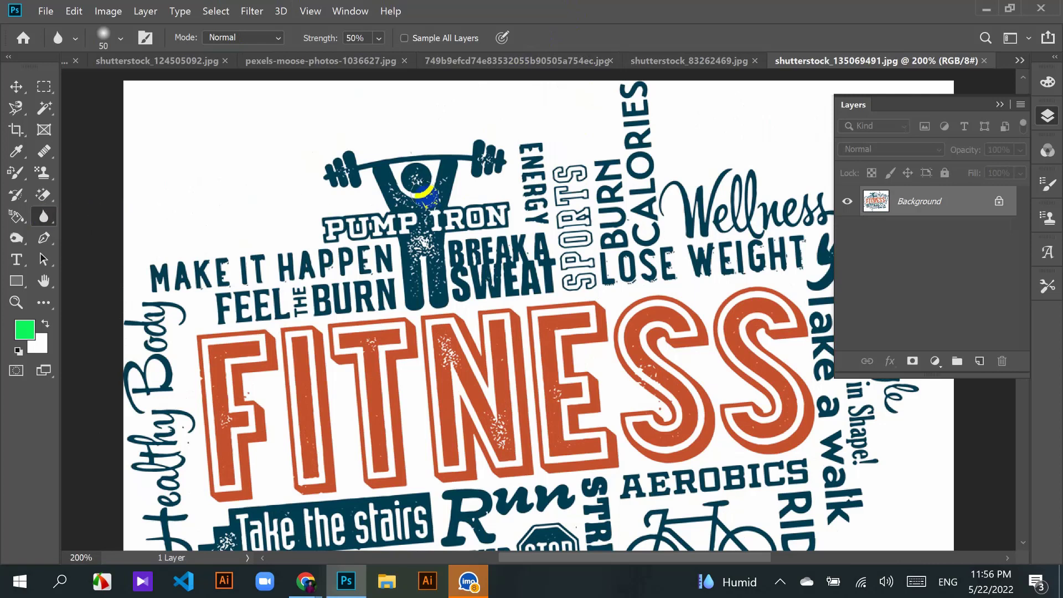
{"action": "left_click", "coordinate": [544, 154]}
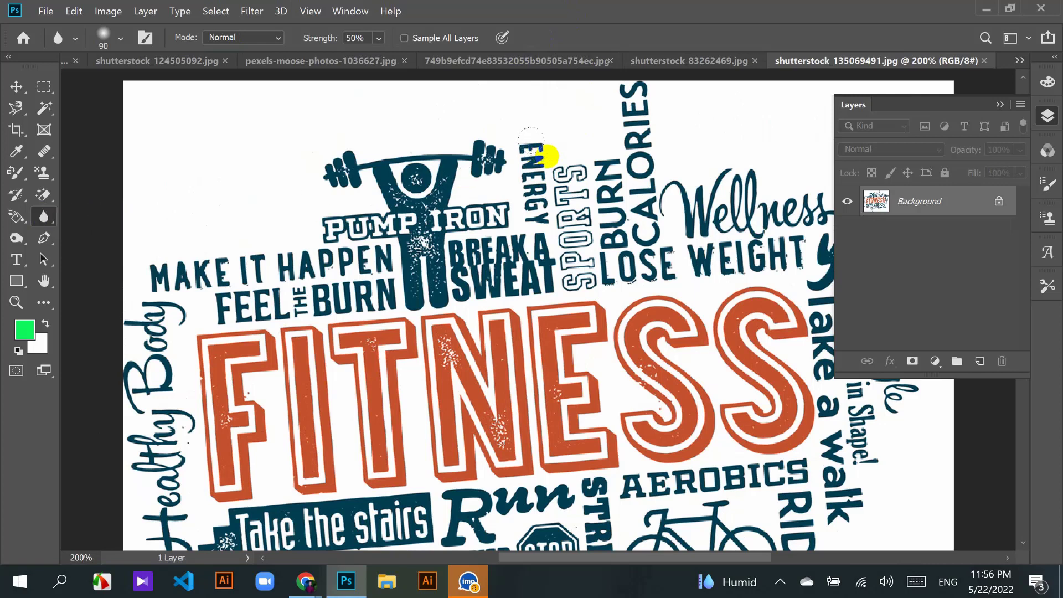
{"action": "key", "text": "bracketright"}
{"action": "key", "text": "bracketright"}
{"action": "key", "text": "bracketright"}
{"action": "key", "text": "bracketright"}
{"action": "key", "text": "bracketright"}
Step: Try blurring the words ENERGY and SPORTS at 50% strength and undo the strokes
{"action": "mouse_move", "coordinate": [530, 147]}
{"action": "left_mouse_down"}
{"action": "mouse_move", "coordinate": [538, 262]}
{"action": "mouse_move", "coordinate": [548, 152]}
{"action": "mouse_move", "coordinate": [536, 161]}
{"action": "mouse_move", "coordinate": [531, 206]}
{"action": "mouse_move", "coordinate": [572, 197]}
{"action": "mouse_move", "coordinate": [547, 161]}
{"action": "left_mouse_up"}
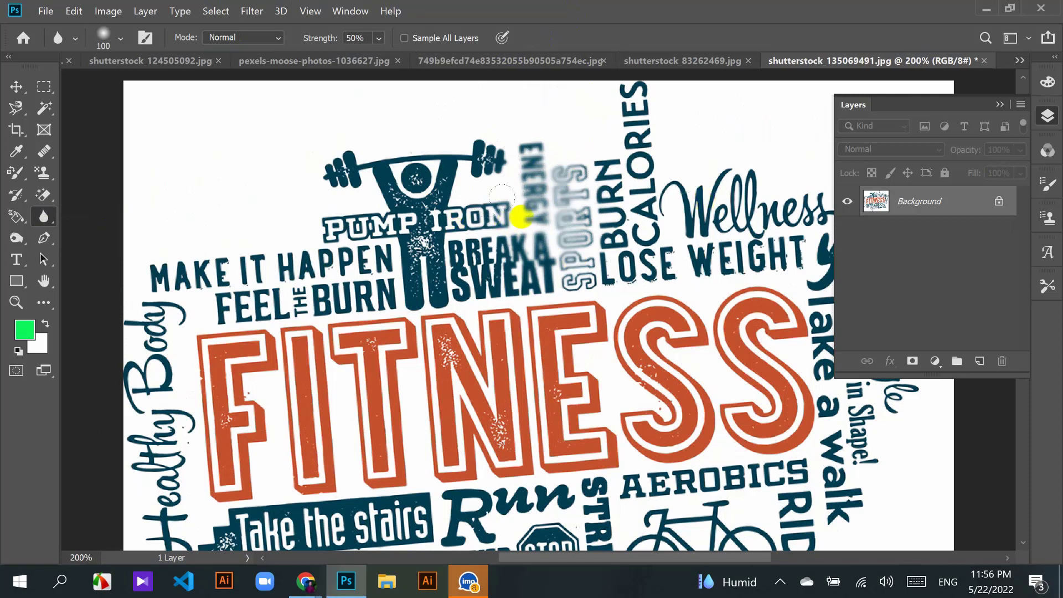
{"action": "scroll", "coordinate": [635, 191], "scroll_direction": "right", "scroll_amount": 1}
{"action": "scroll", "coordinate": [636, 191], "scroll_direction": "right", "scroll_amount": 2}
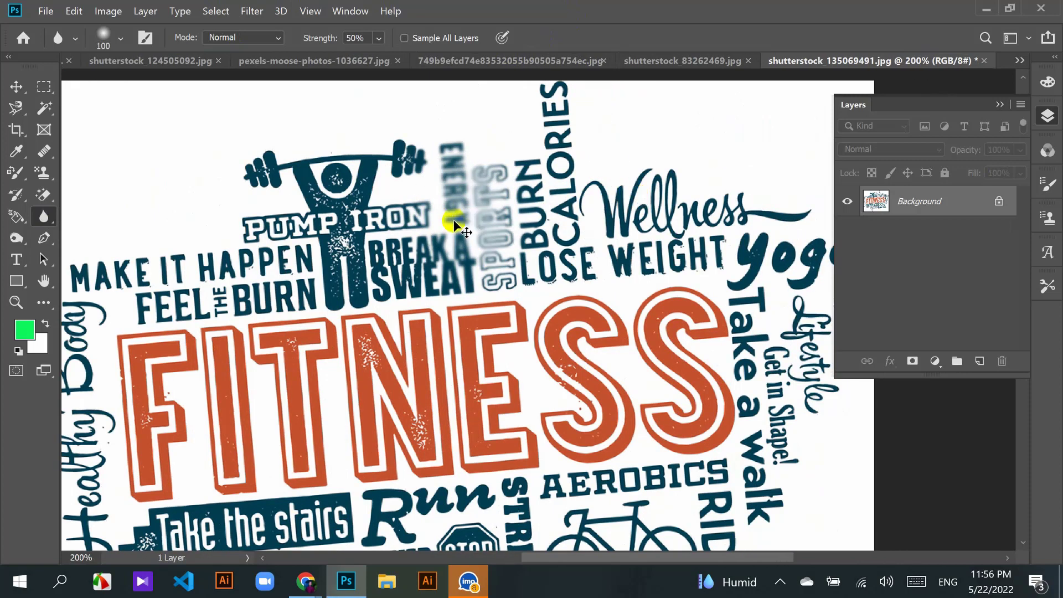
{"action": "key", "text": "ctrl+z"}
{"action": "key", "text": "ctrl+z"}
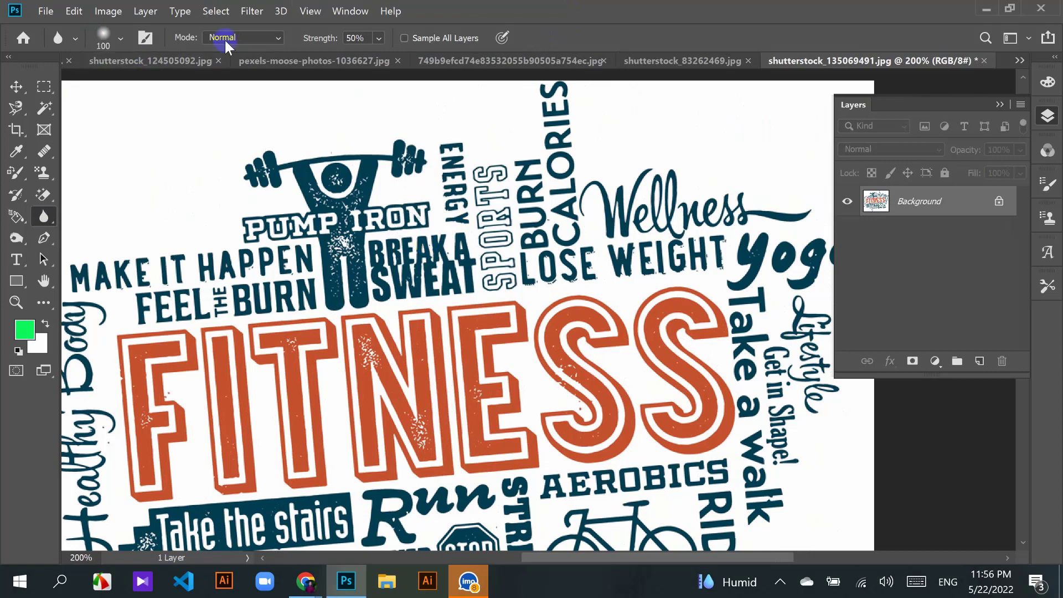
Step: Keep the Blur mode at Normal, set the strength to 12% and try a stroke over the word ENERGY
{"action": "left_click", "coordinate": [274, 39]}
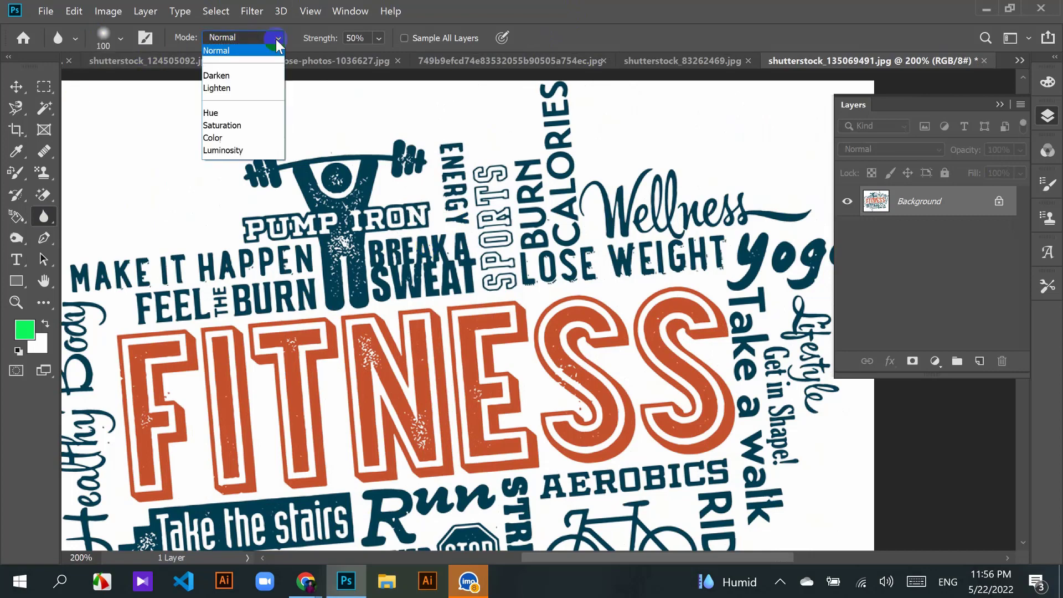
{"action": "left_click", "coordinate": [238, 51]}
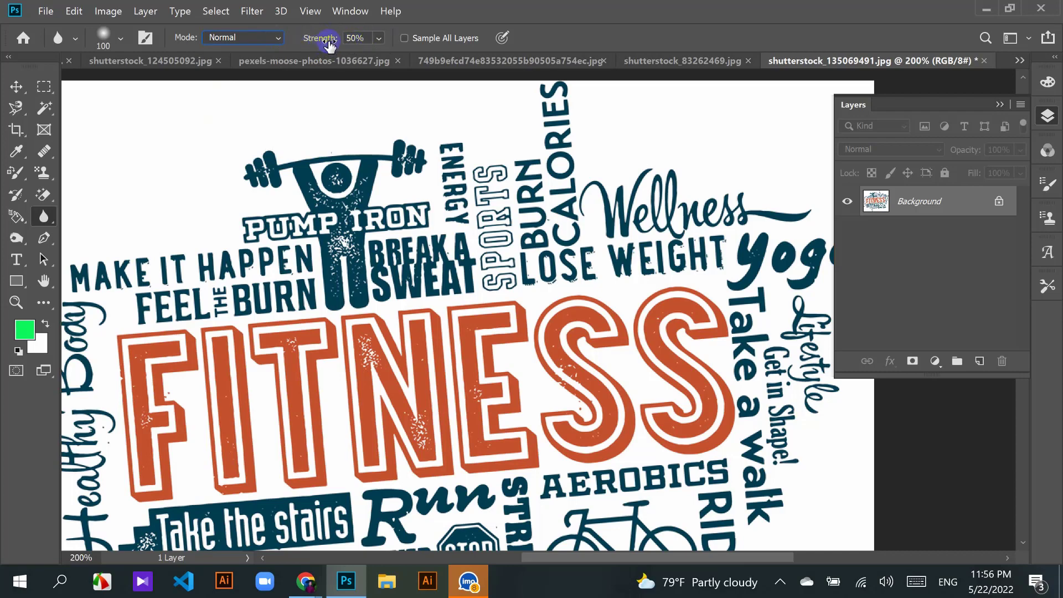
{"action": "left_click", "coordinate": [379, 39]}
{"action": "left_click_drag", "start_coordinate": [400, 57], "coordinate": [373, 55]}
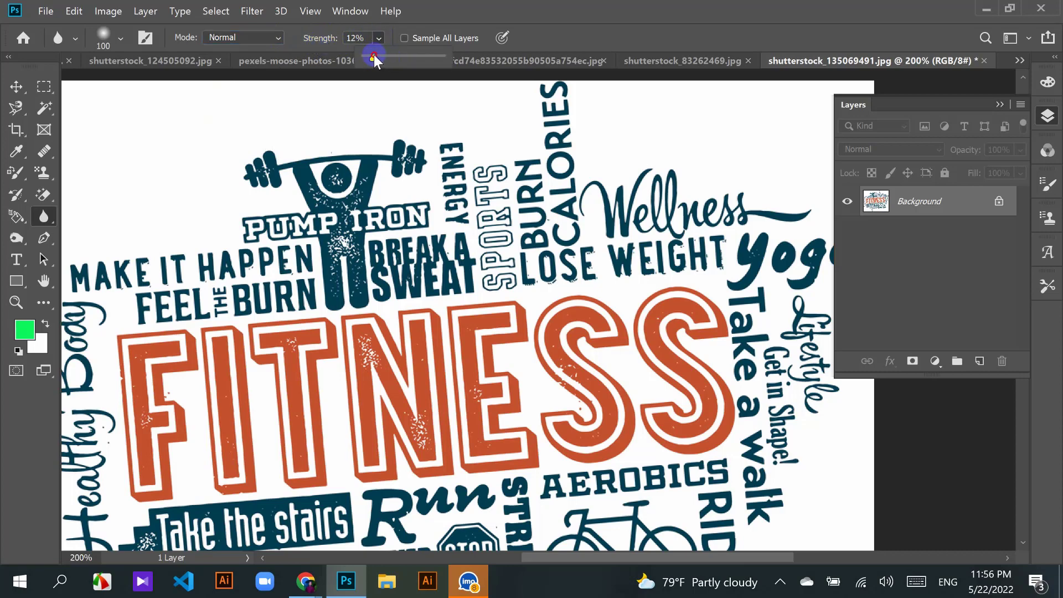
{"action": "left_click", "coordinate": [448, 239]}
{"action": "mouse_move", "coordinate": [448, 239]}
{"action": "left_mouse_down"}
{"action": "mouse_move", "coordinate": [458, 182]}
{"action": "mouse_move", "coordinate": [427, 118]}
{"action": "left_mouse_up"}
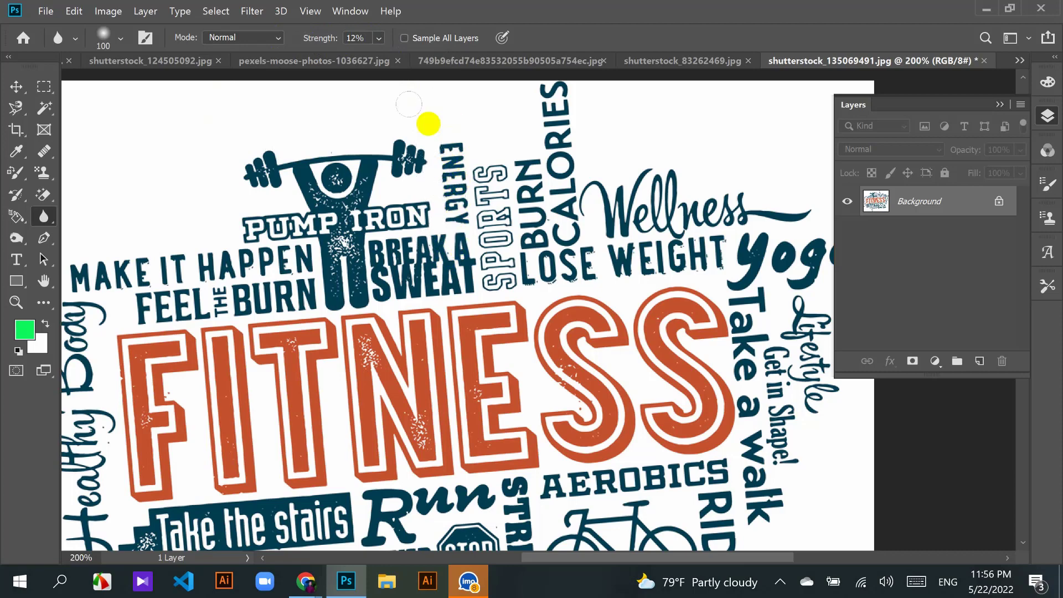
Step: Set the Blur strength to 100%, try it over the words ENERGY and SPORTS, and undo the strokes
{"action": "left_click", "coordinate": [379, 38]}
{"action": "left_click_drag", "start_coordinate": [386, 57], "coordinate": [460, 57]}
{"action": "mouse_move", "coordinate": [487, 177]}
{"action": "left_mouse_down"}
{"action": "mouse_move", "coordinate": [458, 159]}
{"action": "mouse_move", "coordinate": [486, 252]}
{"action": "mouse_move", "coordinate": [469, 134]}
{"action": "mouse_move", "coordinate": [429, 177]}
{"action": "left_mouse_up"}
{"action": "key", "text": "ctrl+z"}
{"action": "key", "text": "ctrl+z"}
{"action": "key", "text": "ctrl+z"}
{"action": "key", "text": "ctrl+z"}
{"action": "key", "text": "ctrl+z"}
{"action": "key", "text": "ctrl+z"}
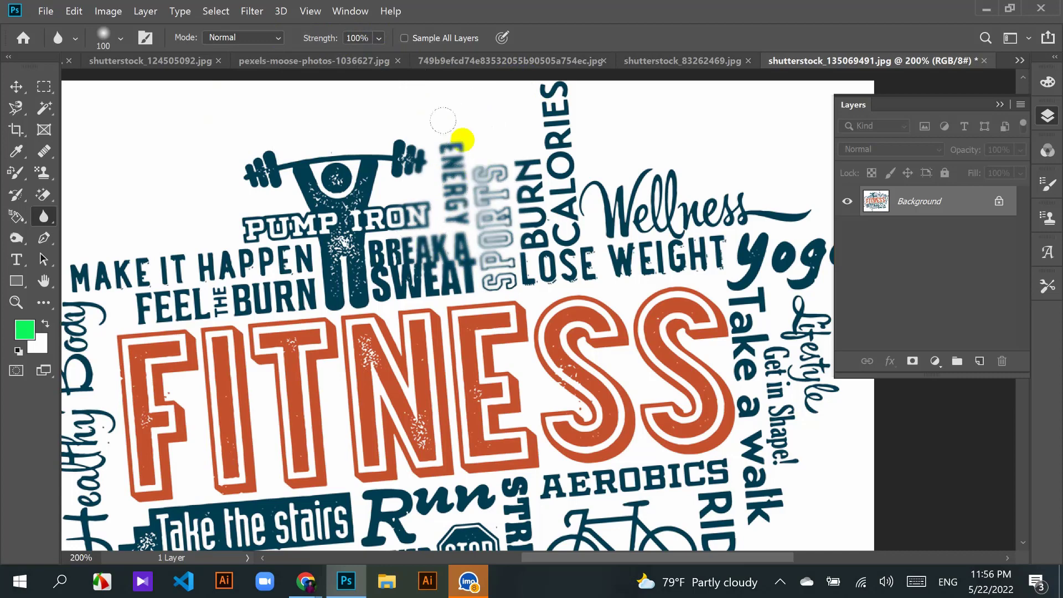
Step: Lower the Blur strength to 14% and try a stroke down the word ENERGY
{"action": "left_click", "coordinate": [378, 37]}
{"action": "left_click_drag", "start_coordinate": [414, 57], "coordinate": [353, 57]}
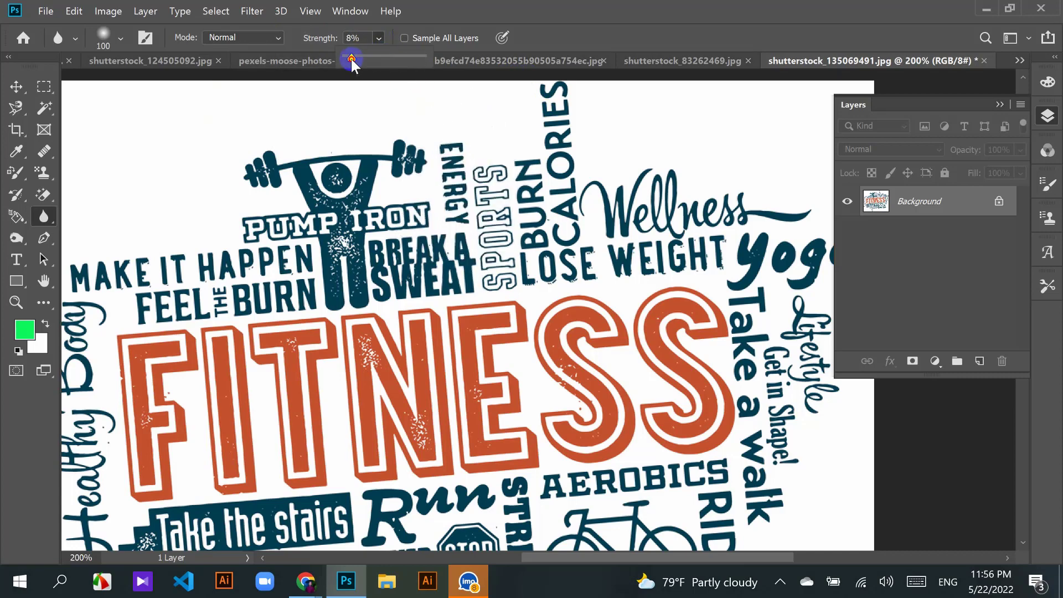
{"action": "mouse_move", "coordinate": [430, 129]}
{"action": "left_mouse_down"}
{"action": "mouse_move", "coordinate": [470, 284]}
{"action": "mouse_move", "coordinate": [459, 196]}
{"action": "left_mouse_up"}
Step: Raise the Blur strength back to 100%, try it over the words SPORTS and BURN, and undo the blurring
{"action": "left_click", "coordinate": [378, 38]}
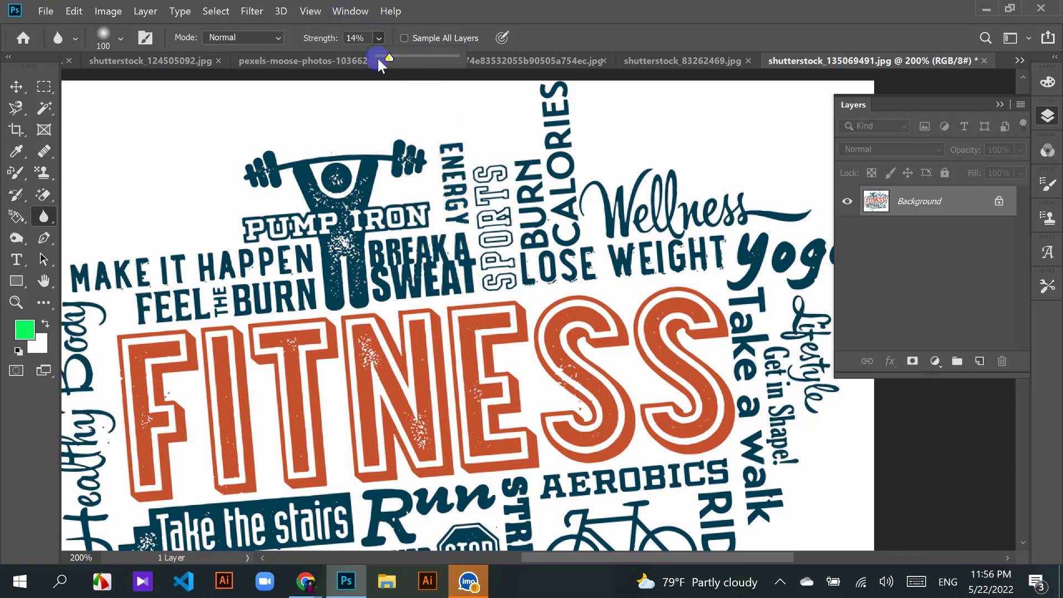
{"action": "mouse_move", "coordinate": [377, 56]}
{"action": "left_mouse_down"}
{"action": "mouse_move", "coordinate": [526, 64]}
{"action": "mouse_move", "coordinate": [454, 145]}
{"action": "mouse_move", "coordinate": [493, 107]}
{"action": "mouse_move", "coordinate": [526, 183]}
{"action": "mouse_move", "coordinate": [519, 339]}
{"action": "mouse_move", "coordinate": [518, 198]}
{"action": "left_mouse_up"}
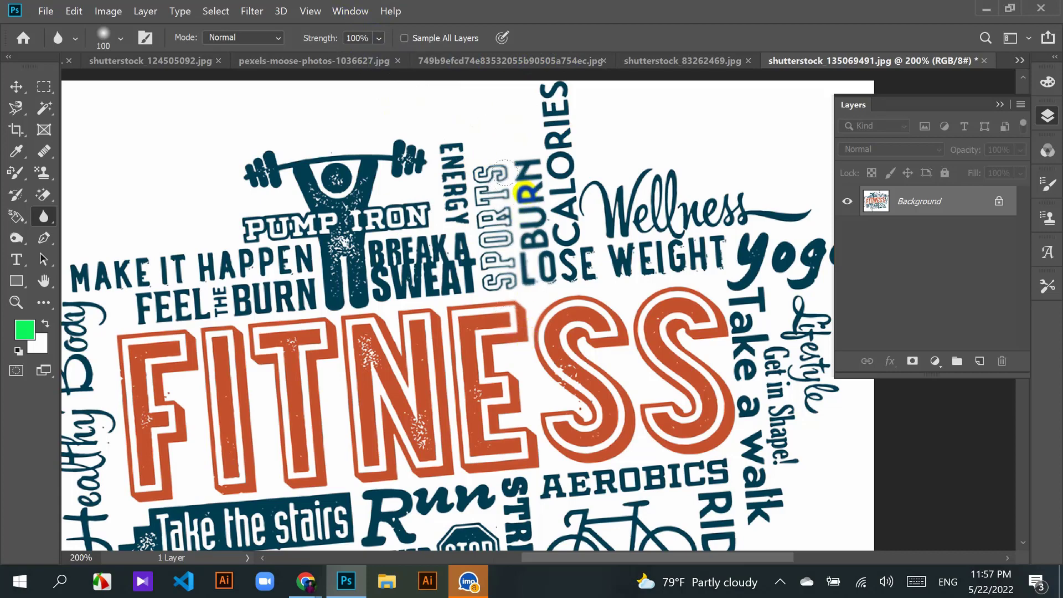
{"action": "key", "text": "ctrl+z"}
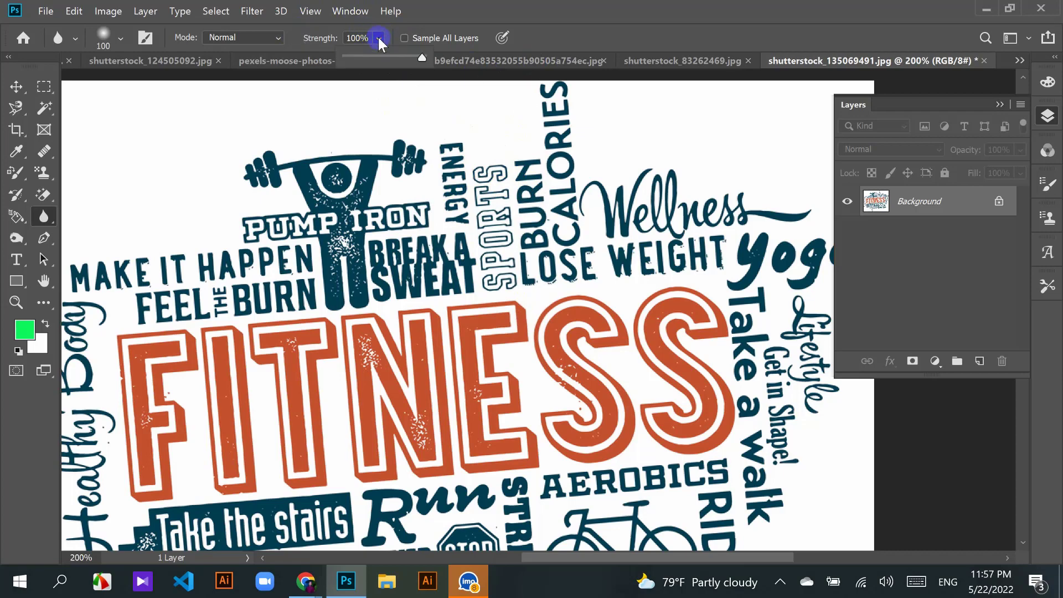
Step: Try another Blur stroke from the word SWEAT up across SPORTS and undo it
{"action": "mouse_move", "coordinate": [421, 260]}
{"action": "left_mouse_down"}
{"action": "mouse_move", "coordinate": [539, 241]}
{"action": "mouse_move", "coordinate": [487, 268]}
{"action": "mouse_move", "coordinate": [332, 255]}
{"action": "mouse_move", "coordinate": [221, 343]}
{"action": "mouse_move", "coordinate": [415, 233]}
{"action": "mouse_move", "coordinate": [413, 332]}
{"action": "mouse_move", "coordinate": [425, 252]}
{"action": "mouse_move", "coordinate": [503, 184]}
{"action": "left_mouse_up"}
{"action": "key", "text": "ctrl+z"}
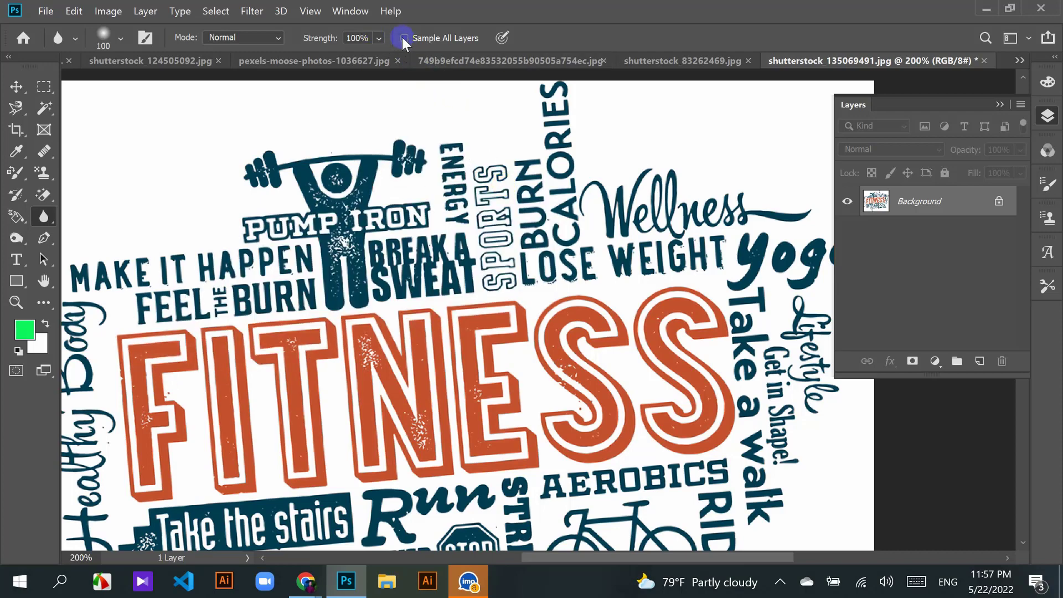
Step: Switch from the Blur tool to the Sharpen tool
{"action": "left_click", "coordinate": [916, 204]}
{"action": "left_click", "coordinate": [80, 4]}
{"action": "right_click", "coordinate": [44, 216]}
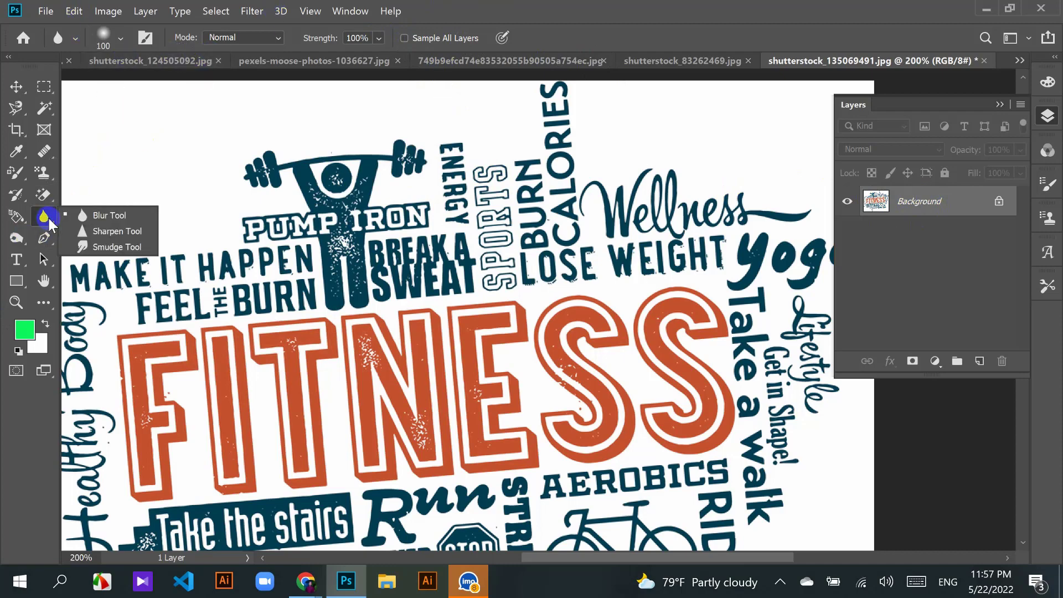
{"action": "left_click", "coordinate": [121, 235]}
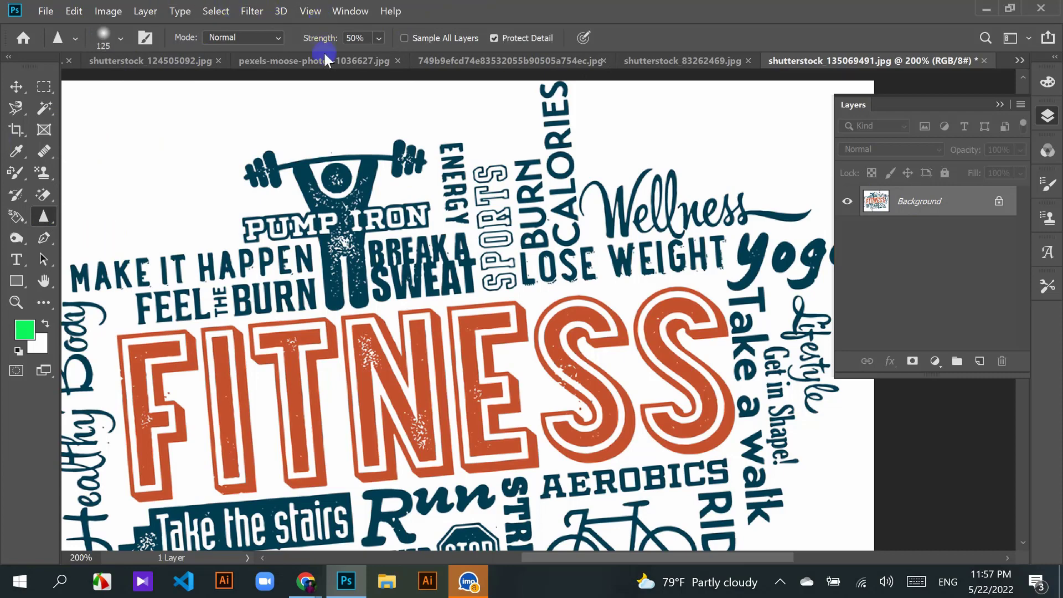
{"action": "left_click", "coordinate": [173, 178]}
{"action": "left_click", "coordinate": [44, 216]}
{"action": "right_click", "coordinate": [50, 221]}
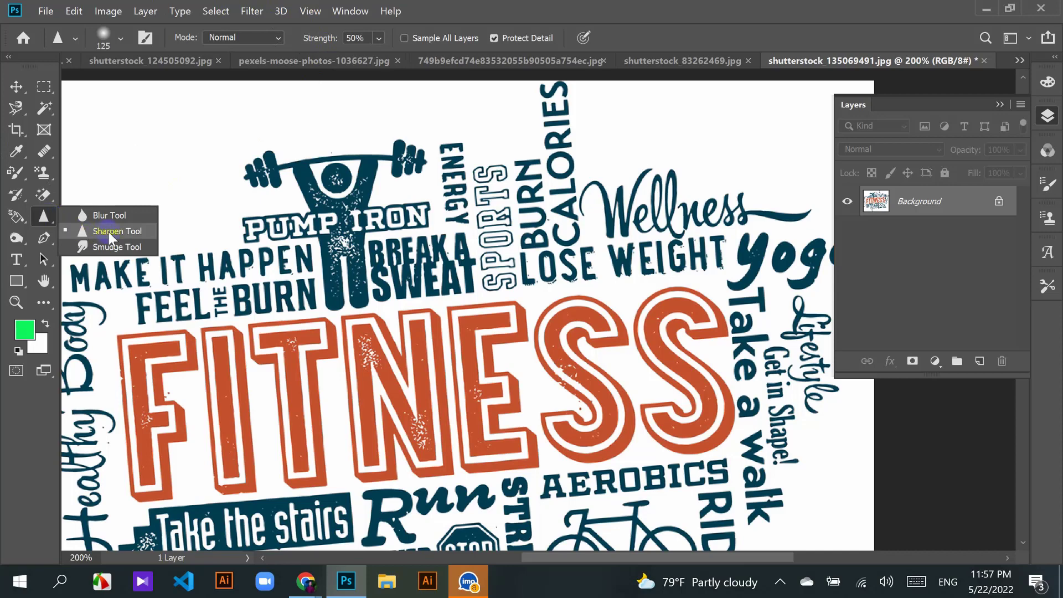
{"action": "left_click", "coordinate": [281, 183]}
{"action": "left_click", "coordinate": [255, 141]}
{"action": "mouse_move", "coordinate": [255, 141]}
{"action": "left_mouse_down"}
{"action": "mouse_move", "coordinate": [277, 177]}
{"action": "mouse_move", "coordinate": [422, 173]}
{"action": "left_mouse_up"}
{"action": "left_click", "coordinate": [178, 180]}
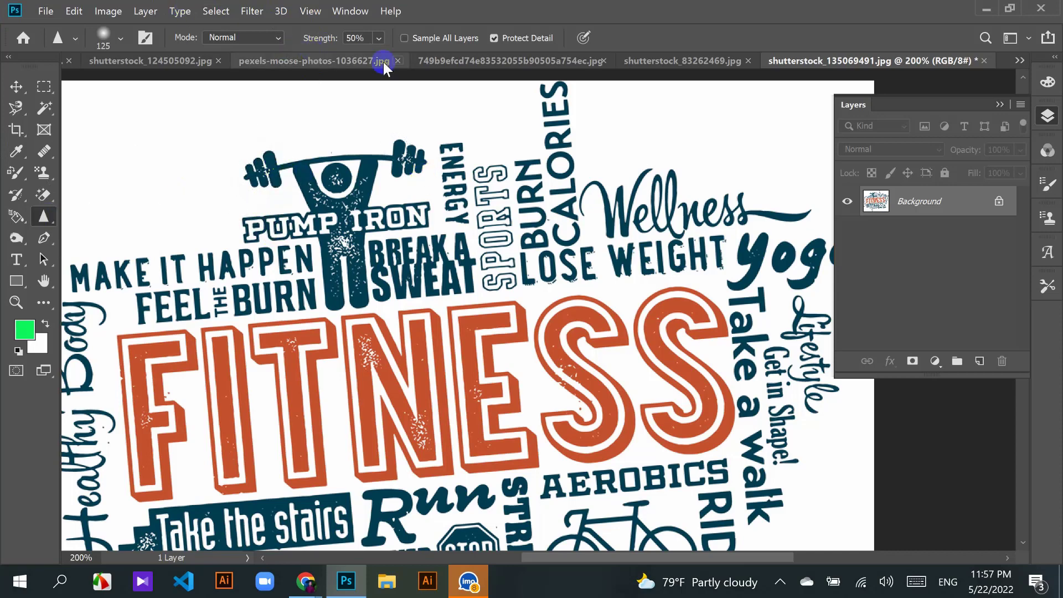
Step: In shutterstock_124505092.jpg, replace the partly erased Background copy layer with a fresh duplicate of the Background layer
{"action": "left_click", "coordinate": [510, 65]}
{"action": "left_click", "coordinate": [317, 62]}
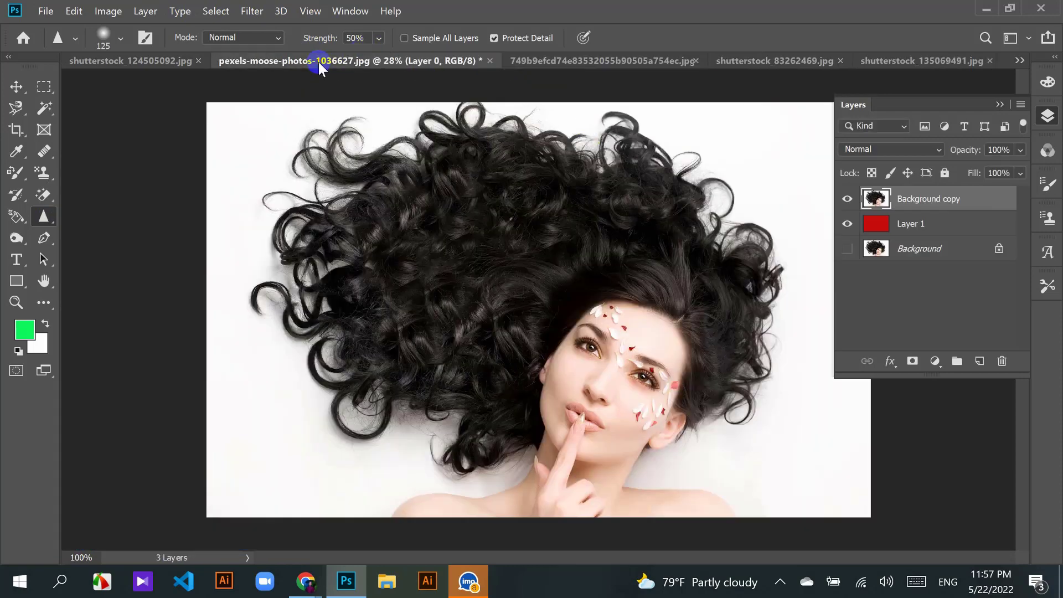
{"action": "left_click", "coordinate": [126, 67]}
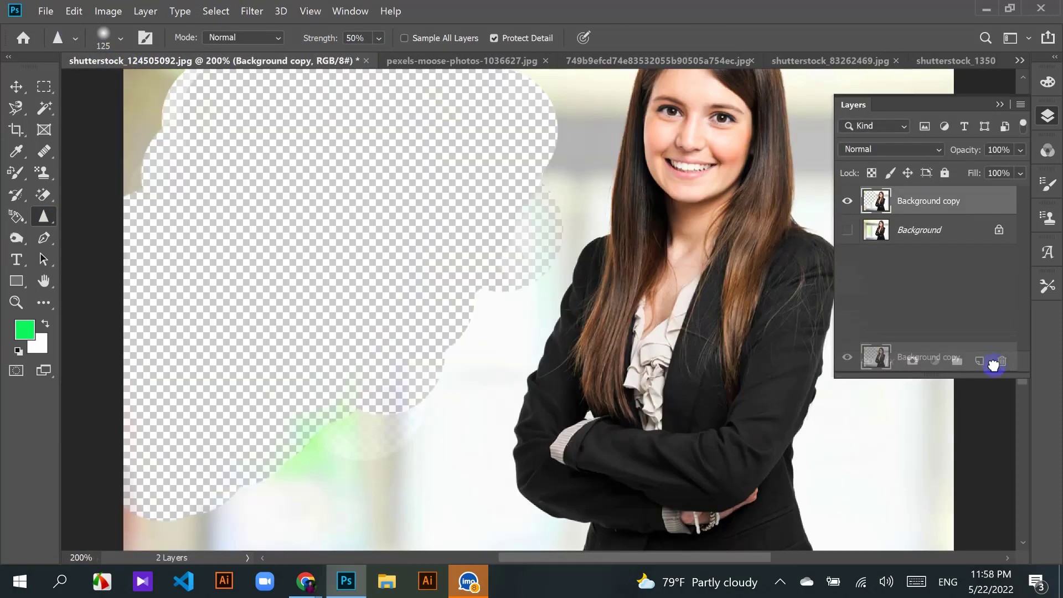
{"action": "left_click", "coordinate": [1001, 361]}
{"action": "left_click_drag", "start_coordinate": [880, 221], "coordinate": [980, 362]}
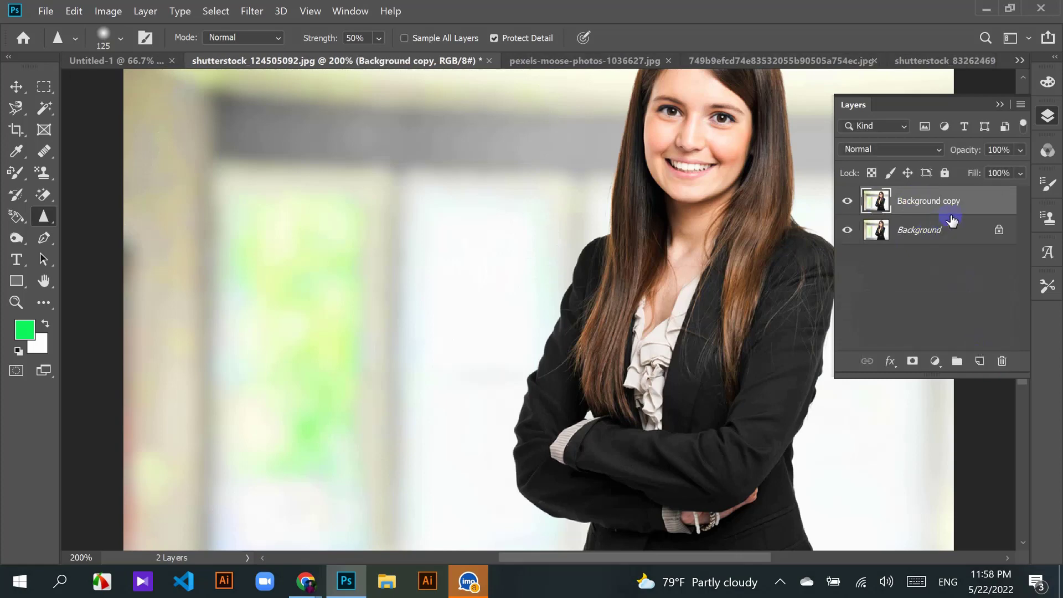
Step: Try a Sharpen stroke on the woman's hair above the forehead at 50% strength with Protect Detail on
{"action": "scroll", "coordinate": [607, 277], "scroll_direction": "right", "scroll_amount": 3}
{"action": "scroll", "coordinate": [560, 268], "scroll_direction": "up", "scroll_amount": 1}
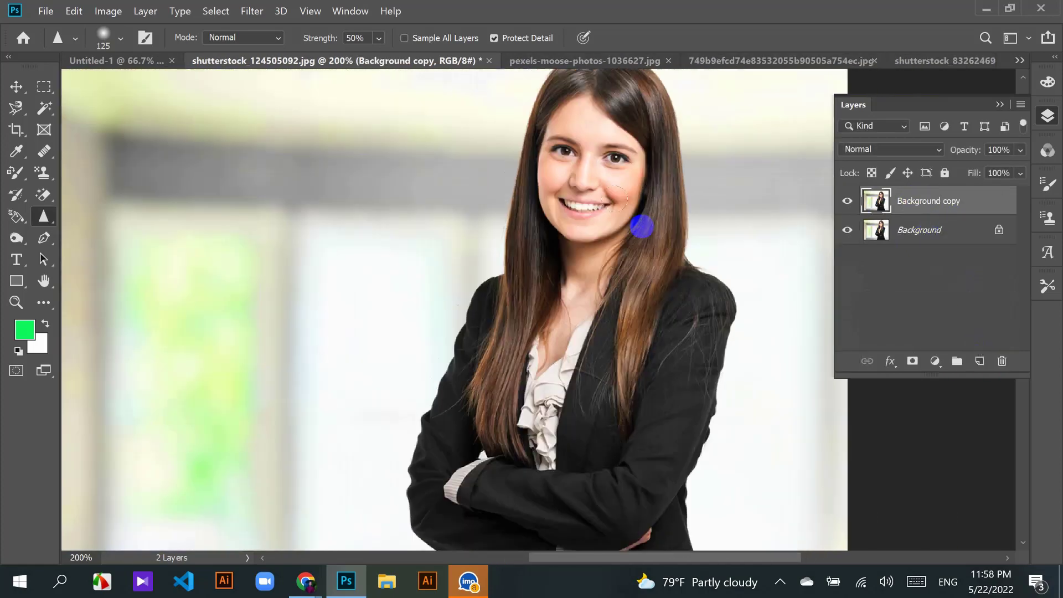
{"action": "scroll", "coordinate": [692, 214], "scroll_direction": "up", "scroll_amount": 3}
{"action": "scroll", "coordinate": [694, 217], "scroll_direction": "right", "scroll_amount": 4}
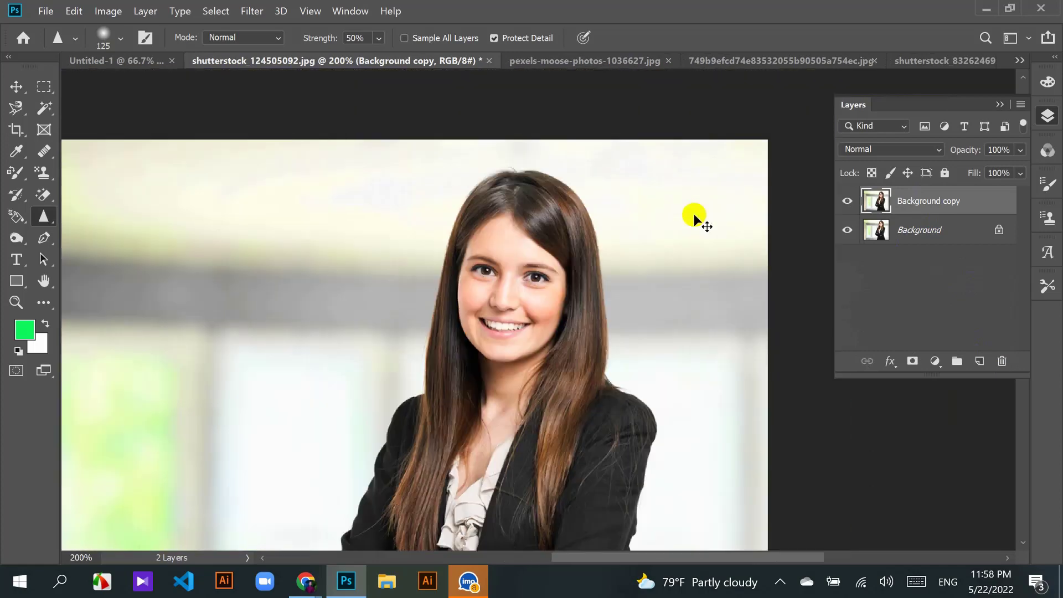
{"action": "scroll", "coordinate": [694, 217], "scroll_direction": "up", "scroll_amount": 3}
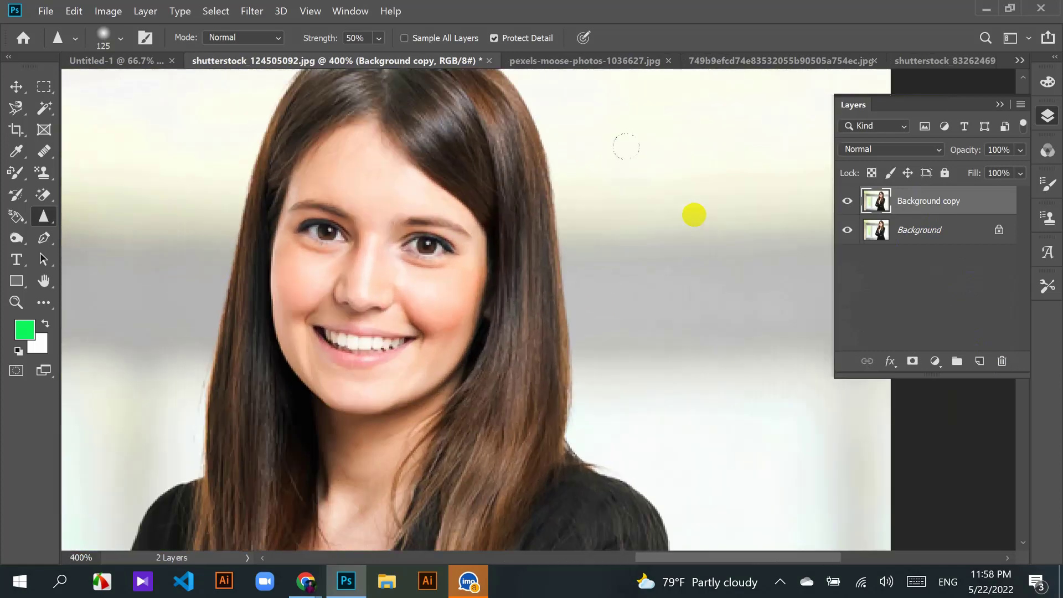
{"action": "scroll", "coordinate": [686, 211], "scroll_direction": "left", "scroll_amount": 4}
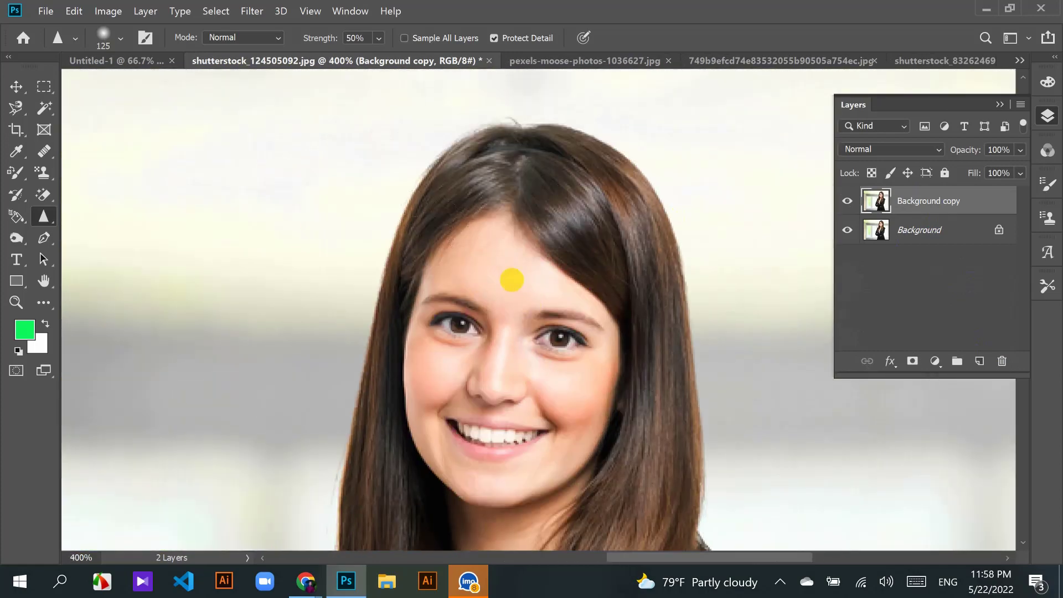
{"action": "left_click_drag", "start_coordinate": [517, 247], "coordinate": [535, 208]}
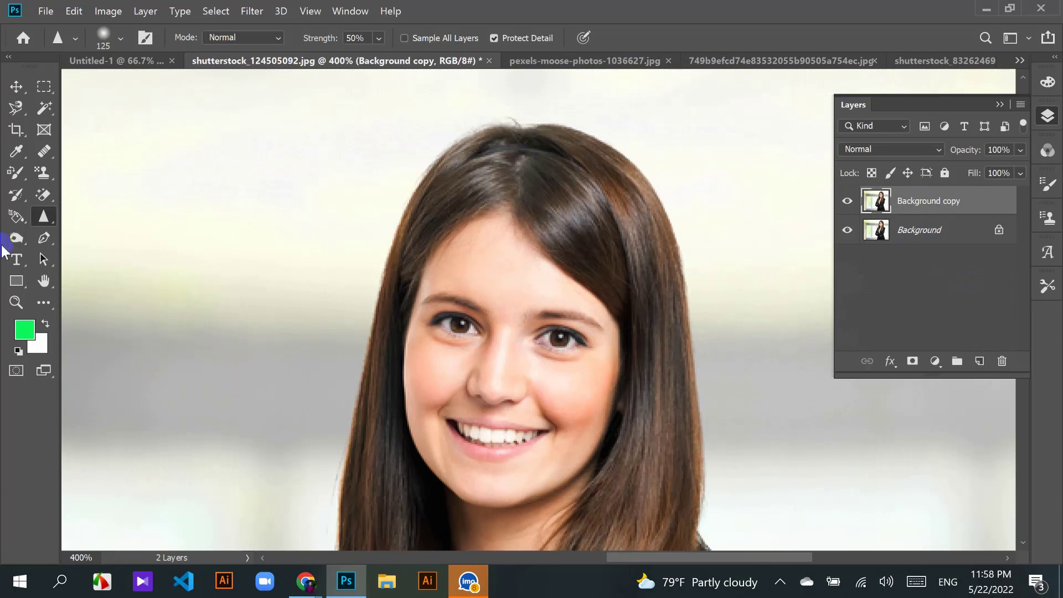
Step: Reselect the Sharpen tool, try strokes over the crown of the woman's hair, and undo the sharpening
{"action": "left_click_drag", "start_coordinate": [43, 216], "coordinate": [108, 231]}
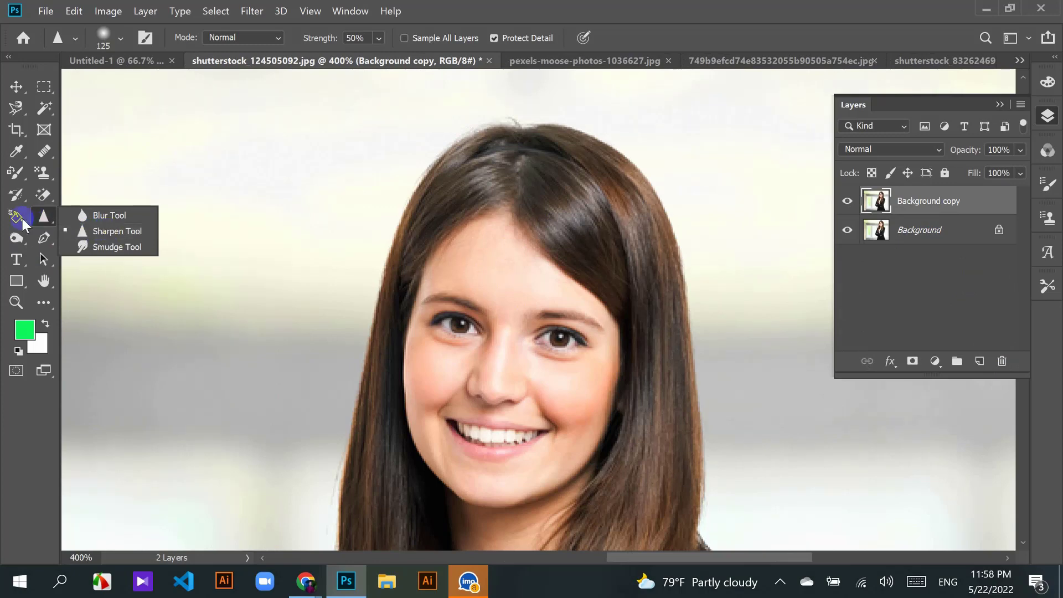
{"action": "mouse_move", "coordinate": [16, 216]}
{"action": "left_mouse_down"}
{"action": "mouse_move", "coordinate": [19, 237]}
{"action": "mouse_move", "coordinate": [69, 257]}
{"action": "mouse_move", "coordinate": [44, 216]}
{"action": "left_mouse_up"}
{"action": "left_click_drag", "start_coordinate": [43, 215], "coordinate": [105, 230]}
{"action": "mouse_move", "coordinate": [498, 166]}
{"action": "left_mouse_down"}
{"action": "mouse_move", "coordinate": [475, 185]}
{"action": "mouse_move", "coordinate": [482, 230]}
{"action": "mouse_move", "coordinate": [539, 221]}
{"action": "mouse_move", "coordinate": [566, 246]}
{"action": "mouse_move", "coordinate": [534, 204]}
{"action": "left_mouse_up"}
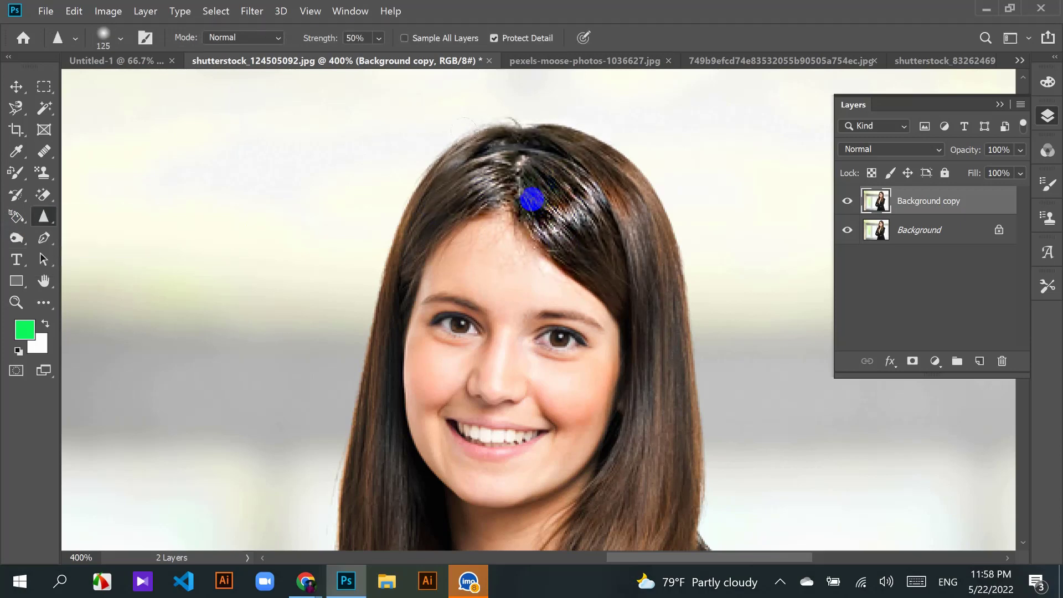
{"action": "key", "text": "ctrl+z"}
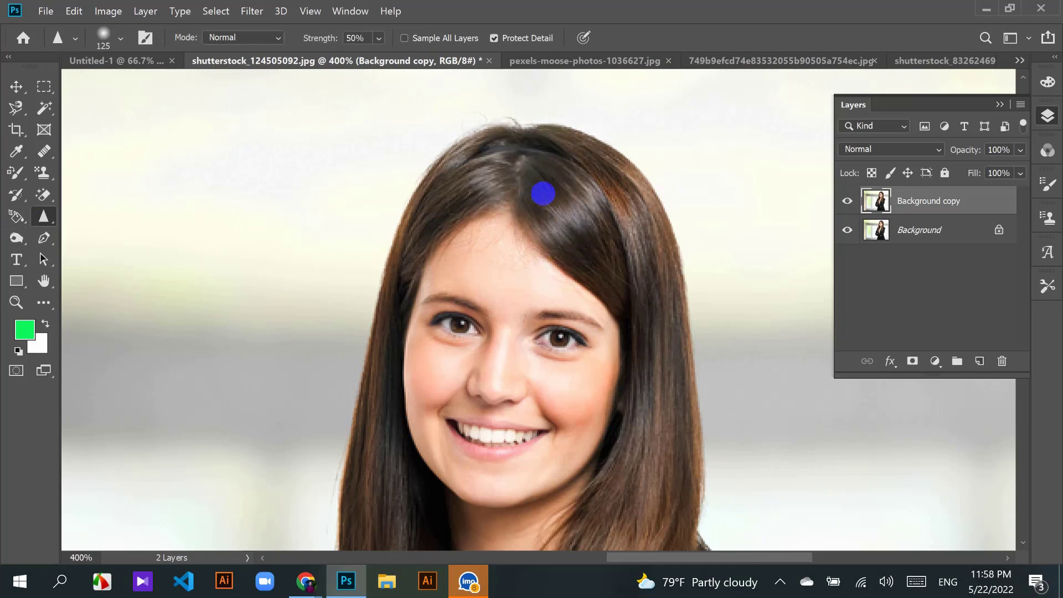
{"action": "mouse_move", "coordinate": [420, 205]}
{"action": "left_mouse_down"}
{"action": "mouse_move", "coordinate": [622, 199]}
{"action": "mouse_move", "coordinate": [434, 189]}
{"action": "mouse_move", "coordinate": [596, 197]}
{"action": "mouse_move", "coordinate": [559, 187]}
{"action": "mouse_move", "coordinate": [413, 202]}
{"action": "mouse_move", "coordinate": [581, 194]}
{"action": "mouse_move", "coordinate": [461, 181]}
{"action": "mouse_move", "coordinate": [435, 193]}
{"action": "mouse_move", "coordinate": [607, 193]}
{"action": "mouse_move", "coordinate": [488, 178]}
{"action": "mouse_move", "coordinate": [471, 189]}
{"action": "mouse_move", "coordinate": [571, 205]}
{"action": "mouse_move", "coordinate": [450, 193]}
{"action": "mouse_move", "coordinate": [426, 210]}
{"action": "mouse_move", "coordinate": [595, 192]}
{"action": "mouse_move", "coordinate": [525, 173]}
{"action": "mouse_move", "coordinate": [438, 215]}
{"action": "mouse_move", "coordinate": [572, 192]}
{"action": "mouse_move", "coordinate": [544, 184]}
{"action": "mouse_move", "coordinate": [410, 226]}
{"action": "mouse_move", "coordinate": [549, 190]}
{"action": "mouse_move", "coordinate": [586, 203]}
{"action": "mouse_move", "coordinate": [440, 207]}
{"action": "mouse_move", "coordinate": [537, 182]}
{"action": "mouse_move", "coordinate": [602, 214]}
{"action": "mouse_move", "coordinate": [469, 197]}
{"action": "mouse_move", "coordinate": [487, 192]}
{"action": "mouse_move", "coordinate": [591, 216]}
{"action": "mouse_move", "coordinate": [445, 213]}
{"action": "mouse_move", "coordinate": [419, 231]}
{"action": "mouse_move", "coordinate": [573, 197]}
{"action": "mouse_move", "coordinate": [462, 211]}
{"action": "mouse_move", "coordinate": [508, 180]}
{"action": "mouse_move", "coordinate": [593, 196]}
{"action": "mouse_move", "coordinate": [535, 176]}
{"action": "mouse_move", "coordinate": [463, 215]}
{"action": "mouse_move", "coordinate": [511, 181]}
{"action": "mouse_move", "coordinate": [550, 181]}
{"action": "mouse_move", "coordinate": [484, 110]}
{"action": "mouse_move", "coordinate": [524, 110]}
{"action": "mouse_move", "coordinate": [408, 119]}
{"action": "mouse_move", "coordinate": [500, 109]}
{"action": "mouse_move", "coordinate": [397, 95]}
{"action": "mouse_move", "coordinate": [425, 118]}
{"action": "mouse_move", "coordinate": [481, 124]}
{"action": "mouse_move", "coordinate": [548, 195]}
{"action": "mouse_move", "coordinate": [481, 236]}
{"action": "mouse_move", "coordinate": [512, 211]}
{"action": "mouse_move", "coordinate": [527, 190]}
{"action": "left_mouse_up"}
{"action": "key", "text": "ctrl+z"}
{"action": "left_click", "coordinate": [490, 231]}
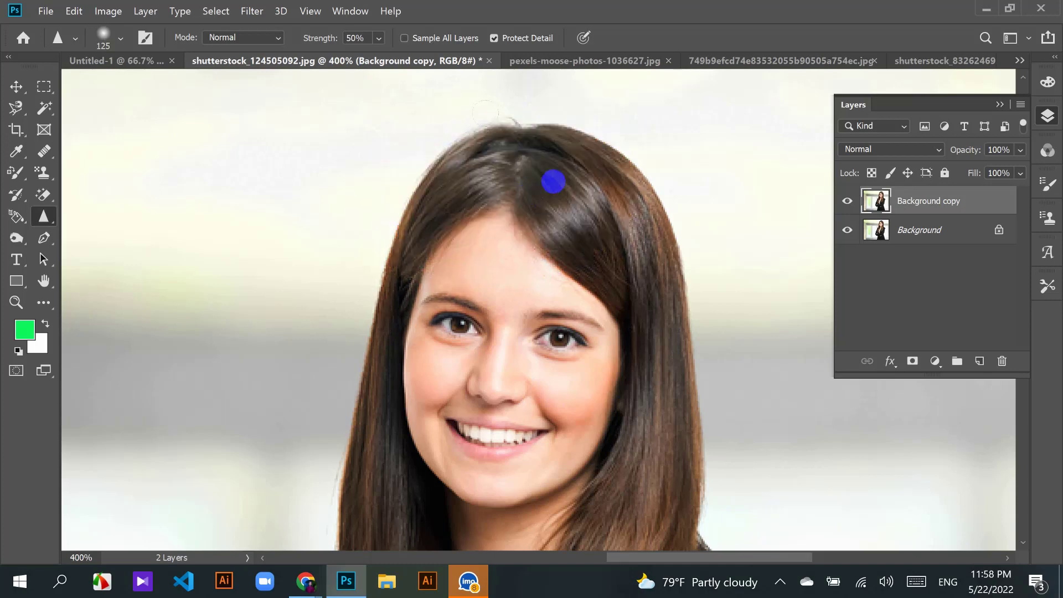
{"action": "left_click", "coordinate": [16, 87]}
{"action": "left_click", "coordinate": [458, 175]}
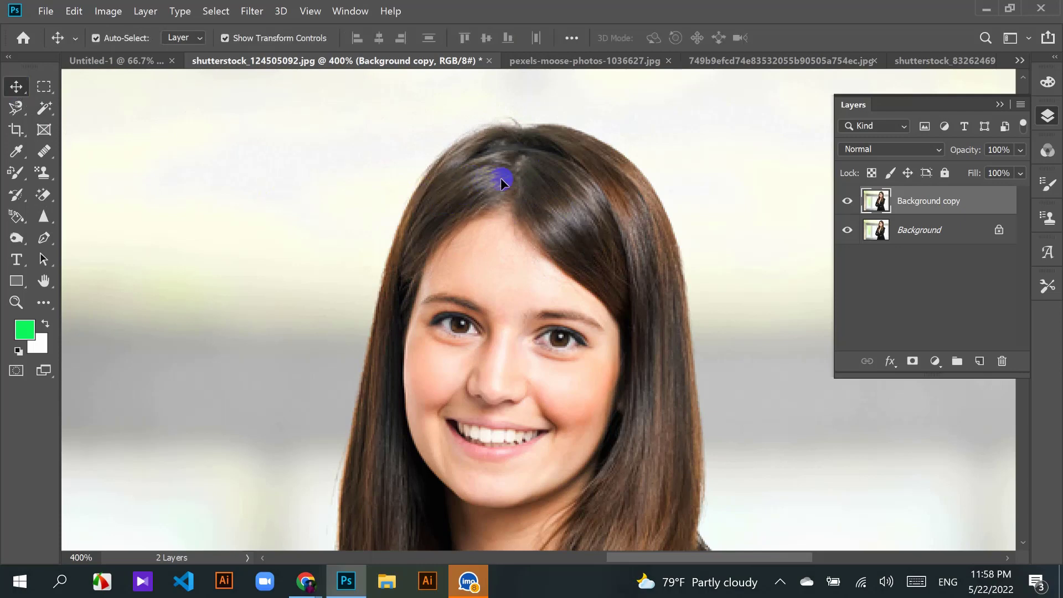
{"action": "left_click", "coordinate": [552, 187]}
Step: Return to the Sharpen tool, oversharpen the woman's hair, forehead and eyes, and undo the strokes
{"action": "left_click", "coordinate": [56, 217]}
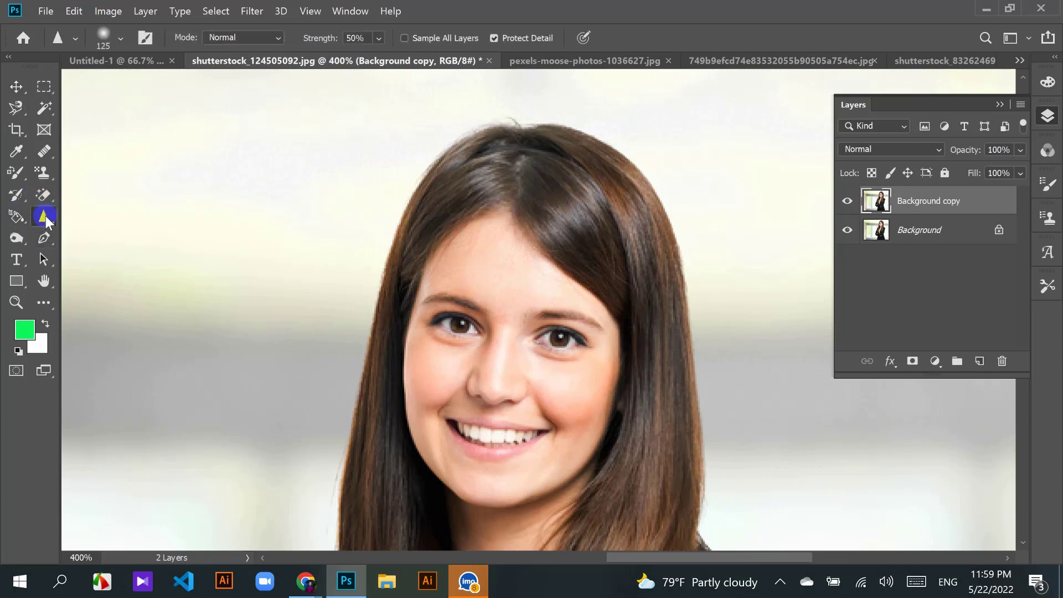
{"action": "mouse_move", "coordinate": [546, 178]}
{"action": "left_mouse_down"}
{"action": "mouse_move", "coordinate": [420, 226]}
{"action": "mouse_move", "coordinate": [551, 175]}
{"action": "mouse_move", "coordinate": [493, 367]}
{"action": "mouse_move", "coordinate": [481, 202]}
{"action": "mouse_move", "coordinate": [463, 245]}
{"action": "mouse_move", "coordinate": [507, 399]}
{"action": "mouse_move", "coordinate": [555, 295]}
{"action": "mouse_move", "coordinate": [468, 215]}
{"action": "mouse_move", "coordinate": [610, 262]}
{"action": "mouse_move", "coordinate": [532, 258]}
{"action": "left_mouse_up"}
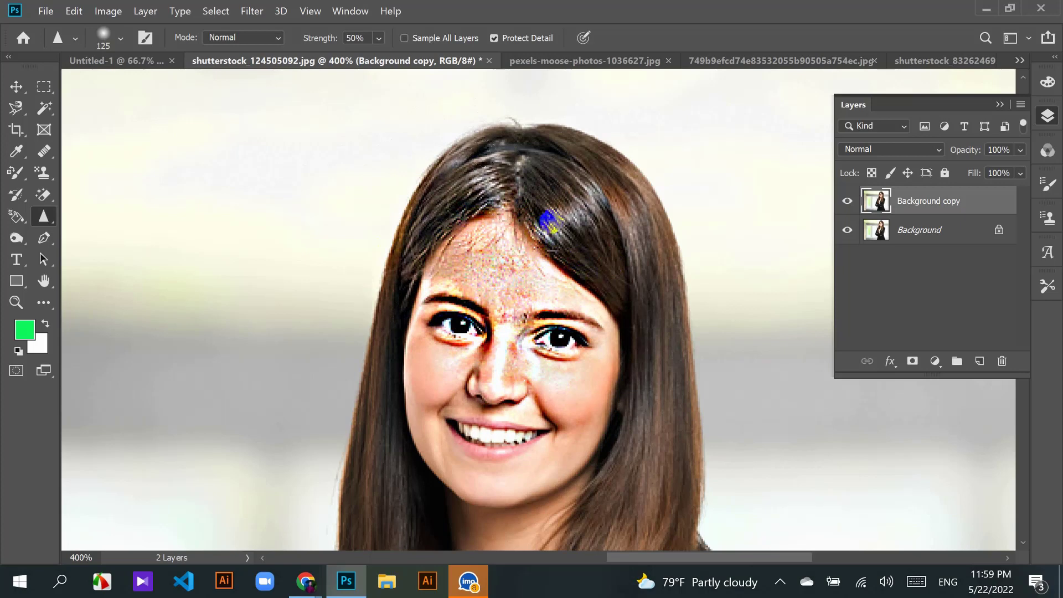
{"action": "mouse_move", "coordinate": [546, 218]}
{"action": "left_mouse_down"}
{"action": "mouse_move", "coordinate": [534, 237]}
{"action": "mouse_move", "coordinate": [490, 224]}
{"action": "mouse_move", "coordinate": [518, 222]}
{"action": "mouse_move", "coordinate": [533, 257]}
{"action": "mouse_move", "coordinate": [575, 241]}
{"action": "mouse_move", "coordinate": [521, 264]}
{"action": "left_mouse_up"}
{"action": "key", "text": "ctrl+z"}
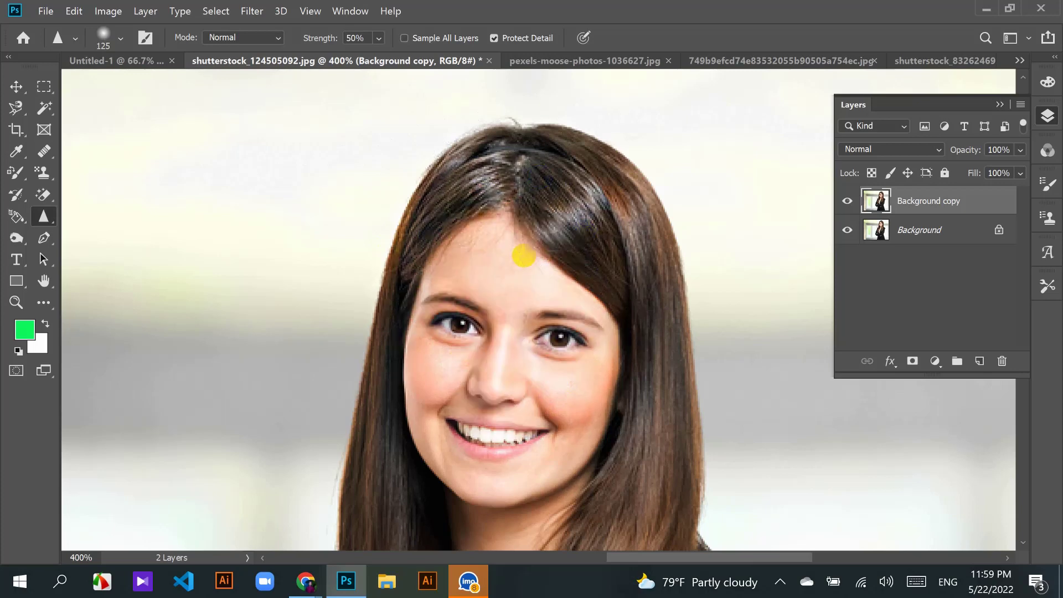
{"action": "left_click_drag", "start_coordinate": [536, 235], "coordinate": [525, 195]}
{"action": "left_click", "coordinate": [224, 57]}
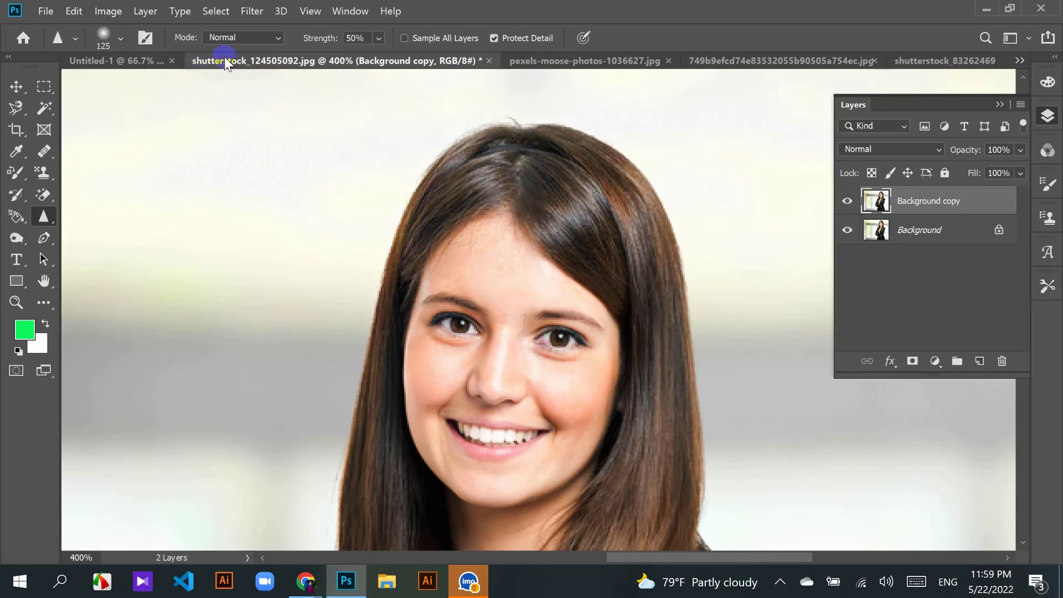
Step: Keep the Sharpen strength at 50%, turn off Protect Detail, sharpen across the top of the hair, and undo the strokes
{"action": "left_click", "coordinate": [380, 39]}
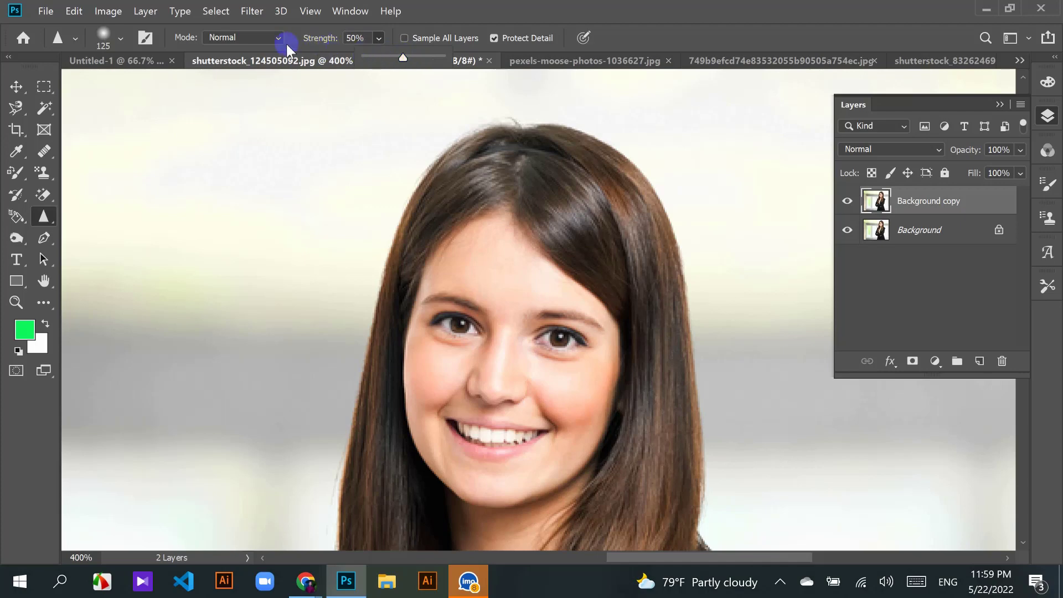
{"action": "left_click", "coordinate": [354, 37]}
{"action": "key", "text": "Return"}
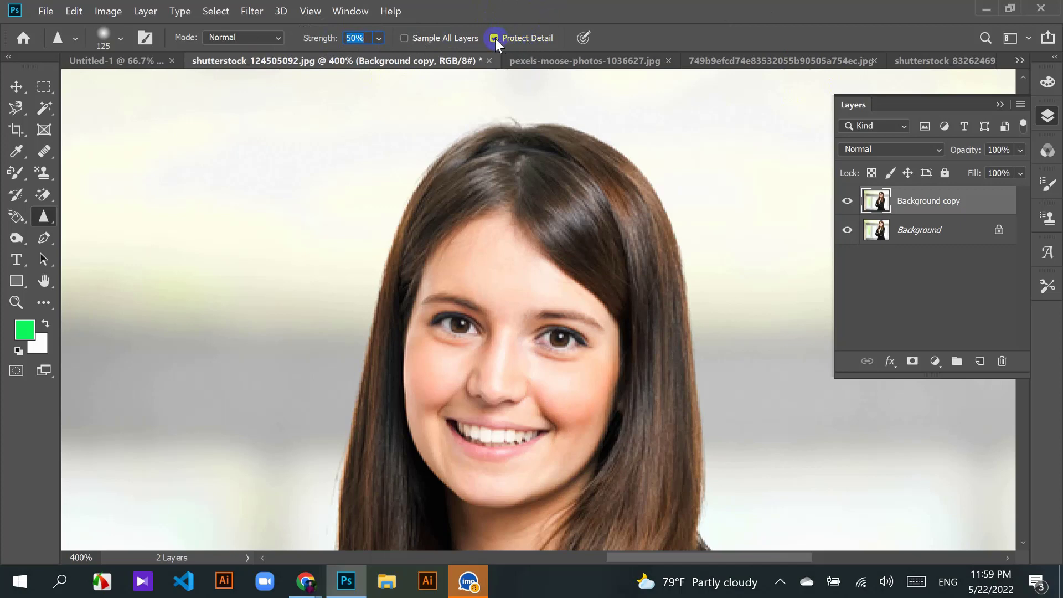
{"action": "mouse_move", "coordinate": [523, 166]}
{"action": "left_mouse_down"}
{"action": "mouse_move", "coordinate": [524, 199]}
{"action": "mouse_move", "coordinate": [555, 190]}
{"action": "mouse_move", "coordinate": [590, 233]}
{"action": "mouse_move", "coordinate": [662, 204]}
{"action": "mouse_move", "coordinate": [641, 227]}
{"action": "mouse_move", "coordinate": [657, 211]}
{"action": "mouse_move", "coordinate": [640, 166]}
{"action": "mouse_move", "coordinate": [451, 177]}
{"action": "mouse_move", "coordinate": [636, 180]}
{"action": "left_mouse_up"}
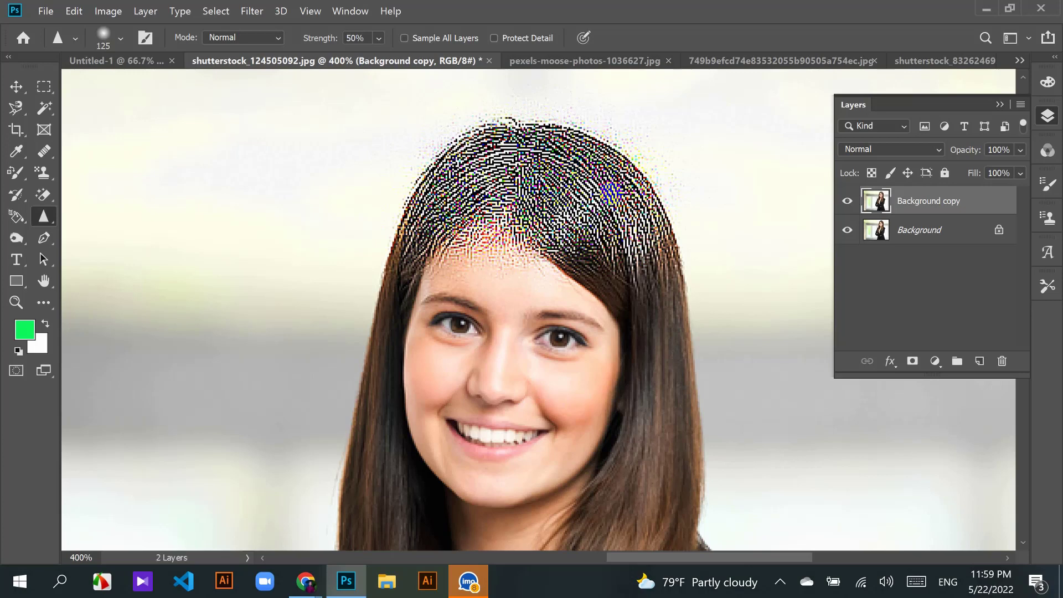
{"action": "mouse_move", "coordinate": [608, 191]}
{"action": "left_mouse_down"}
{"action": "mouse_move", "coordinate": [655, 166]}
{"action": "mouse_move", "coordinate": [430, 126]}
{"action": "left_mouse_up"}
{"action": "left_click_drag", "start_coordinate": [619, 193], "coordinate": [390, 148]}
{"action": "key", "text": "ctrl+z"}
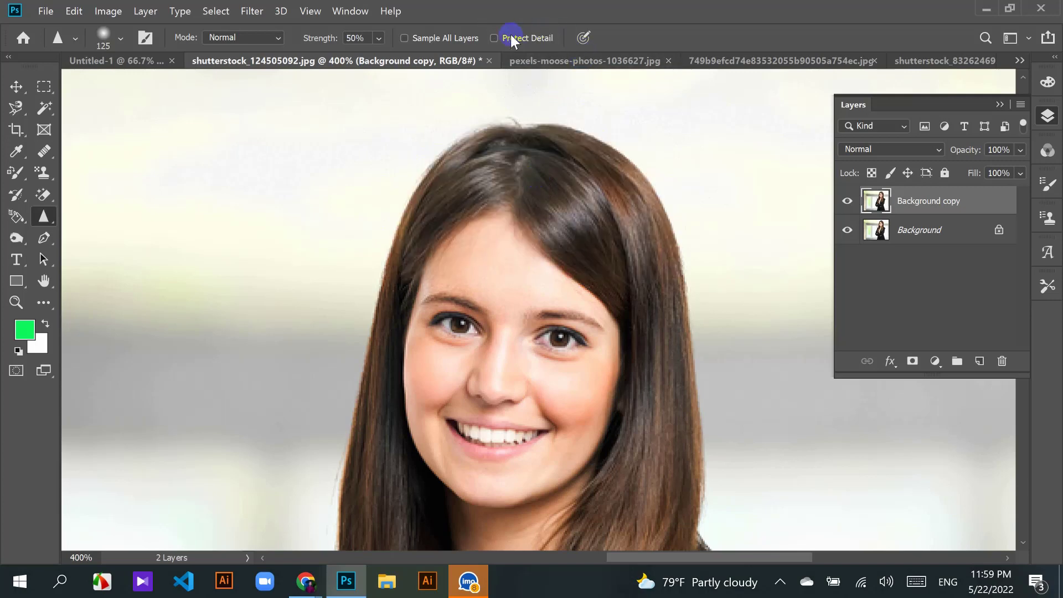
Step: Turn Protect Detail on, sharpen across the top of the hair for comparison, and undo the strokes
{"action": "left_click", "coordinate": [493, 38]}
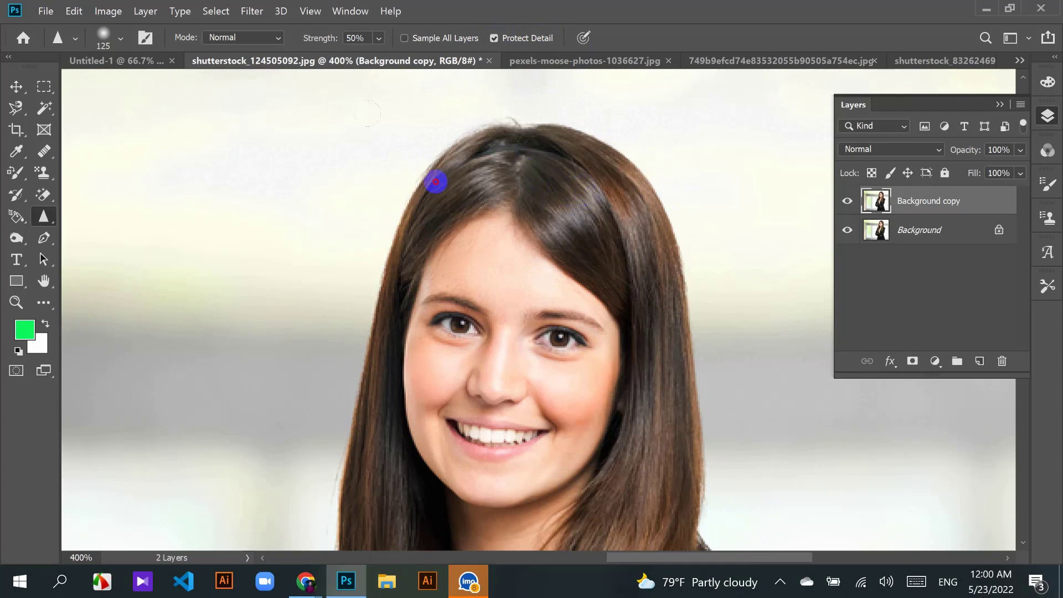
{"action": "mouse_move", "coordinate": [387, 199]}
{"action": "left_mouse_down"}
{"action": "mouse_move", "coordinate": [525, 151]}
{"action": "mouse_move", "coordinate": [607, 209]}
{"action": "mouse_move", "coordinate": [636, 204]}
{"action": "mouse_move", "coordinate": [615, 181]}
{"action": "left_mouse_up"}
{"action": "mouse_move", "coordinate": [549, 188]}
{"action": "left_mouse_down"}
{"action": "mouse_move", "coordinate": [455, 188]}
{"action": "mouse_move", "coordinate": [603, 161]}
{"action": "mouse_move", "coordinate": [456, 174]}
{"action": "mouse_move", "coordinate": [495, 196]}
{"action": "mouse_move", "coordinate": [559, 167]}
{"action": "mouse_move", "coordinate": [540, 166]}
{"action": "mouse_move", "coordinate": [570, 177]}
{"action": "mouse_move", "coordinate": [505, 171]}
{"action": "mouse_move", "coordinate": [534, 177]}
{"action": "left_mouse_up"}
{"action": "key", "text": "ctrl+z"}
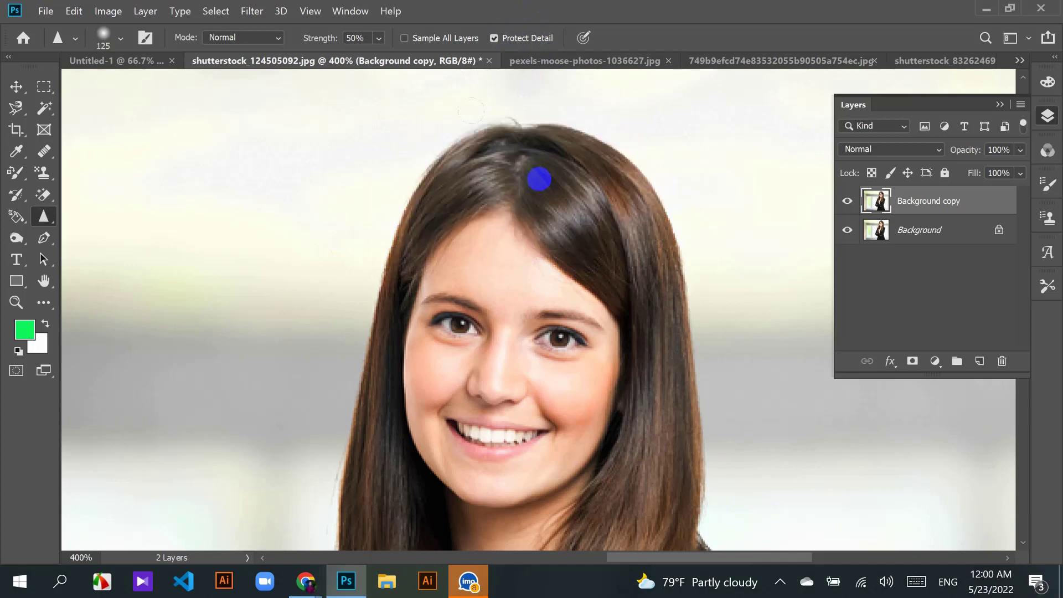
Step: Turn off Protect Detail for the Sharpen tool and switch to the Smudge tool
{"action": "left_click", "coordinate": [494, 37]}
{"action": "right_click", "coordinate": [43, 216]}
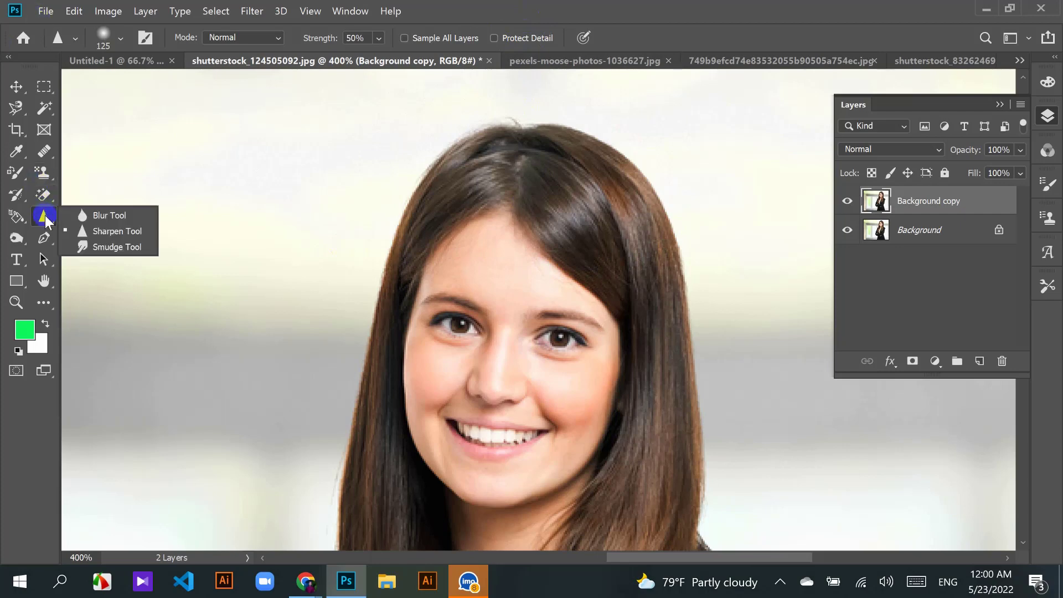
{"action": "left_click", "coordinate": [91, 247]}
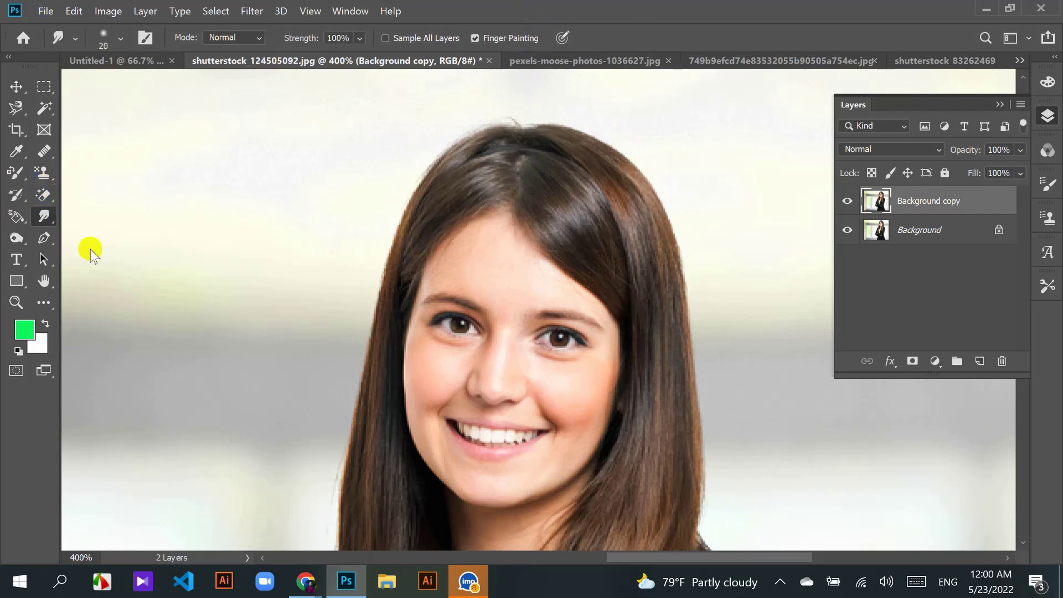
{"action": "right_click", "coordinate": [47, 221]}
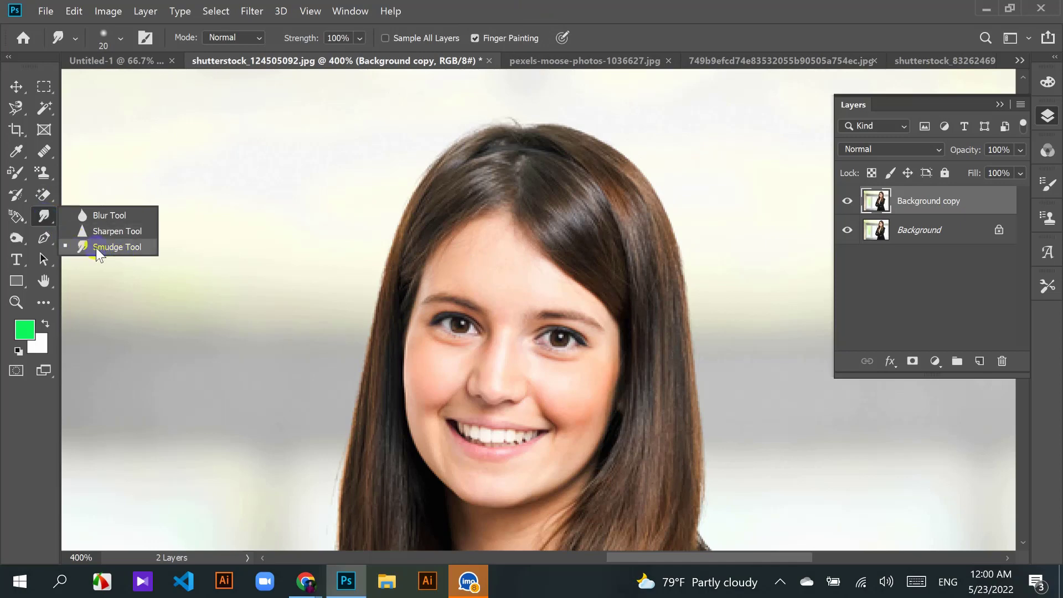
{"action": "left_click", "coordinate": [47, 220]}
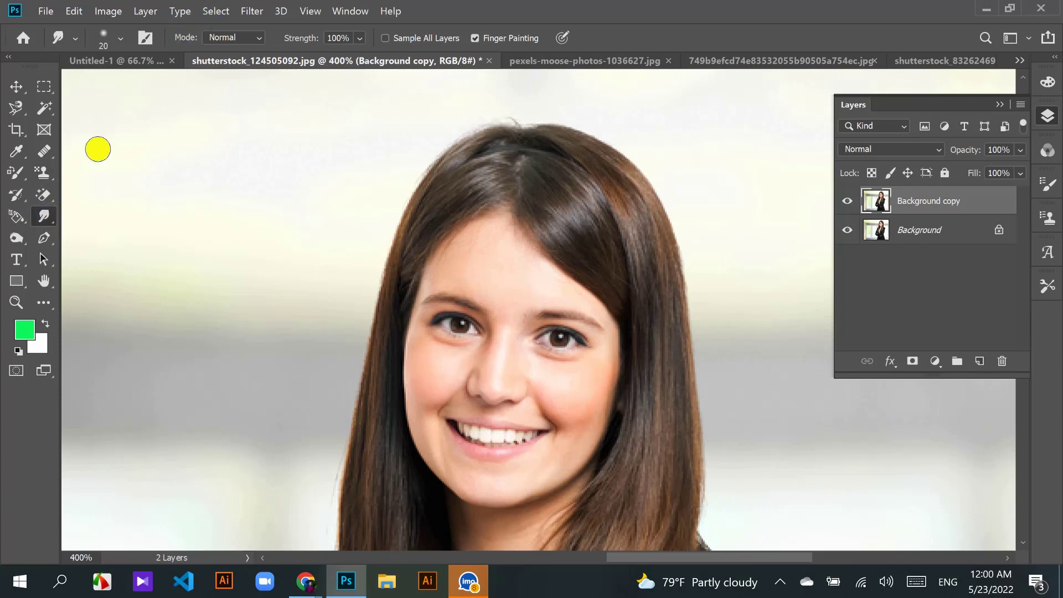
Step: Try a green Smudge stroke on the hair with Finger Painting on at 100% strength, undo it, and paint over the hair beside the forehead
{"action": "left_click_drag", "start_coordinate": [556, 172], "coordinate": [570, 232]}
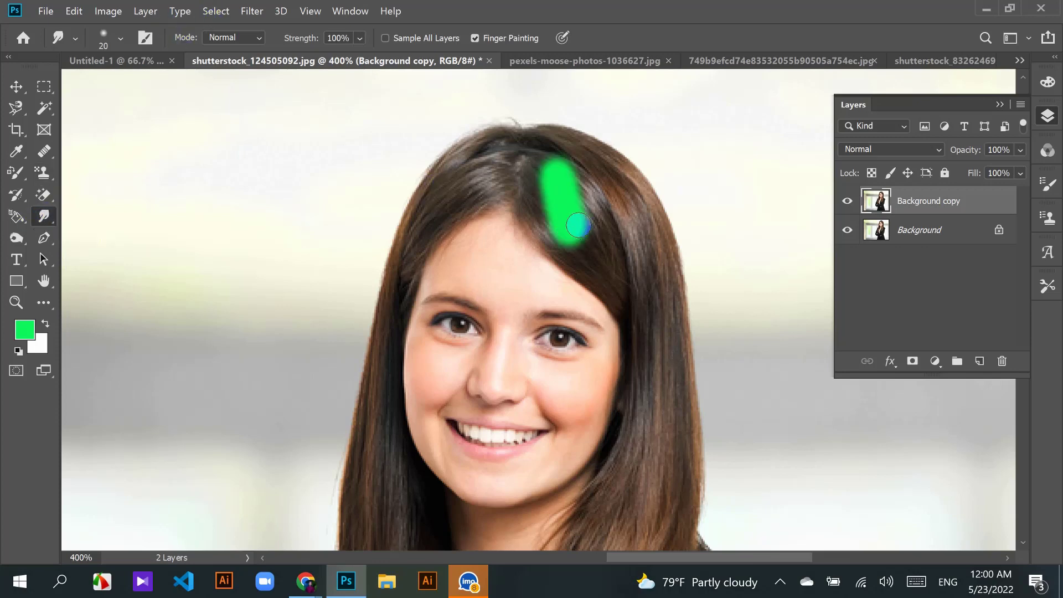
{"action": "key", "text": "ctrl+z"}
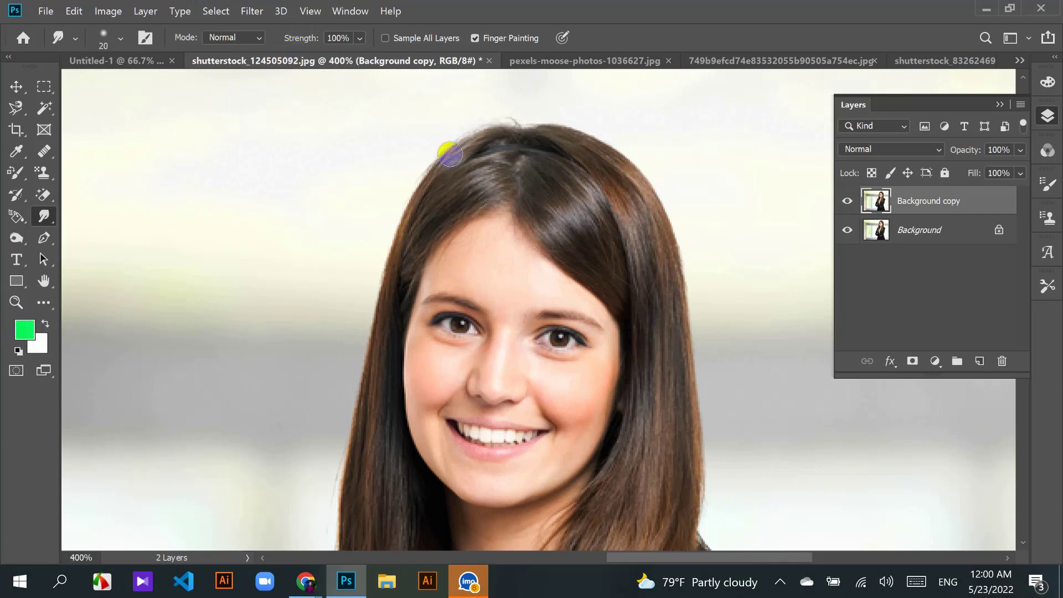
{"action": "mouse_move", "coordinate": [448, 141]}
{"action": "left_mouse_down"}
{"action": "mouse_move", "coordinate": [397, 207]}
{"action": "mouse_move", "coordinate": [355, 321]}
{"action": "left_mouse_up"}
{"action": "mouse_move", "coordinate": [370, 284]}
{"action": "left_mouse_down"}
{"action": "mouse_move", "coordinate": [475, 144]}
{"action": "mouse_move", "coordinate": [373, 282]}
{"action": "mouse_move", "coordinate": [527, 145]}
{"action": "mouse_move", "coordinate": [363, 285]}
{"action": "mouse_move", "coordinate": [419, 252]}
{"action": "left_mouse_up"}
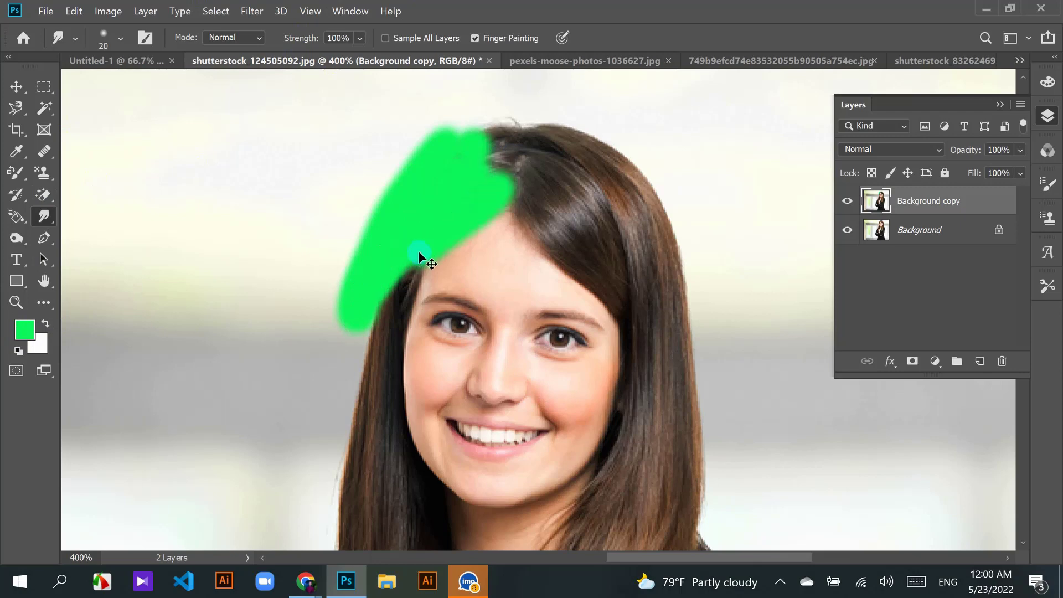
Step: Undo the green Finger Painting strokes over the hair and keep the Smudge mode at Normal
{"action": "key", "text": "ctrl+z"}
{"action": "key", "text": "ctrl+z"}
{"action": "key", "text": "ctrl+z"}
{"action": "key", "text": "ctrl+z"}
{"action": "key", "text": "ctrl+z"}
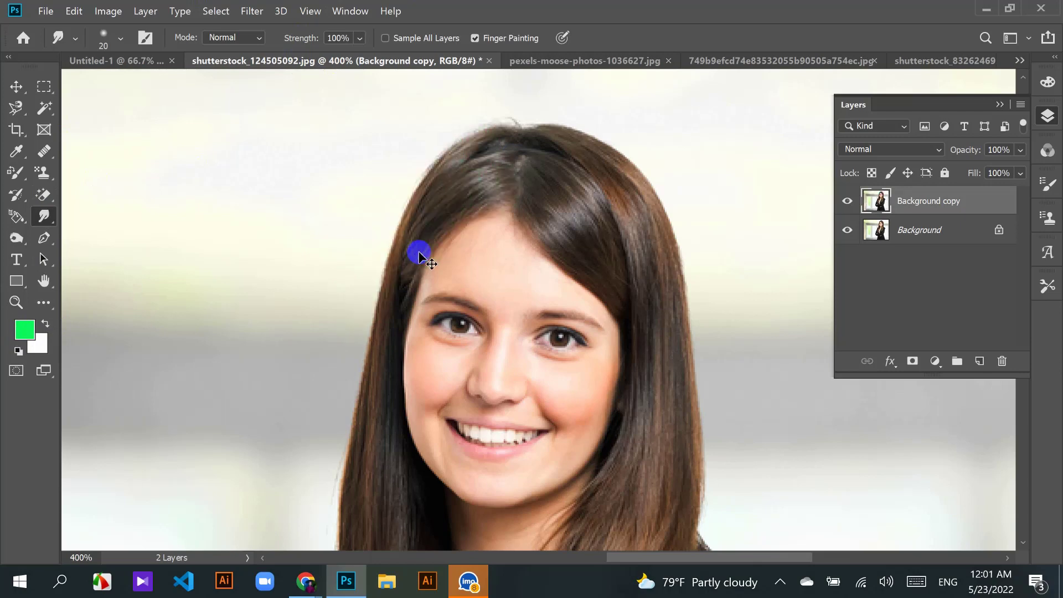
{"action": "left_click", "coordinate": [250, 39]}
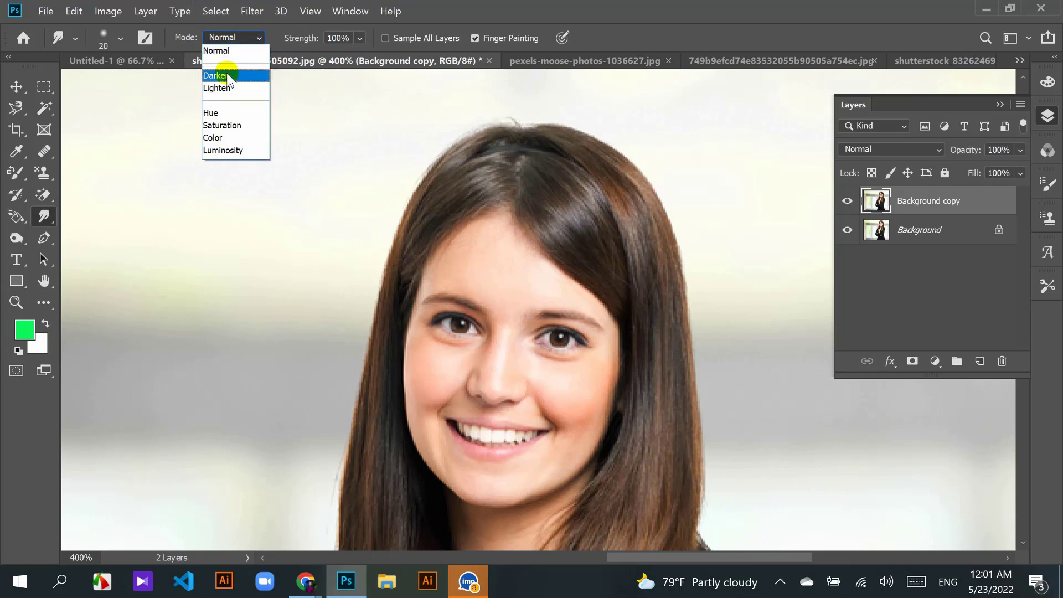
{"action": "left_click", "coordinate": [245, 38]}
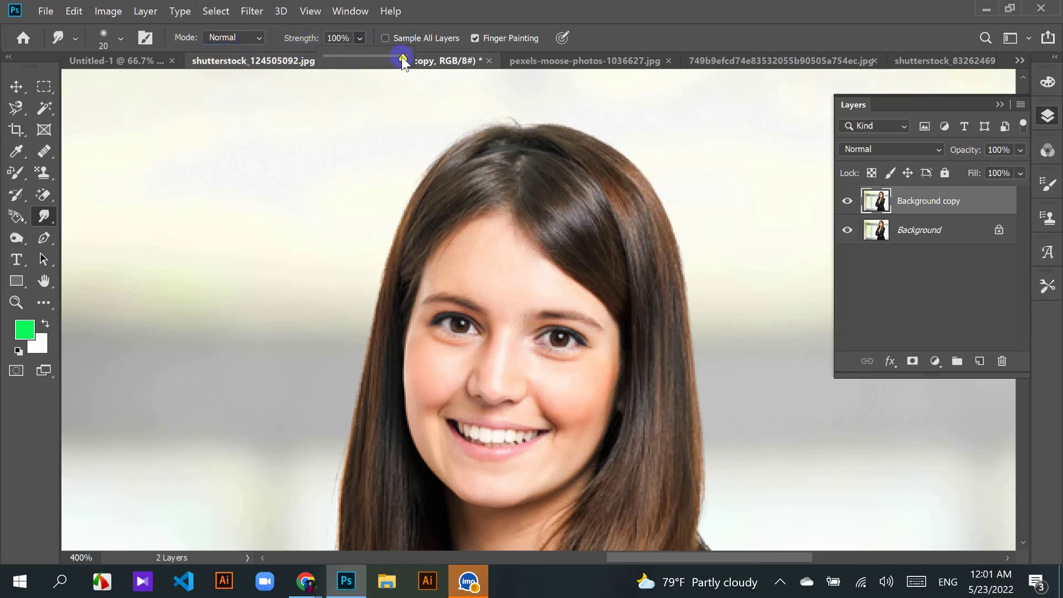
Step: Set the Smudge strength to 21%, try Finger Painting strokes on the hair and its outer edge, and undo them
{"action": "left_click_drag", "start_coordinate": [402, 58], "coordinate": [340, 58]}
{"action": "mouse_move", "coordinate": [418, 168]}
{"action": "left_mouse_down"}
{"action": "mouse_move", "coordinate": [384, 247]}
{"action": "mouse_move", "coordinate": [408, 201]}
{"action": "mouse_move", "coordinate": [363, 358]}
{"action": "mouse_move", "coordinate": [365, 321]}
{"action": "mouse_move", "coordinate": [382, 351]}
{"action": "mouse_move", "coordinate": [409, 191]}
{"action": "mouse_move", "coordinate": [472, 155]}
{"action": "left_mouse_up"}
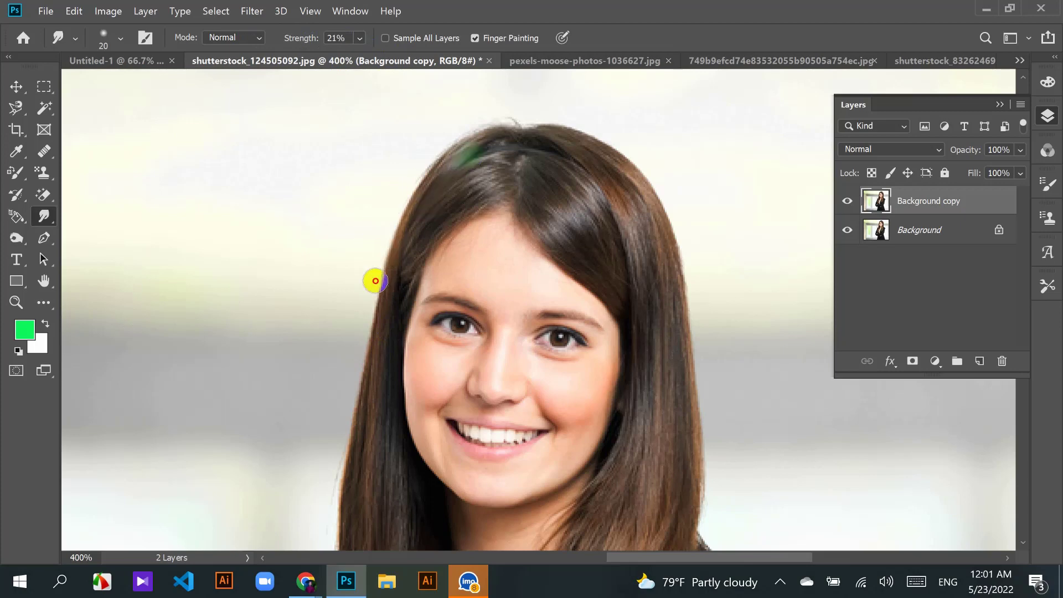
{"action": "mouse_move", "coordinate": [375, 281]}
{"action": "left_mouse_down"}
{"action": "mouse_move", "coordinate": [401, 201]}
{"action": "mouse_move", "coordinate": [348, 327]}
{"action": "mouse_move", "coordinate": [379, 247]}
{"action": "mouse_move", "coordinate": [370, 297]}
{"action": "mouse_move", "coordinate": [405, 225]}
{"action": "mouse_move", "coordinate": [463, 167]}
{"action": "mouse_move", "coordinate": [483, 164]}
{"action": "mouse_move", "coordinate": [449, 180]}
{"action": "mouse_move", "coordinate": [402, 248]}
{"action": "mouse_move", "coordinate": [434, 206]}
{"action": "left_mouse_up"}
{"action": "key", "text": "ctrl+z"}
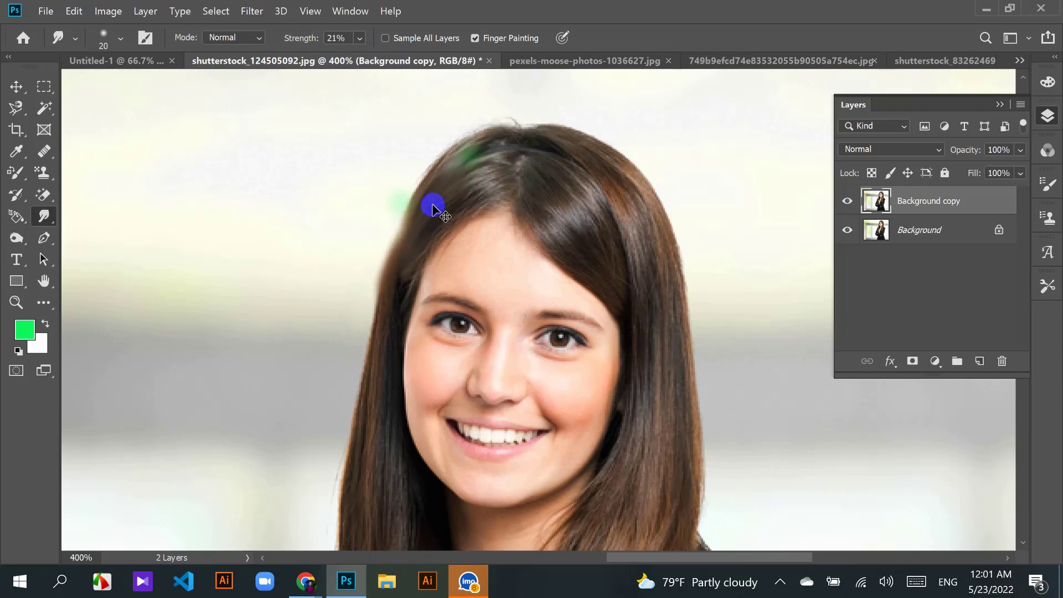
{"action": "key", "text": "ctrl+z"}
{"action": "key", "text": "ctrl+z"}
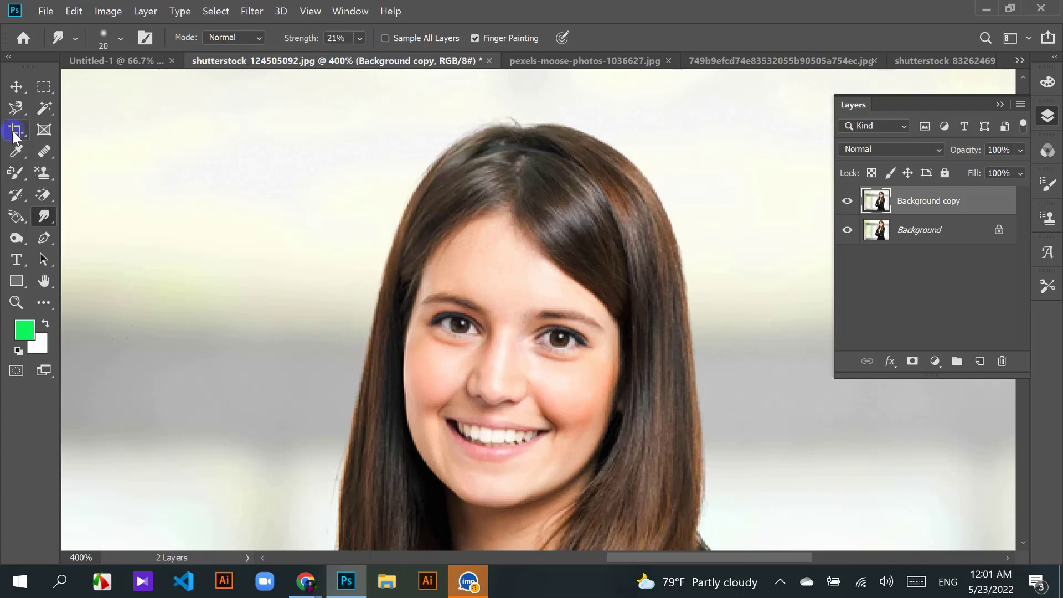
{"action": "left_click", "coordinate": [18, 150]}
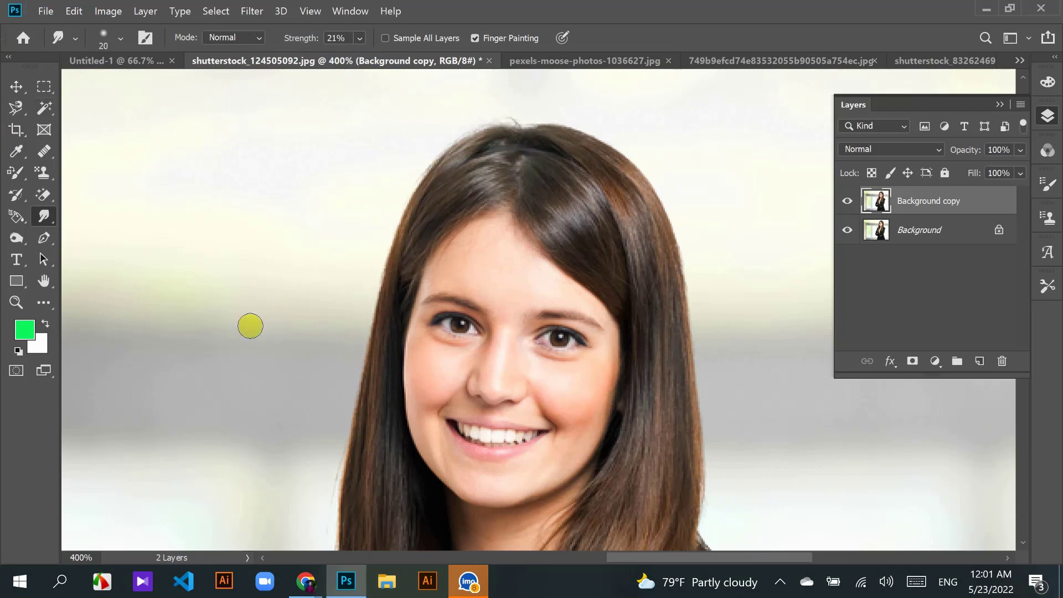
{"action": "left_click", "coordinate": [42, 231]}
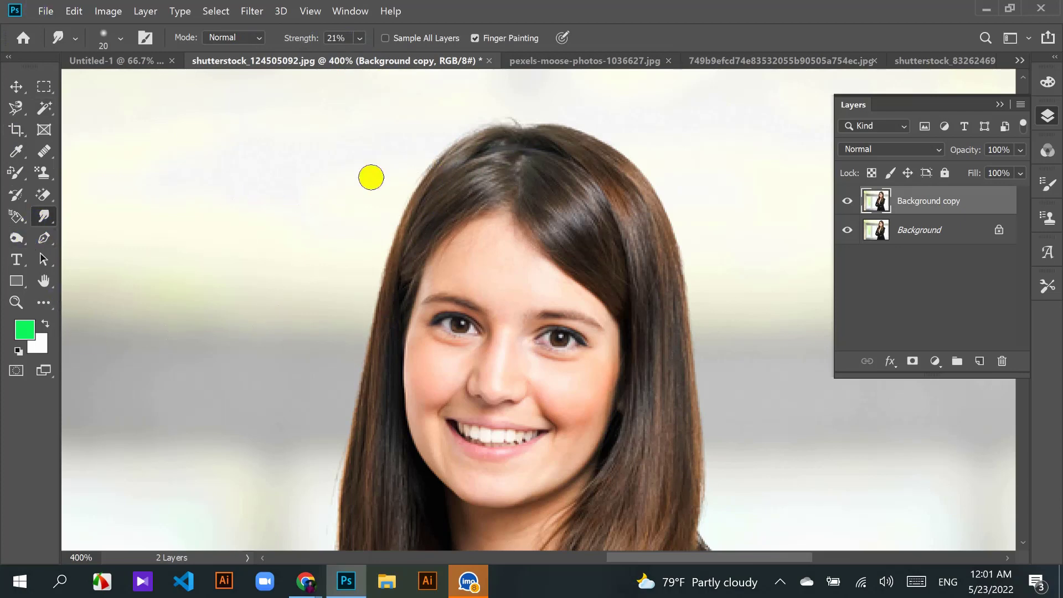
{"action": "left_click", "coordinate": [526, 164]}
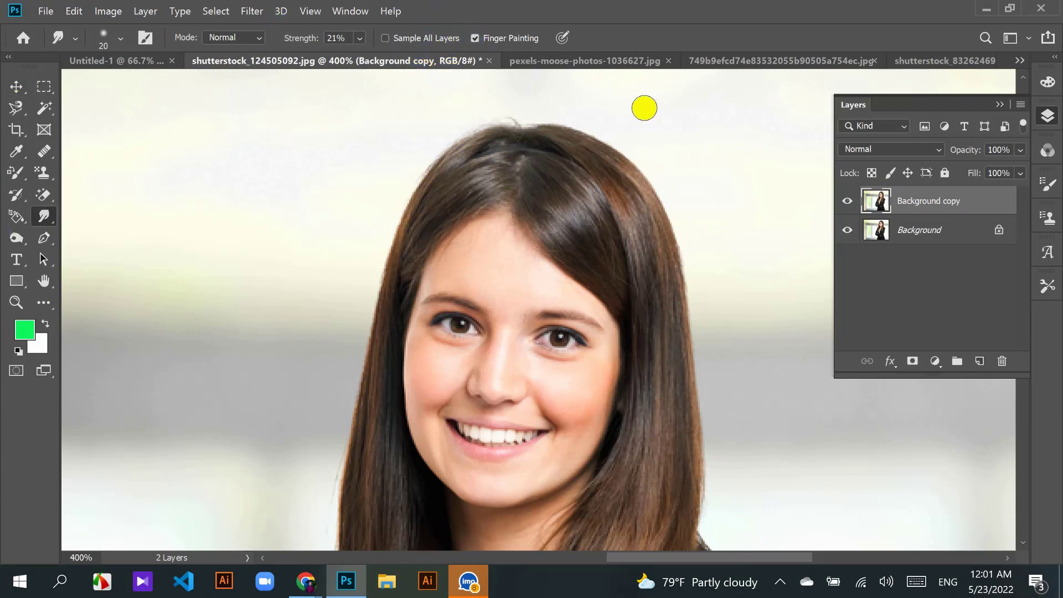
Step: Turn off Finger Painting and try Smudge strokes at 21% strength along the hair beside the forehead and cheek
{"action": "scroll", "coordinate": [637, 109], "scroll_direction": "down", "scroll_amount": 2}
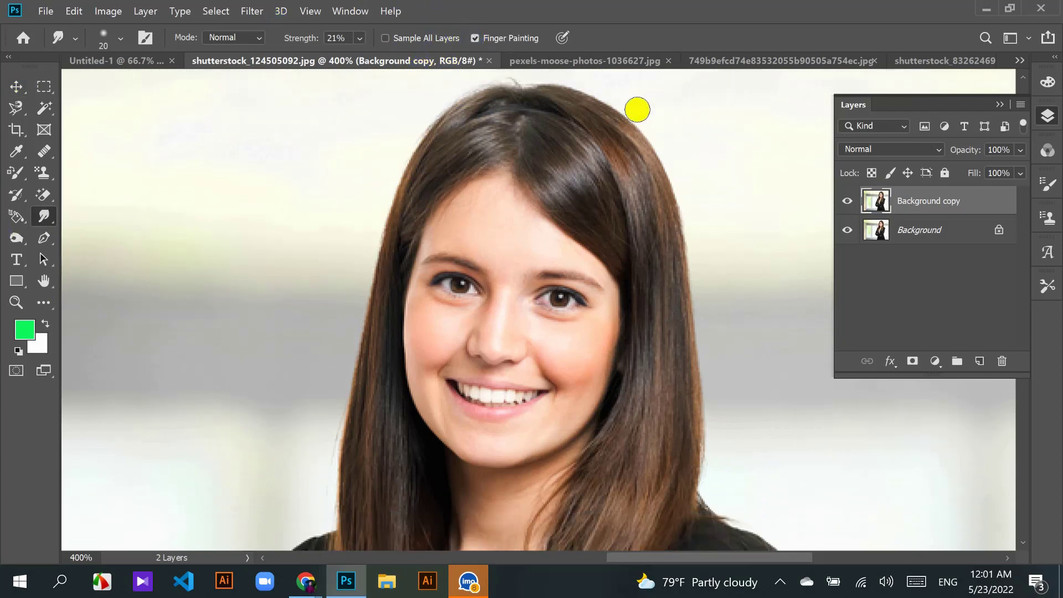
{"action": "left_click", "coordinate": [474, 37]}
{"action": "left_click_drag", "start_coordinate": [570, 123], "coordinate": [642, 155]}
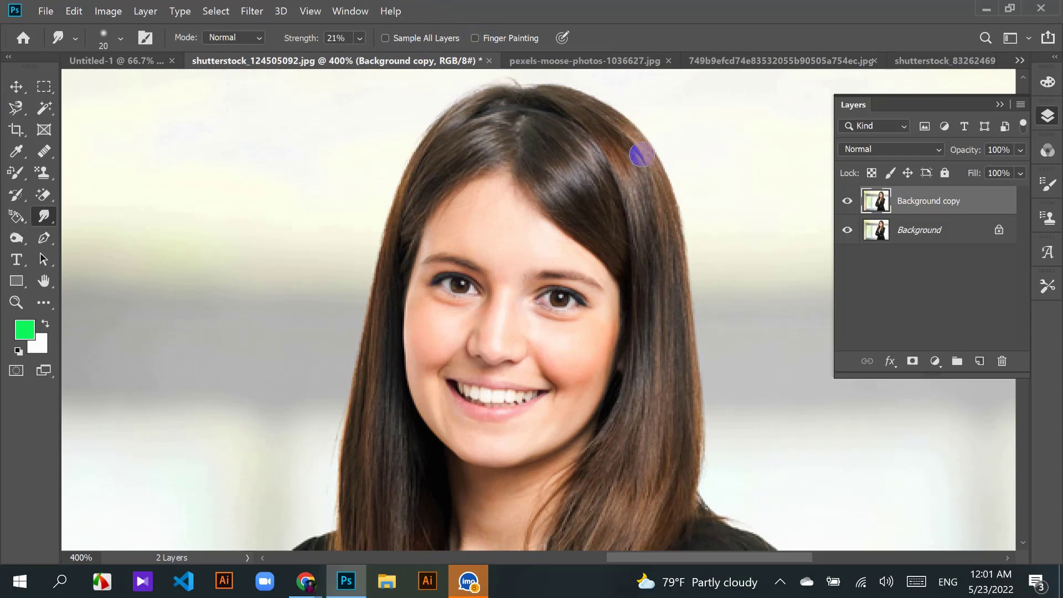
{"action": "scroll", "coordinate": [642, 154], "scroll_direction": "down", "scroll_amount": 1}
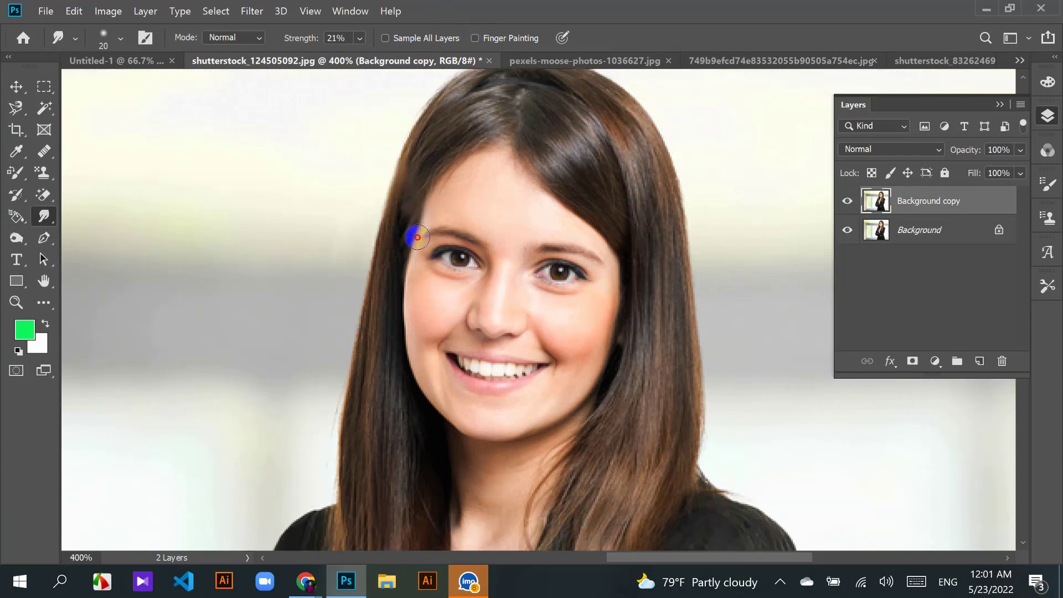
{"action": "left_click", "coordinate": [557, 174]}
{"action": "mouse_move", "coordinate": [550, 170]}
{"action": "left_mouse_down"}
{"action": "mouse_move", "coordinate": [504, 109]}
{"action": "mouse_move", "coordinate": [638, 173]}
{"action": "mouse_move", "coordinate": [706, 173]}
{"action": "left_mouse_up"}
{"action": "scroll", "coordinate": [705, 172], "scroll_direction": "up", "scroll_amount": 2}
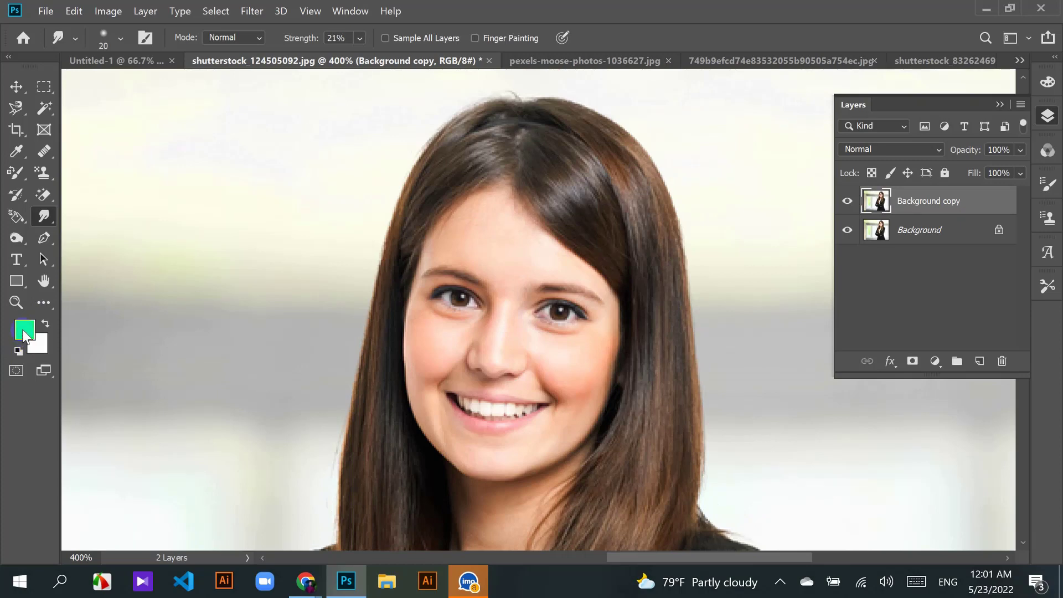
{"action": "mouse_move", "coordinate": [442, 185]}
{"action": "left_mouse_down"}
{"action": "mouse_move", "coordinate": [567, 147]}
{"action": "mouse_move", "coordinate": [558, 140]}
{"action": "mouse_move", "coordinate": [631, 244]}
{"action": "mouse_move", "coordinate": [582, 150]}
{"action": "mouse_move", "coordinate": [653, 264]}
{"action": "mouse_move", "coordinate": [635, 216]}
{"action": "mouse_move", "coordinate": [660, 288]}
{"action": "mouse_move", "coordinate": [678, 449]}
{"action": "left_mouse_up"}
{"action": "mouse_move", "coordinate": [596, 133]}
{"action": "left_mouse_down"}
{"action": "mouse_move", "coordinate": [652, 282]}
{"action": "mouse_move", "coordinate": [652, 393]}
{"action": "mouse_move", "coordinate": [624, 343]}
{"action": "mouse_move", "coordinate": [643, 306]}
{"action": "left_mouse_up"}
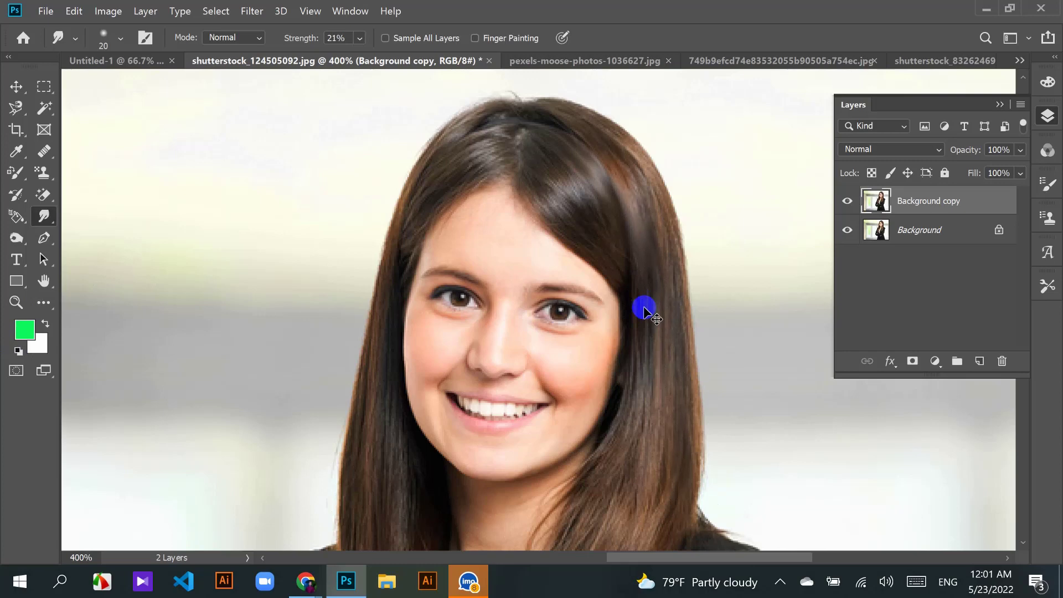
Step: Delete the Background copy layer and try a Smudge stroke down the hair at 47% strength
{"action": "key", "text": "Delete"}
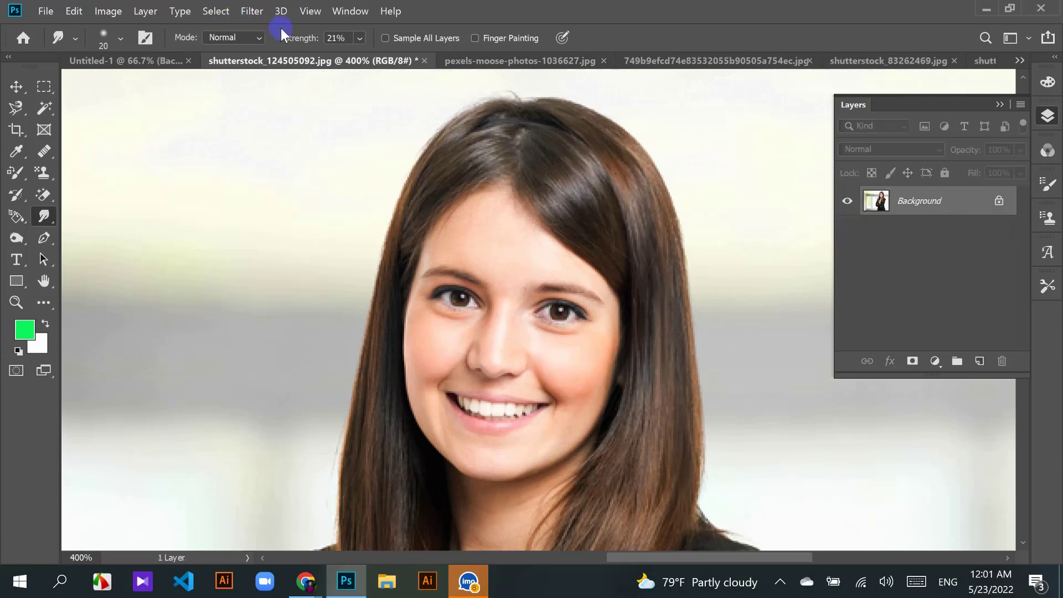
{"action": "left_click", "coordinate": [355, 39]}
{"action": "left_click_drag", "start_coordinate": [373, 54], "coordinate": [392, 61]}
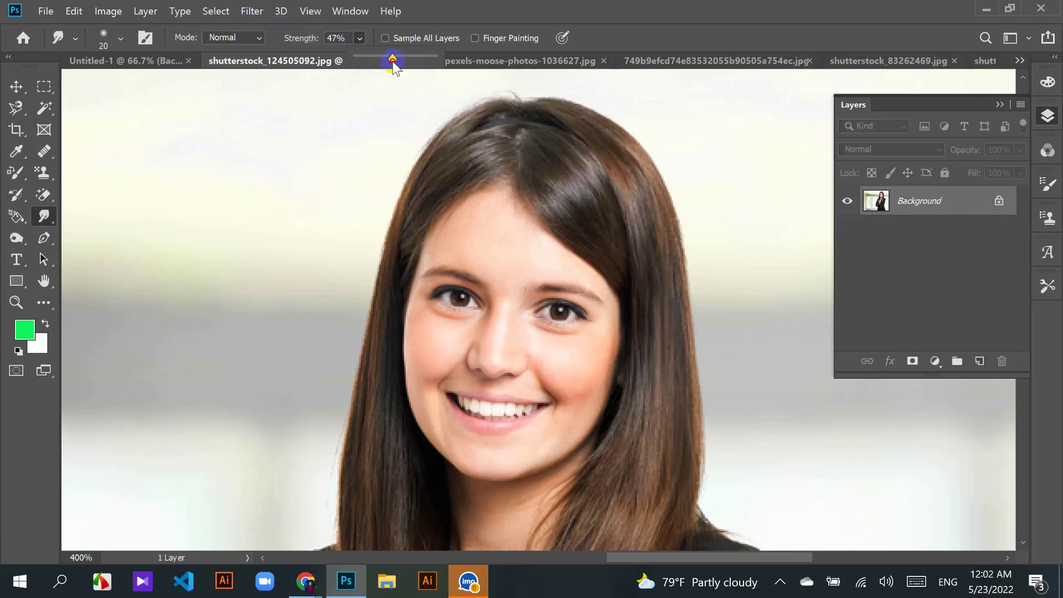
{"action": "left_click", "coordinate": [579, 159]}
{"action": "mouse_move", "coordinate": [579, 171]}
{"action": "left_mouse_down"}
{"action": "mouse_move", "coordinate": [643, 285]}
{"action": "mouse_move", "coordinate": [666, 465]}
{"action": "mouse_move", "coordinate": [664, 453]}
{"action": "left_mouse_up"}
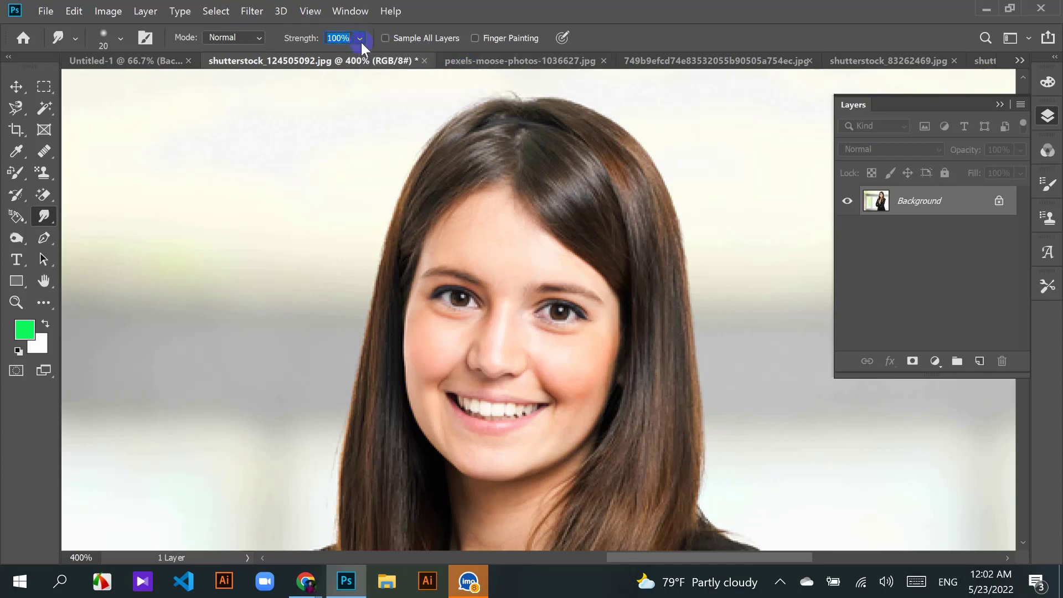
Step: Raise the Smudge strength to 100%, try several strokes down the hair beside the face, and undo them
{"action": "mouse_move", "coordinate": [617, 180]}
{"action": "left_mouse_down"}
{"action": "mouse_move", "coordinate": [555, 153]}
{"action": "mouse_move", "coordinate": [629, 255]}
{"action": "mouse_move", "coordinate": [649, 308]}
{"action": "mouse_move", "coordinate": [661, 382]}
{"action": "mouse_move", "coordinate": [651, 462]}
{"action": "left_mouse_up"}
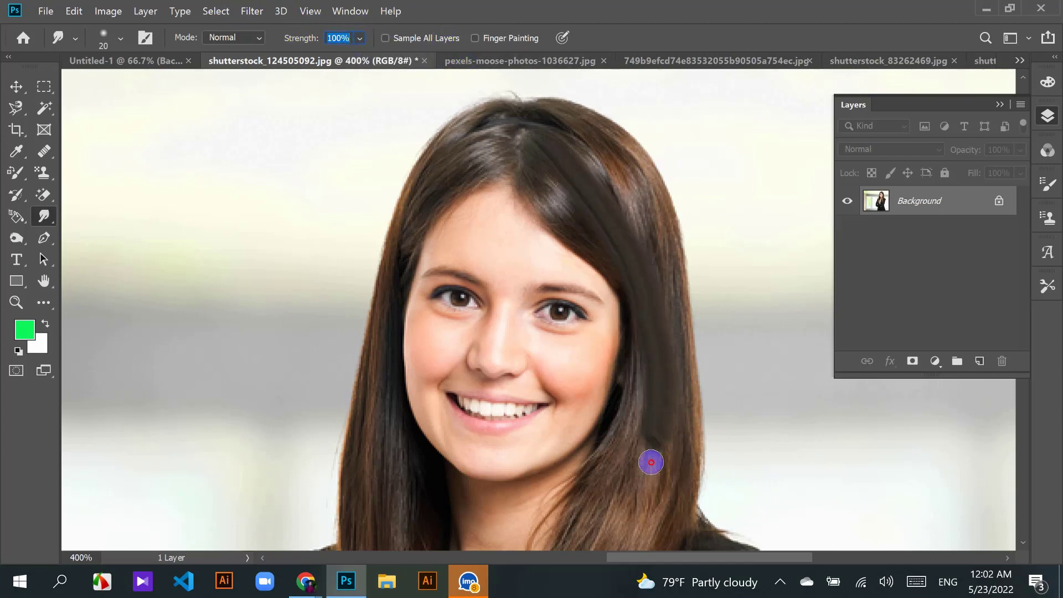
{"action": "scroll", "coordinate": [673, 330], "scroll_direction": "down", "scroll_amount": 1}
{"action": "mouse_move", "coordinate": [588, 116]}
{"action": "left_mouse_down"}
{"action": "mouse_move", "coordinate": [646, 202]}
{"action": "mouse_move", "coordinate": [663, 262]}
{"action": "mouse_move", "coordinate": [676, 444]}
{"action": "left_mouse_up"}
{"action": "mouse_move", "coordinate": [626, 127]}
{"action": "left_mouse_down"}
{"action": "mouse_move", "coordinate": [665, 244]}
{"action": "mouse_move", "coordinate": [673, 400]}
{"action": "left_mouse_up"}
{"action": "key", "text": "ctrl+z"}
{"action": "key", "text": "ctrl+z"}
{"action": "key", "text": "ctrl+z"}
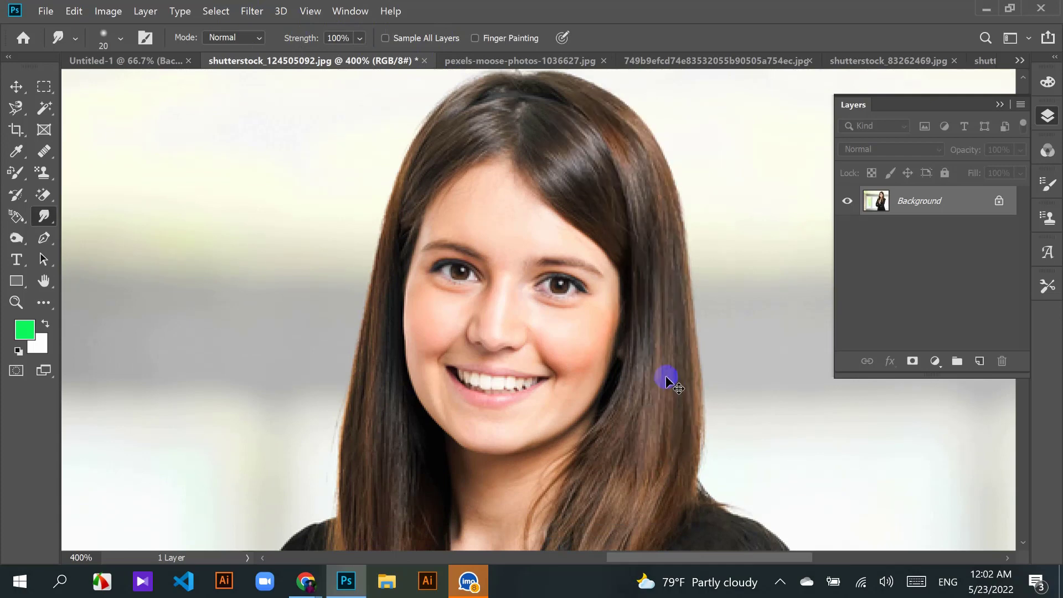
Step: Smudge down the hair beside the cheek at 100% strength with Finger Painting off
{"action": "scroll", "coordinate": [576, 177], "scroll_direction": "up", "scroll_amount": 1}
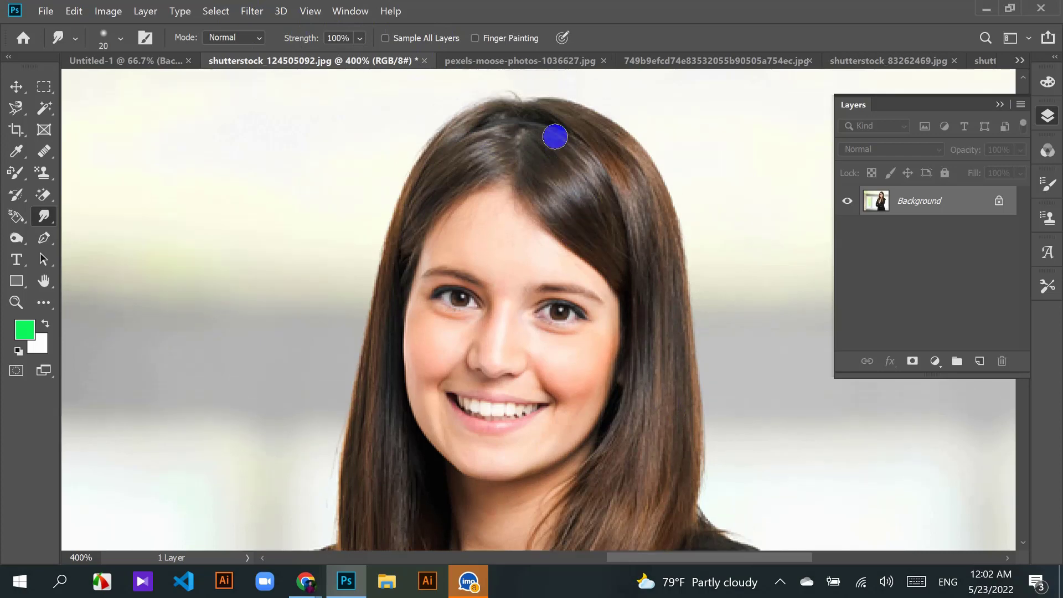
{"action": "scroll", "coordinate": [562, 138], "scroll_direction": "down", "scroll_amount": 3}
{"action": "scroll", "coordinate": [609, 144], "scroll_direction": "up", "scroll_amount": 3}
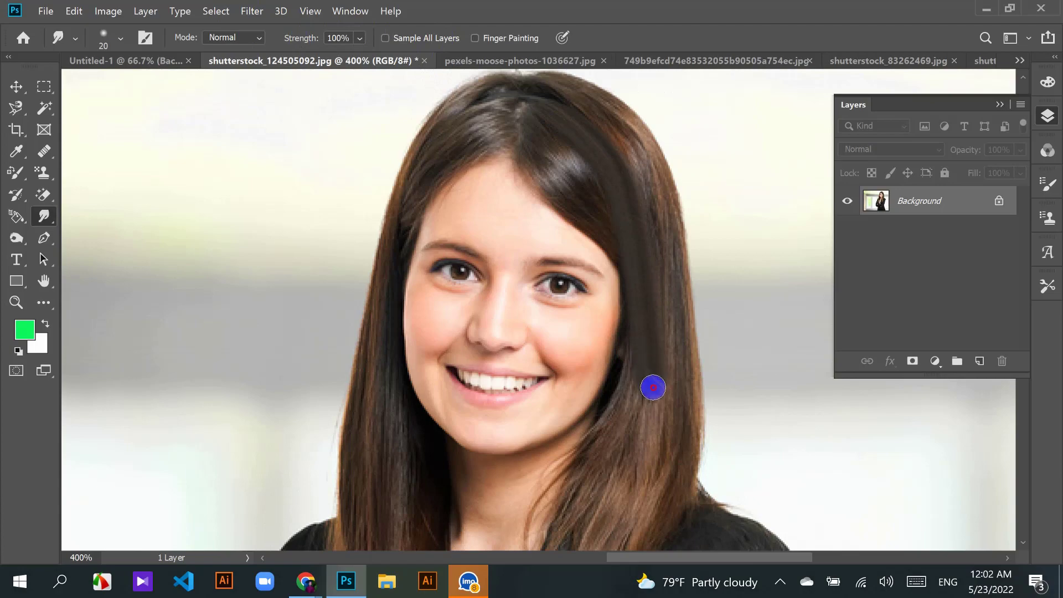
{"action": "scroll", "coordinate": [663, 266], "scroll_direction": "down", "scroll_amount": 2}
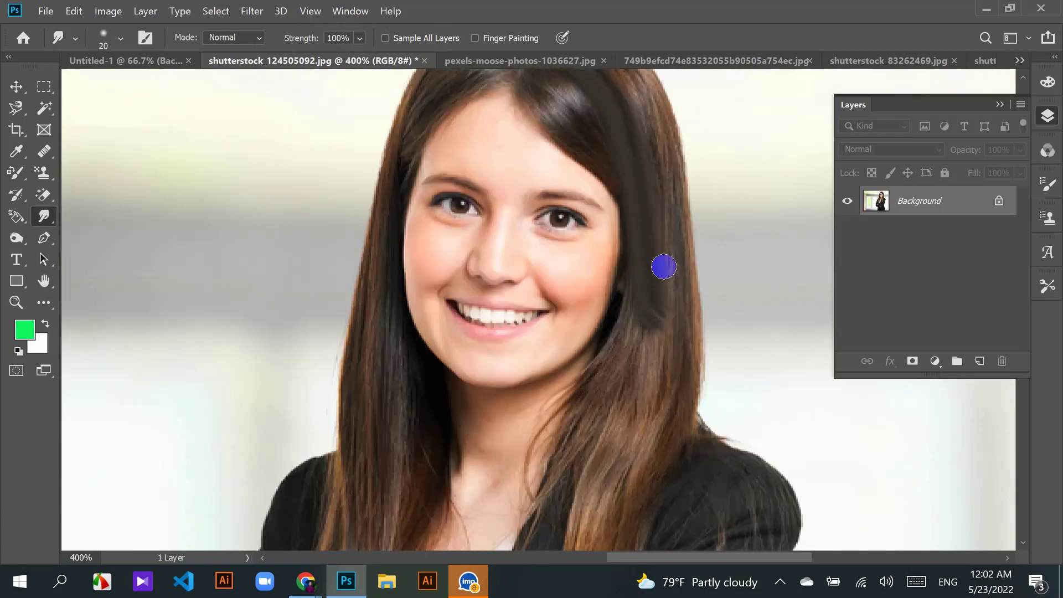
Step: Turn on Finger Painting, try green strokes on the upper sleeve of the black jacket, and undo them
{"action": "scroll", "coordinate": [663, 267], "scroll_direction": "down", "scroll_amount": 15}
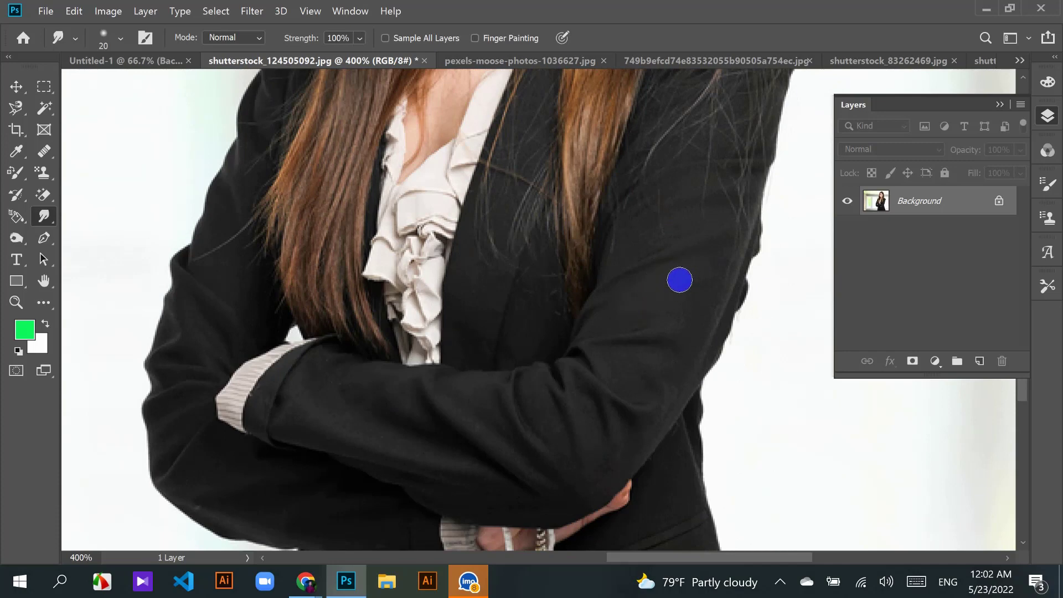
{"action": "key", "text": "ctrl+plus"}
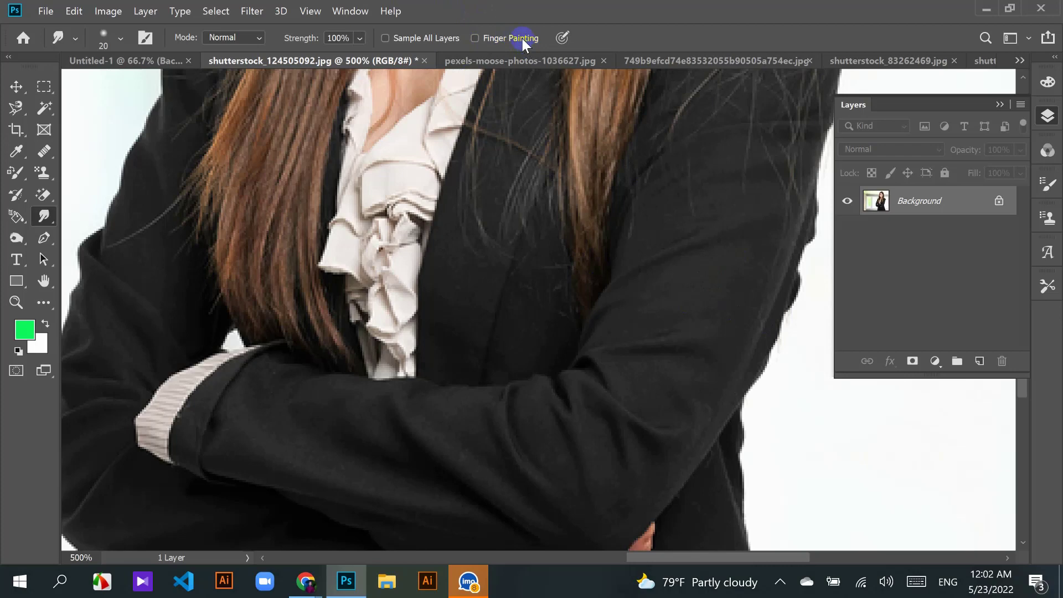
{"action": "left_click", "coordinate": [474, 39]}
{"action": "mouse_move", "coordinate": [712, 249]}
{"action": "left_mouse_down"}
{"action": "mouse_move", "coordinate": [634, 376]}
{"action": "mouse_move", "coordinate": [704, 226]}
{"action": "mouse_move", "coordinate": [681, 308]}
{"action": "mouse_move", "coordinate": [635, 315]}
{"action": "mouse_move", "coordinate": [708, 228]}
{"action": "mouse_move", "coordinate": [703, 332]}
{"action": "left_mouse_up"}
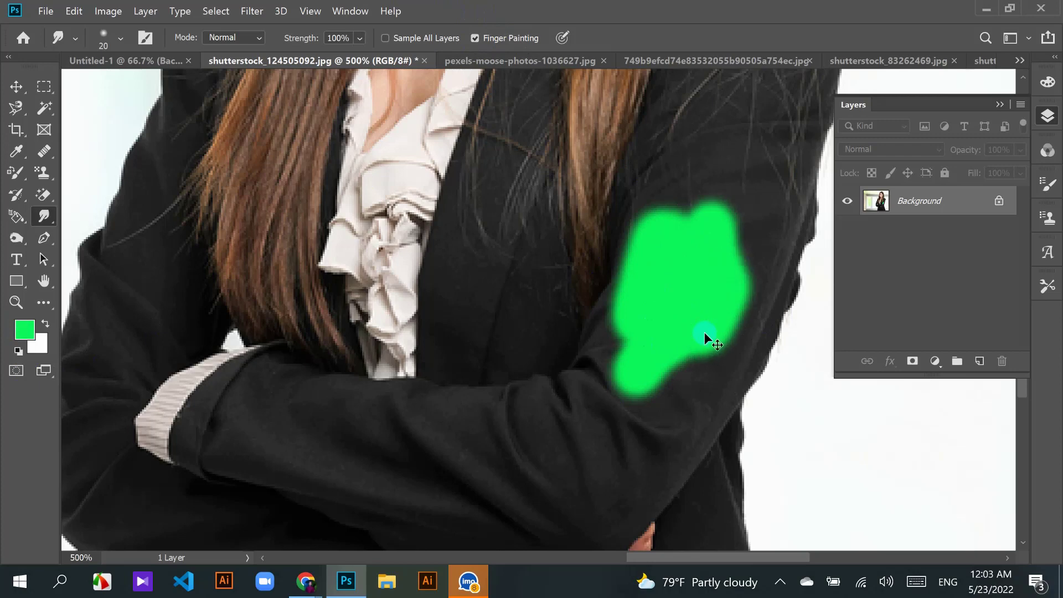
{"action": "key", "text": "ctrl+z"}
{"action": "key", "text": "ctrl+z"}
{"action": "key", "text": "ctrl+z"}
{"action": "key", "text": "ctrl+z"}
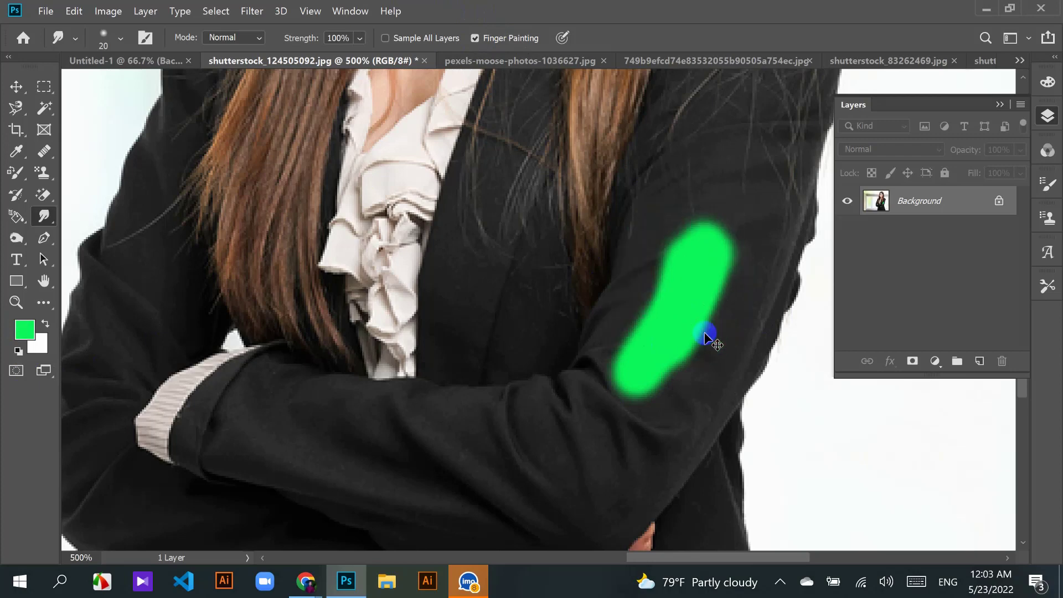
{"action": "key", "text": "ctrl+z"}
{"action": "key", "text": "ctrl+z"}
{"action": "key", "text": "ctrl+z"}
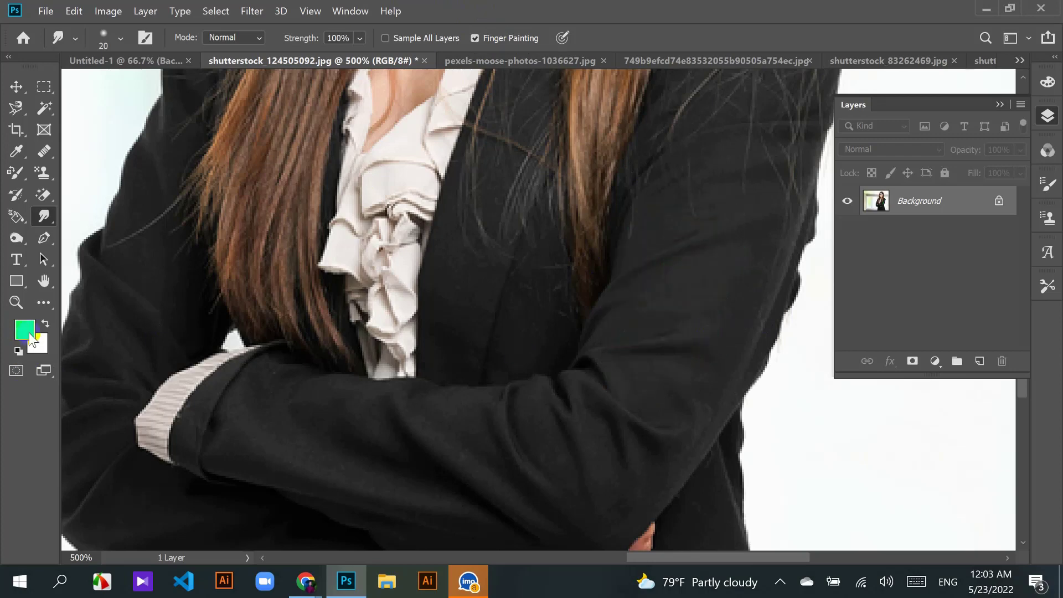
Step: Sample the jacket's dark grey (#2d2d2d) as the foreground color and finger-paint over the upper sleeve
{"action": "left_click", "coordinate": [28, 332]}
{"action": "left_click_drag", "start_coordinate": [593, 147], "coordinate": [332, 110]}
{"action": "left_click", "coordinate": [696, 274]}
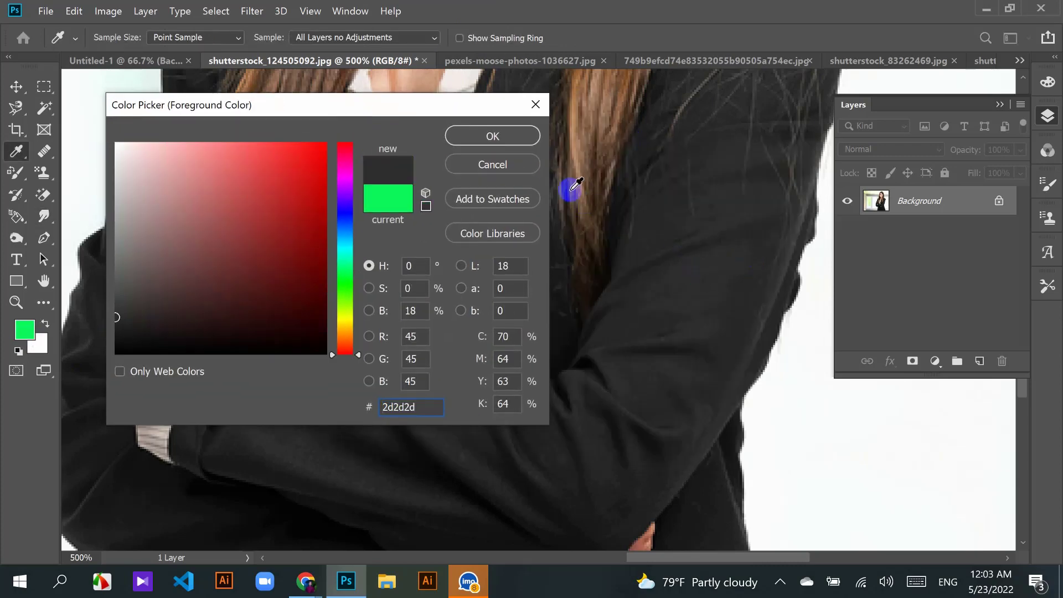
{"action": "left_click", "coordinate": [516, 134]}
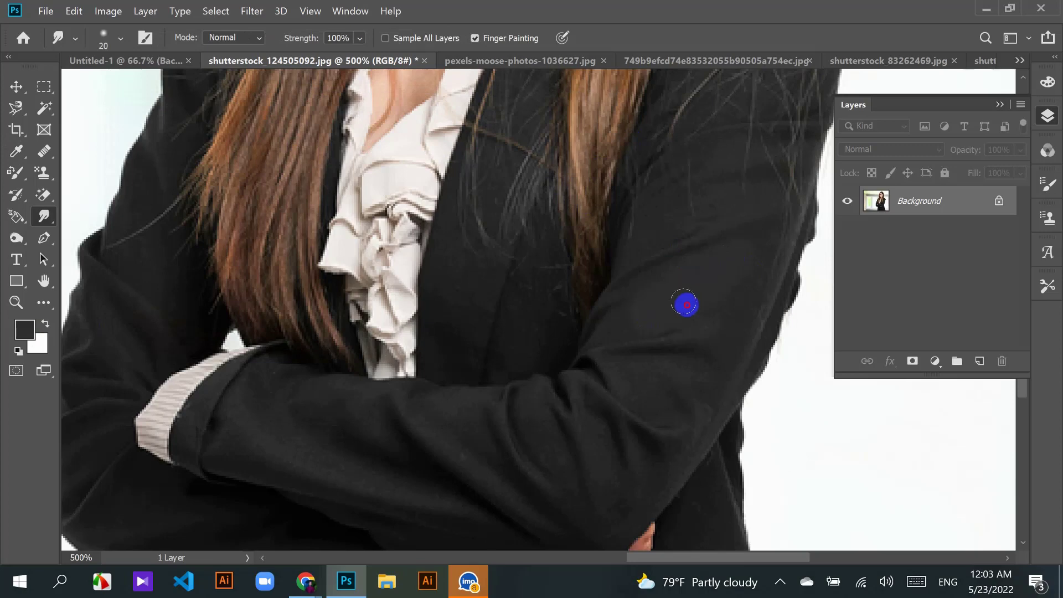
{"action": "mouse_move", "coordinate": [736, 269]}
{"action": "left_mouse_down"}
{"action": "mouse_move", "coordinate": [712, 278]}
{"action": "mouse_move", "coordinate": [729, 275]}
{"action": "mouse_move", "coordinate": [540, 39]}
{"action": "mouse_move", "coordinate": [598, 66]}
{"action": "mouse_move", "coordinate": [478, 76]}
{"action": "mouse_move", "coordinate": [685, 320]}
{"action": "left_mouse_up"}
{"action": "scroll", "coordinate": [554, 249], "scroll_direction": "up", "scroll_amount": 5}
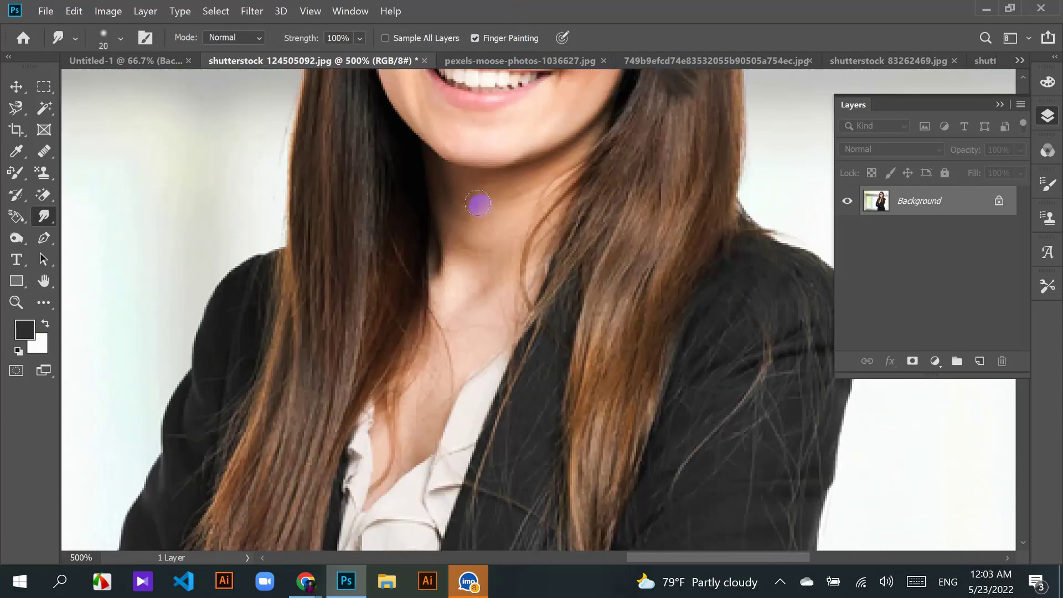
{"action": "scroll", "coordinate": [479, 204], "scroll_direction": "up", "scroll_amount": 6}
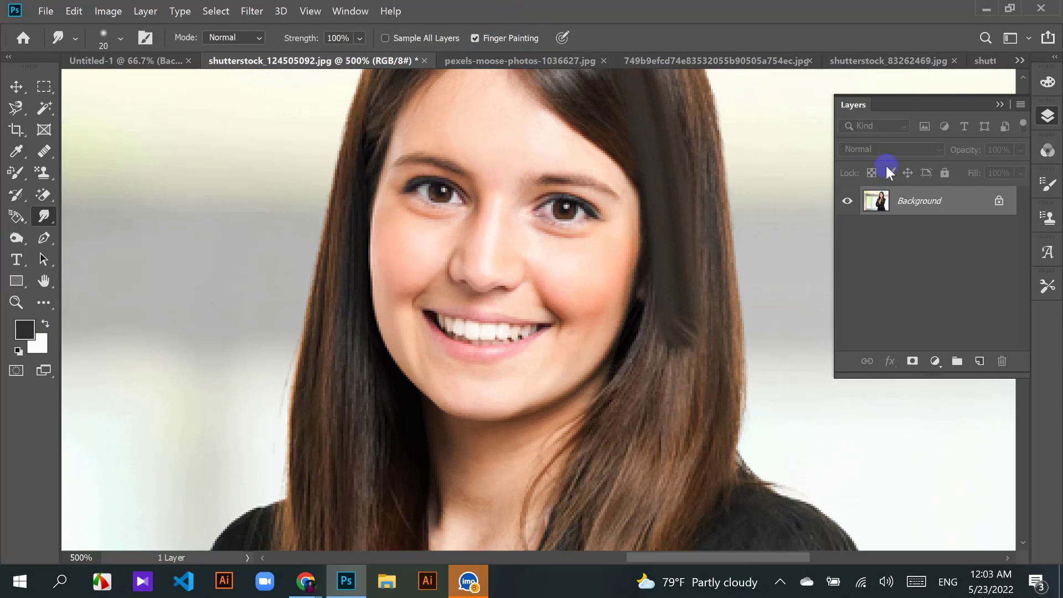
{"action": "left_click", "coordinate": [47, 218]}
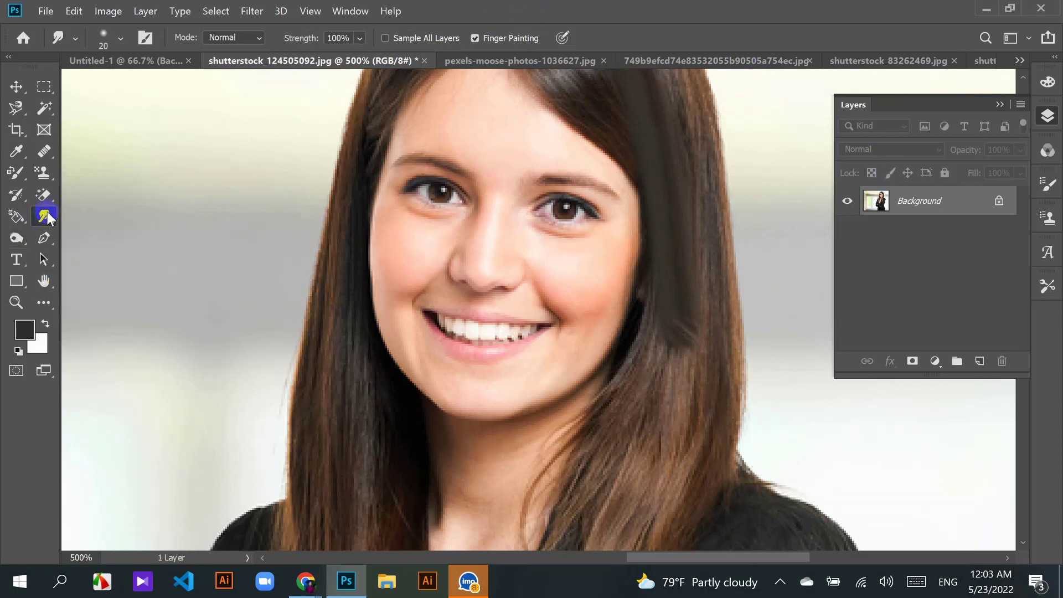